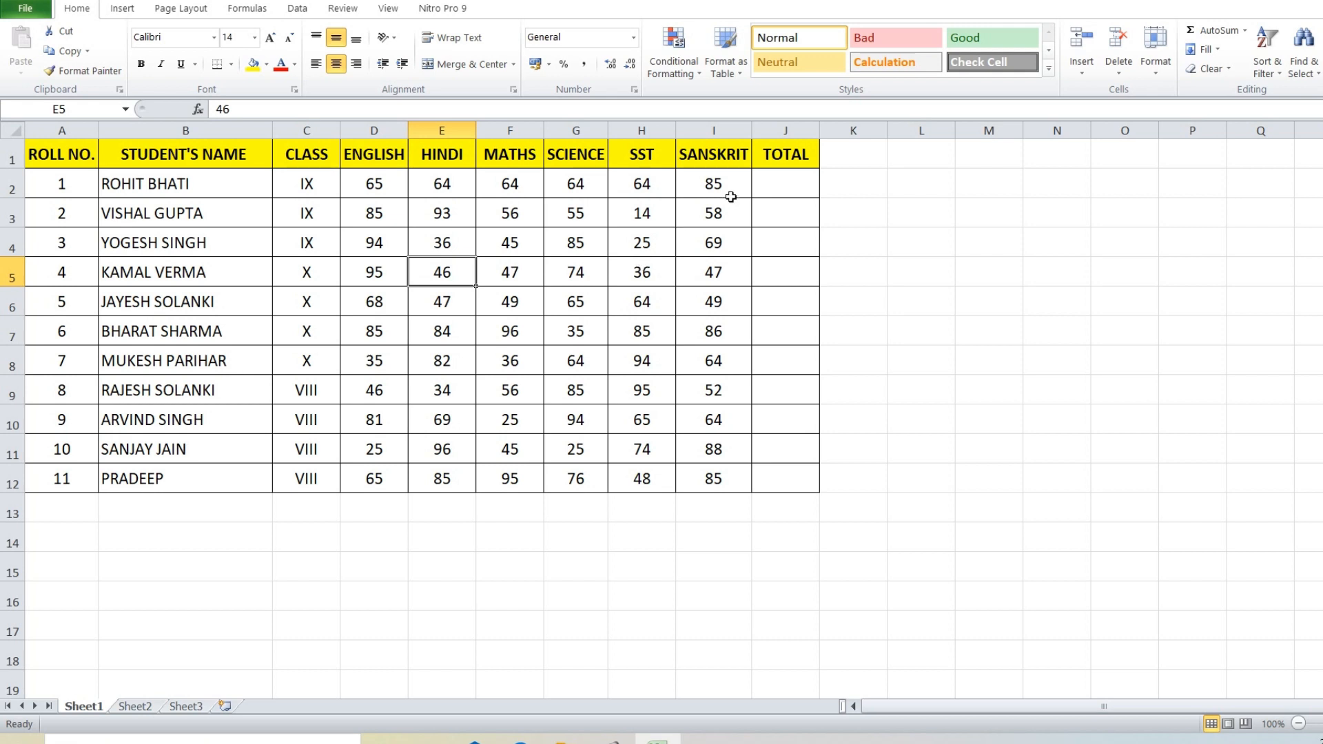
# Step: Sum the first student's marks (D2:I2) in TOTAL cell J2 with AutoSum and clear the result
pyautogui.click(766, 184)
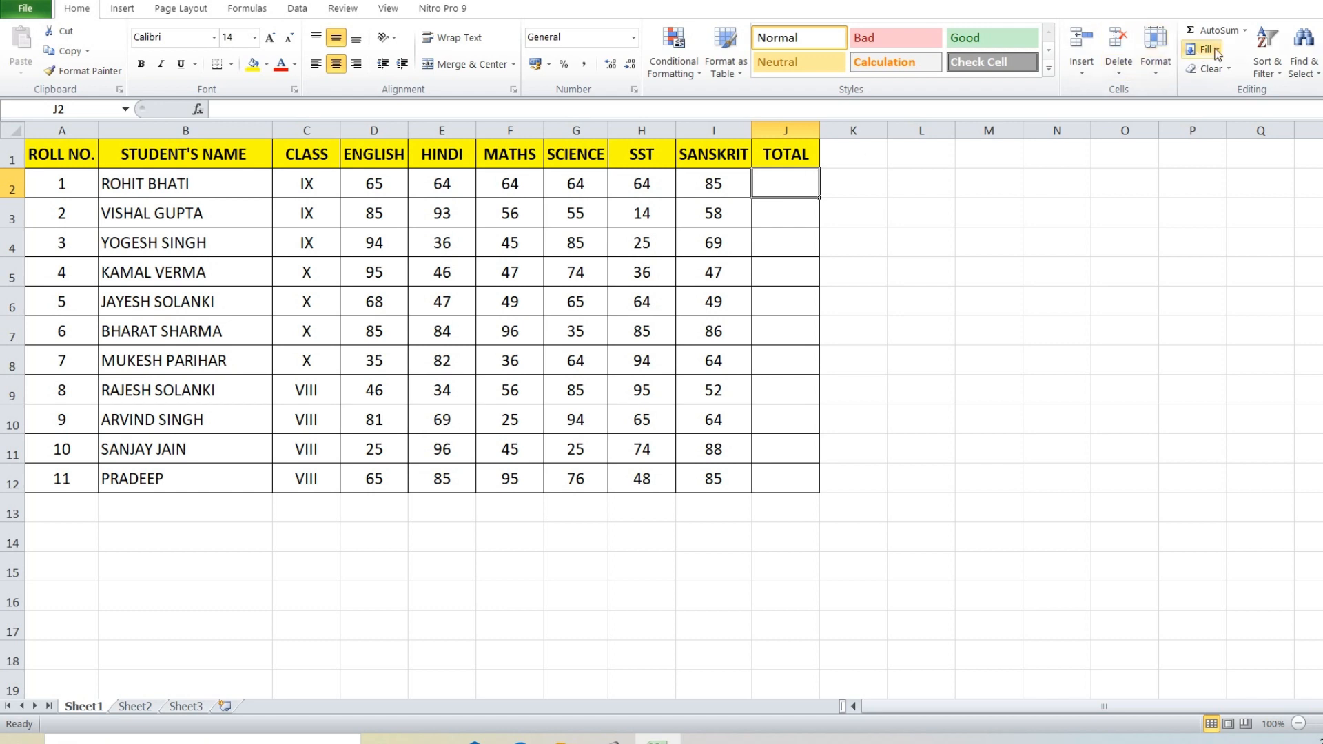
pyautogui.click(1246, 31)
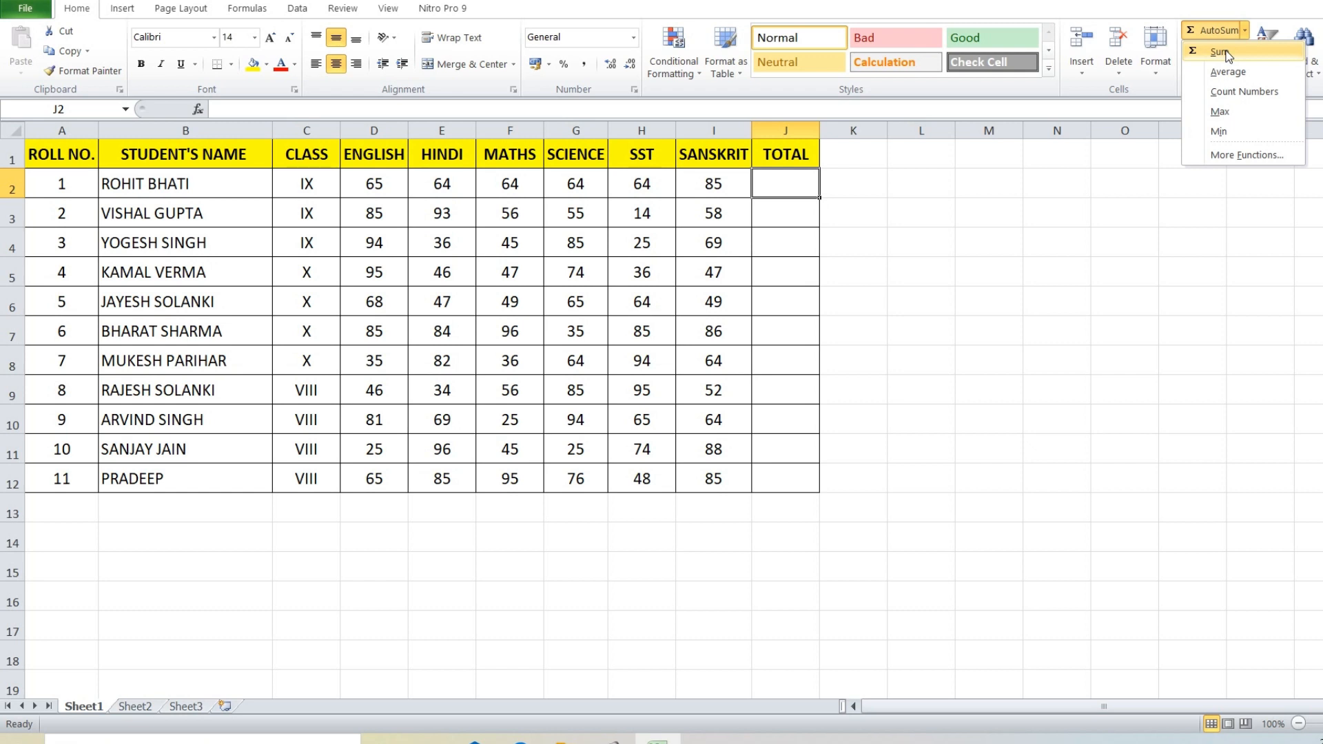
pyautogui.click(1221, 52)
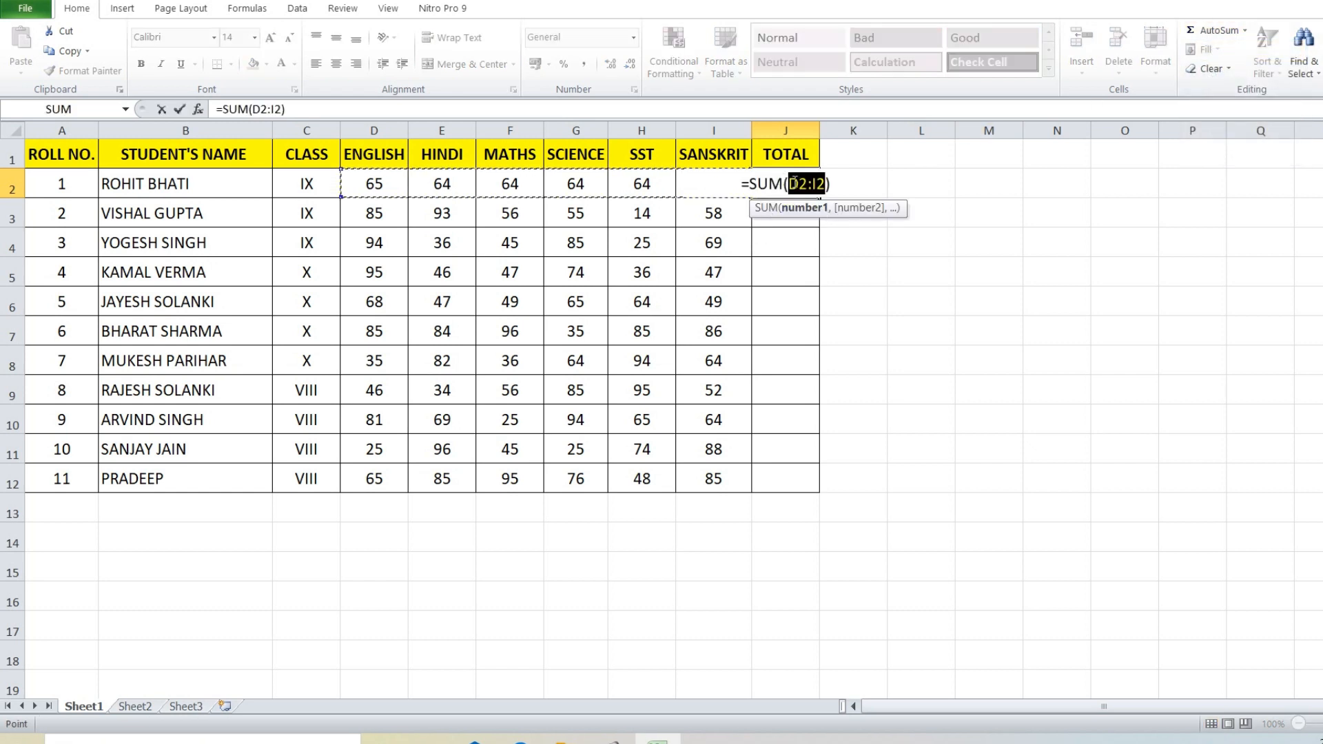
pyautogui.press('Return')
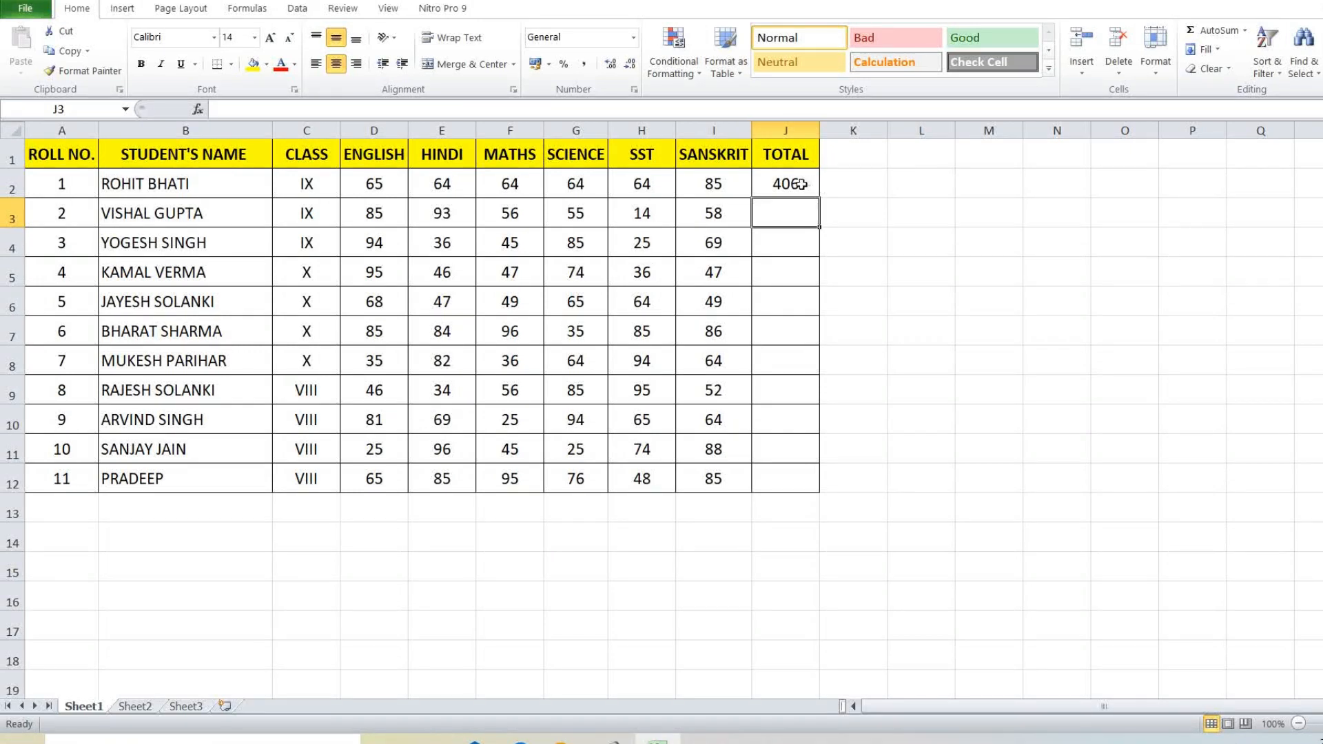
pyautogui.click(786, 184)
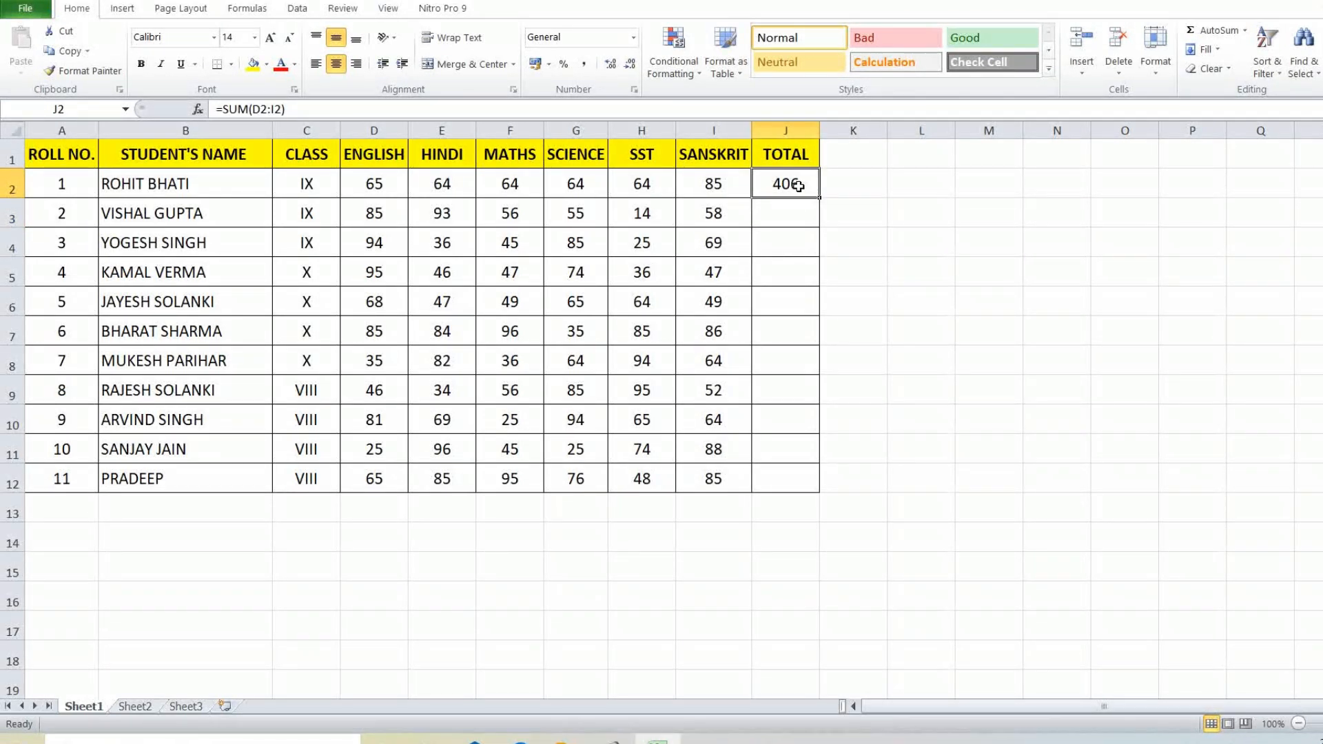
pyautogui.press('Delete')
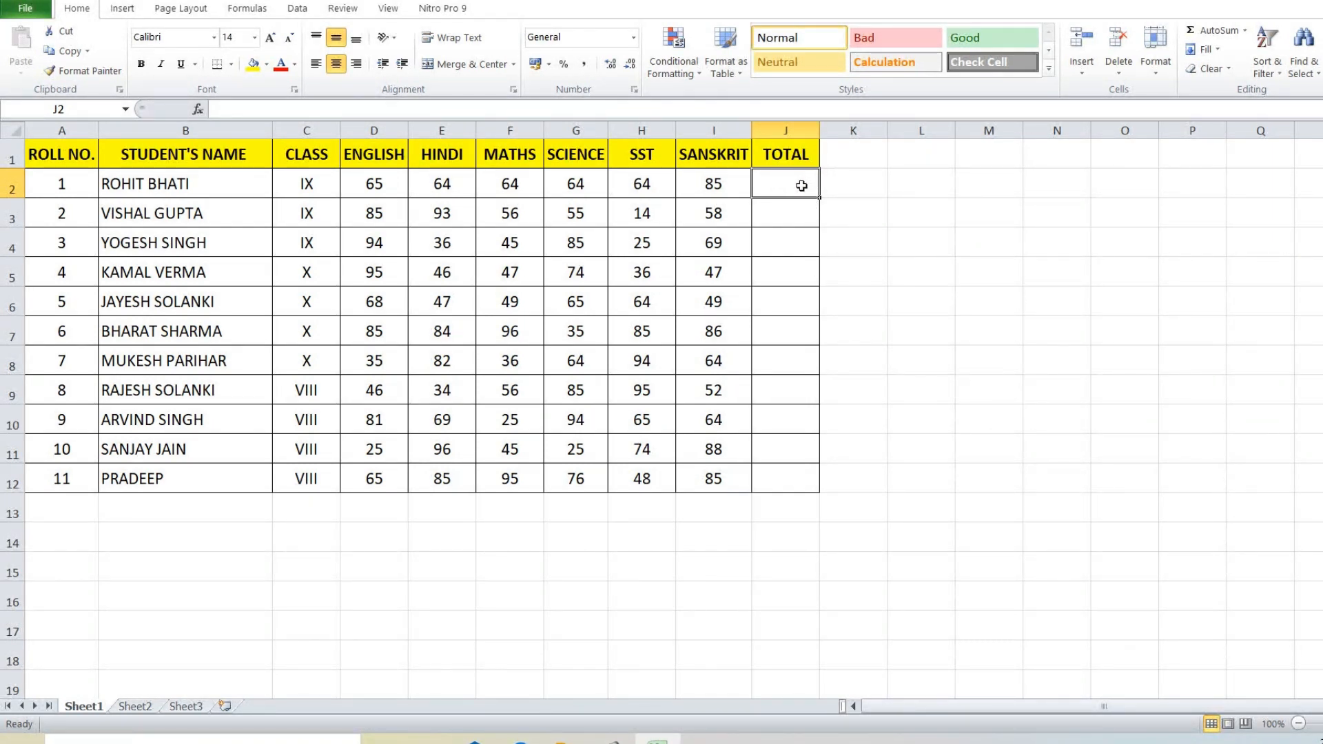
# Step: Calculate the average of the first student's marks (D2:I2) in J2 with AutoSum and clear the result
pyautogui.click(1246, 31)
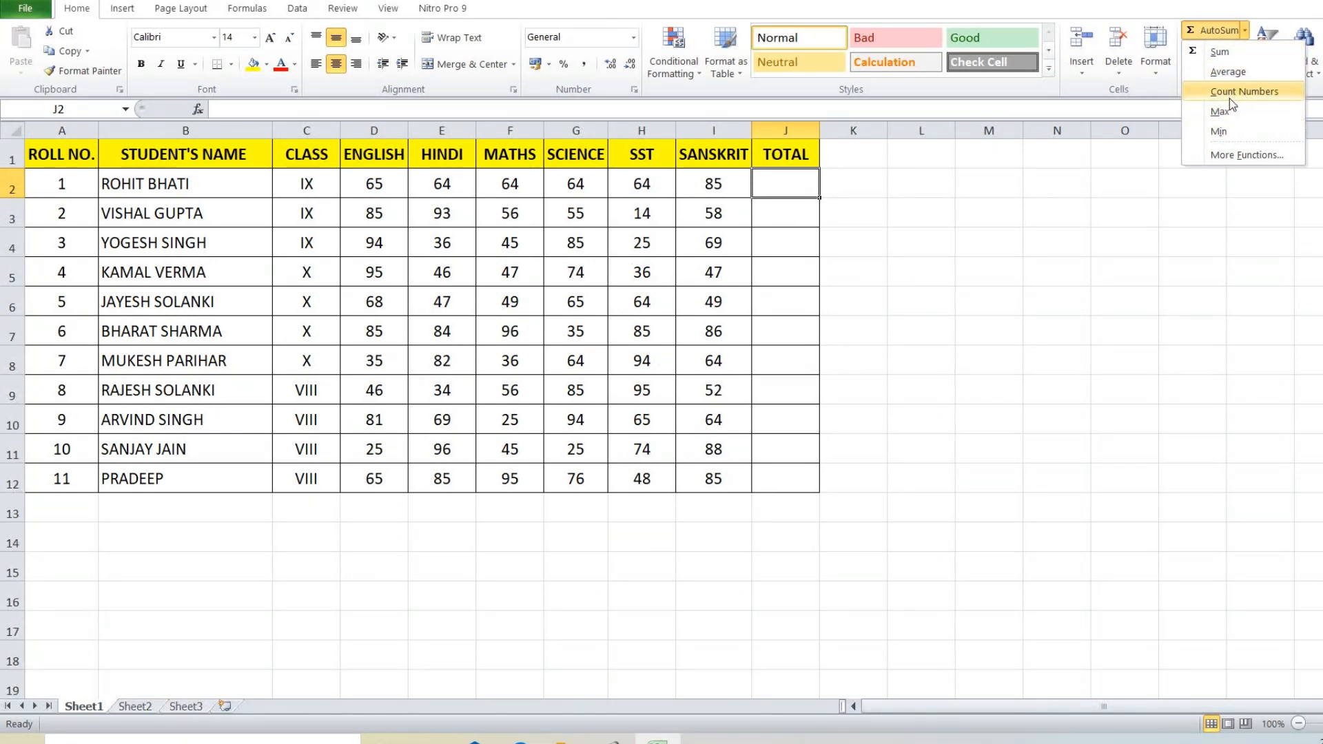
pyautogui.click(1224, 79)
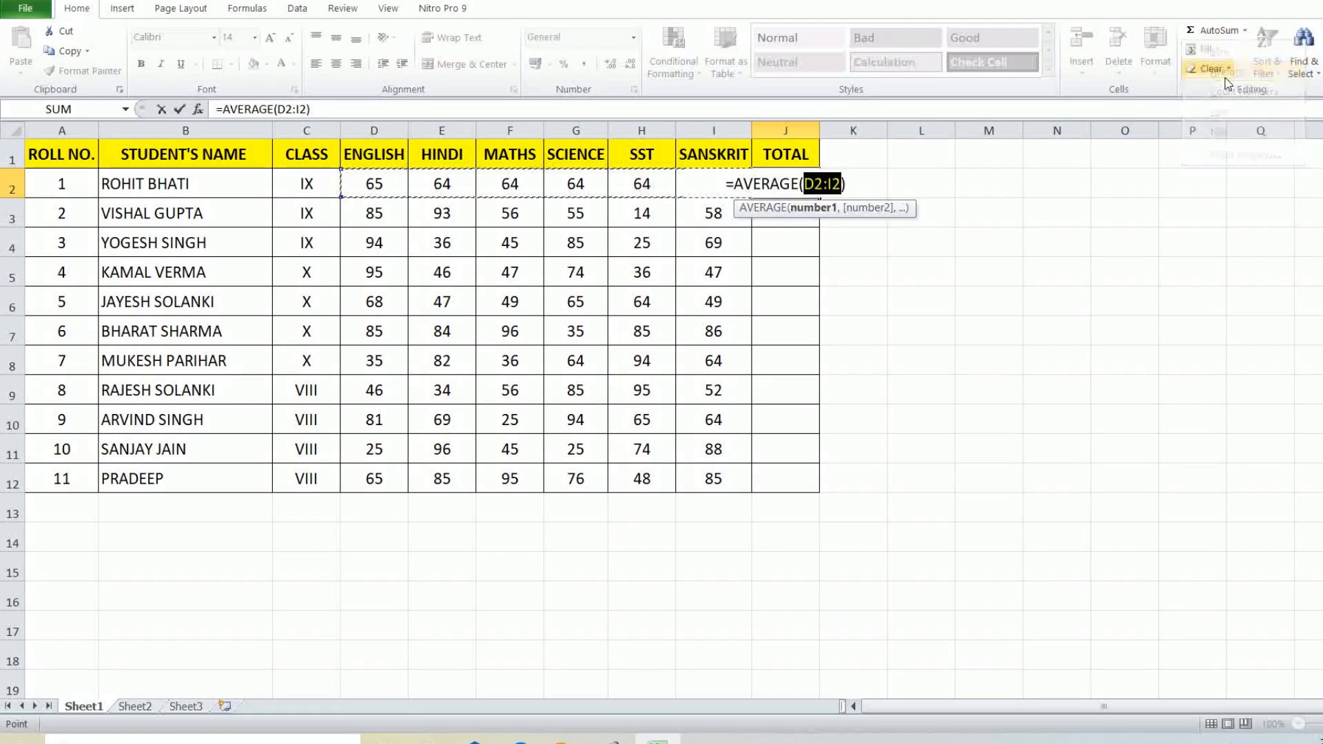
pyautogui.press('Return')
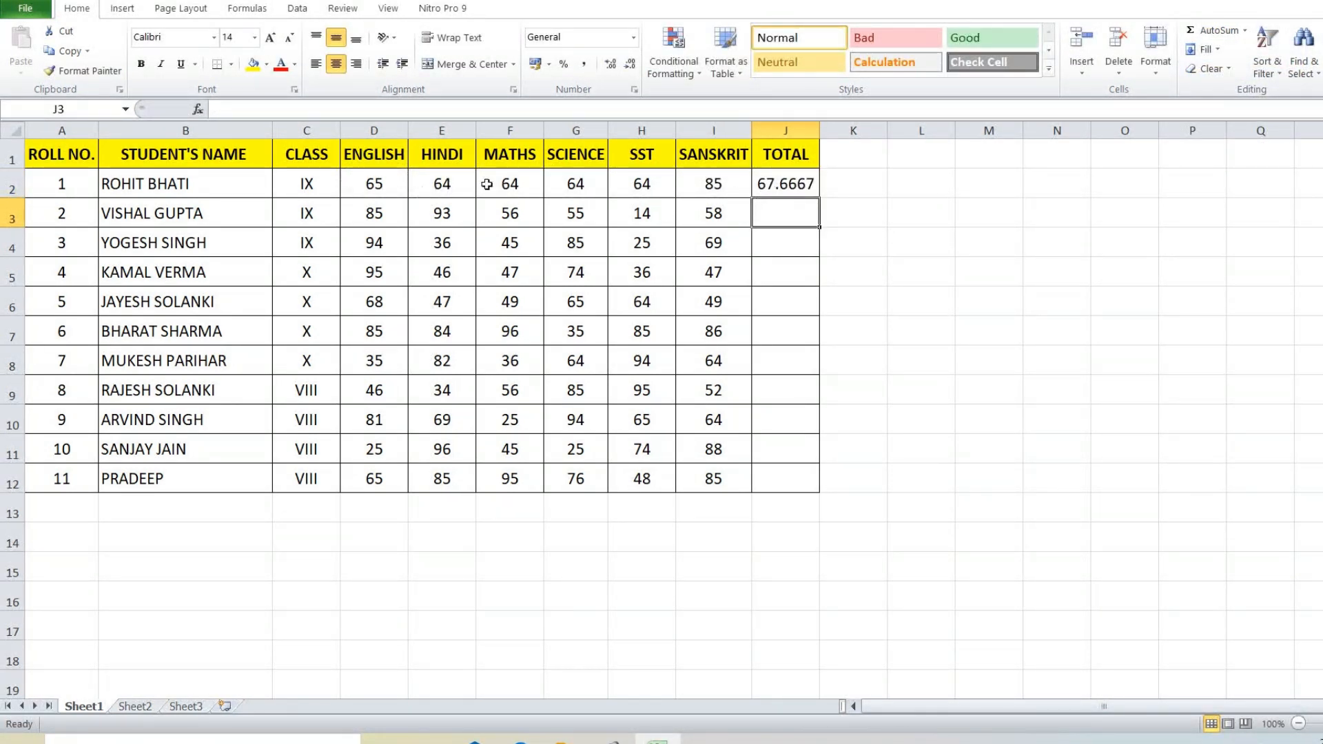
pyautogui.click(776, 185)
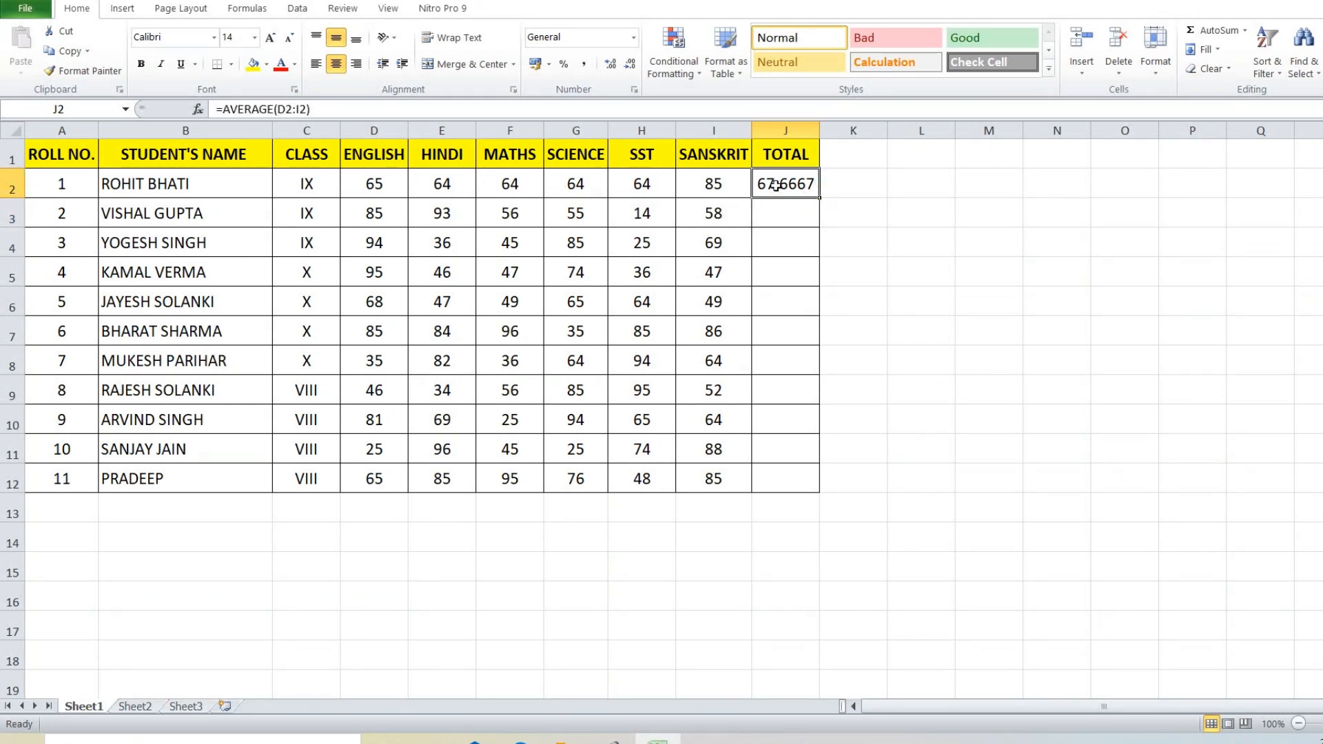
pyautogui.press('Delete')
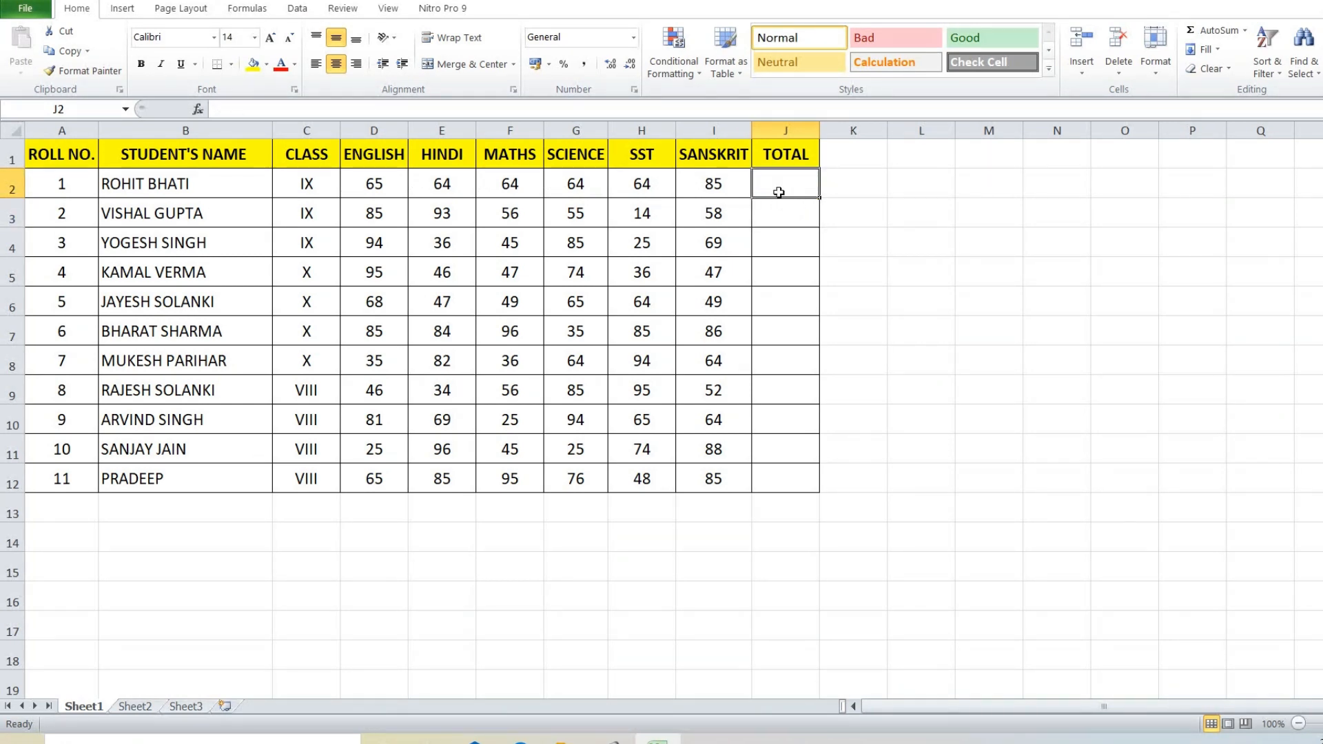
# Step: Find the maximum of the first student's marks (D2:I2) in J2 with AutoSum and clear the result
pyautogui.click(1244, 30)
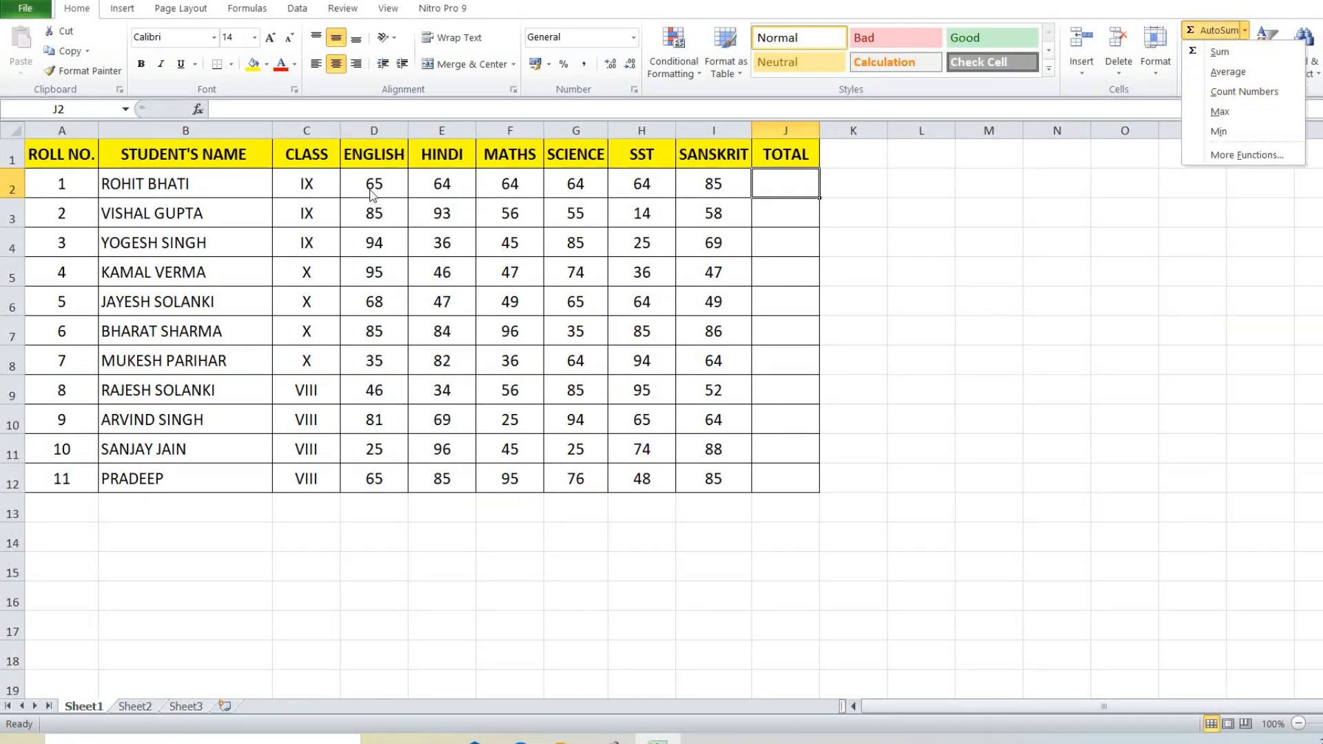
pyautogui.click(1219, 112)
pyautogui.press('Return')
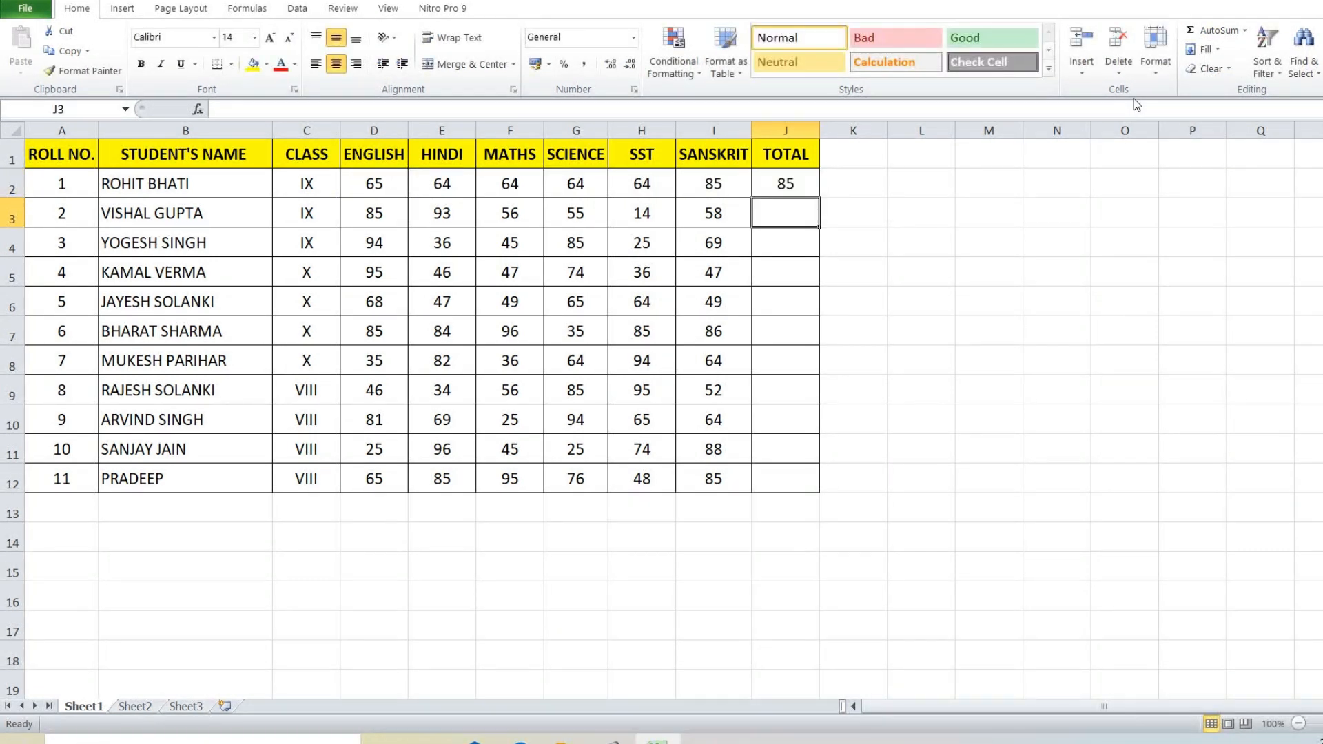
pyautogui.moveTo(379, 183); pyautogui.dragTo(717, 180)
pyautogui.click(717, 180)
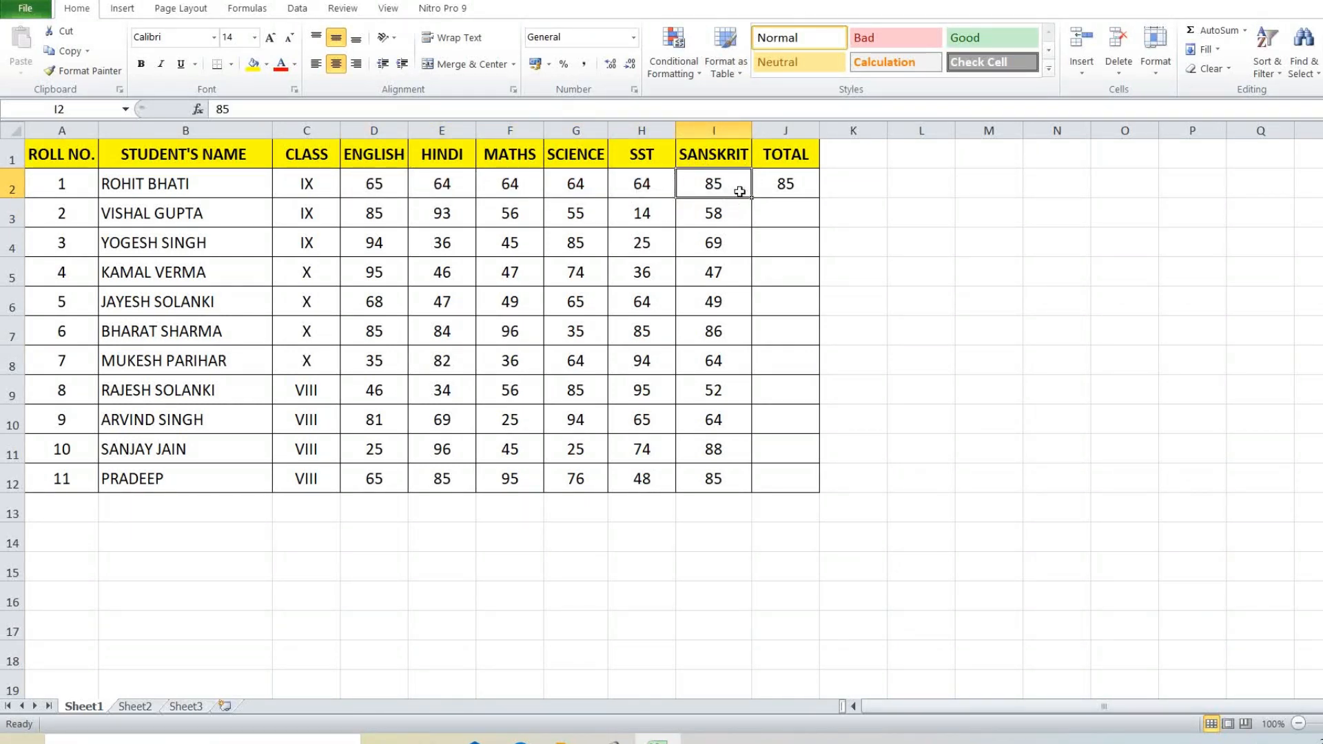
pyautogui.click(794, 184)
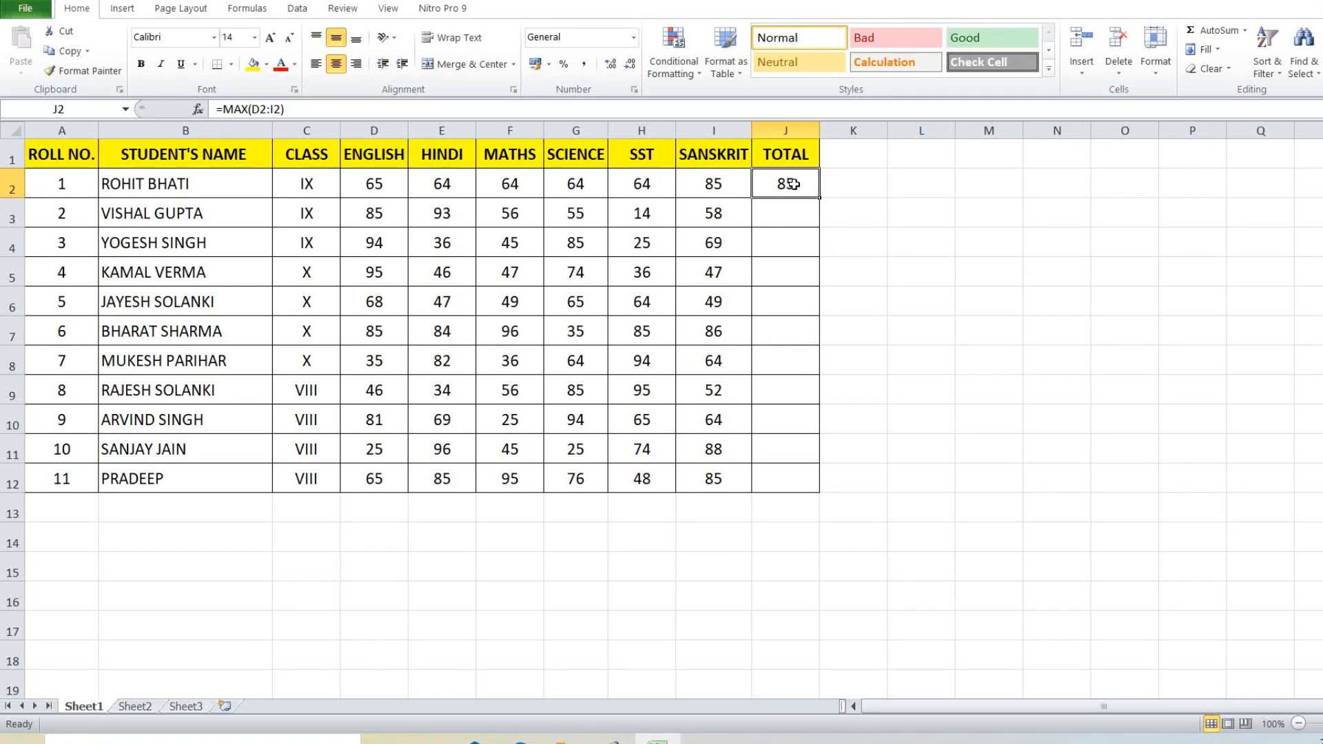
pyautogui.press('Delete')
pyautogui.click(1246, 33)
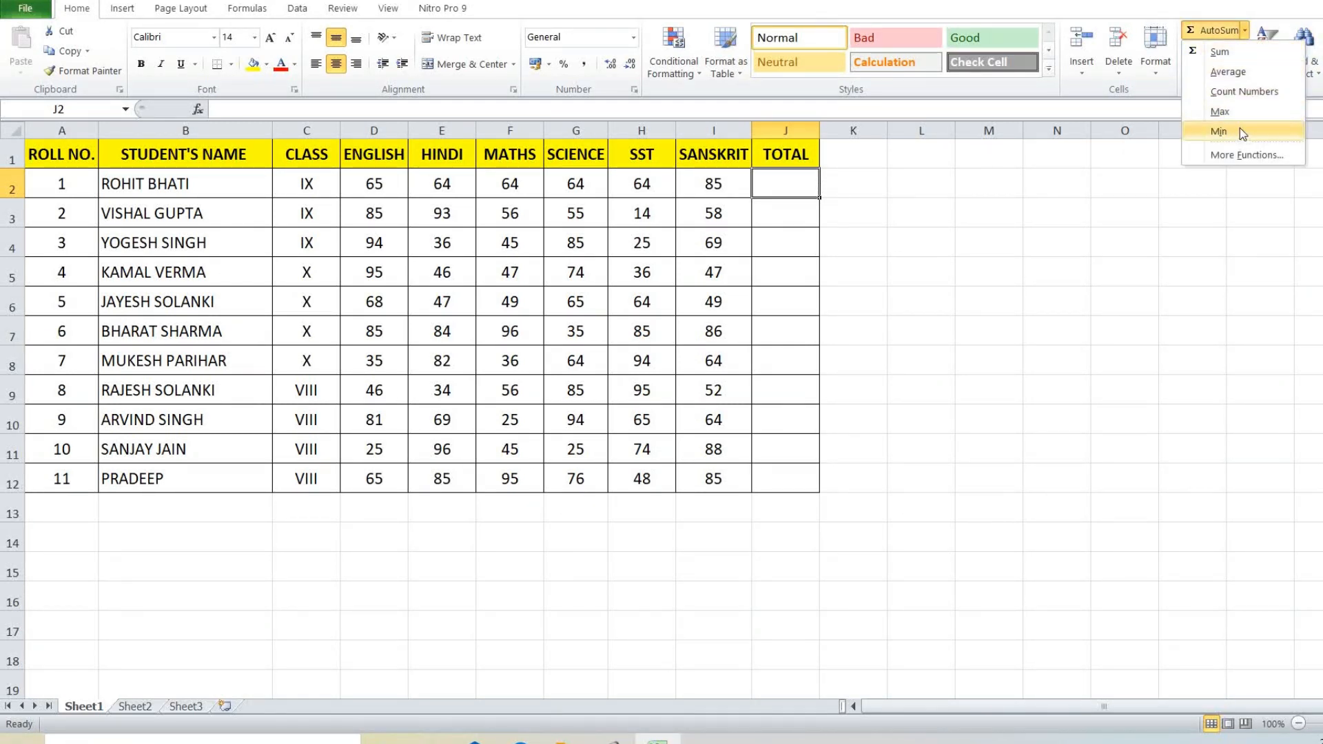
pyautogui.click(797, 197)
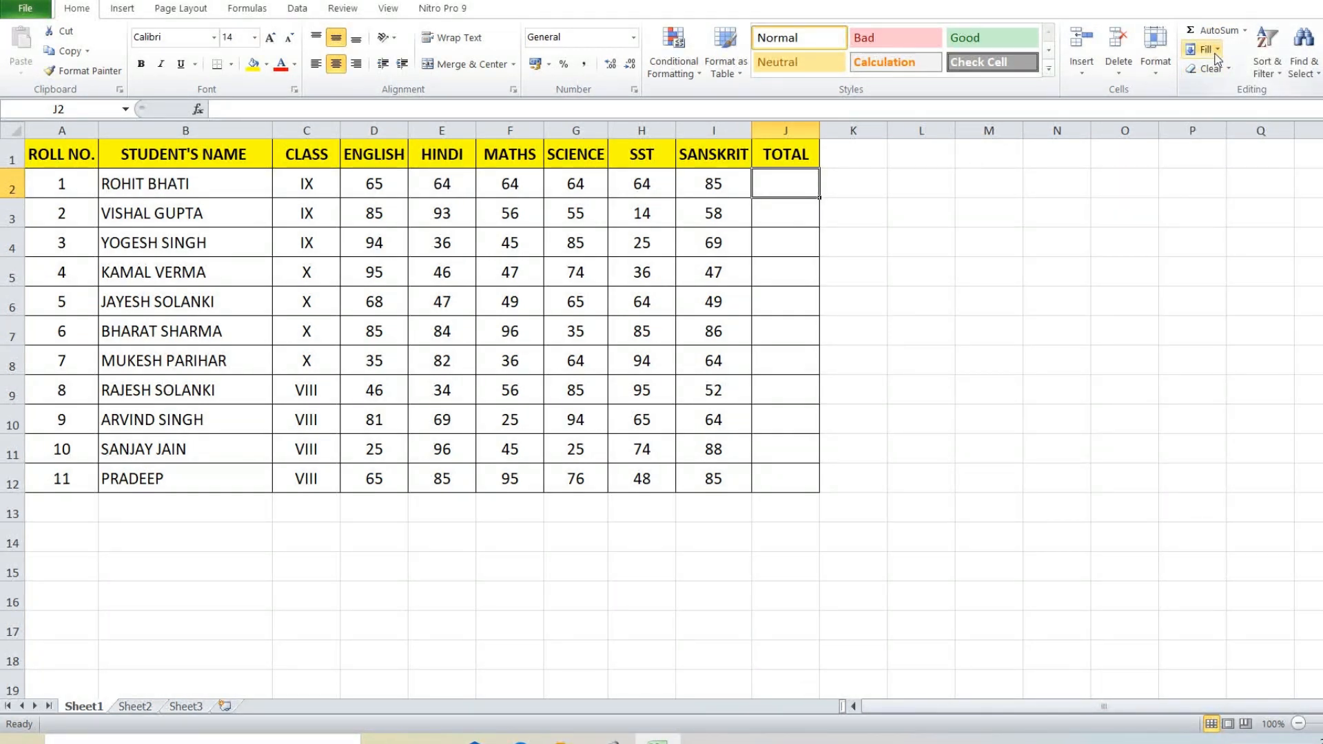
pyautogui.click(989, 273)
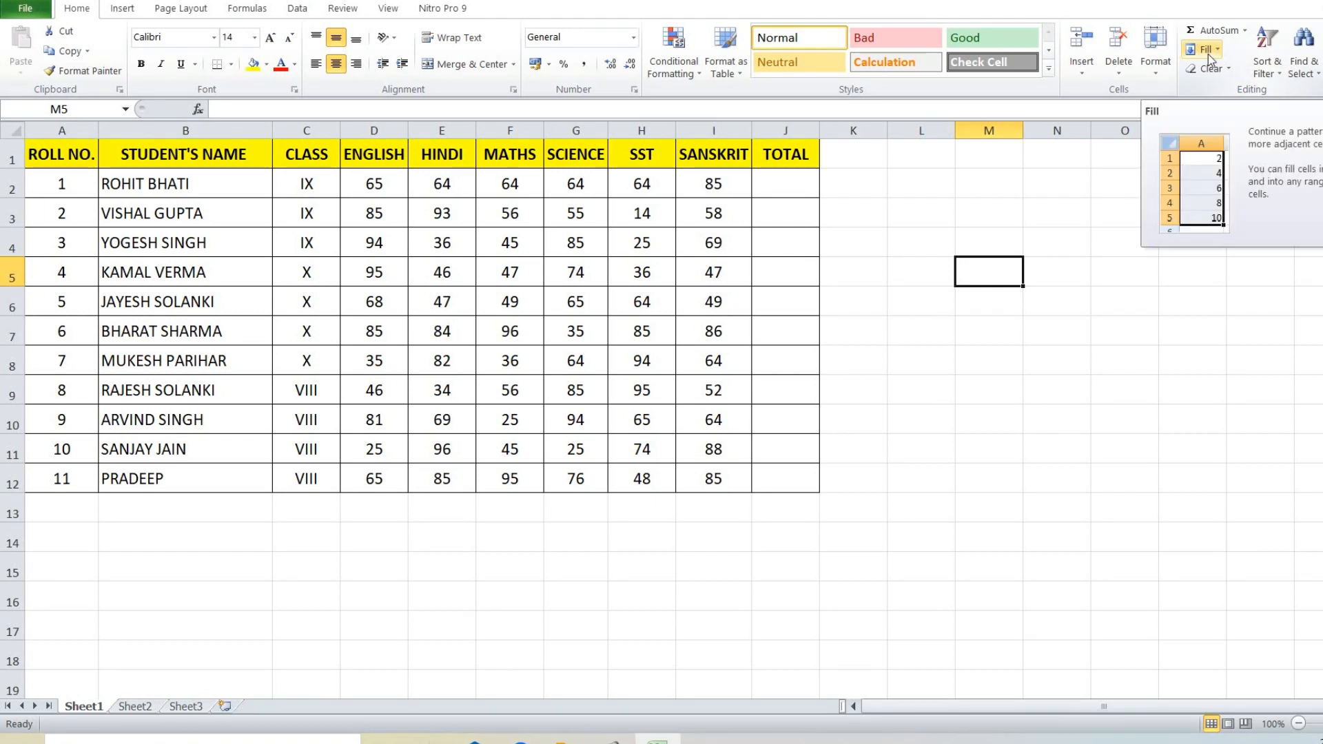
# Step: Sum the first student's marks (D2:I2) in TOTAL cell J2 with AutoSum
pyautogui.click(790, 187)
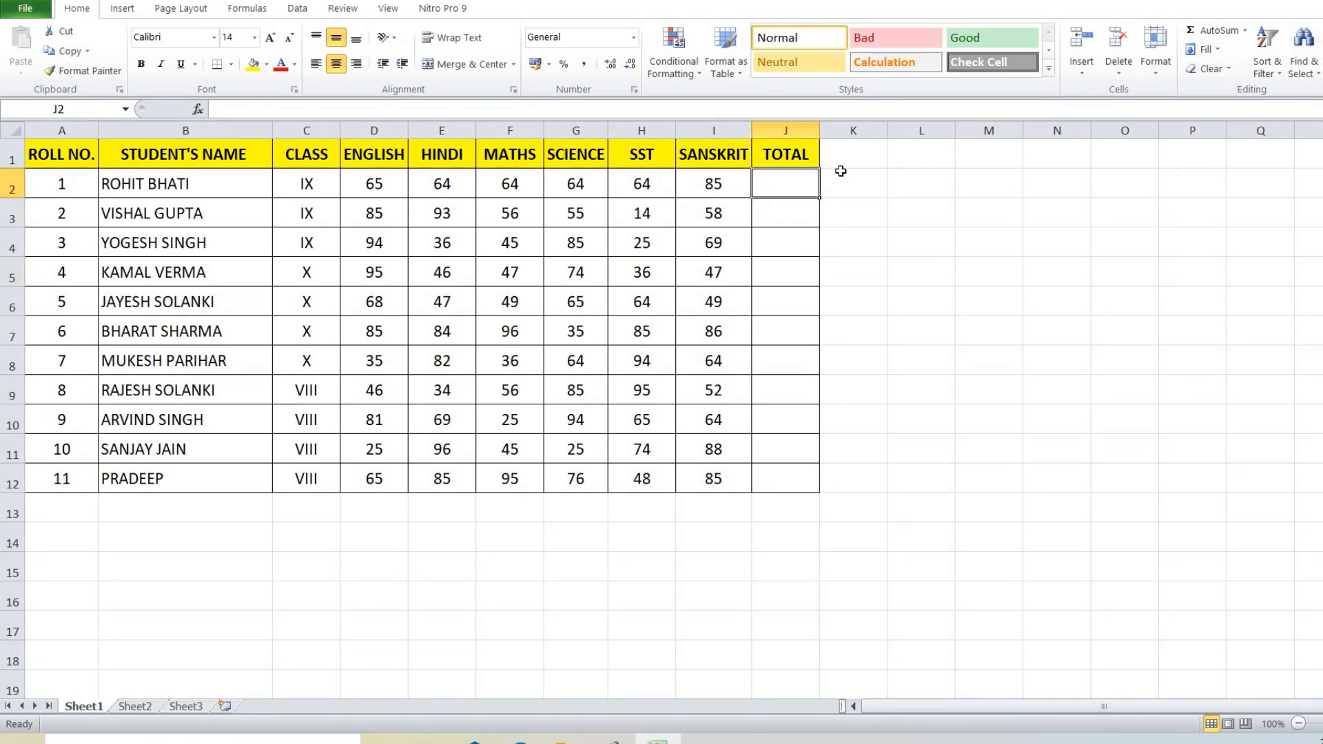
pyautogui.click(1218, 31)
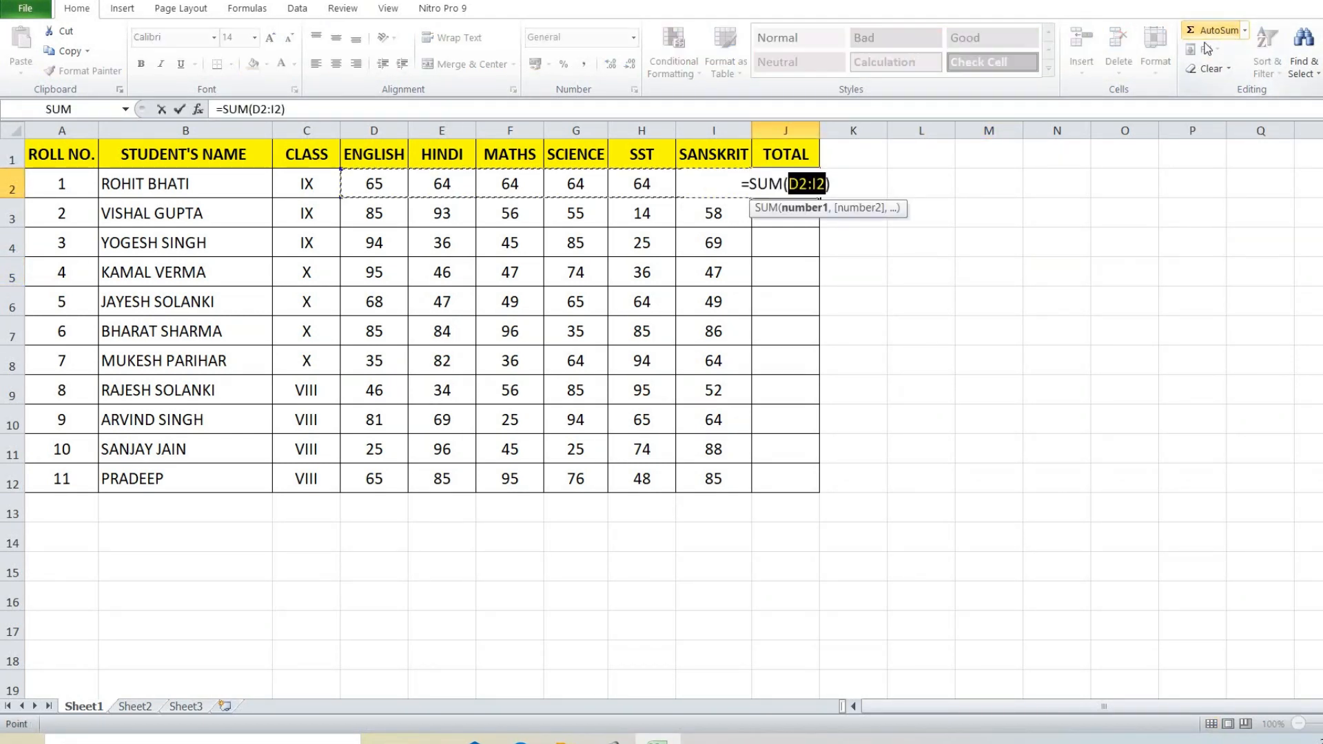
pyautogui.press('Return')
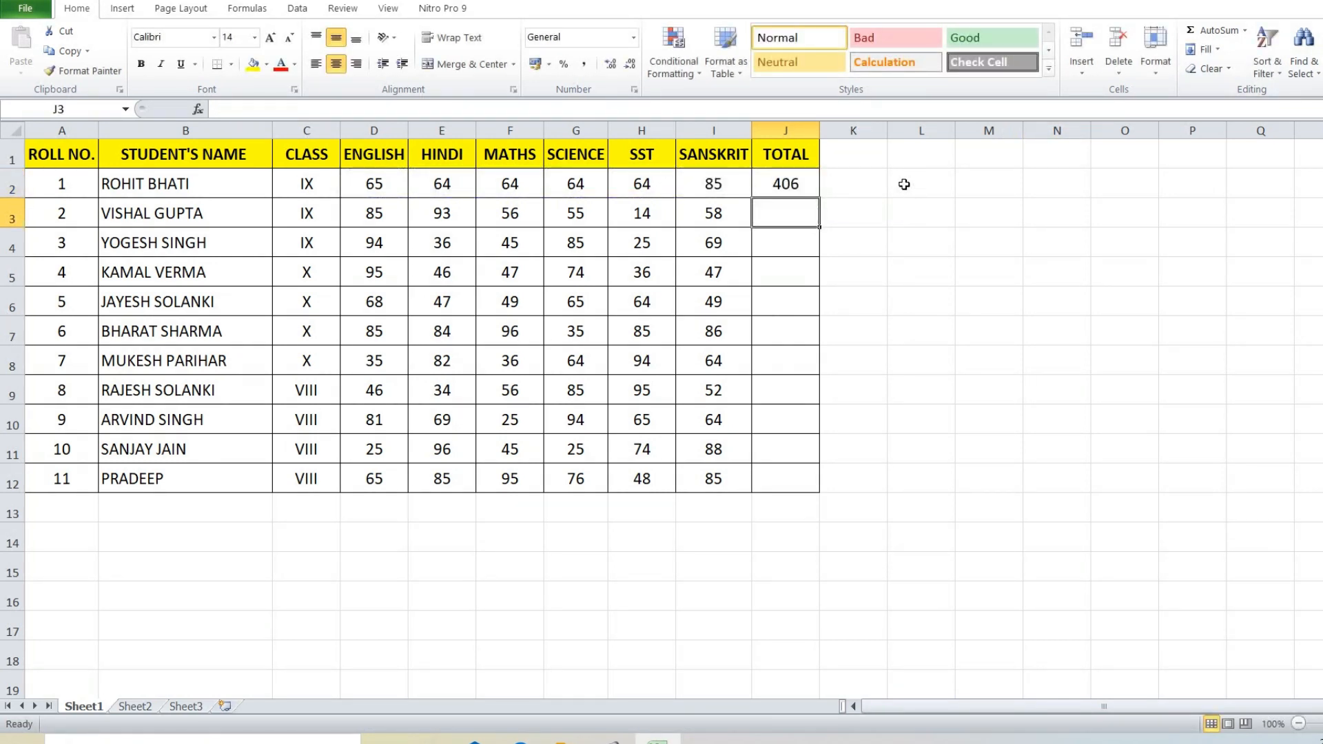
# Step: Extend the J2 sum formula down the TOTAL column to J12 with the fill handle and undo it
pyautogui.click(781, 184)
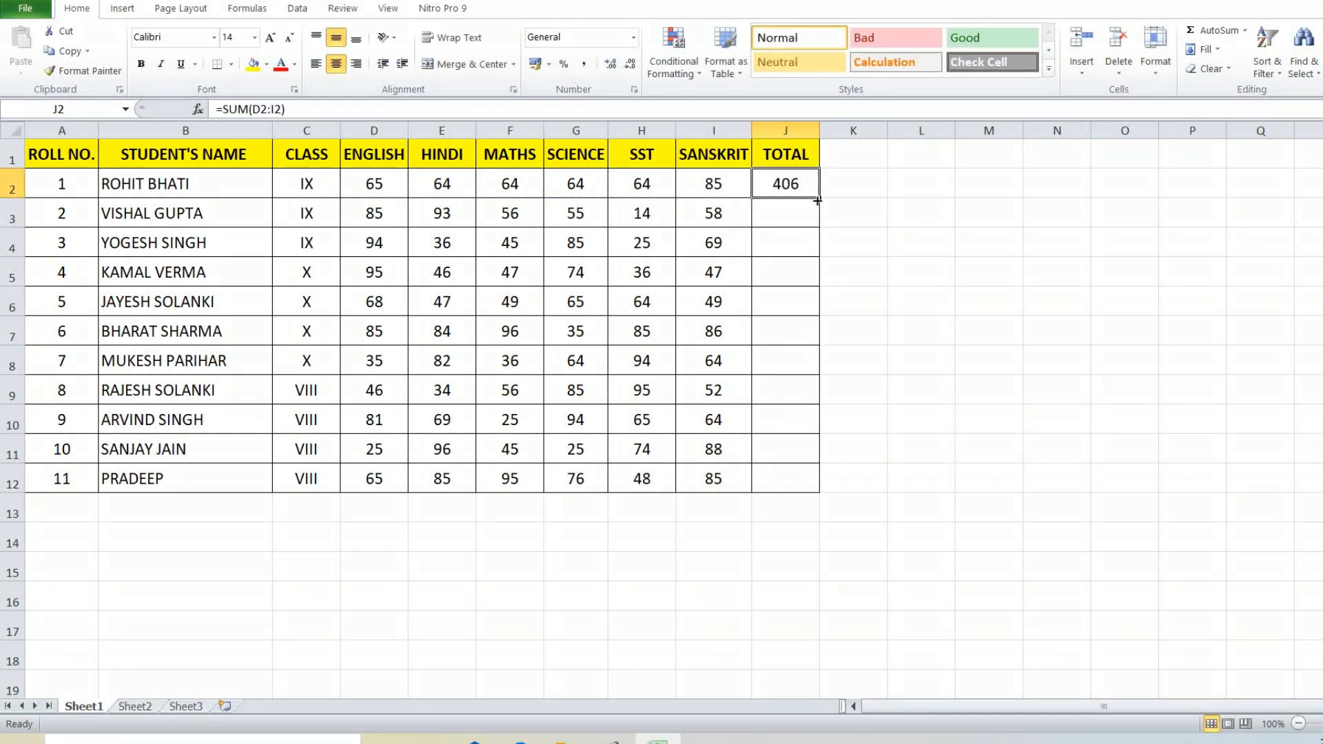
pyautogui.moveTo(817, 200); pyautogui.dragTo(819, 493)
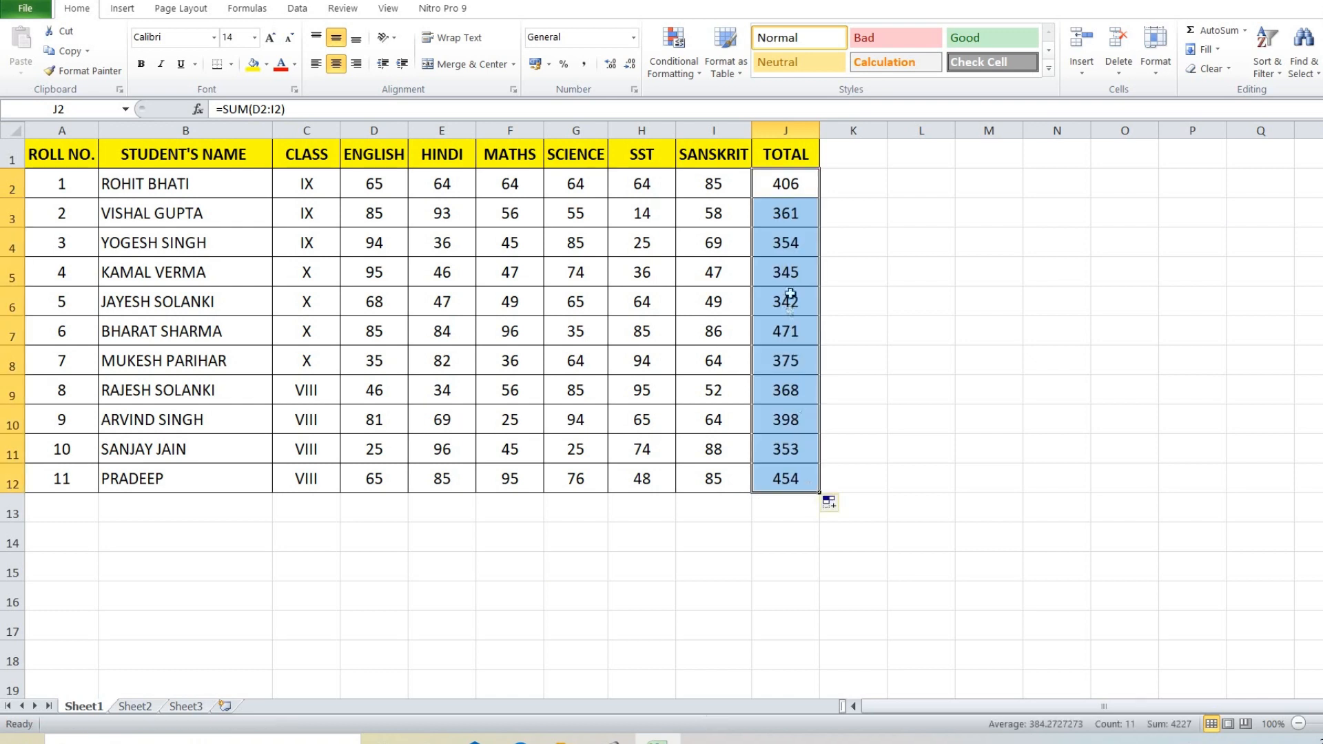
pyautogui.hotkey('ctrl', 'z')
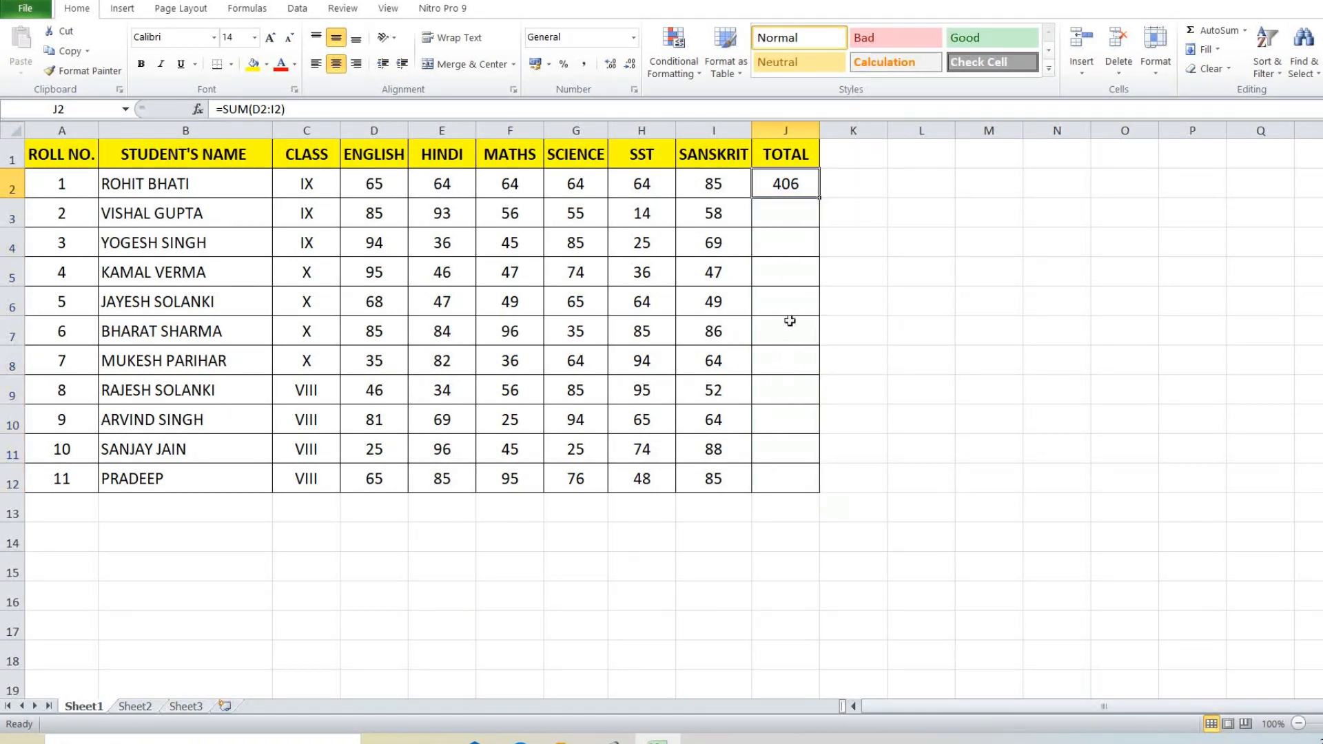
pyautogui.click(783, 265)
pyautogui.moveTo(780, 186); pyautogui.dragTo(790, 484)
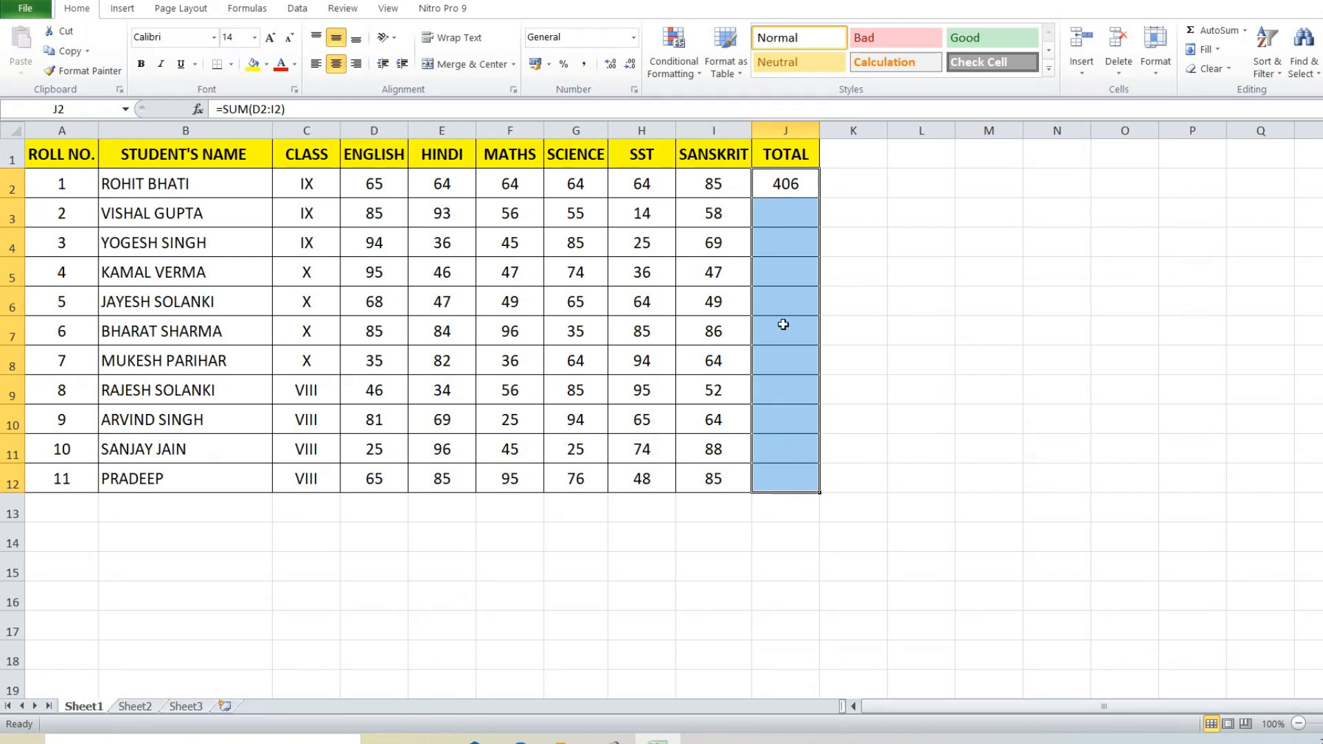
pyautogui.click(780, 289)
pyautogui.moveTo(781, 183); pyautogui.dragTo(791, 478)
pyautogui.click(787, 330)
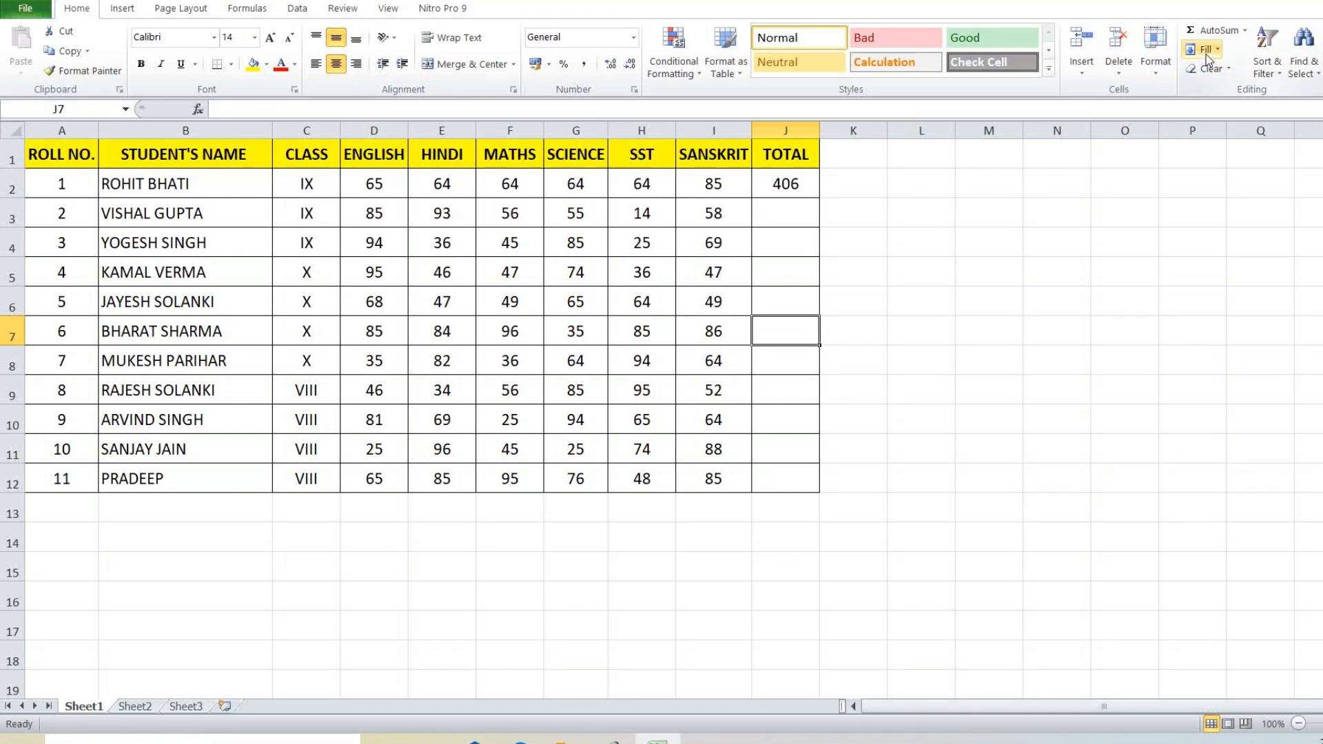
# Step: Fill the J2 sum formula down through J12 with the Fill Down command
pyautogui.moveTo(783, 184); pyautogui.dragTo(784, 482)
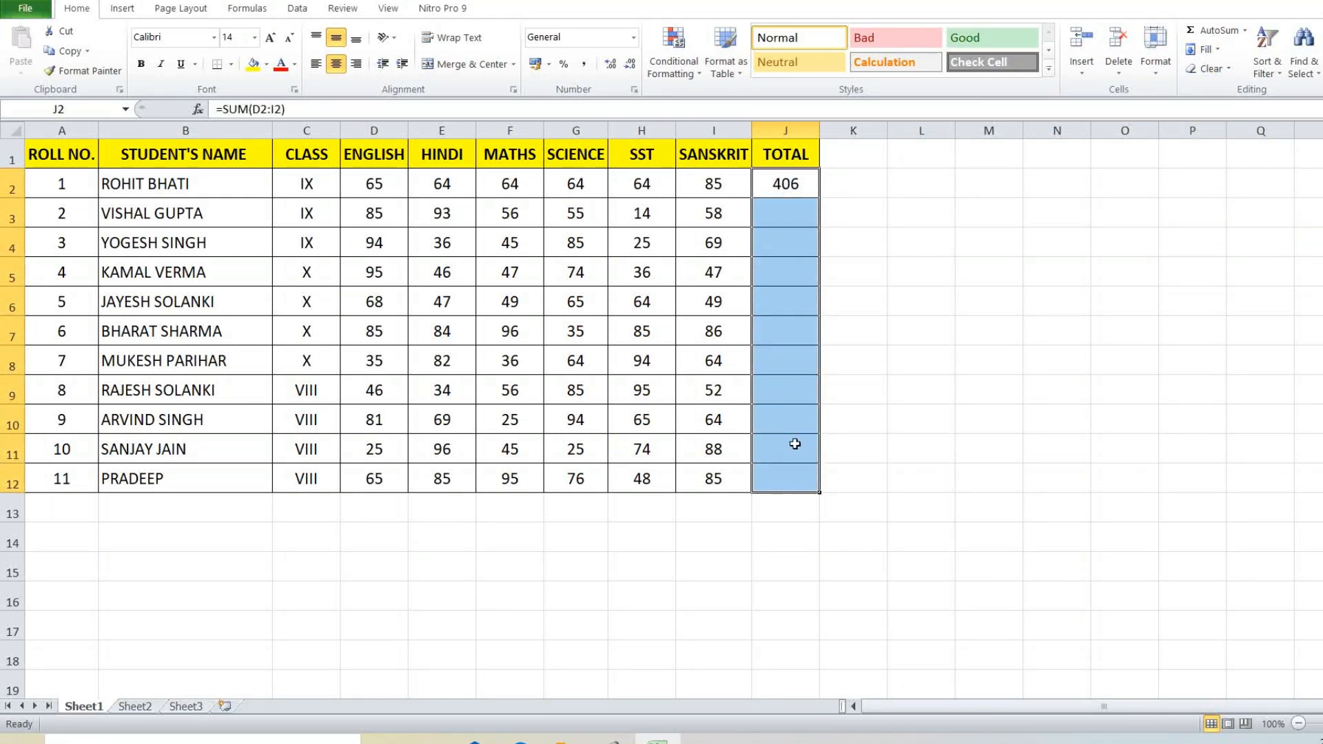
pyautogui.click(1206, 50)
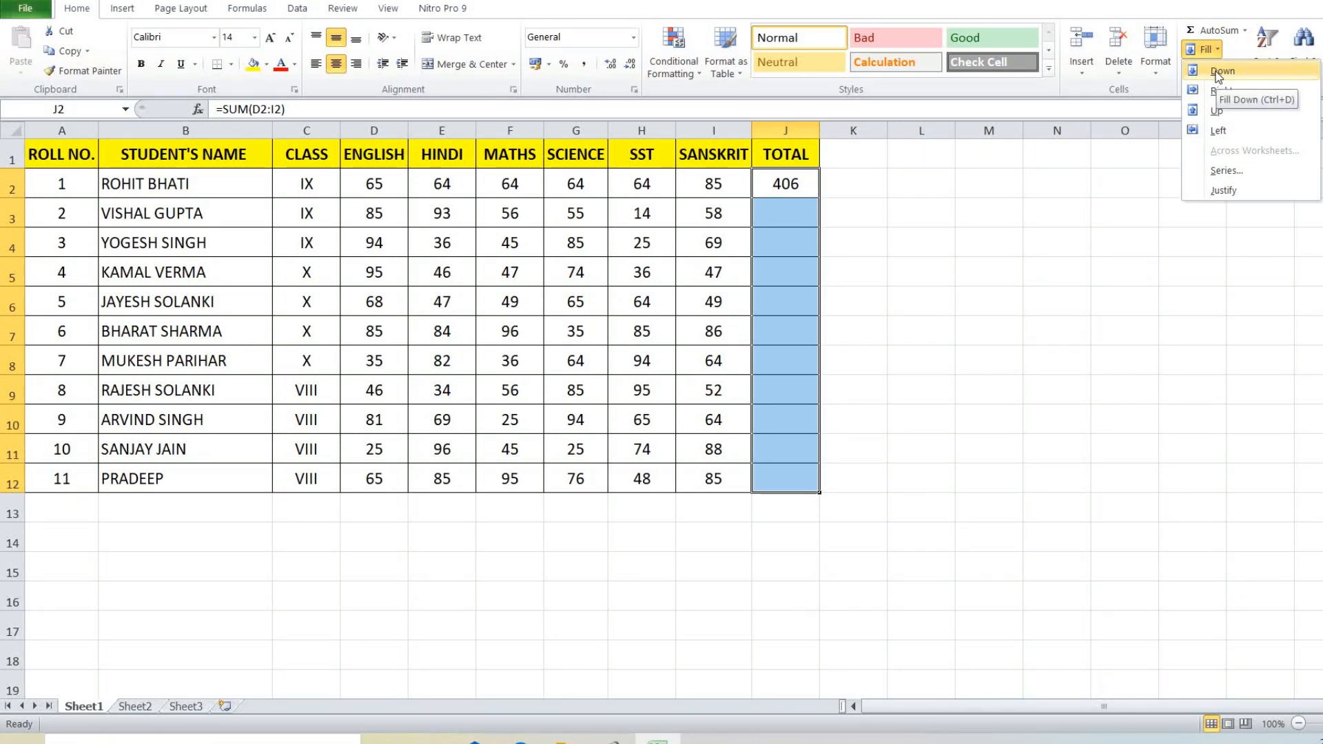
pyautogui.click(1218, 71)
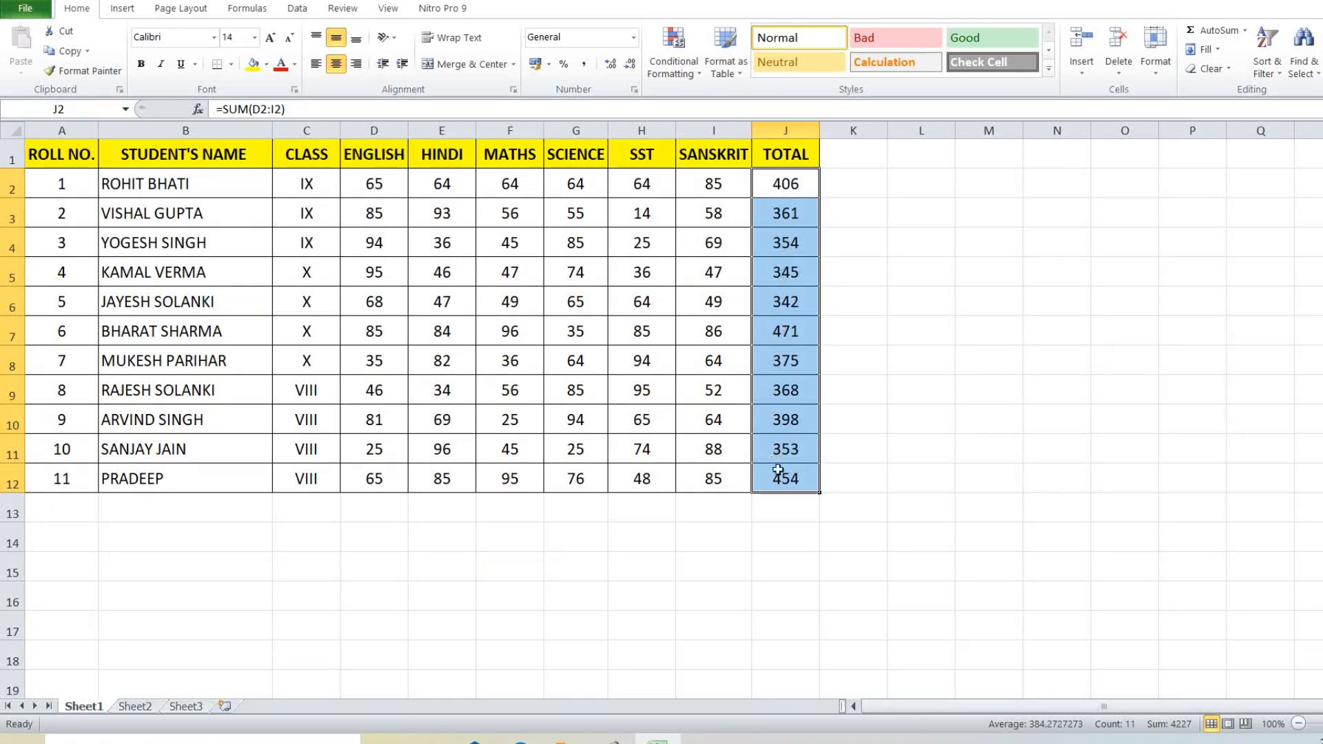
# Step: Sum the ENGLISH column marks (D2:D12) in cell D13 with AutoSum
pyautogui.click(374, 513)
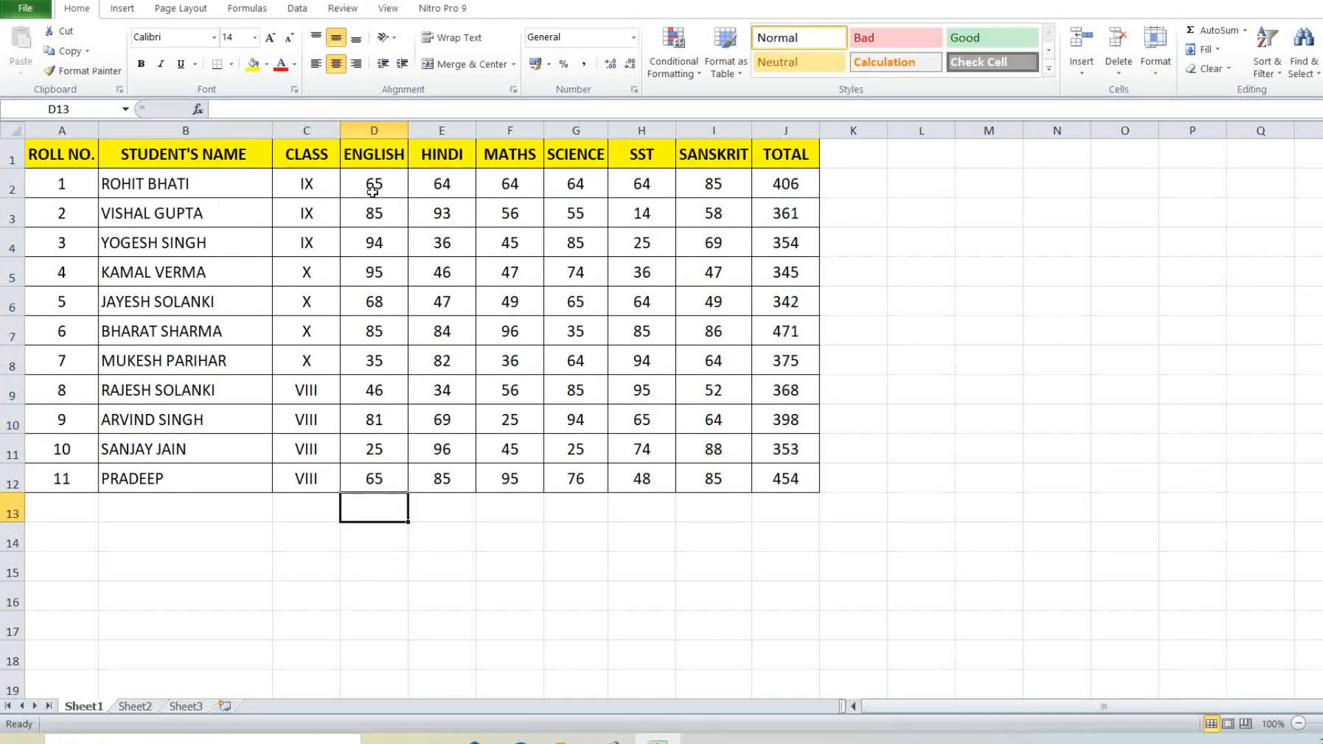
pyautogui.moveTo(373, 188); pyautogui.dragTo(377, 502)
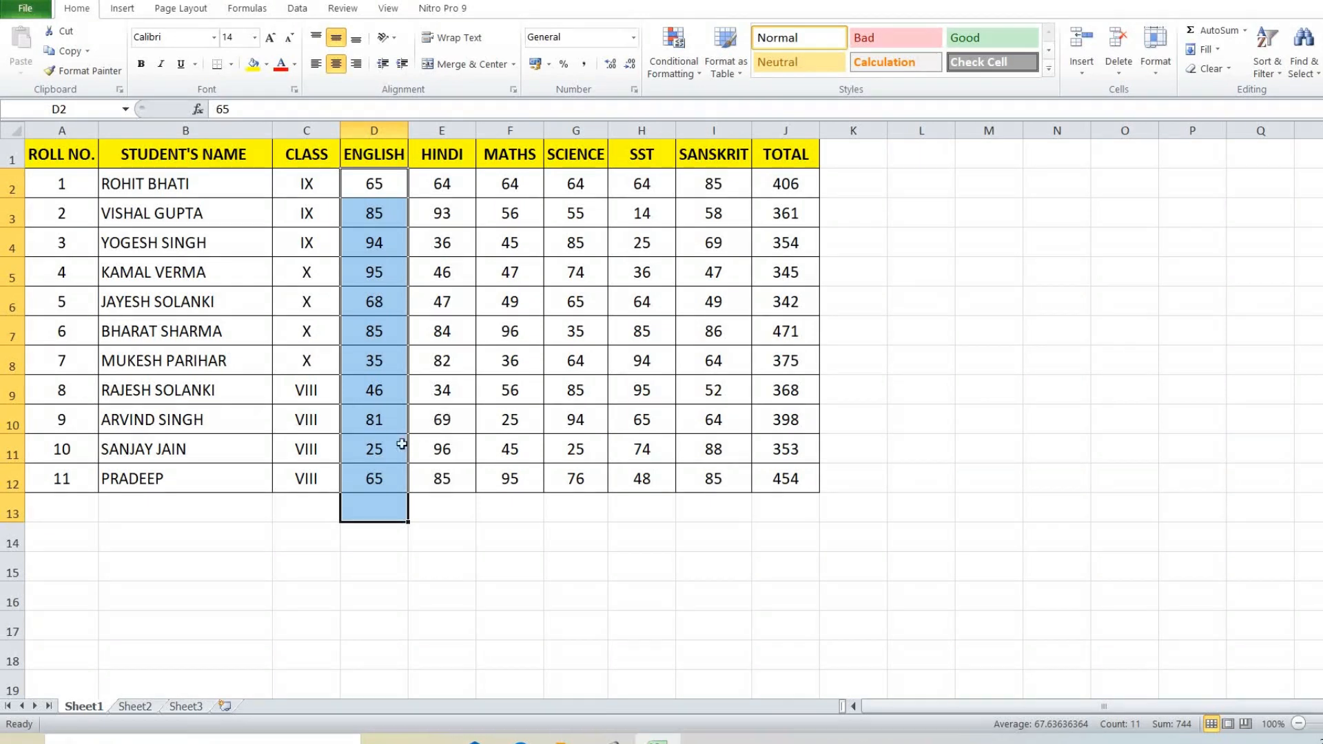
pyautogui.click(377, 503)
pyautogui.hotkey('alt', '=')
pyautogui.press('Return')
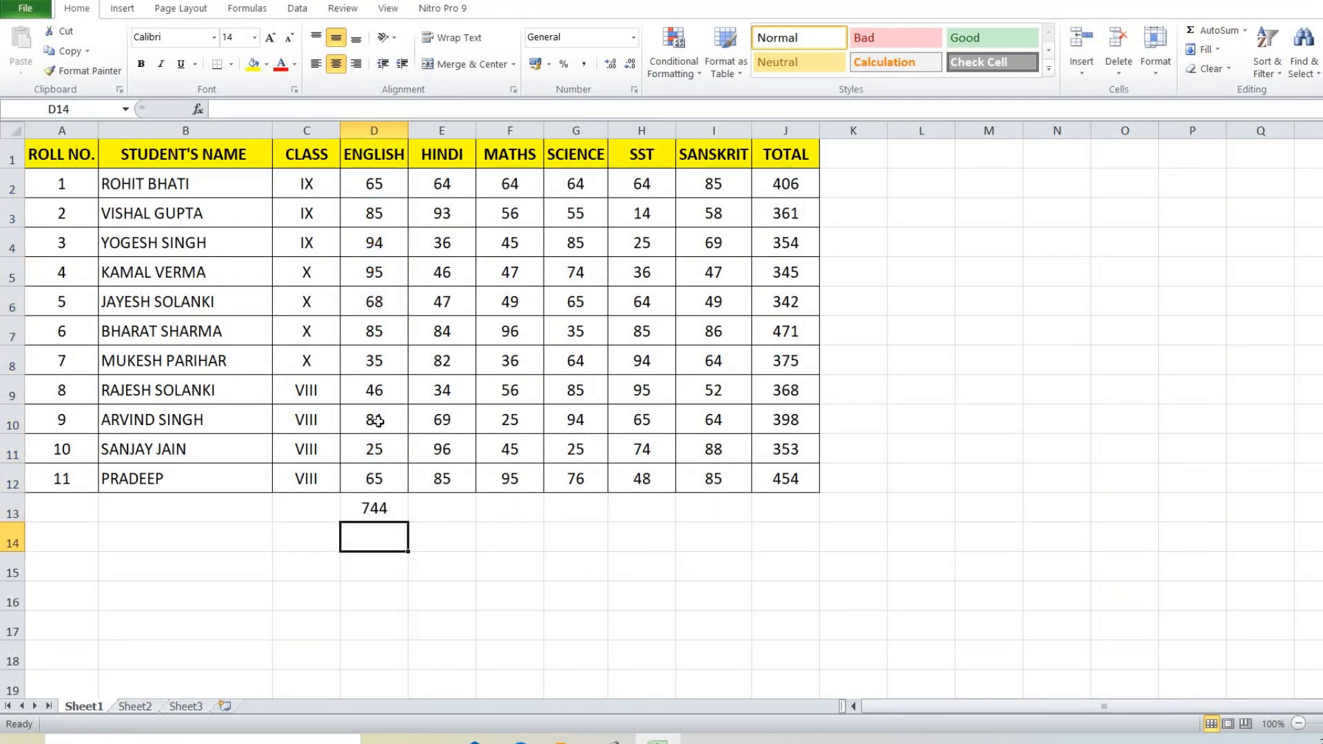
# Step: Fill the D13 sum formula across row 13 through J13 with the Fill Right command
pyautogui.click(366, 508)
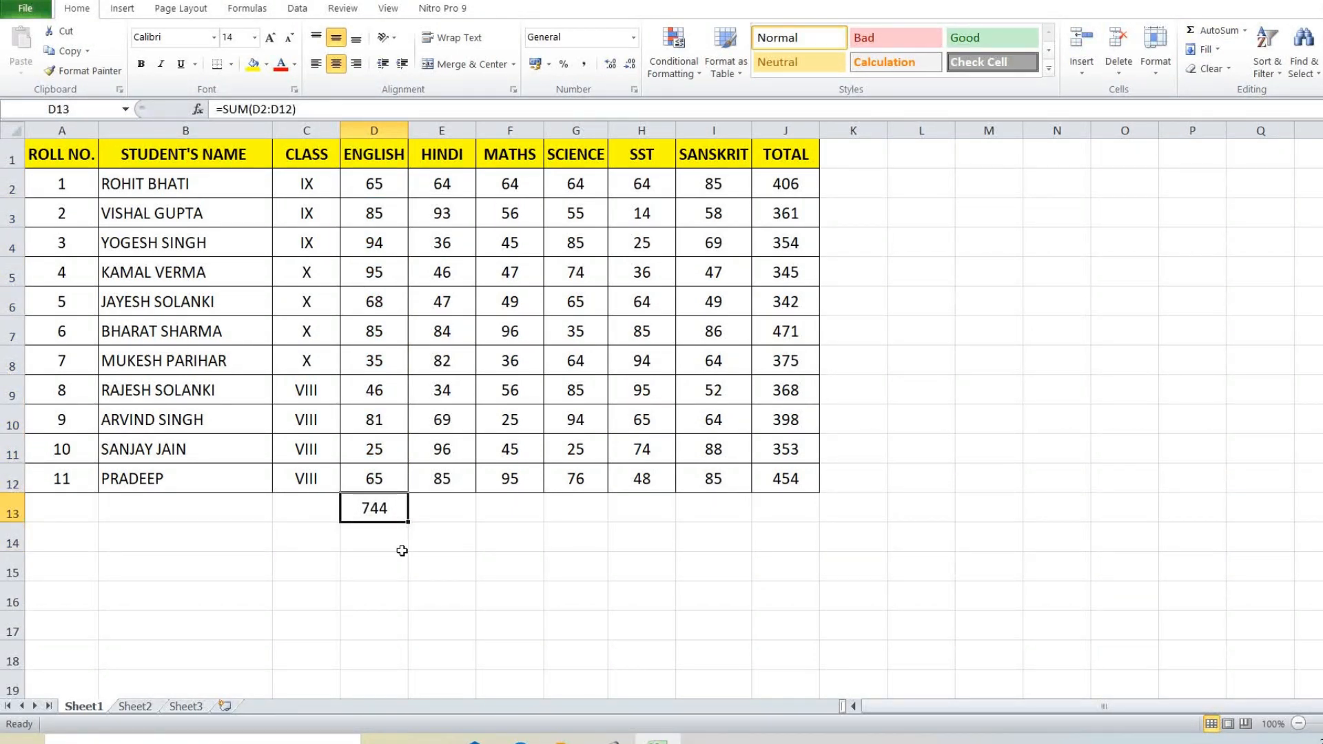
pyautogui.moveTo(364, 507); pyautogui.dragTo(792, 500)
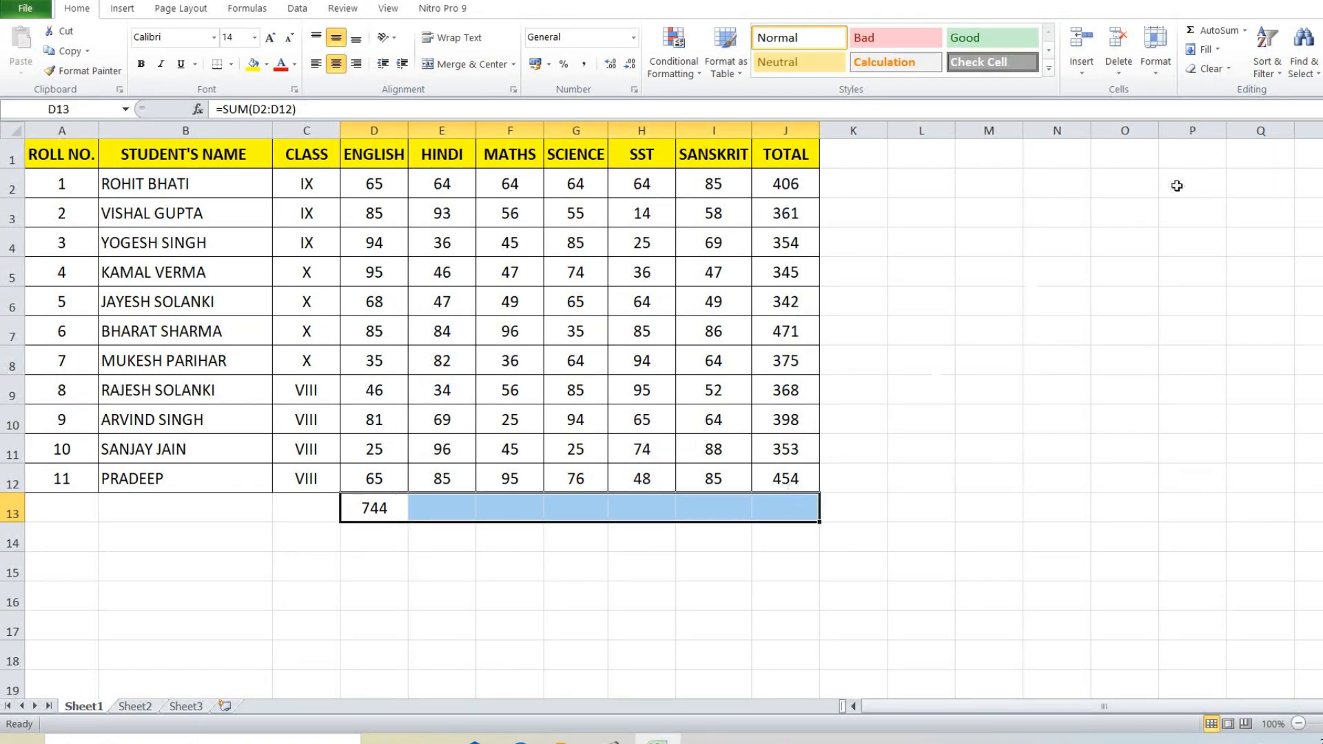
pyautogui.click(1217, 50)
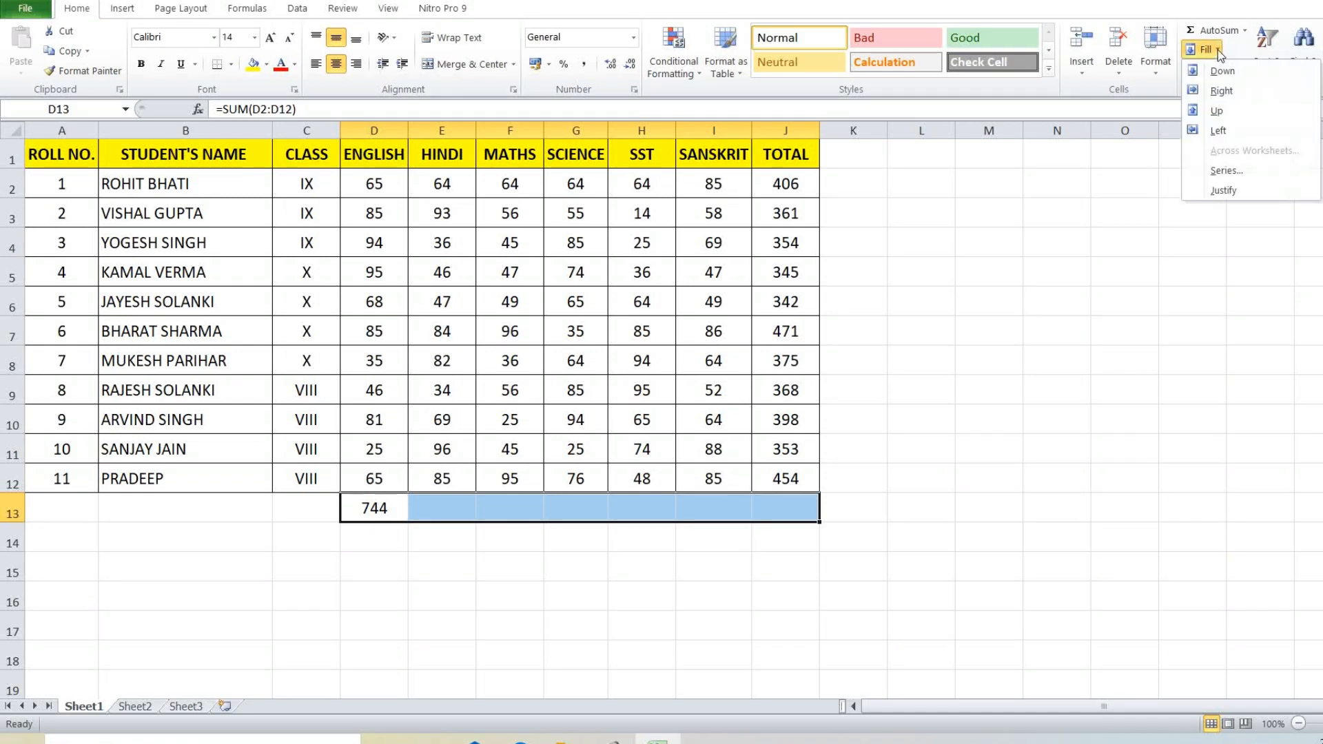
pyautogui.click(1220, 91)
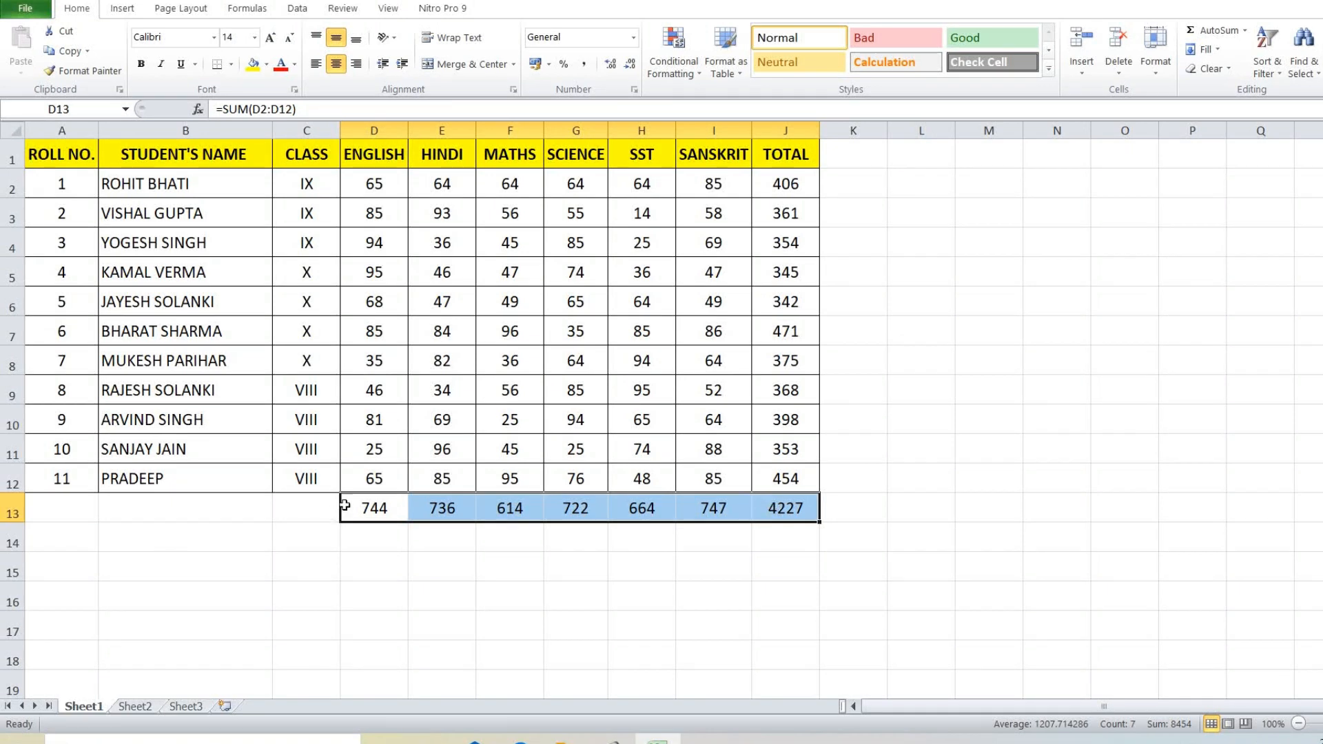
pyautogui.click(372, 508)
pyautogui.click(1219, 50)
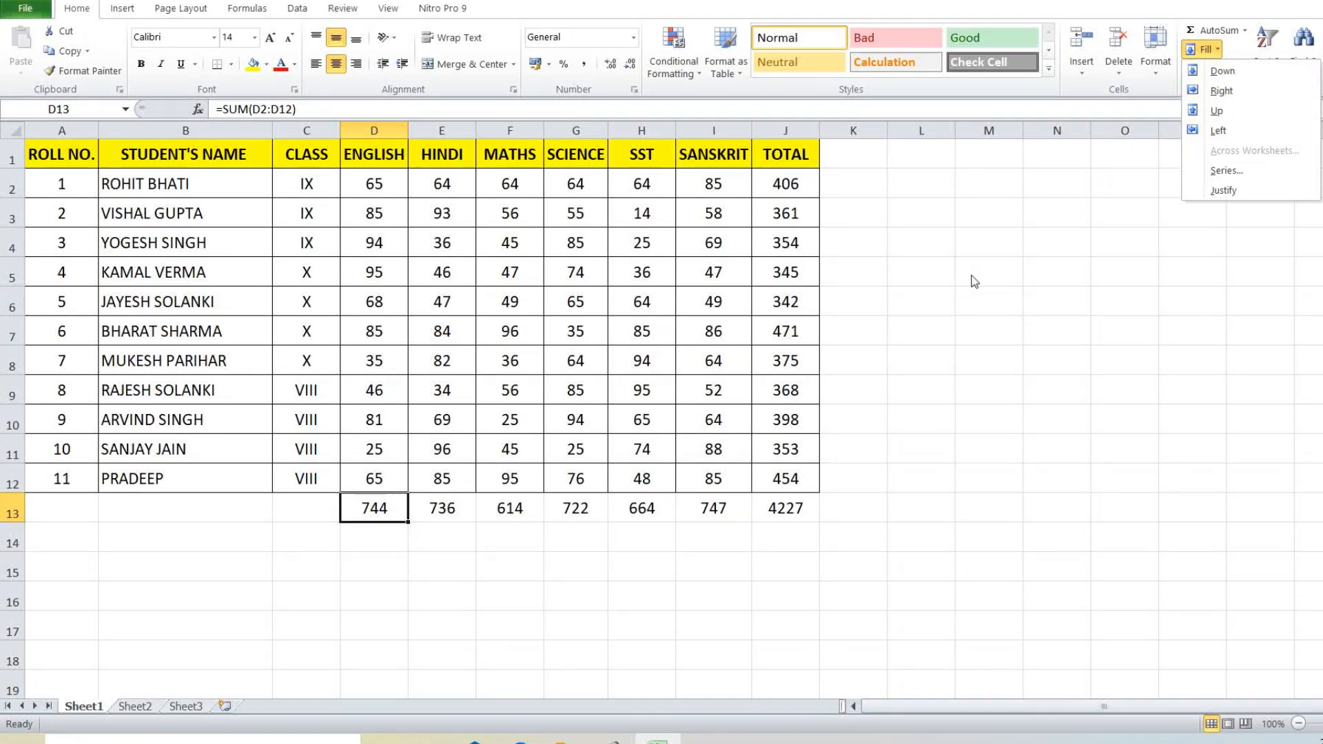
pyautogui.click(949, 289)
# Step: Clear the column totals in row 13 below the marks table
pyautogui.moveTo(304, 513); pyautogui.dragTo(778, 502)
pyautogui.press('Delete')
pyautogui.click(463, 587)
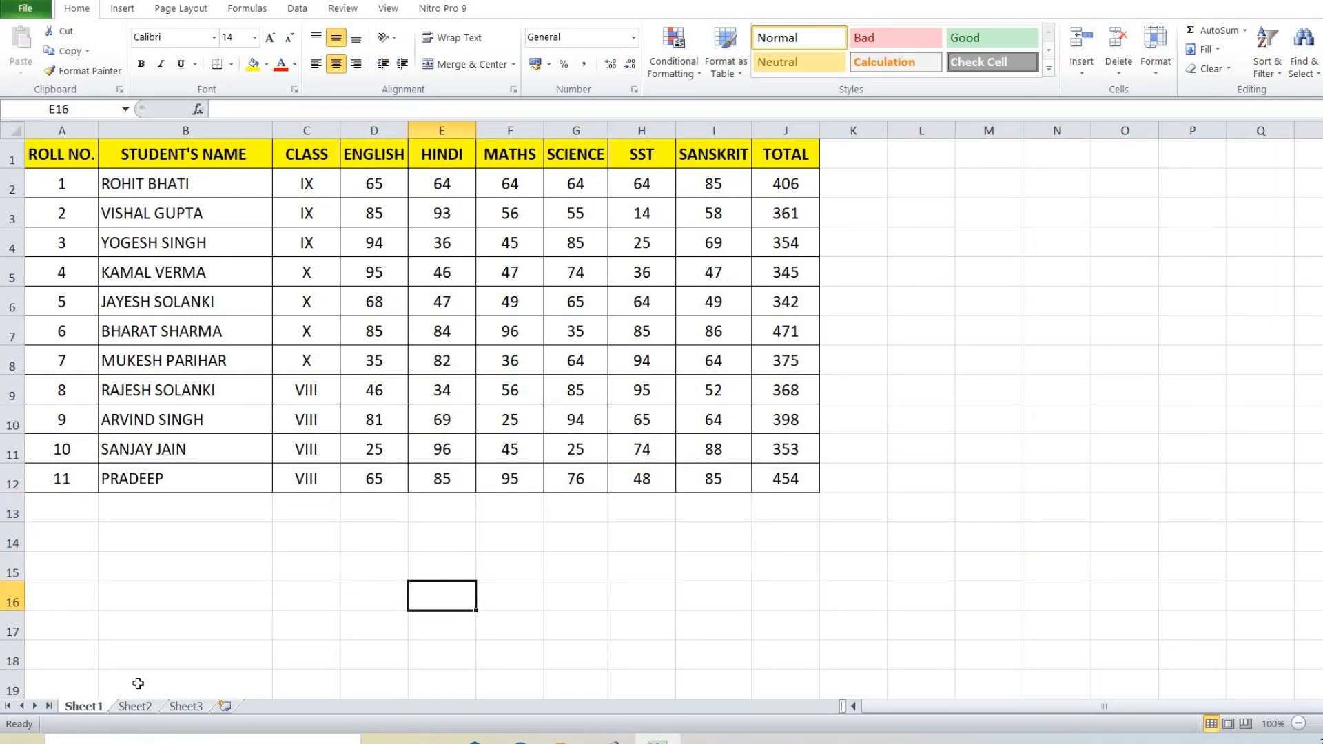
# Step: On Sheet2, enter 1 in cell E6 and extend it with the fill handle as the series 1 to 13 through E18
pyautogui.click(142, 706)
pyautogui.click(285, 241)
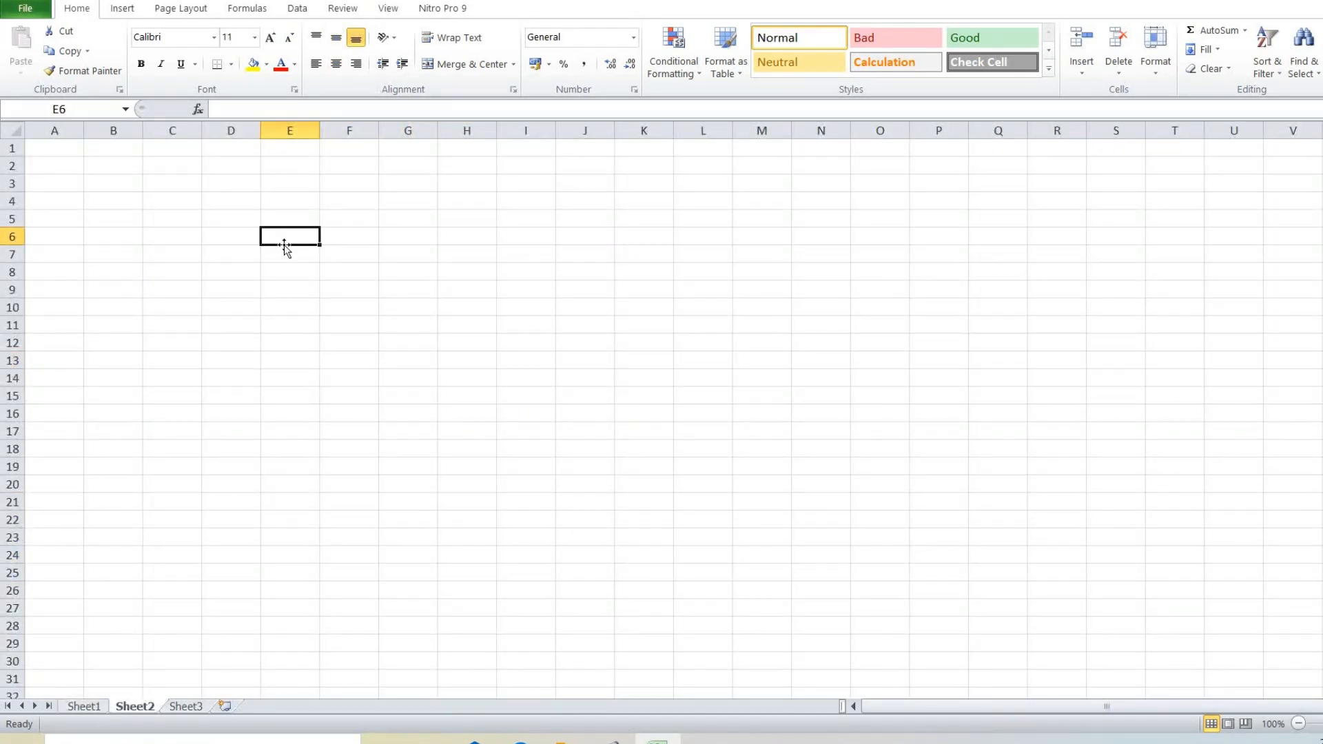
pyautogui.scroll(2, 283, 246)
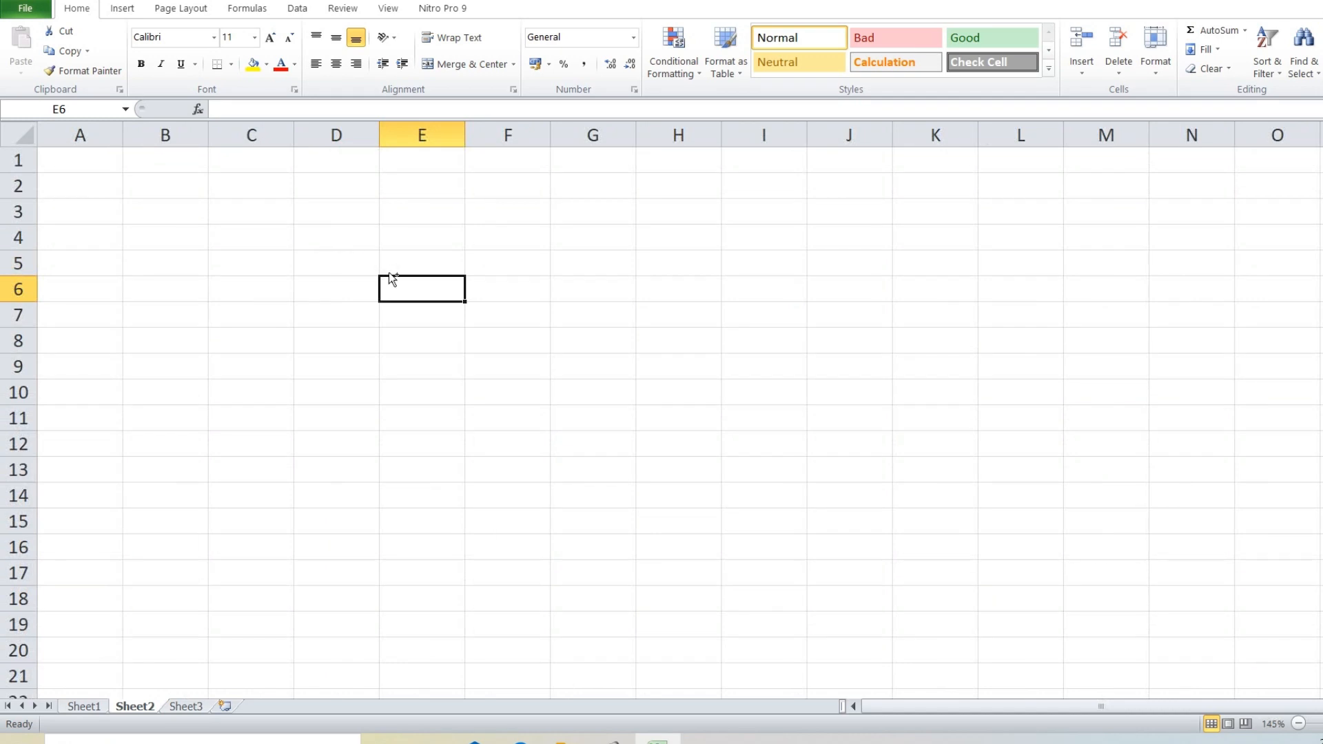
pyautogui.write('1')
pyautogui.press('Return')
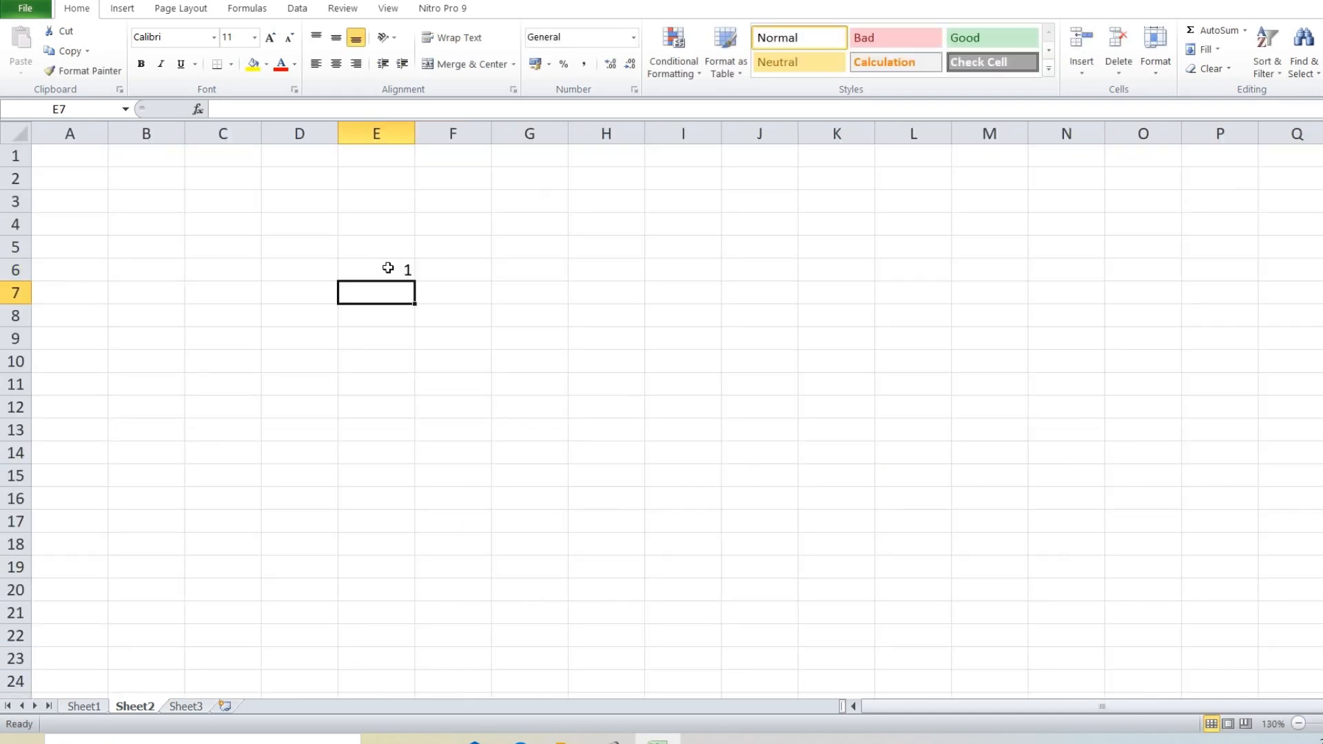
pyautogui.click(376, 266)
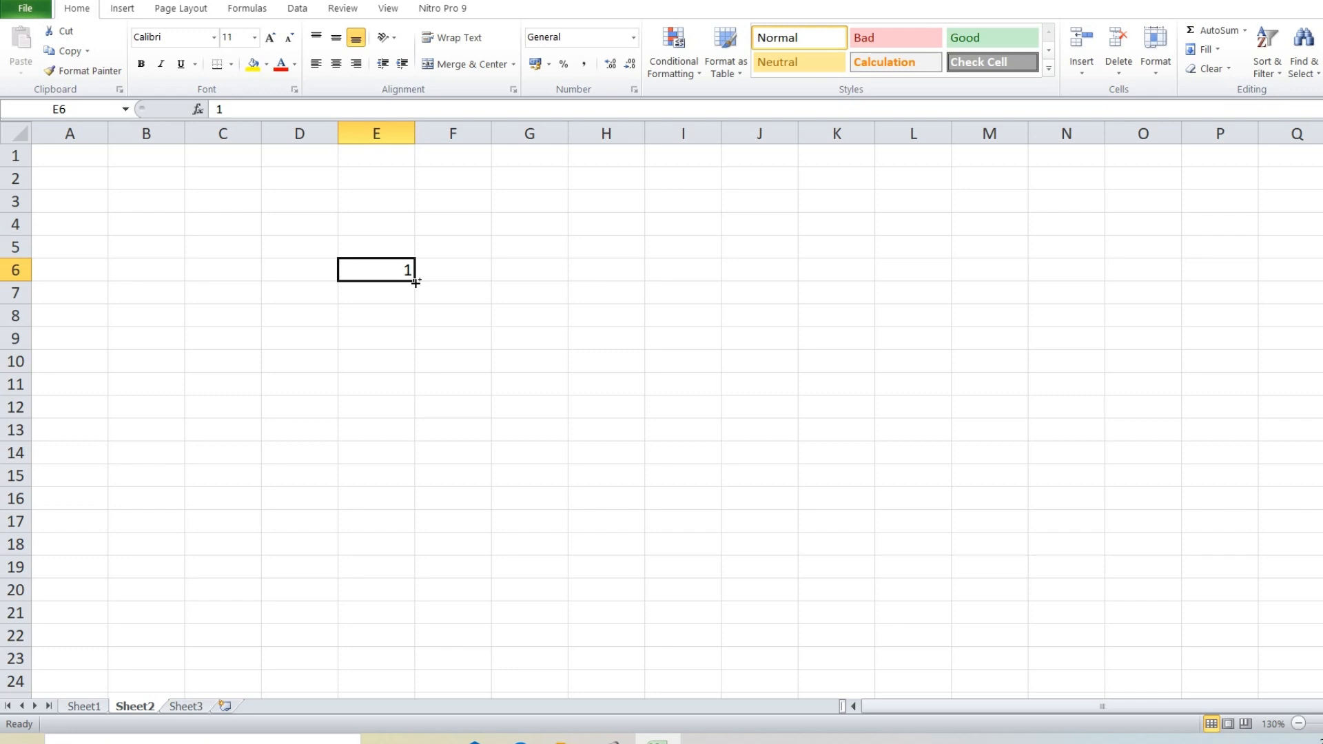
pyautogui.moveTo(416, 281); pyautogui.dragTo(395, 559)
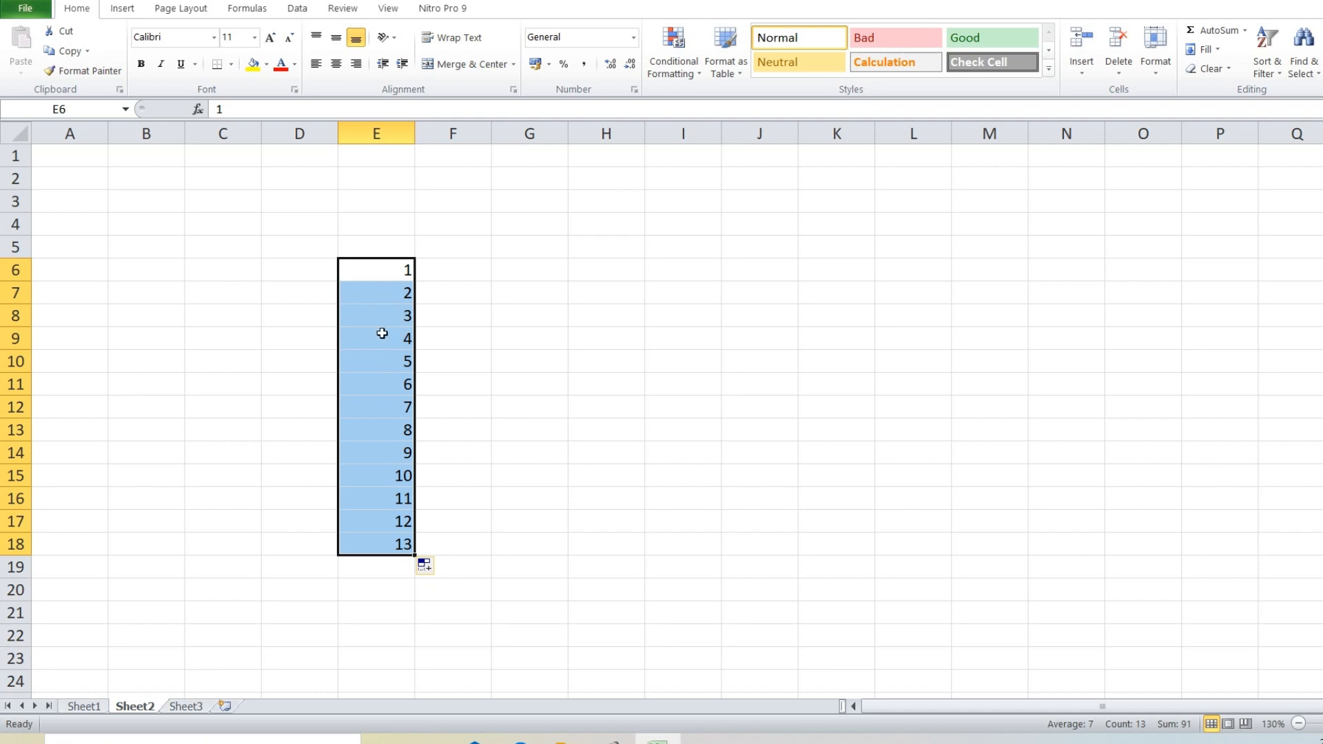
pyautogui.click(382, 366)
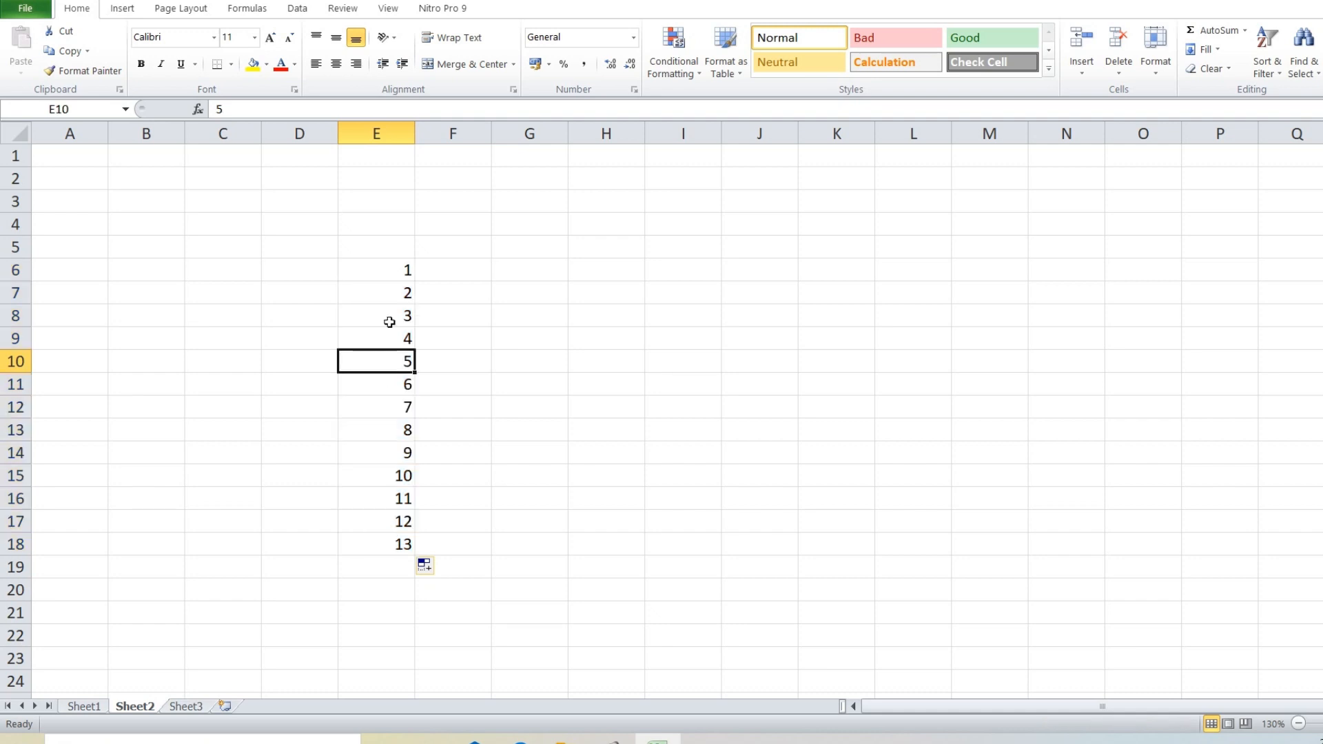
pyautogui.click(403, 543)
pyautogui.moveTo(403, 269); pyautogui.dragTo(403, 546)
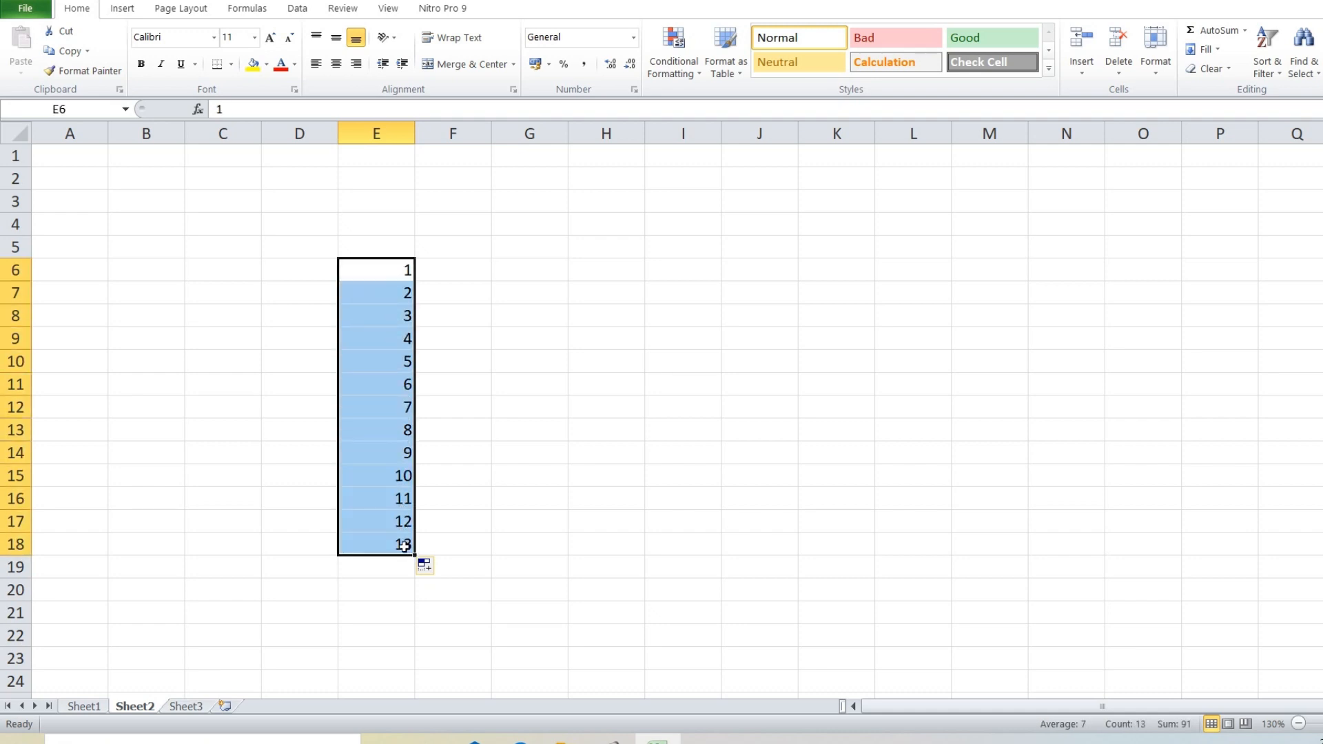
pyautogui.click(463, 432)
# Step: Enter 1 and 2 in F6:F7 and extend the pair with the fill handle as a series through F18
pyautogui.click(458, 272)
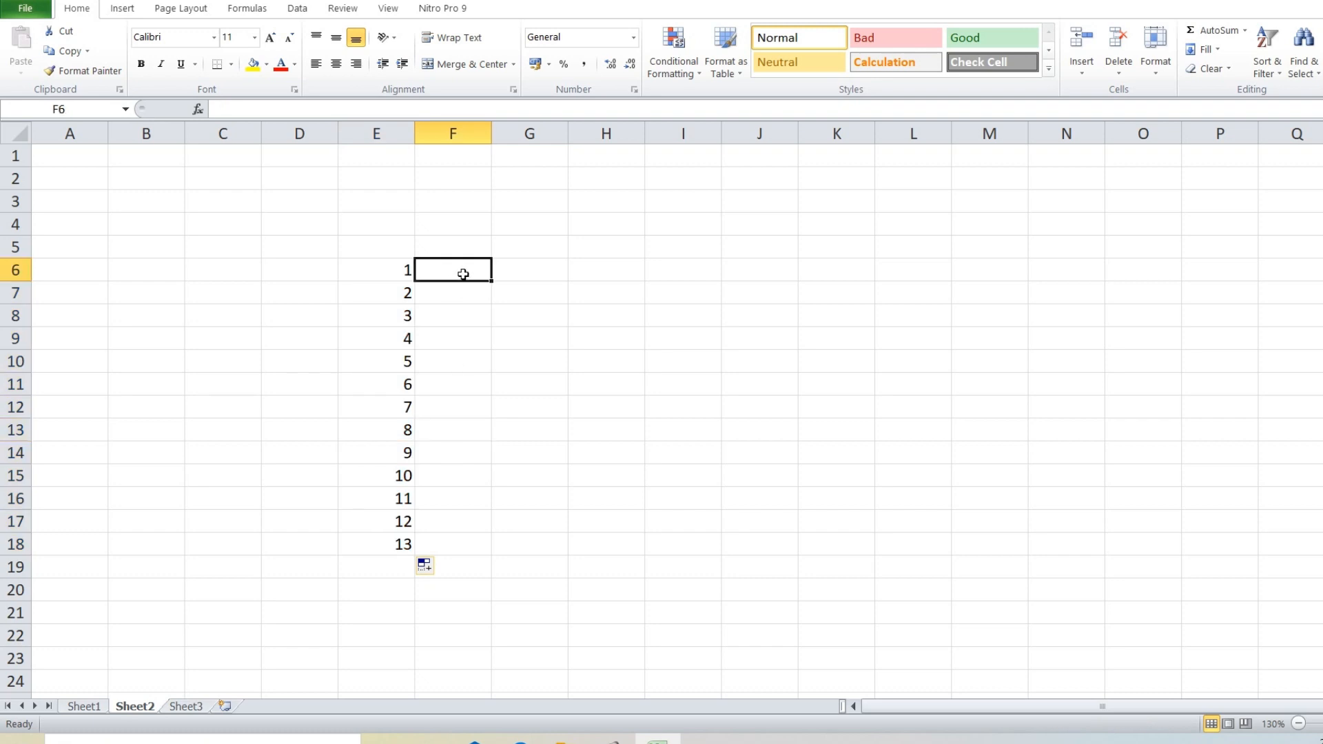
pyautogui.write('1')
pyautogui.press('Return')
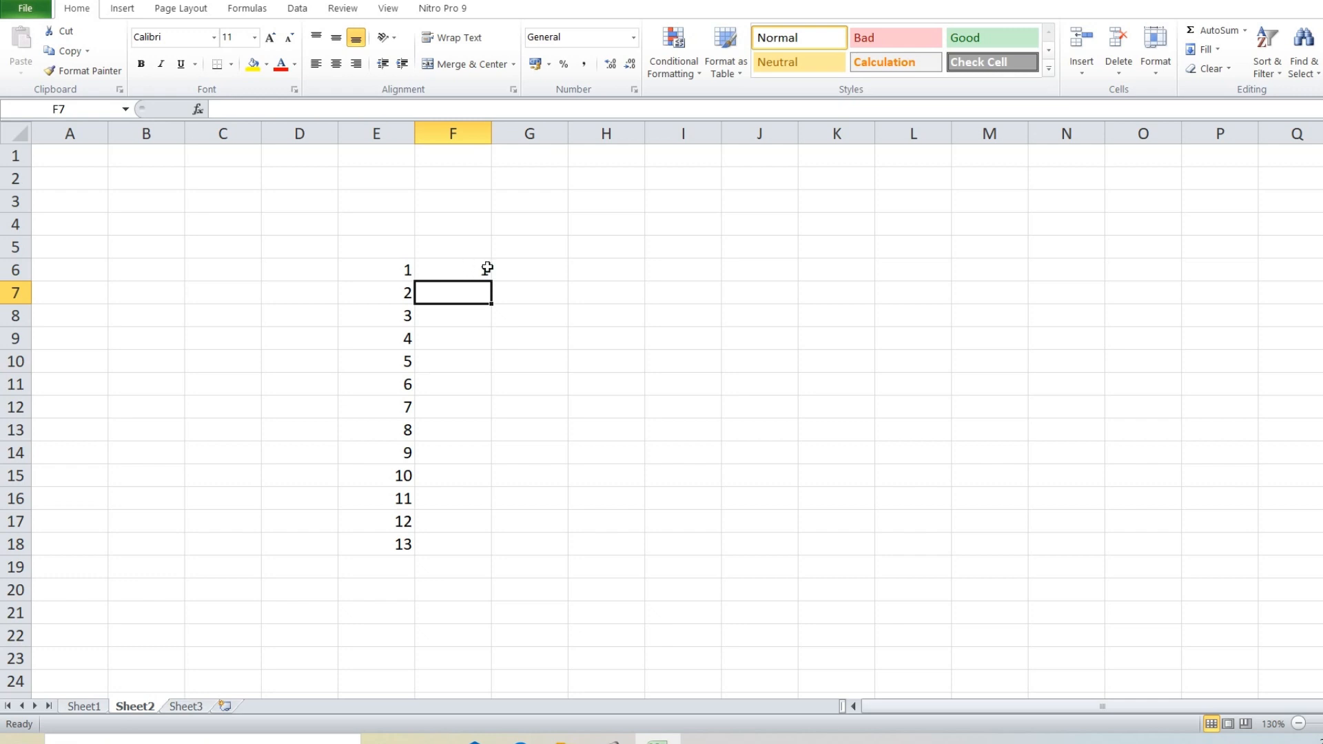
pyautogui.write('2')
pyautogui.press('Return')
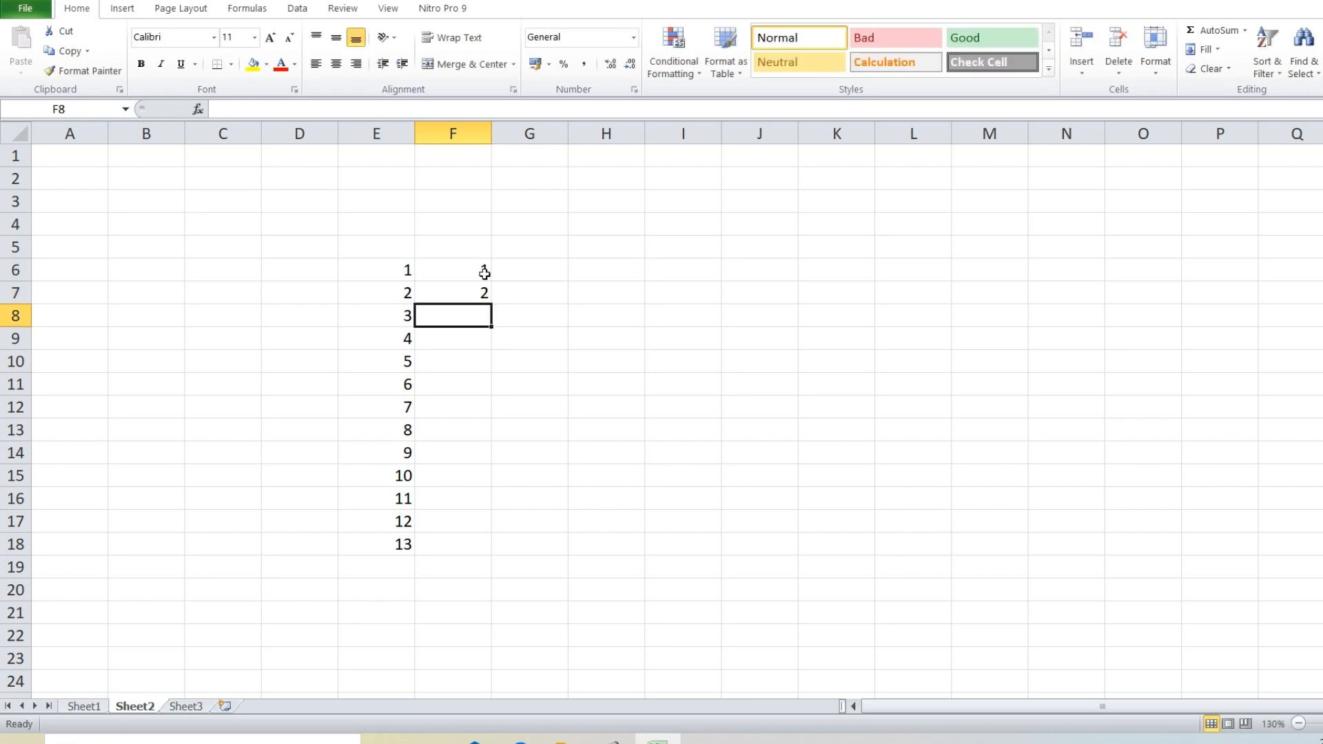
pyautogui.click(477, 293)
pyautogui.click(478, 268)
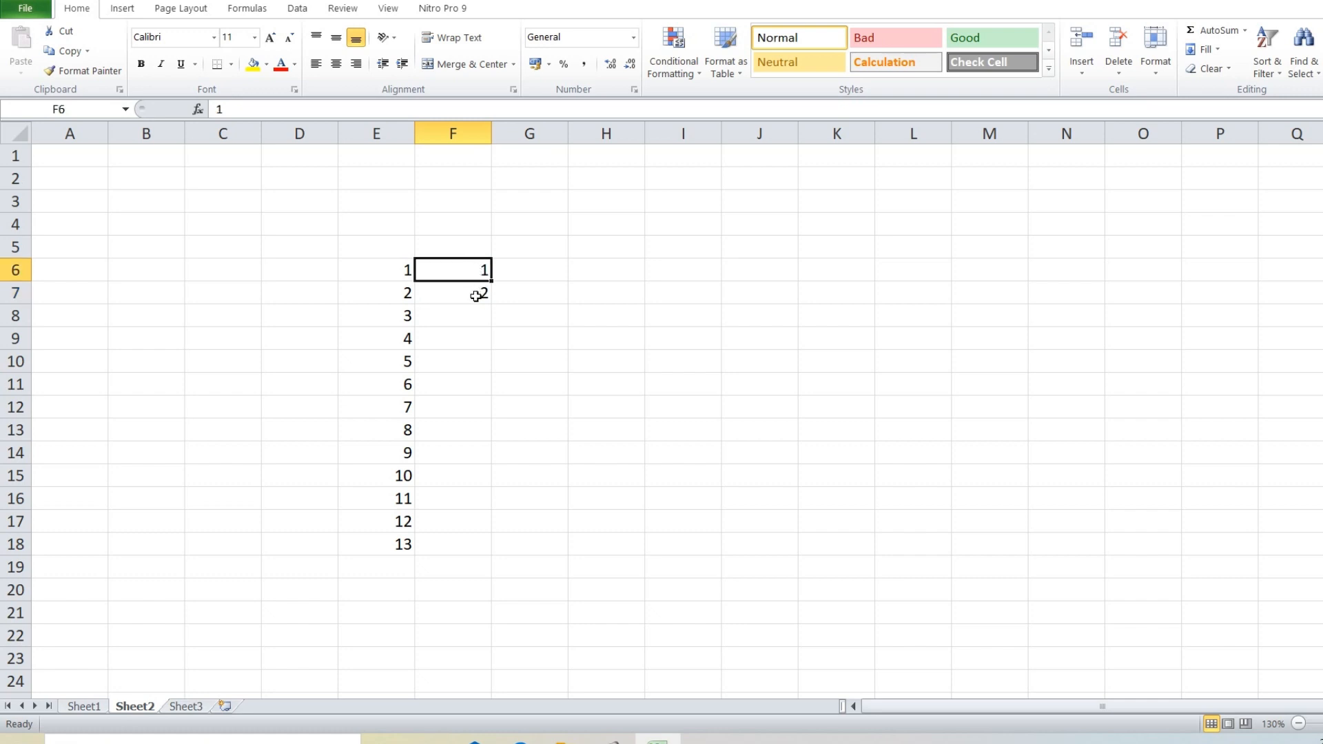
pyautogui.click(476, 296)
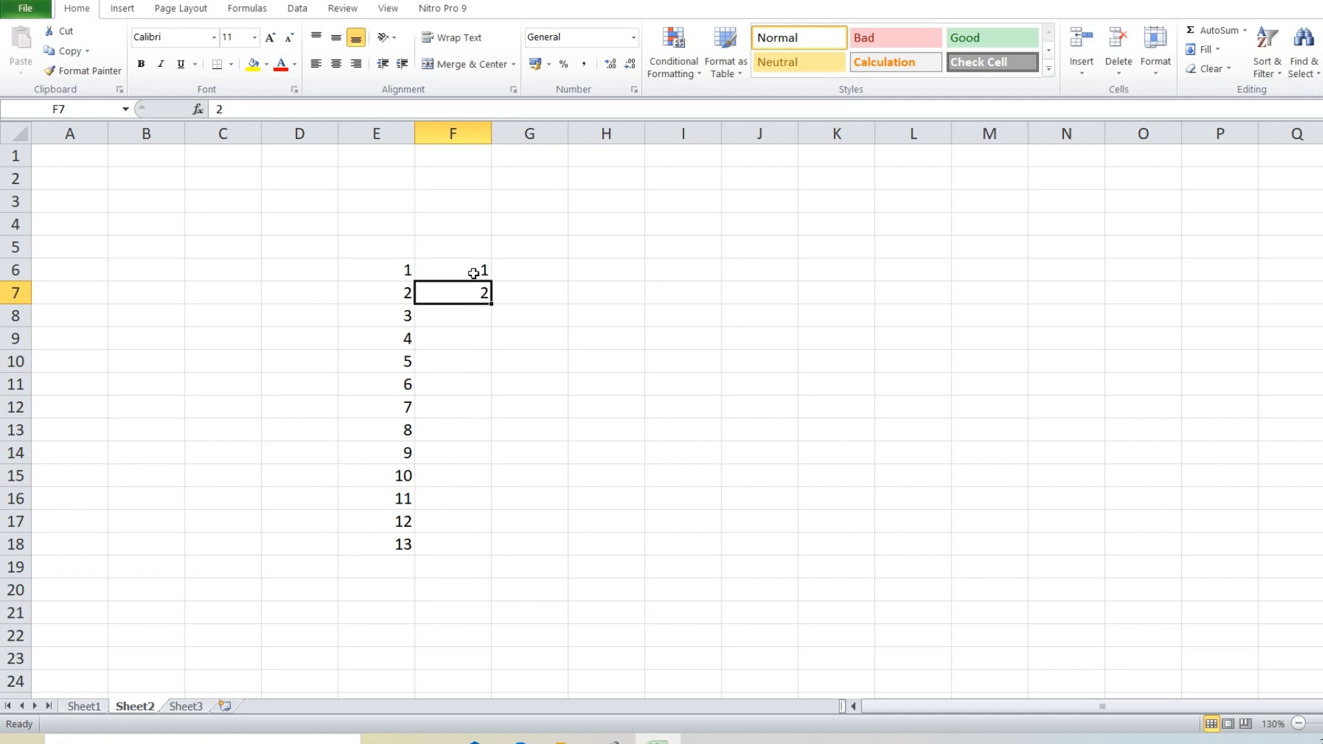
pyautogui.moveTo(472, 270); pyautogui.dragTo(469, 292)
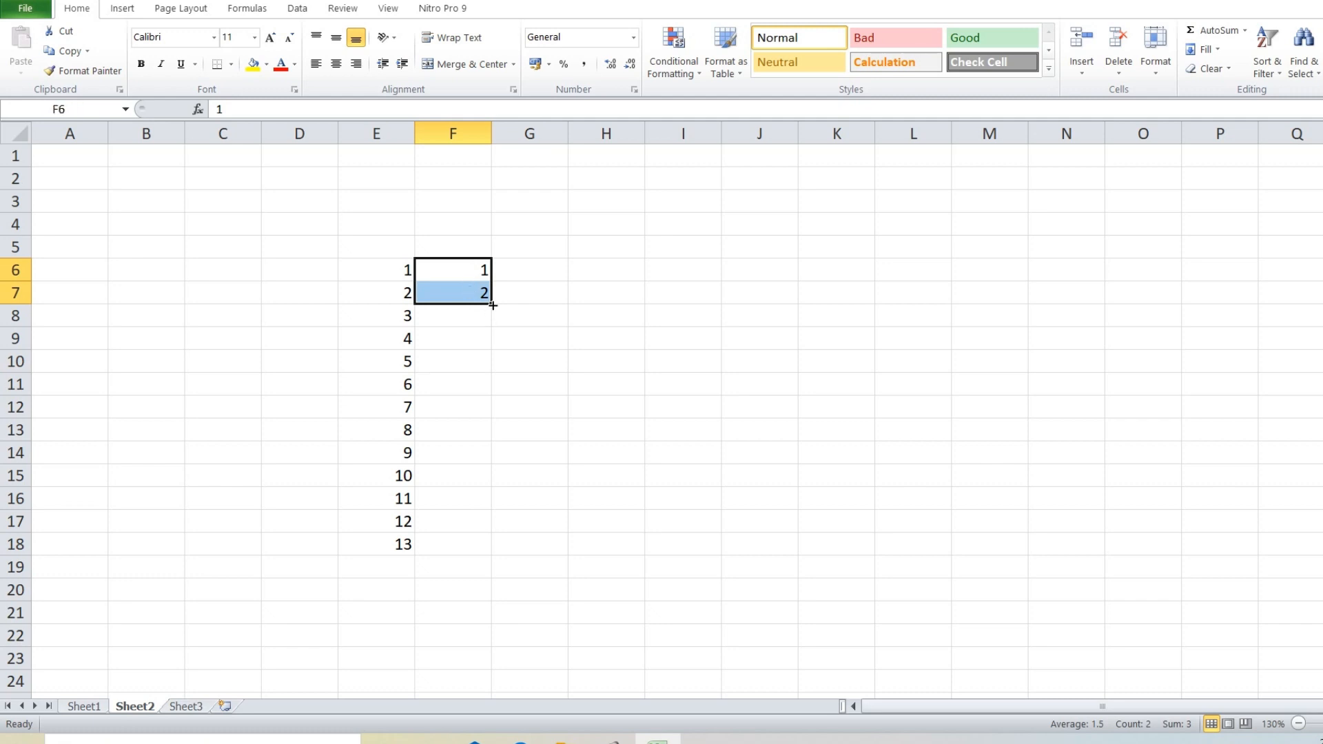
pyautogui.moveTo(493, 305); pyautogui.dragTo(491, 554)
pyautogui.click(477, 449)
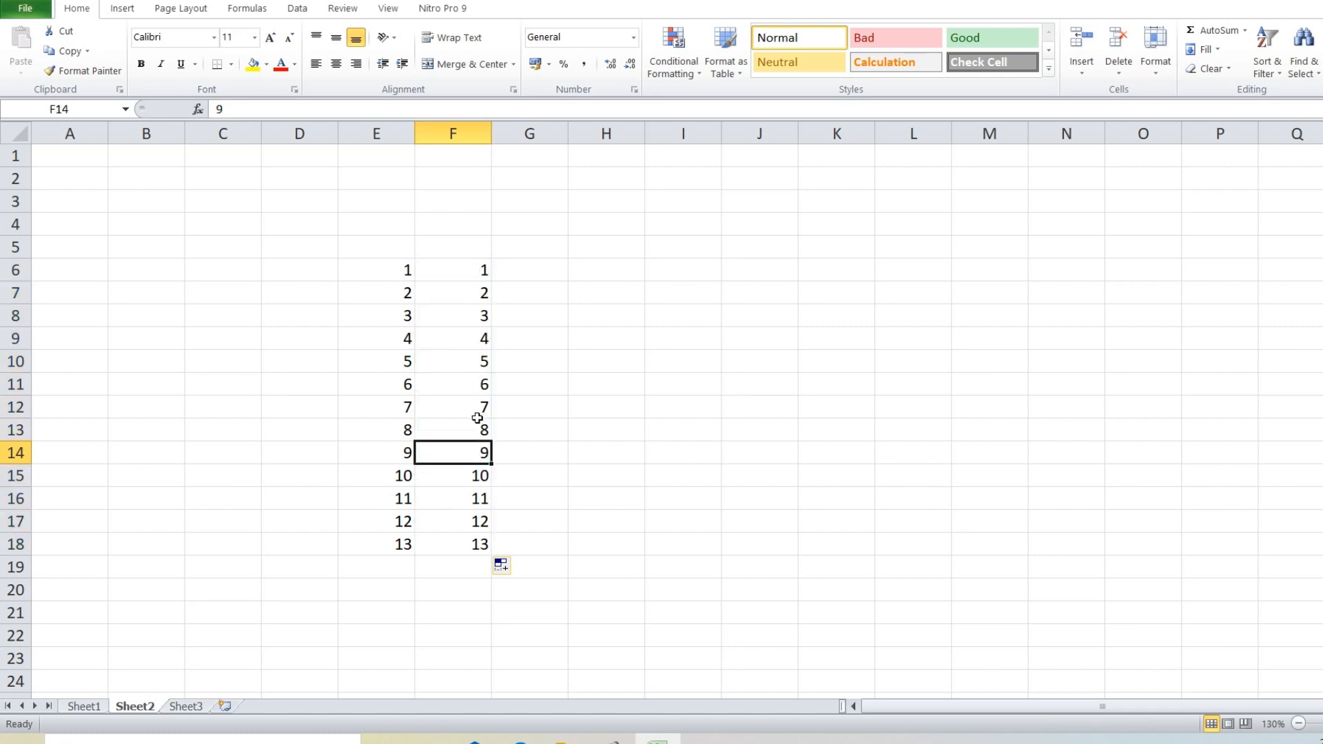
# Step: Enter 2 and 4 in G6:G7 and extend the pair with the fill handle as a series through G18
pyautogui.click(523, 274)
pyautogui.write('2')
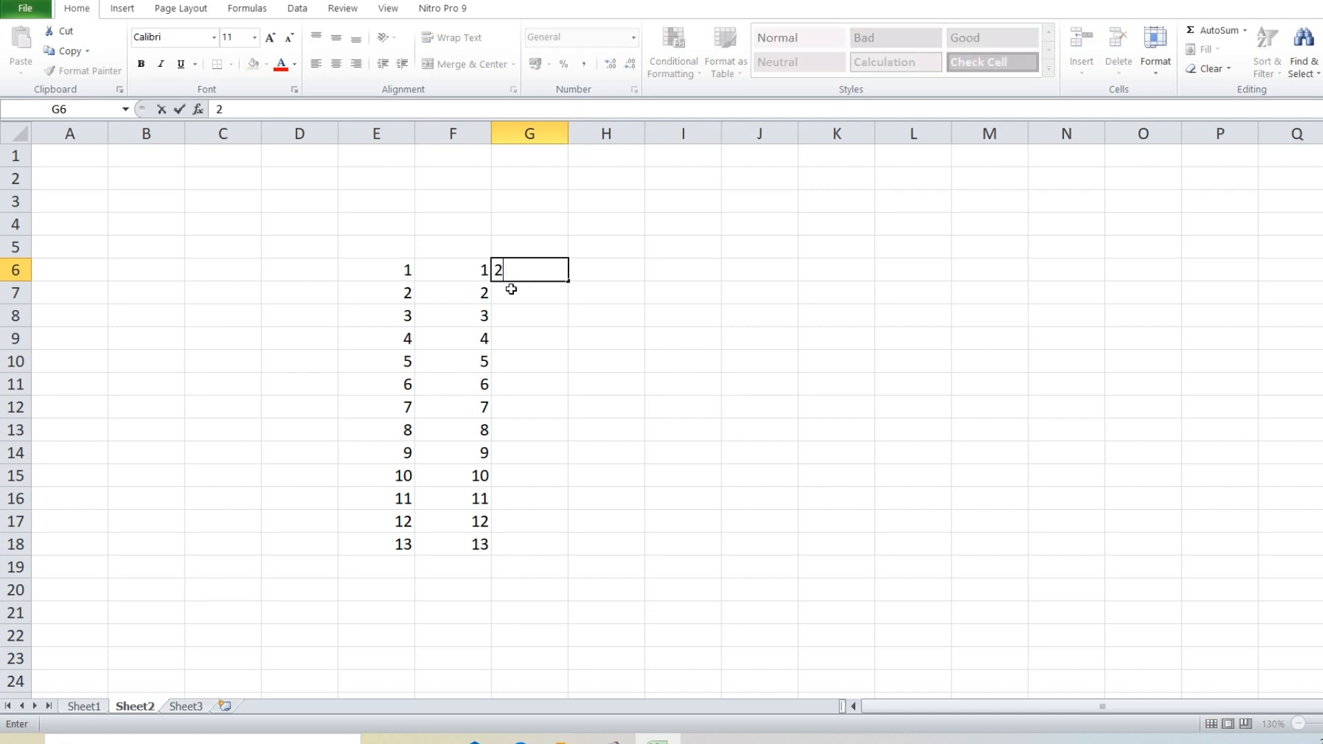
pyautogui.press('Return')
pyautogui.write('41')
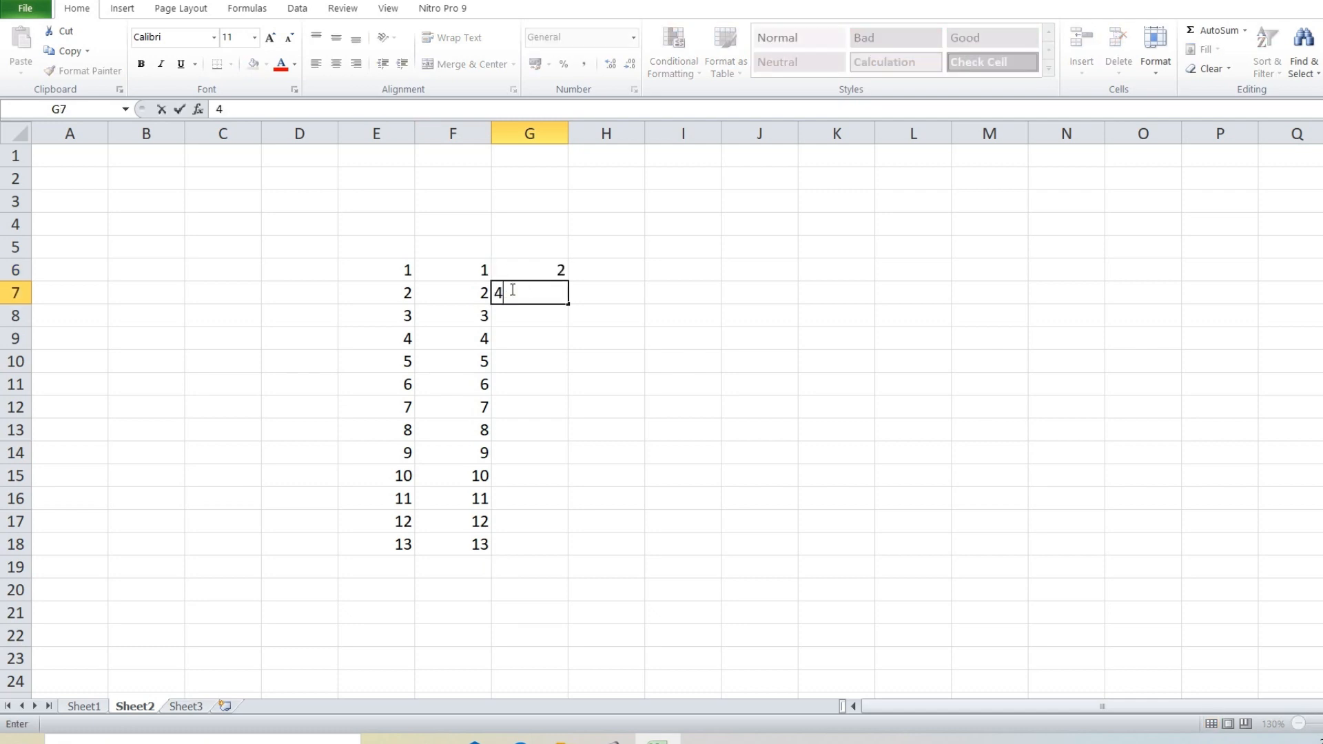
pyautogui.press('Return')
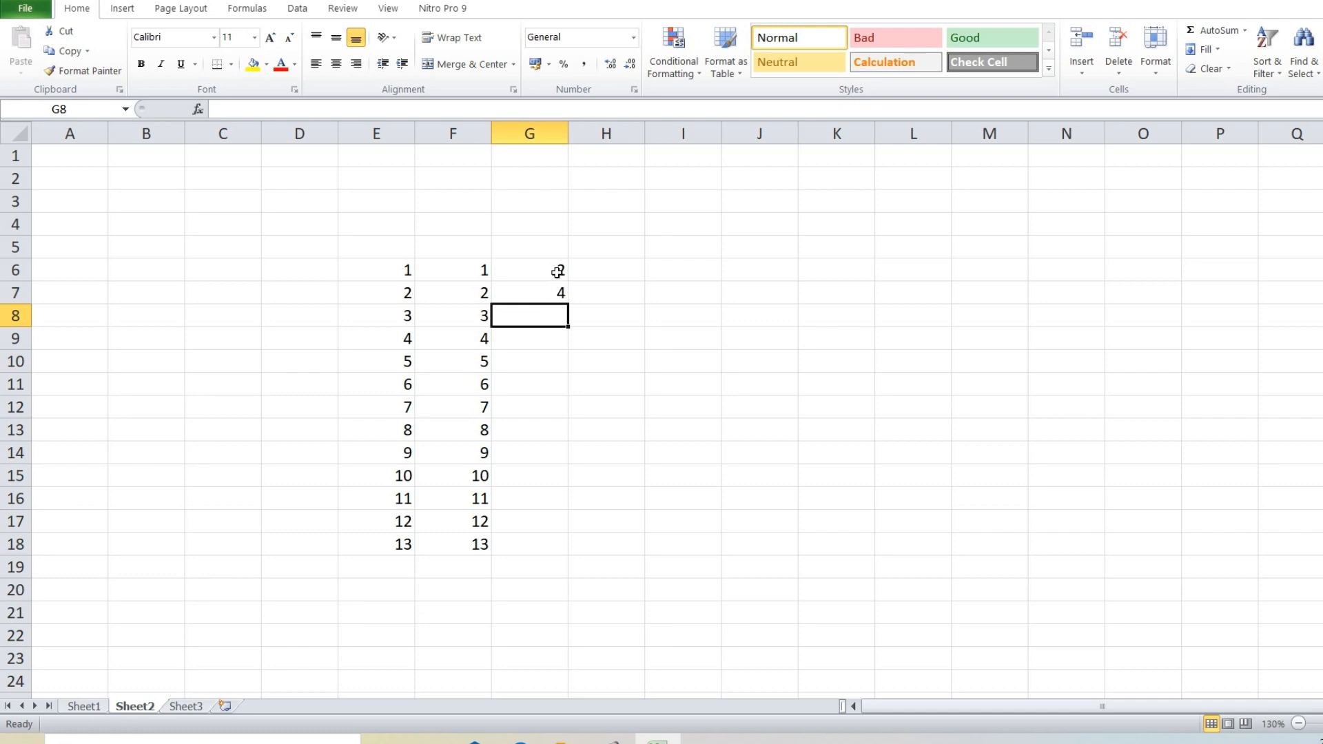
pyautogui.moveTo(556, 272); pyautogui.dragTo(538, 554)
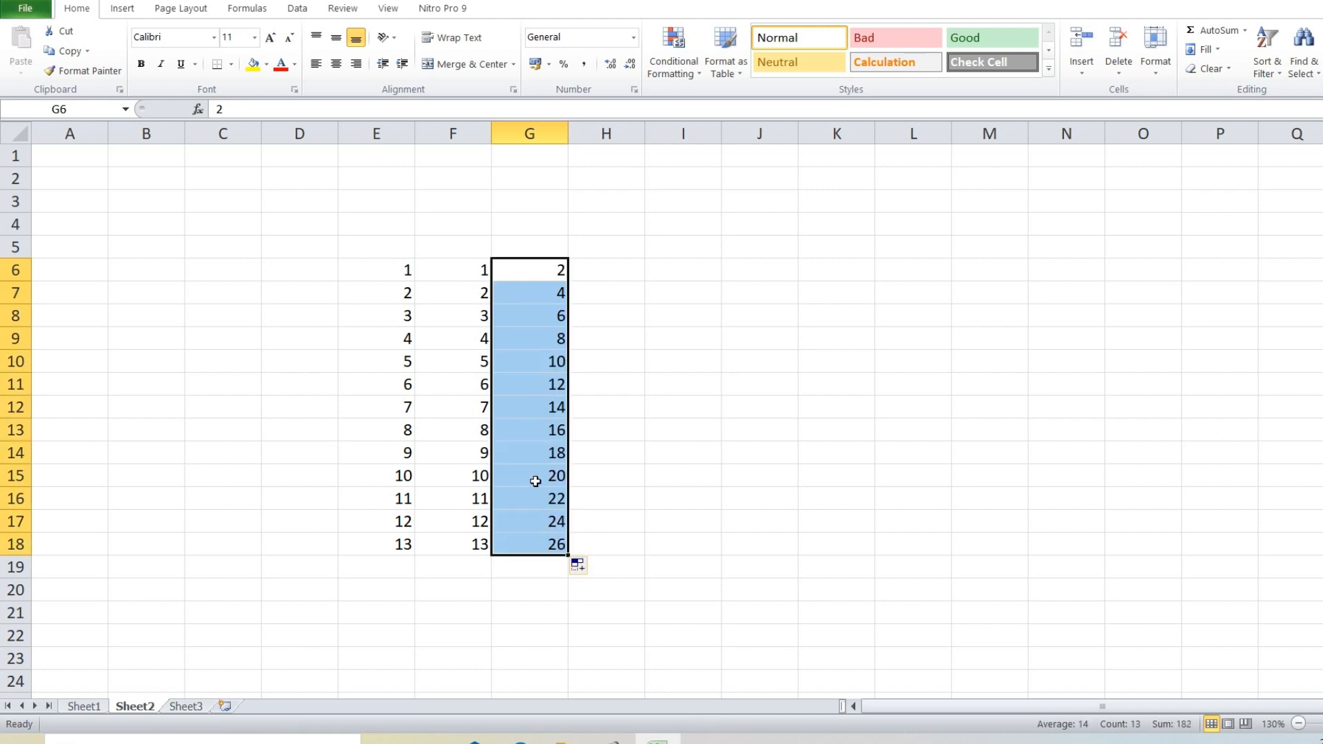
pyautogui.click(535, 480)
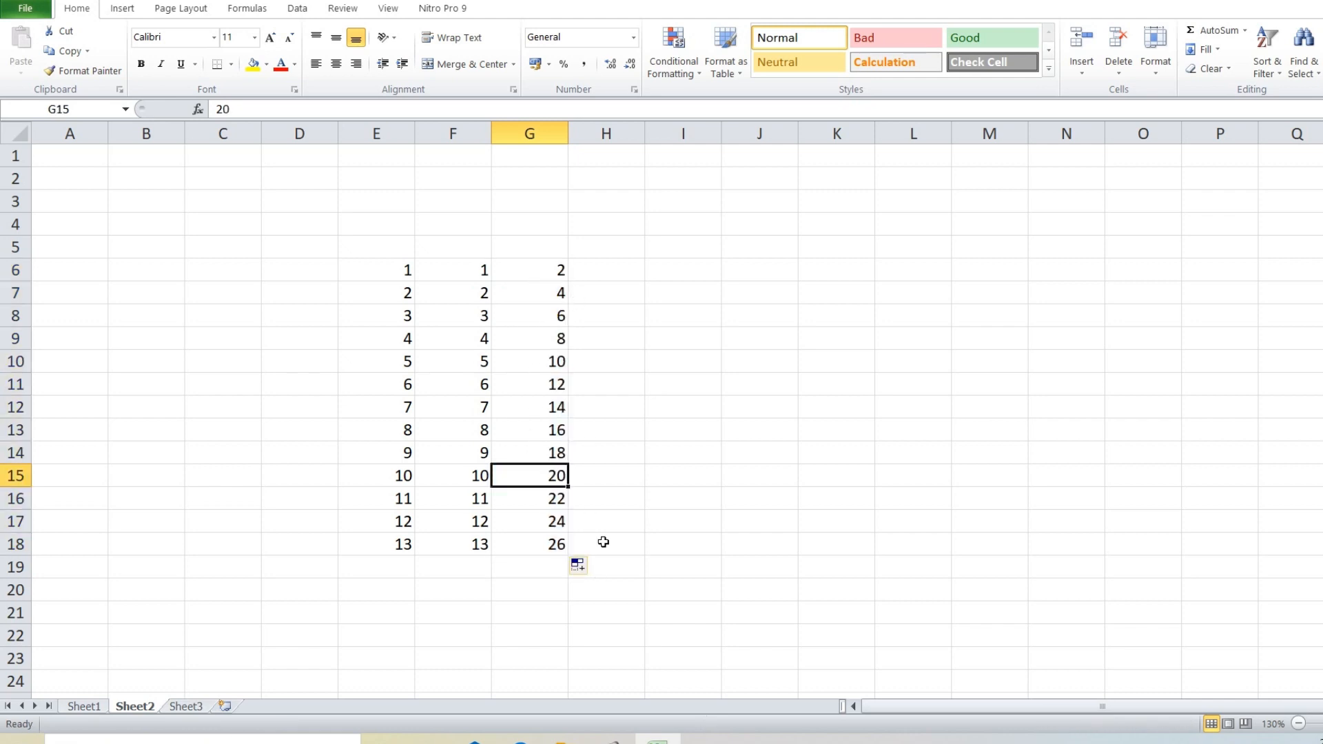
# Step: Enter 8 and 16 in H6:H7 and extend the pair with the fill handle as a series through H17
pyautogui.click(594, 275)
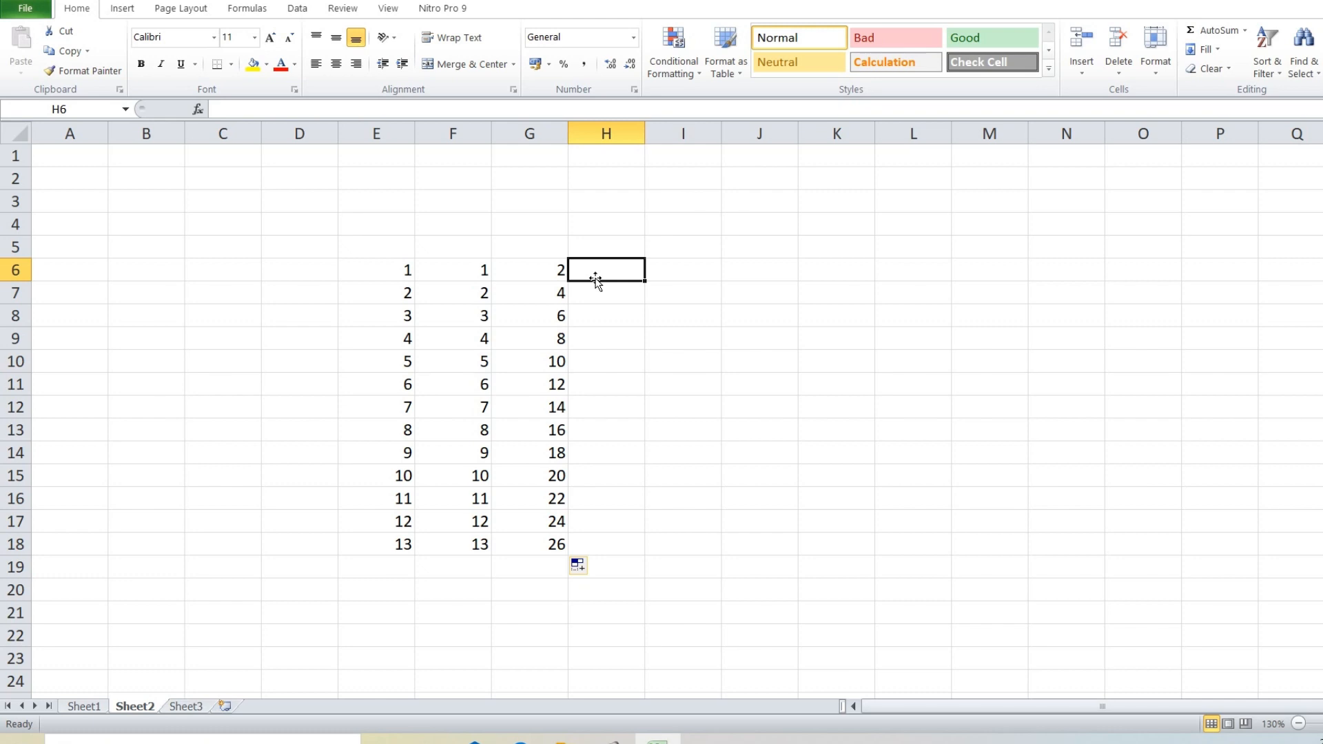
pyautogui.write('8')
pyautogui.press('Return')
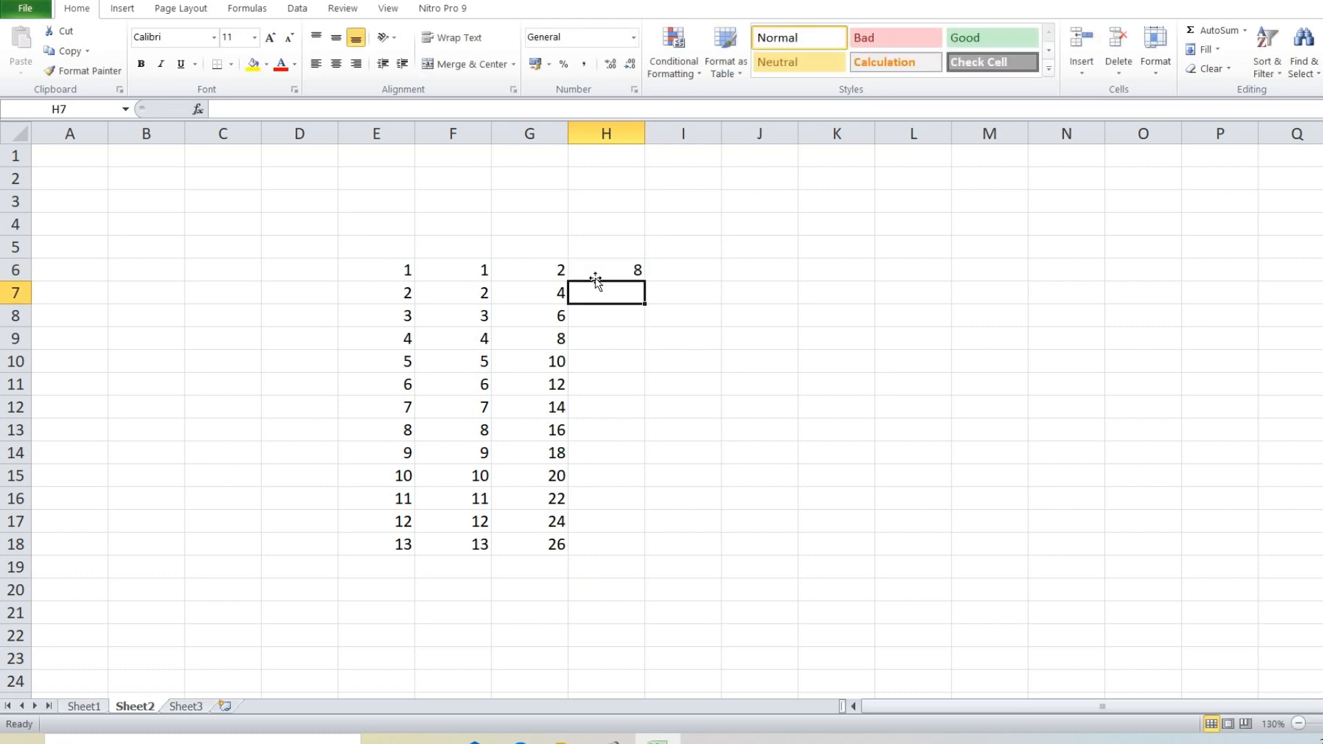
pyautogui.write('16')
pyautogui.press('Return')
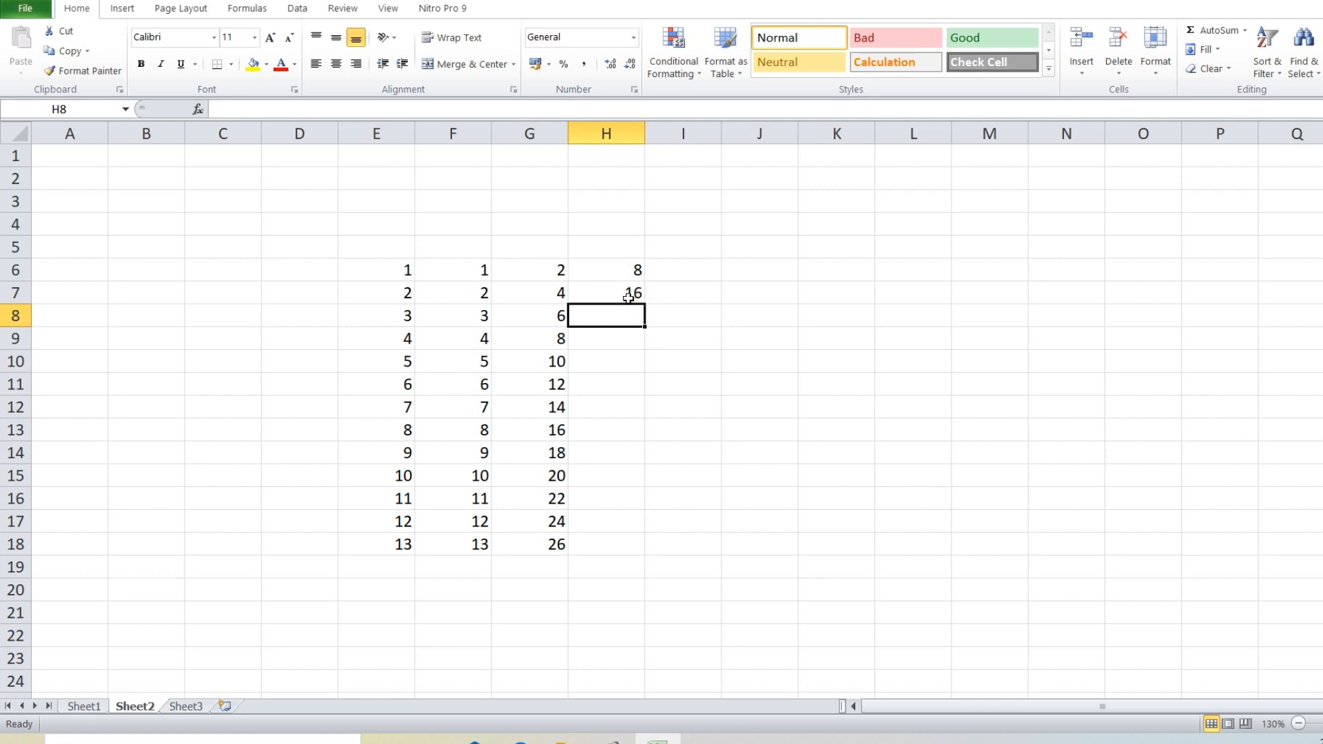
pyautogui.moveTo(629, 268); pyautogui.dragTo(646, 530)
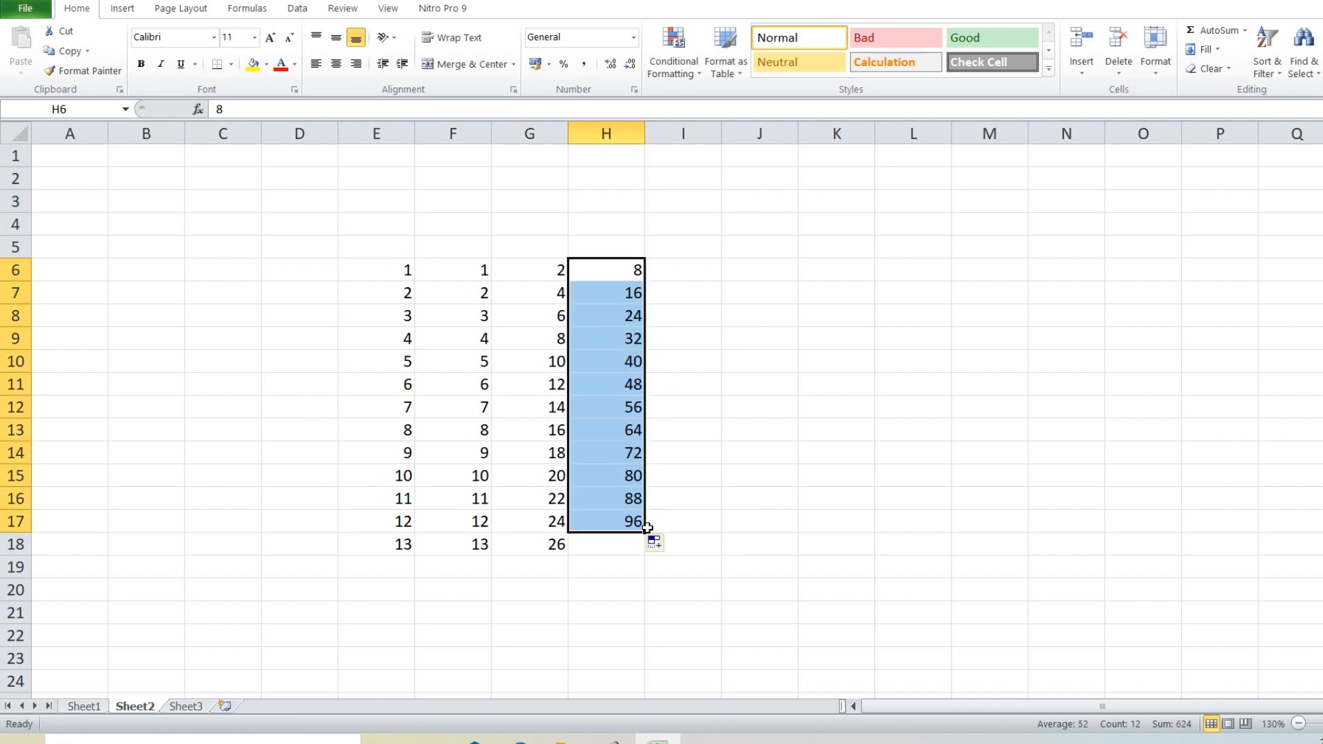
pyautogui.click(628, 479)
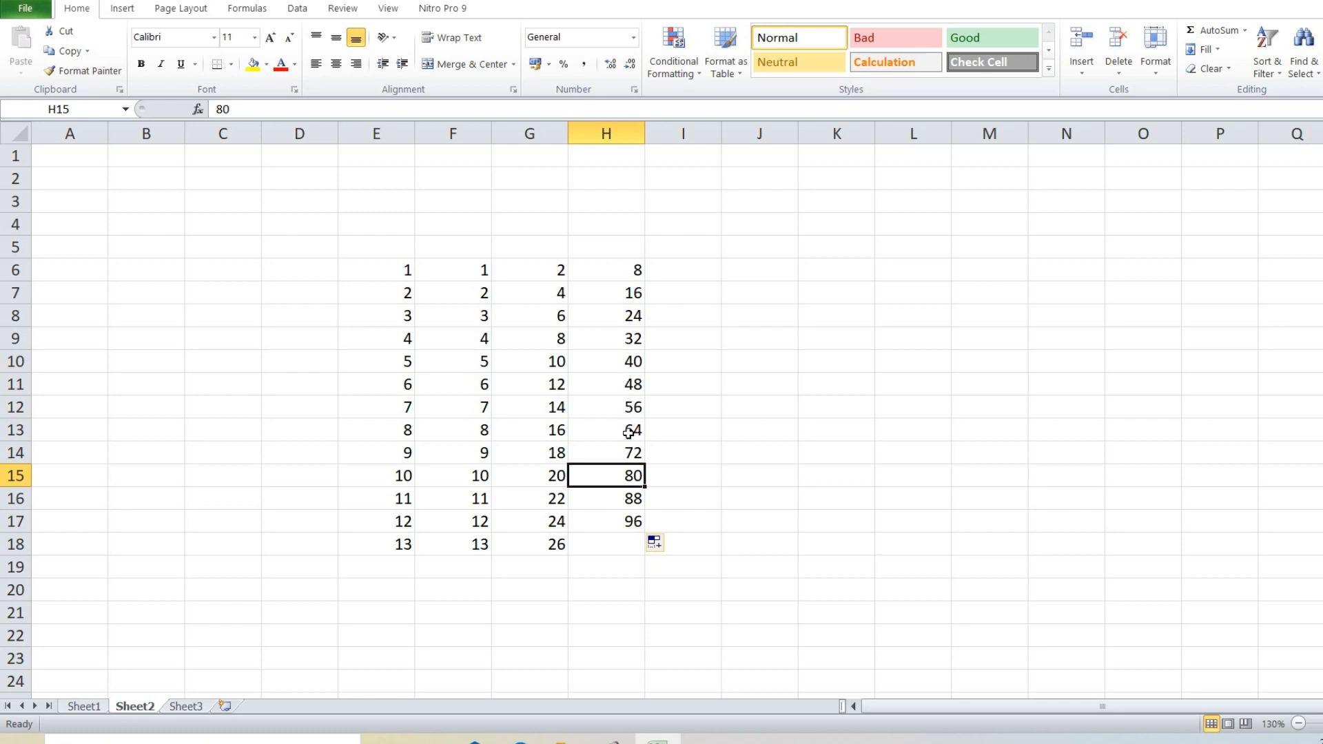
# Step: Clear all the number series in range E6:H18
pyautogui.click(678, 274)
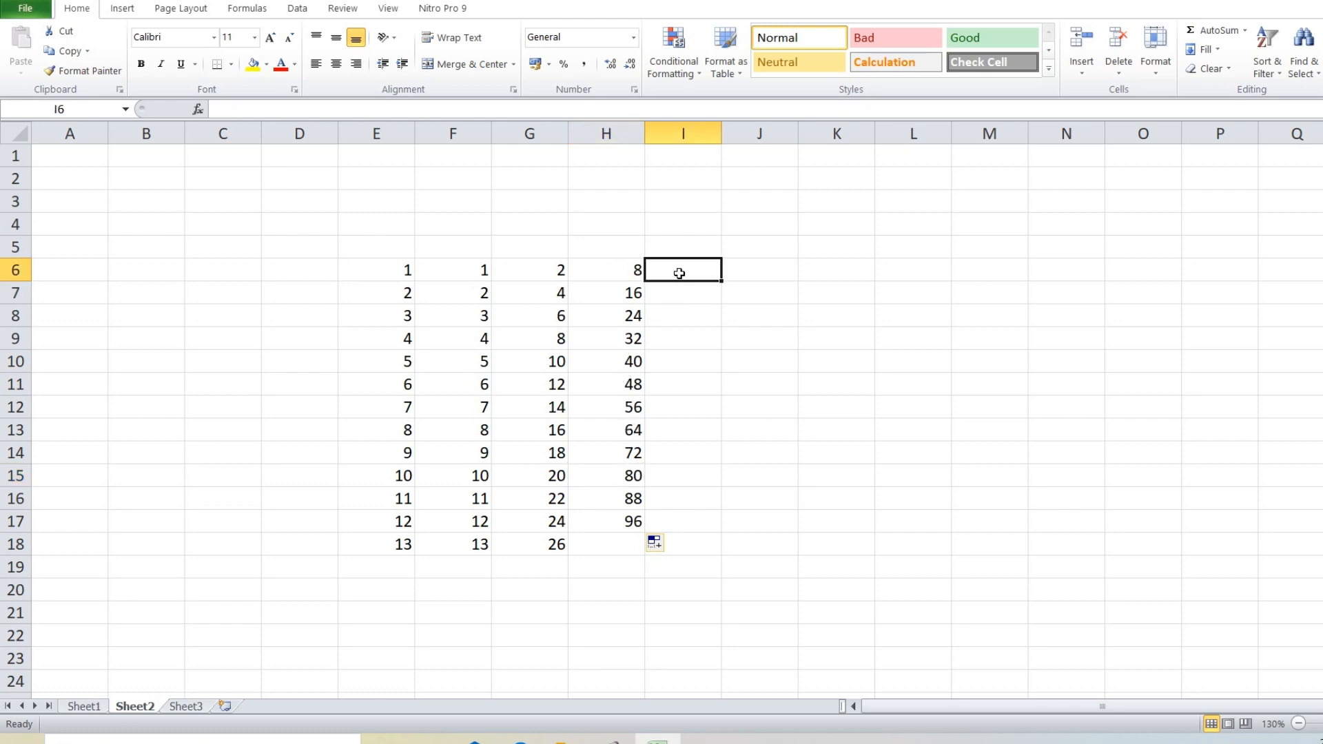
pyautogui.moveTo(381, 273); pyautogui.dragTo(624, 543)
pyautogui.press('Delete')
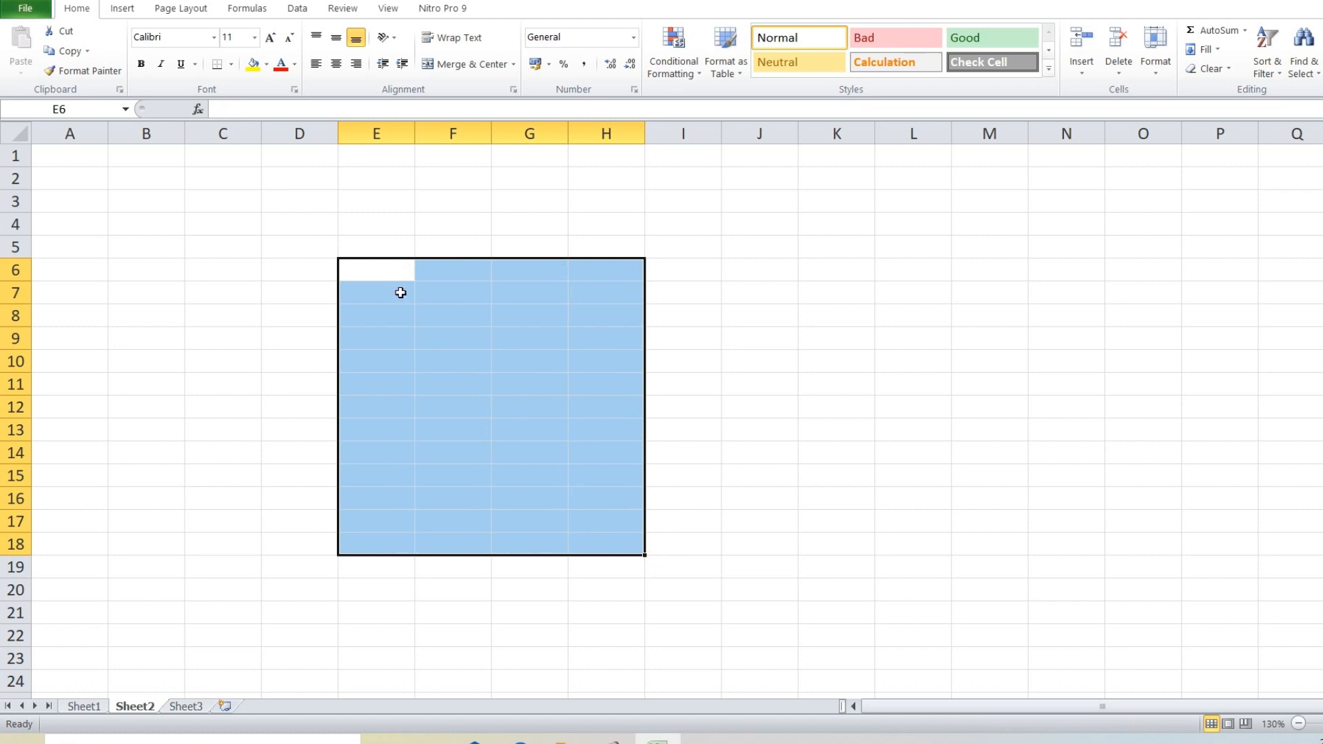
# Step: Enter 1 in E6 and copy it down through E13 with the Fill command
pyautogui.doubleClick(390, 273)
pyautogui.write('1')
pyautogui.press('Return')
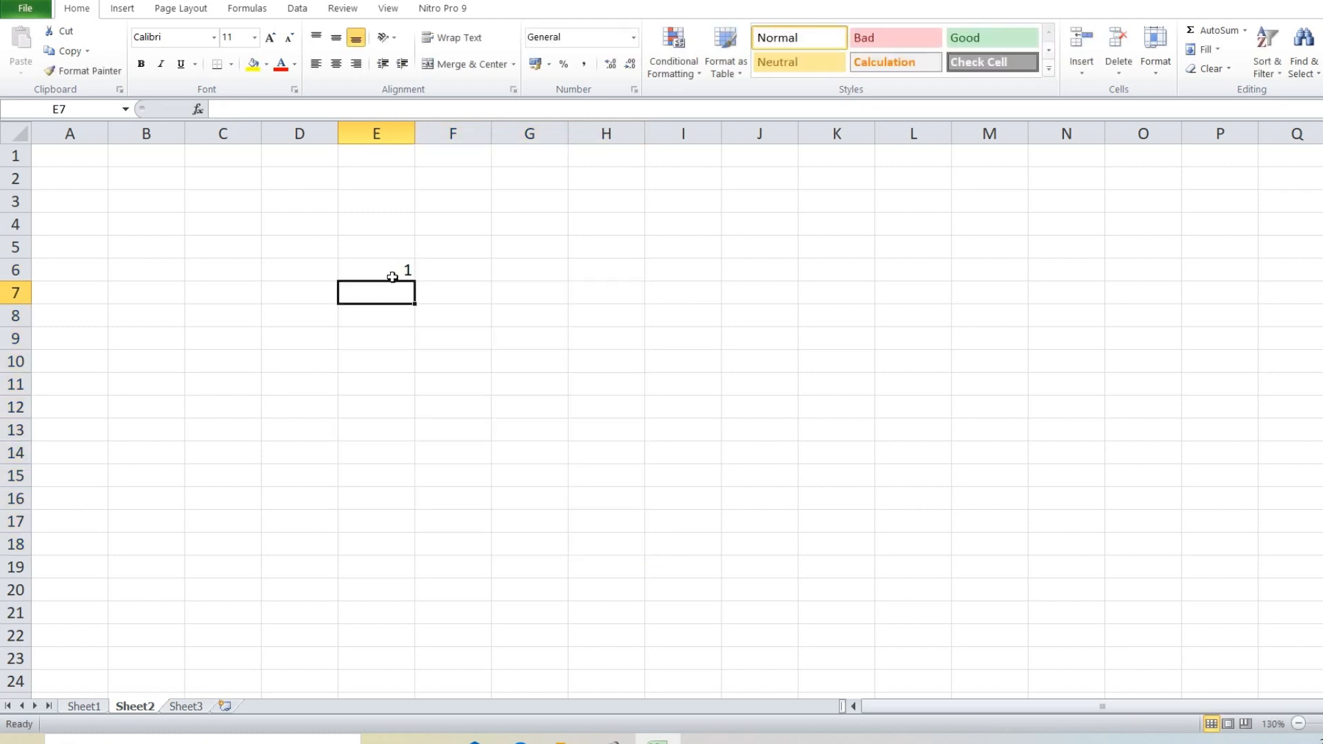
pyautogui.click(384, 271)
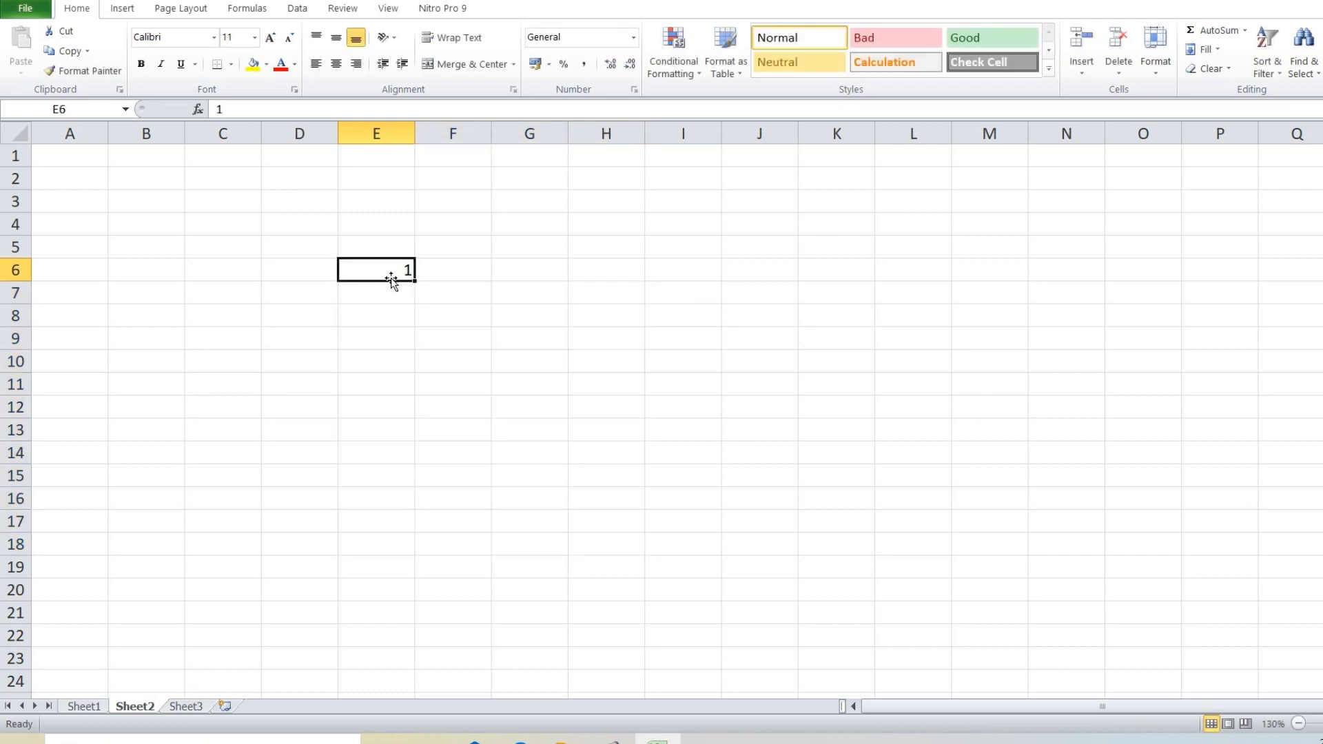
pyautogui.click(1213, 50)
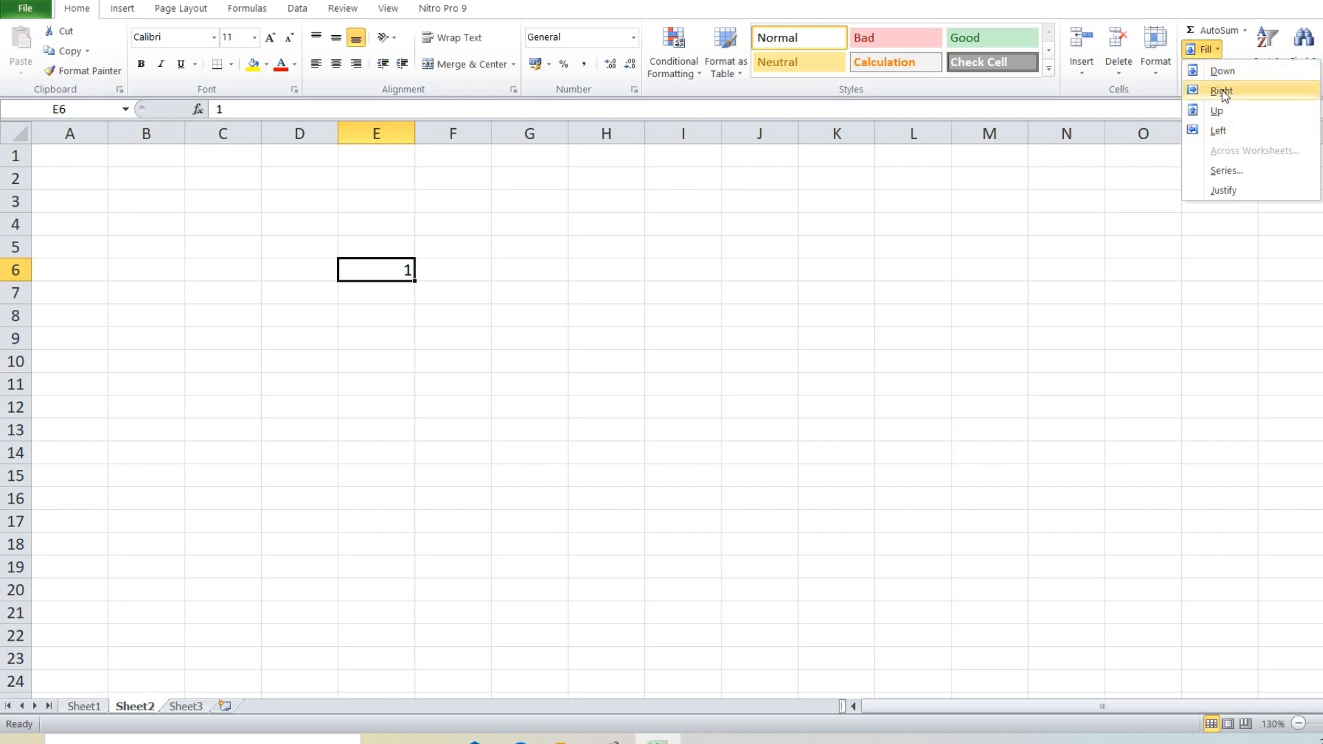
pyautogui.click(483, 340)
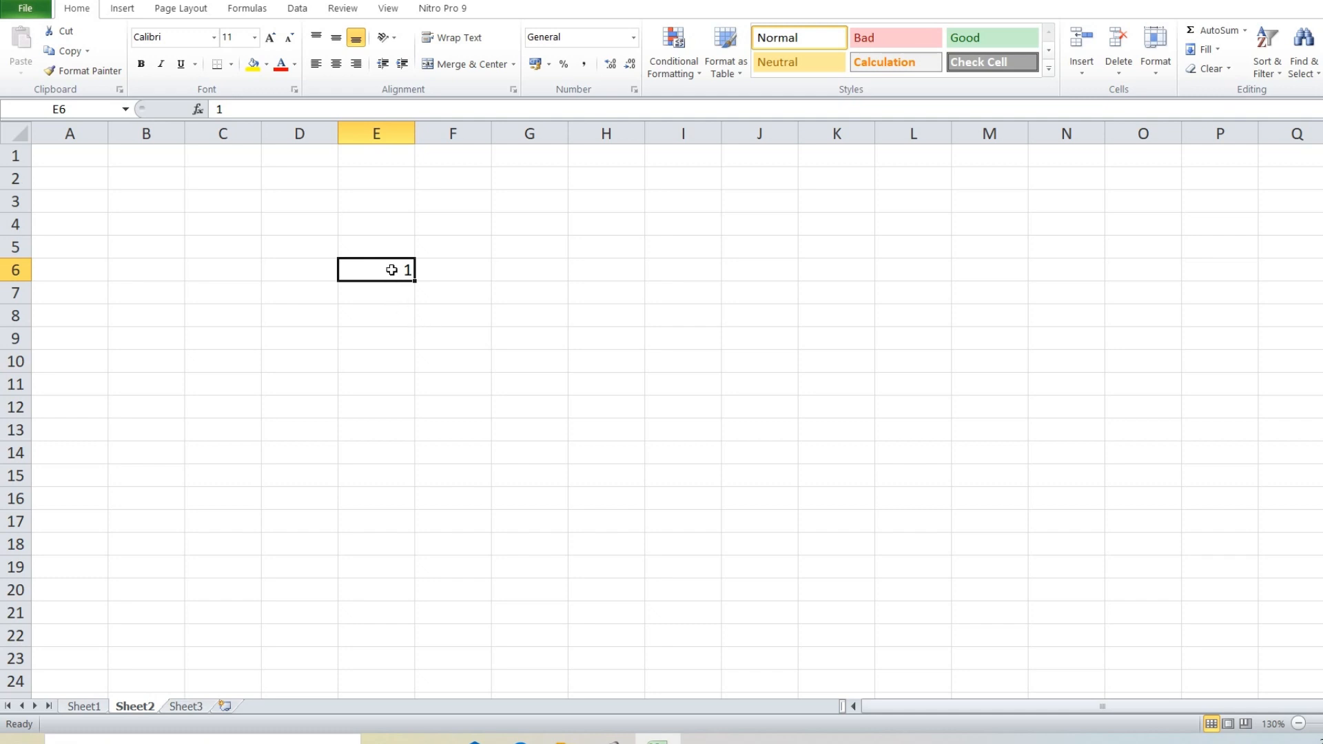
pyautogui.moveTo(391, 269); pyautogui.dragTo(389, 425)
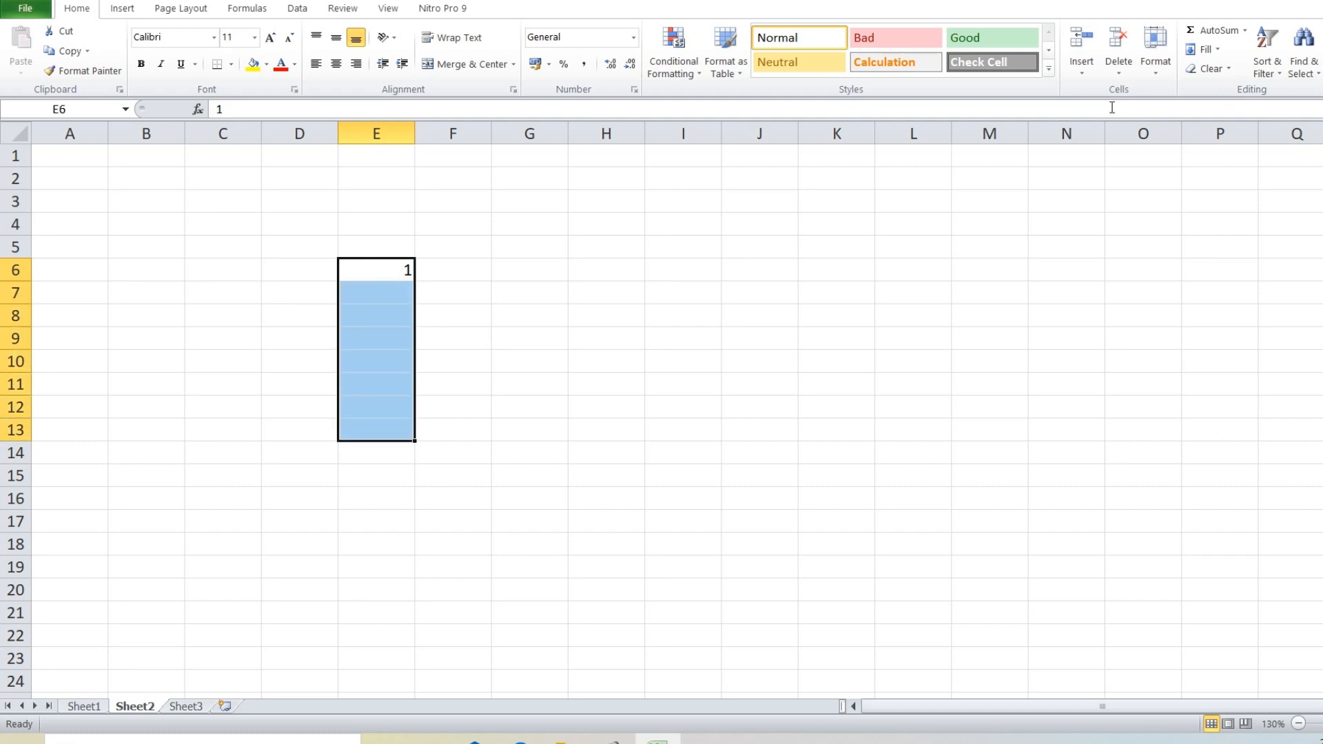
pyautogui.click(1205, 50)
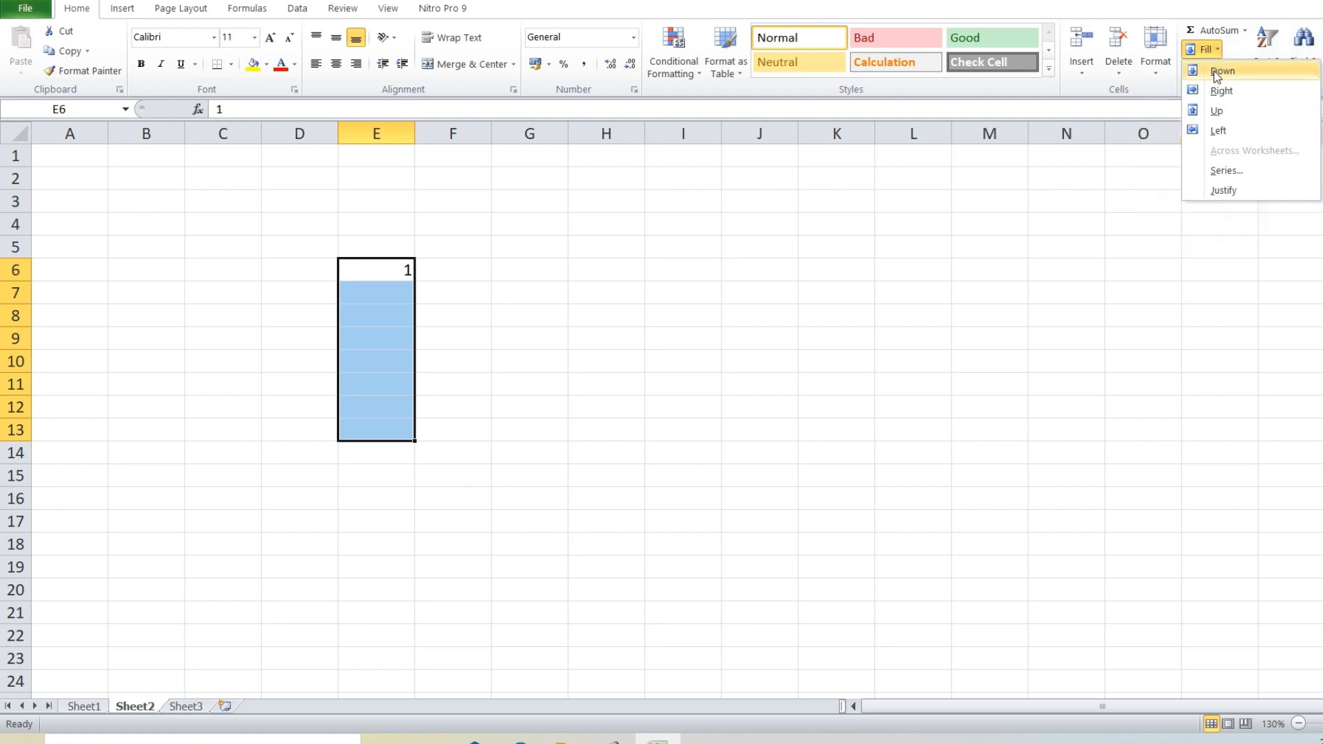
pyautogui.click(1217, 71)
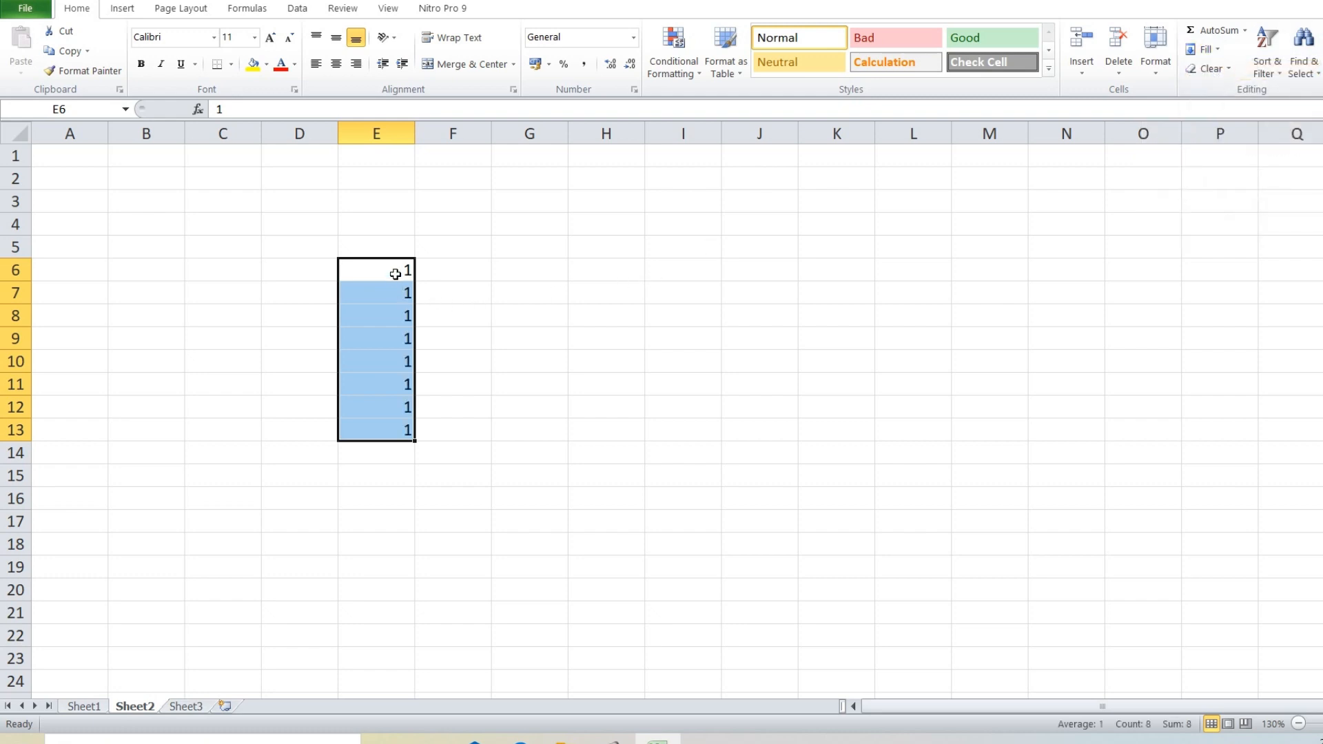
# Step: Use the Fill command to copy the 1 in E6 right through I6 and up through E2
pyautogui.moveTo(378, 272); pyautogui.dragTo(680, 265)
pyautogui.click(1206, 50)
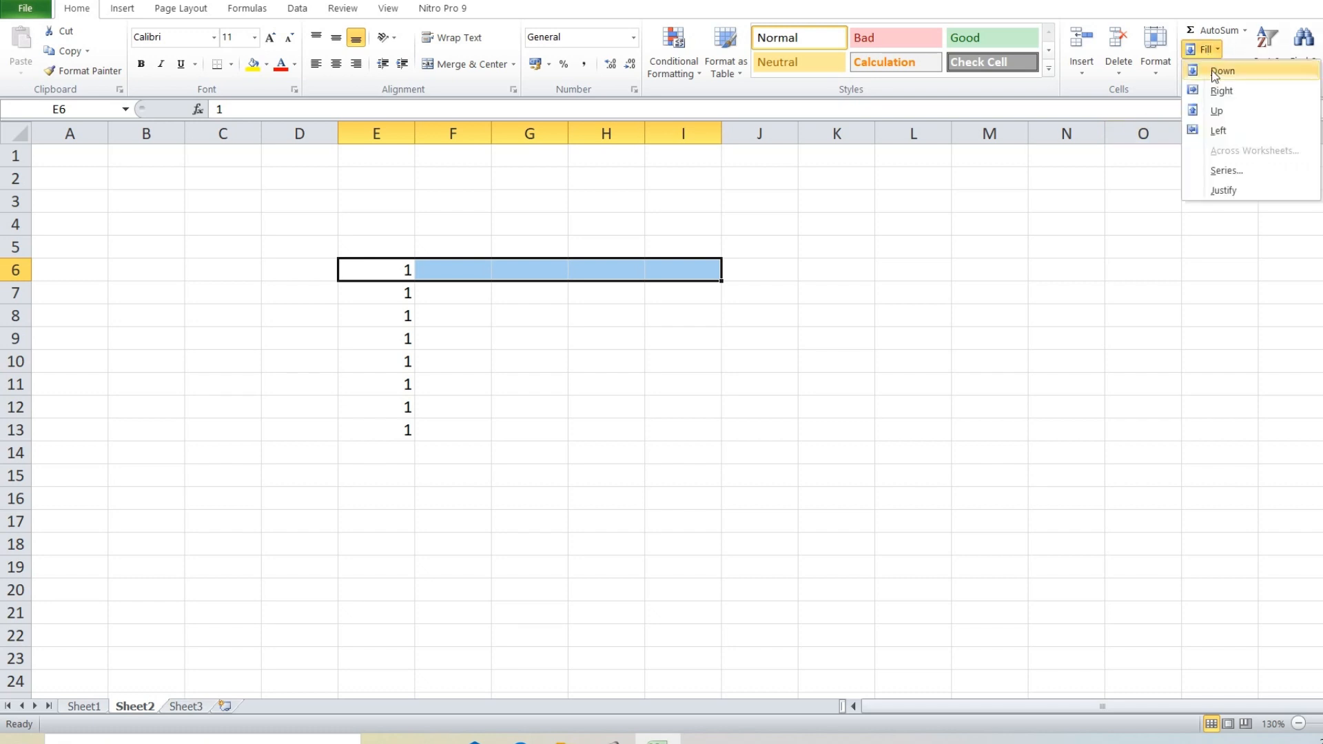
pyautogui.click(1220, 92)
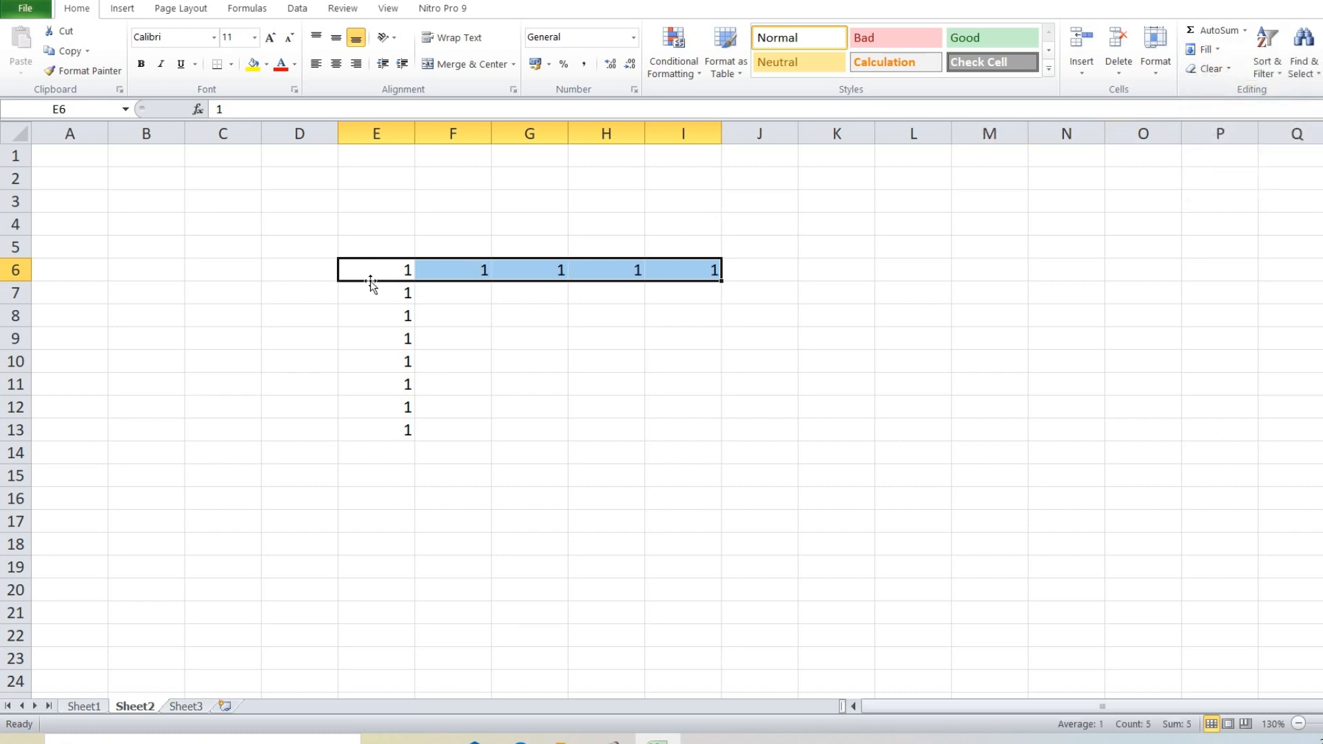
pyautogui.moveTo(372, 275); pyautogui.dragTo(407, 176)
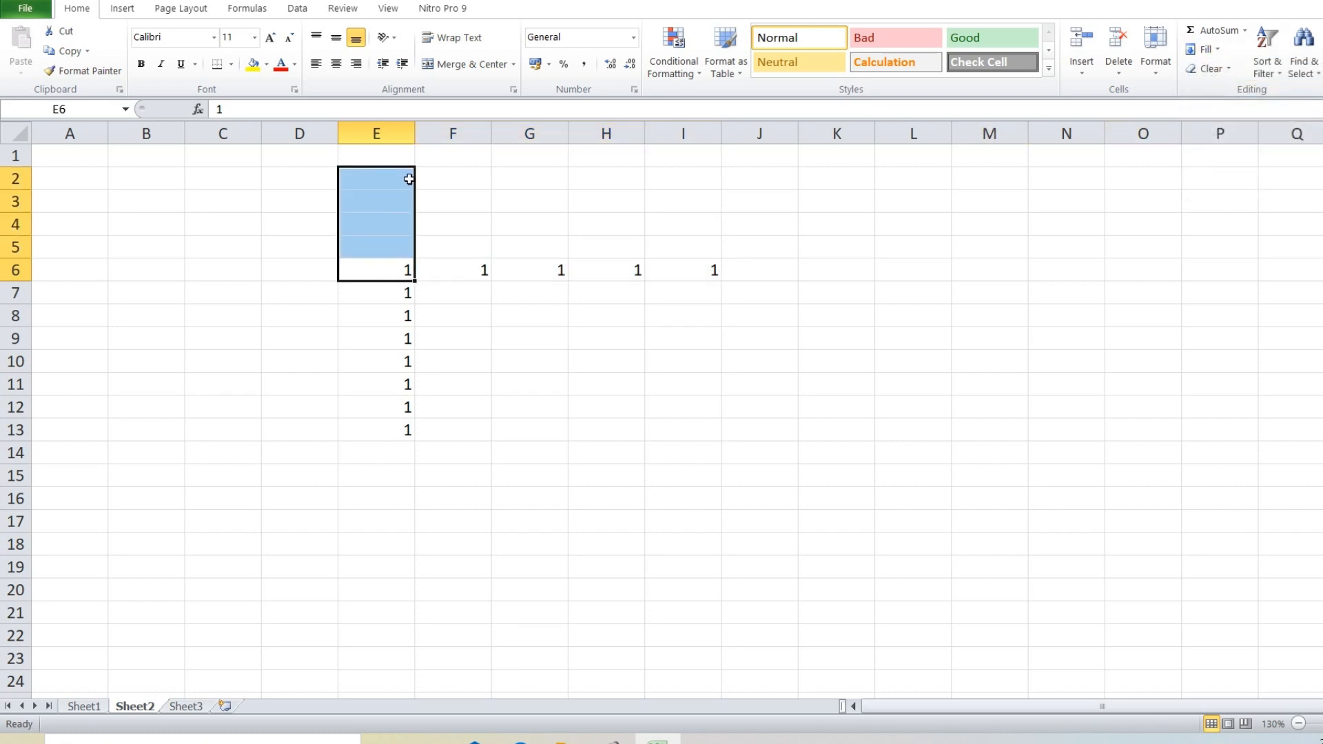
pyautogui.click(1214, 52)
pyautogui.click(1217, 110)
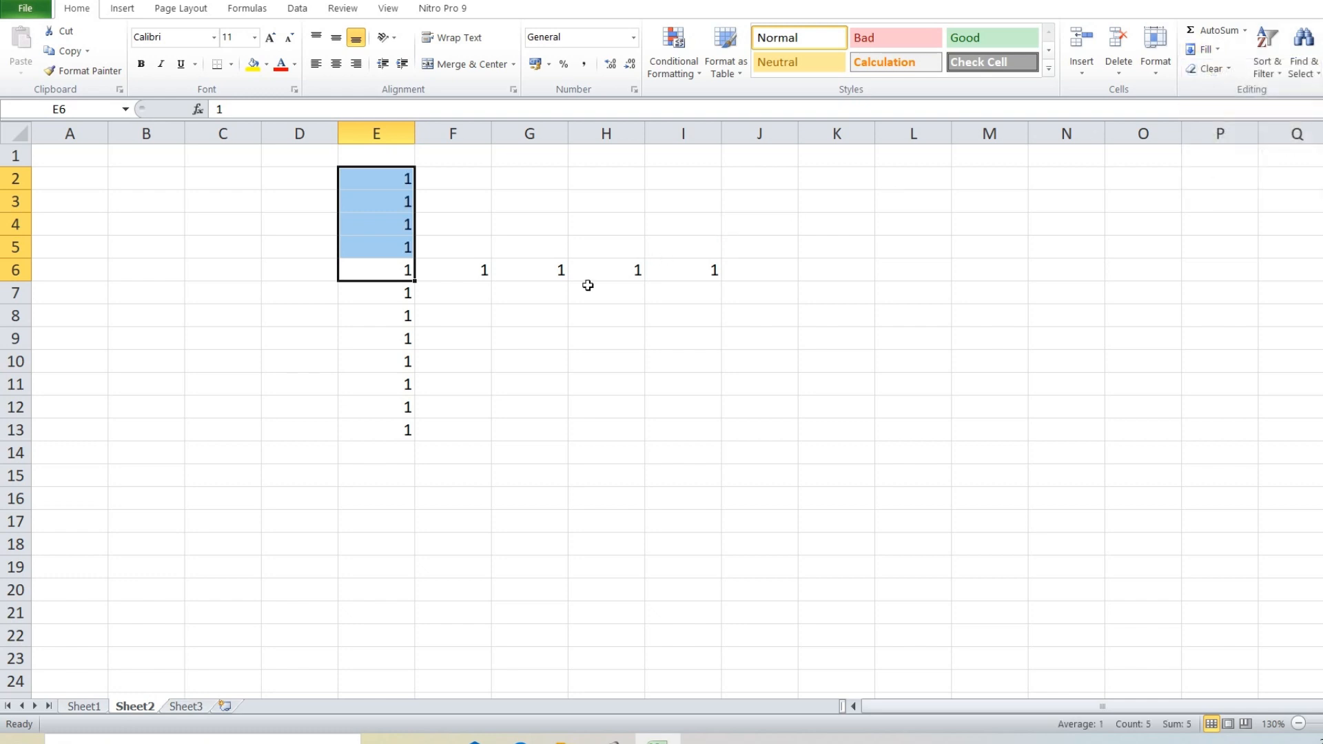
# Step: Use the Fill command to copy the 1 in E6 left through B6
pyautogui.hotkey('ctrl', 'shift', 'Left')
pyautogui.click(392, 290)
pyautogui.moveTo(399, 269); pyautogui.dragTo(144, 274)
pyautogui.click(1212, 50)
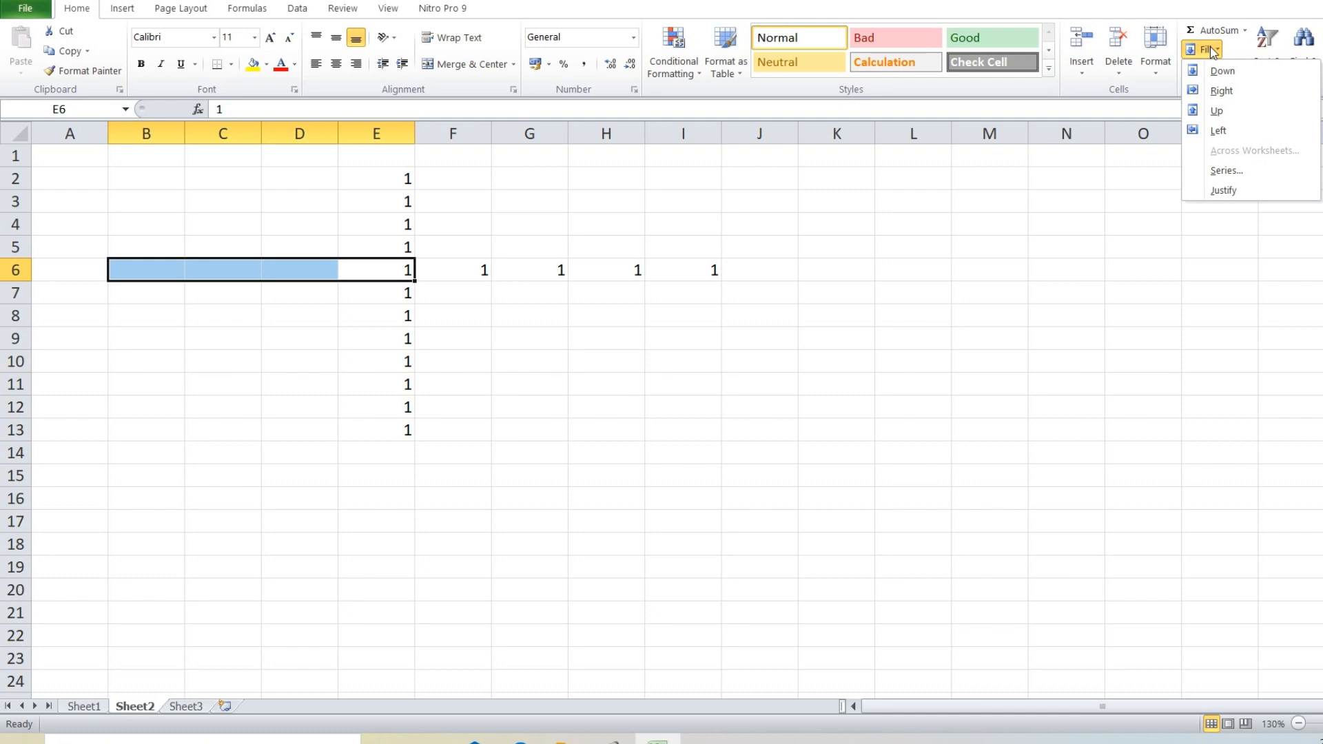
pyautogui.click(1218, 131)
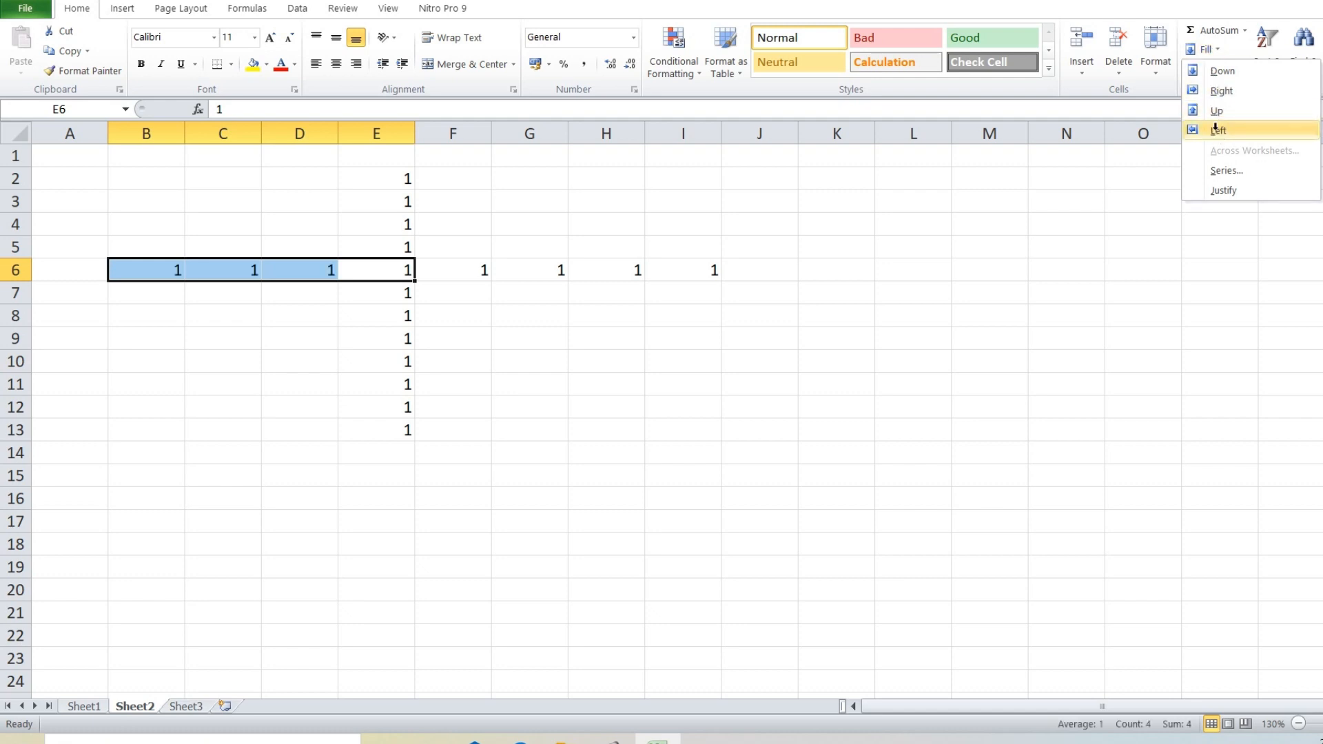
pyautogui.click(683, 348)
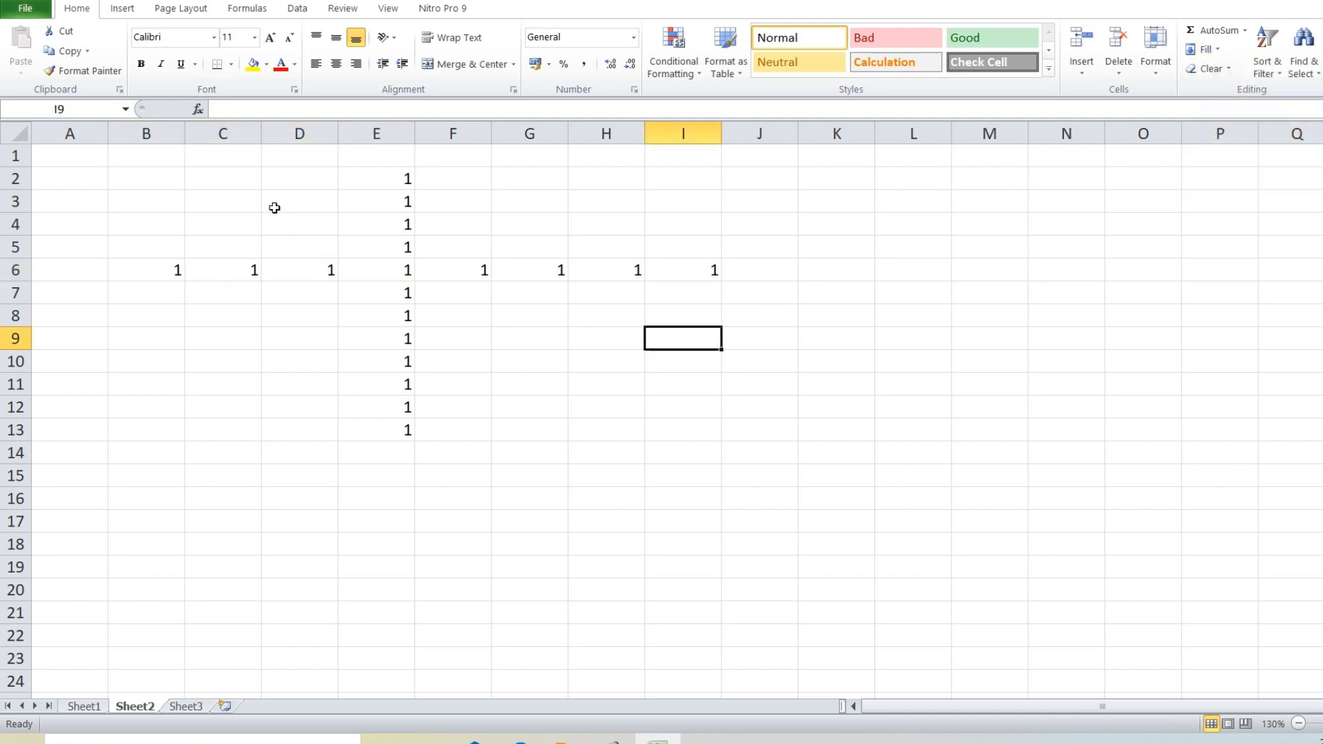
# Step: Clear all the filled values in range B2:J13
pyautogui.moveTo(145, 180); pyautogui.dragTo(735, 432)
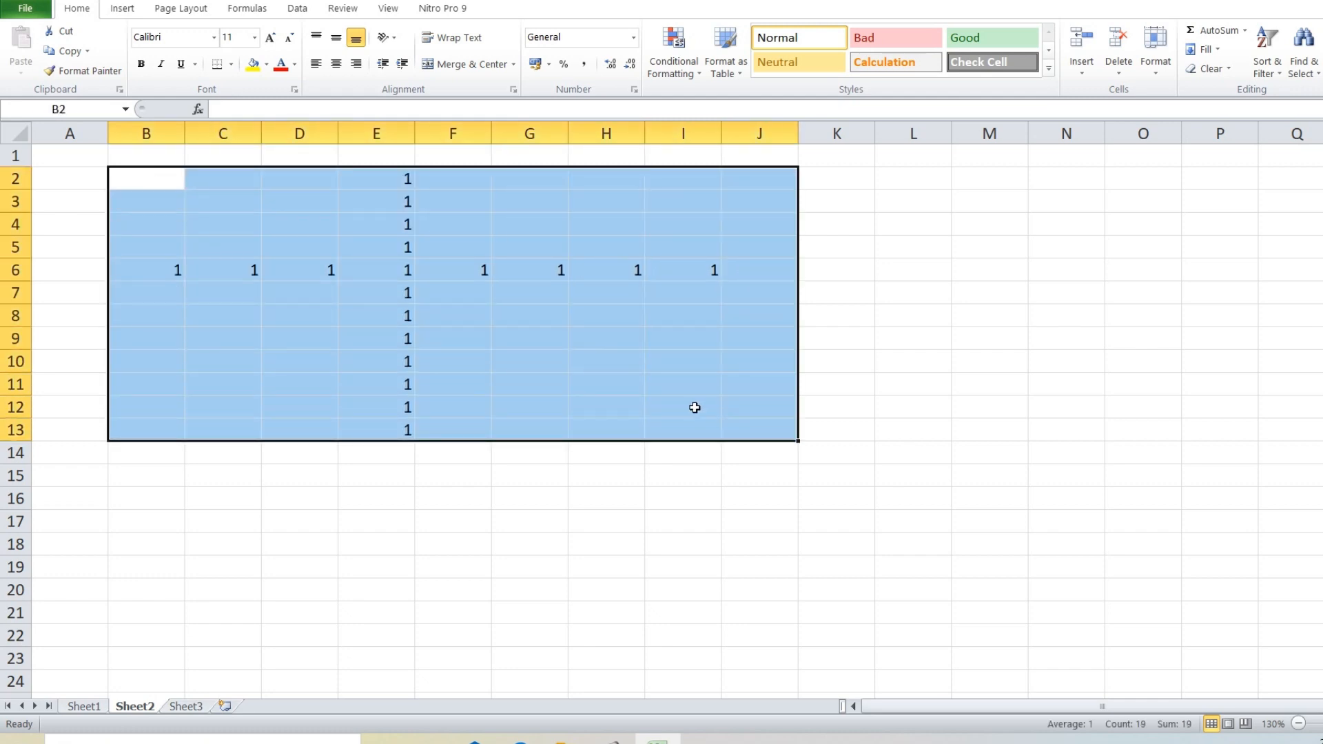
pyautogui.press('Delete')
pyautogui.click(379, 238)
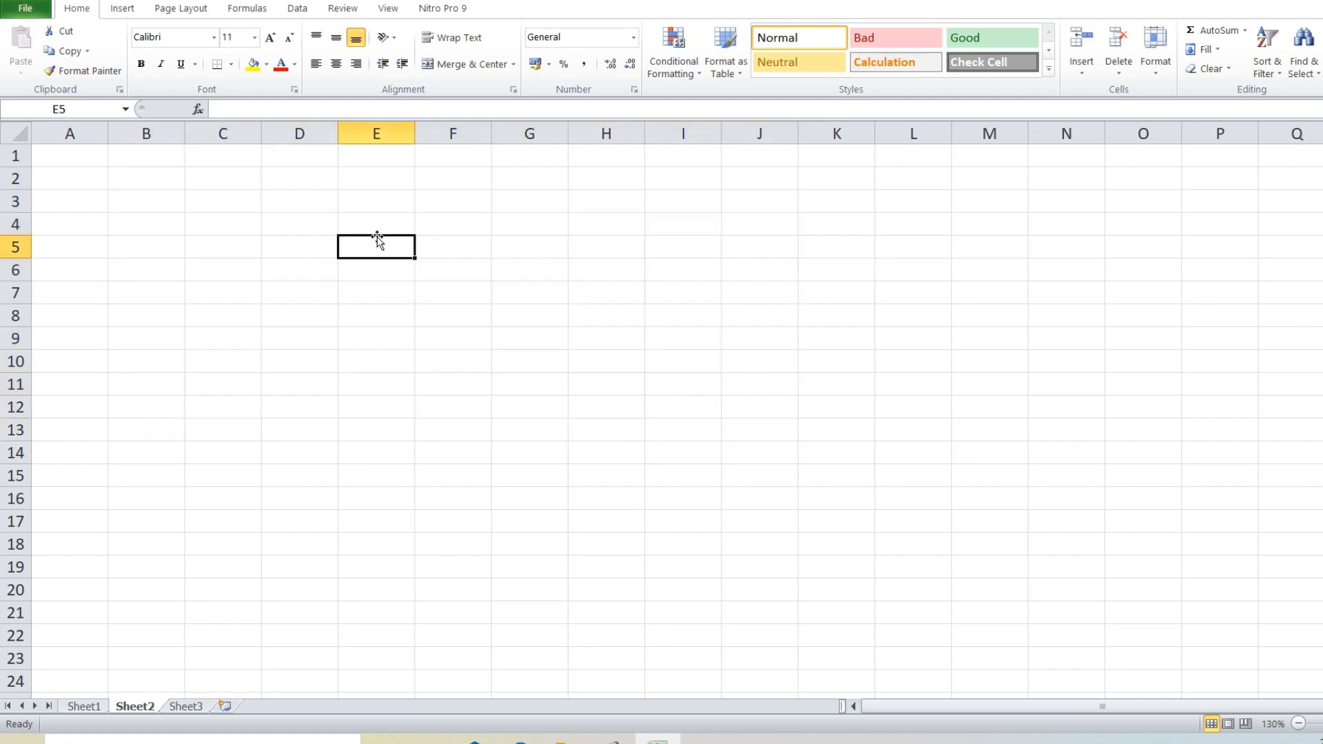
# Step: Enter 1 in D5 as the starting value for a series and reselect that cell
pyautogui.click(289, 252)
pyautogui.click(1203, 50)
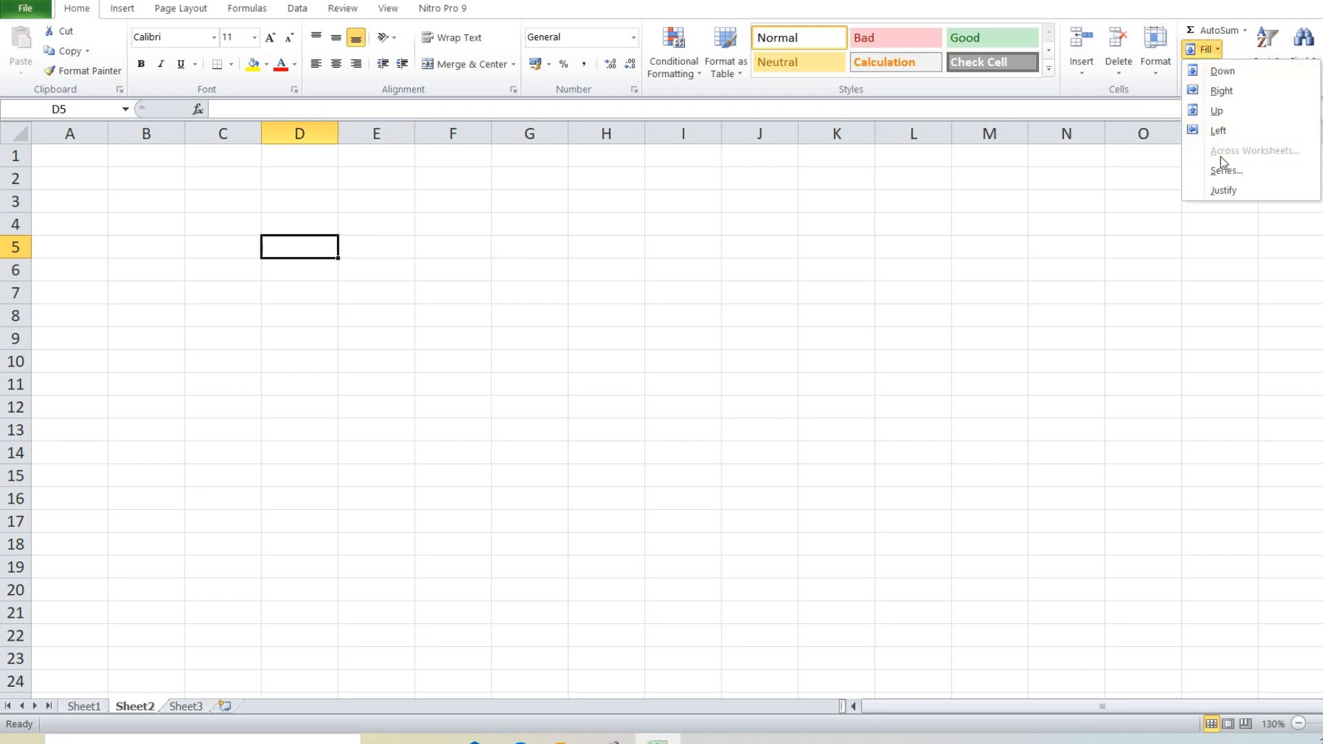
pyautogui.click(310, 250)
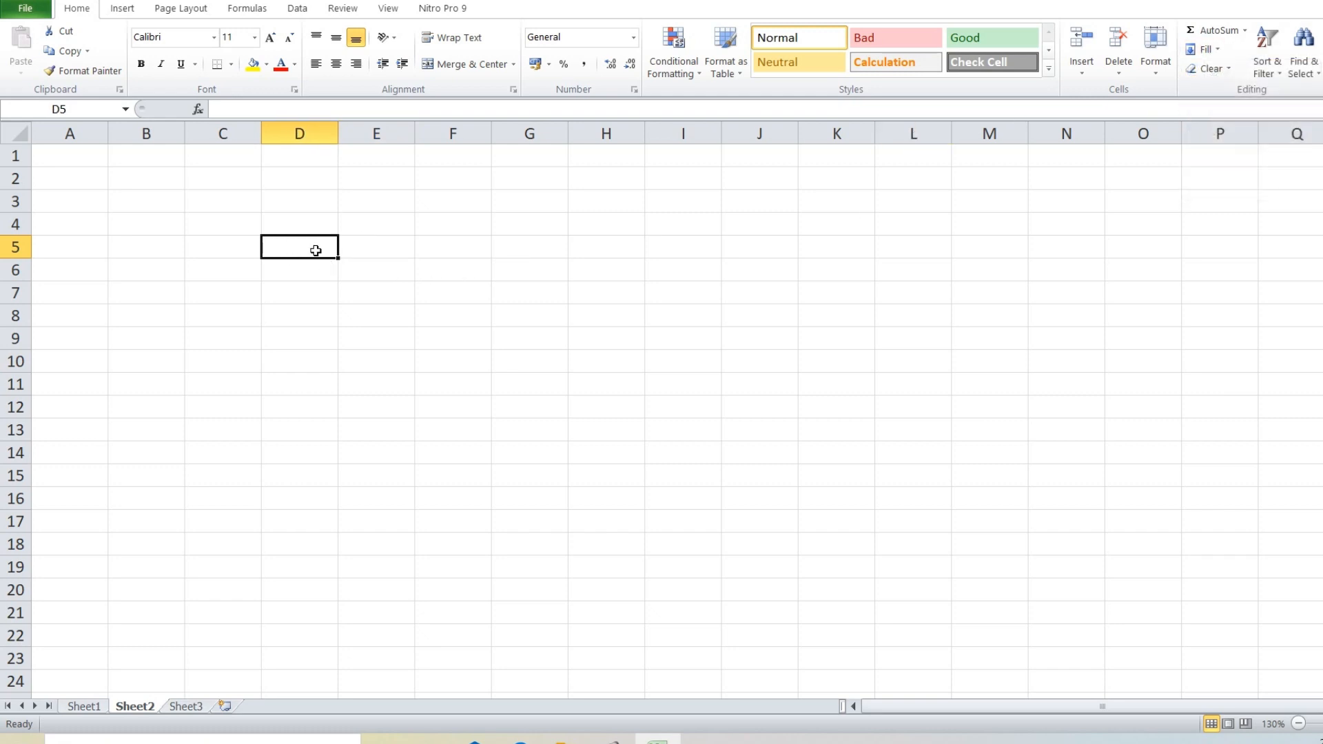
pyautogui.write('1')
pyautogui.press('Return')
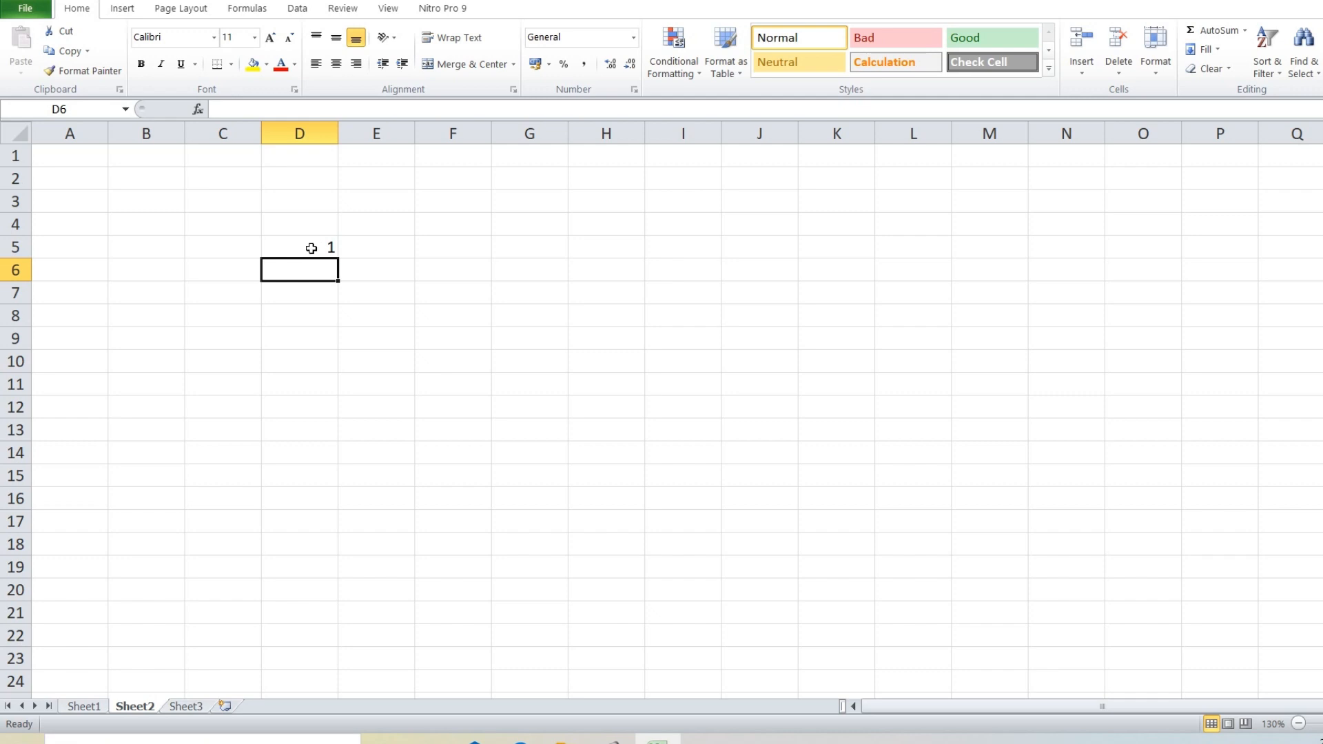
pyautogui.click(311, 248)
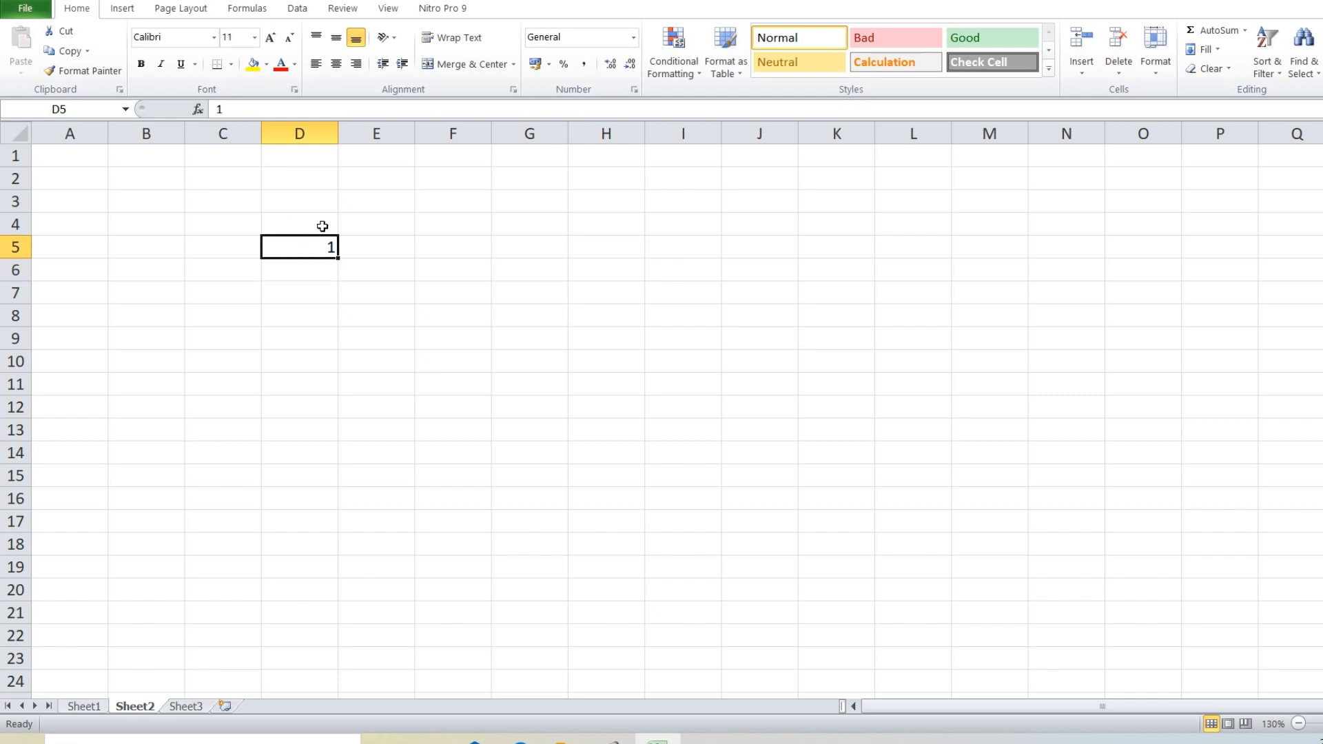
# Step: Fill a linear series in columns from D5 through D19 with step value 1, and undo it
pyautogui.click(1204, 50)
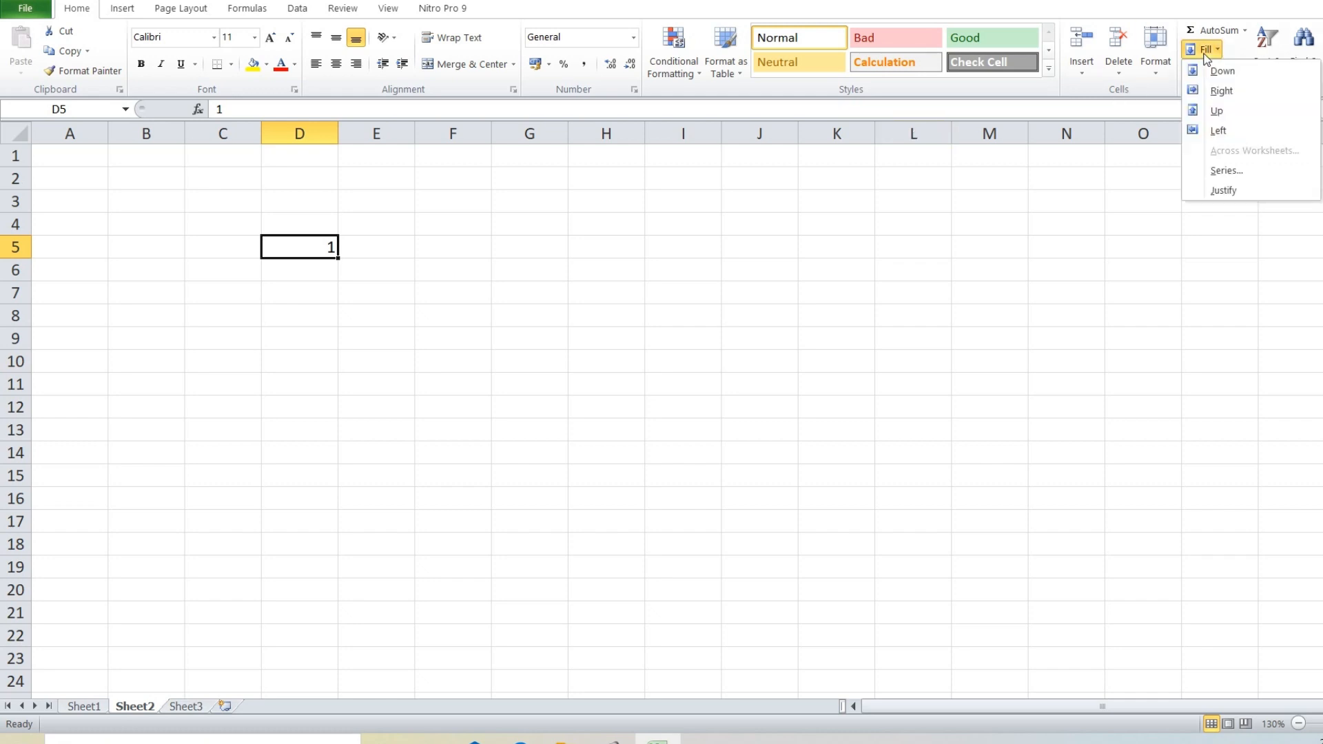
pyautogui.click(1225, 172)
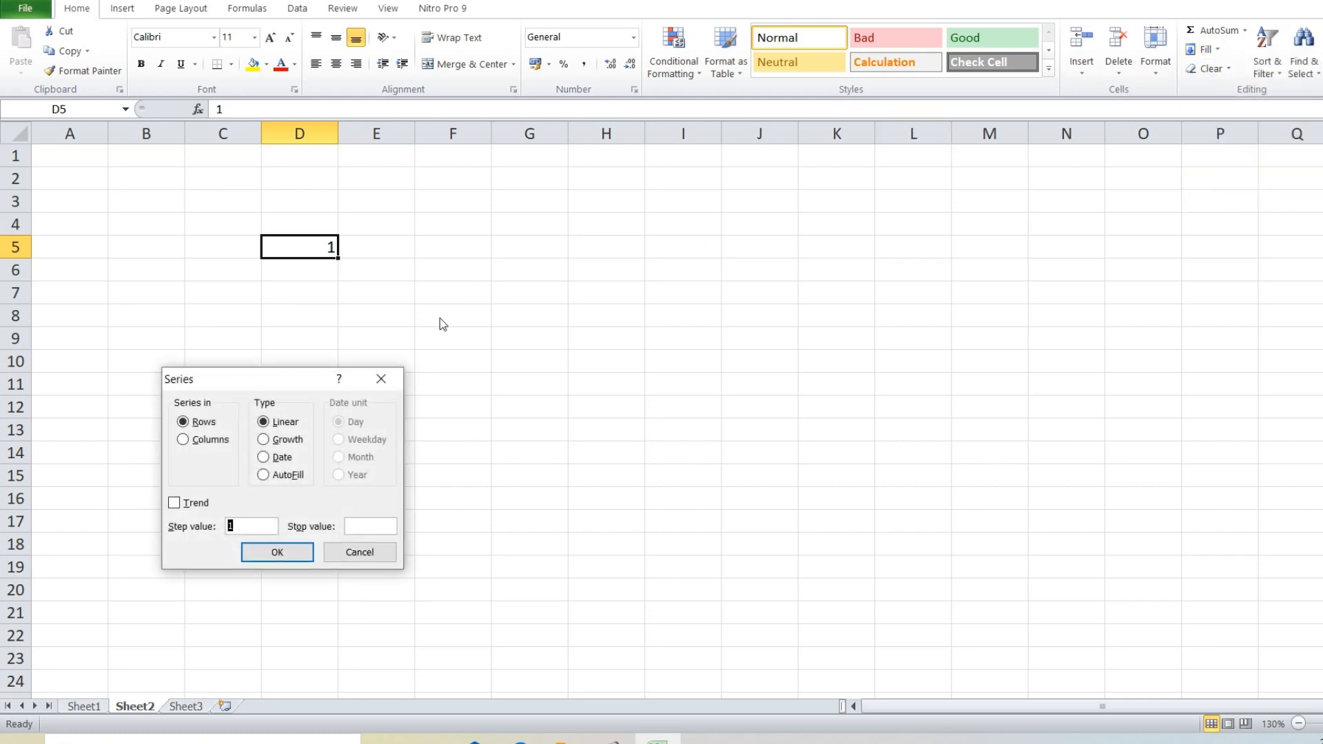
pyautogui.moveTo(249, 376); pyautogui.dragTo(472, 201)
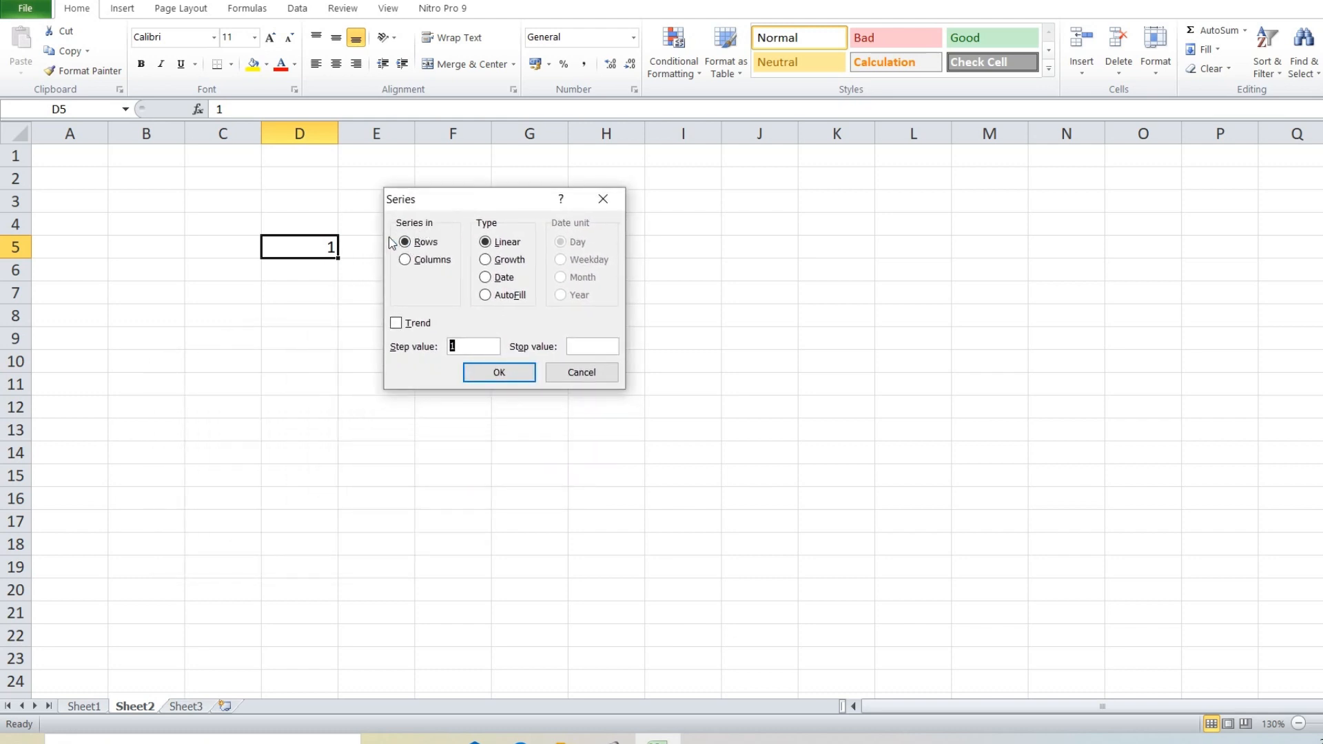
pyautogui.moveTo(429, 201); pyautogui.dragTo(450, 162)
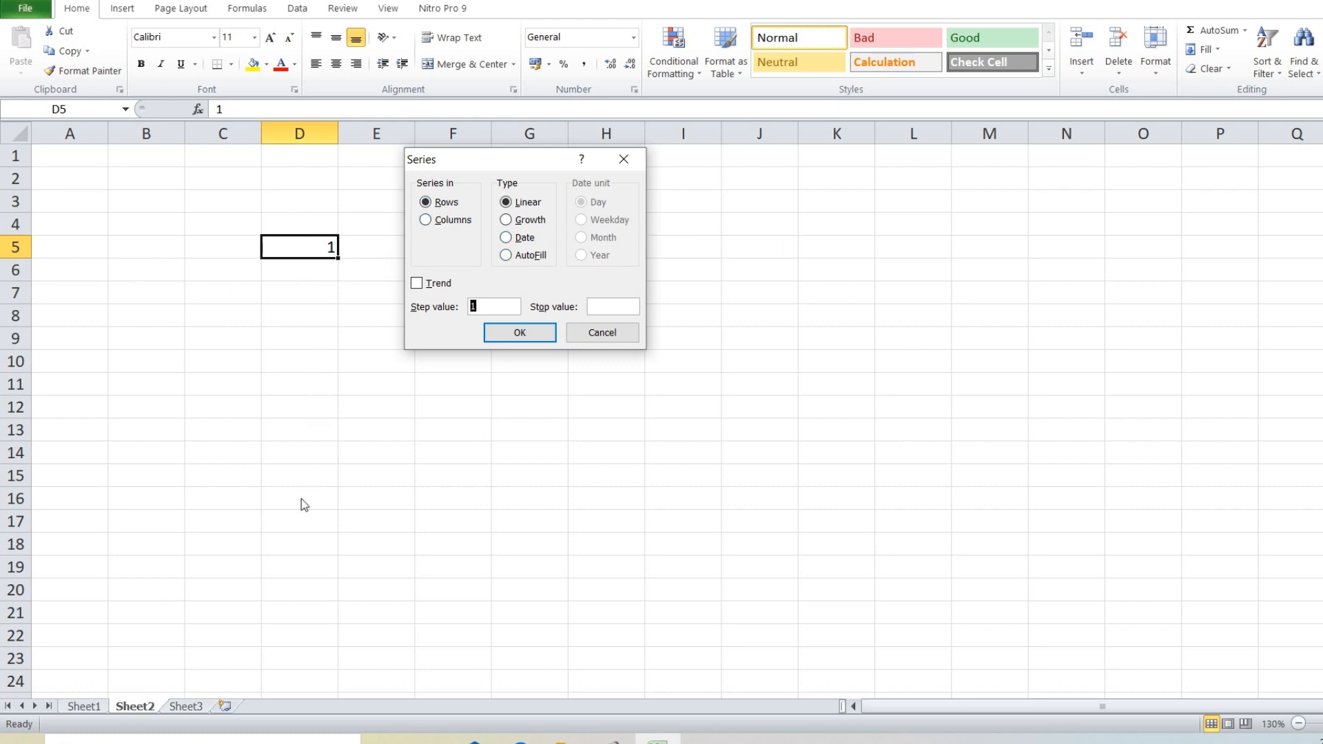
pyautogui.click(429, 228)
pyautogui.moveTo(520, 162); pyautogui.dragTo(520, 142)
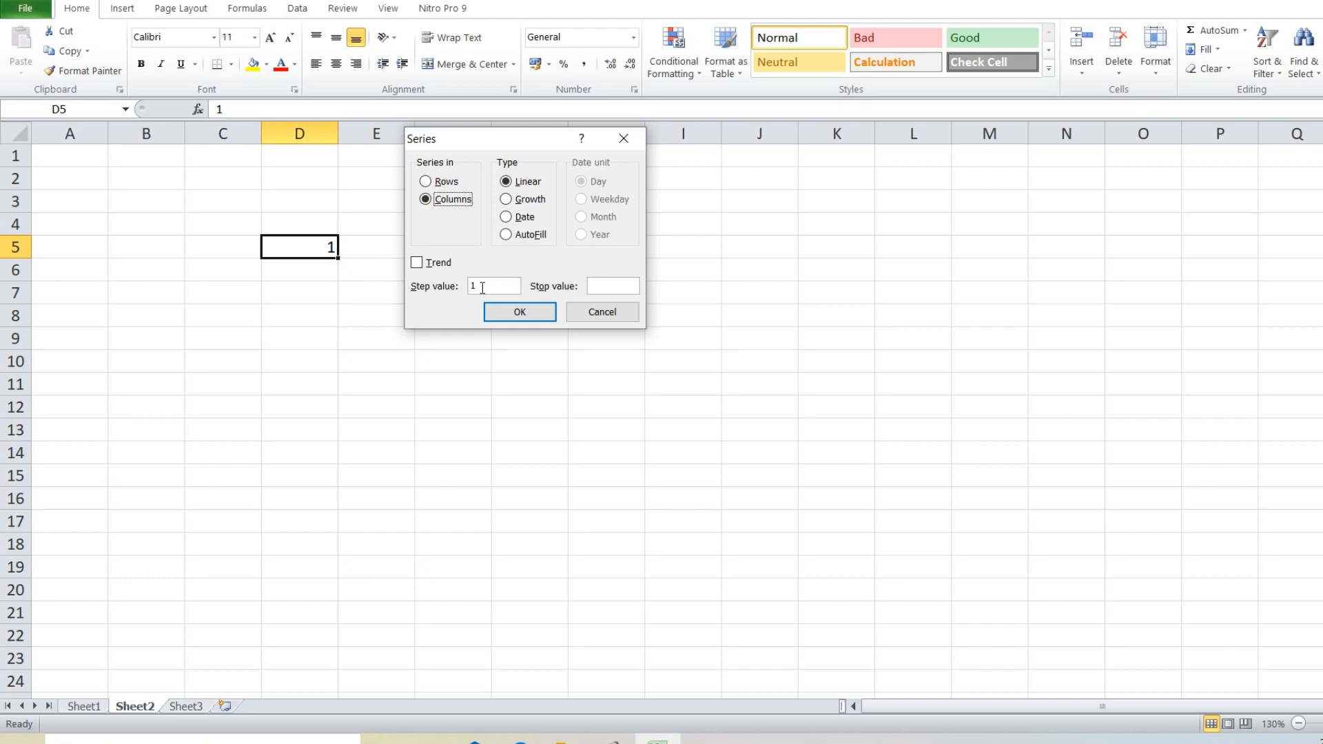
pyautogui.moveTo(482, 286); pyautogui.dragTo(469, 283)
pyautogui.click(500, 317)
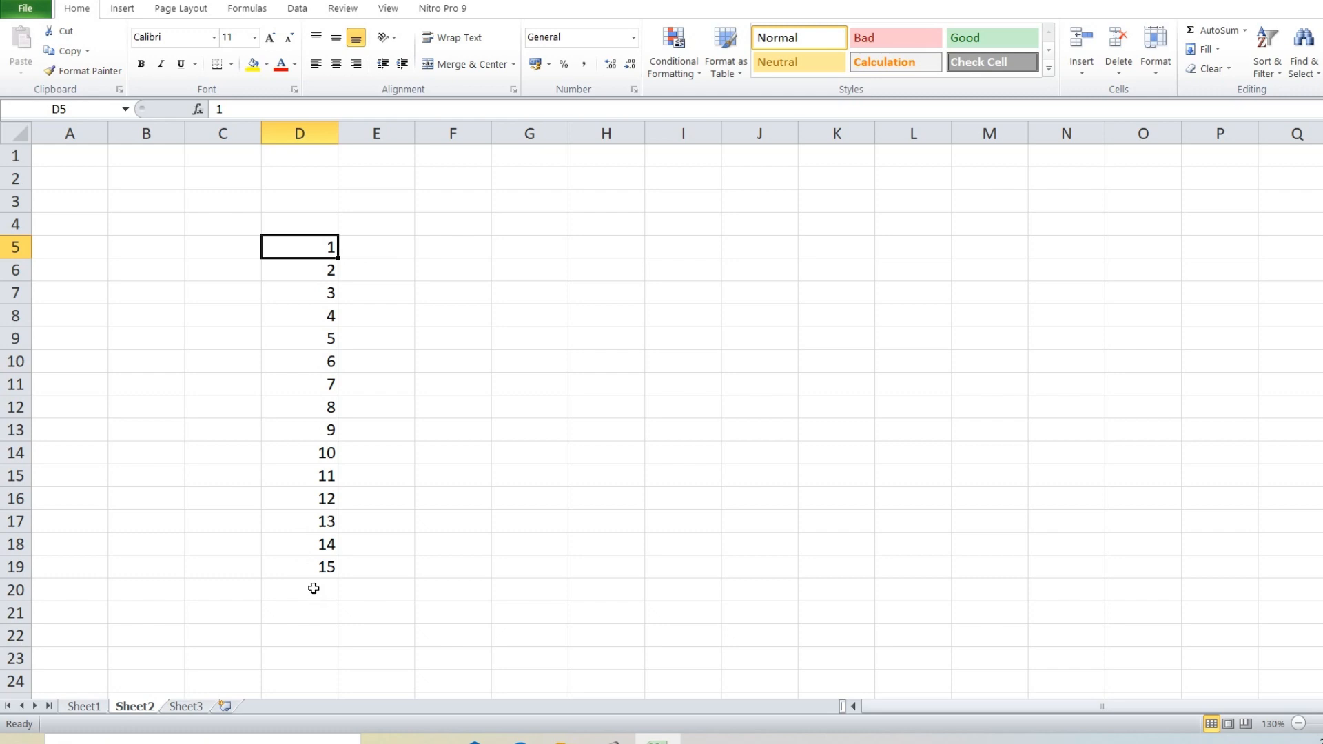
pyautogui.hotkey('ctrl', 'z')
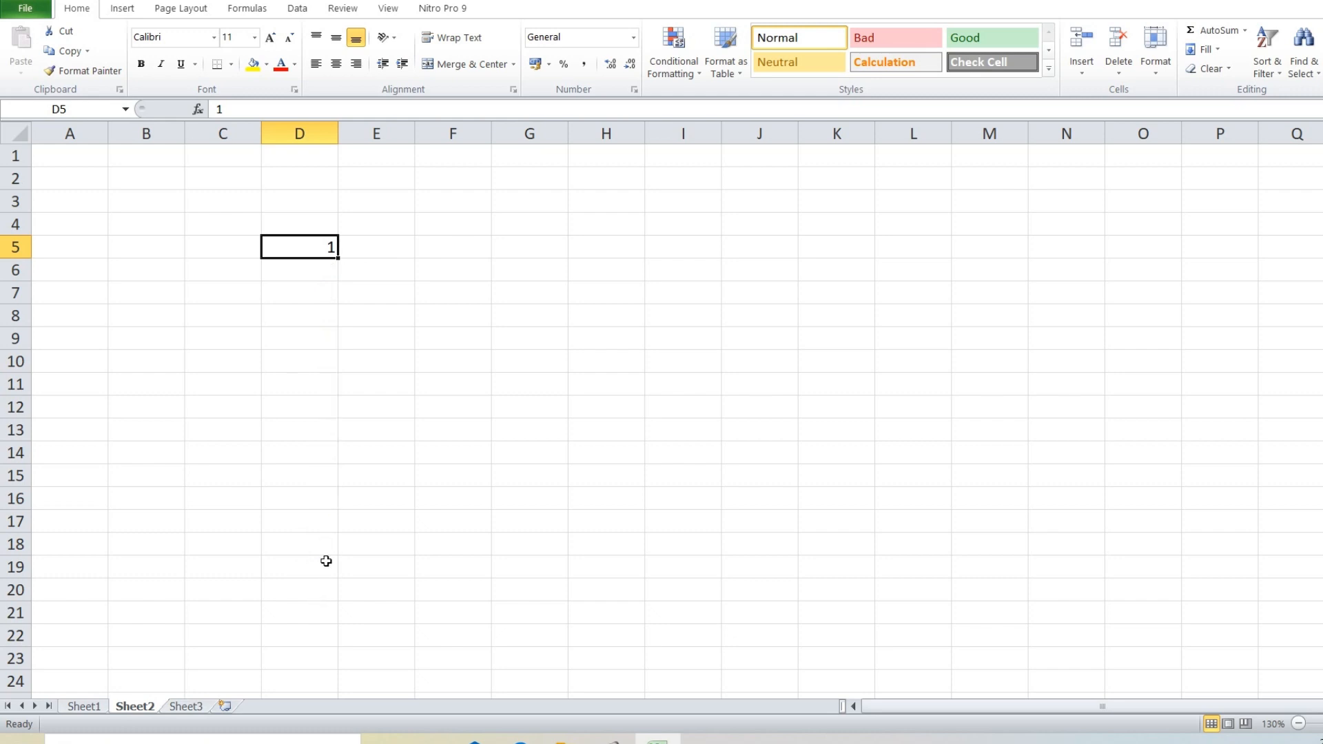
# Step: Fill a linear series in columns from D5 through D19 with step value 2, and undo it
pyautogui.click(1208, 55)
pyautogui.click(1224, 170)
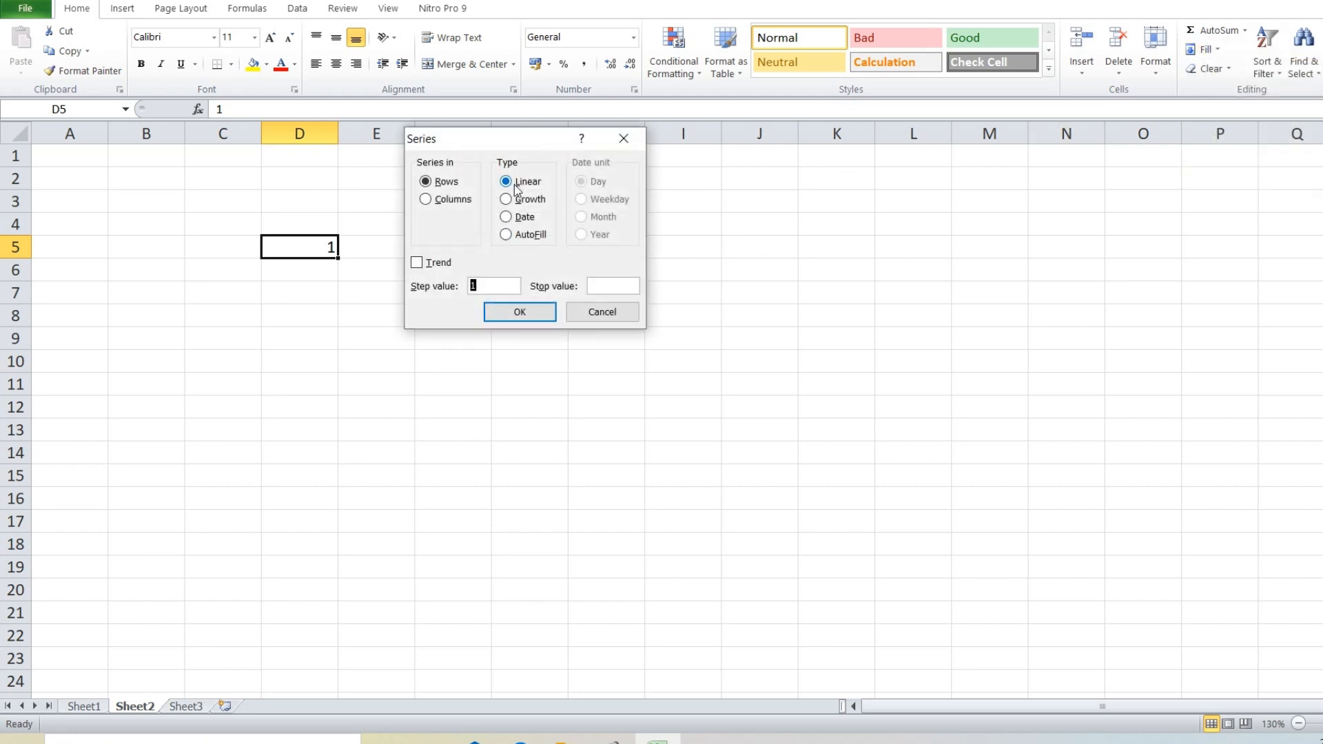
pyautogui.click(433, 199)
pyautogui.moveTo(481, 289); pyautogui.dragTo(471, 290)
pyautogui.write('2')
pyautogui.click(520, 311)
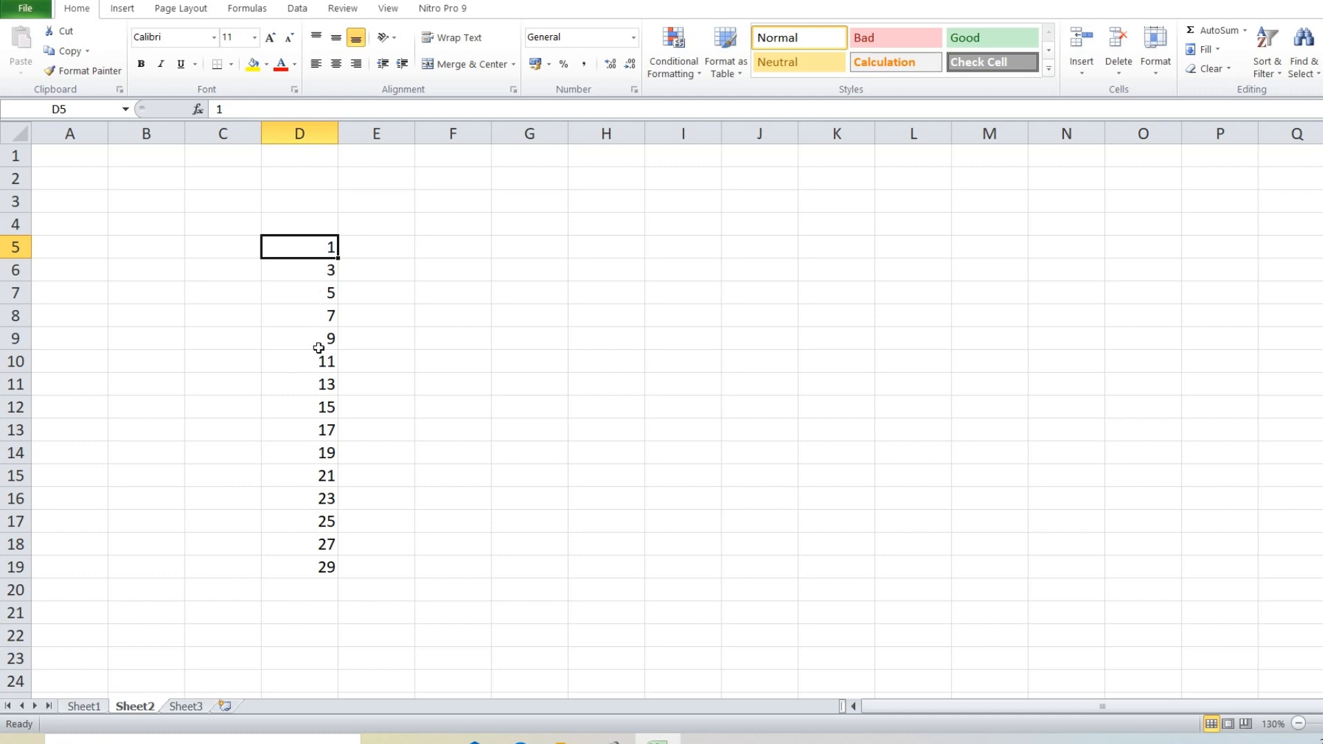
pyautogui.click(308, 566)
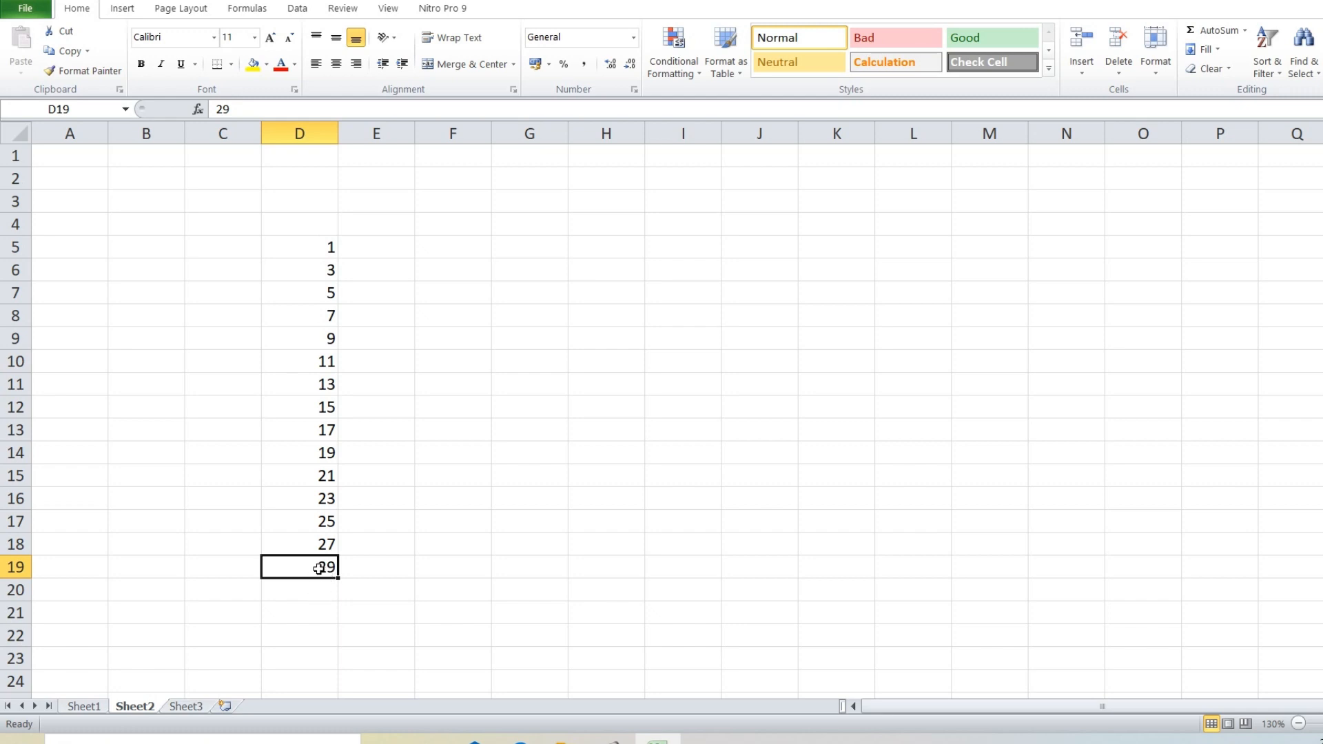
pyautogui.hotkey('ctrl', 'z')
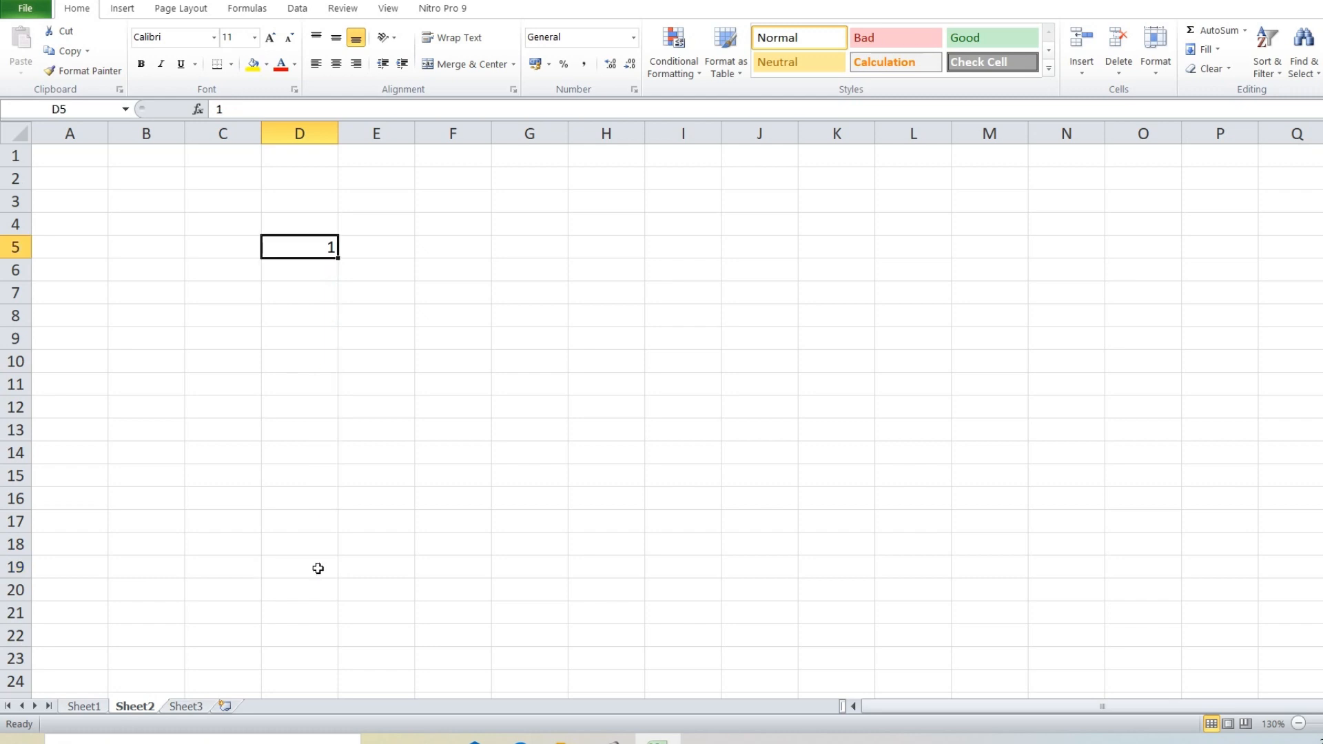
# Step: Fill a growth series in columns from D5 through D9 with step value 2, ending at 16
pyautogui.click(1202, 49)
pyautogui.click(1225, 172)
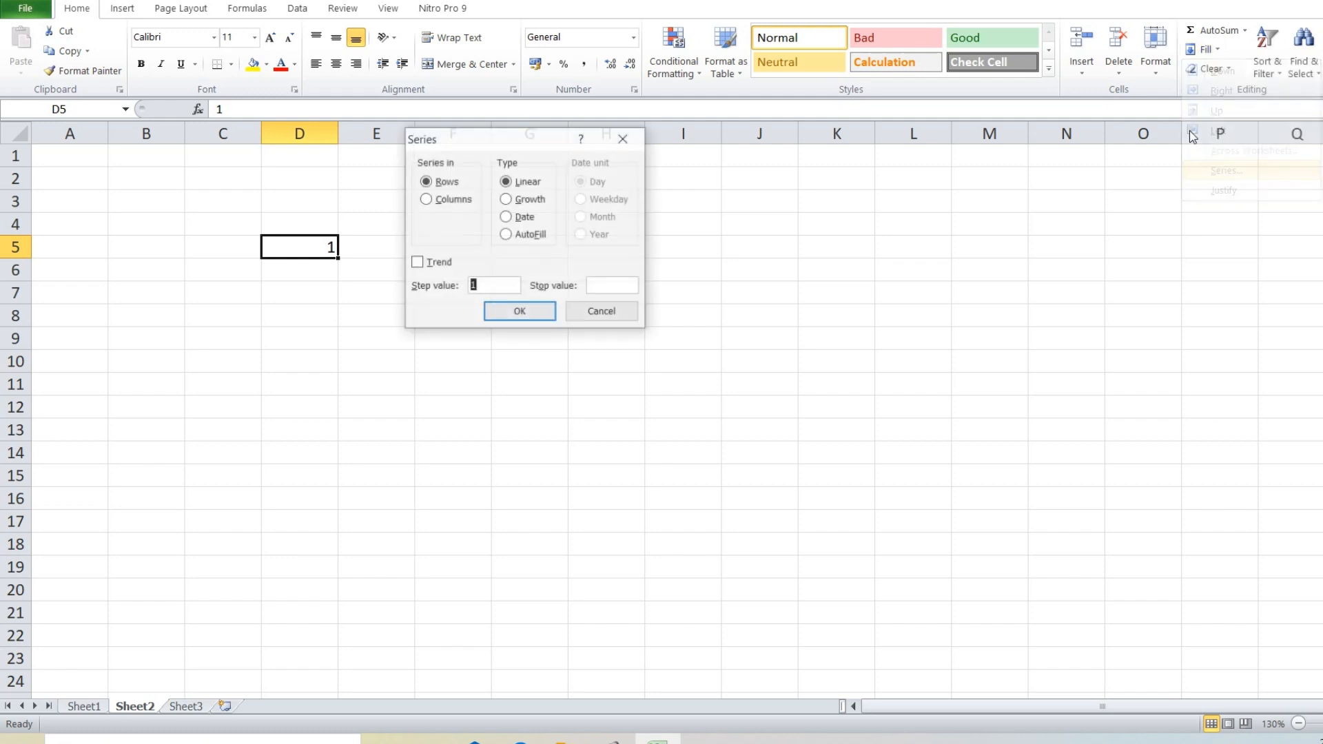
pyautogui.click(507, 201)
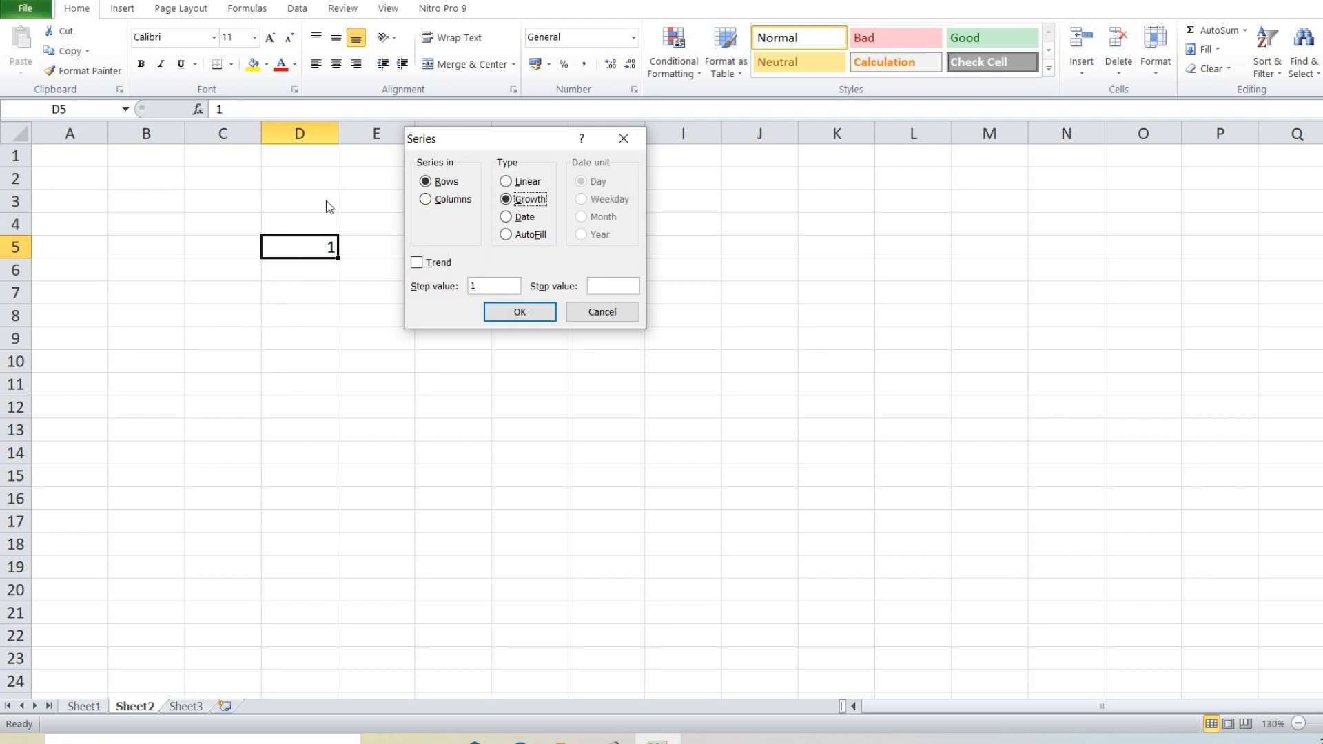
pyautogui.click(425, 200)
pyautogui.moveTo(489, 285); pyautogui.dragTo(472, 286)
pyautogui.write('2')
pyautogui.click(520, 312)
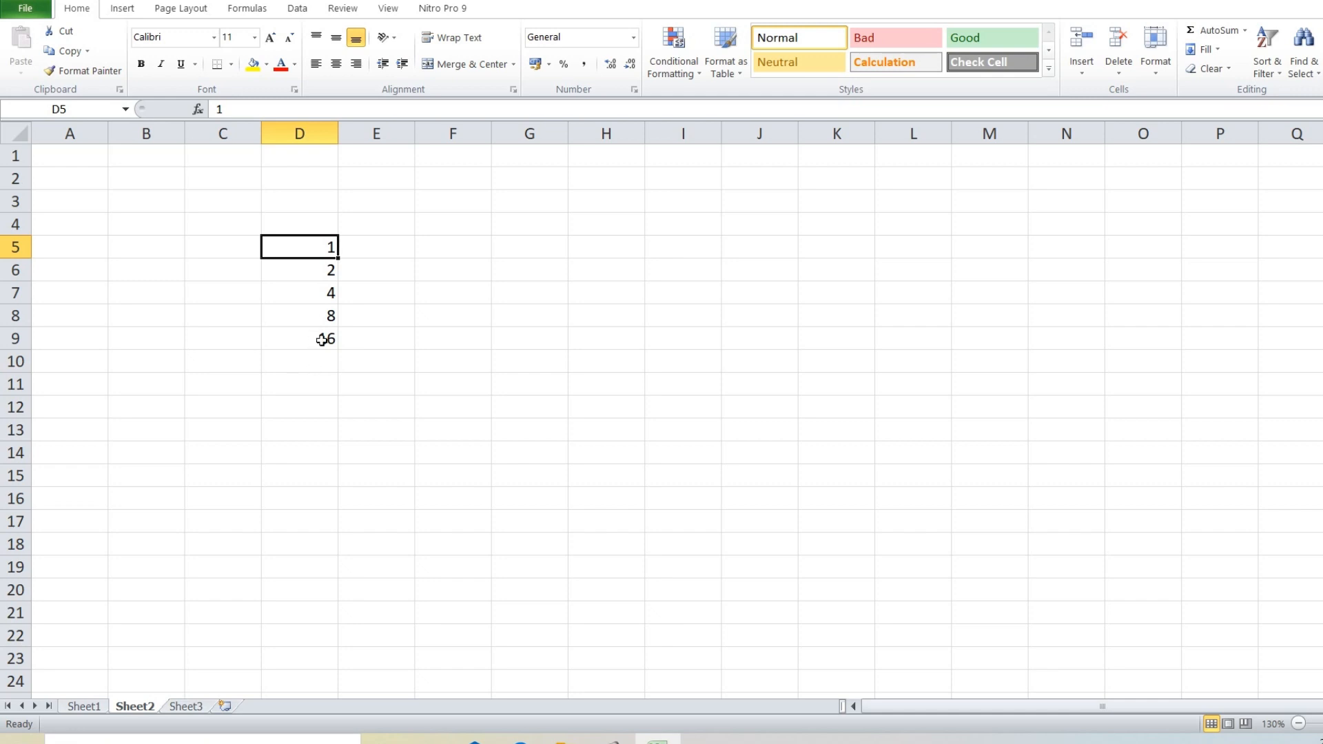
pyautogui.click(323, 338)
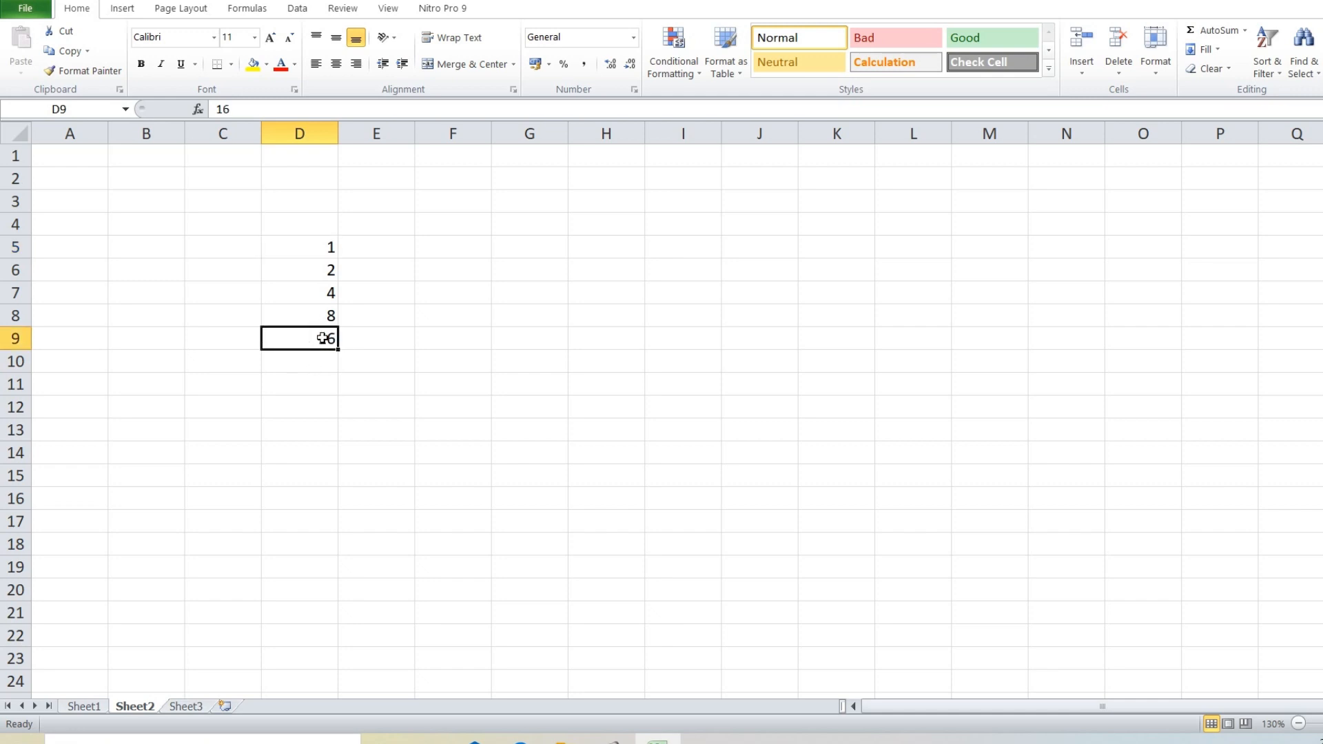
# Step: Undo the growth series in column D and clear the starting value from D5
pyautogui.hotkey('ctrl', 'z')
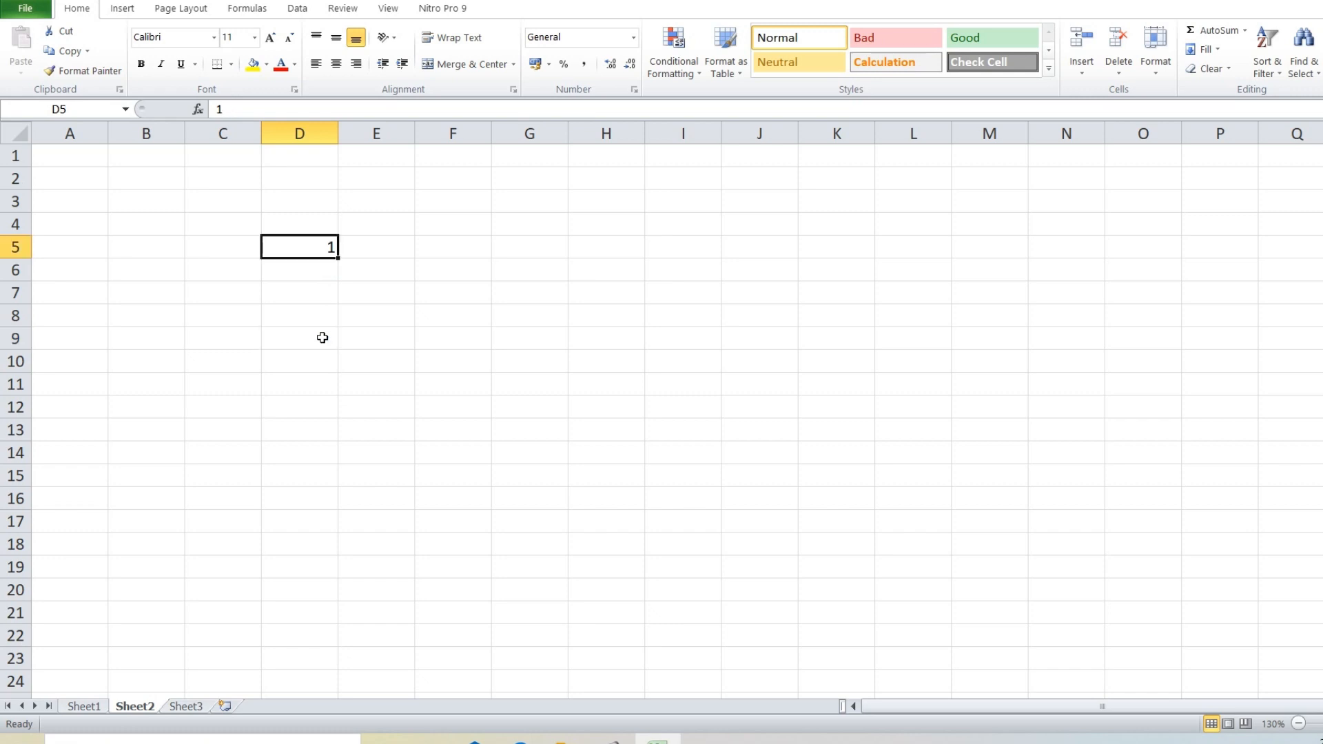
pyautogui.press('BackSpace')
pyautogui.click(326, 298)
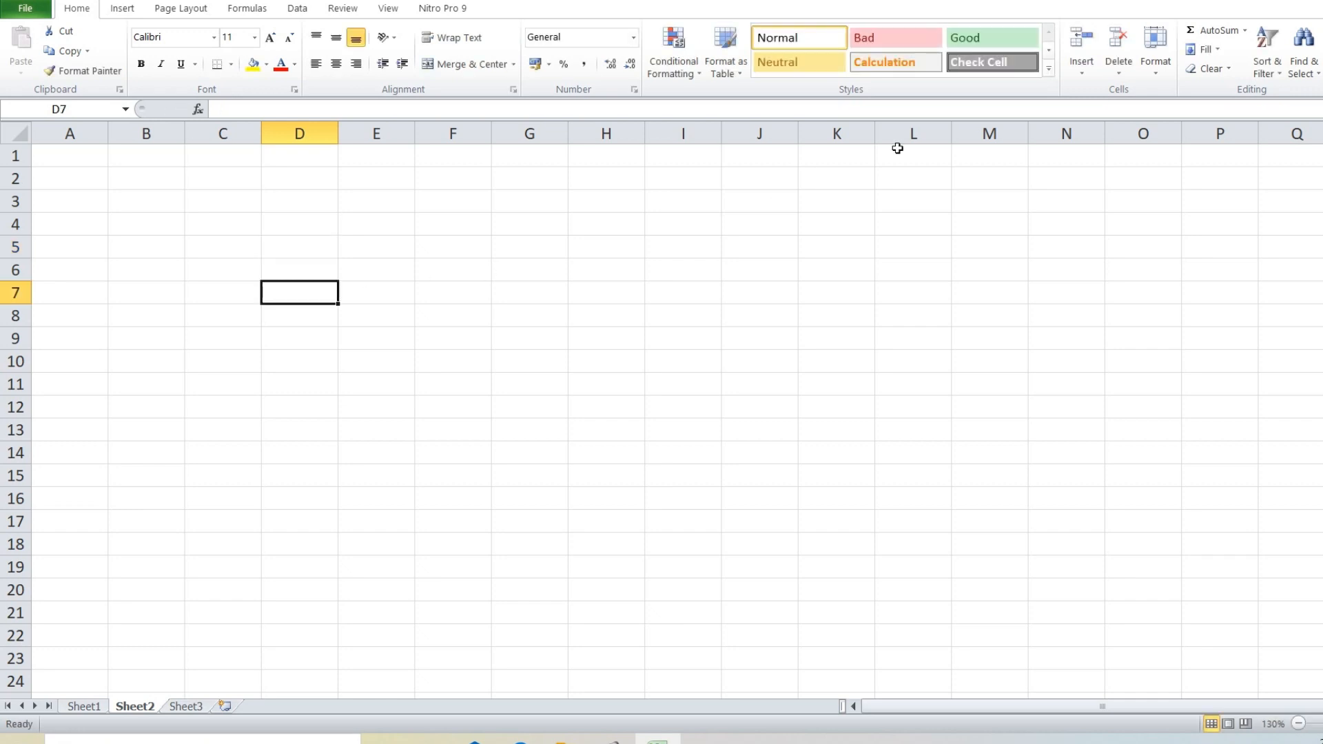
pyautogui.click(1217, 55)
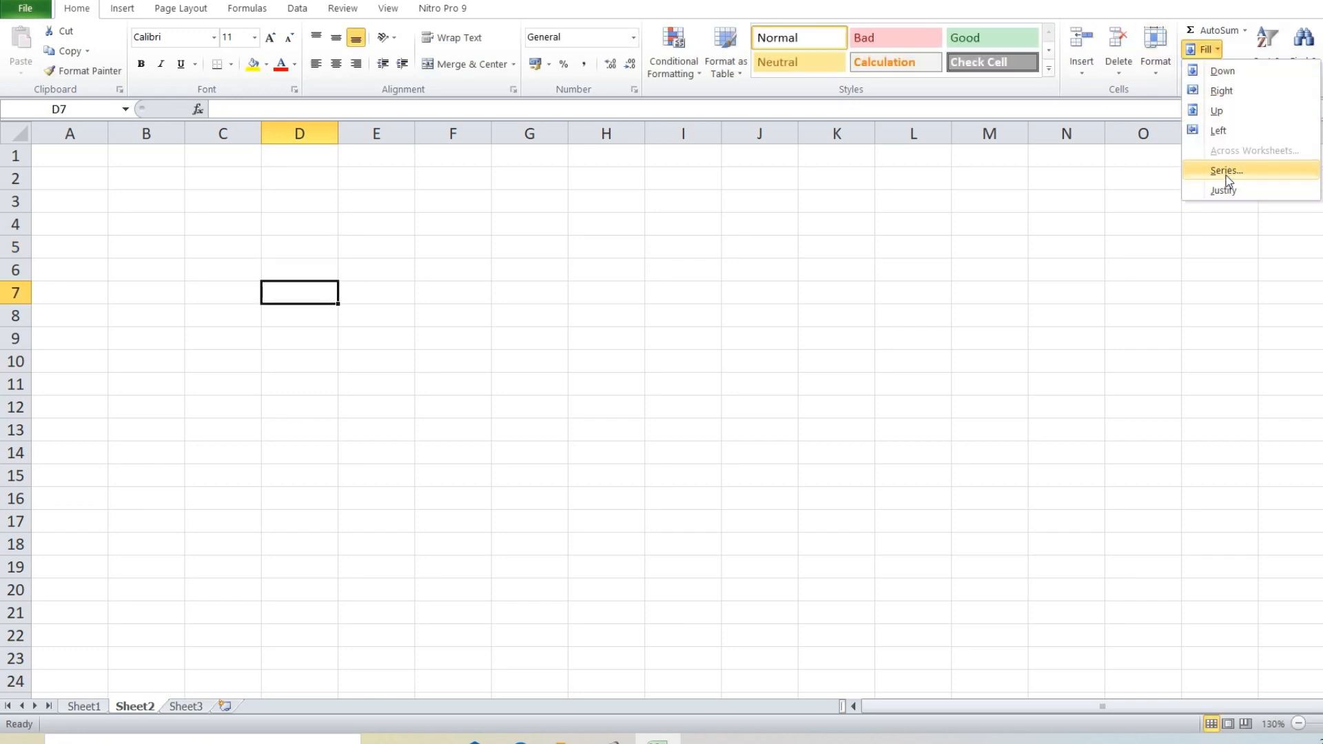
pyautogui.click(1226, 173)
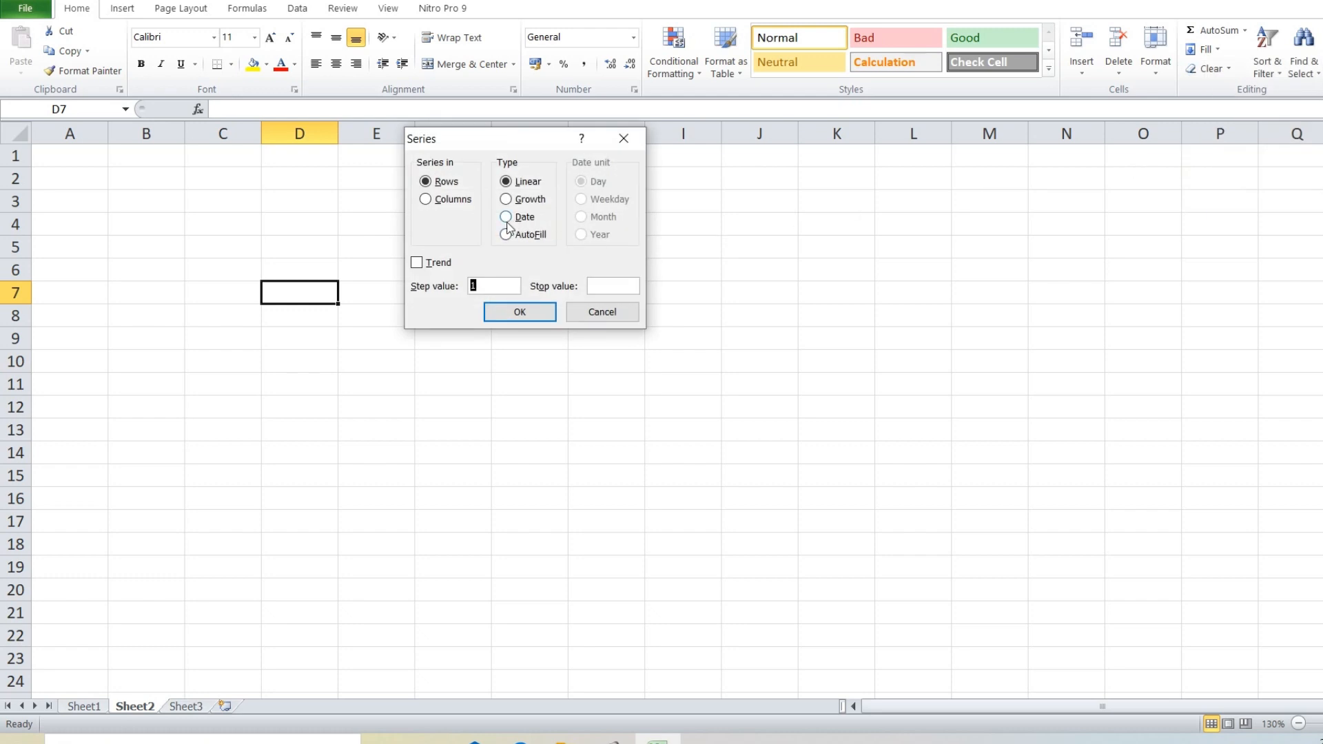
pyautogui.click(597, 314)
# Step: Enter the date 01-01-2015 in D4 as the starting value for a date series
pyautogui.click(282, 229)
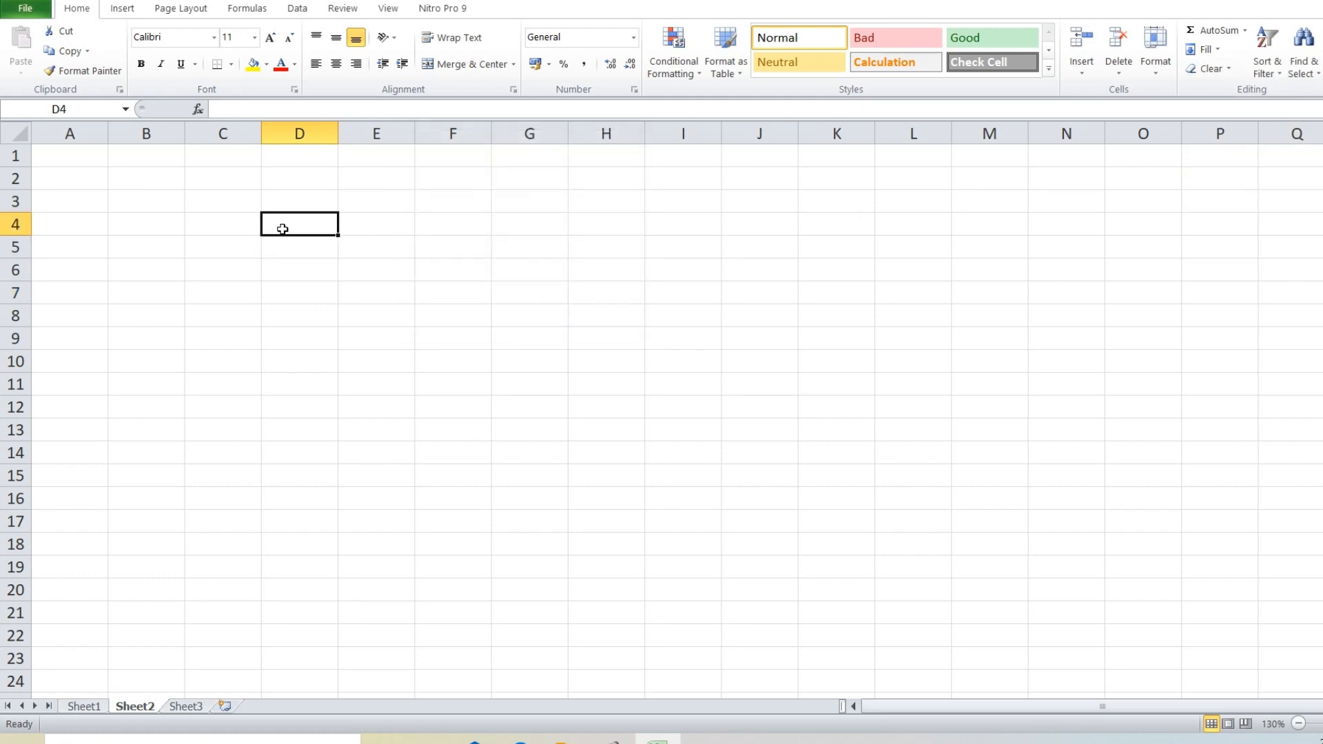
pyautogui.write('1')
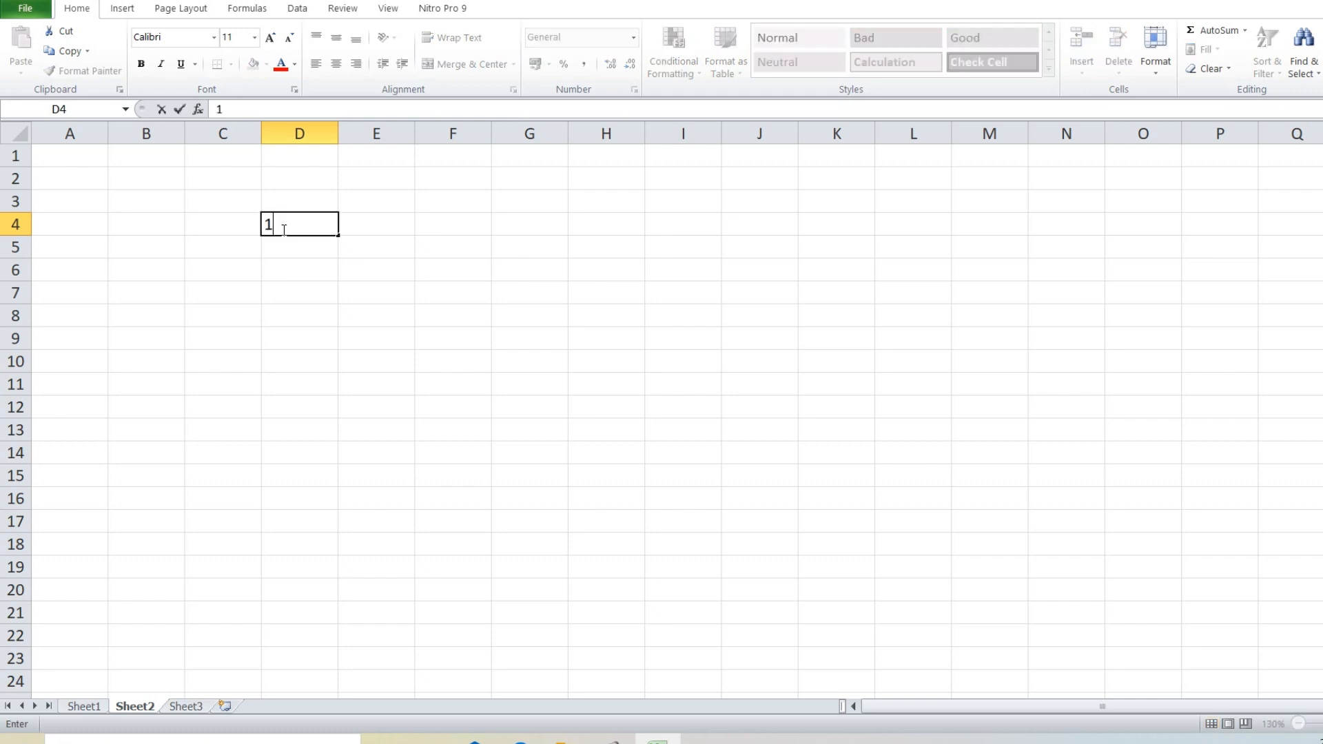
pyautogui.write('-01-')
pyautogui.write('2015')
pyautogui.press('Return')
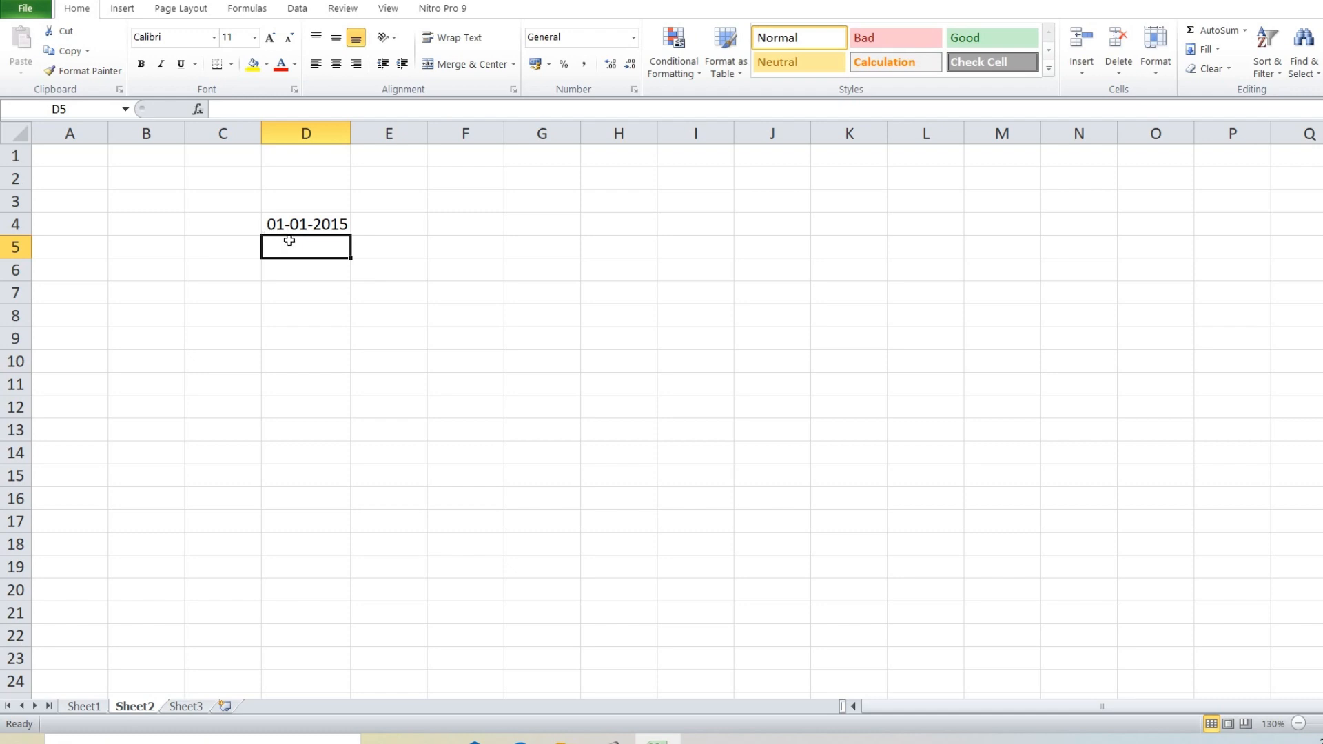
# Step: Fill a date series in columns from D4 with date unit Day, ending at 31-01-2015
pyautogui.click(304, 221)
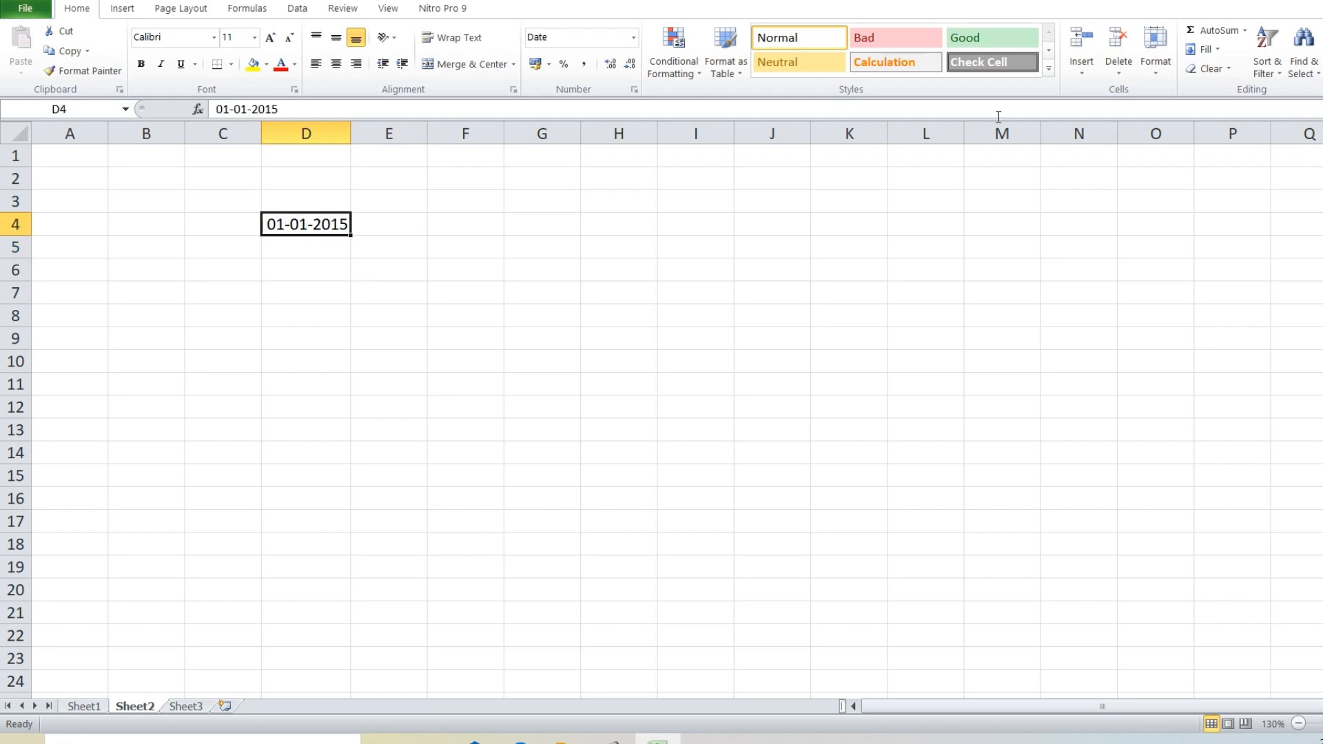
pyautogui.click(1202, 49)
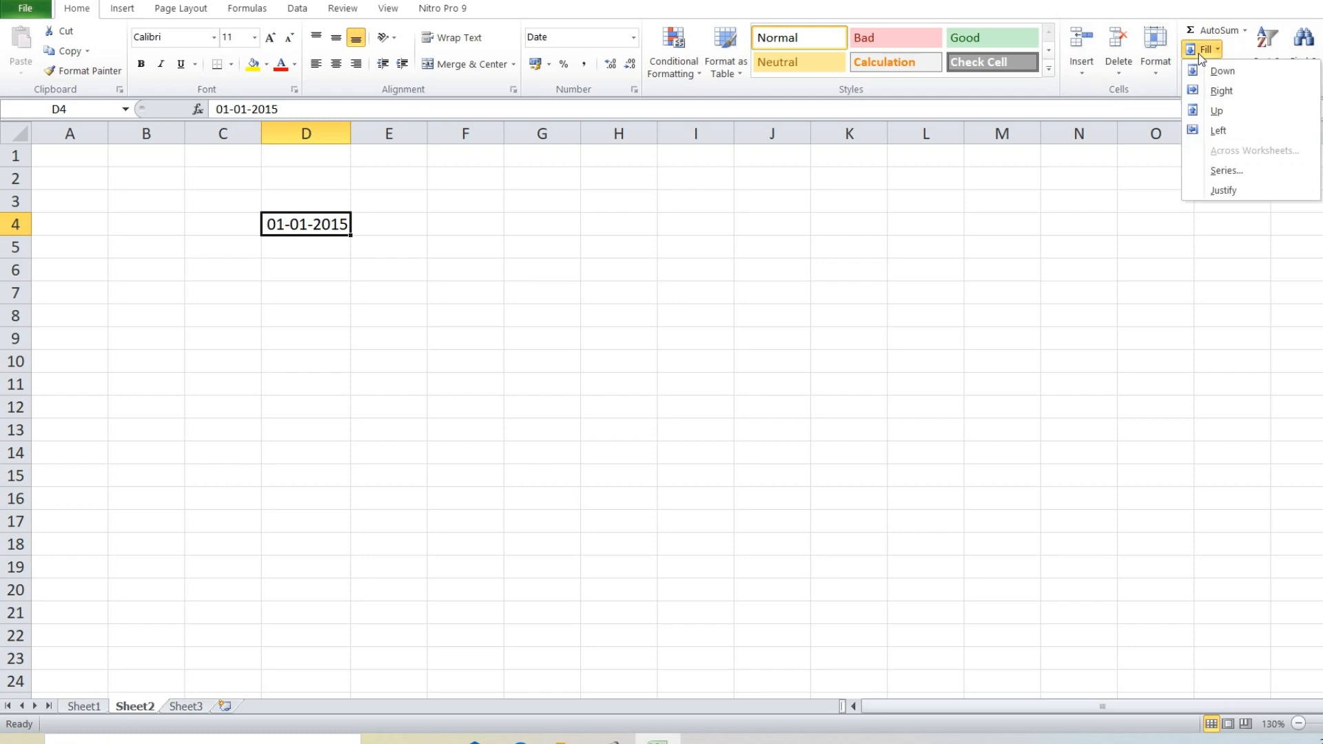
pyautogui.click(1225, 170)
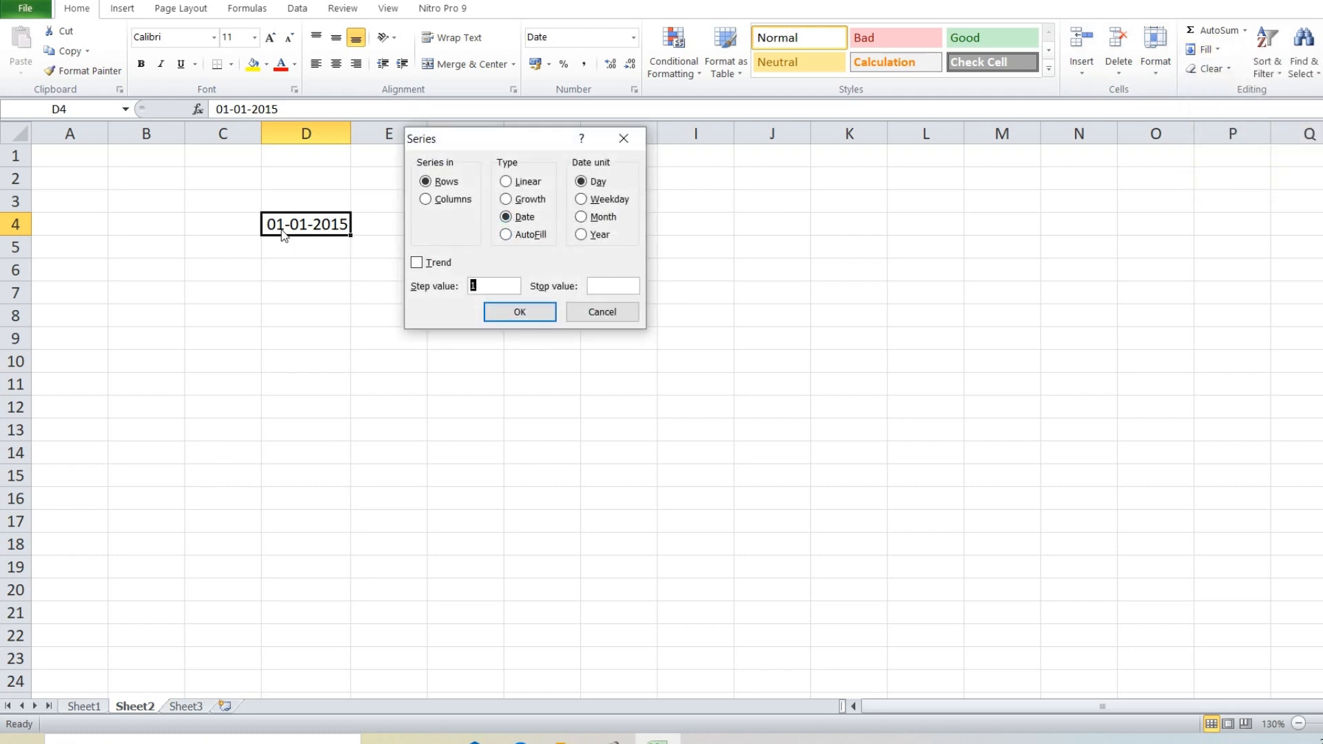
pyautogui.click(512, 224)
pyautogui.click(440, 202)
pyautogui.click(588, 200)
pyautogui.click(584, 218)
pyautogui.click(581, 235)
pyautogui.click(580, 183)
pyautogui.write('5')
pyautogui.click(527, 310)
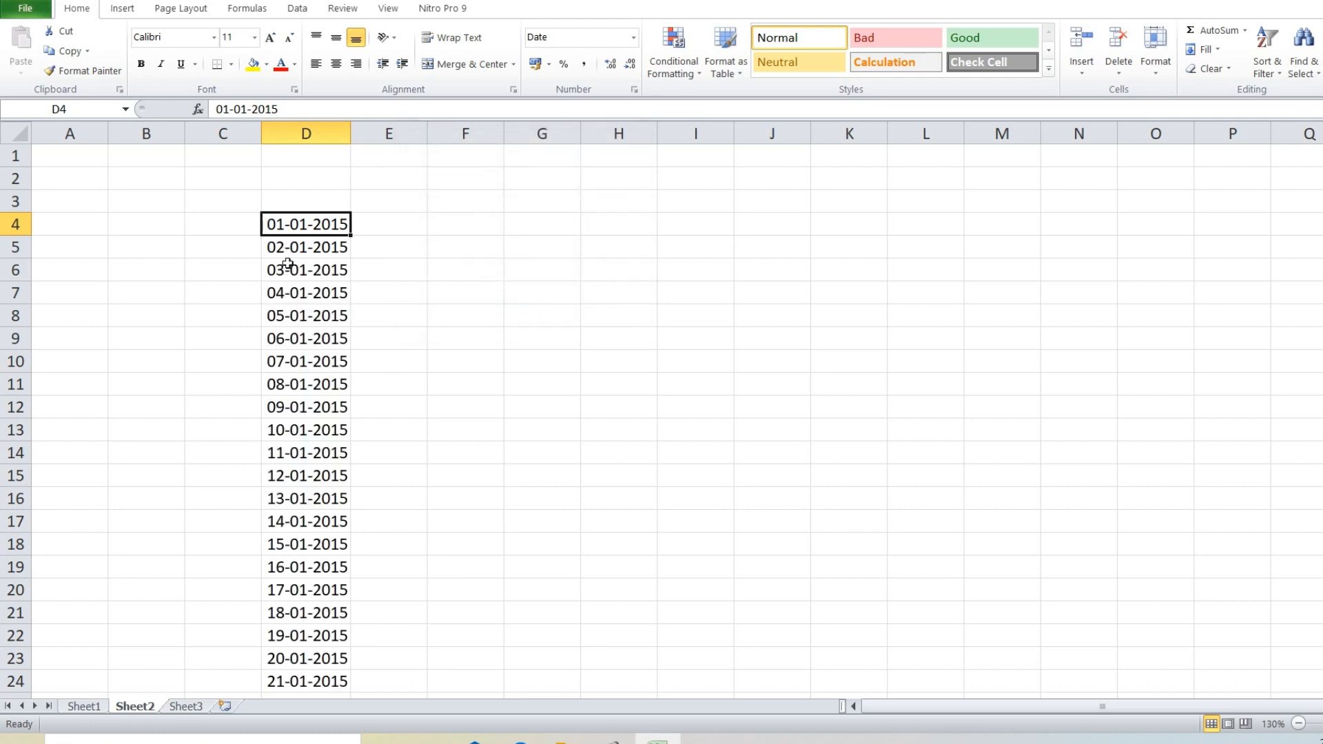
# Step: Review the filled January dates in column D down to row 34, and undo the fill
pyautogui.scroll(-5, 285, 323)
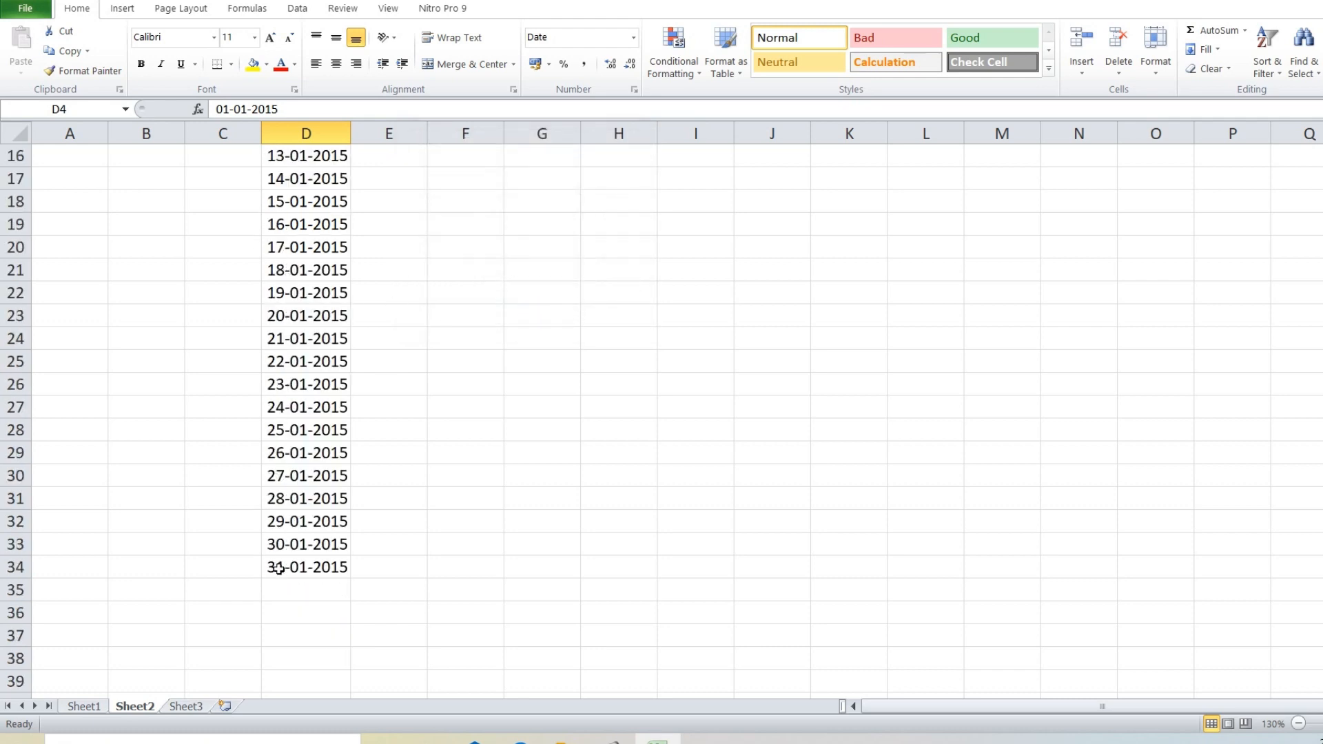
pyautogui.scroll(5, 278, 567)
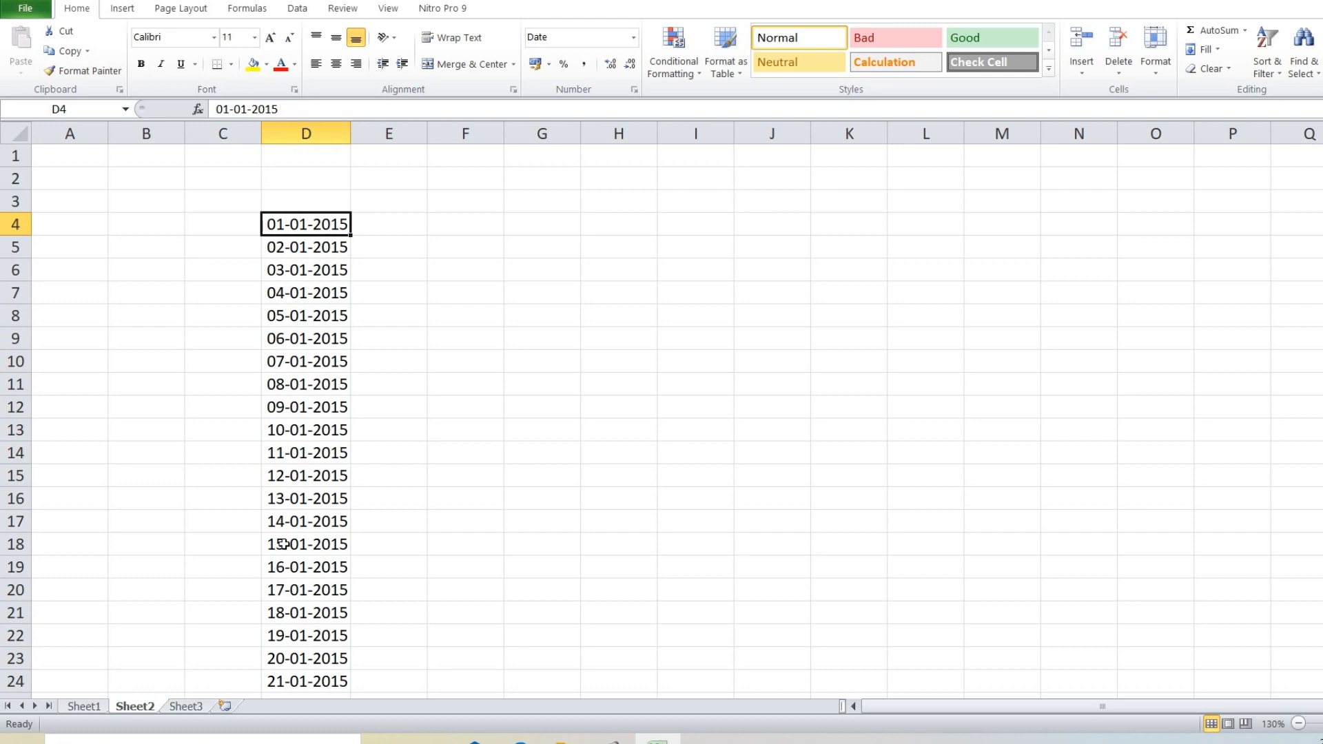
pyautogui.hotkey('ctrl', 'z')
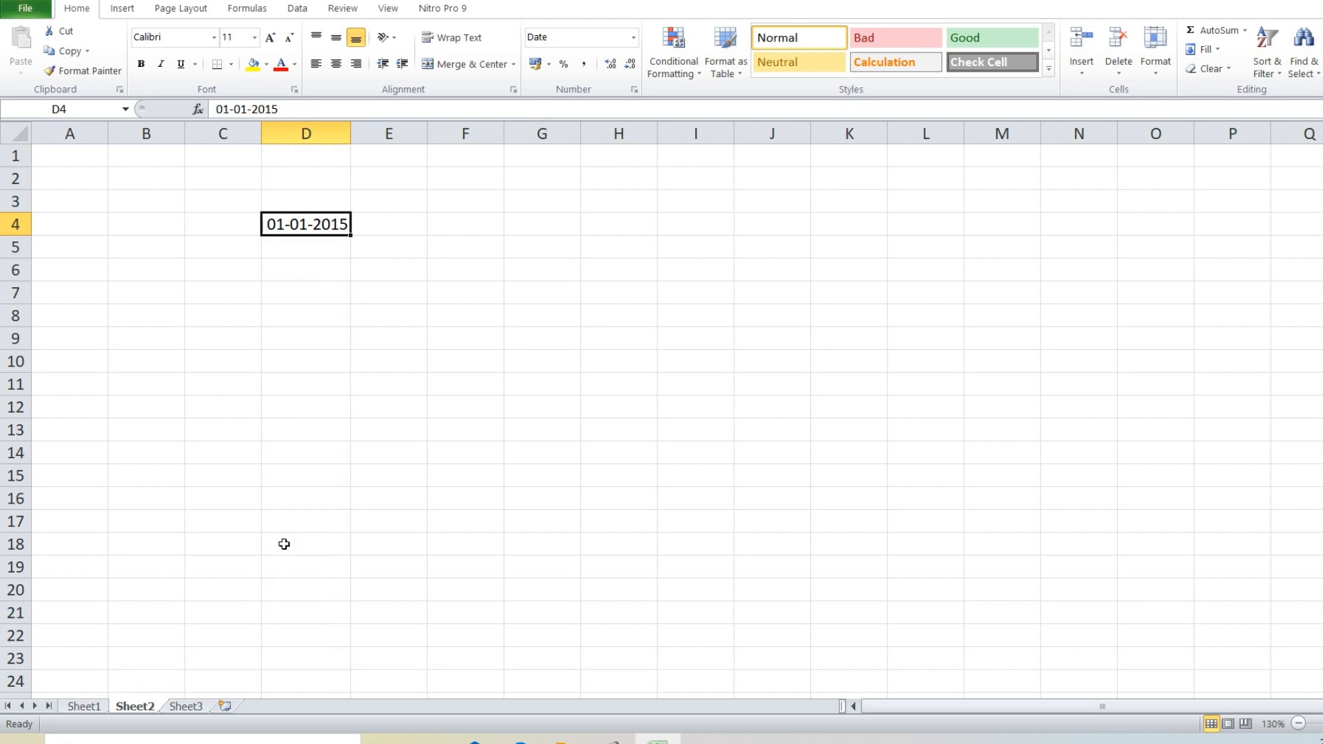
# Step: Fill D4:D15 with a date series in columns using date unit Day and step value 1
pyautogui.moveTo(306, 222); pyautogui.dragTo(301, 482)
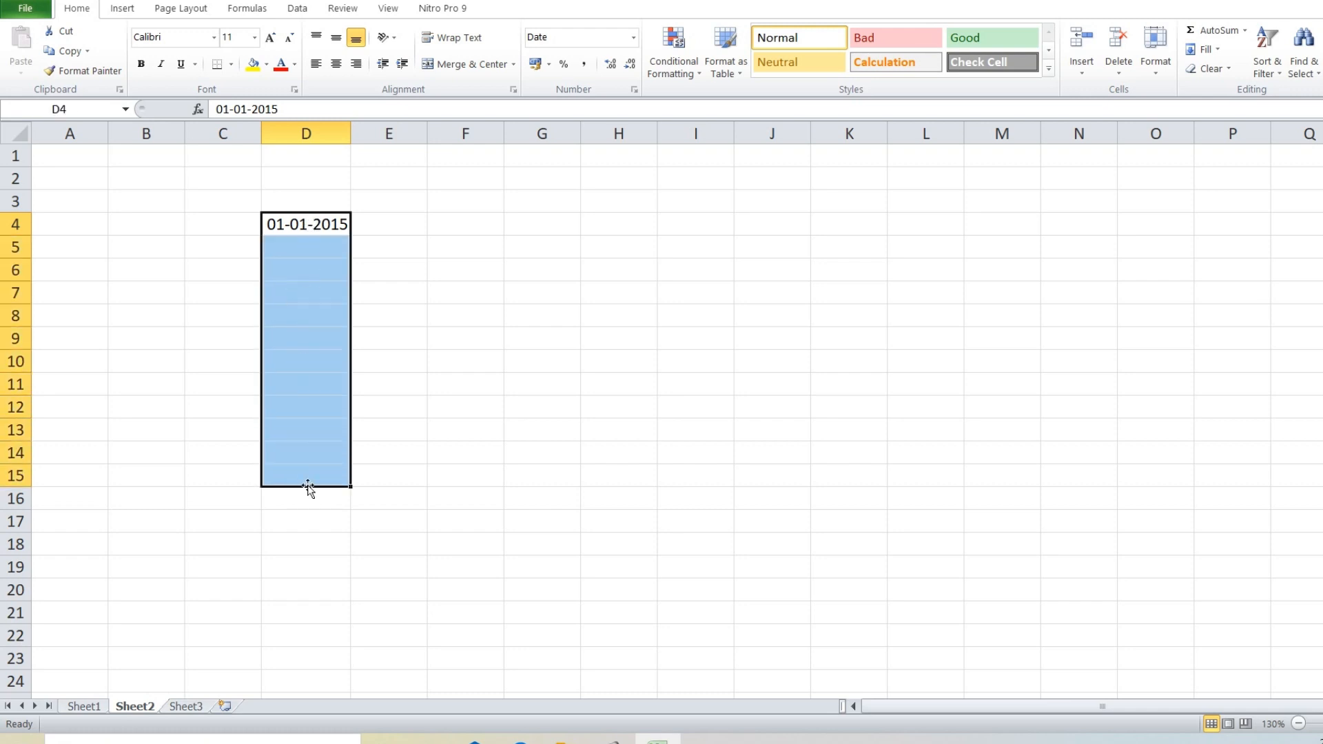
pyautogui.click(1211, 50)
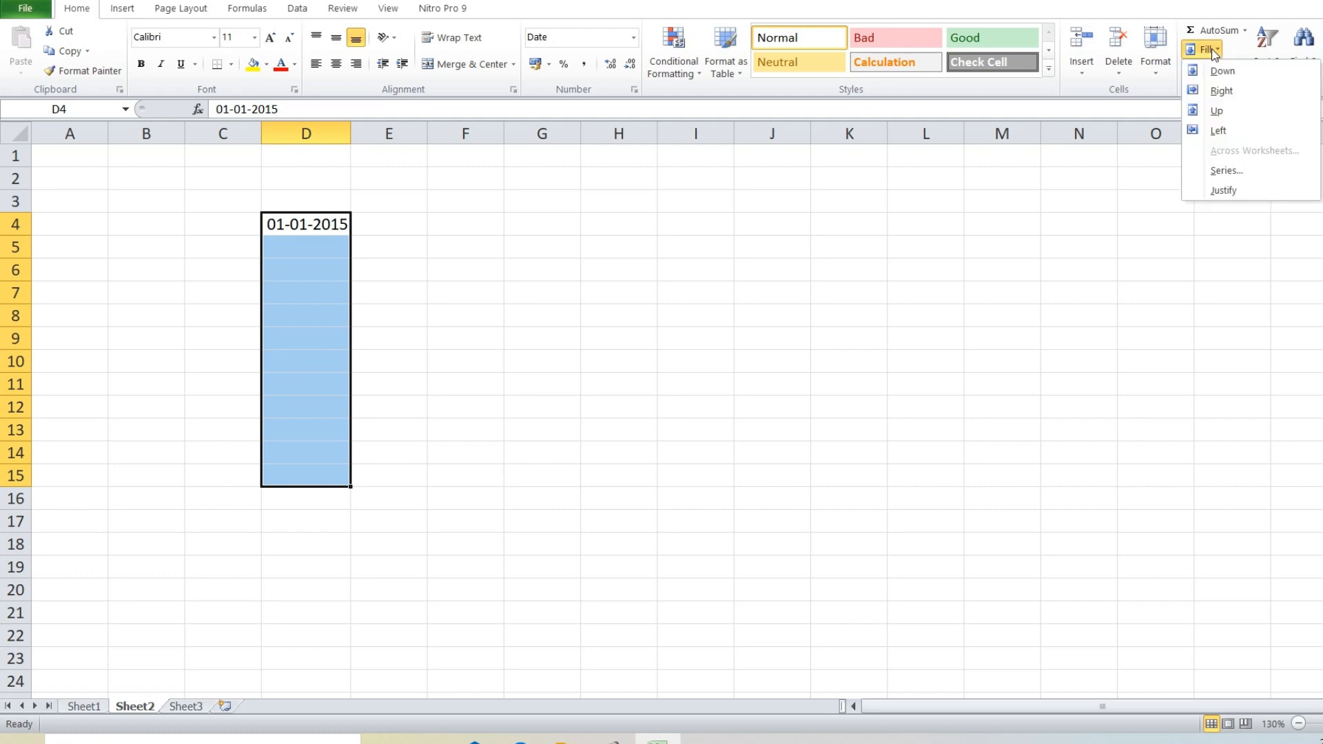
pyautogui.click(1226, 170)
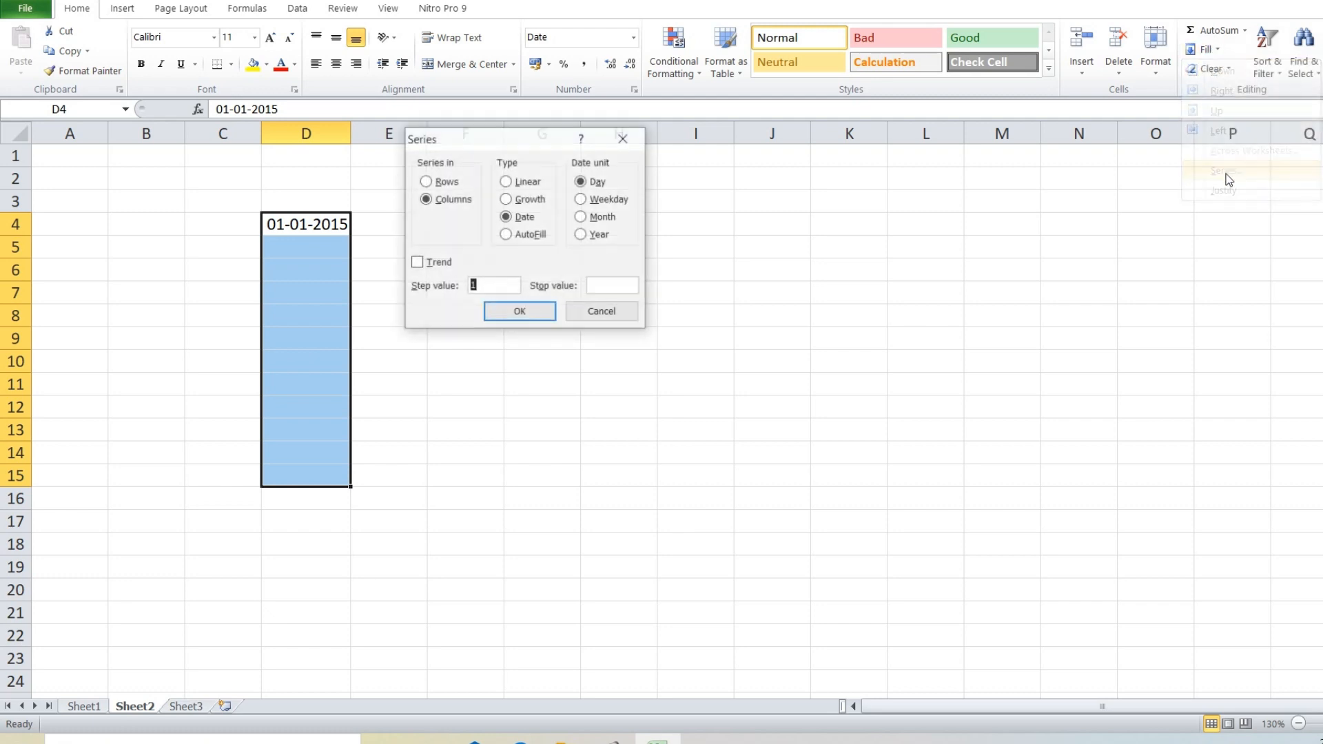
pyautogui.moveTo(532, 141); pyautogui.dragTo(511, 185)
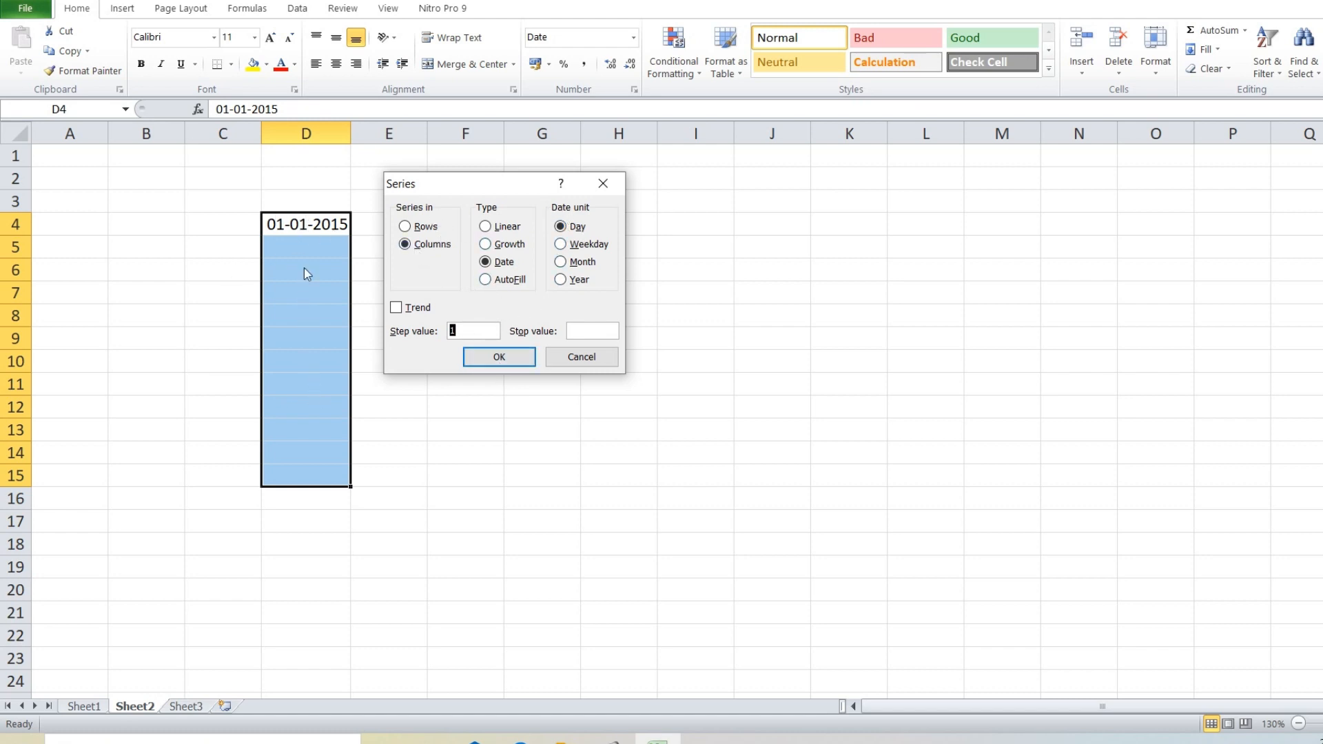
pyautogui.click(499, 356)
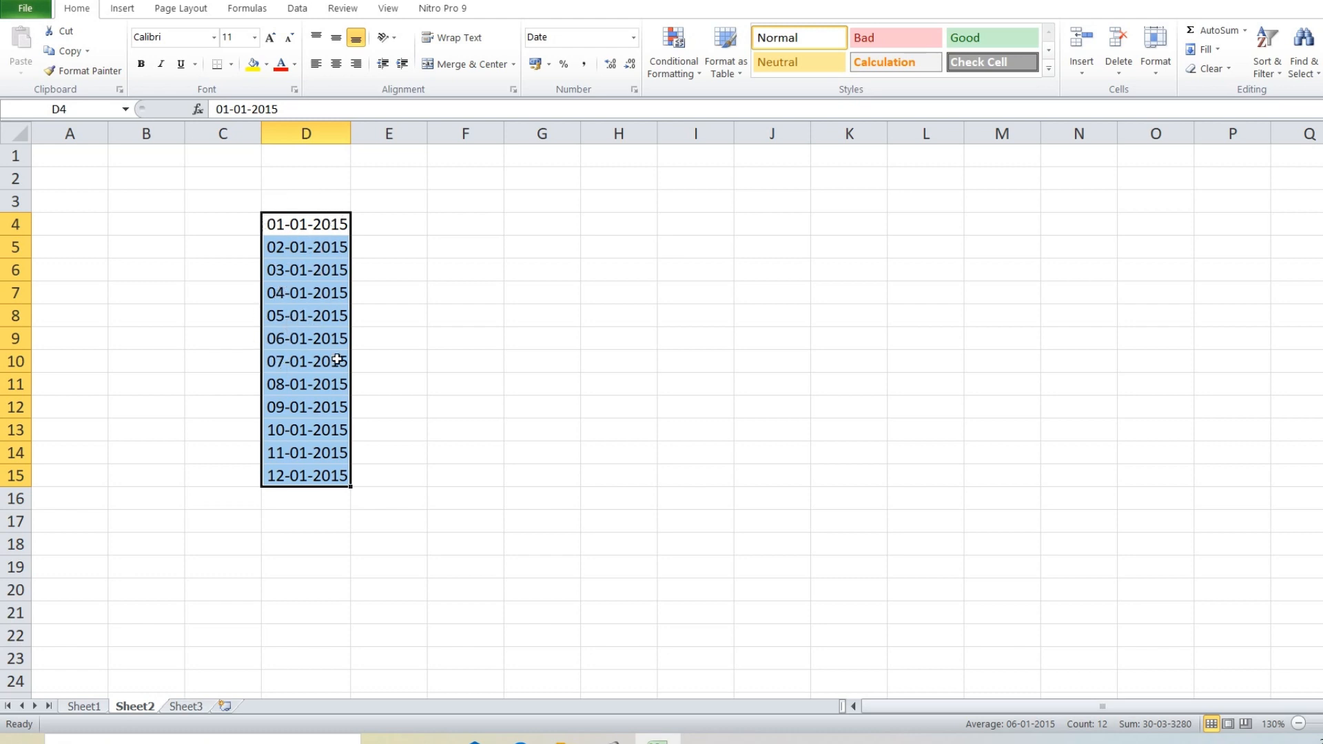
# Step: Refill D4:D15 with a date series in columns using date unit Weekday and step value 1
pyautogui.click(1204, 49)
pyautogui.click(1218, 169)
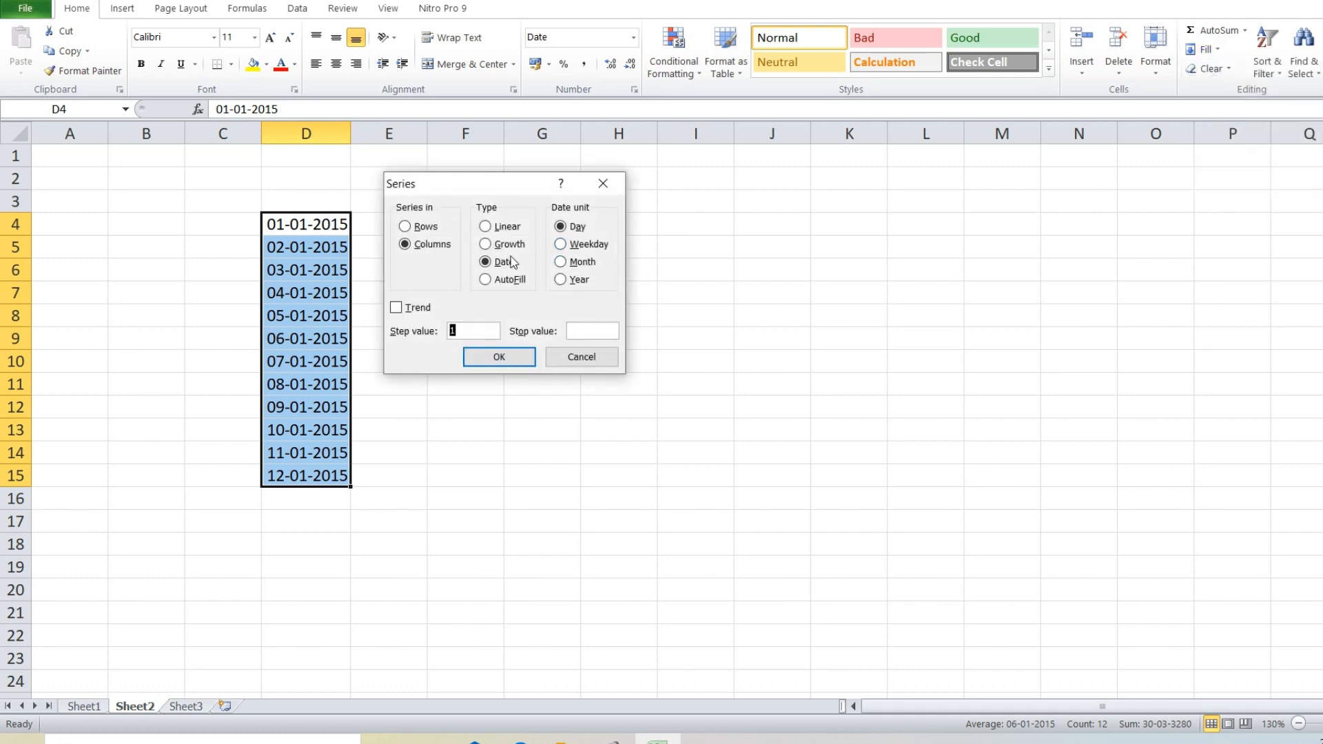
pyautogui.click(563, 246)
pyautogui.click(517, 356)
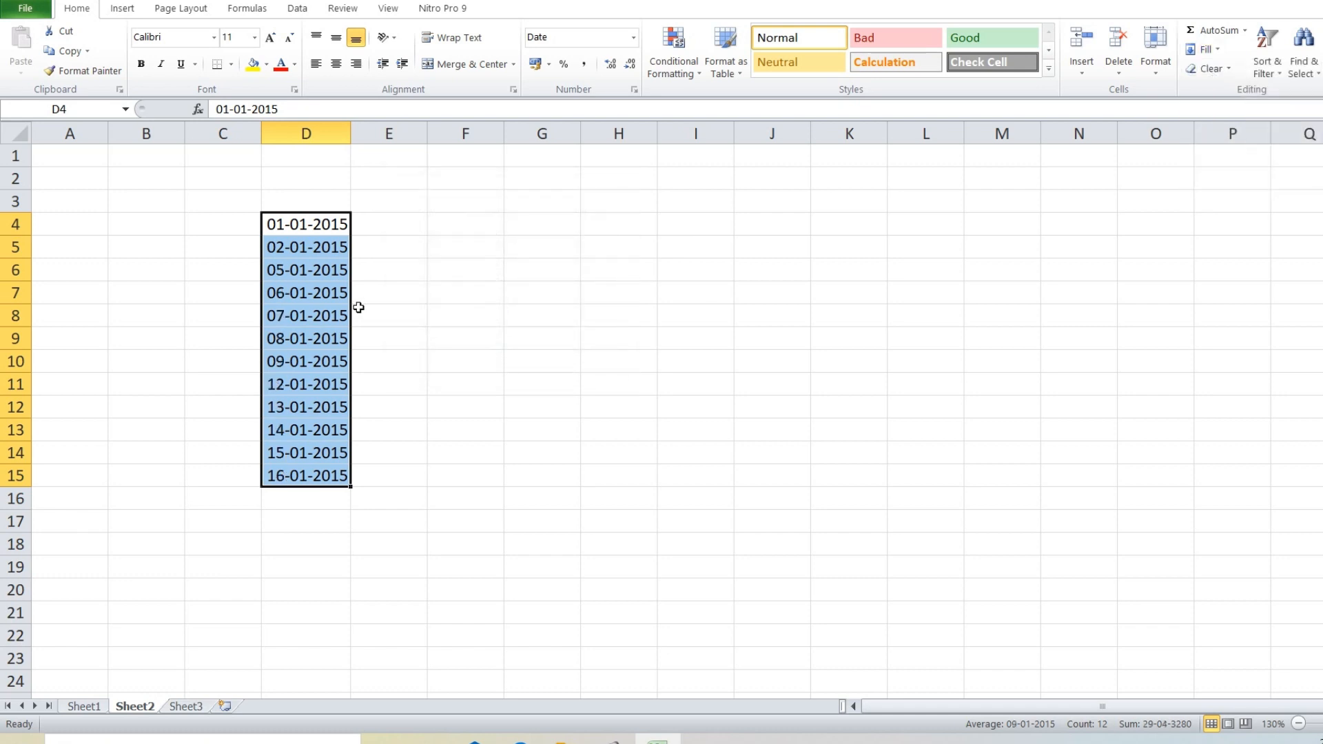
pyautogui.click(298, 253)
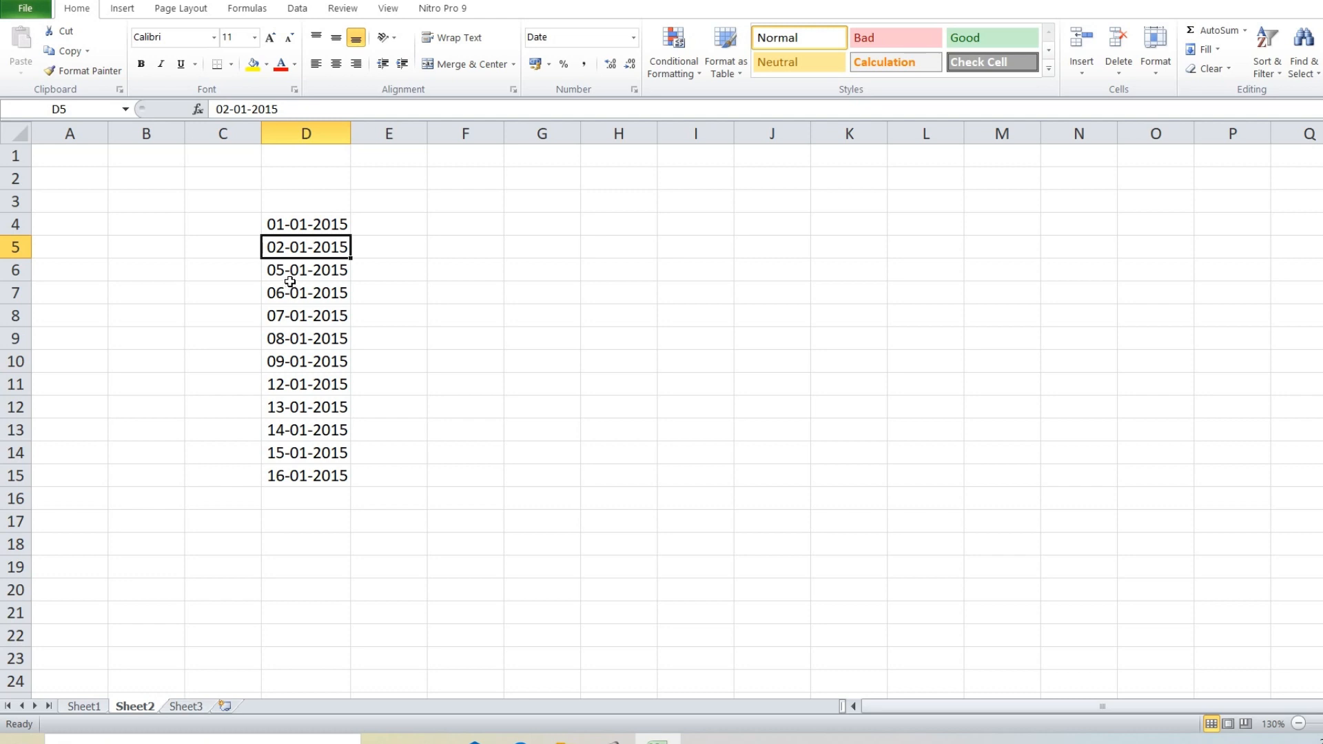
# Step: Refill D4:D15 with a date series in columns using date unit Month and step value 1
pyautogui.moveTo(294, 223); pyautogui.dragTo(306, 466)
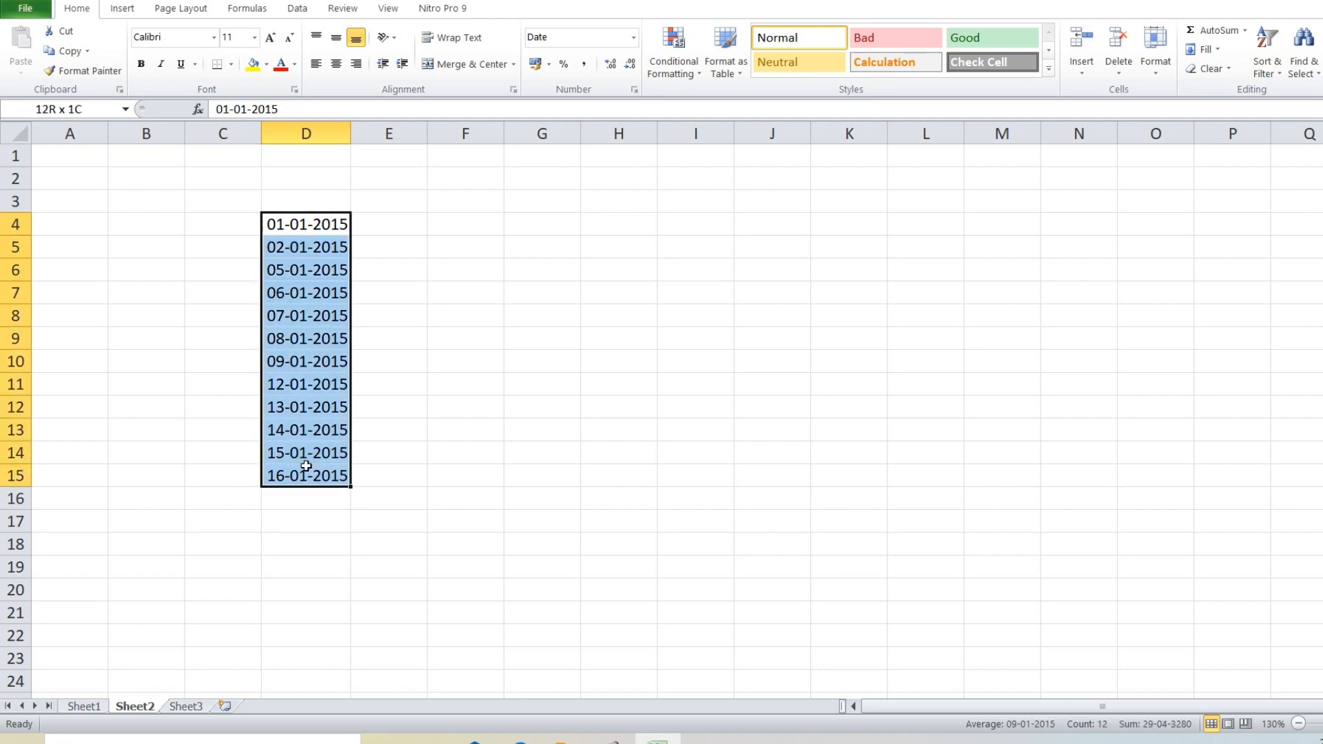
pyautogui.click(1206, 49)
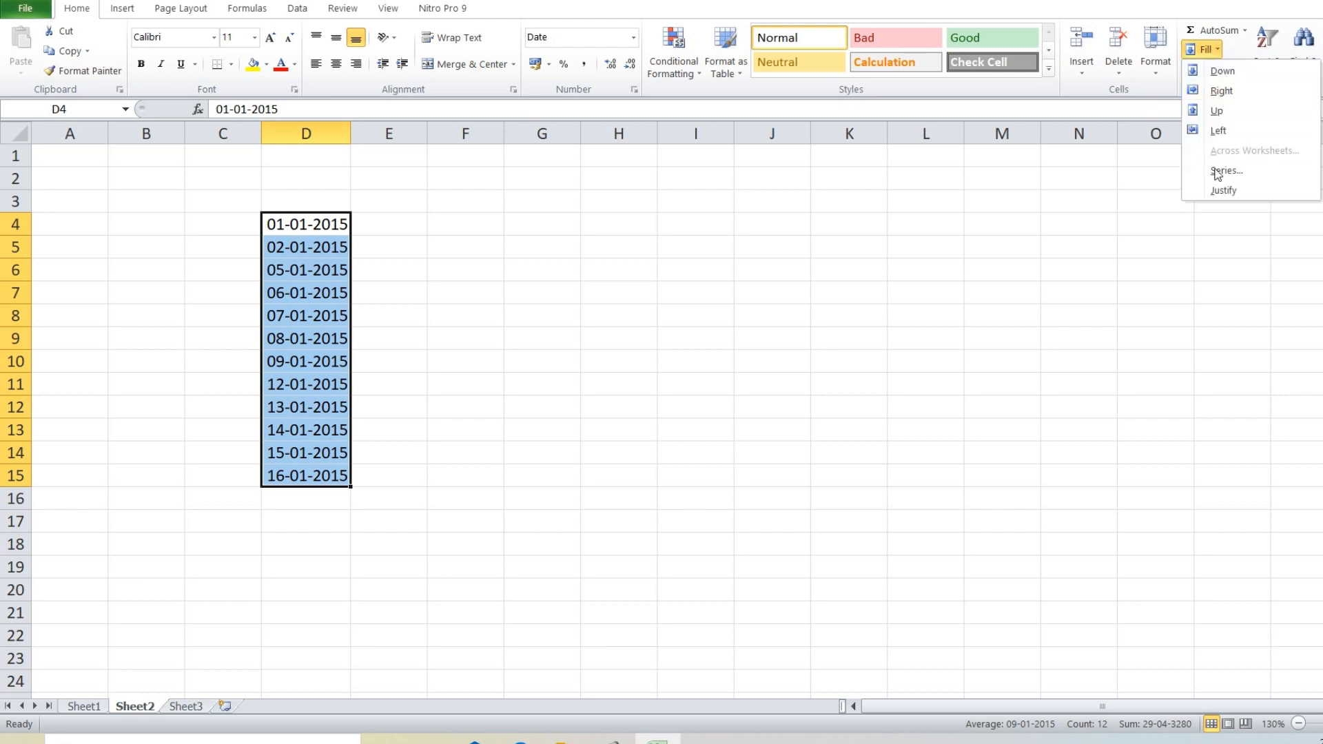
pyautogui.click(1218, 172)
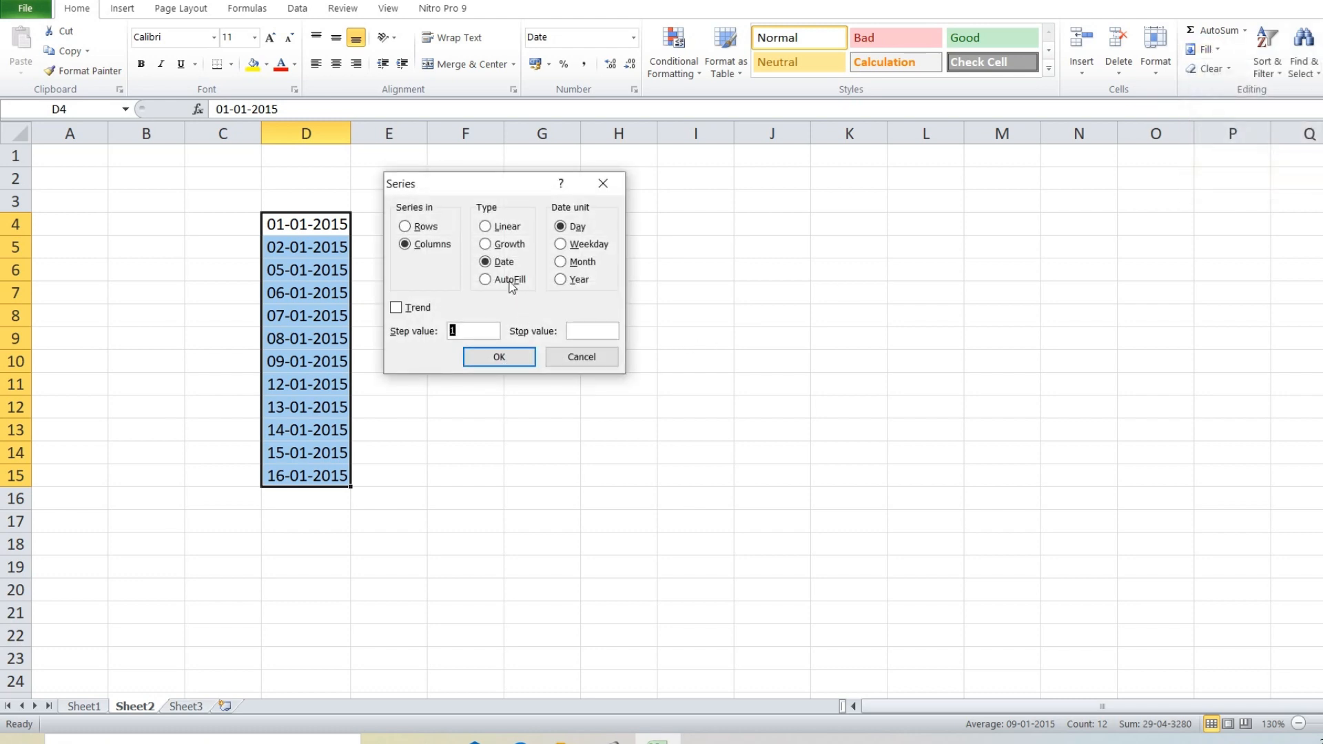
pyautogui.click(572, 265)
pyautogui.click(516, 357)
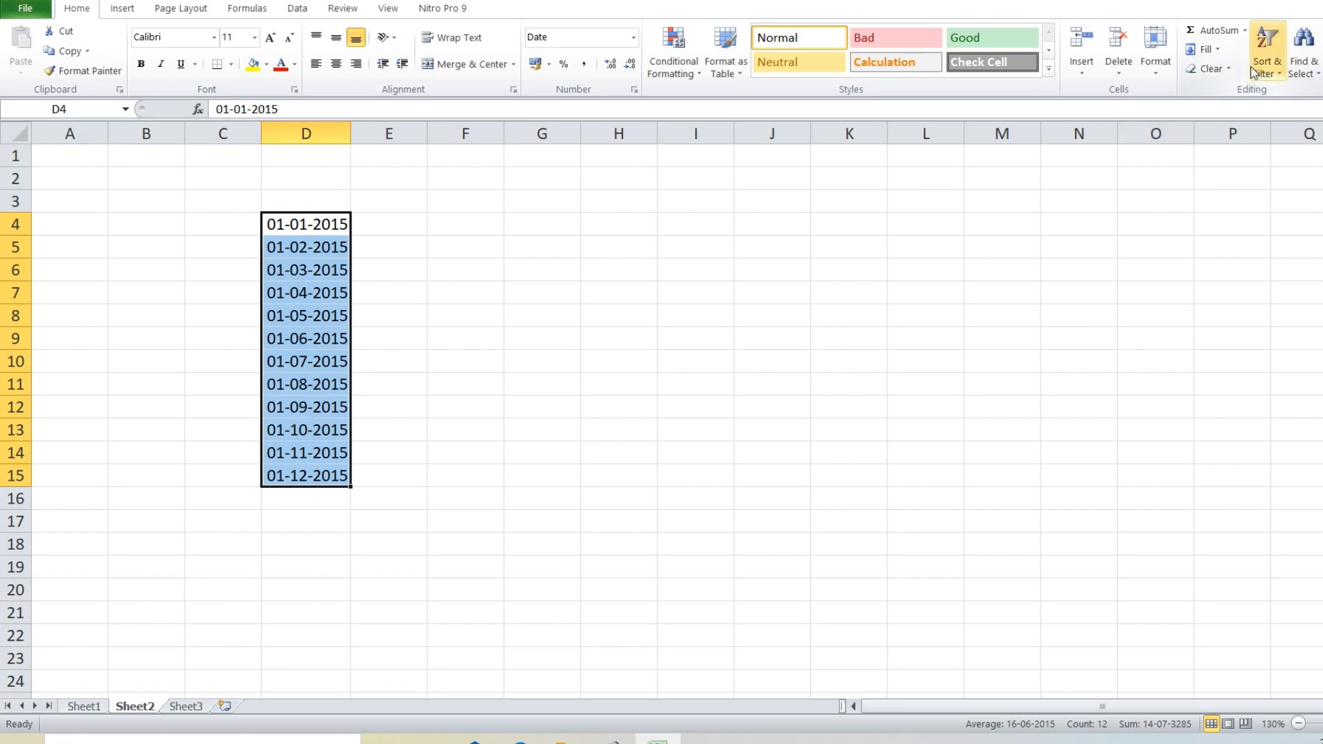
# Step: Refill D4:D15 with a date series in columns using date unit Year and step value 1
pyautogui.click(1215, 51)
pyautogui.click(1219, 171)
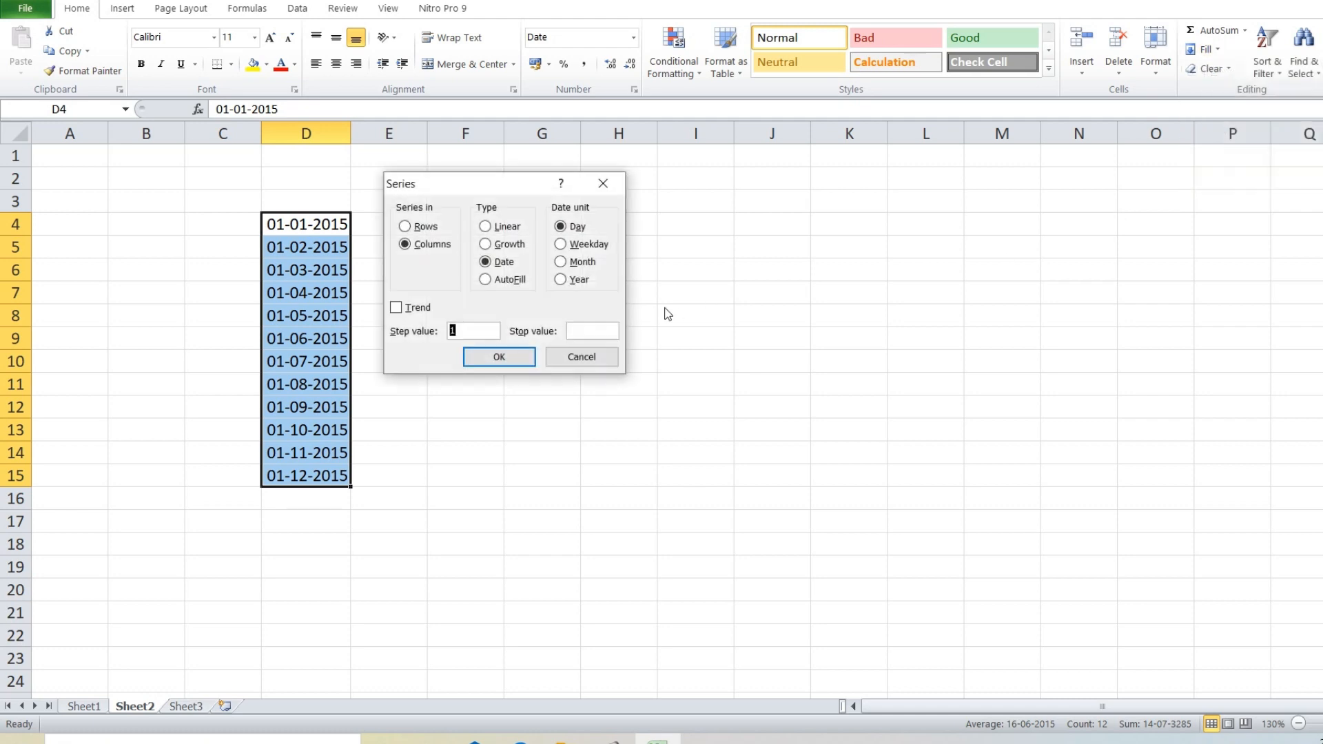
pyautogui.click(572, 283)
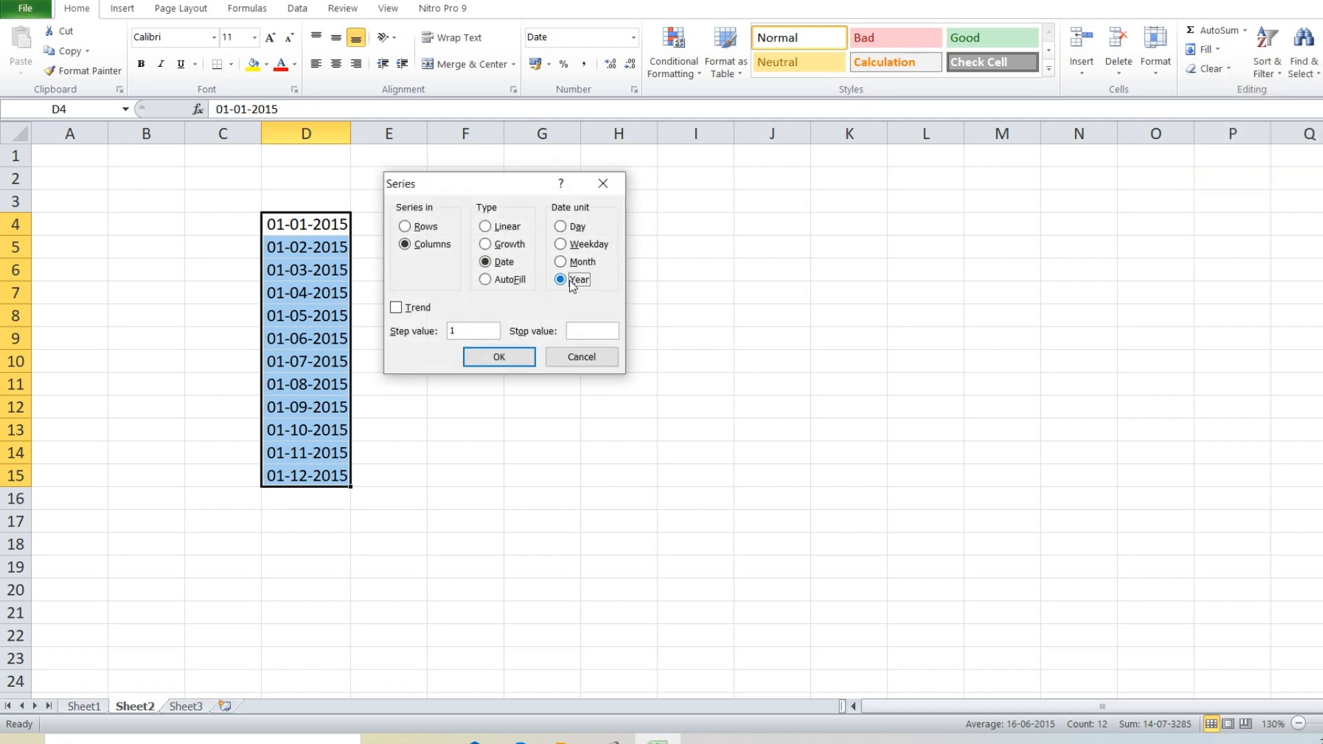
pyautogui.click(497, 357)
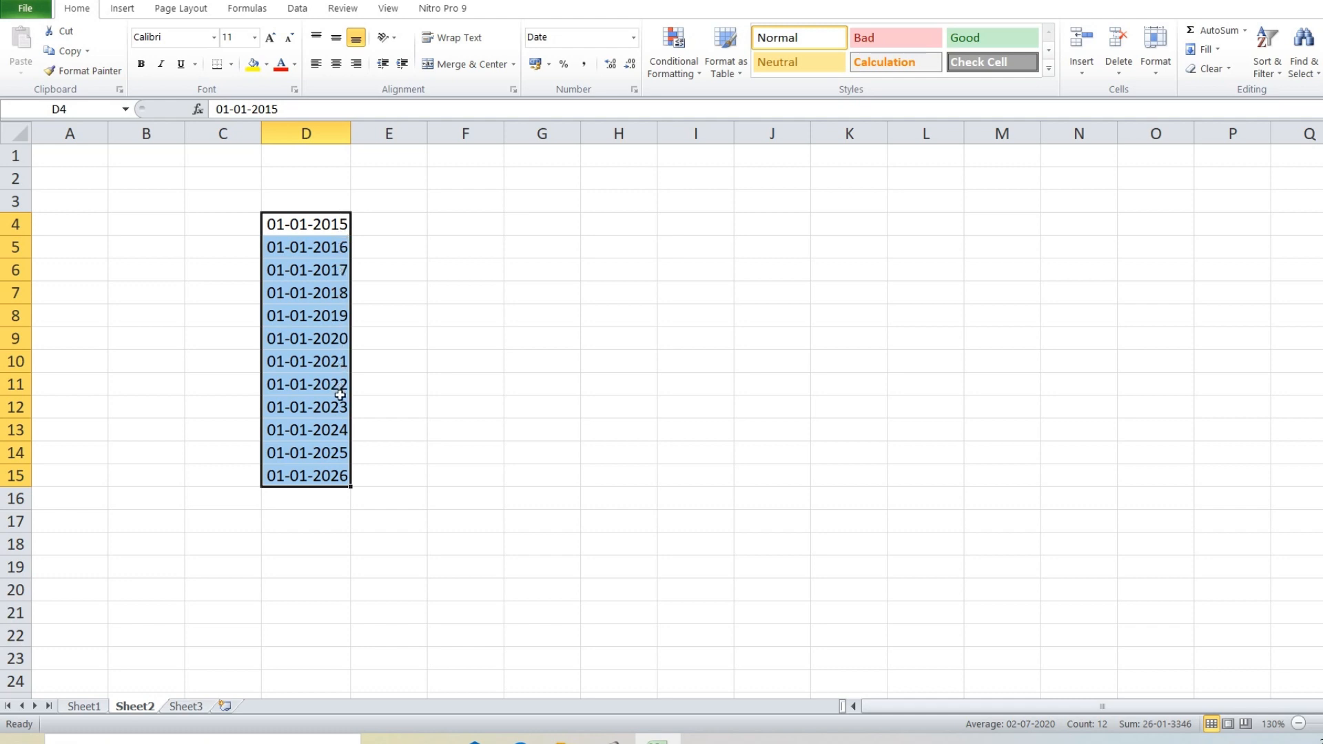
# Step: Undo the yearly date fill and clear all the dates from D4:D15
pyautogui.click(364, 420)
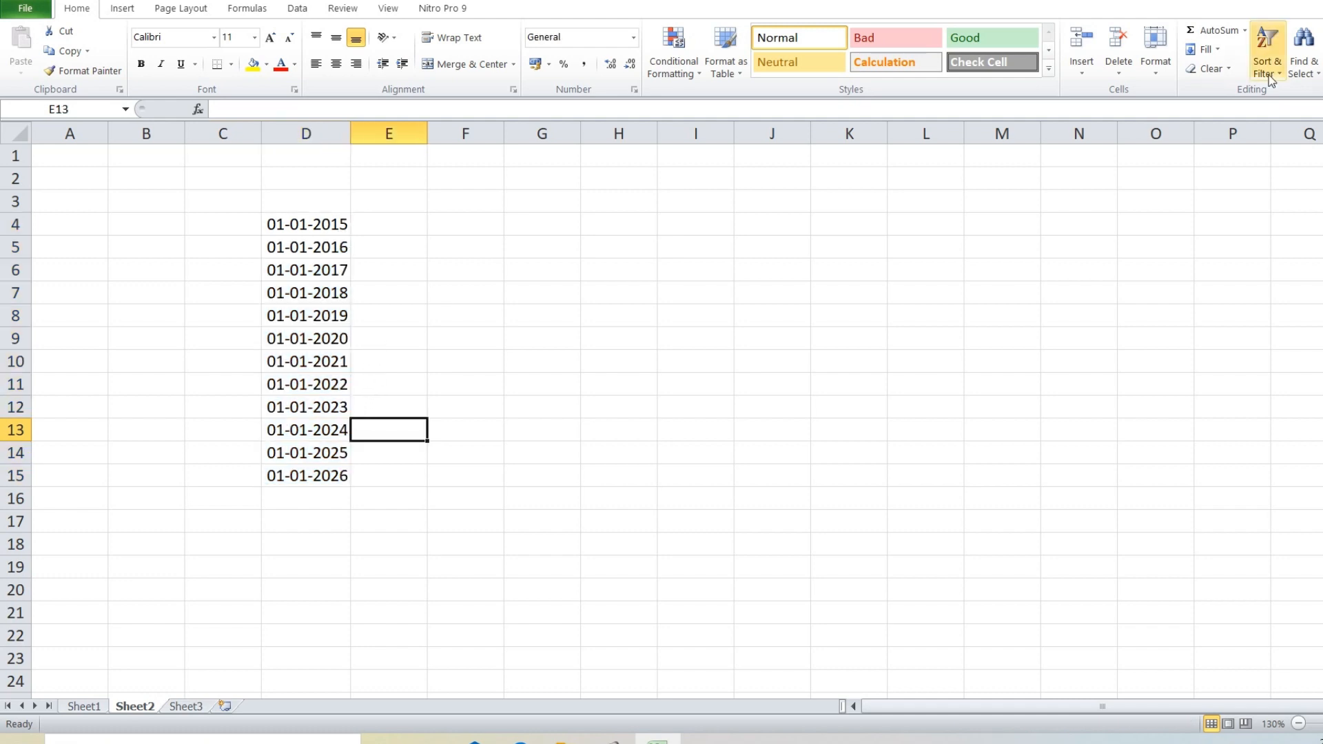
pyautogui.hotkey('ctrl', 'z')
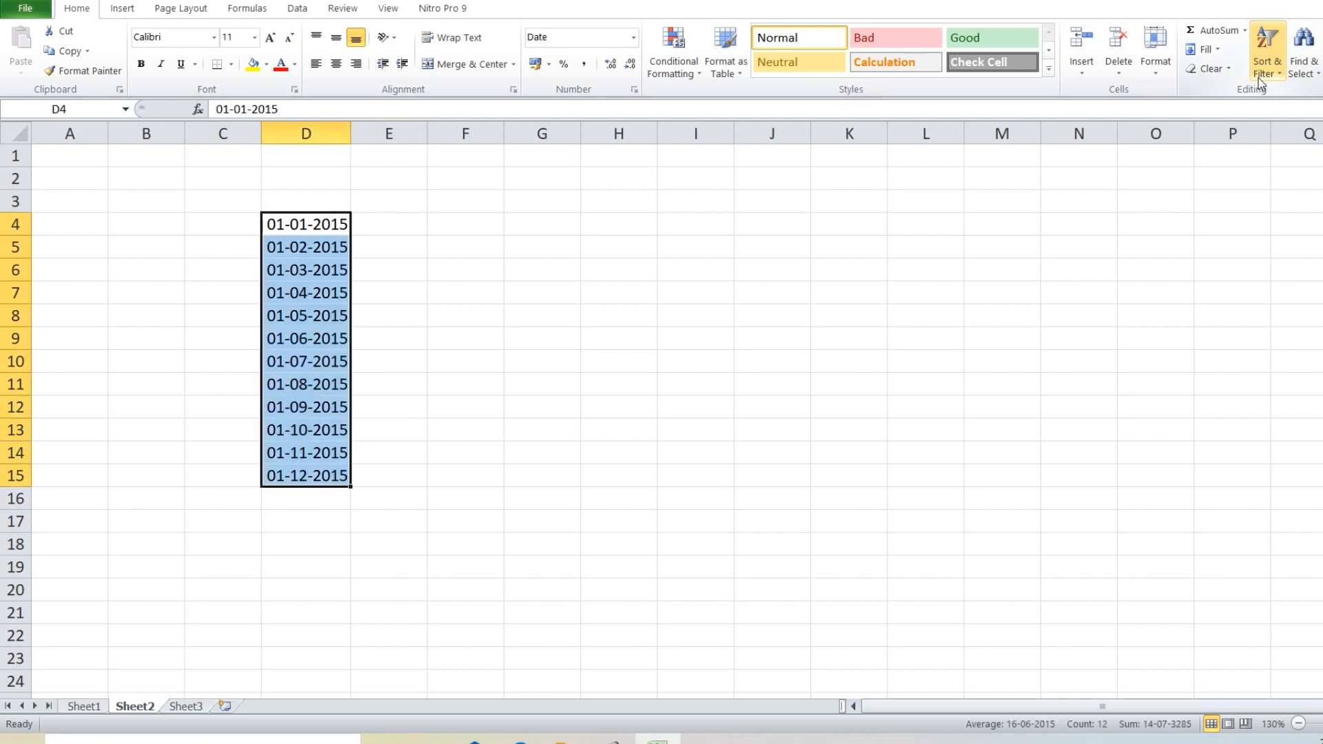
pyautogui.press('Delete')
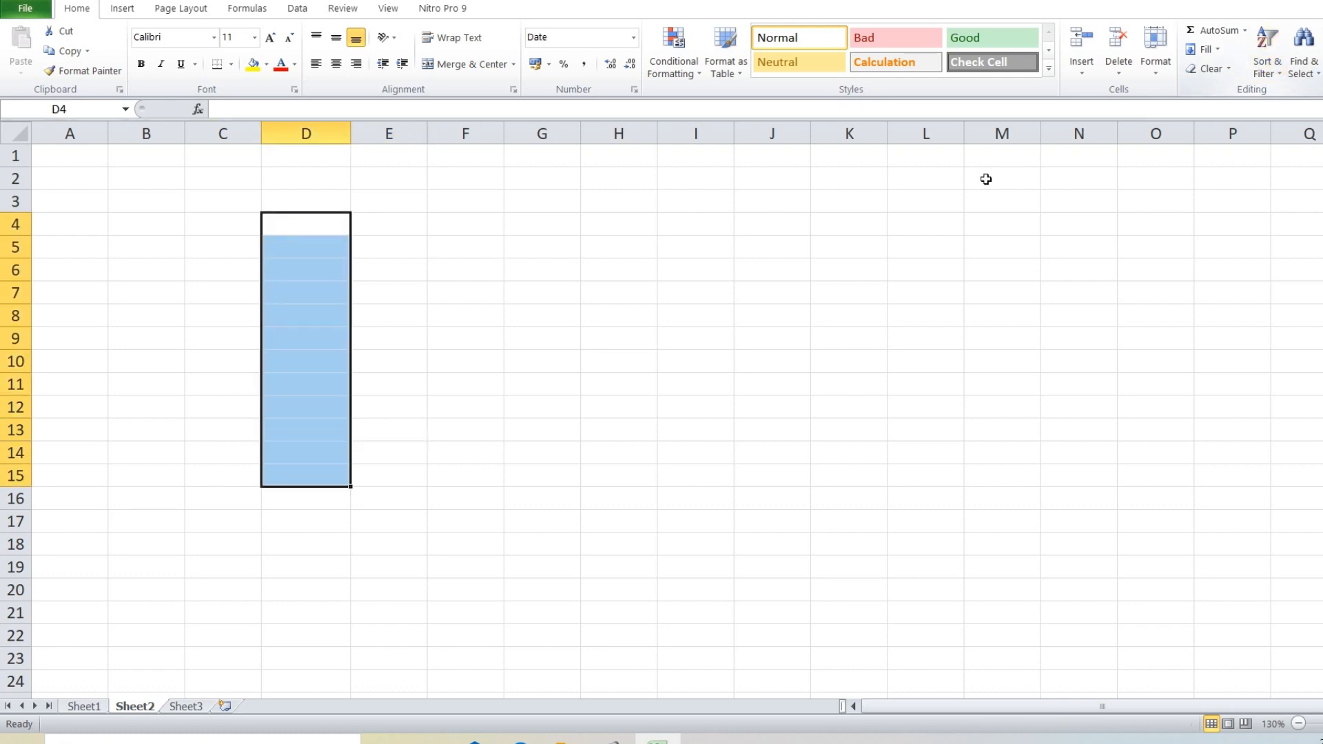
pyautogui.click(406, 246)
pyautogui.click(1205, 49)
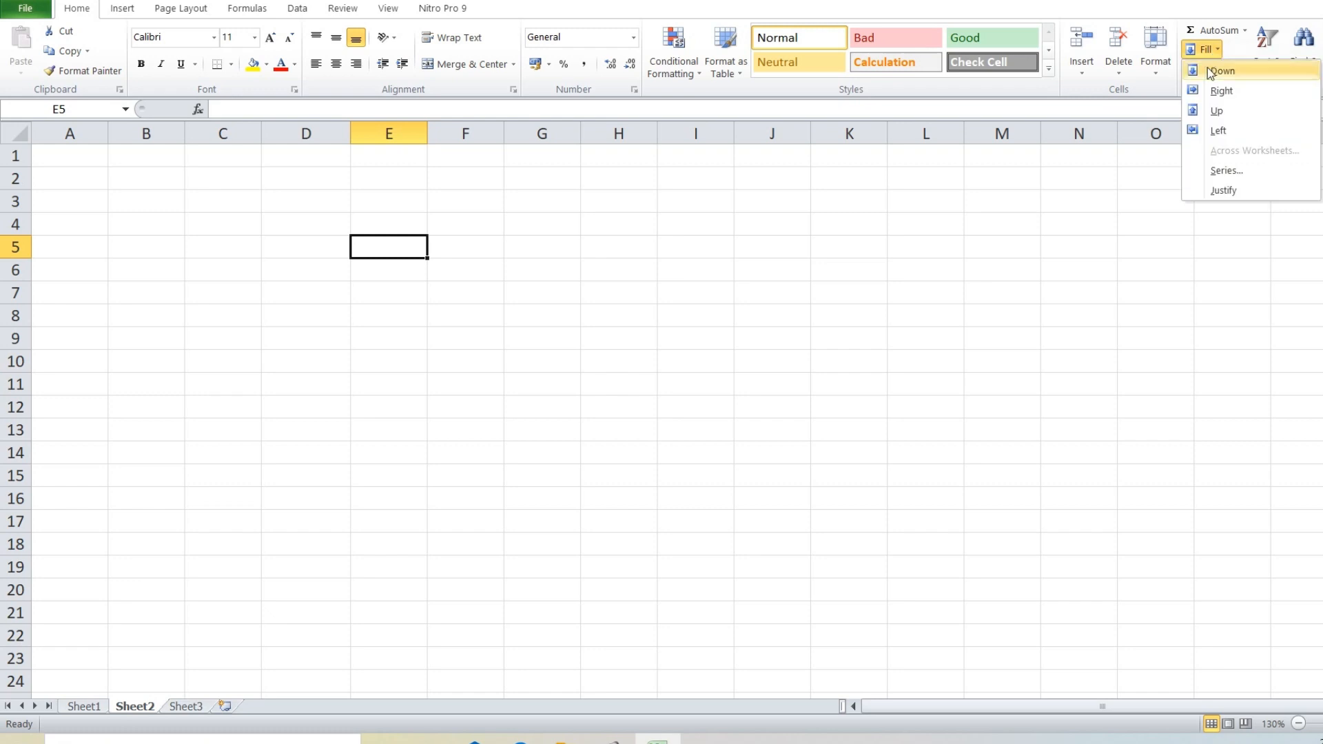
pyautogui.click(1218, 173)
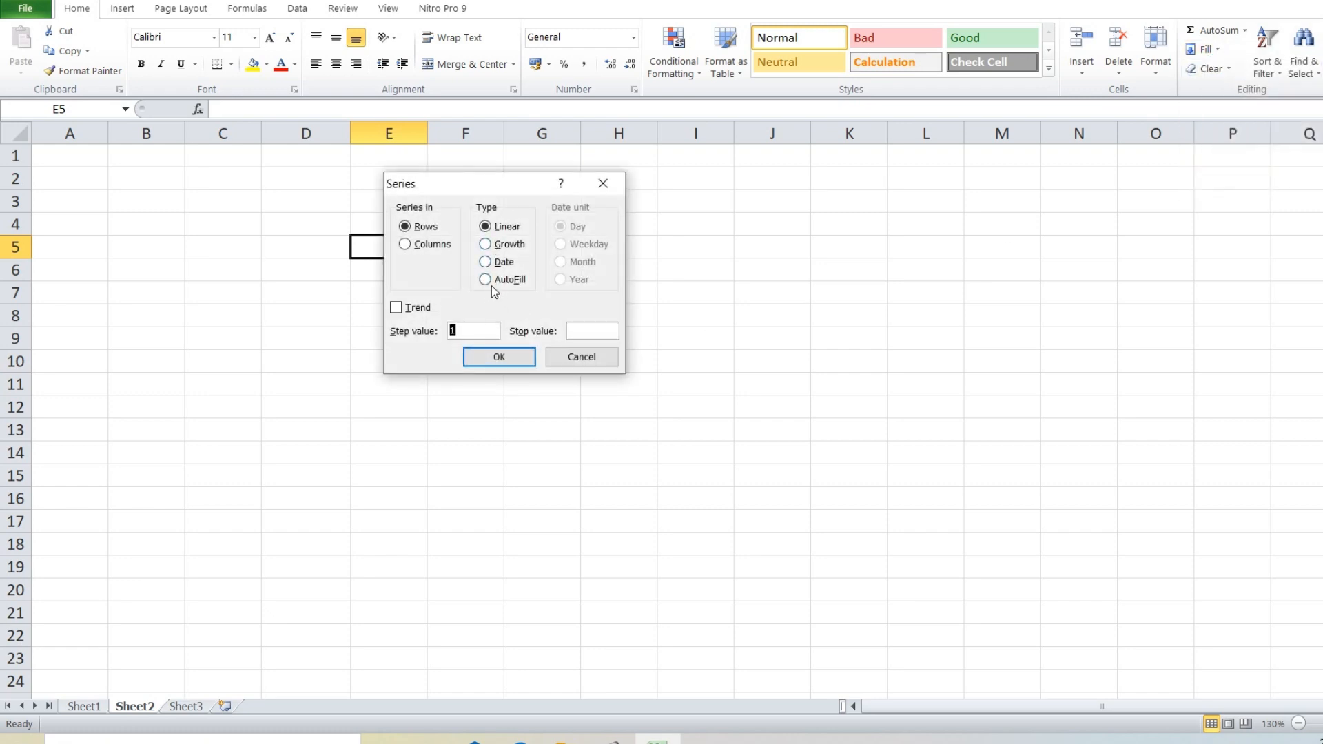
pyautogui.click(605, 358)
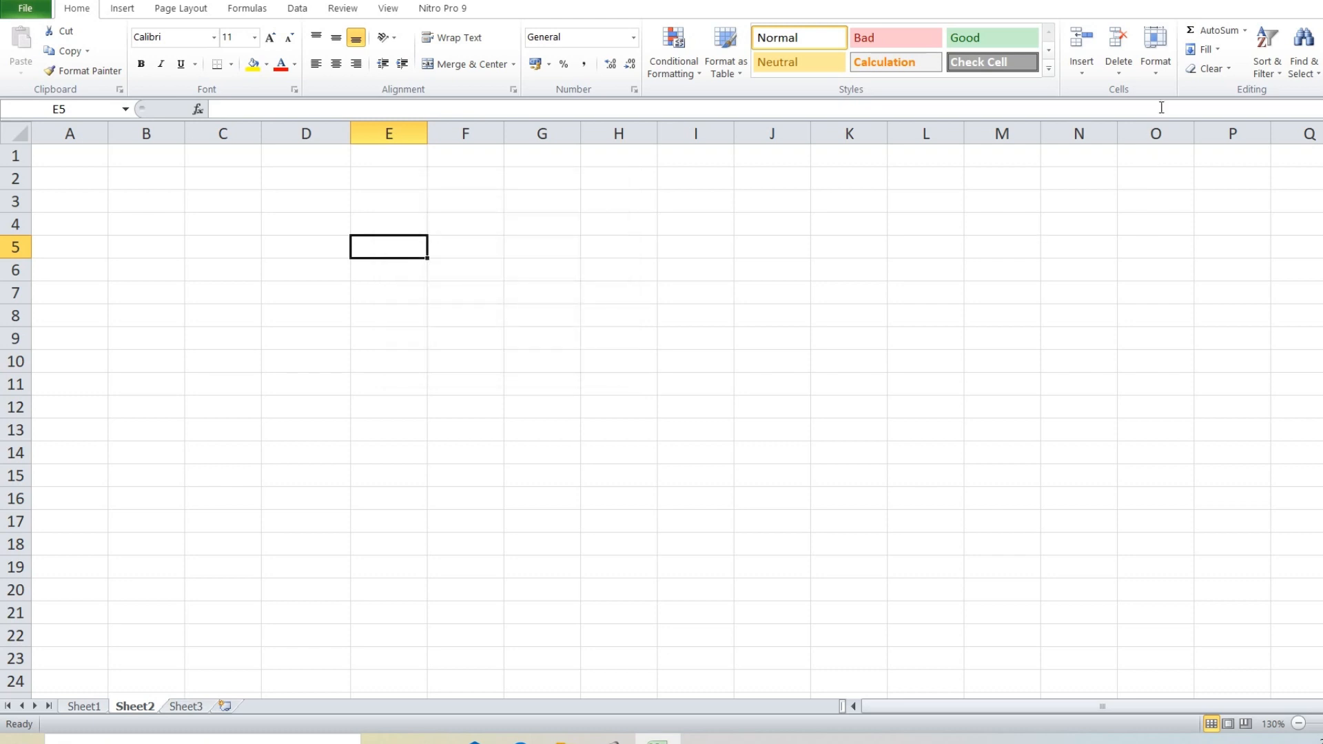
pyautogui.click(1204, 49)
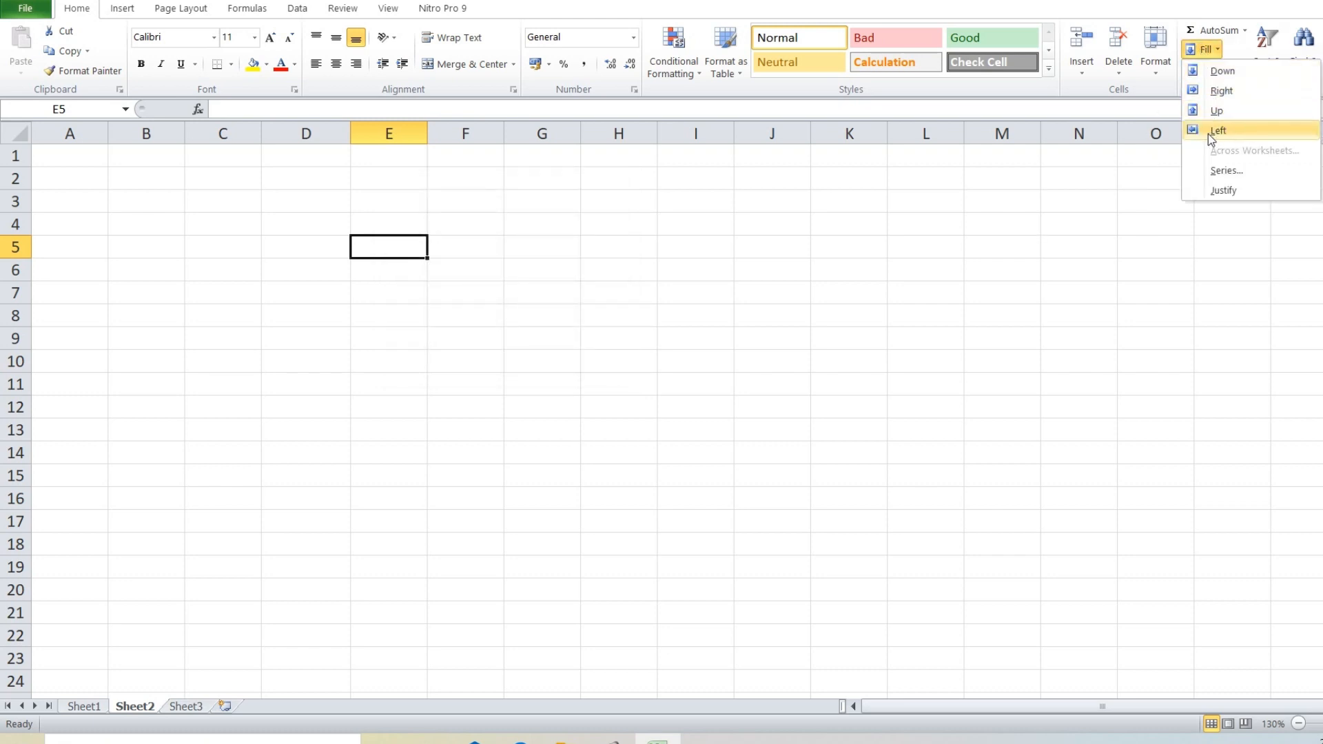
pyautogui.click(1225, 170)
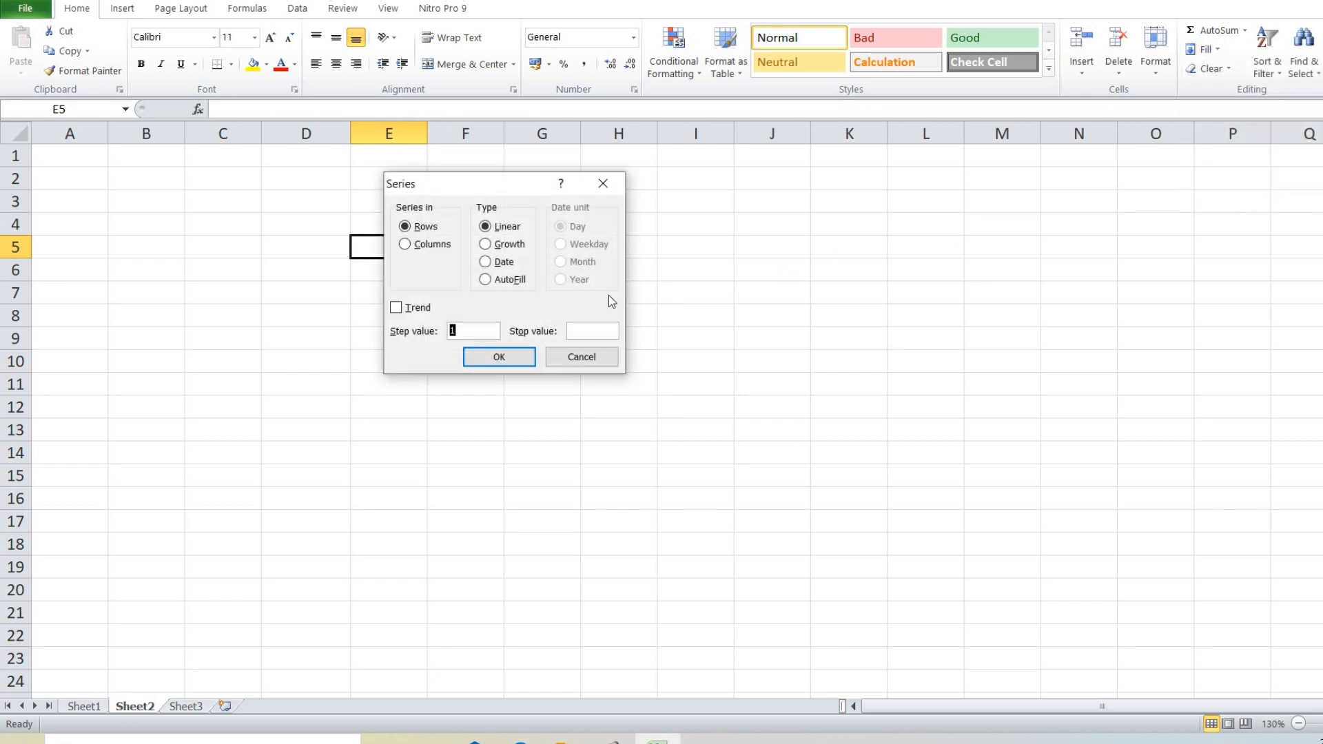
pyautogui.click(582, 356)
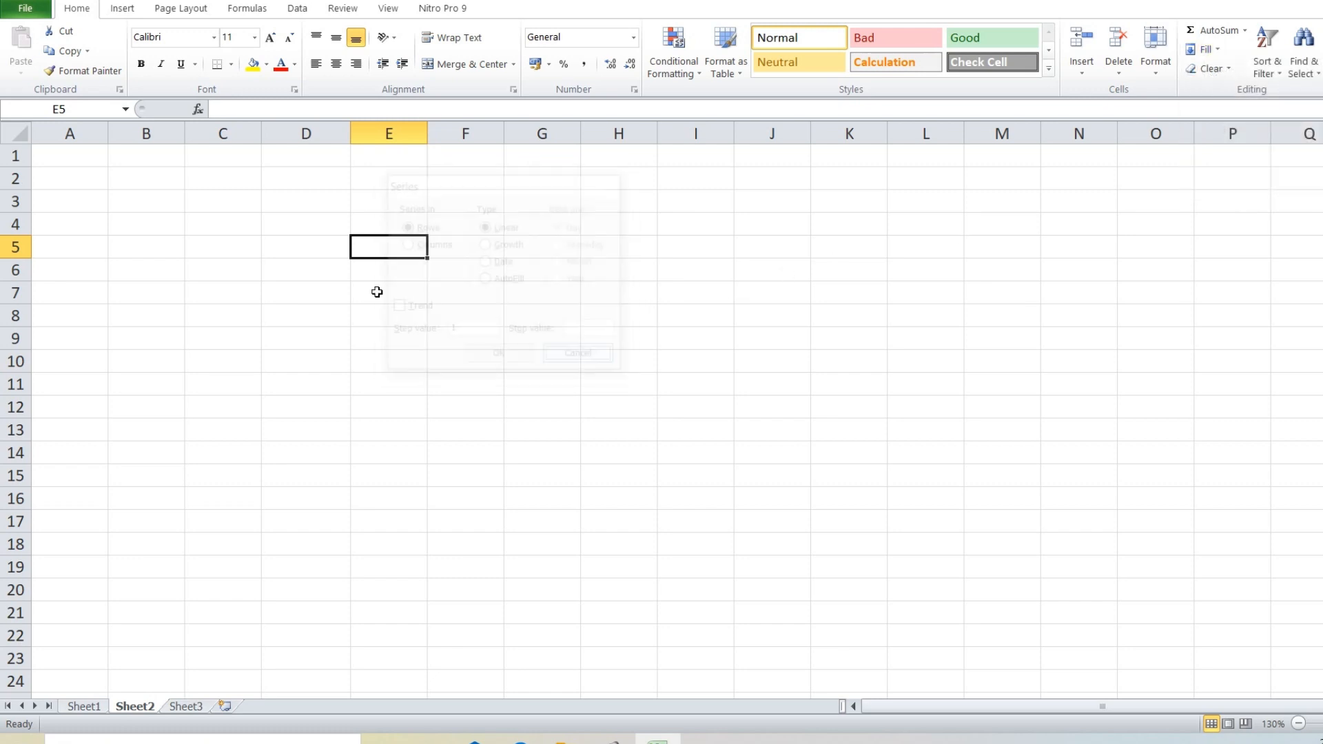
# Step: Enter a short first name in E5 and fill it down through E14 using a column series of type AutoFill
pyautogui.write('ram')
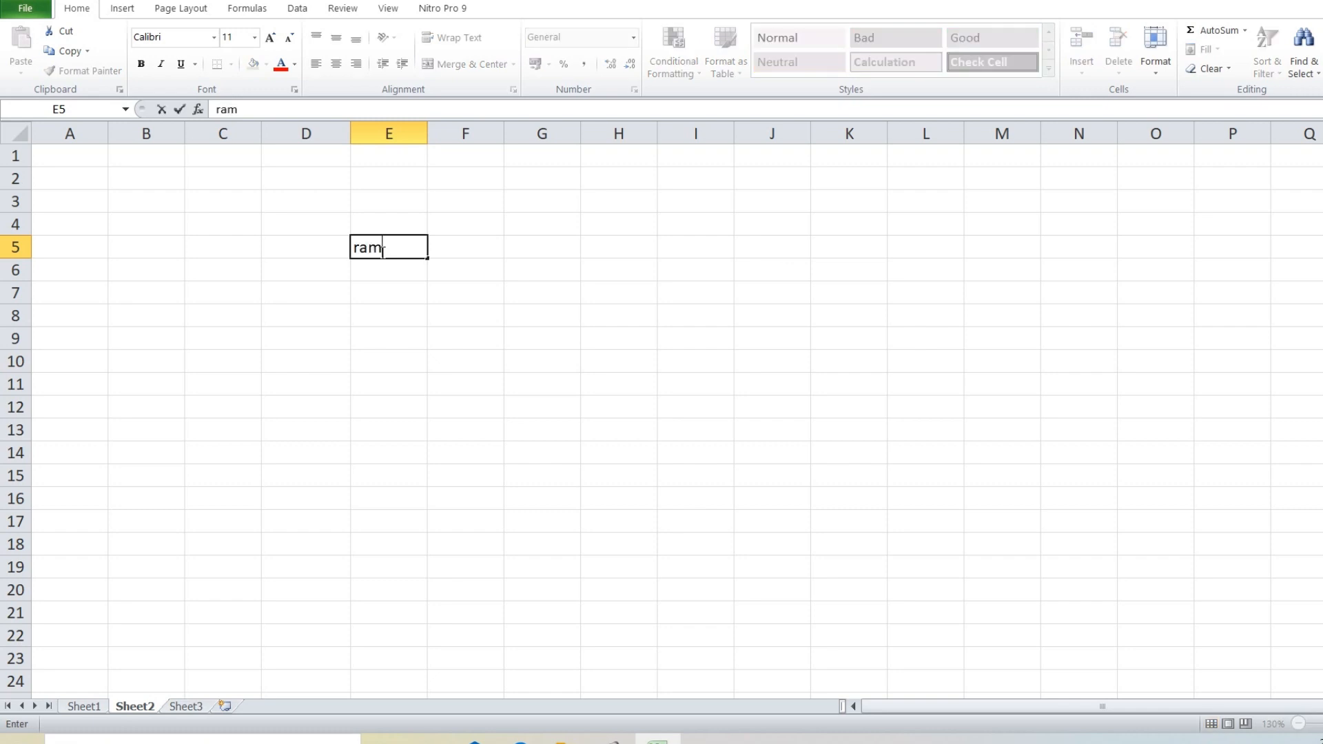
pyautogui.click(369, 358)
pyautogui.moveTo(366, 247); pyautogui.dragTo(380, 448)
pyautogui.click(1204, 49)
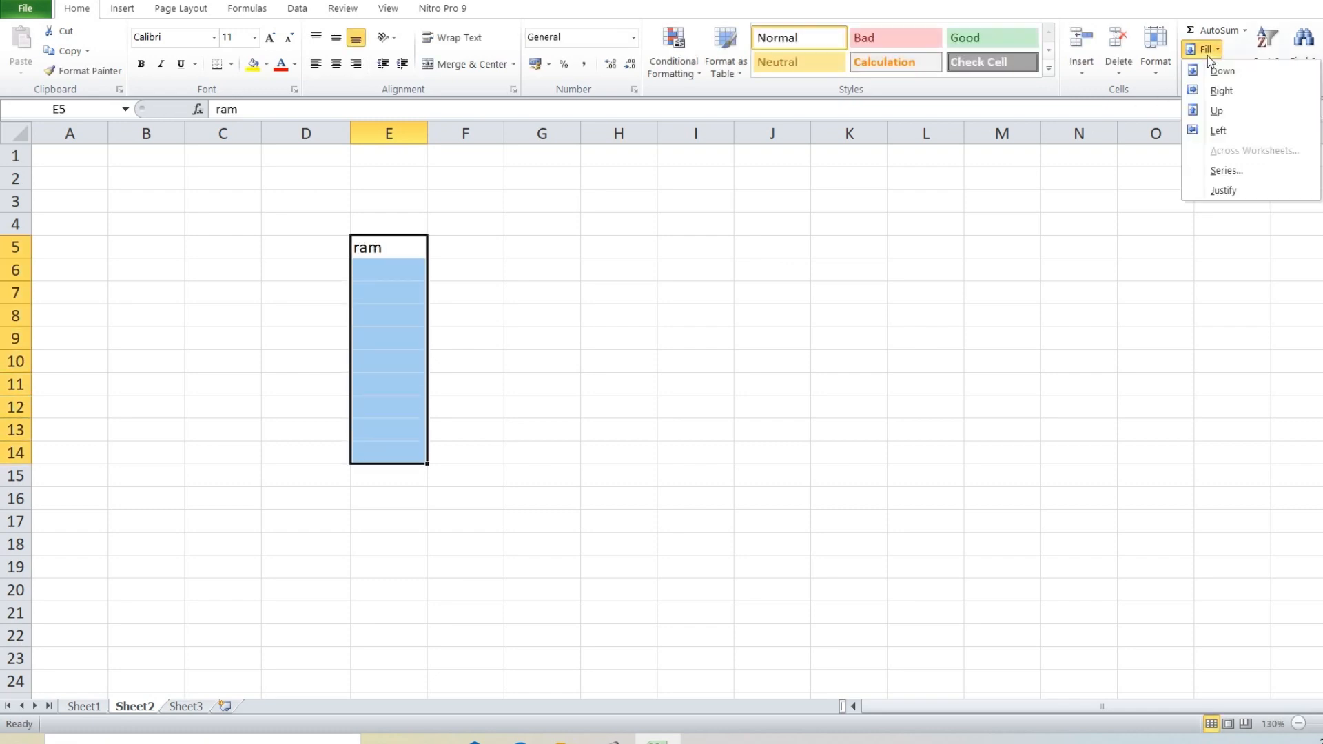
pyautogui.click(1227, 172)
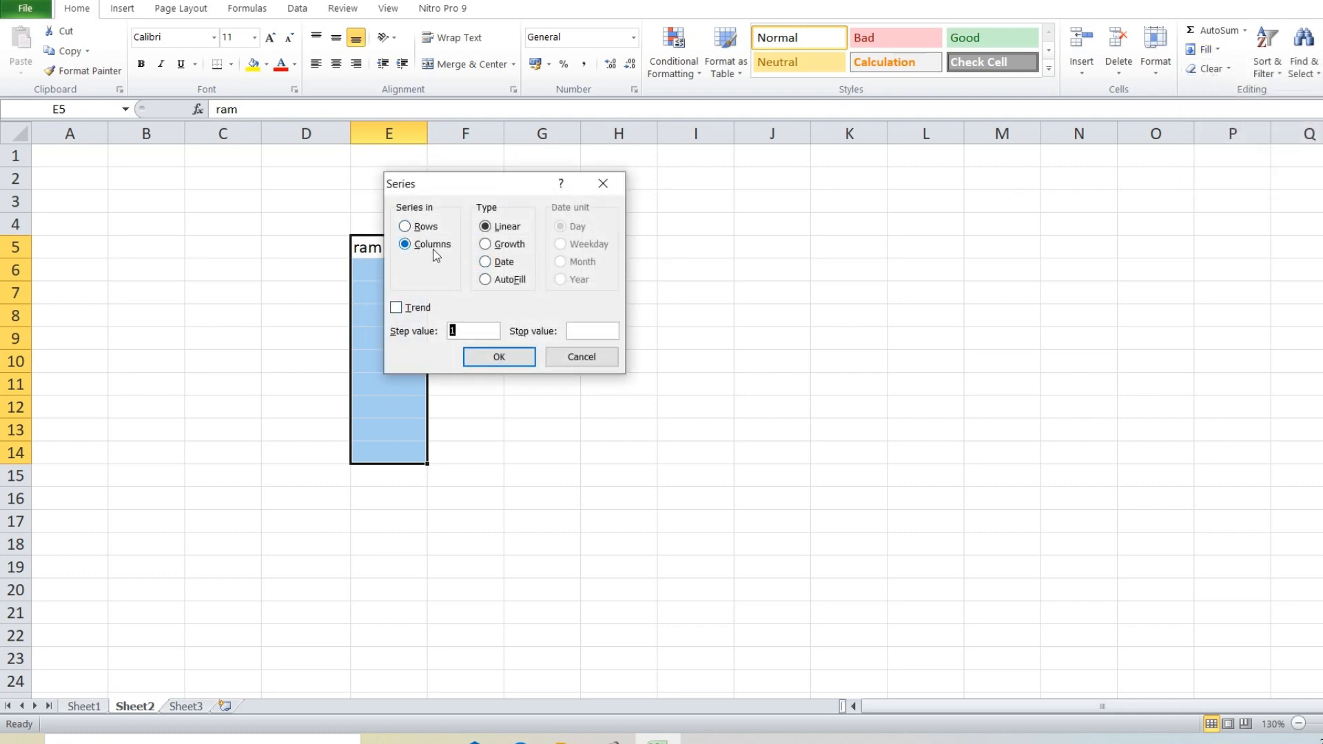
pyautogui.click(491, 282)
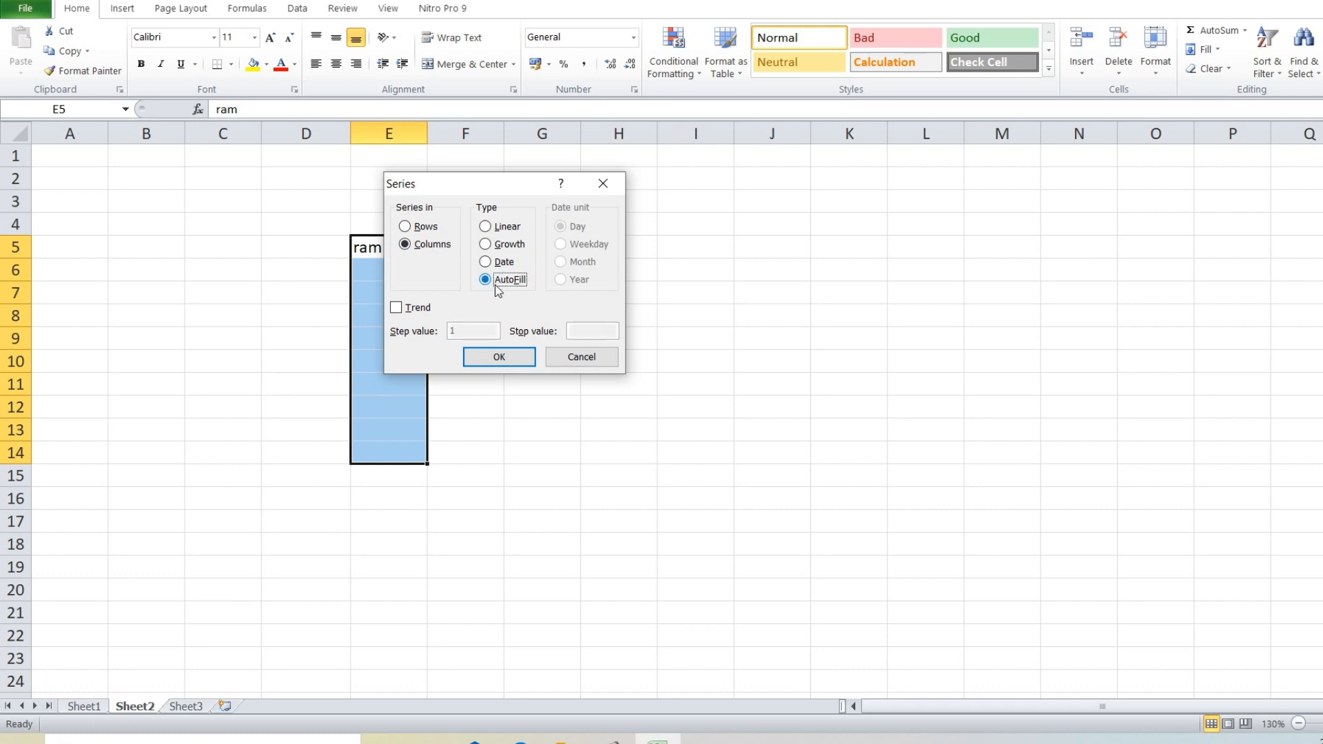
pyautogui.click(499, 357)
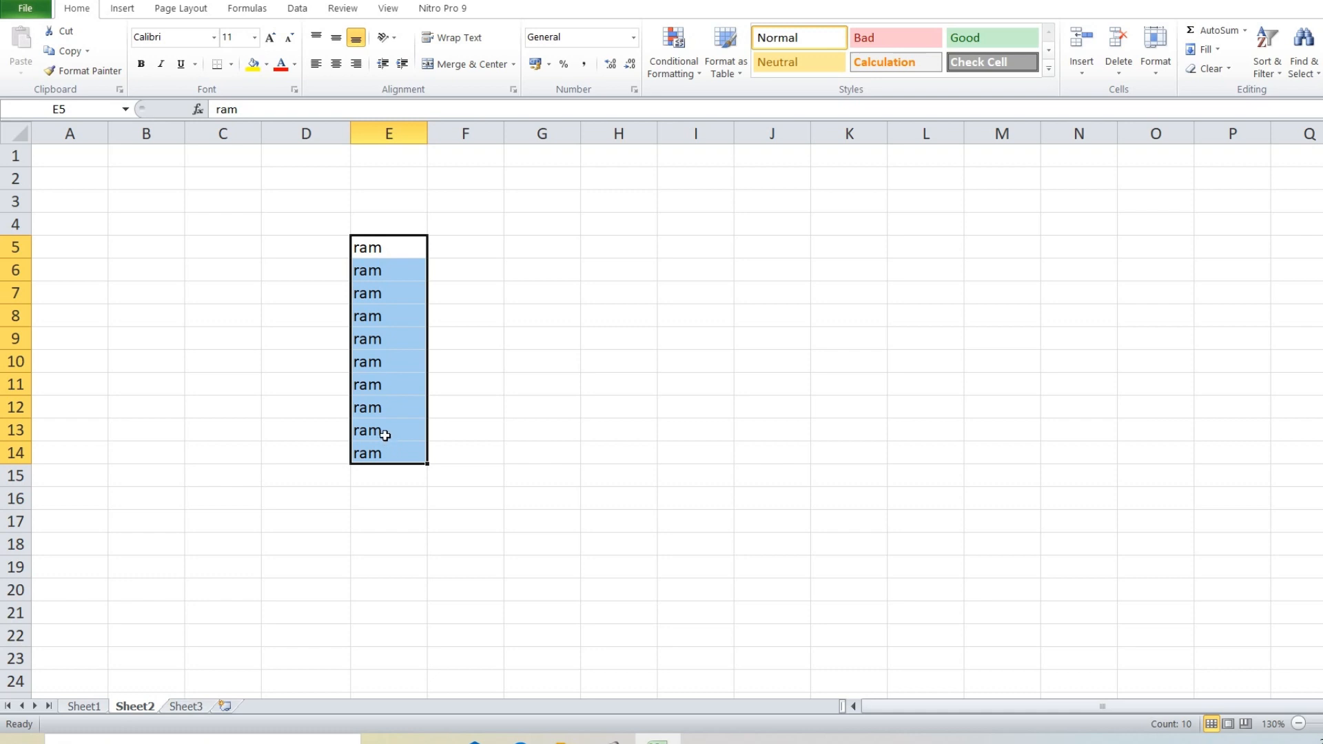
pyautogui.click(399, 347)
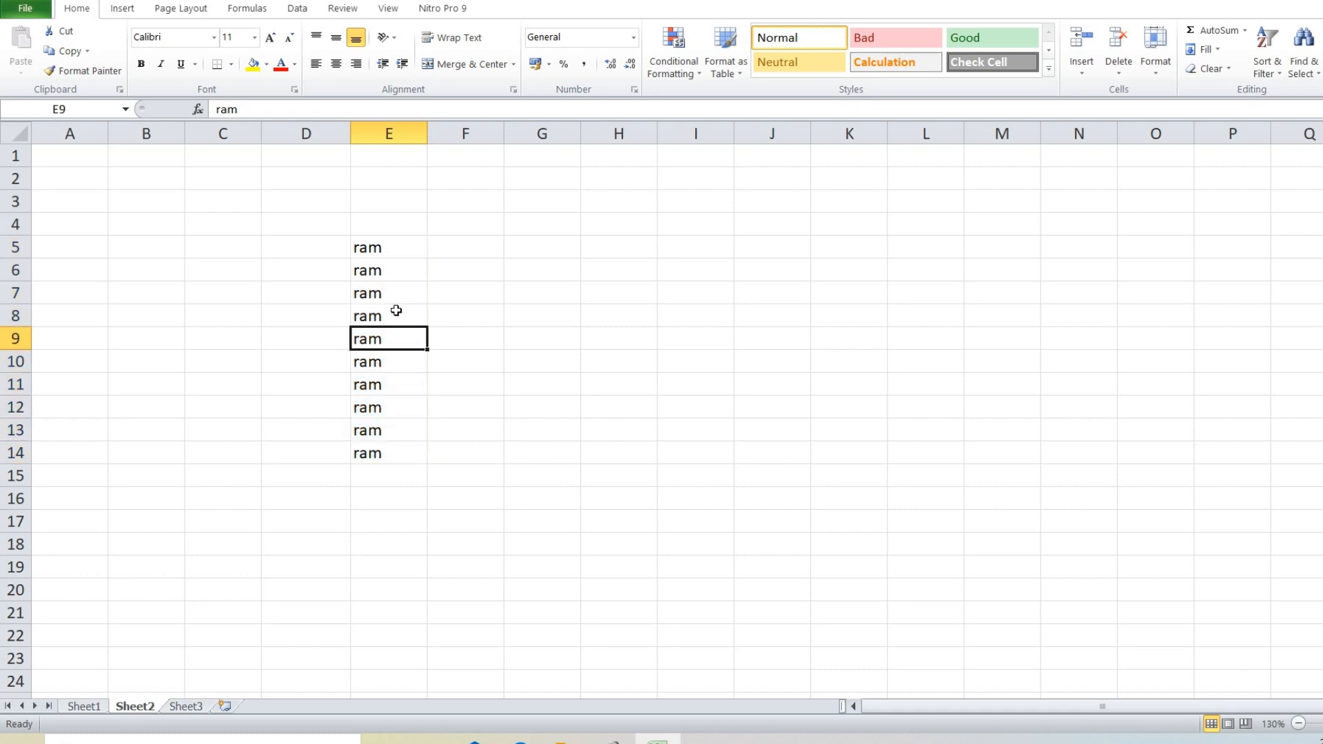
# Step: Clear the repeated names from E5:E14
pyautogui.click(1214, 51)
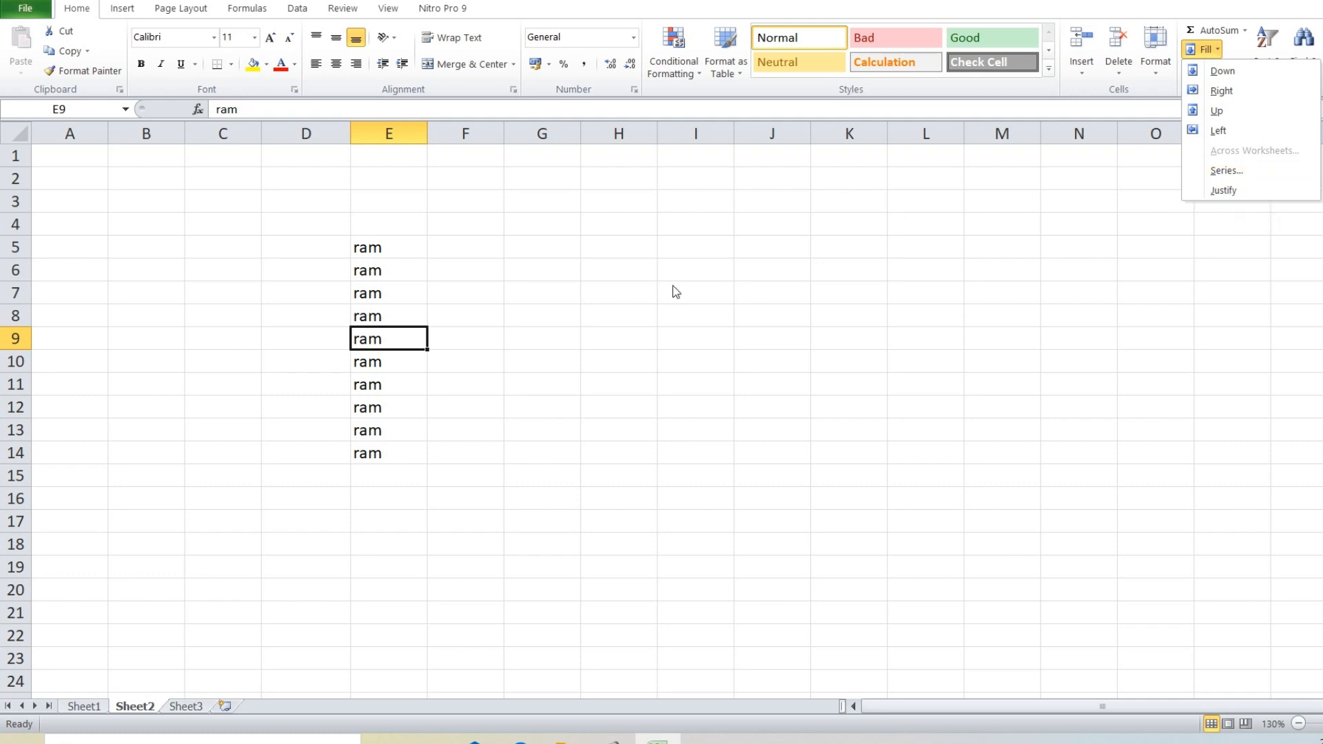
pyautogui.moveTo(303, 249); pyautogui.dragTo(419, 322)
pyautogui.press('Delete')
pyautogui.press('BackSpace')
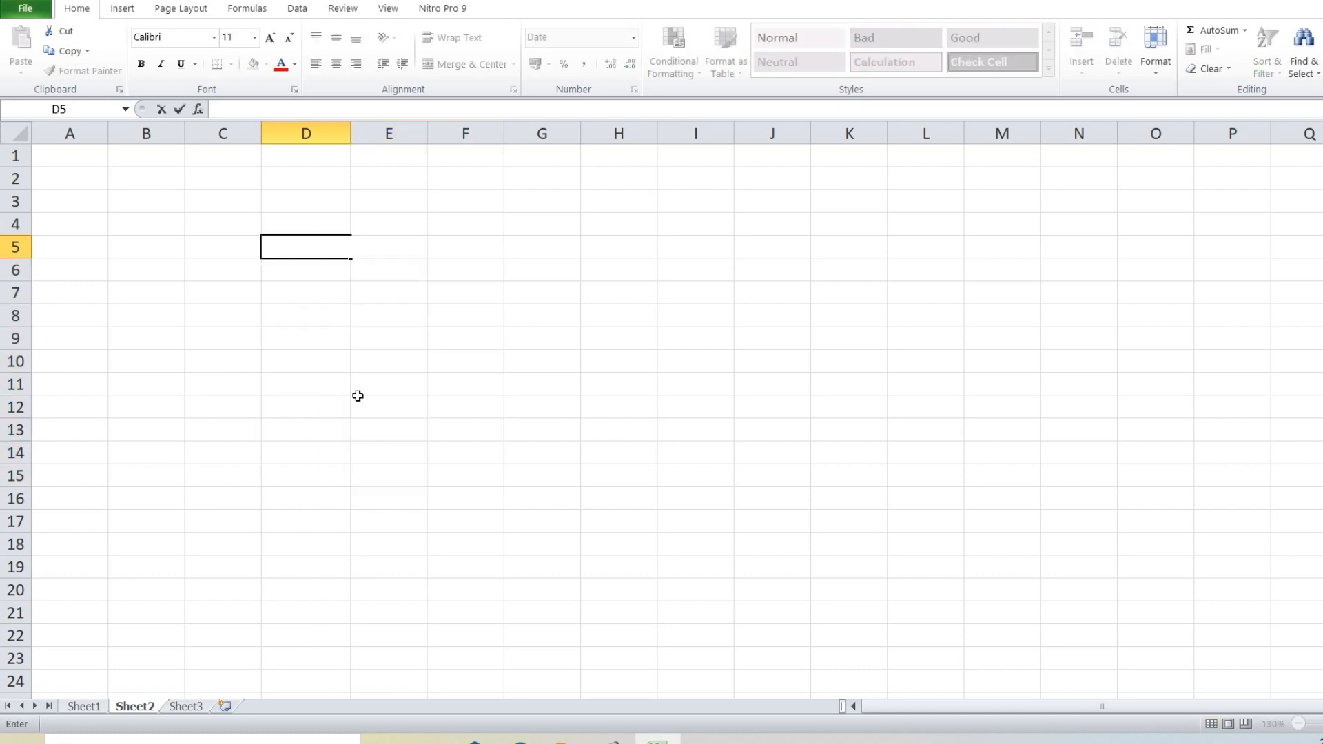
pyautogui.click(358, 398)
# Step: Enter the text WELCOME TO NKS TECHNO in cell D5
pyautogui.click(294, 251)
pyautogui.write('WELCOME TO NKS')
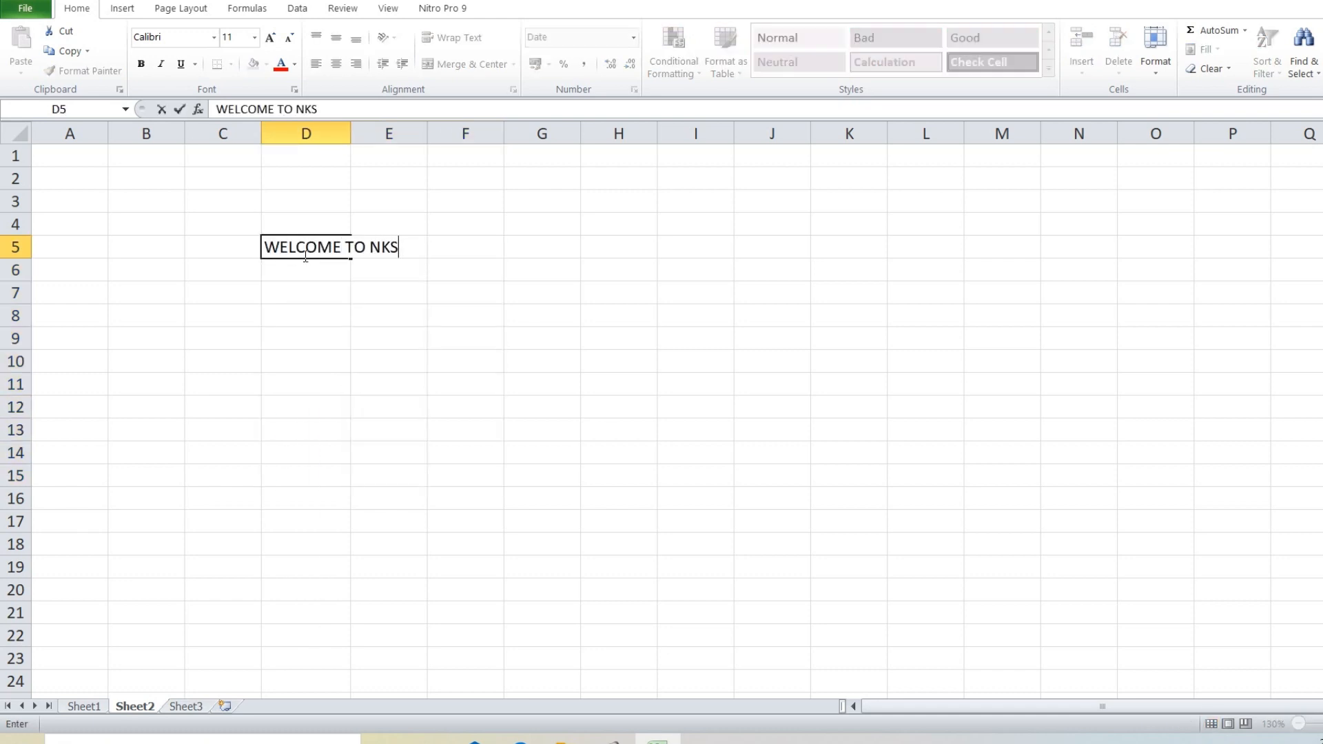
pyautogui.write(' TECHNO')
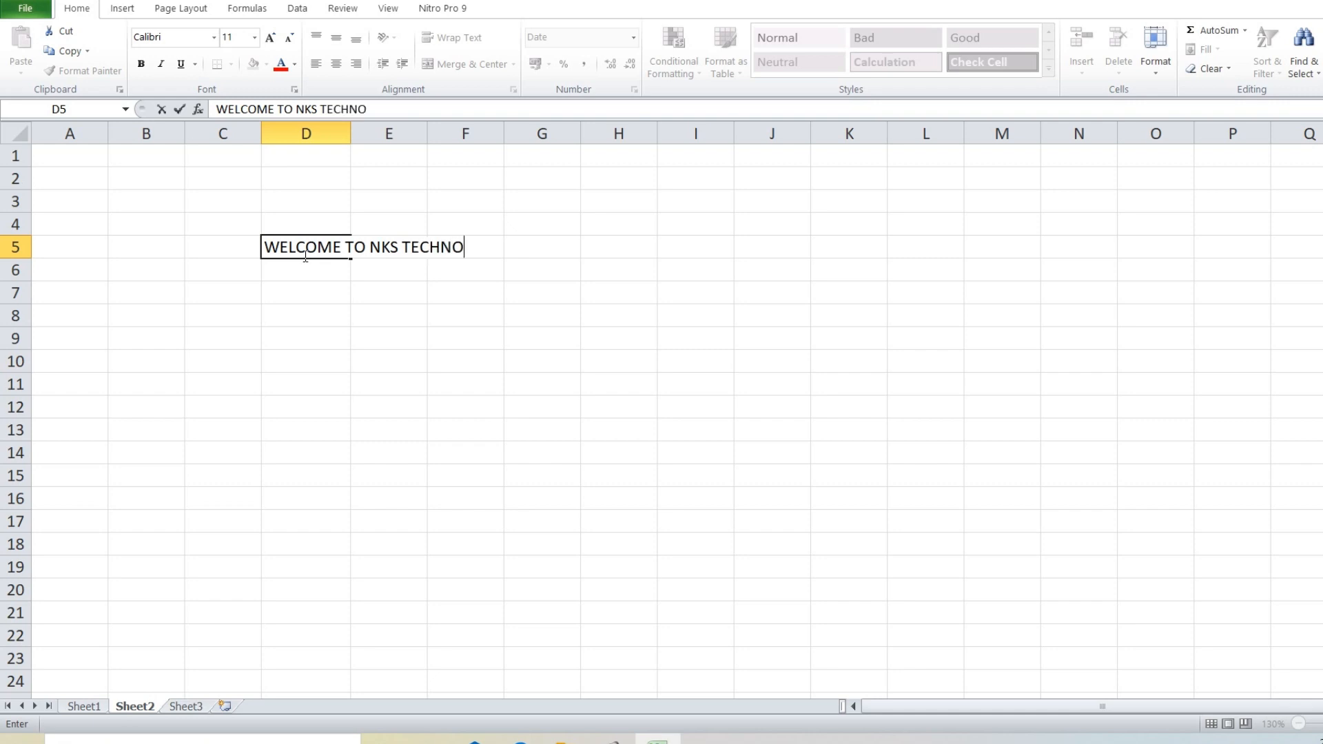
pyautogui.press('Return')
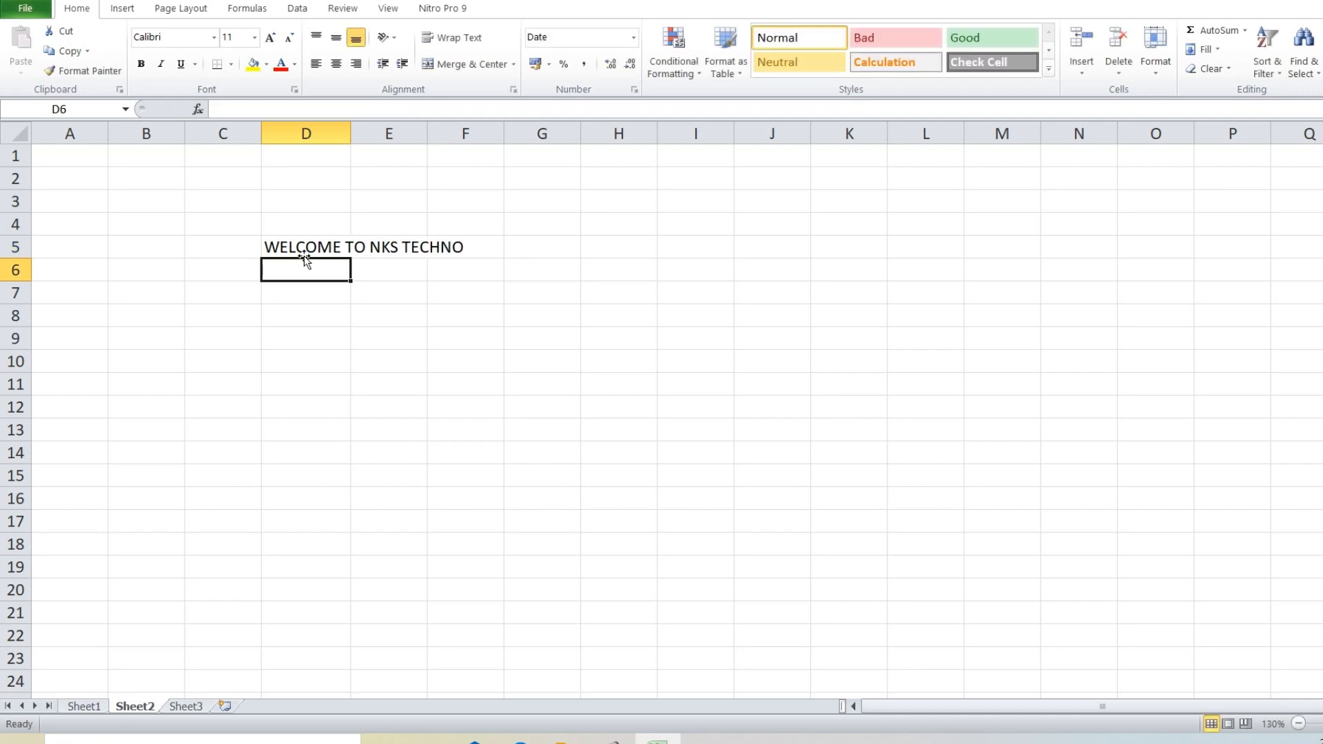
# Step: Justify the text in D5 to the column width with Fill Justify, allowing it to extend into the cells below
pyautogui.click(345, 252)
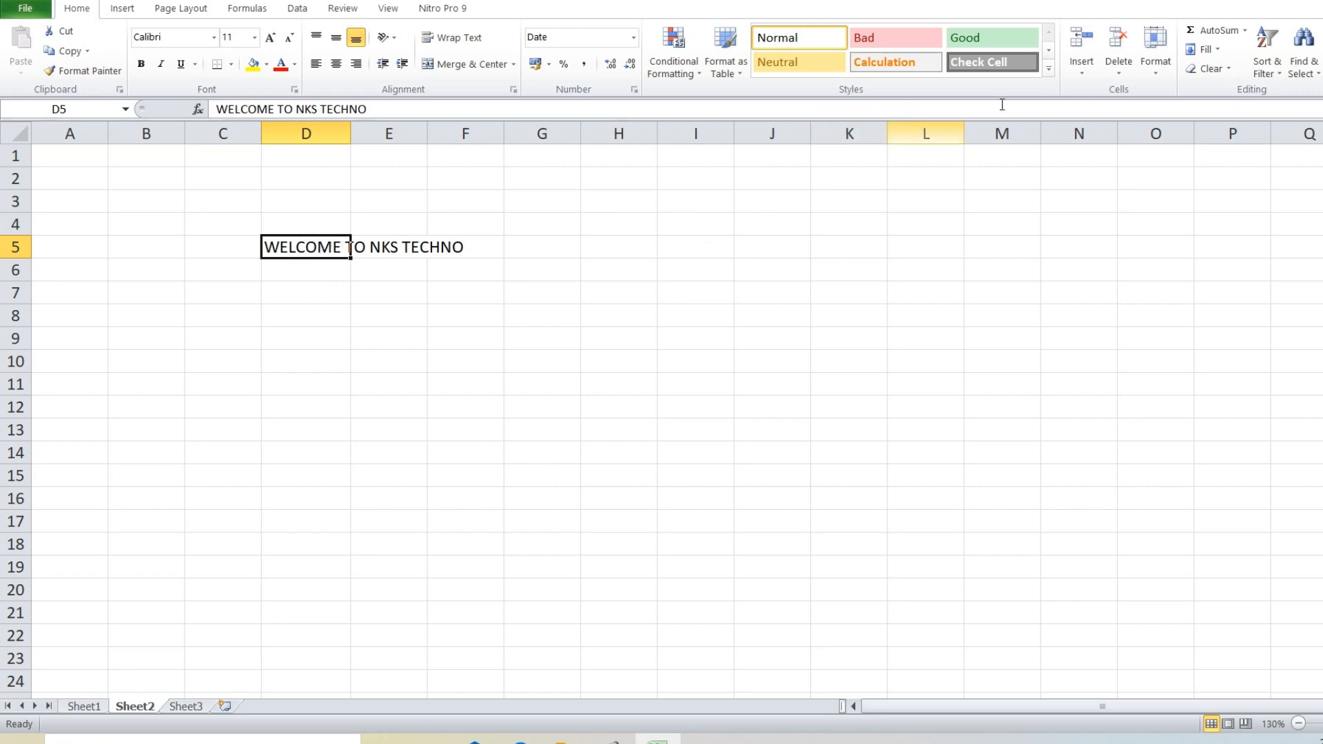
pyautogui.click(1205, 50)
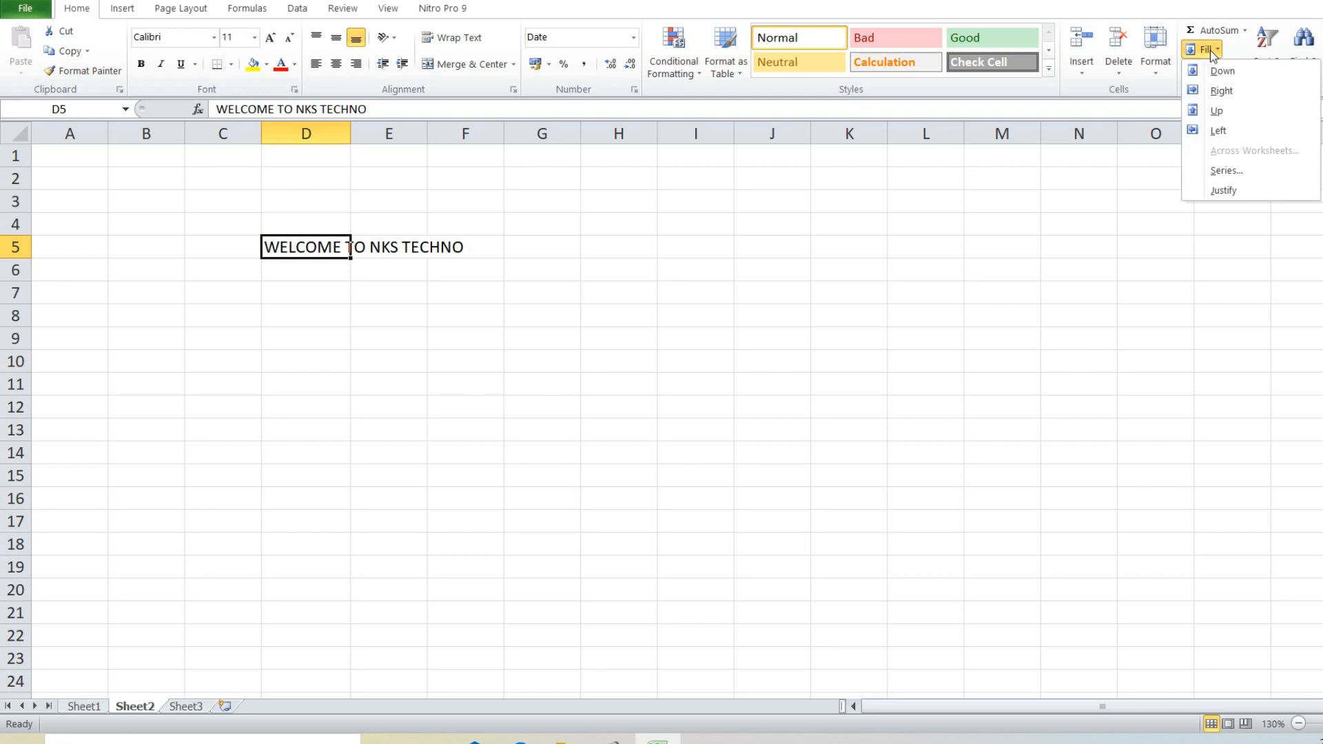
pyautogui.click(1229, 192)
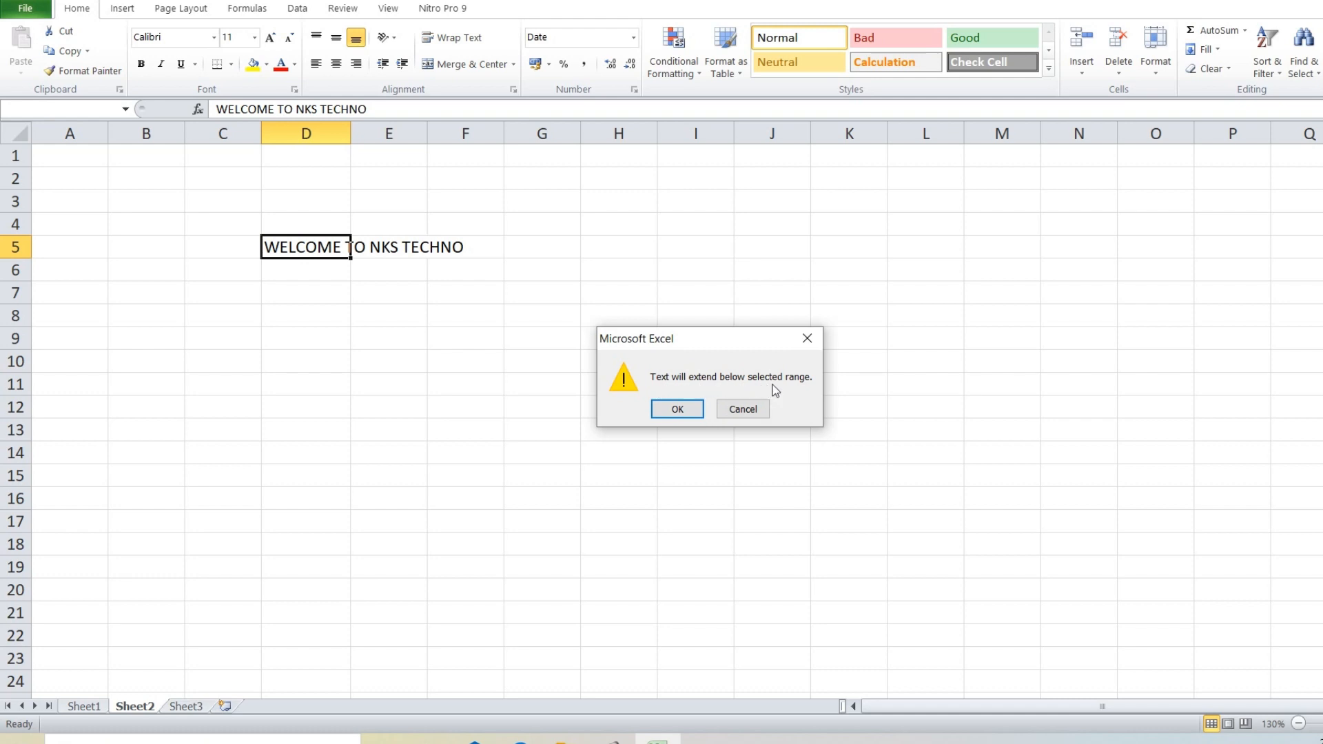
pyautogui.click(687, 413)
pyautogui.click(344, 356)
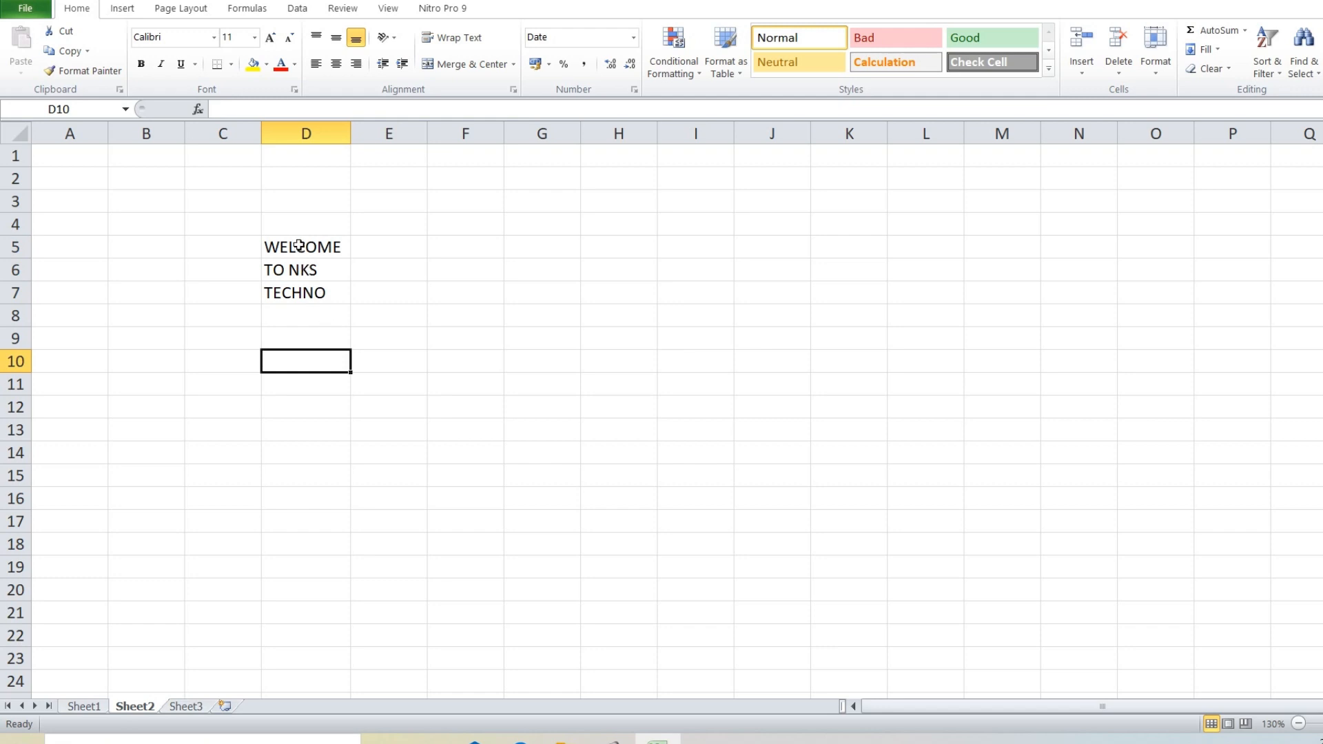
# Step: Examine how the justified text is distributed across cells D5 to D7
pyautogui.click(308, 270)
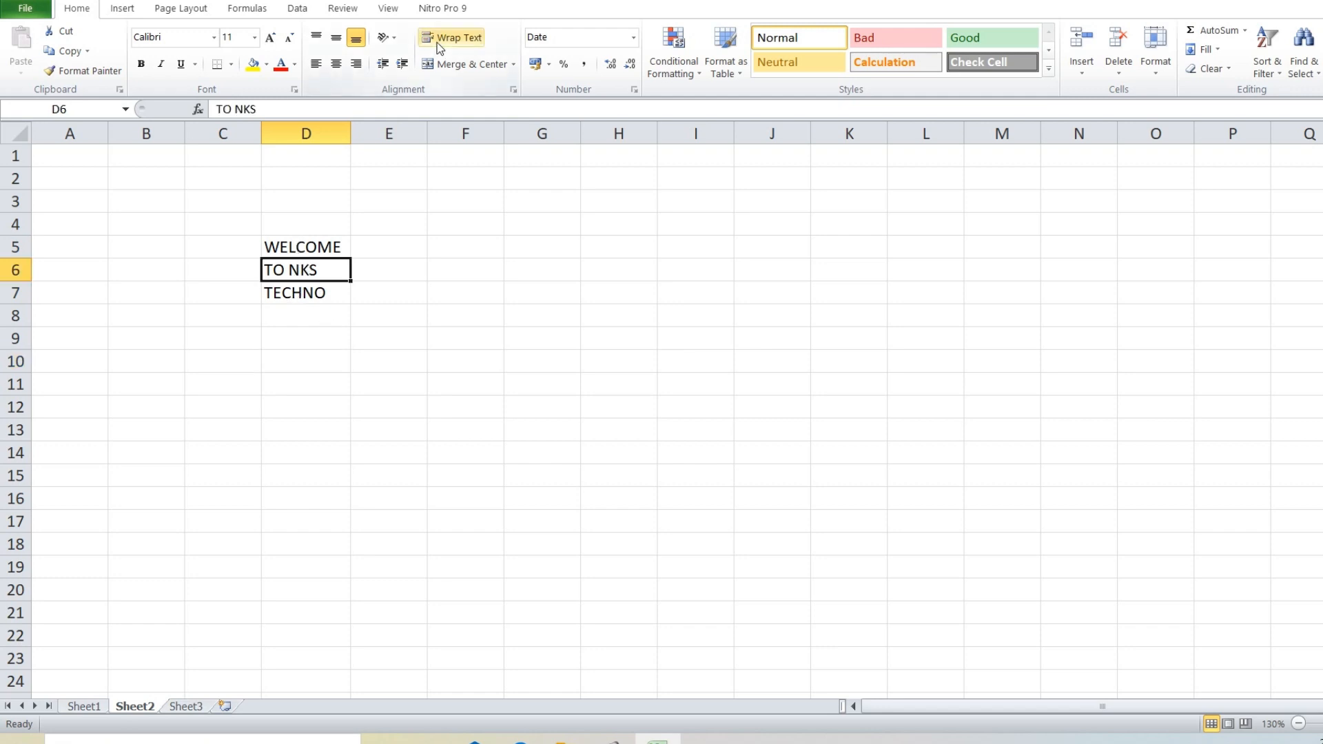
pyautogui.click(286, 249)
pyautogui.click(285, 272)
pyautogui.click(285, 292)
pyautogui.click(286, 270)
pyautogui.click(285, 246)
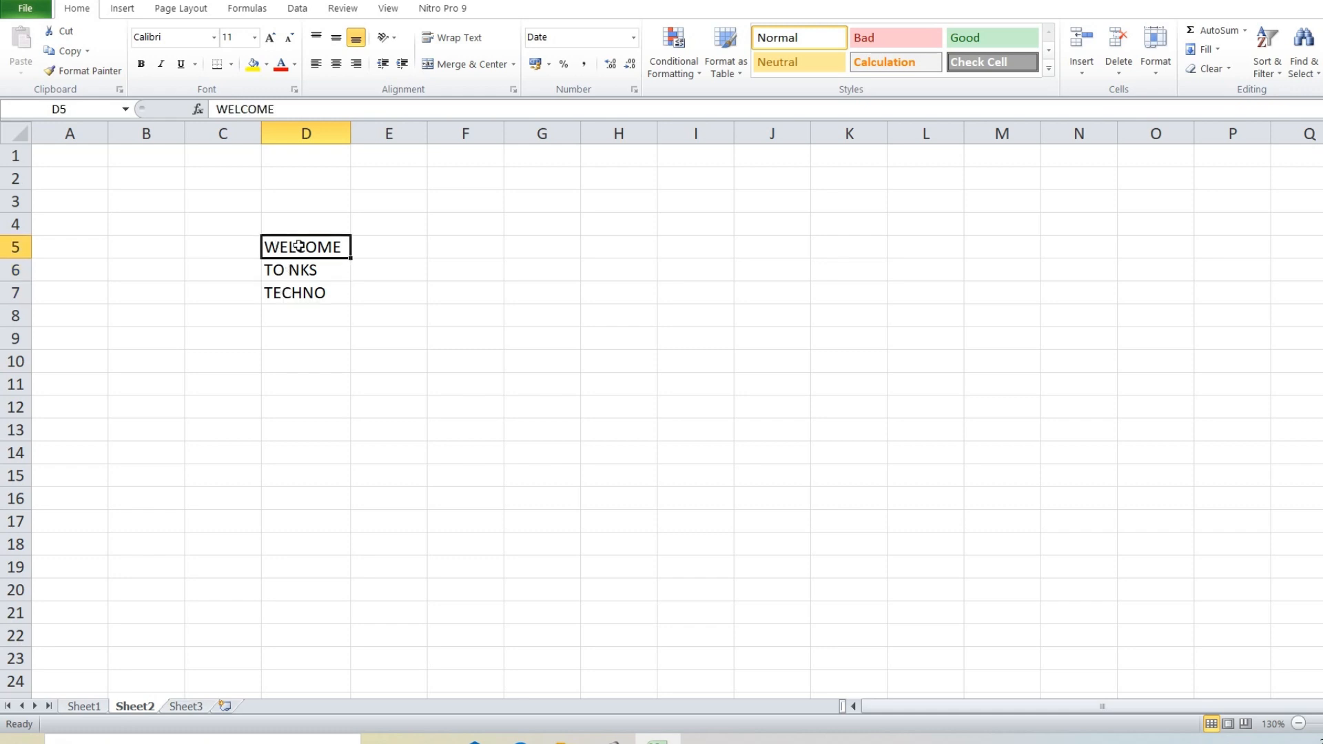
pyautogui.moveTo(293, 248); pyautogui.dragTo(296, 293)
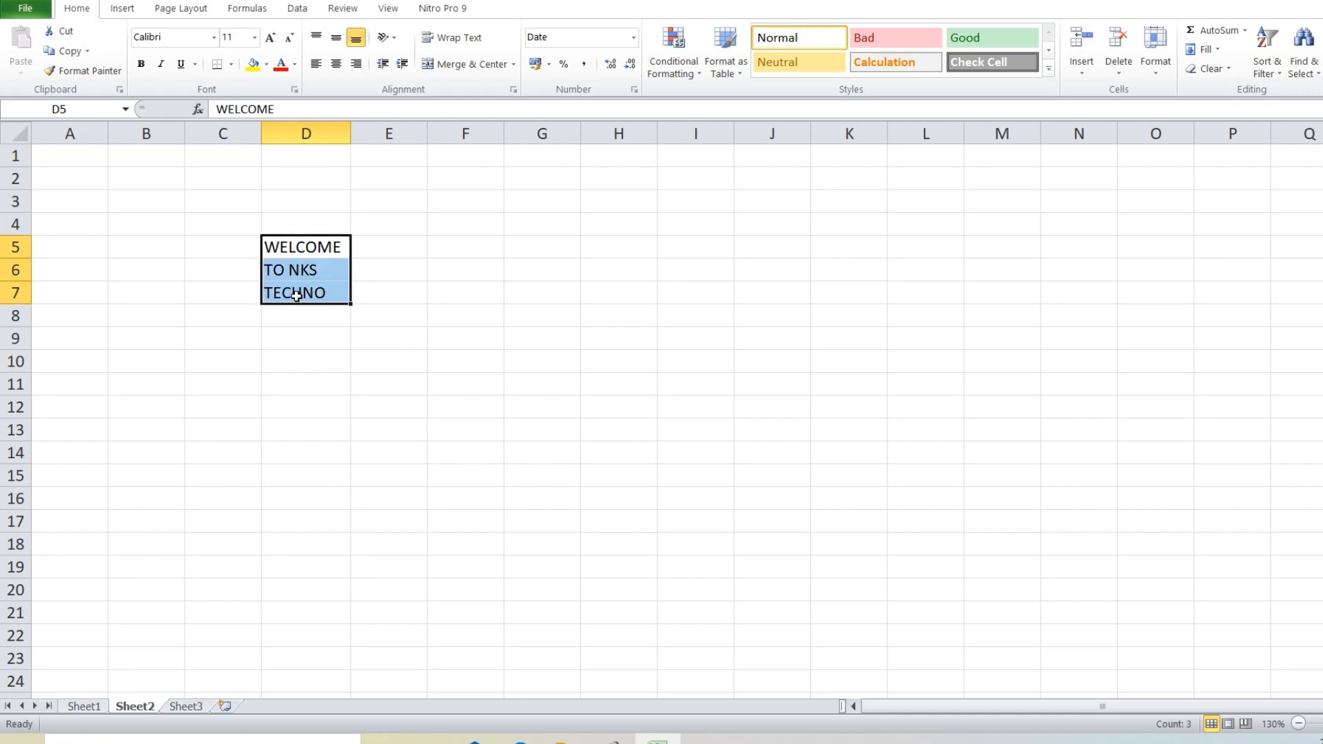
pyautogui.click(295, 293)
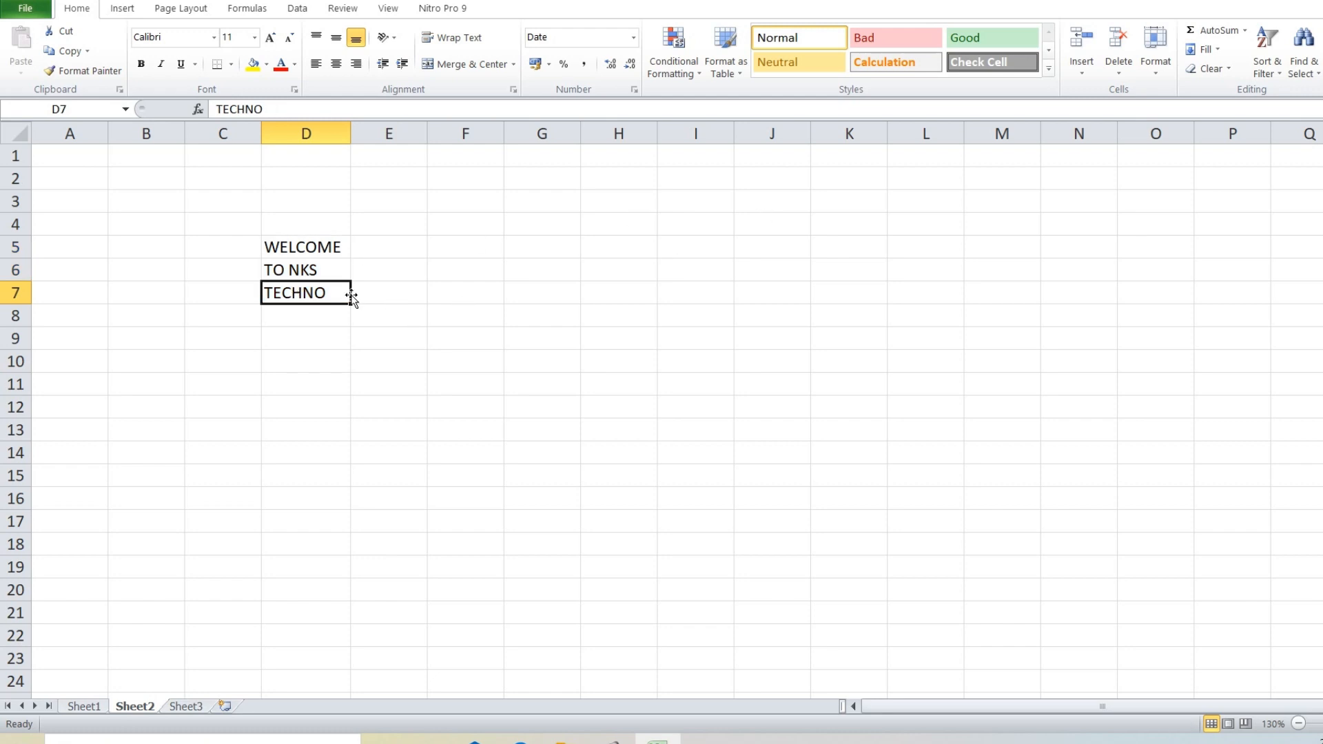
# Step: Clear the text from D5:D8 and widen column D to about twice the width of column C
pyautogui.moveTo(303, 248); pyautogui.dragTo(312, 300)
pyautogui.press('Delete')
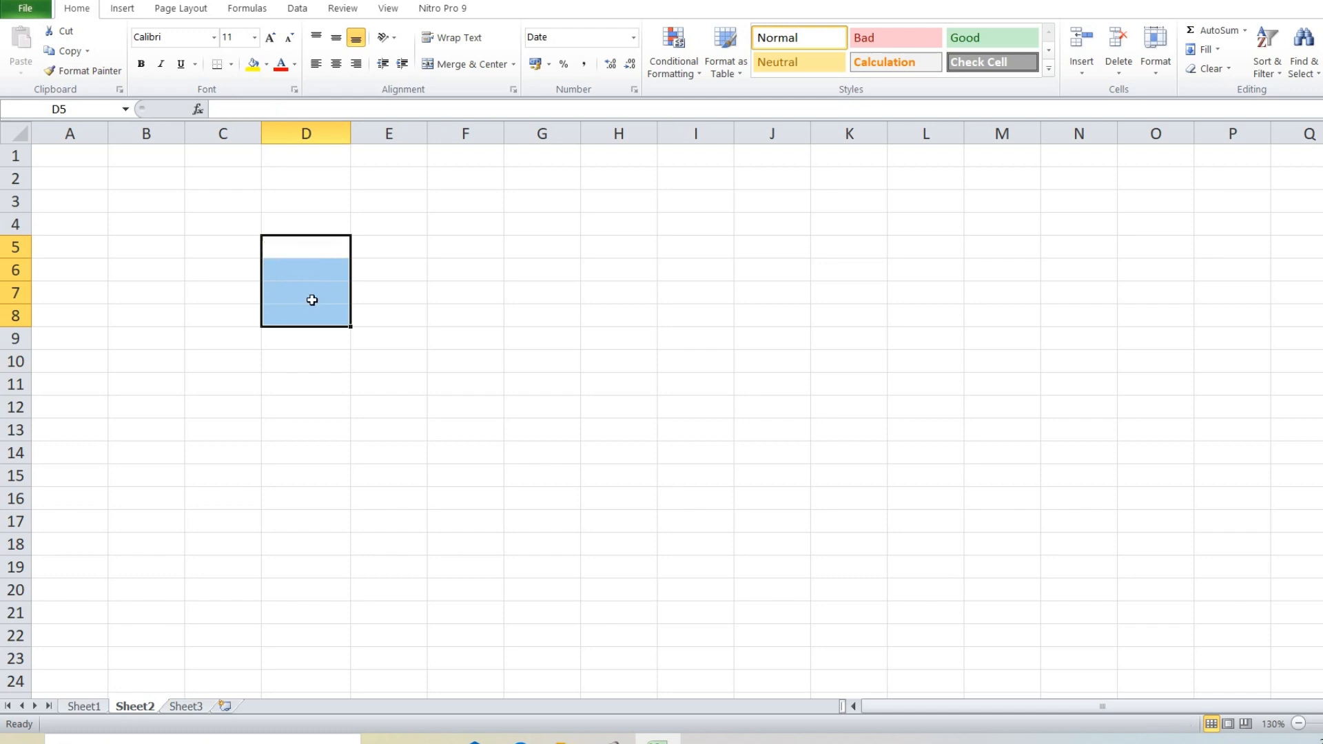
pyautogui.click(304, 248)
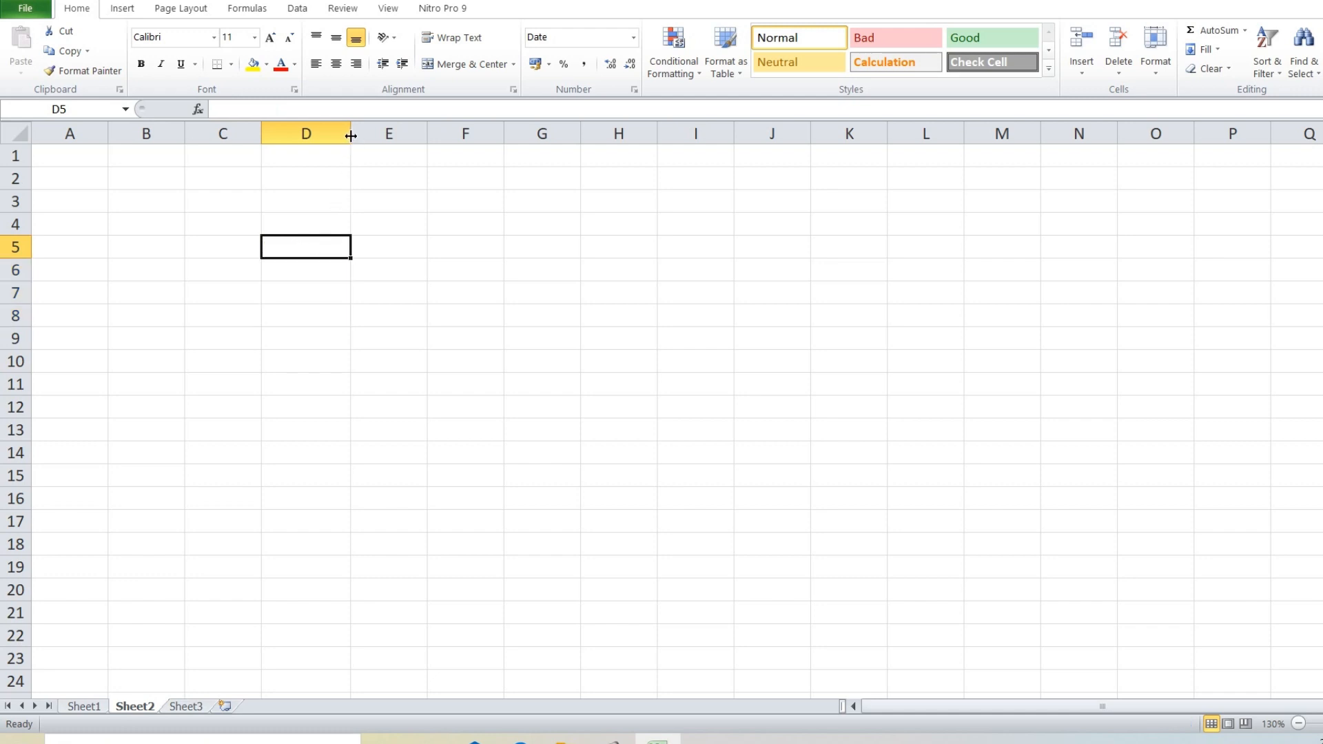
pyautogui.moveTo(350, 134); pyautogui.dragTo(414, 149)
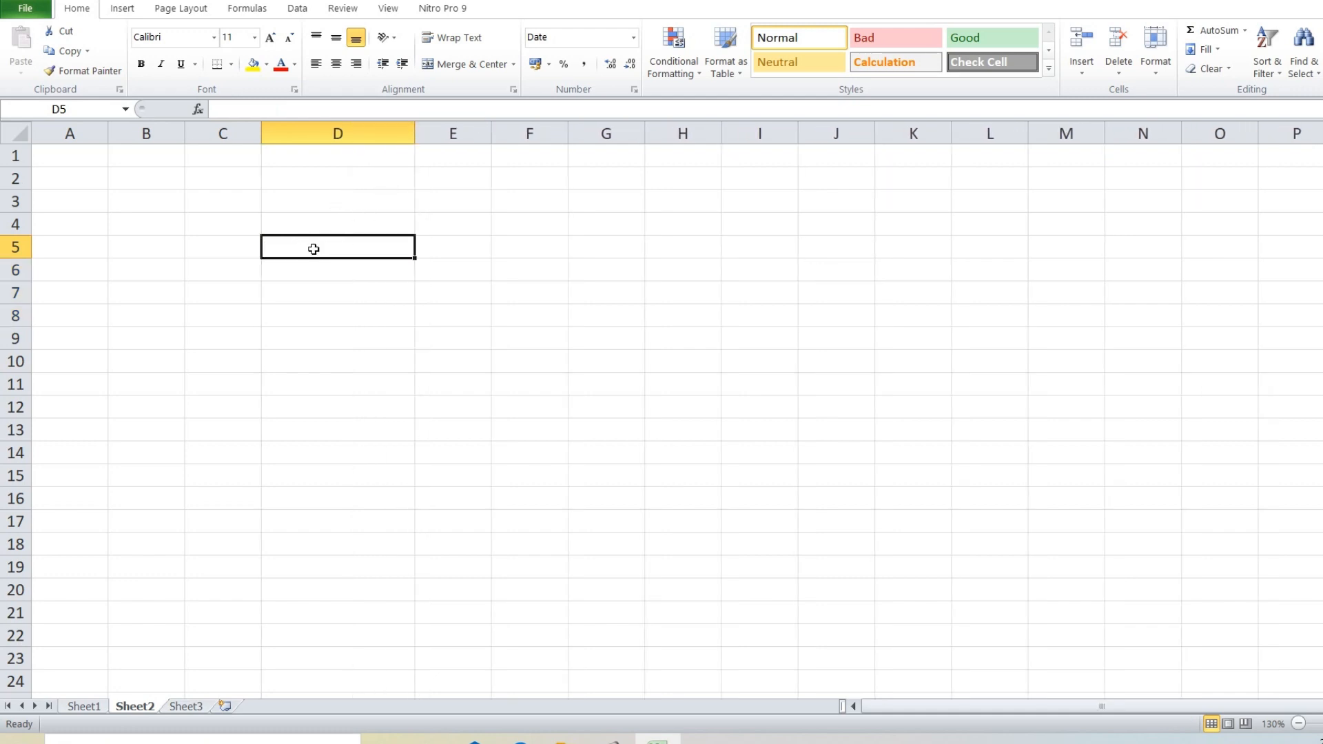
# Step: Enter NKS in cell D5 and TECHNO in cell D6
pyautogui.write('NKS')
pyautogui.press('Return')
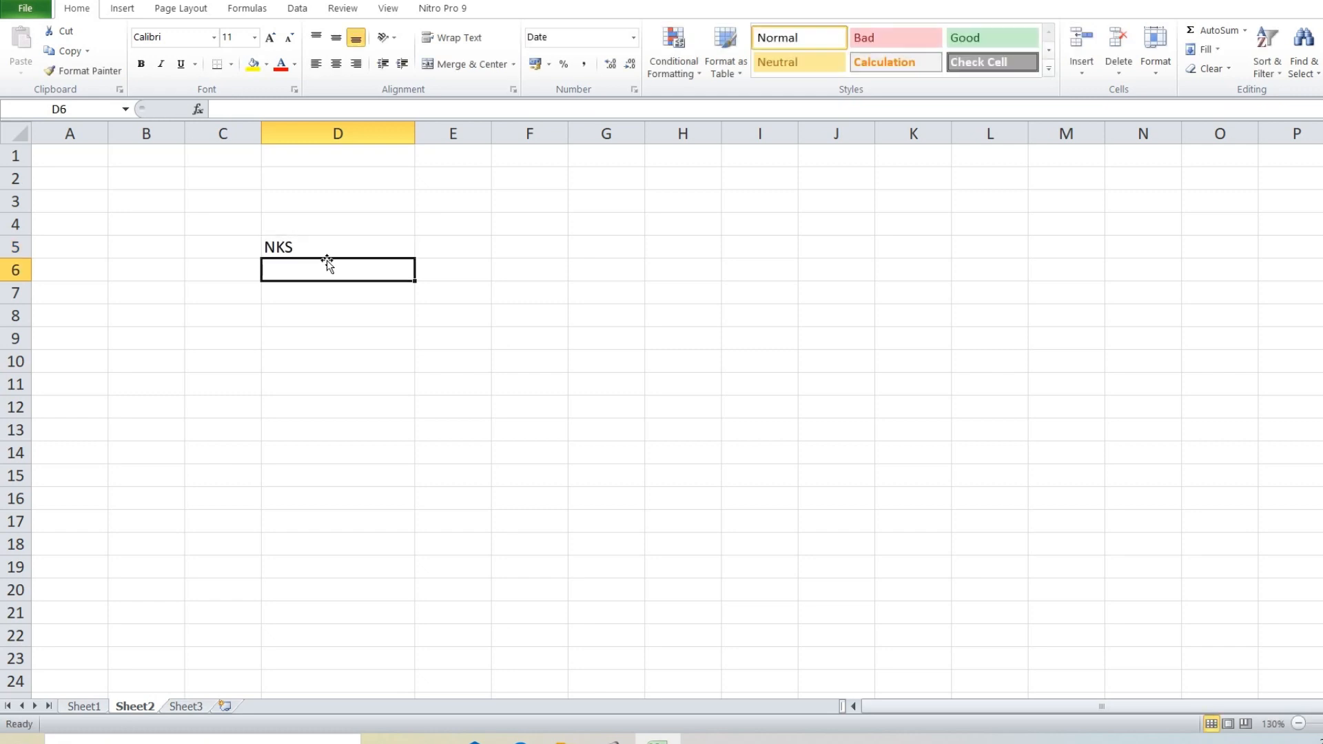
pyautogui.write('TECHNO')
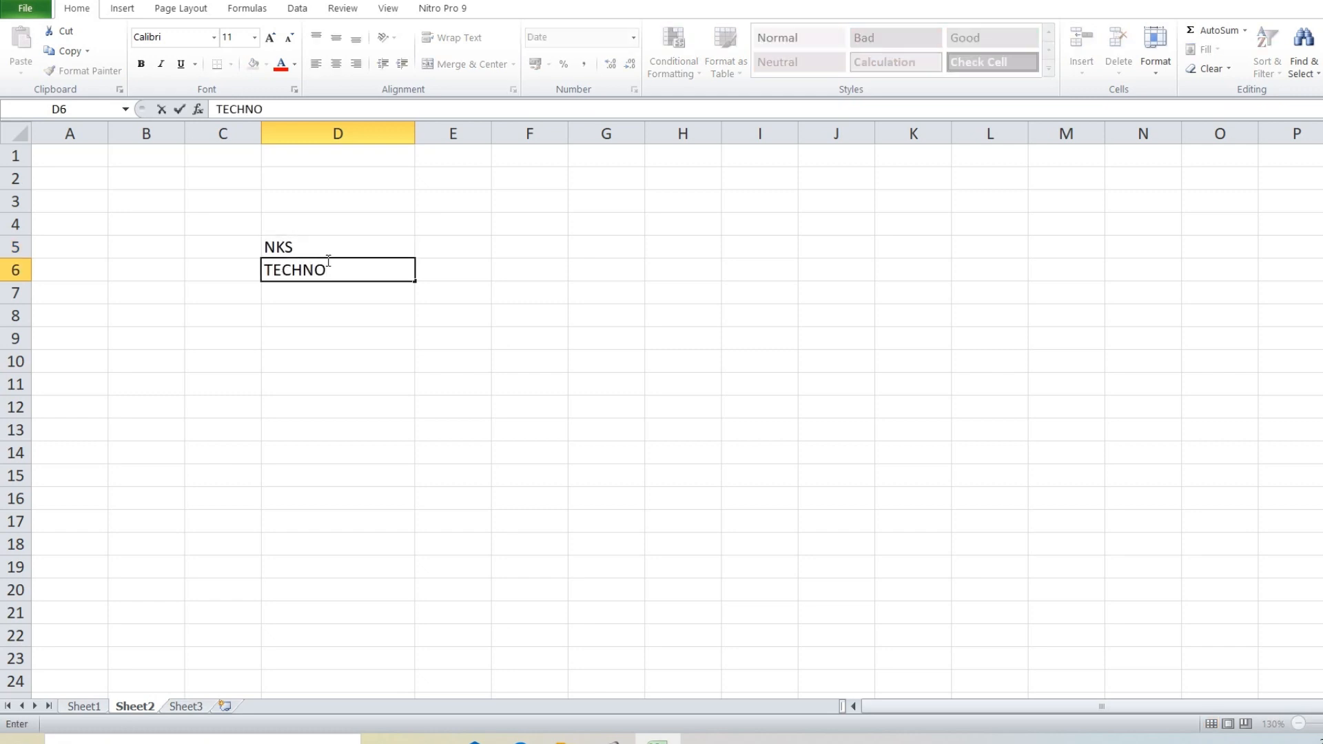
pyautogui.press('Return')
# Step: Combine the words in D5:D6 into cell D5 with Fill Justify
pyautogui.click(283, 245)
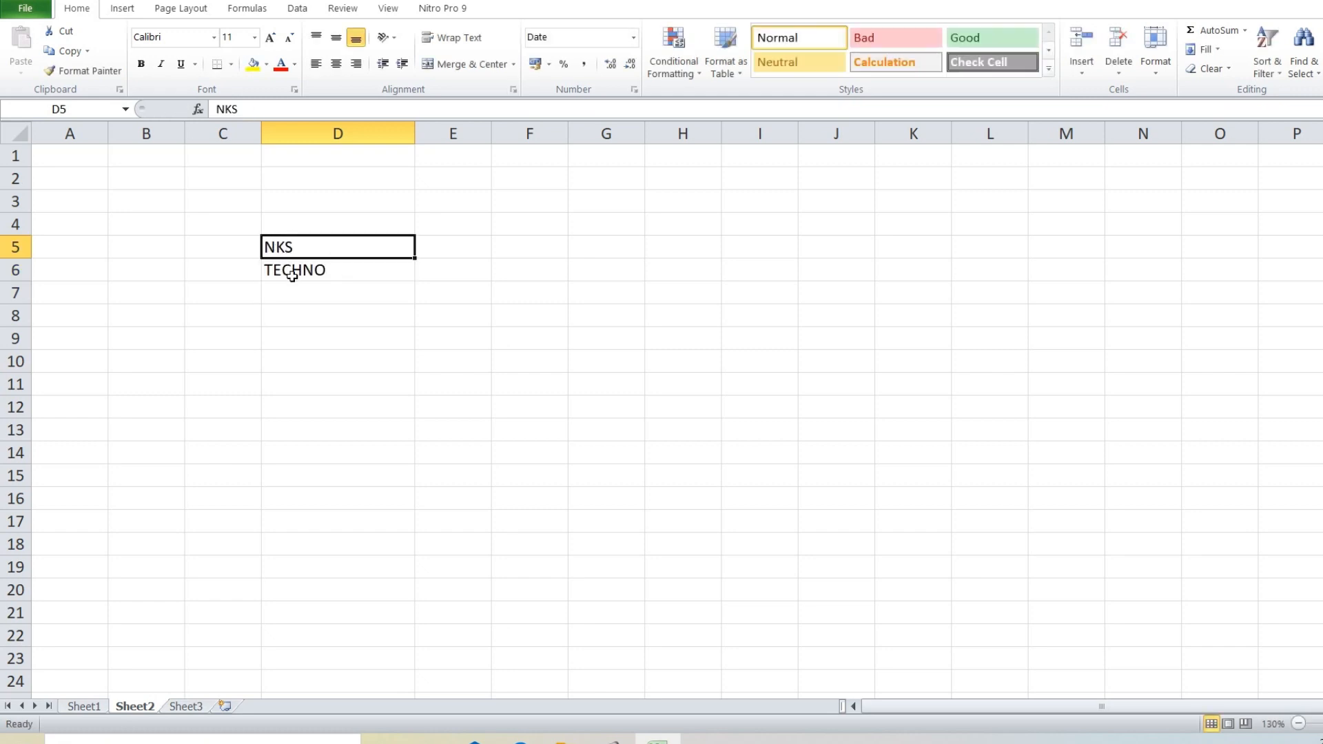
pyautogui.click(291, 276)
pyautogui.click(282, 247)
pyautogui.click(288, 275)
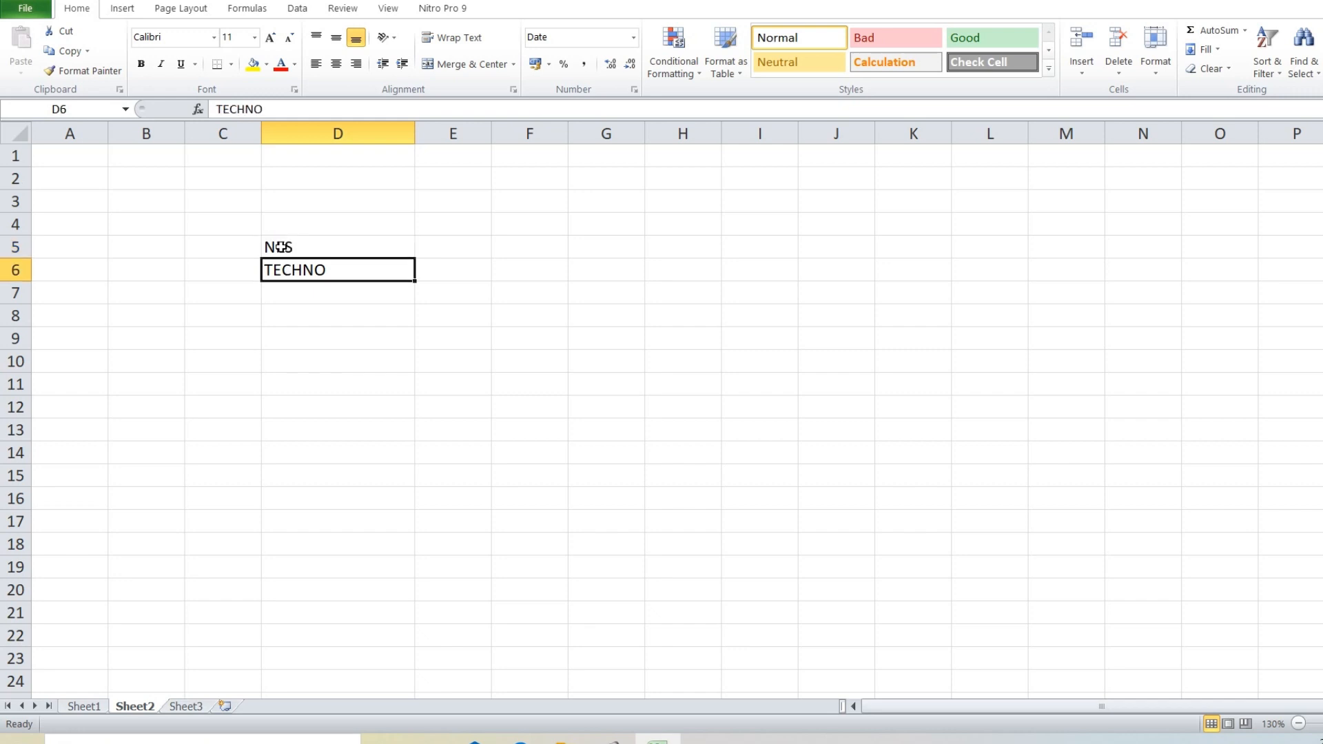
pyautogui.click(280, 247)
pyautogui.click(288, 273)
pyautogui.moveTo(303, 248); pyautogui.dragTo(302, 270)
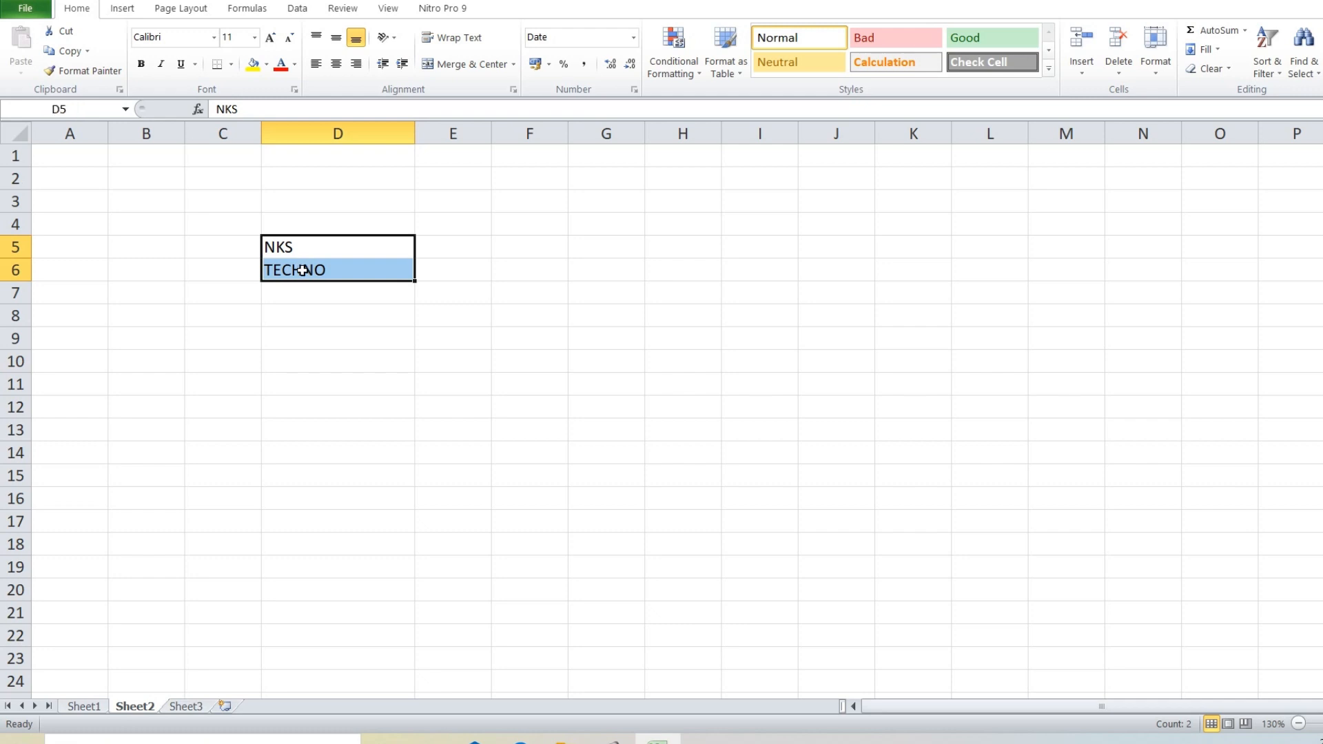
pyautogui.click(1213, 51)
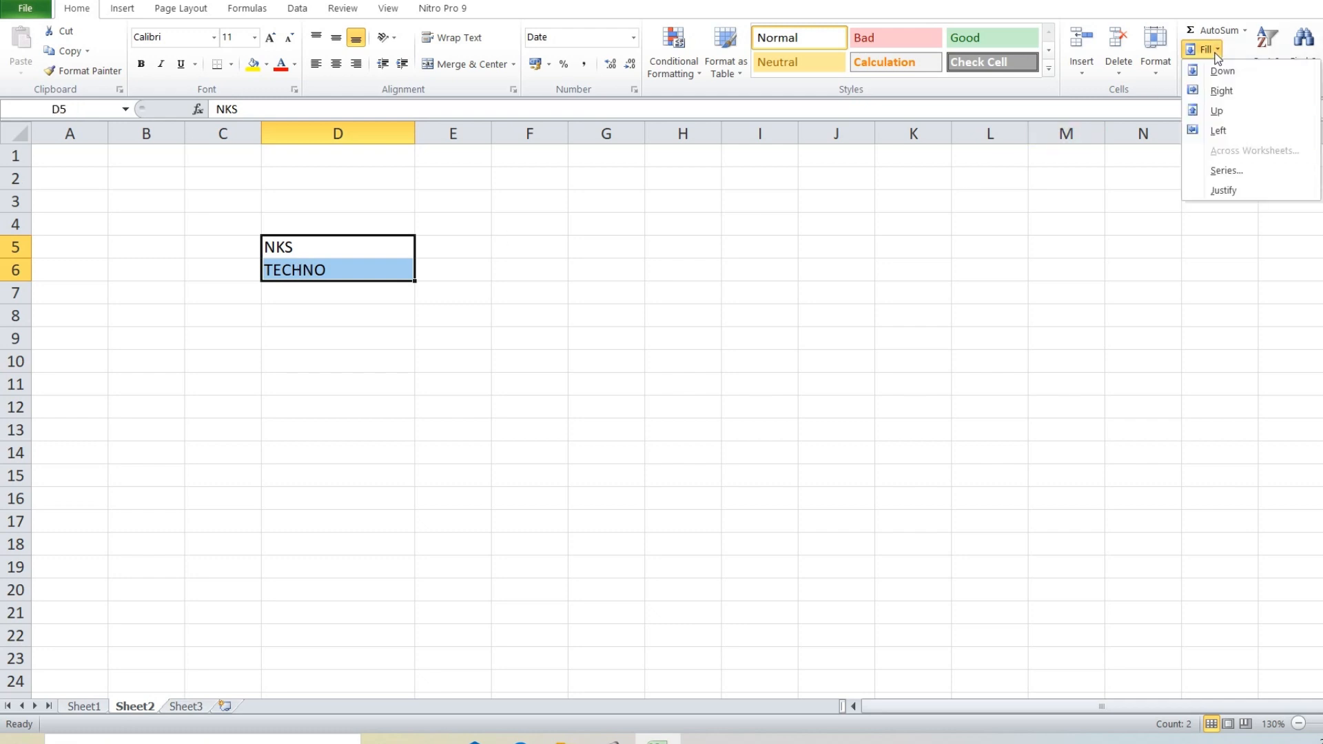
pyautogui.click(1225, 190)
pyautogui.click(461, 359)
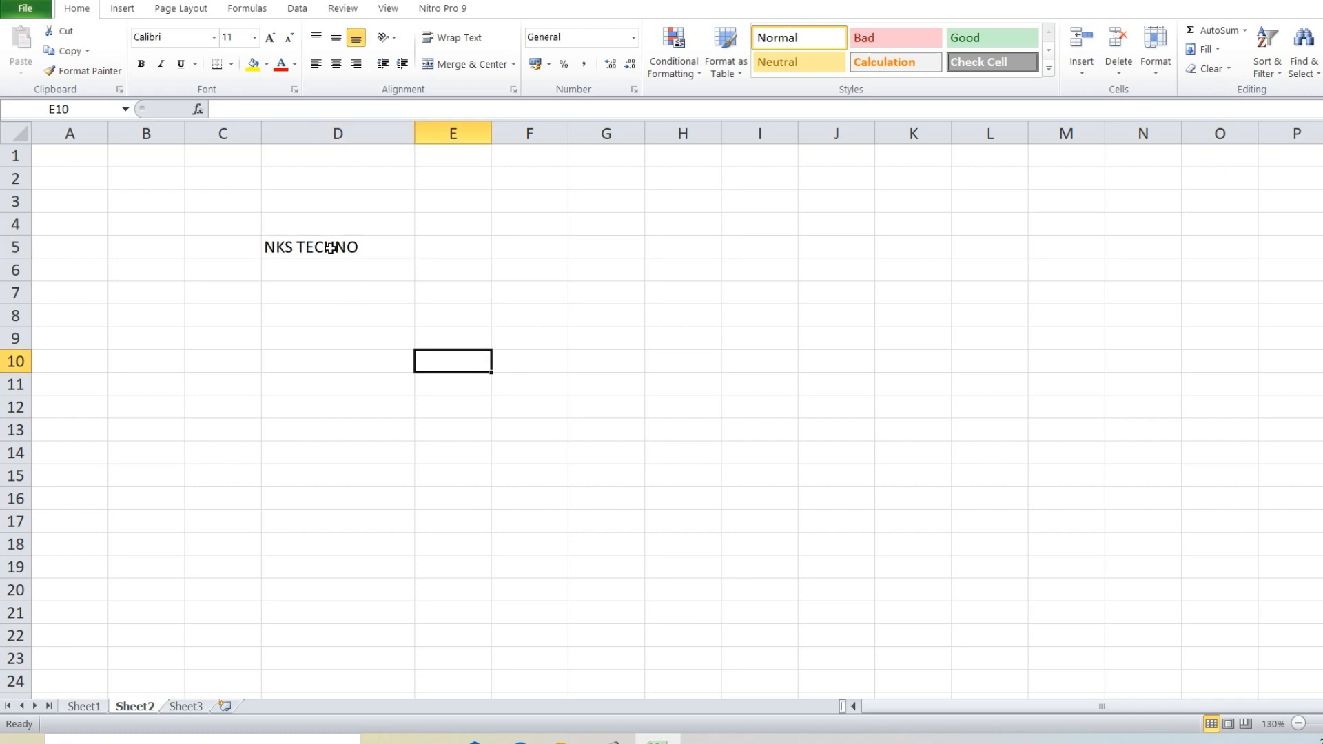
pyautogui.click(332, 248)
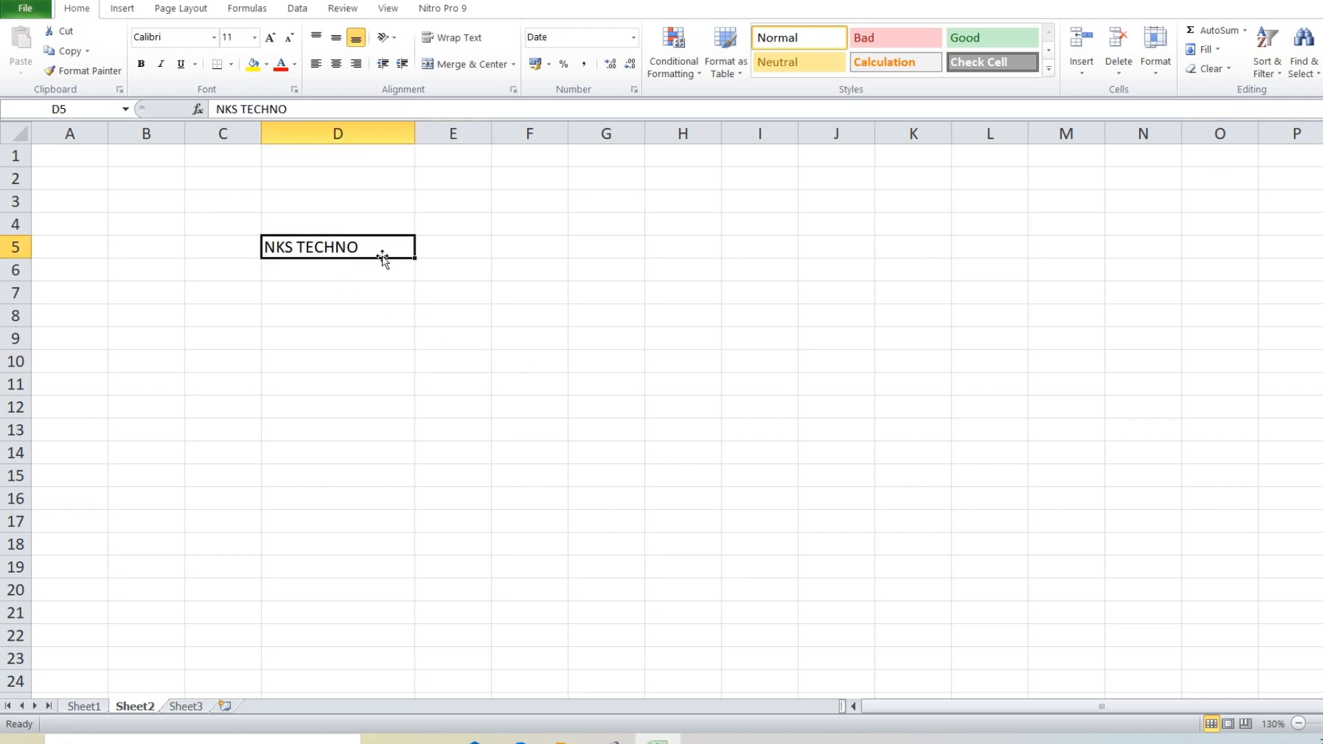
# Step: Clear the text from cell D5 on Sheet2
pyautogui.press('Delete')
pyautogui.click(312, 279)
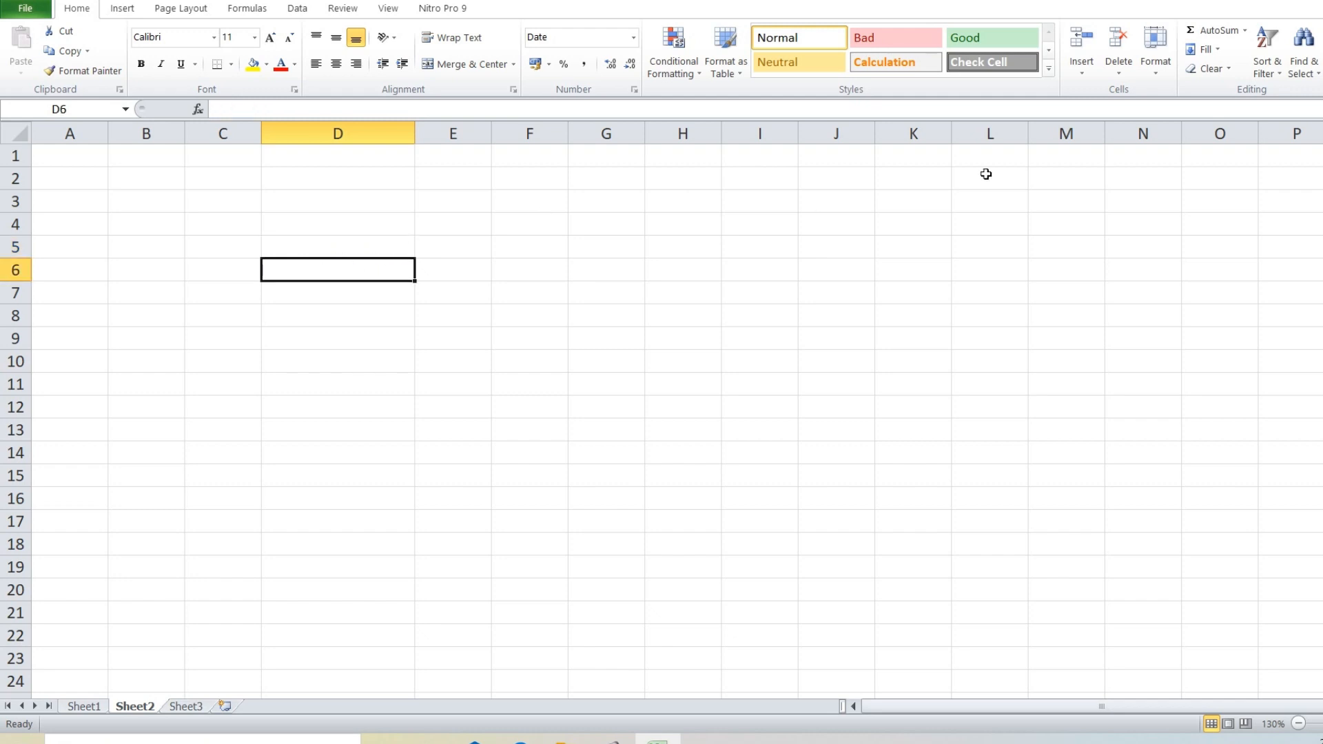
pyautogui.click(1203, 50)
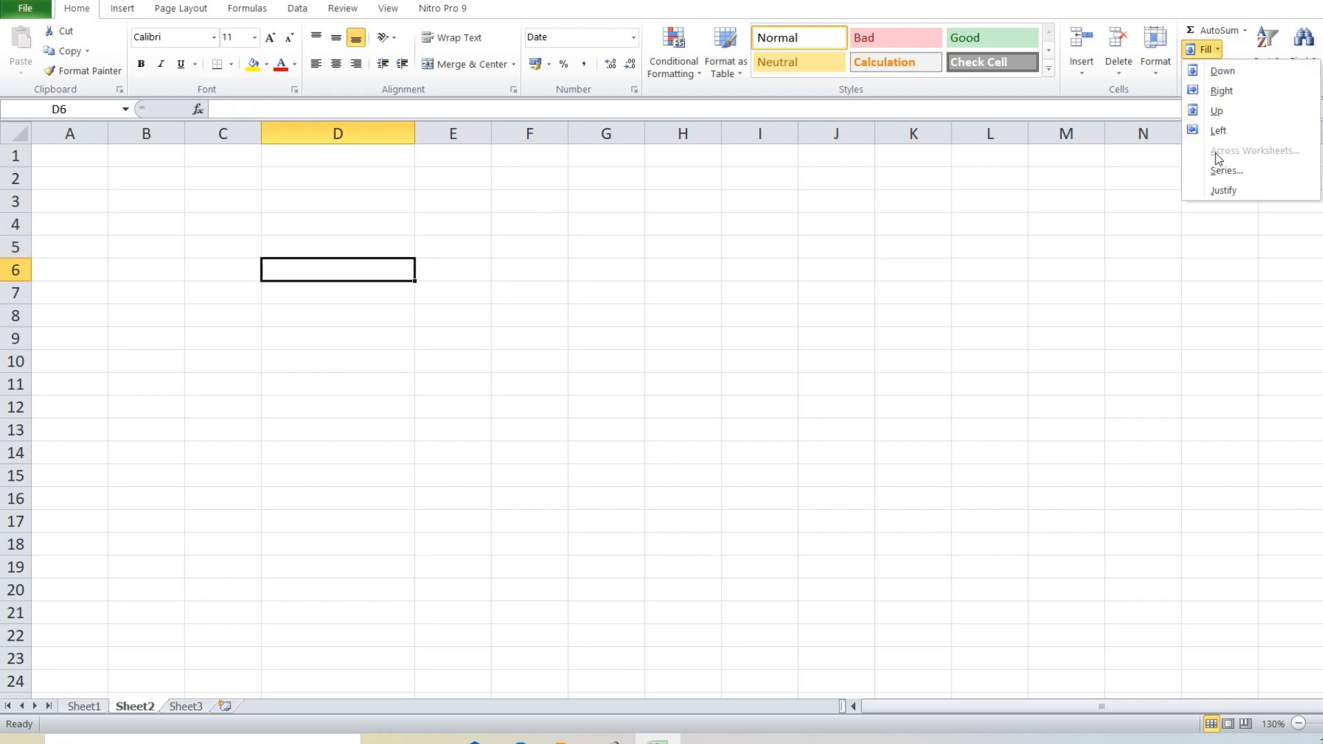
pyautogui.click(298, 383)
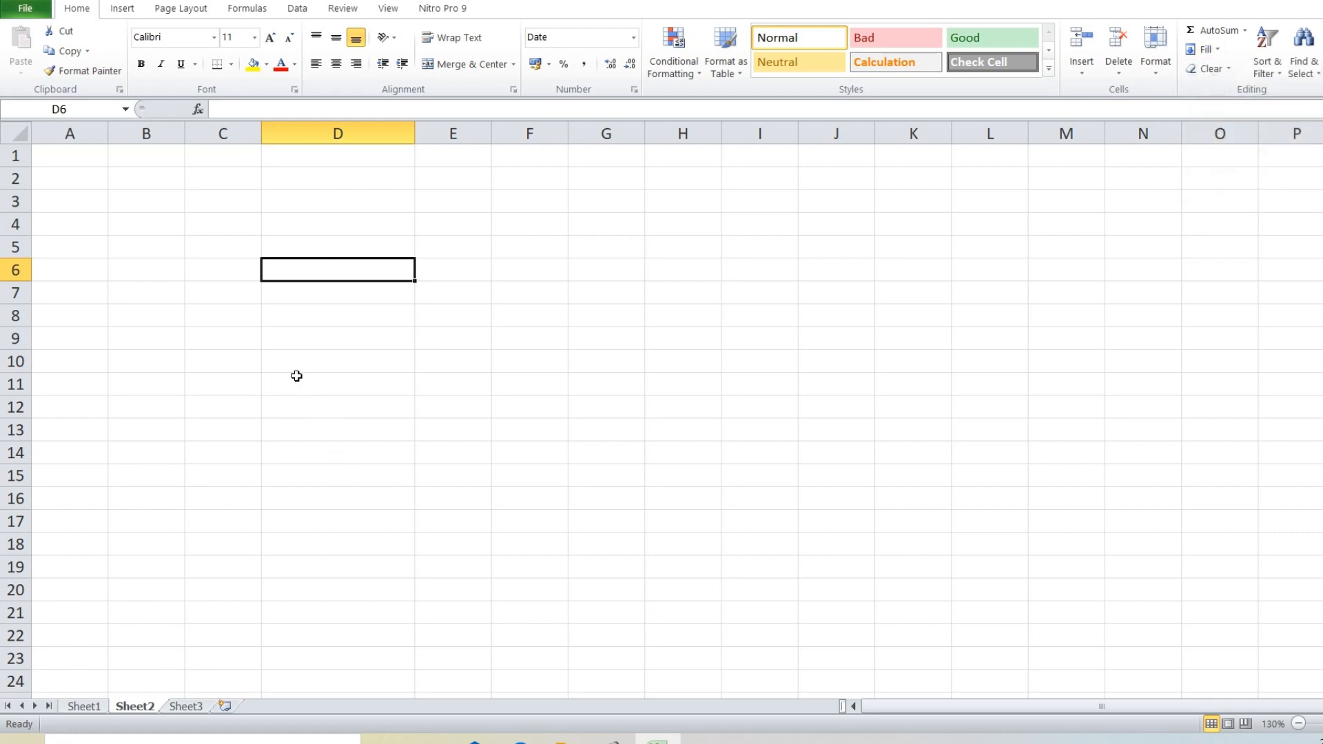
# Step: Set the font colour of the marks table on Sheet1 to red, for data rows A2:J12 and header row A1:J1
pyautogui.click(83, 706)
pyautogui.click(172, 390)
pyautogui.click(178, 244)
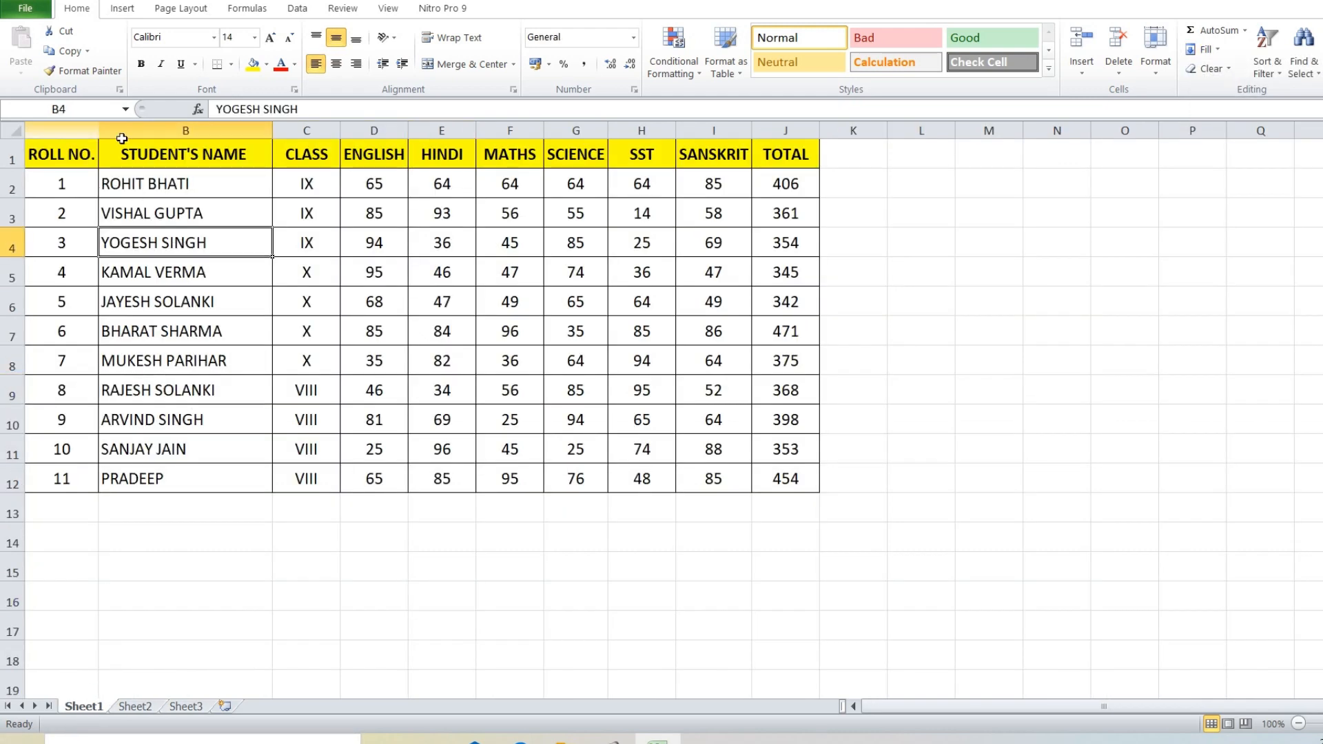
pyautogui.moveTo(62, 185); pyautogui.dragTo(787, 473)
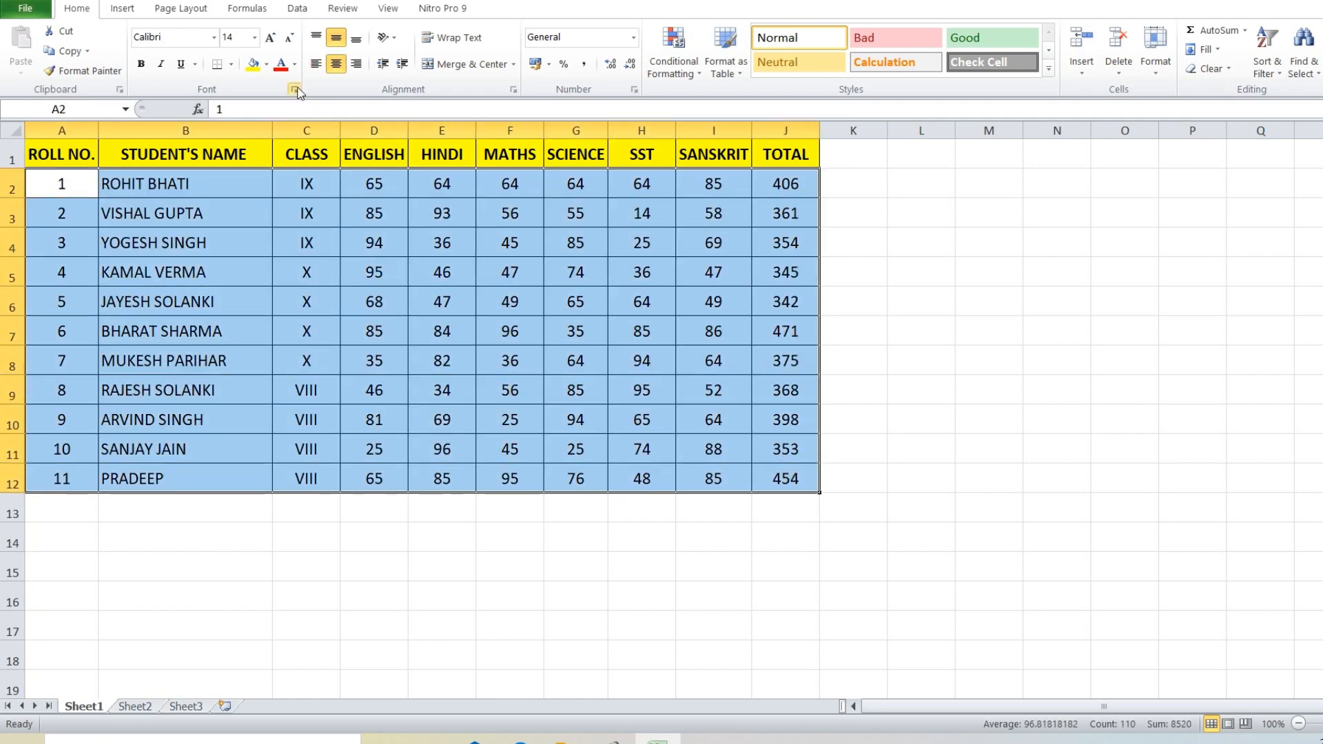
pyautogui.click(281, 65)
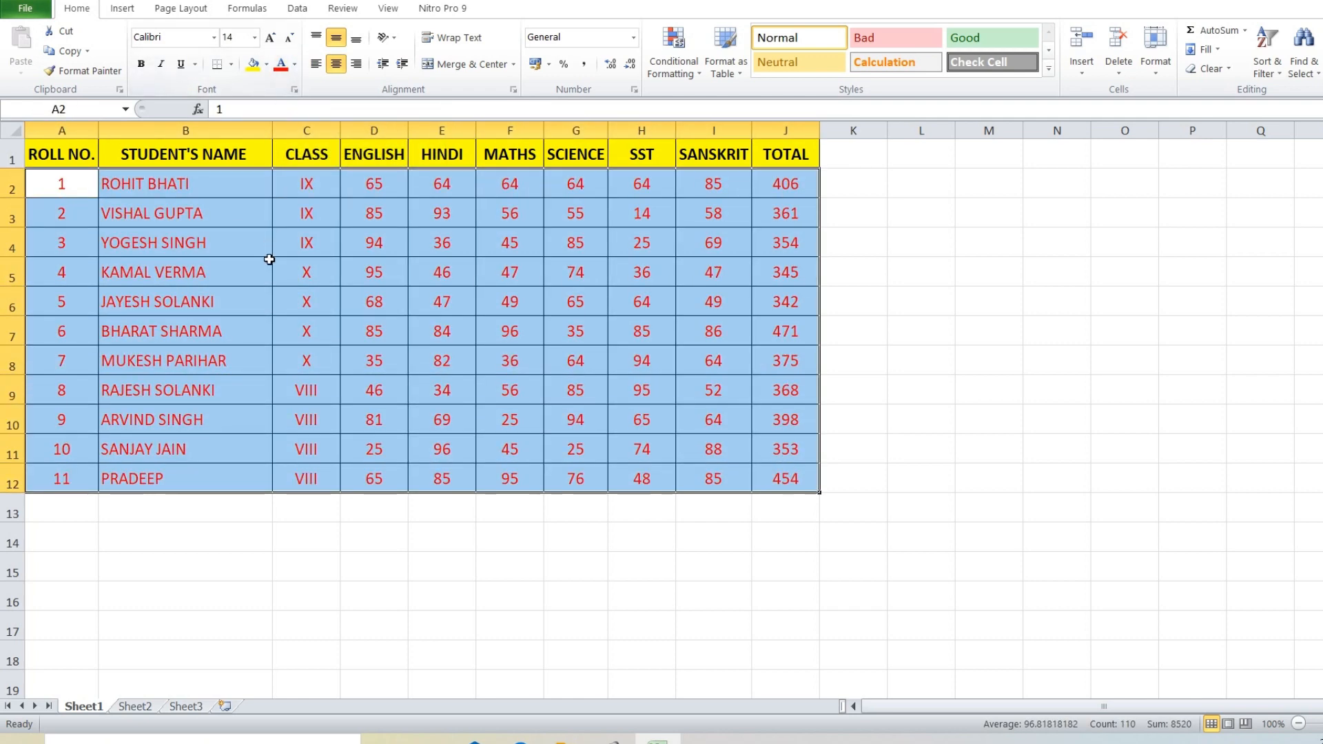
pyautogui.click(267, 262)
pyautogui.moveTo(72, 157); pyautogui.dragTo(773, 151)
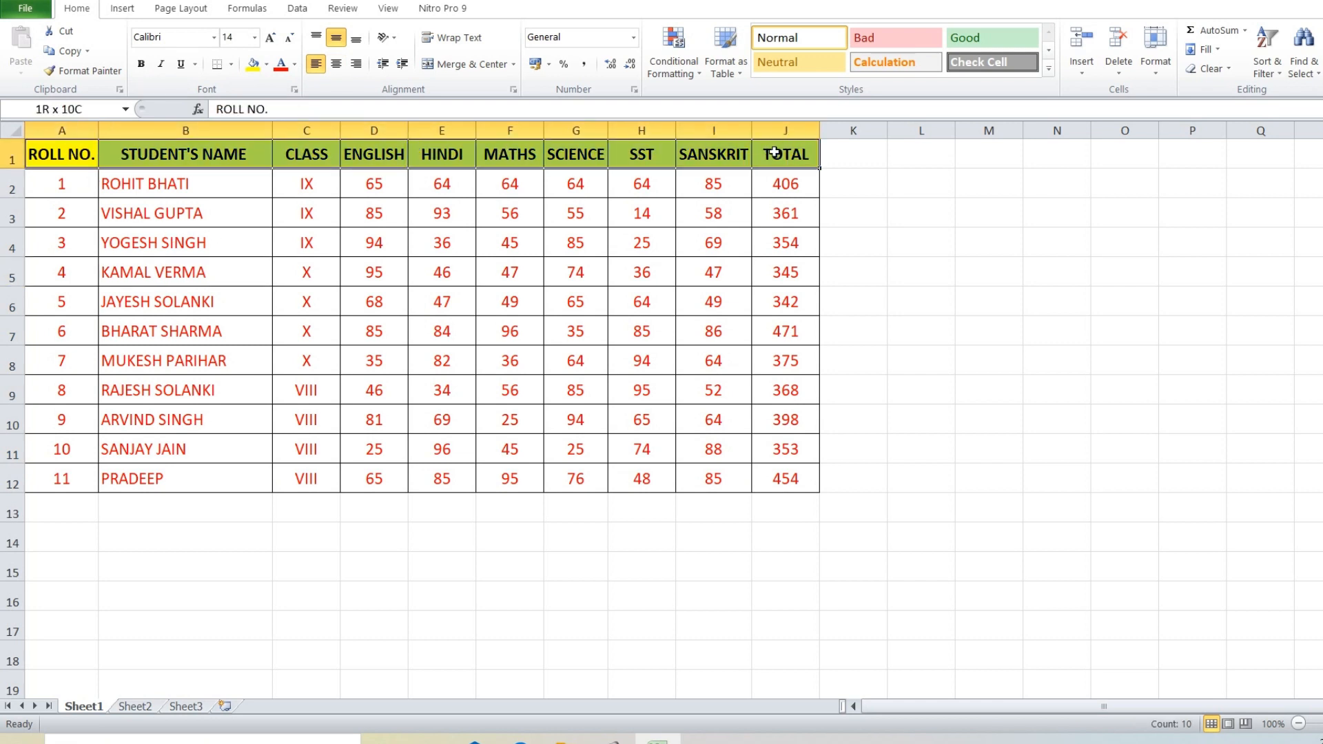
pyautogui.click(281, 67)
pyautogui.click(279, 272)
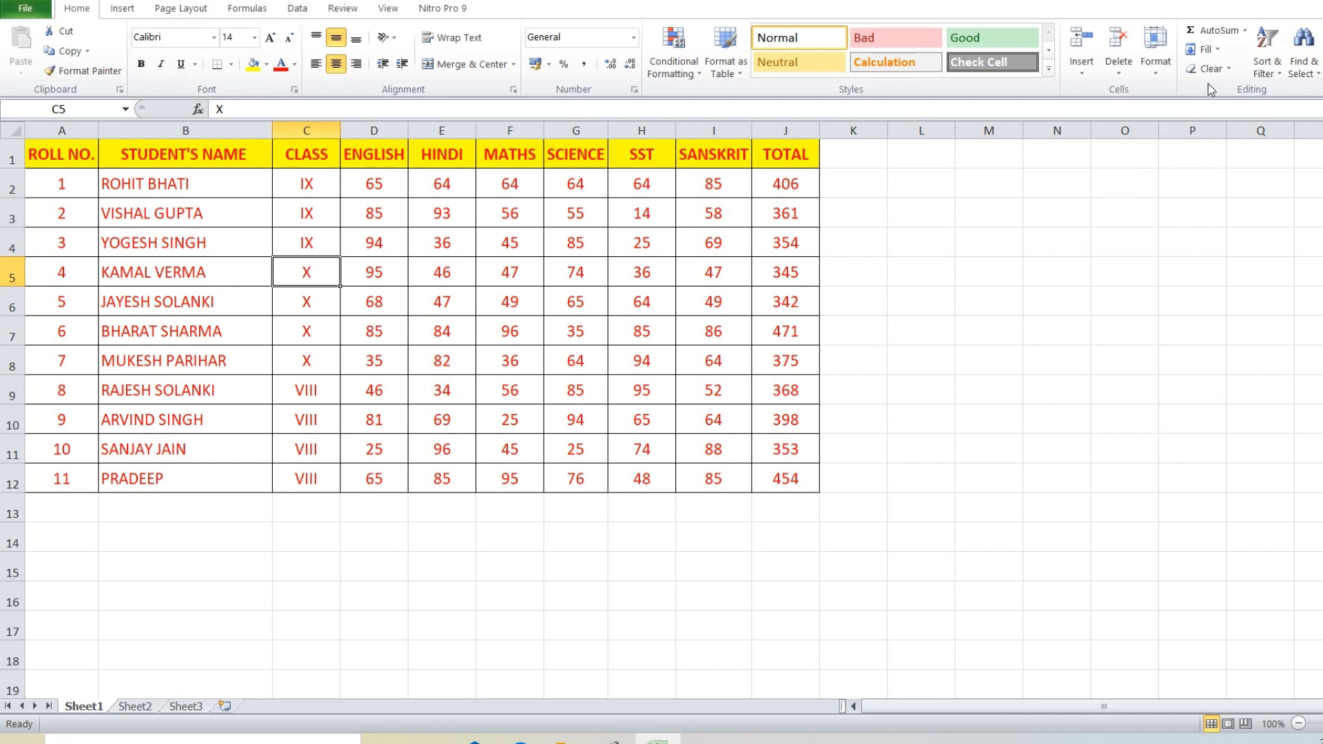
# Step: Examine the Fill options, the marks table on Sheet1, and the contents of Sheet2 and Sheet3
pyautogui.click(1204, 49)
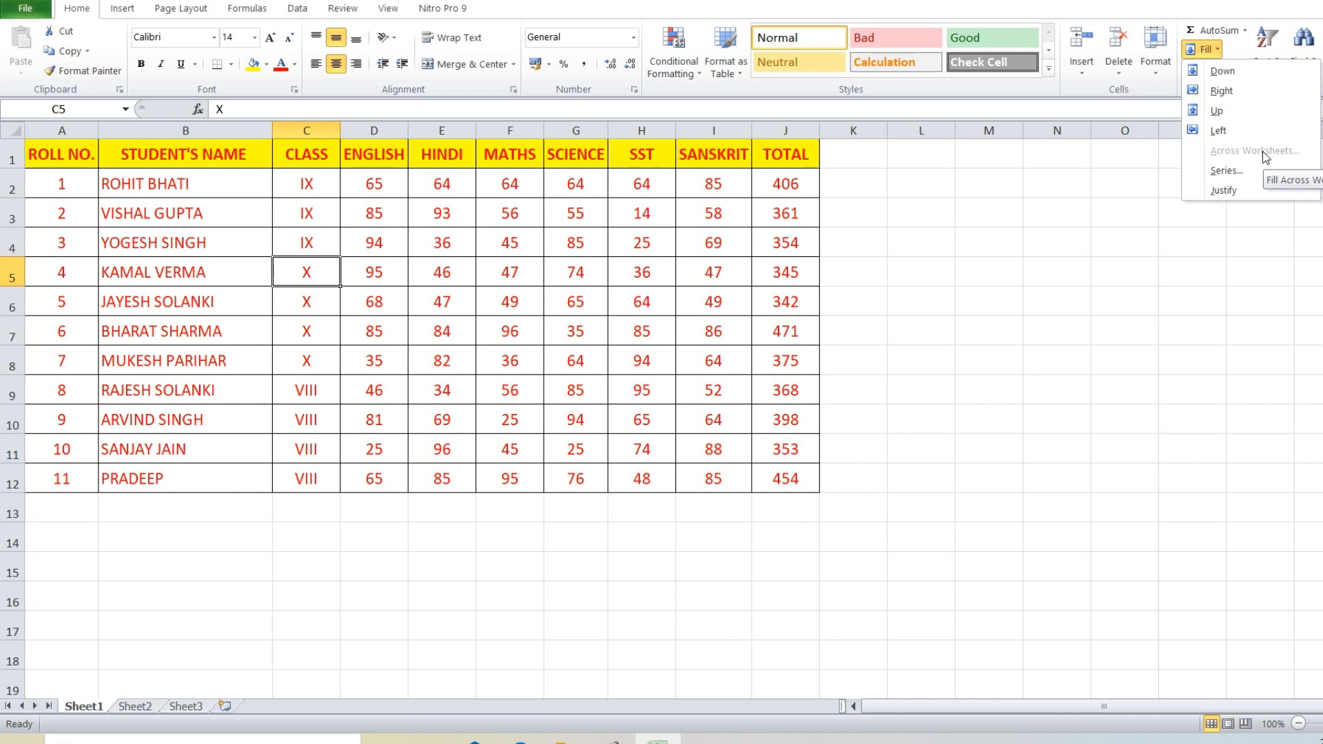
pyautogui.click(352, 340)
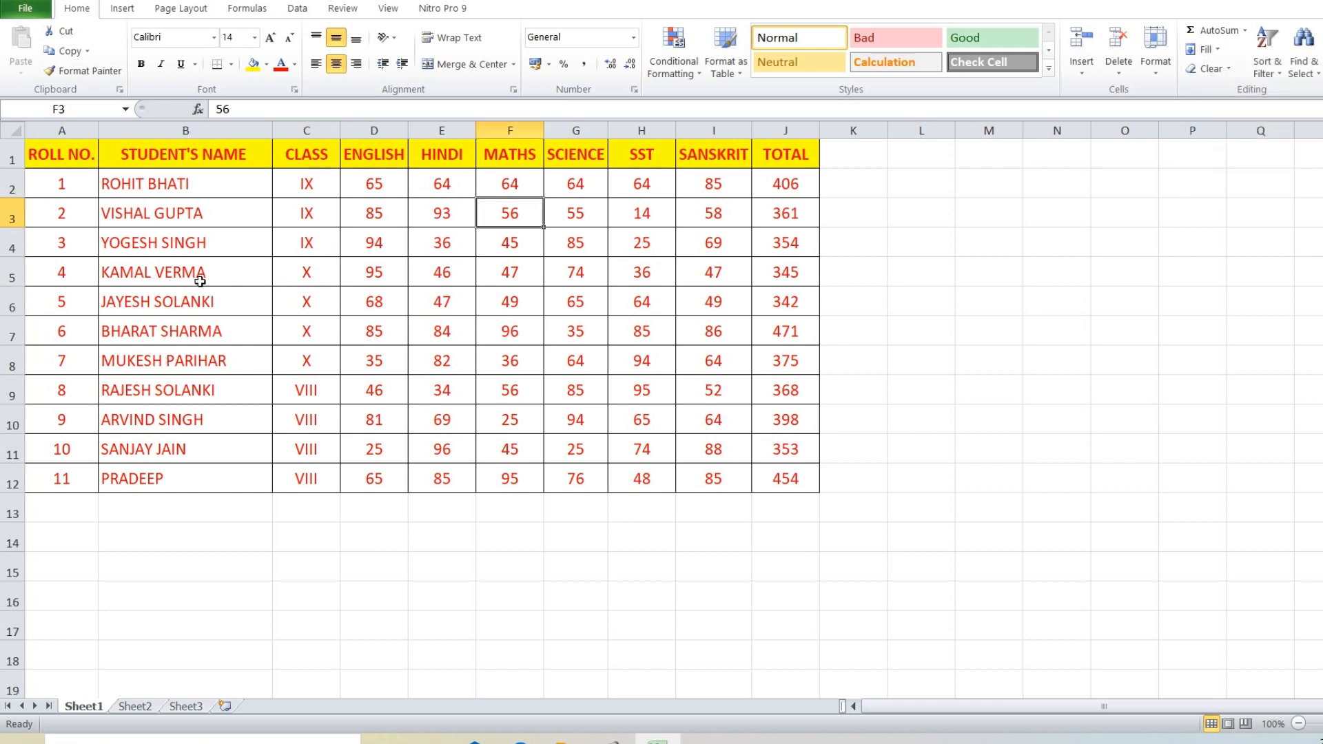
pyautogui.moveTo(61, 151); pyautogui.dragTo(799, 482)
pyautogui.click(576, 364)
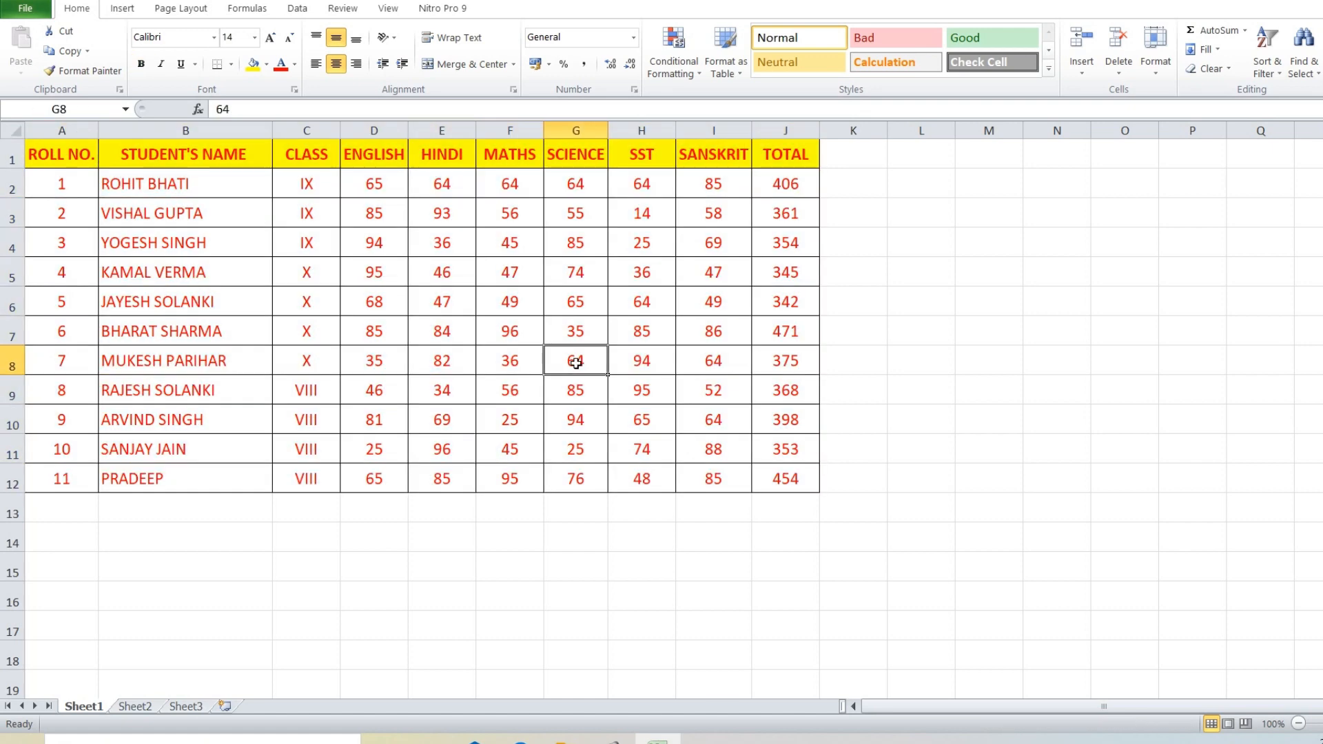
pyautogui.click(141, 708)
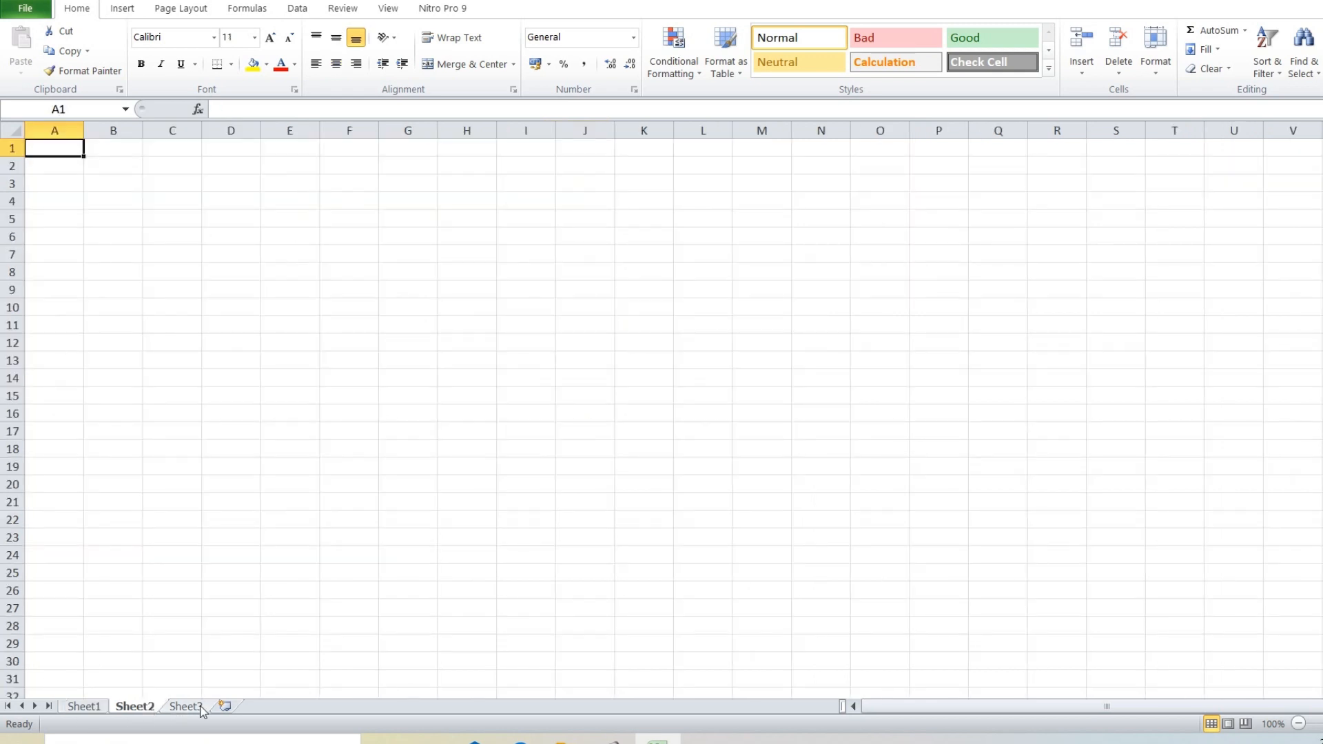
pyautogui.click(198, 710)
pyautogui.click(141, 708)
pyautogui.click(188, 706)
pyautogui.click(141, 709)
pyautogui.click(90, 706)
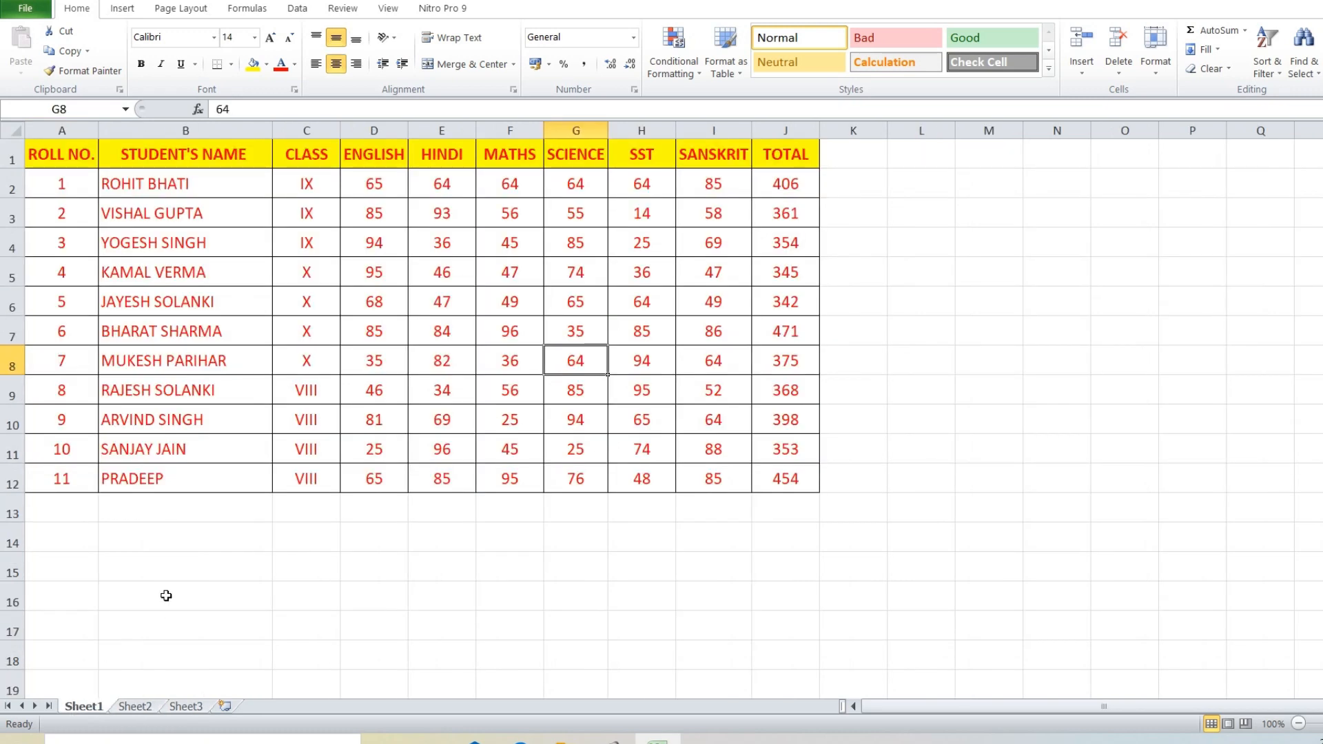
# Step: Group the three sheets and copy table A1:J12 from Sheet1 to Sheet2 and Sheet3 with Fill Across Worksheets set to All
pyautogui.press('Left')
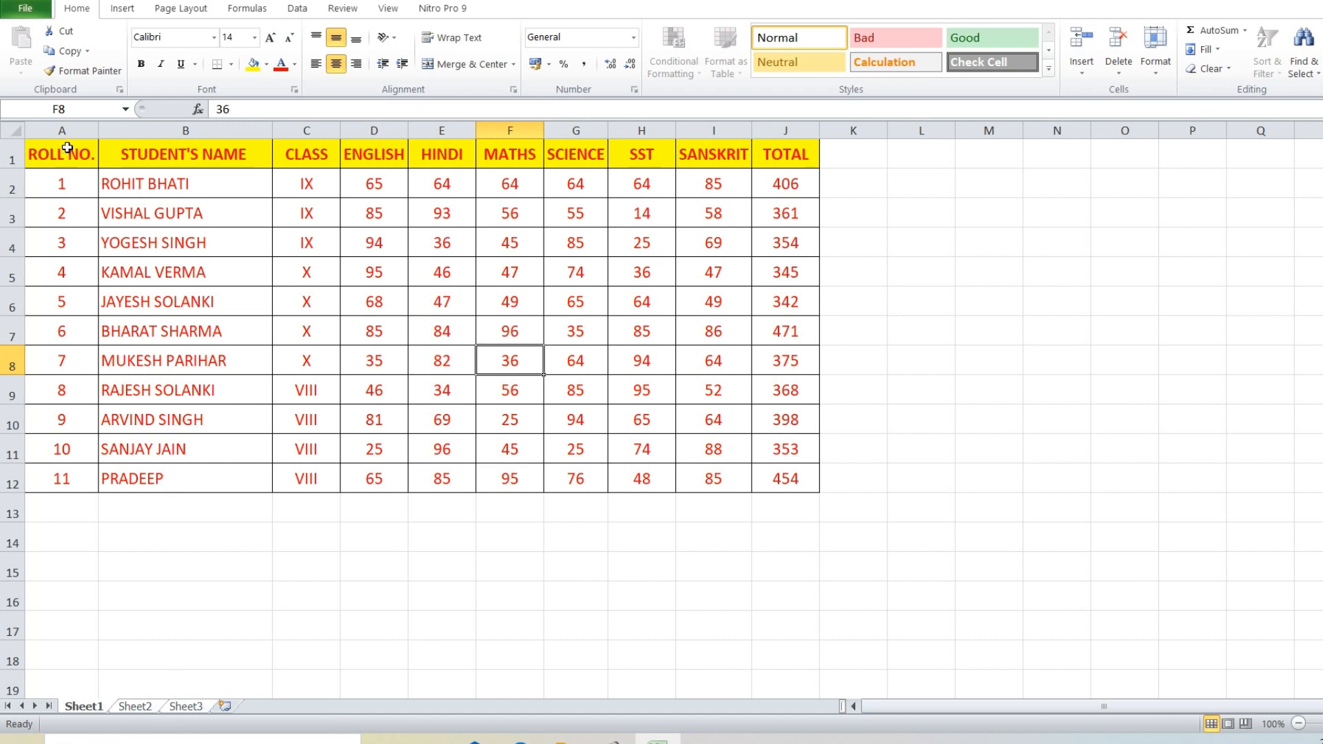
pyautogui.moveTo(69, 153); pyautogui.dragTo(776, 478)
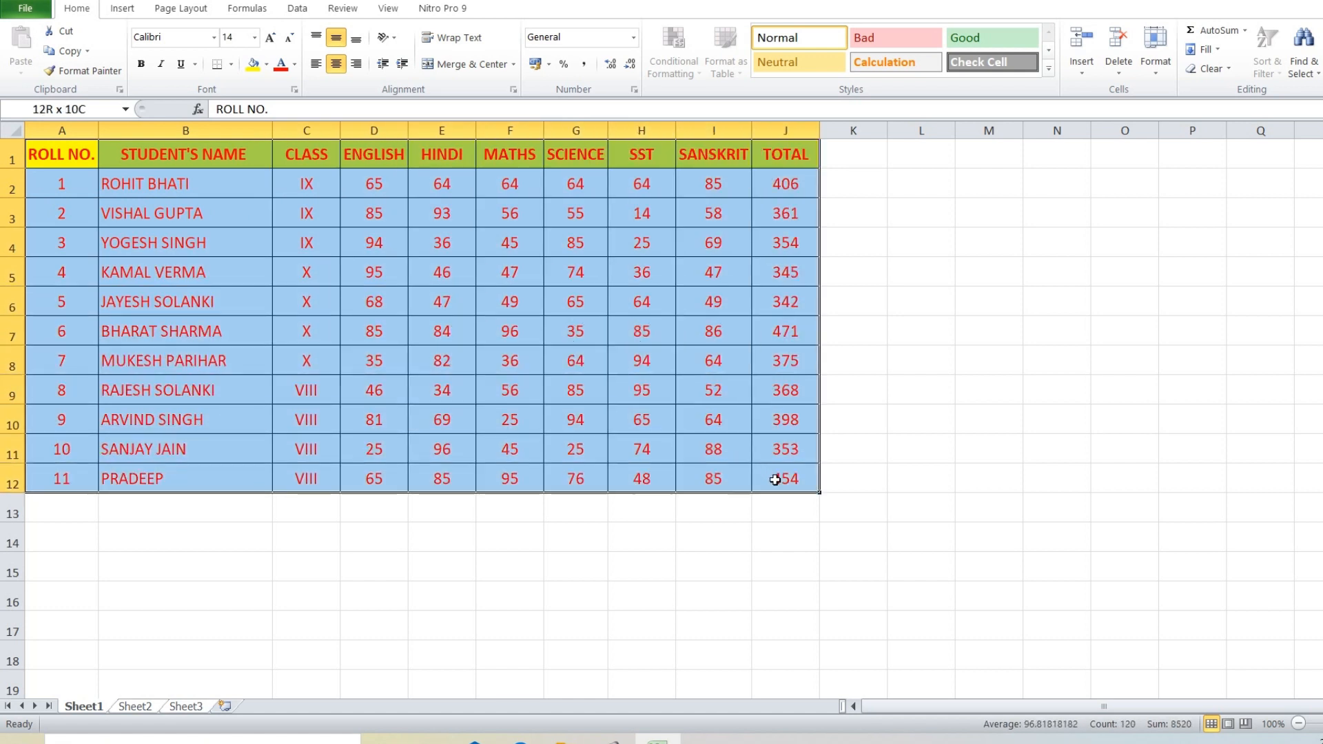
pyautogui.click(1211, 51)
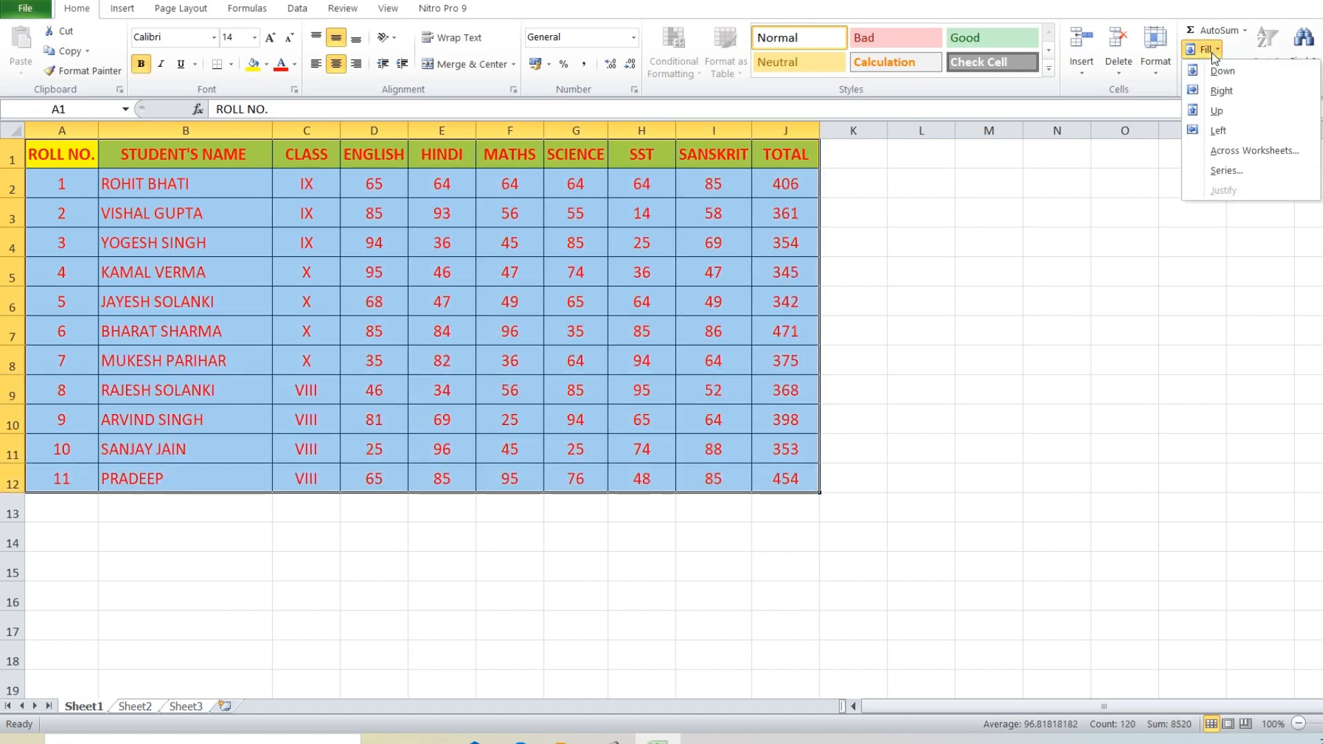
pyautogui.click(1251, 150)
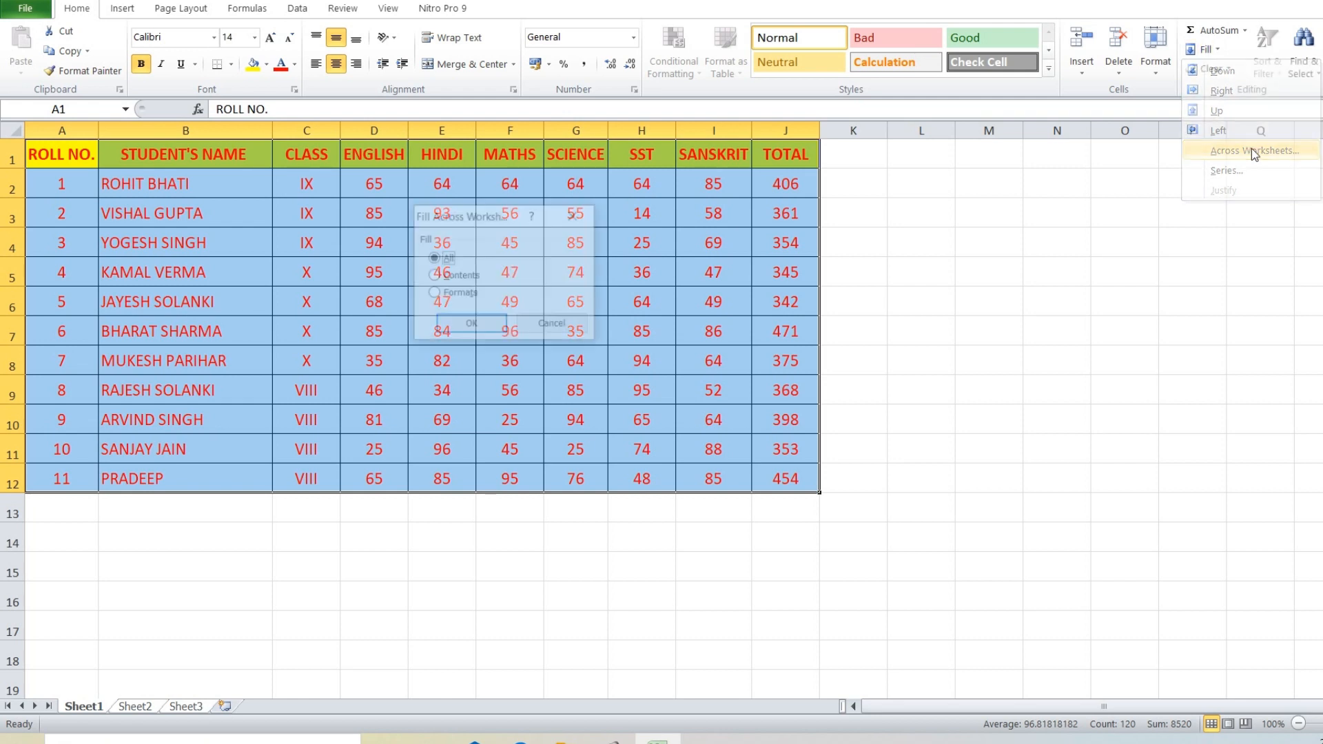
pyautogui.moveTo(466, 221); pyautogui.dragTo(240, 263)
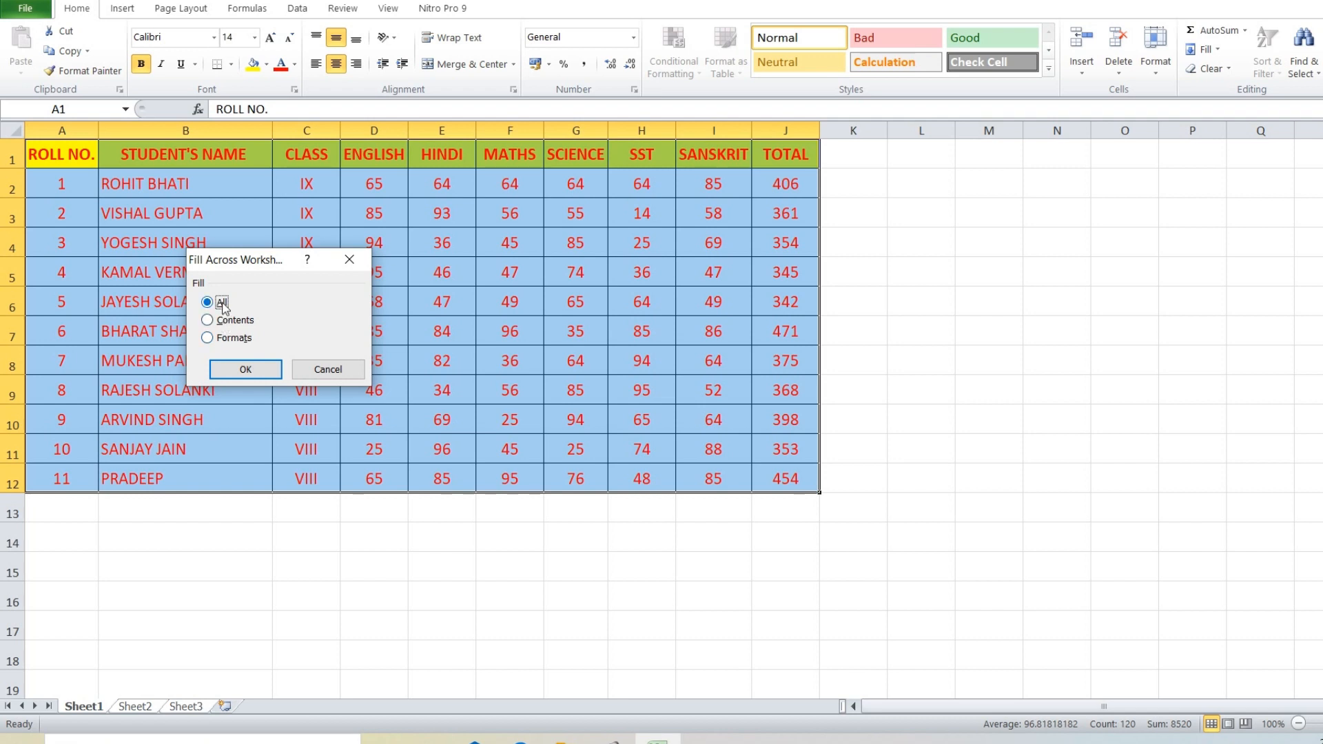
pyautogui.click(245, 370)
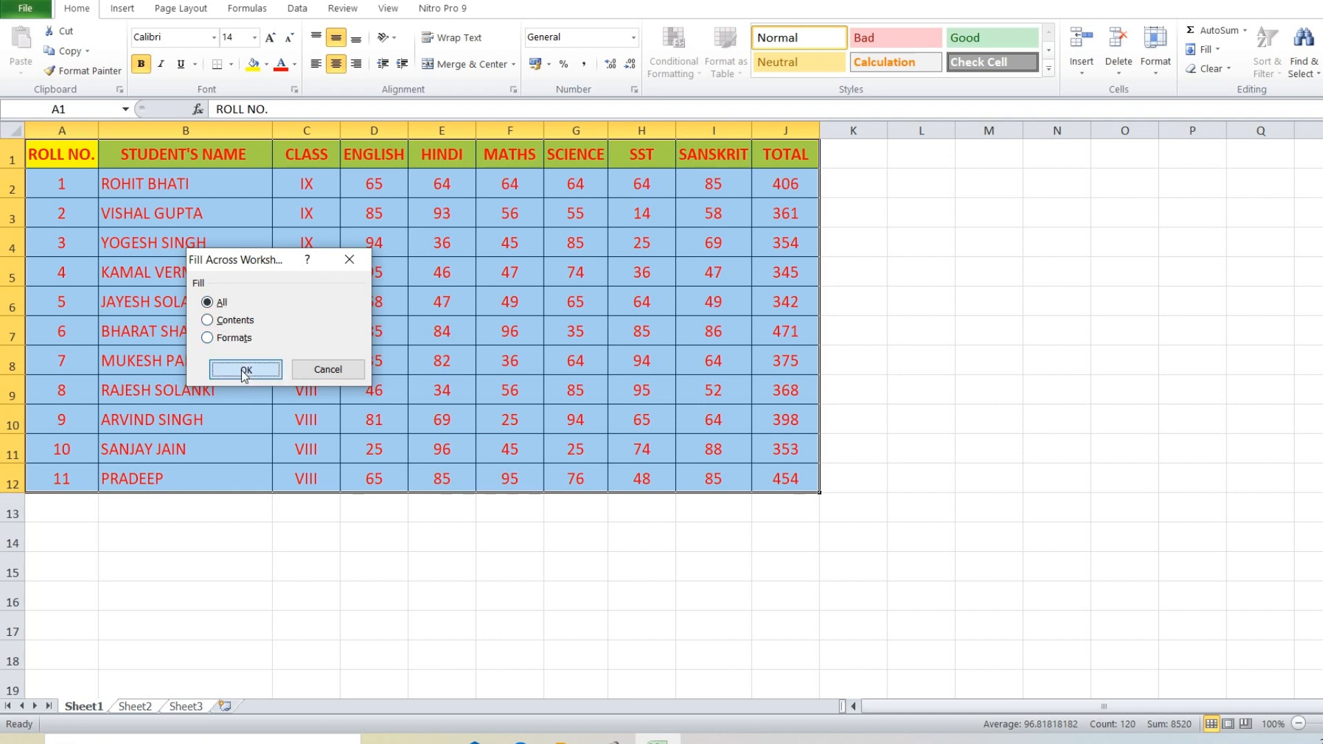
pyautogui.click(178, 503)
# Step: Compare the copied tables on Sheet2 and Sheet3 with the original on Sheet1
pyautogui.click(135, 706)
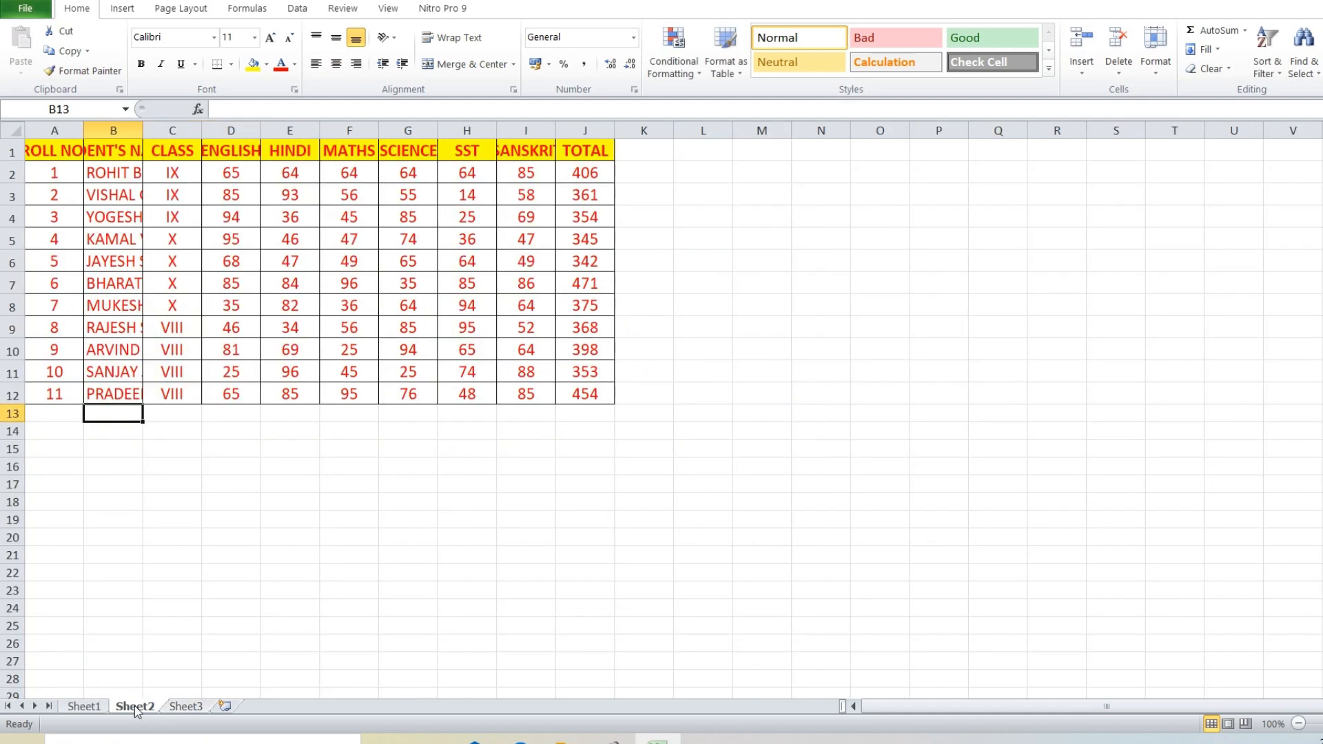
pyautogui.click(181, 707)
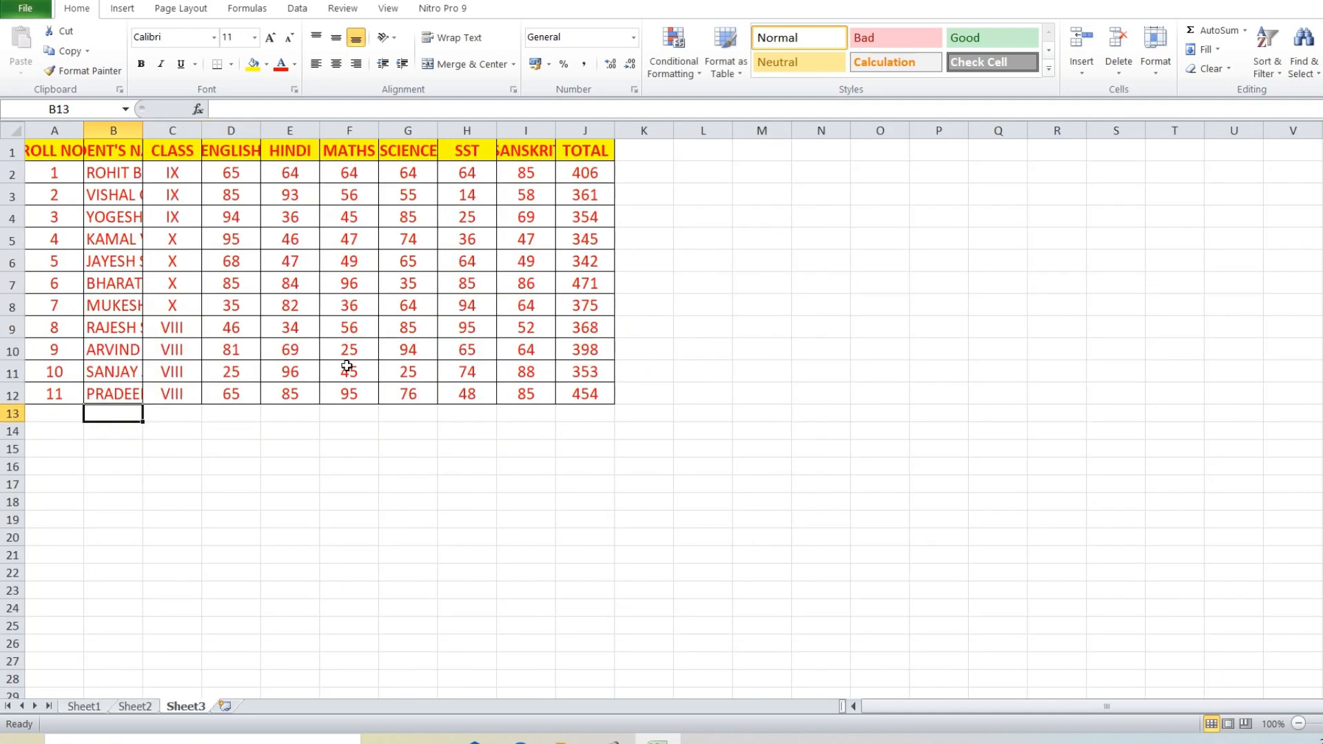
pyautogui.click(133, 707)
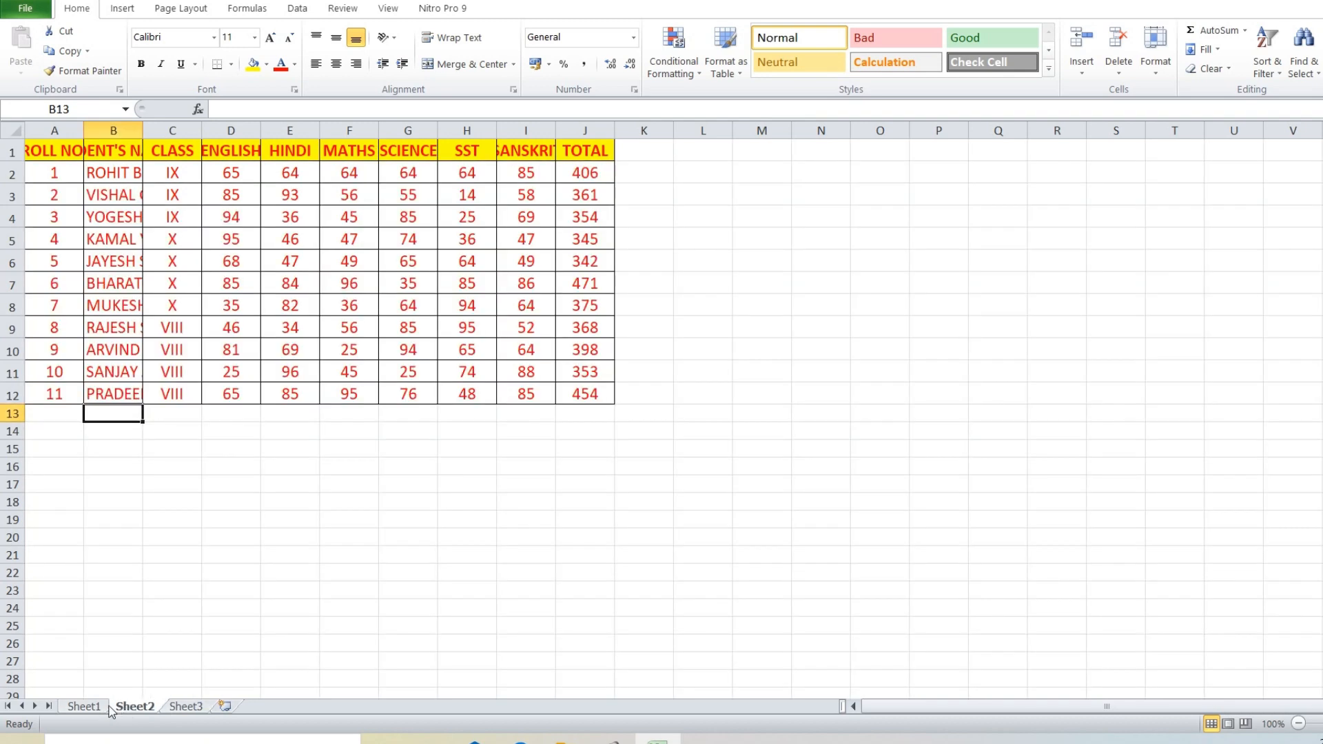
pyautogui.click(86, 706)
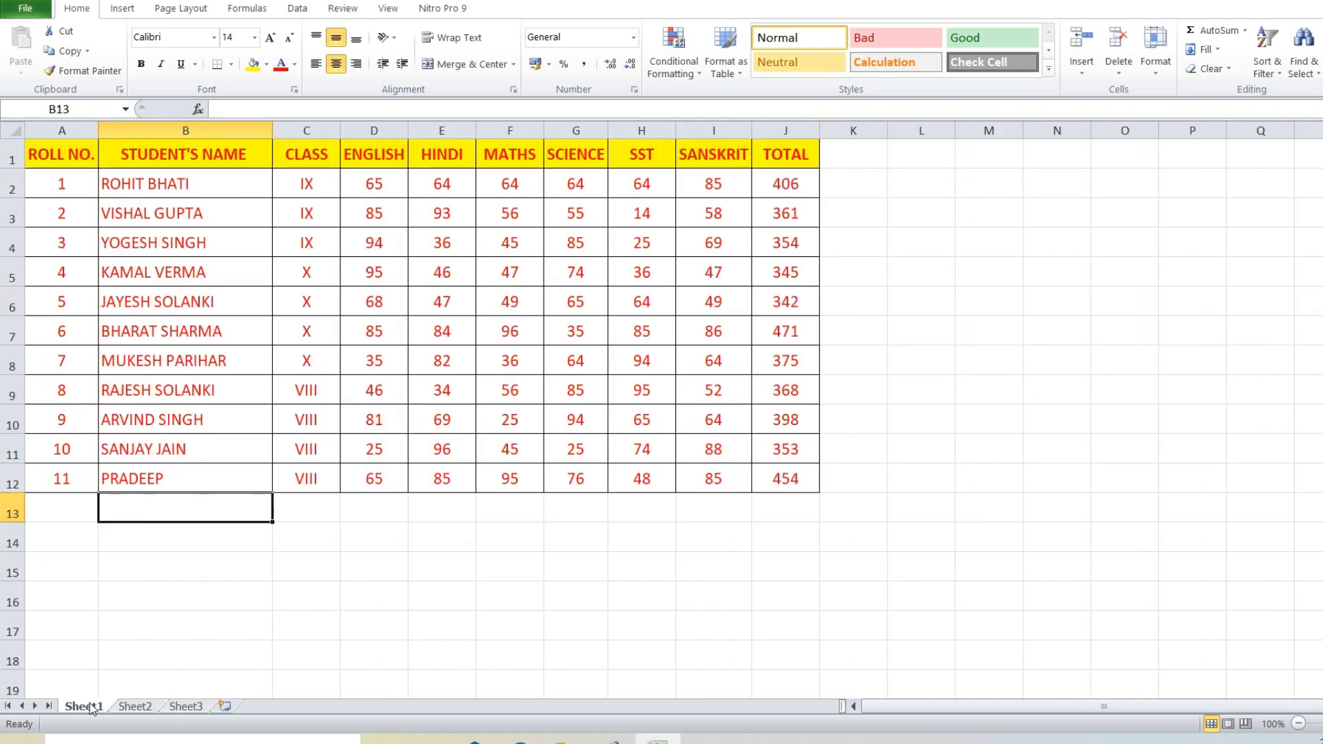
pyautogui.click(142, 706)
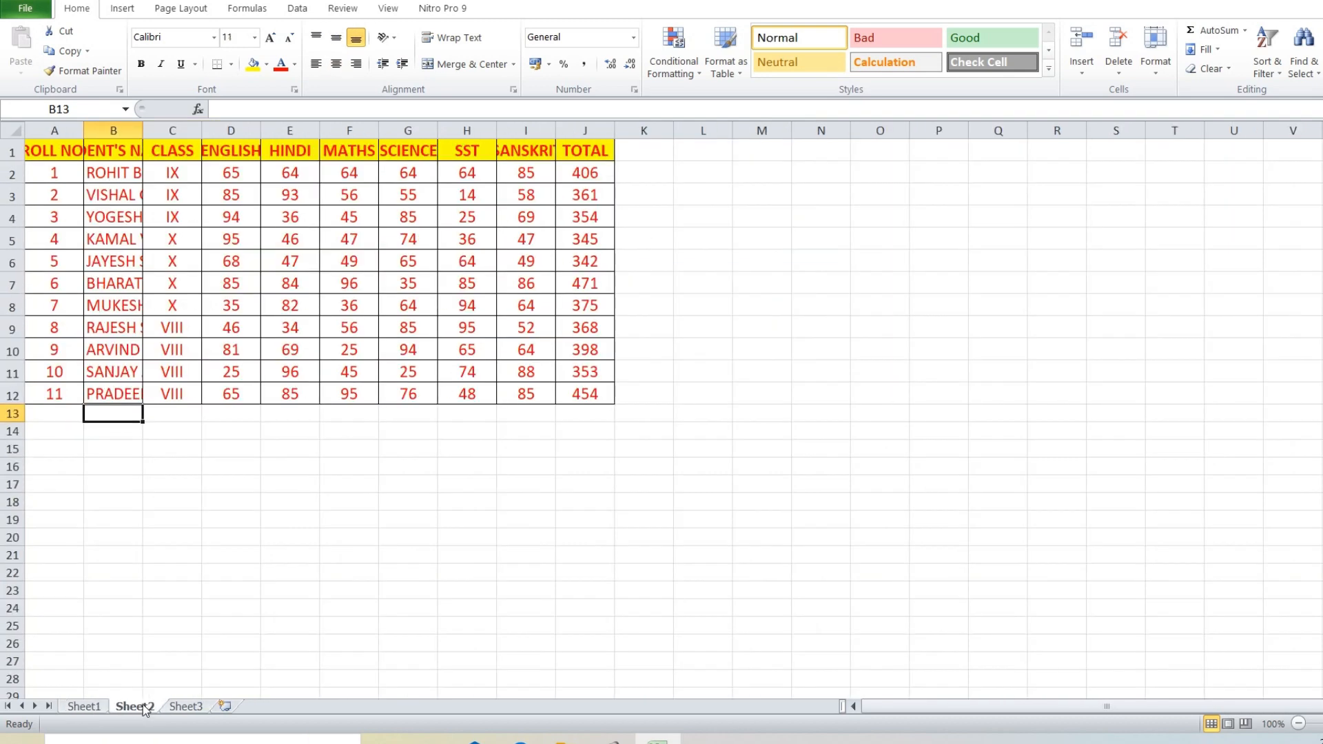
# Step: Undo the All fill across the worksheets, check Sheet2 and Sheet3, and return to Sheet1
pyautogui.hotkey('ctrl', 'pageup')
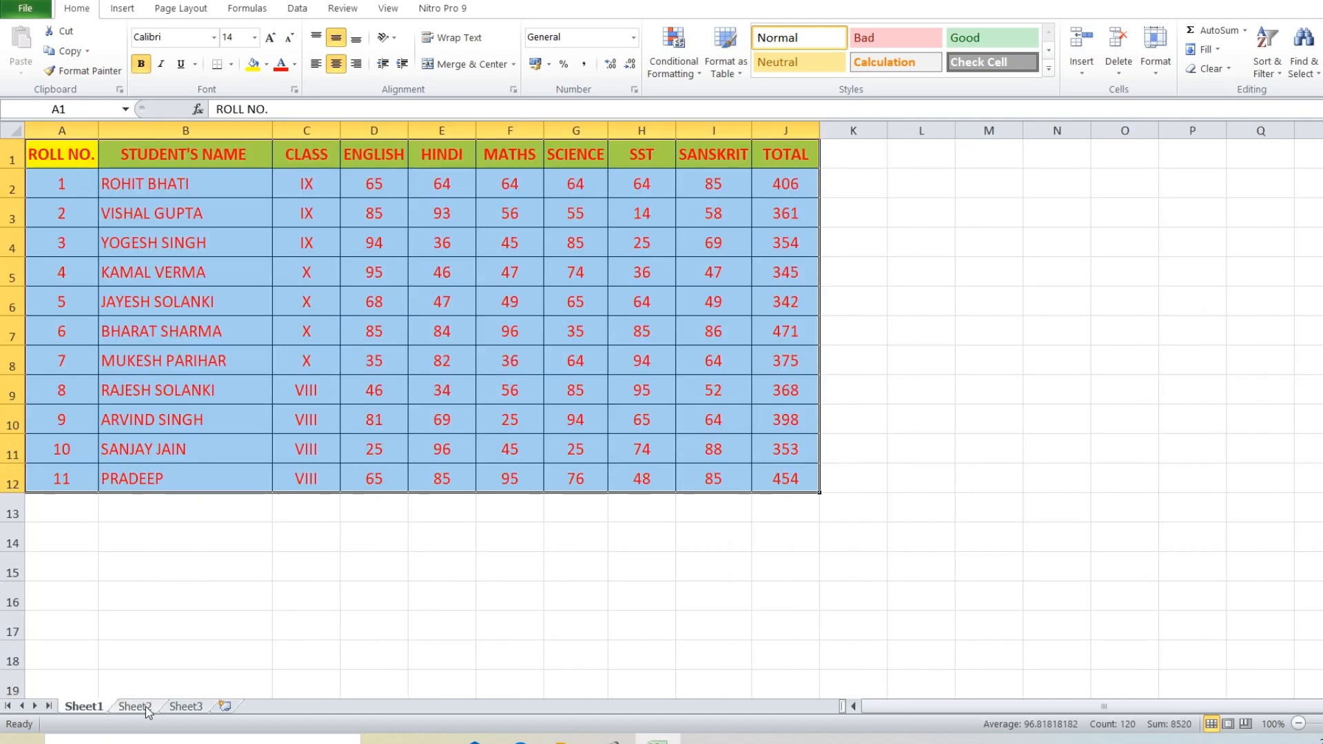
pyautogui.click(145, 708)
pyautogui.click(185, 708)
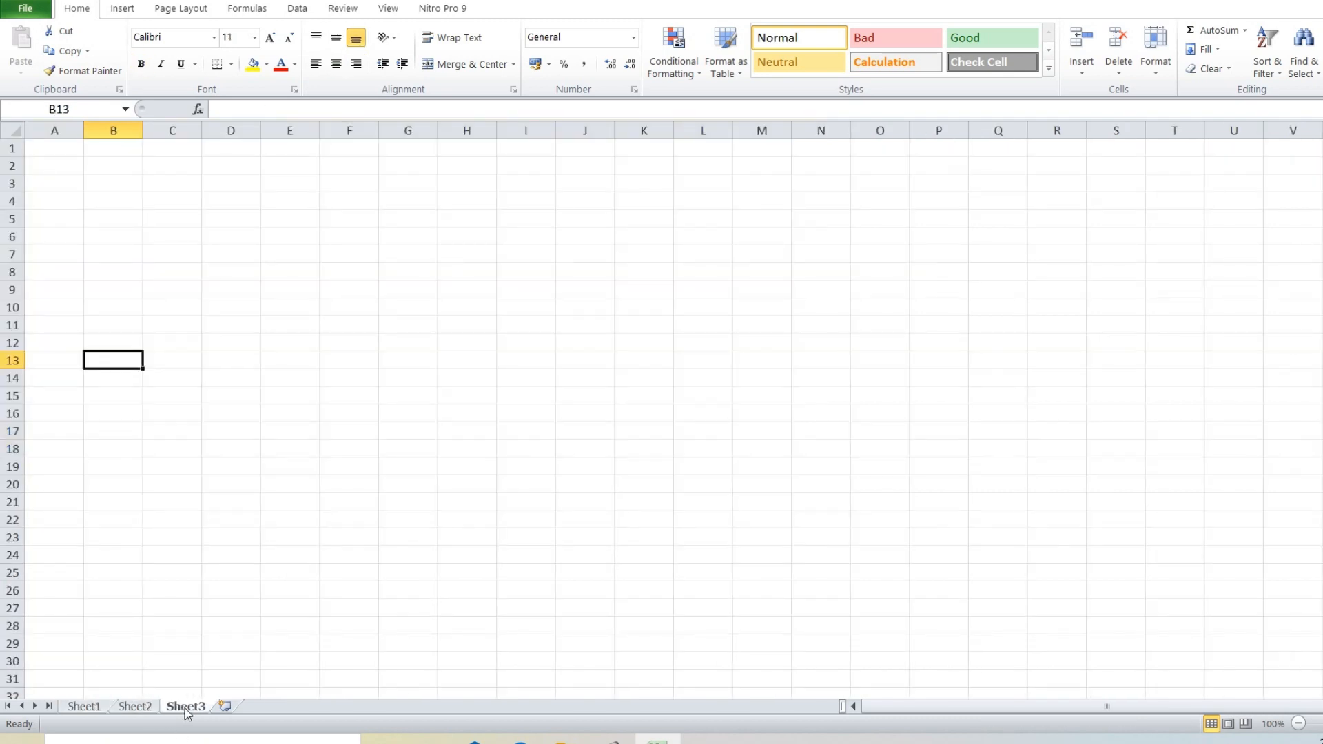
pyautogui.click(125, 705)
pyautogui.click(82, 706)
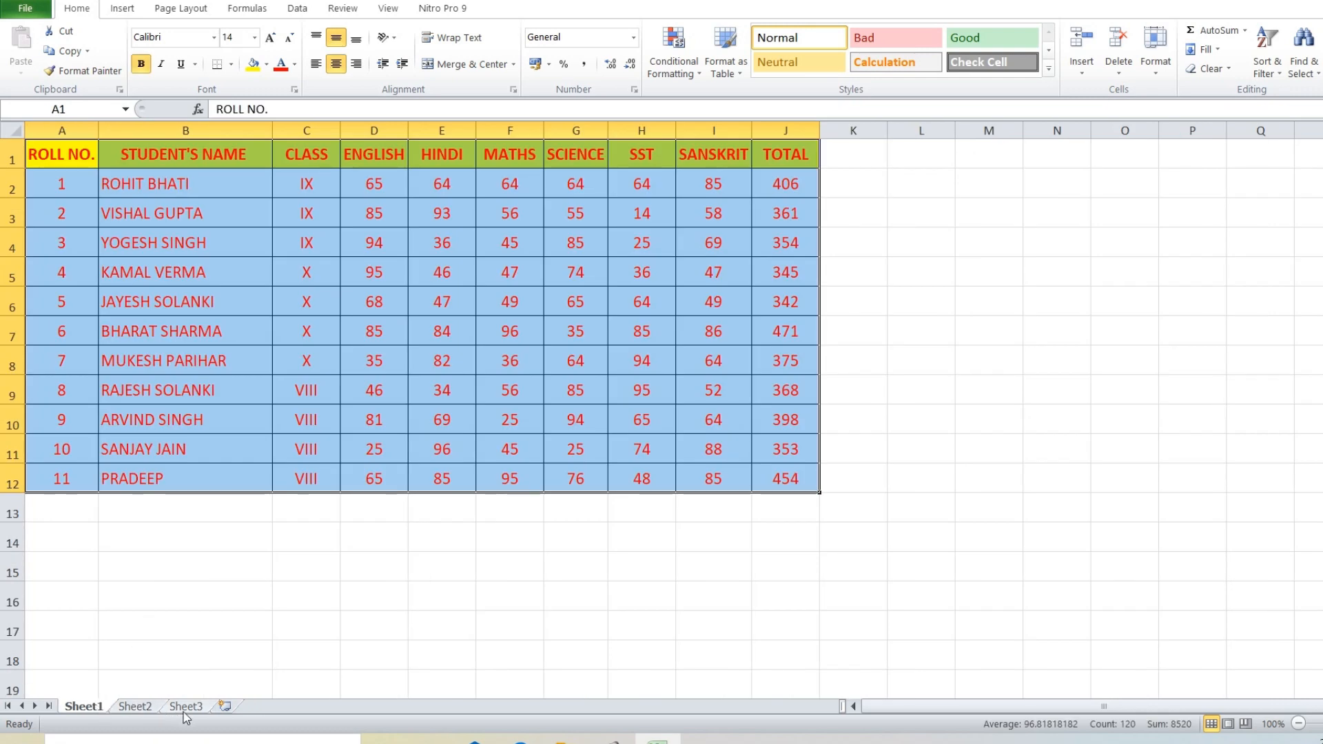
# Step: Group the sheets again and fill table A1:J12 from Sheet1 to Sheet2 and Sheet3 with Fill Across Worksheets set to Contents
pyautogui.keyDown('ctrl'); pyautogui.click(134, 706); pyautogui.keyUp('ctrl')
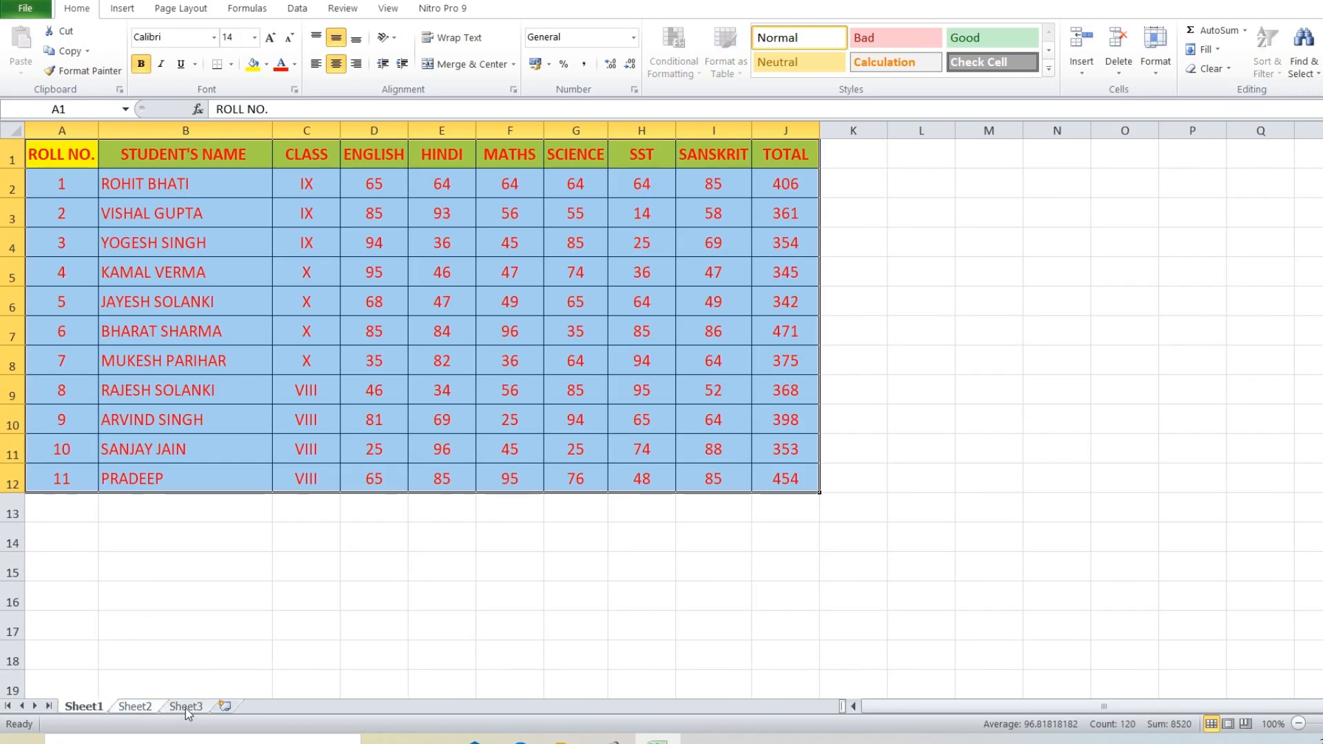
pyautogui.click(1203, 49)
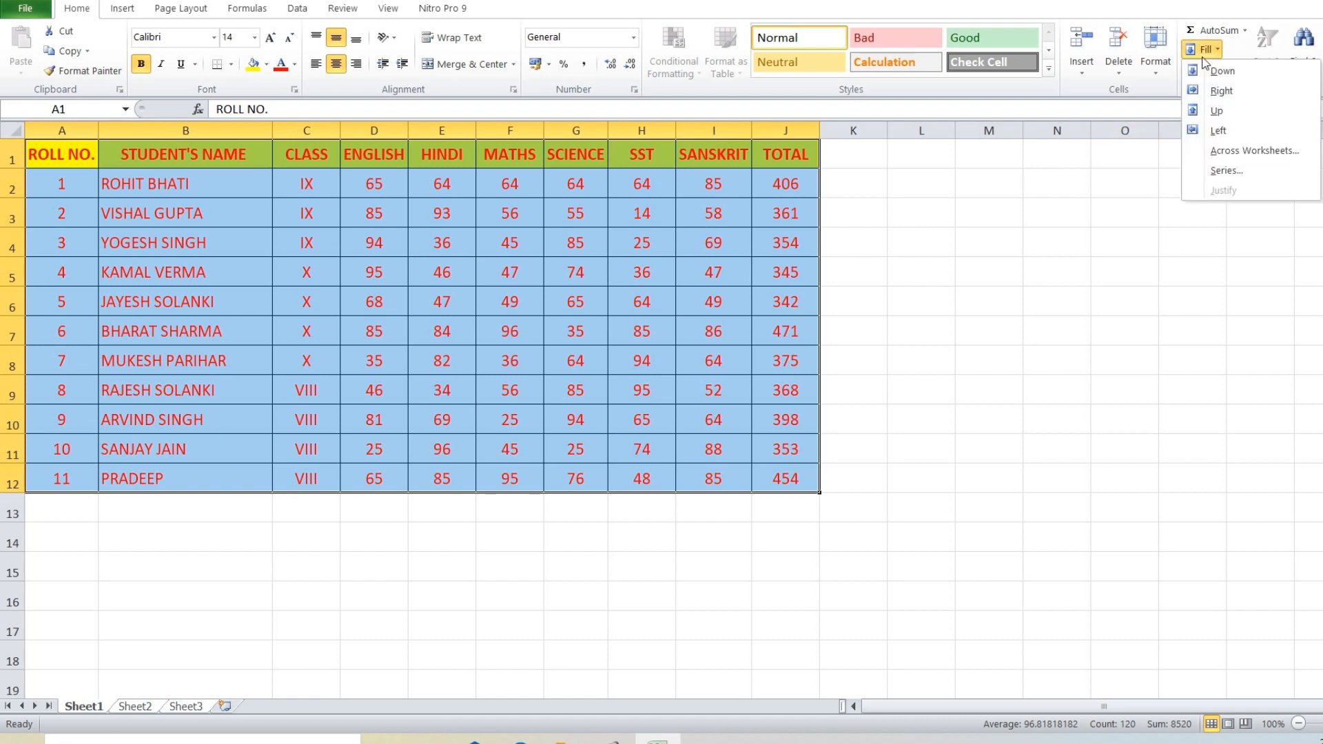
pyautogui.click(1250, 150)
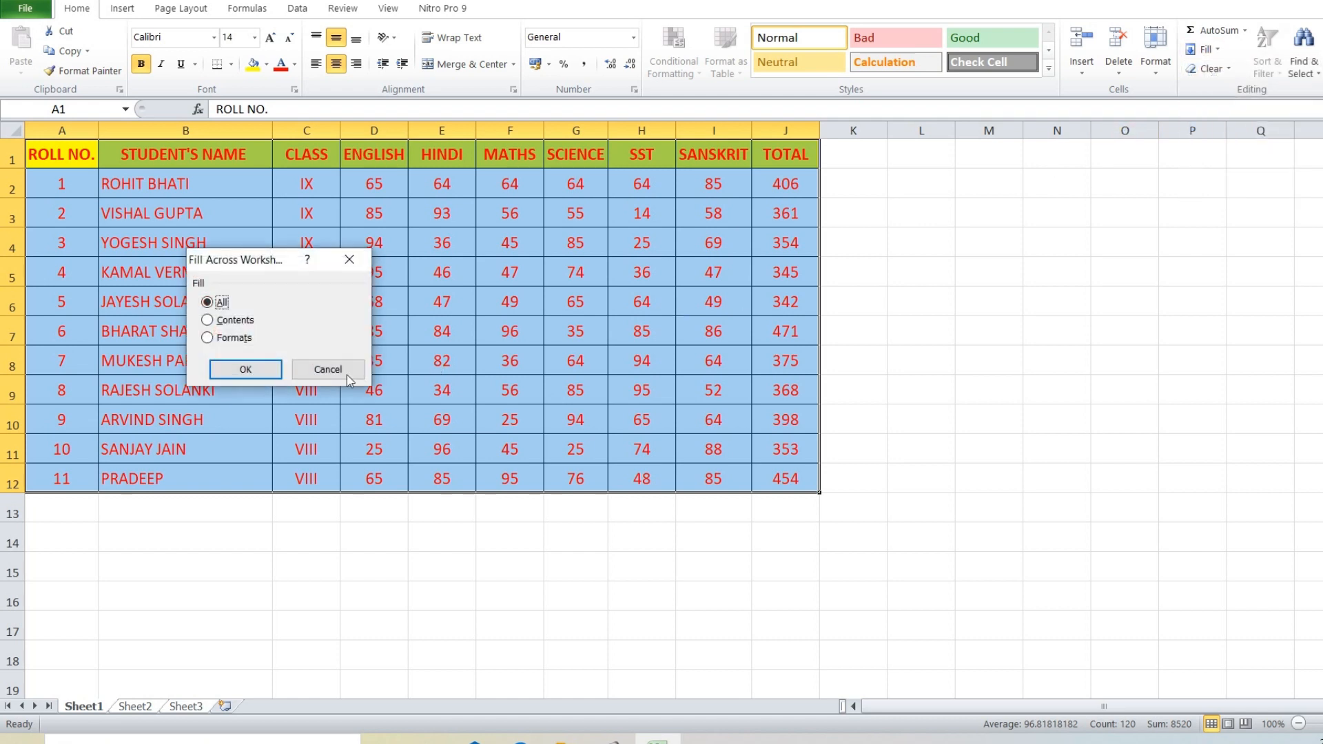
pyautogui.click(208, 320)
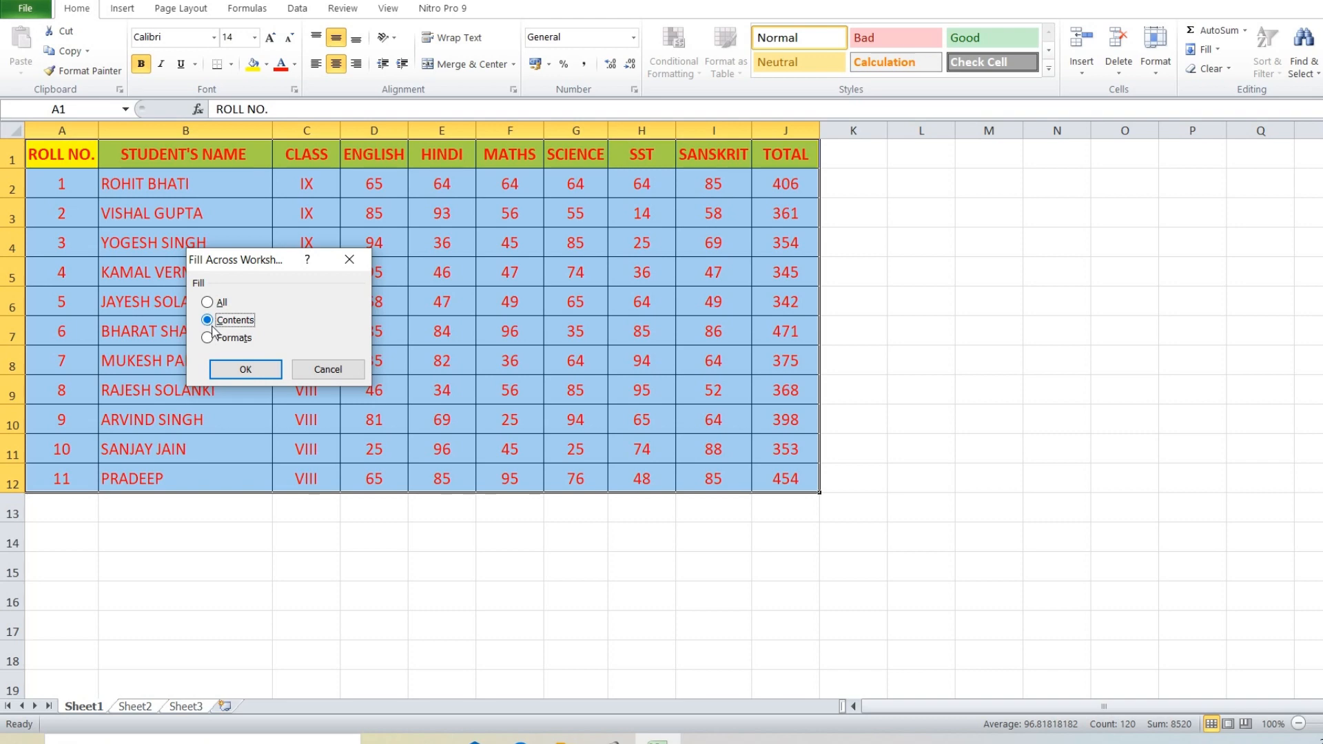
pyautogui.click(246, 370)
pyautogui.click(174, 505)
# Step: Examine the contents-only copies of the marks table on Sheet2 and Sheet3
pyautogui.click(141, 708)
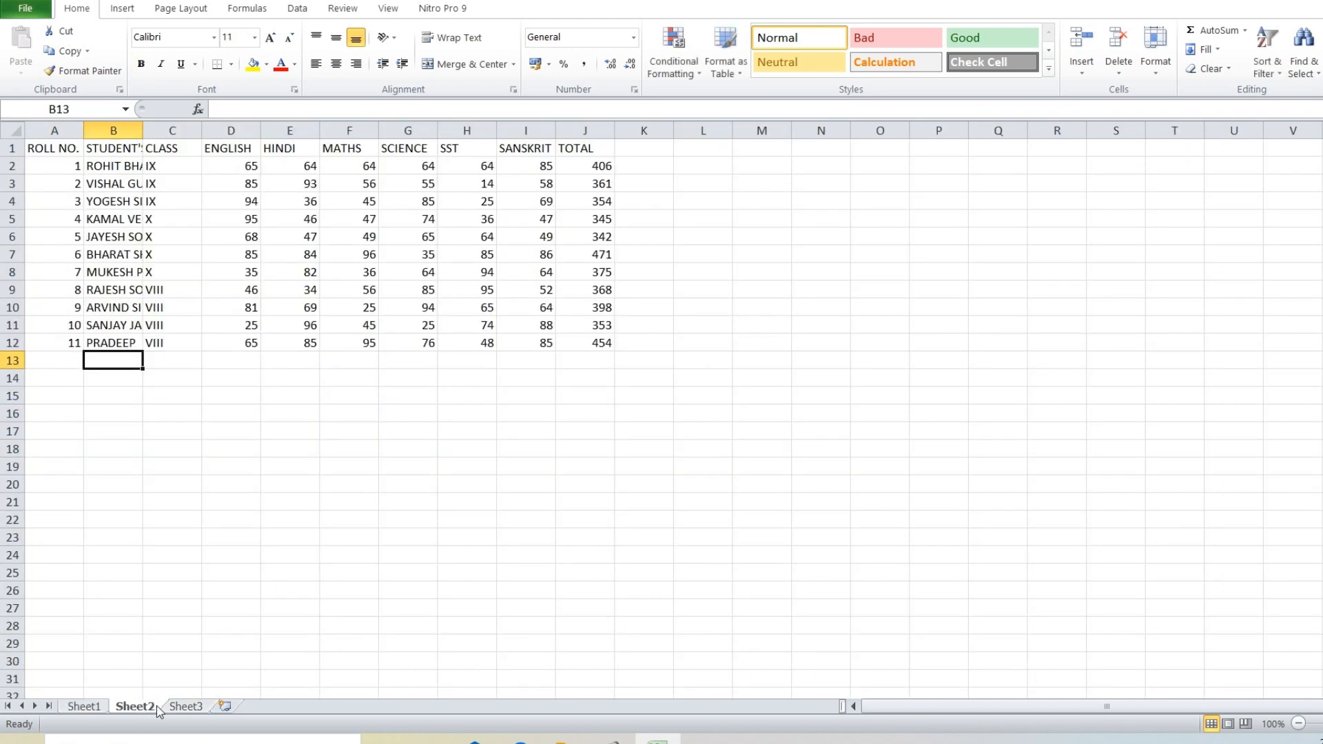
pyautogui.click(181, 707)
pyautogui.click(138, 707)
# Step: Undo the contents-only fill across the worksheets, check Sheet2 and Sheet3, and return to Sheet1
pyautogui.hotkey('ctrl', 'pageup')
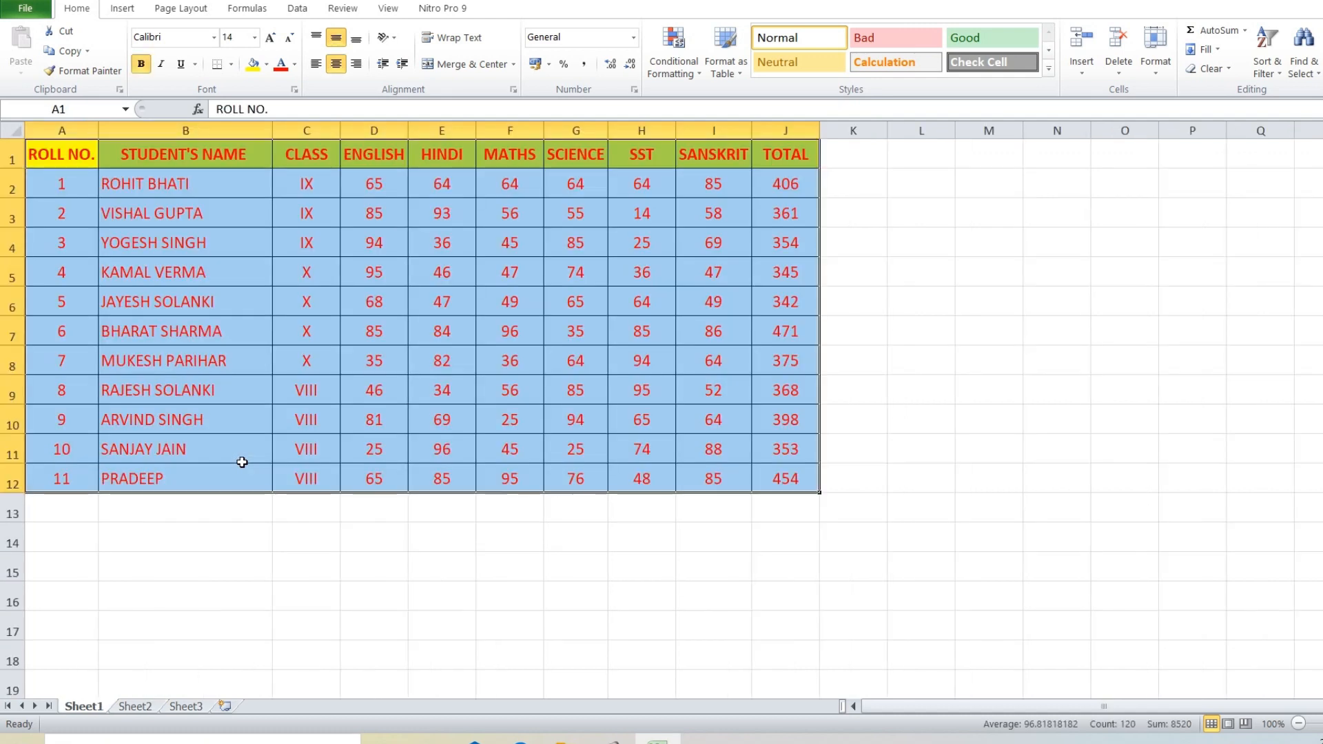
pyautogui.click(134, 706)
pyautogui.click(183, 706)
pyautogui.click(100, 706)
pyautogui.click(1204, 49)
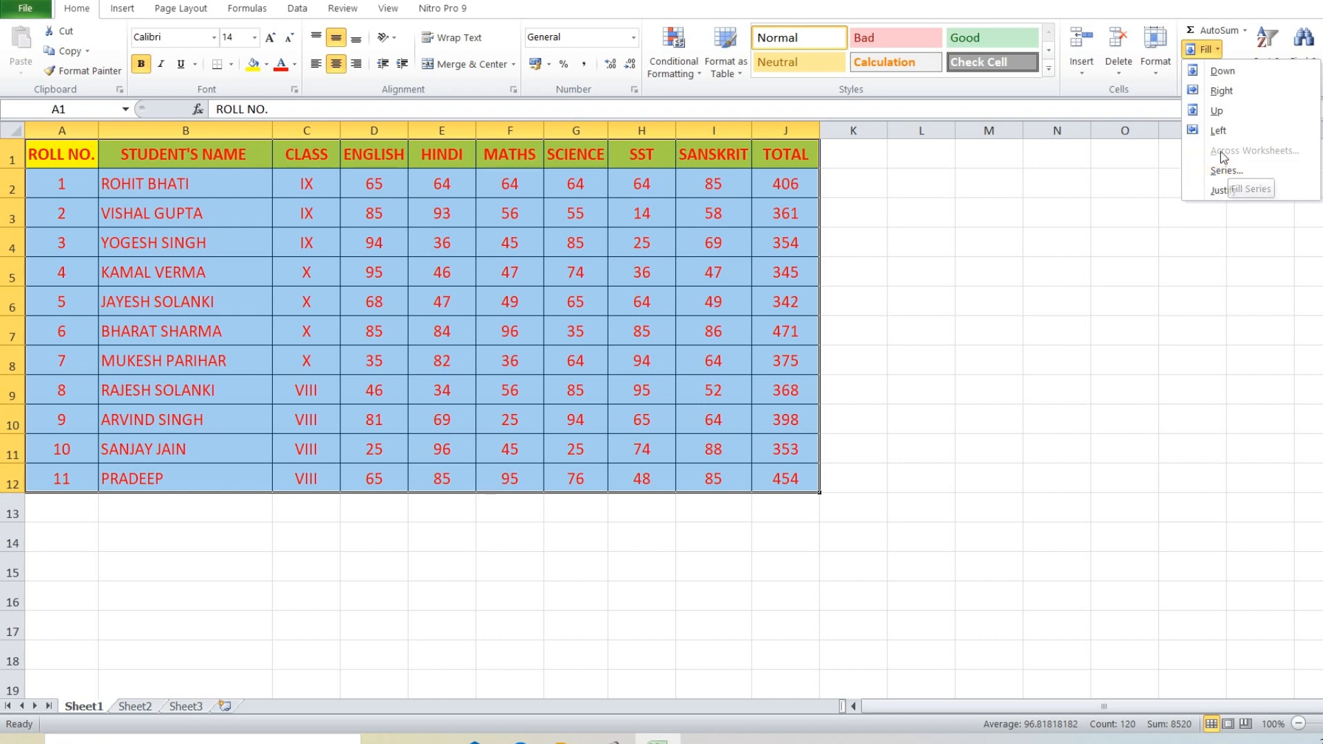
pyautogui.click(155, 423)
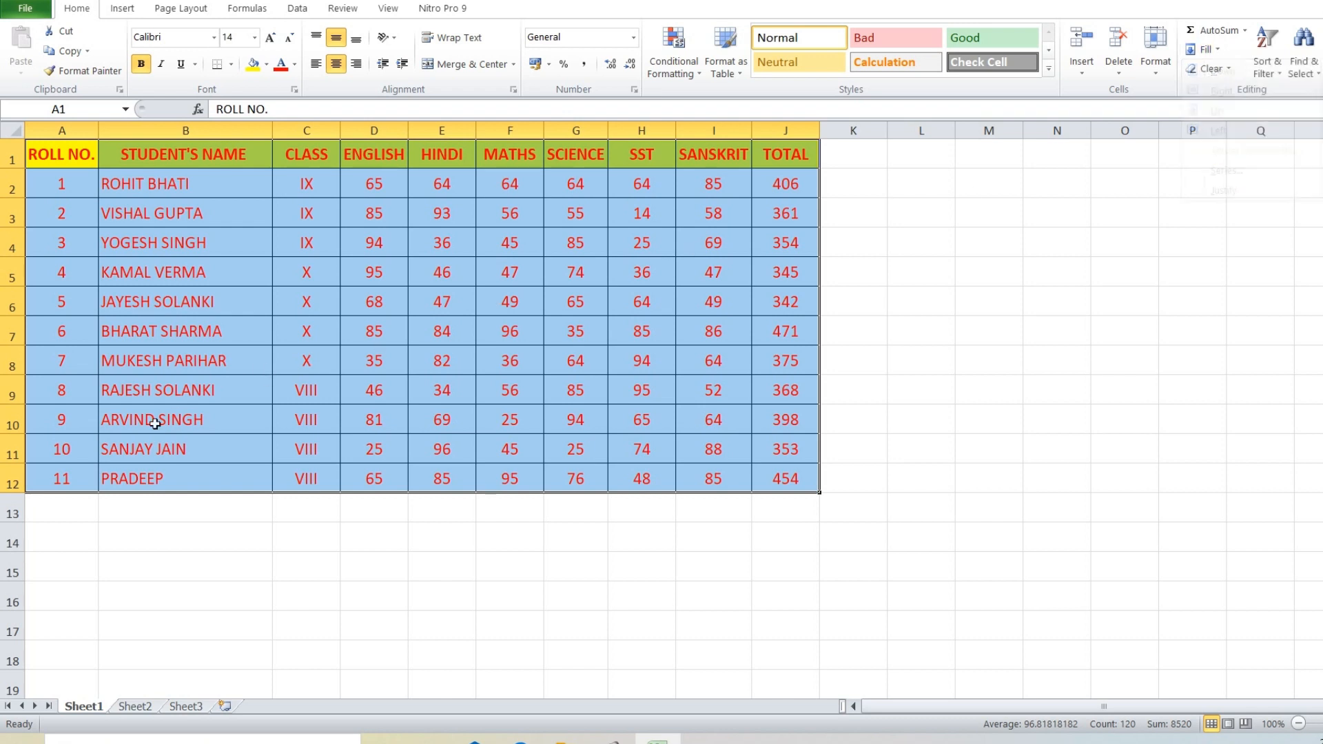
# Step: Group Sheet1 with Sheet2 and Sheet3 and fill table A1:J12 across the worksheets with the Formats option
pyautogui.keyDown('ctrl'); pyautogui.click(153, 706); pyautogui.keyUp('ctrl')
pyautogui.keyDown('ctrl'); pyautogui.click(185, 706); pyautogui.keyUp('ctrl')
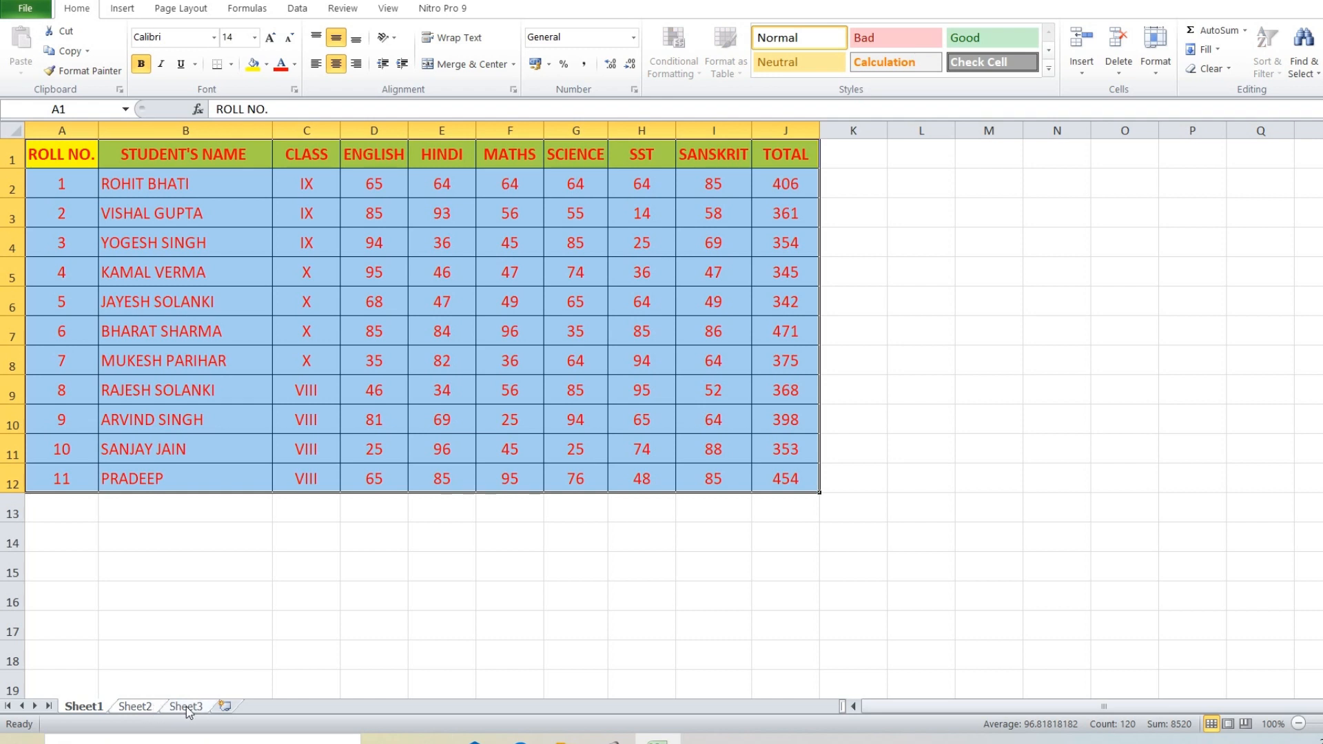
pyautogui.click(1214, 50)
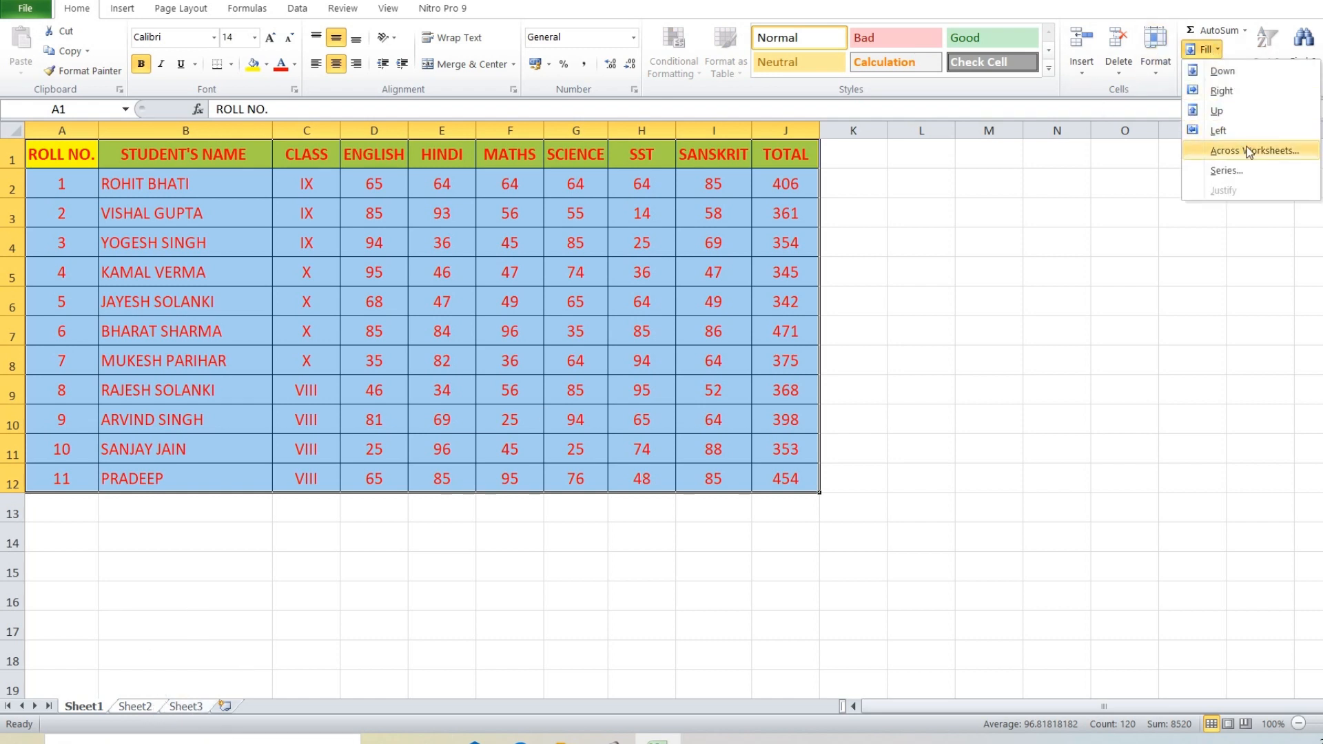
pyautogui.click(1219, 151)
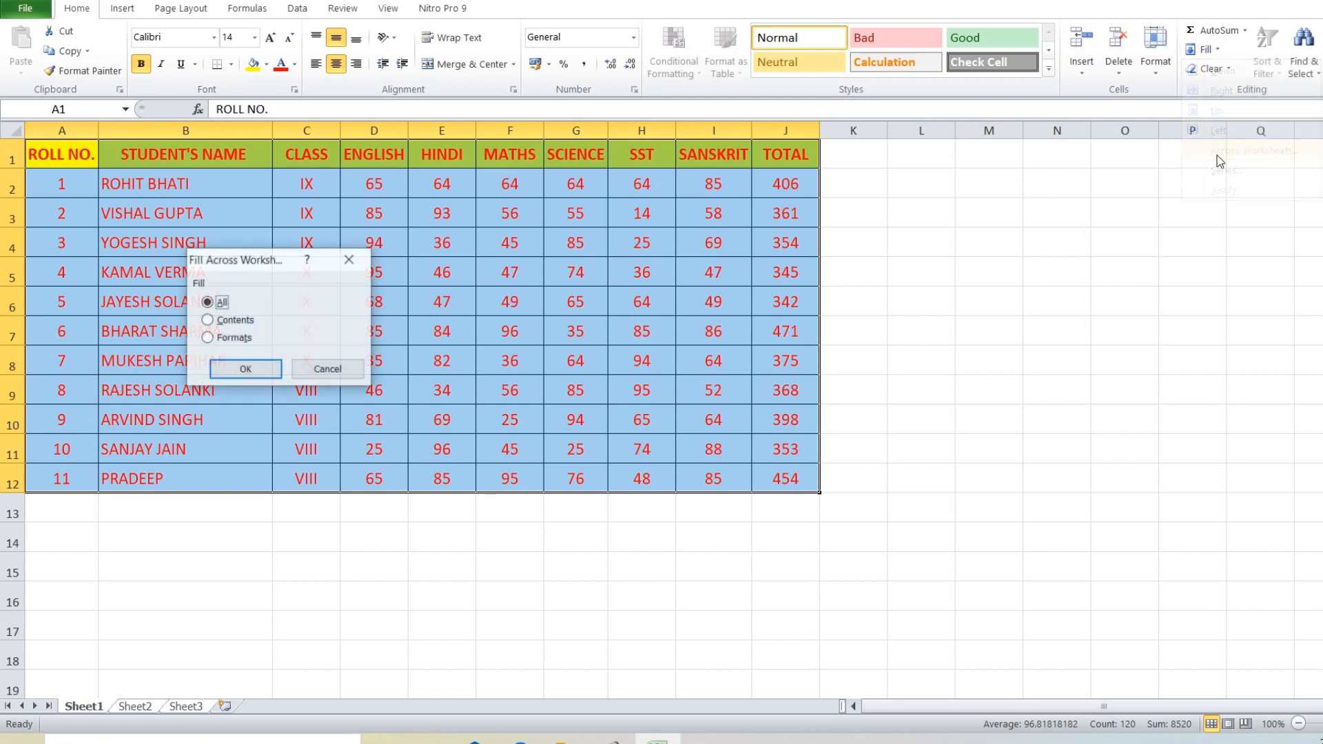
pyautogui.click(227, 341)
pyautogui.click(238, 373)
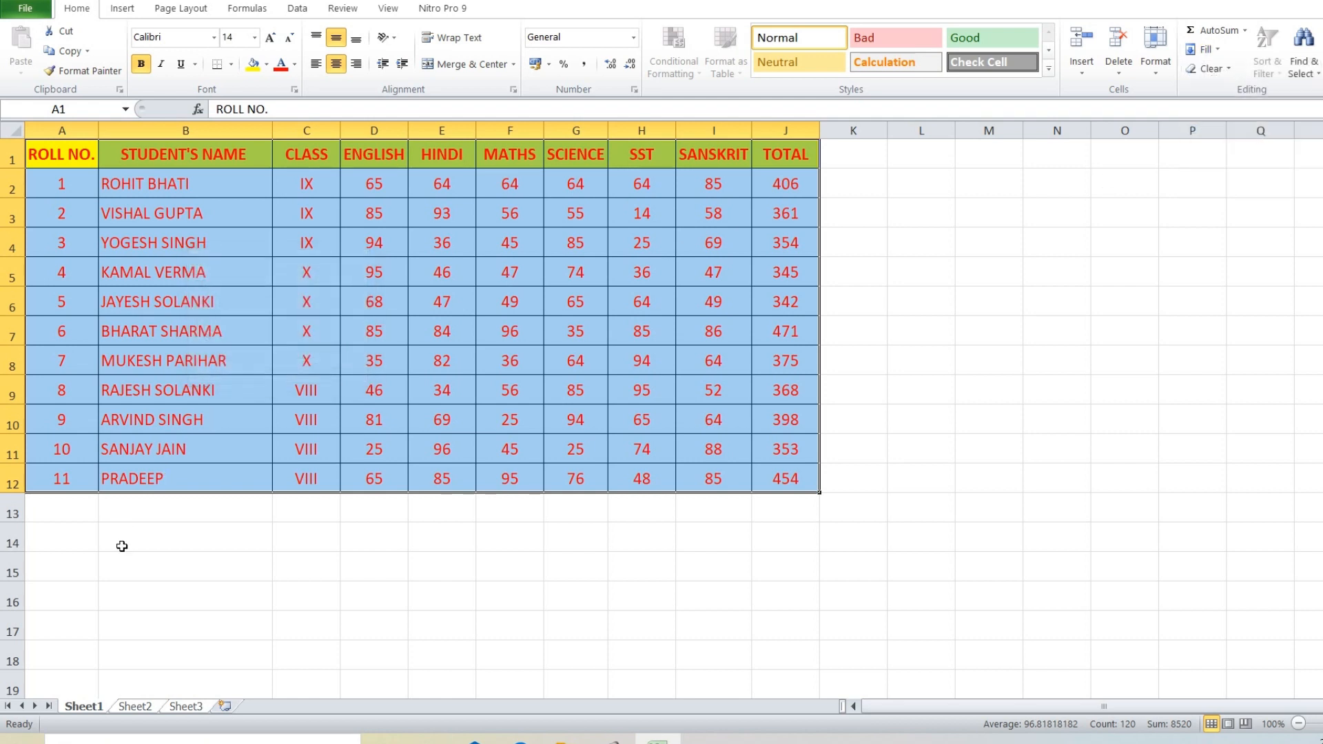
# Step: Examine the formats-only copies of the marks table on Sheet2 and Sheet3
pyautogui.click(135, 707)
pyautogui.click(114, 279)
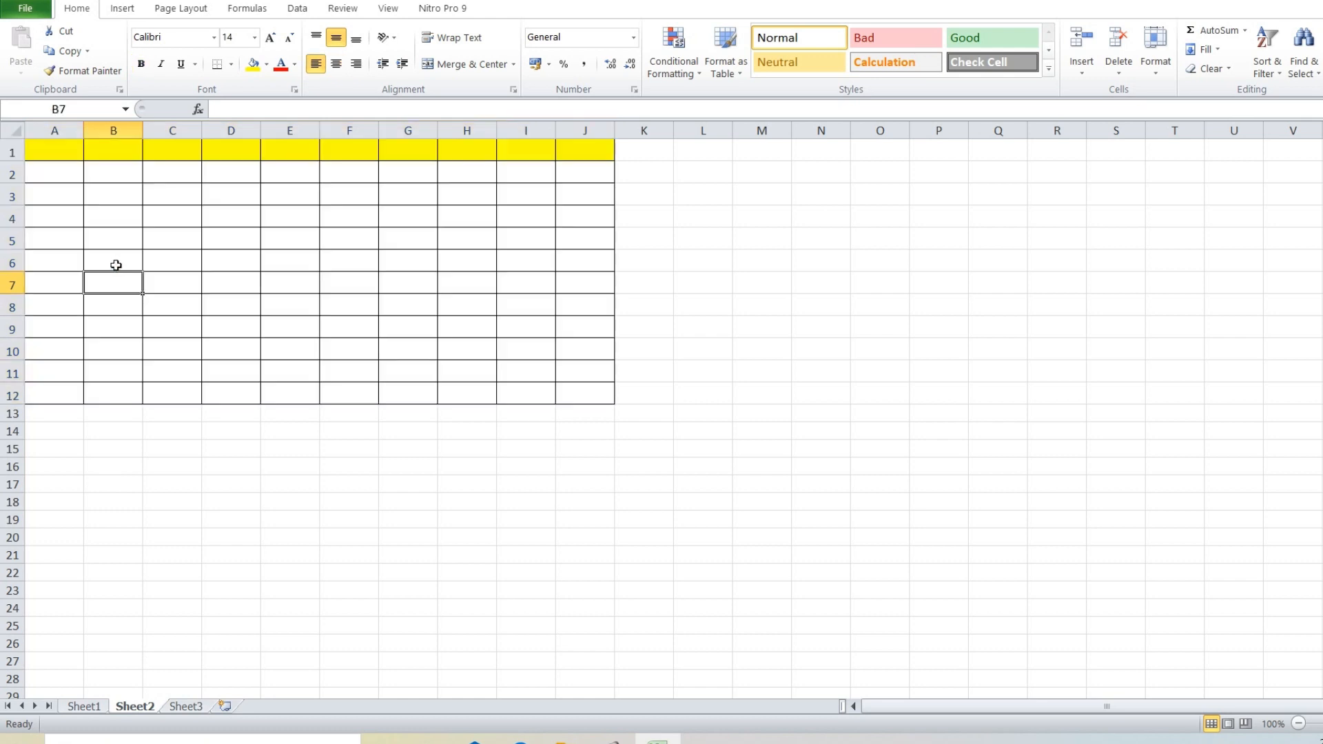
pyautogui.click(186, 708)
# Step: Enter S.NO. in A1 and 1 in A2 of the formatted Sheet2 table, and return to Sheet1
pyautogui.click(143, 707)
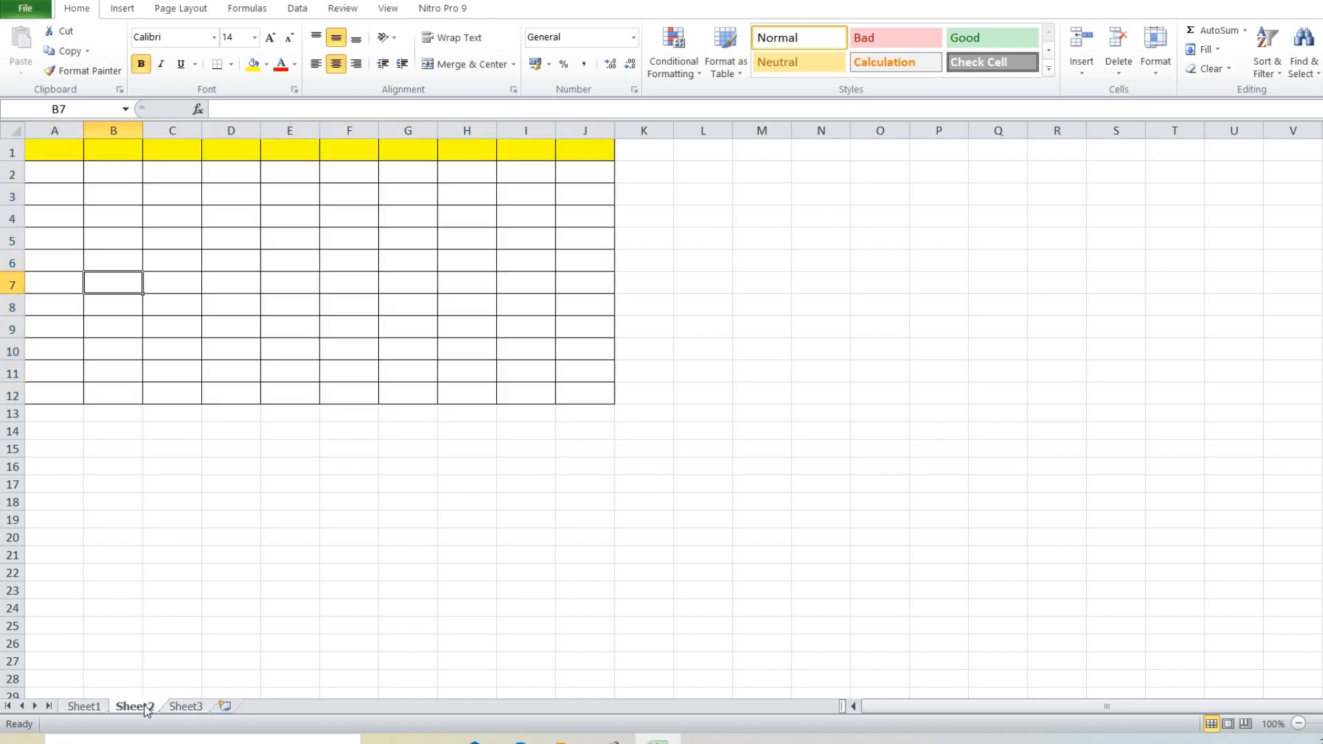
pyautogui.click(51, 156)
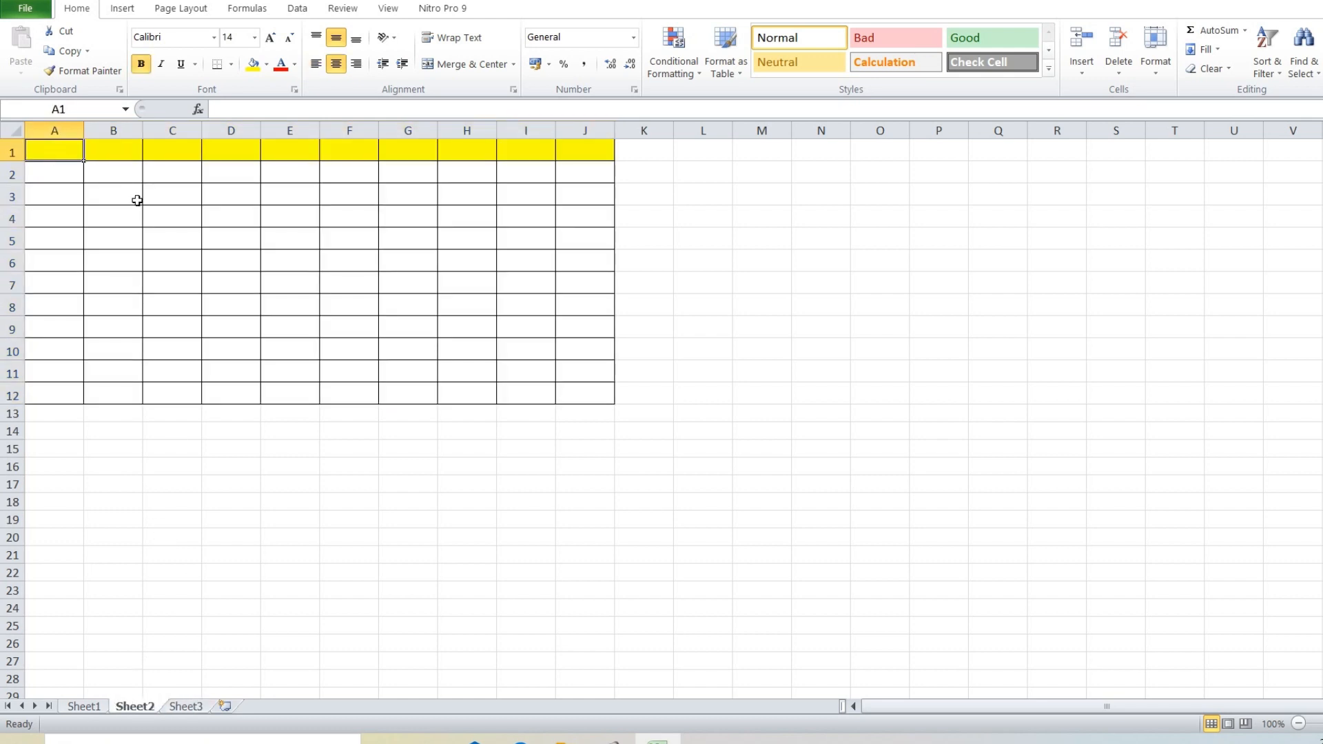
pyautogui.write('S.NO.')
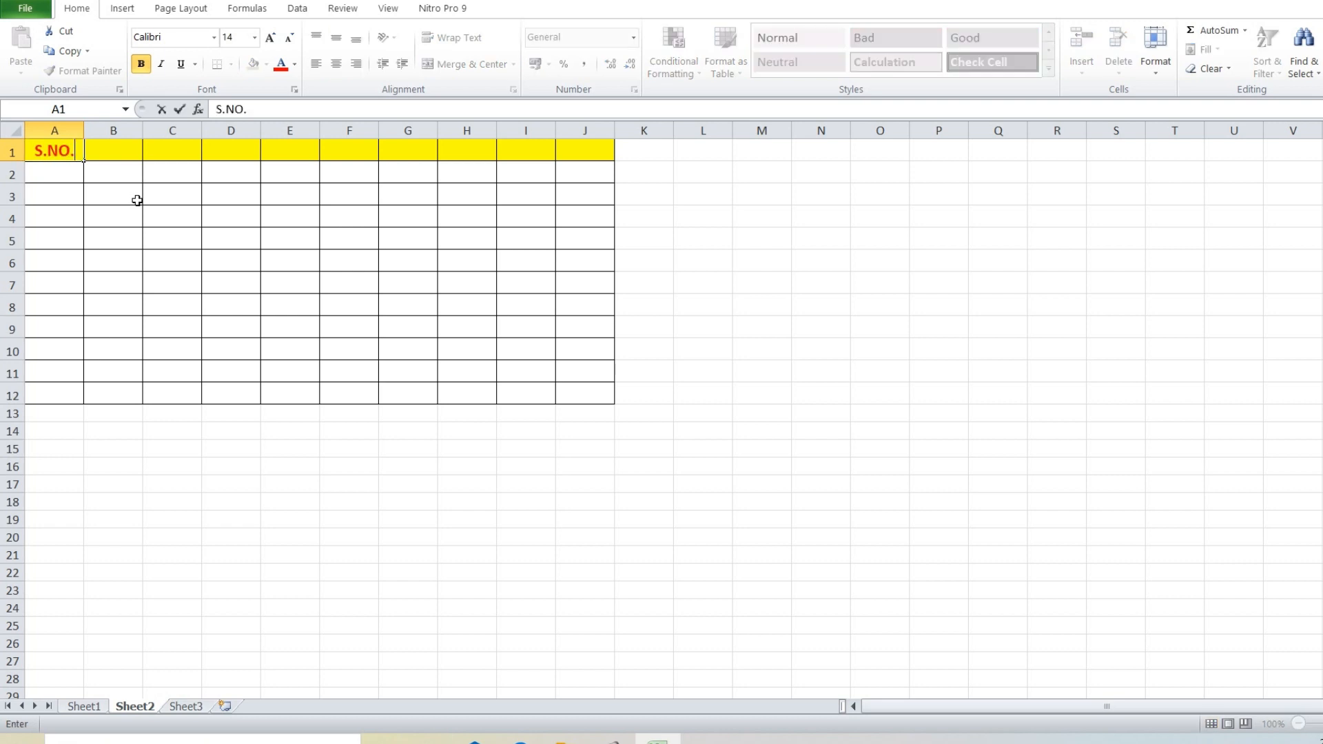
pyautogui.press('Return')
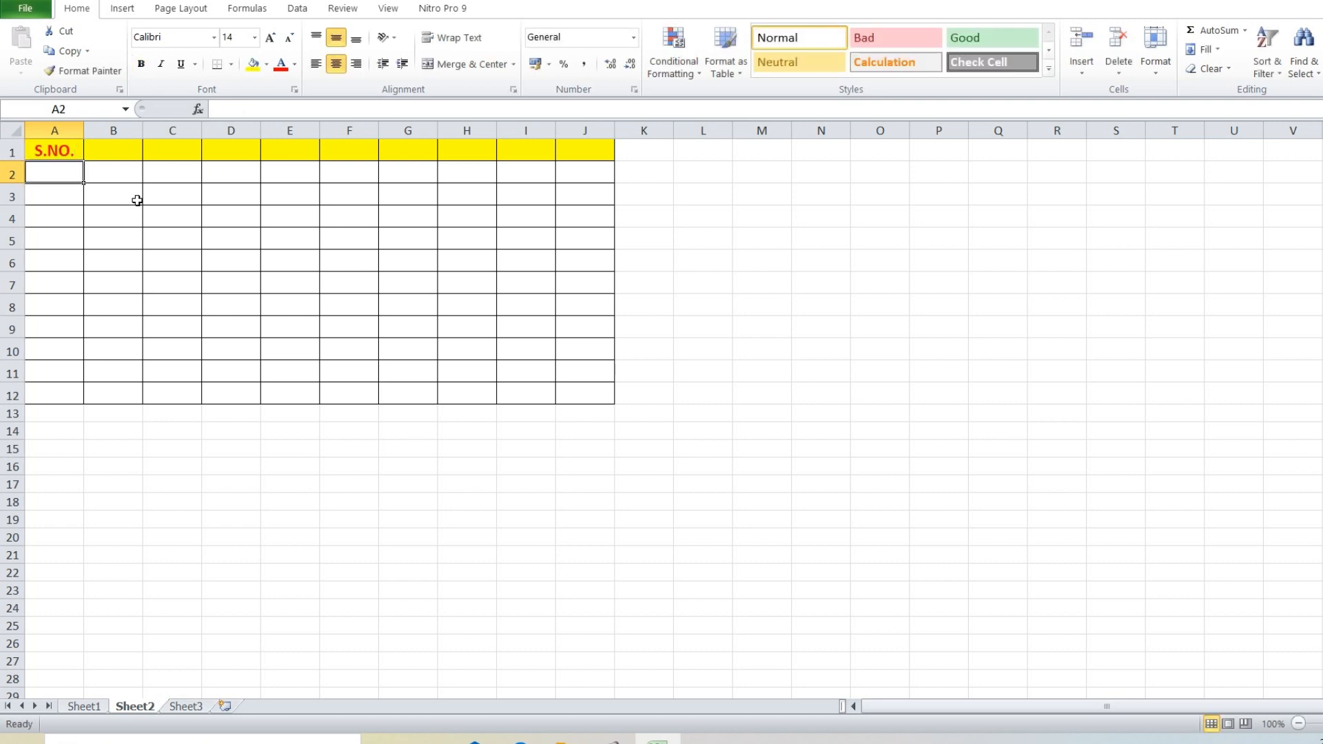
pyautogui.write('1')
pyautogui.press('Return')
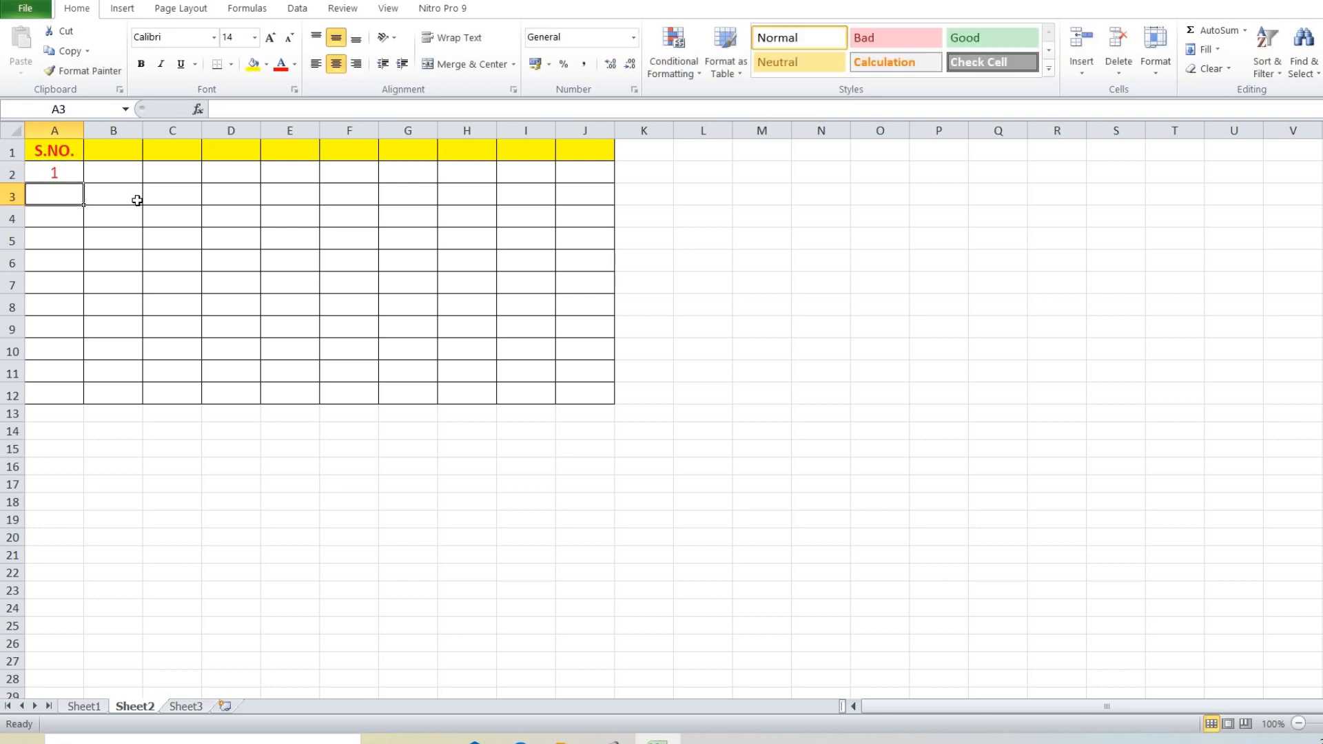
pyautogui.click(85, 706)
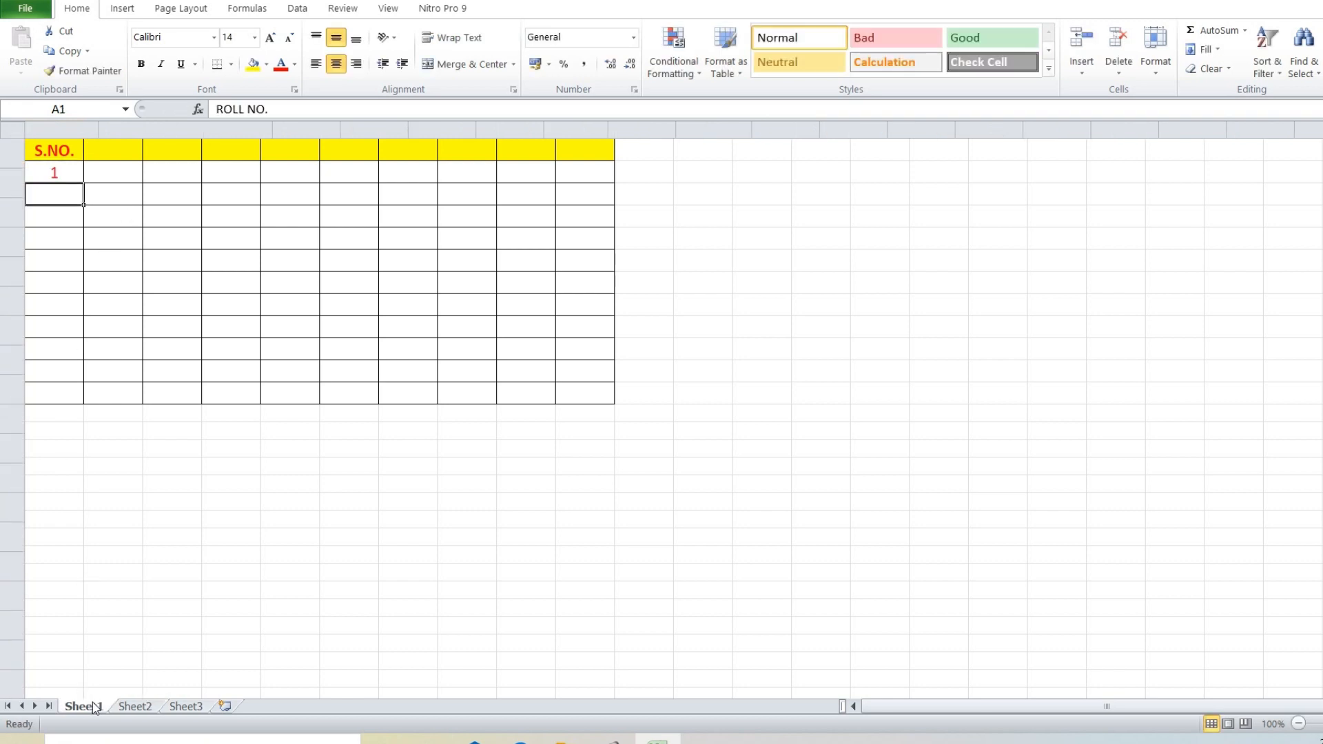
pyautogui.click(453, 359)
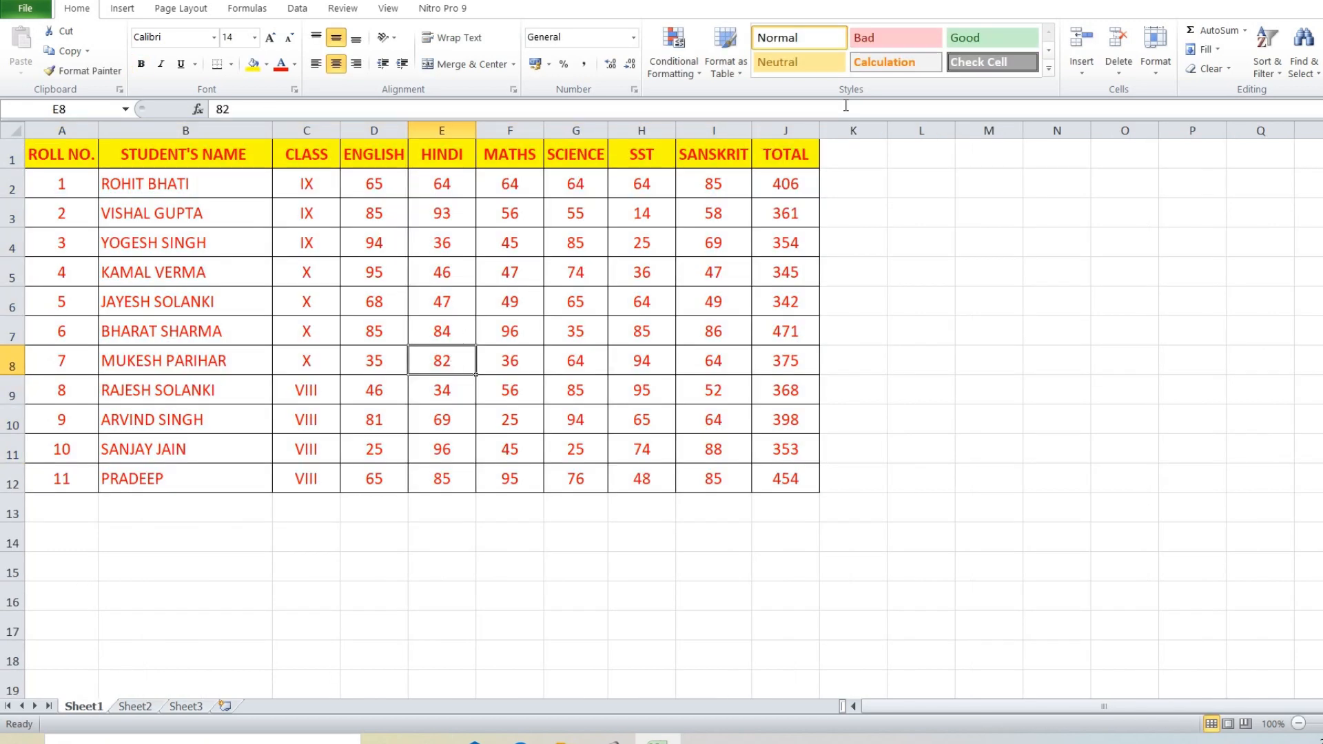
# Step: Clear all contents and formatting from the marks table A1:J12 on Sheet1, and undo the clearing
pyautogui.click(1207, 48)
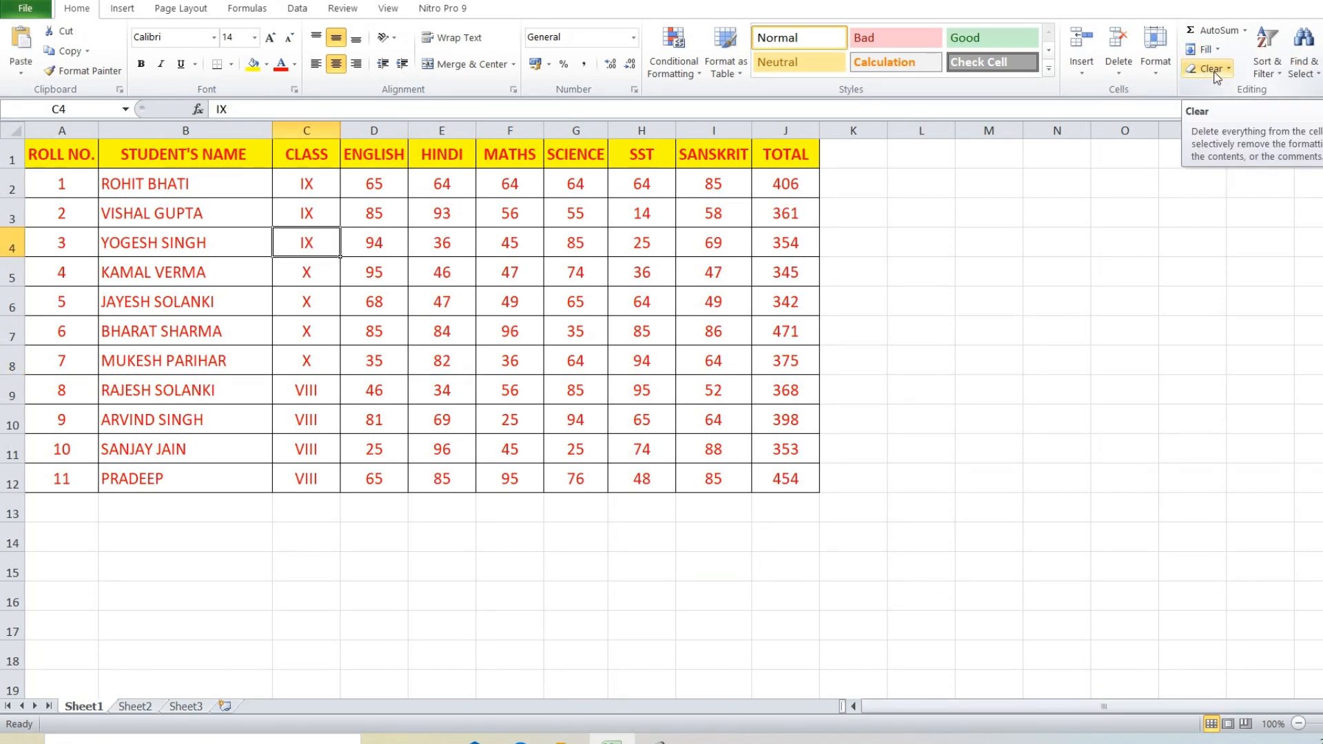
pyautogui.click(1216, 72)
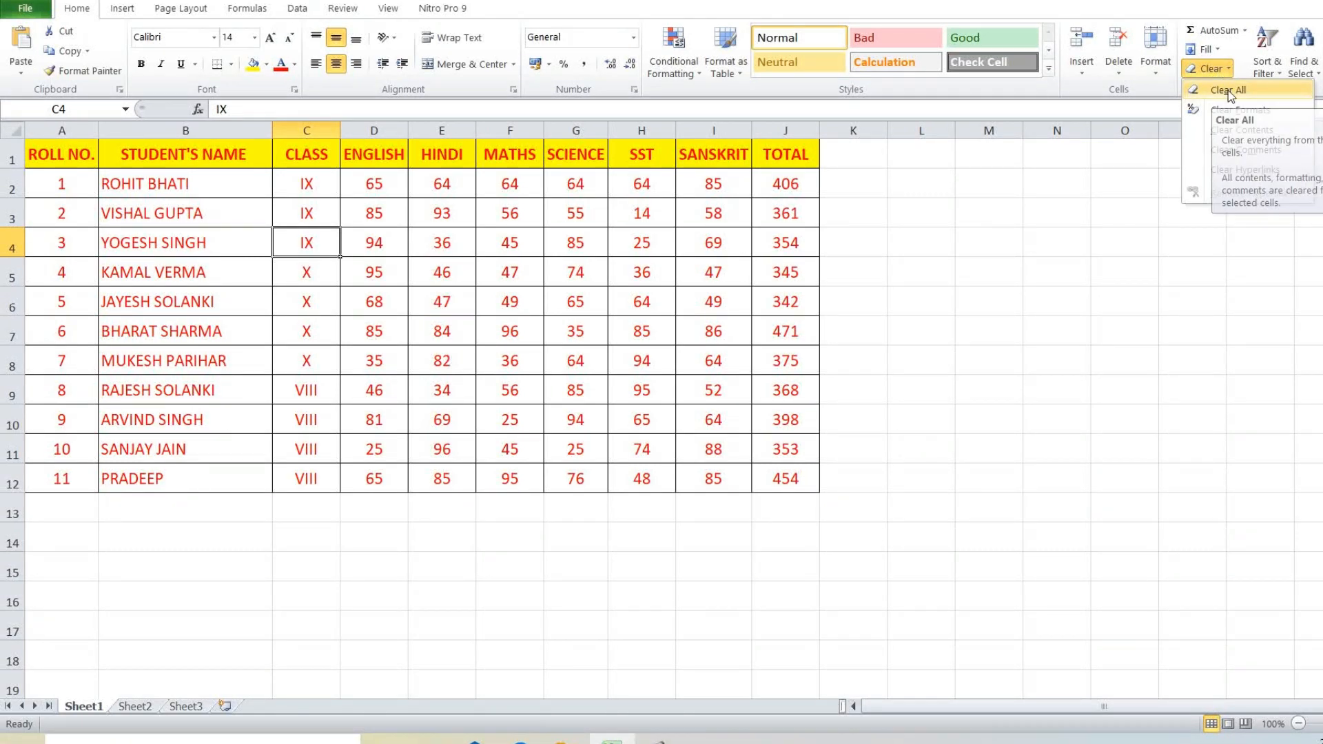
pyautogui.click(571, 287)
pyautogui.moveTo(83, 160); pyautogui.dragTo(786, 482)
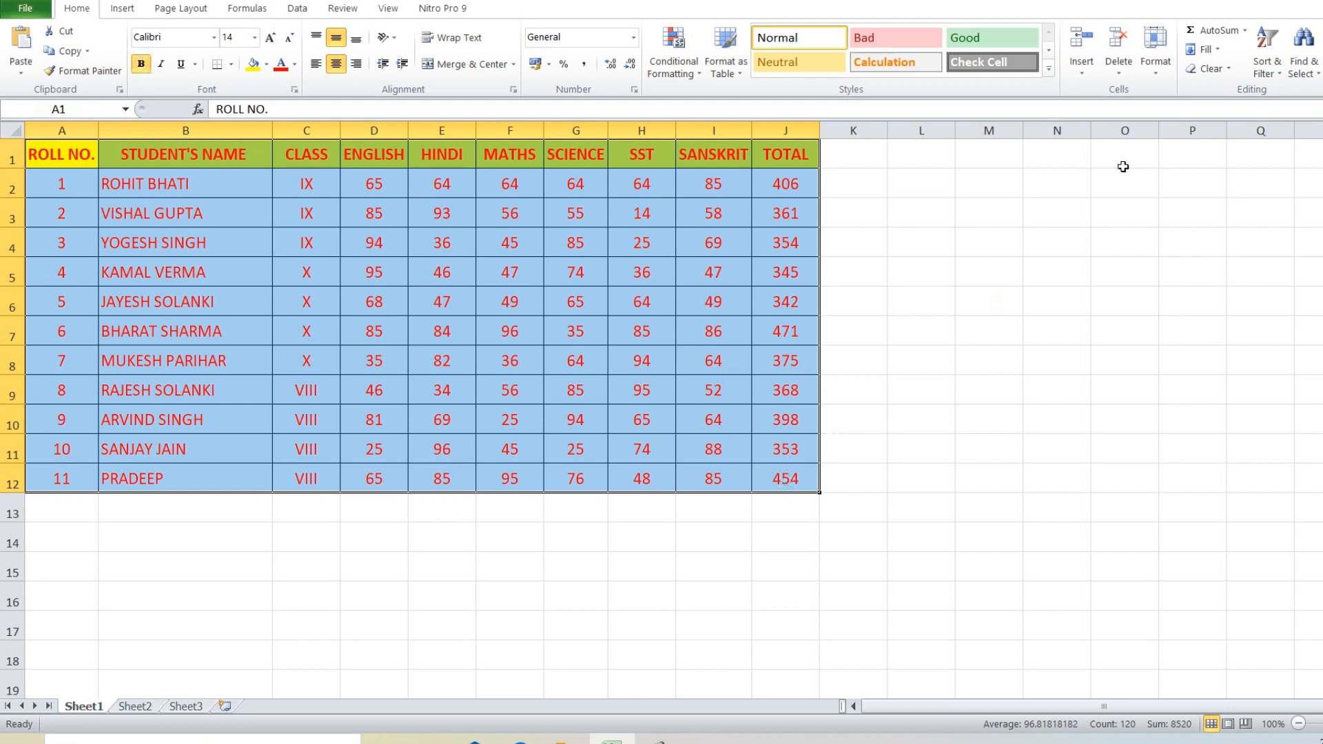
pyautogui.click(1211, 69)
pyautogui.click(1224, 91)
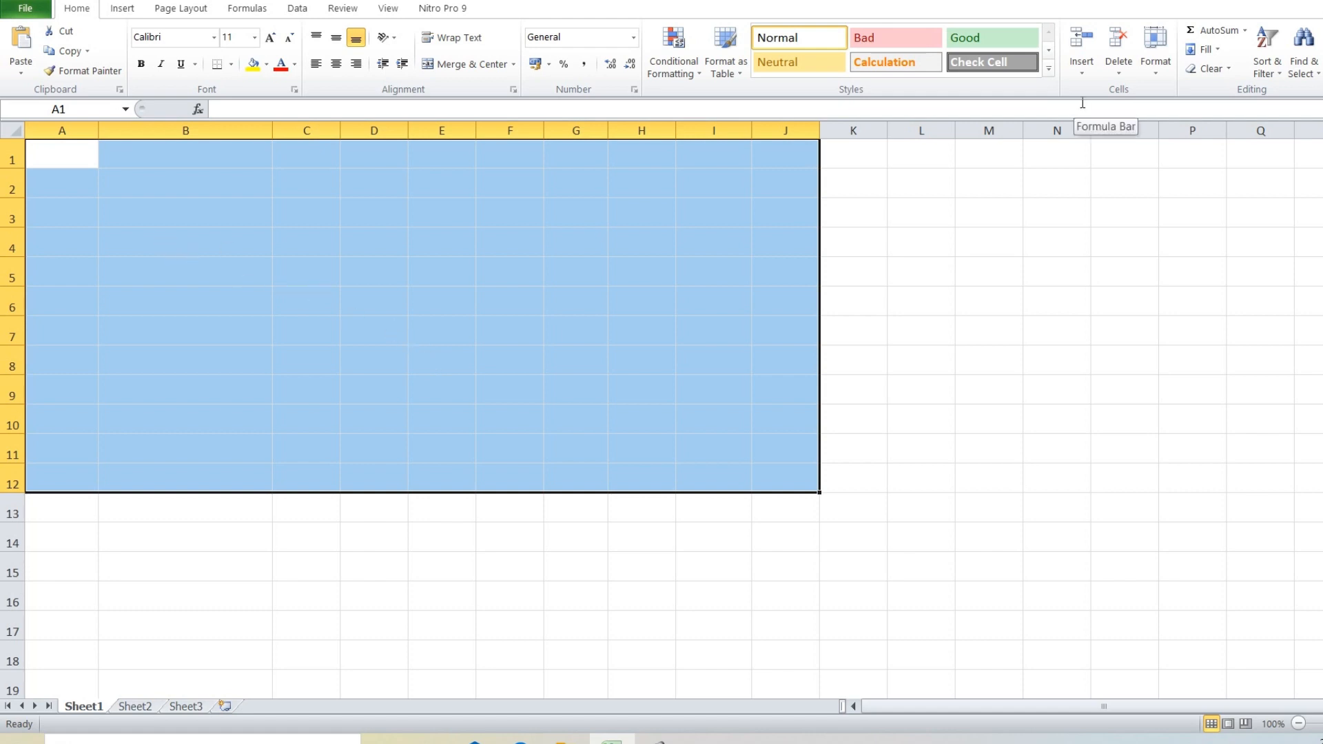
pyautogui.hotkey('ctrl', 'z')
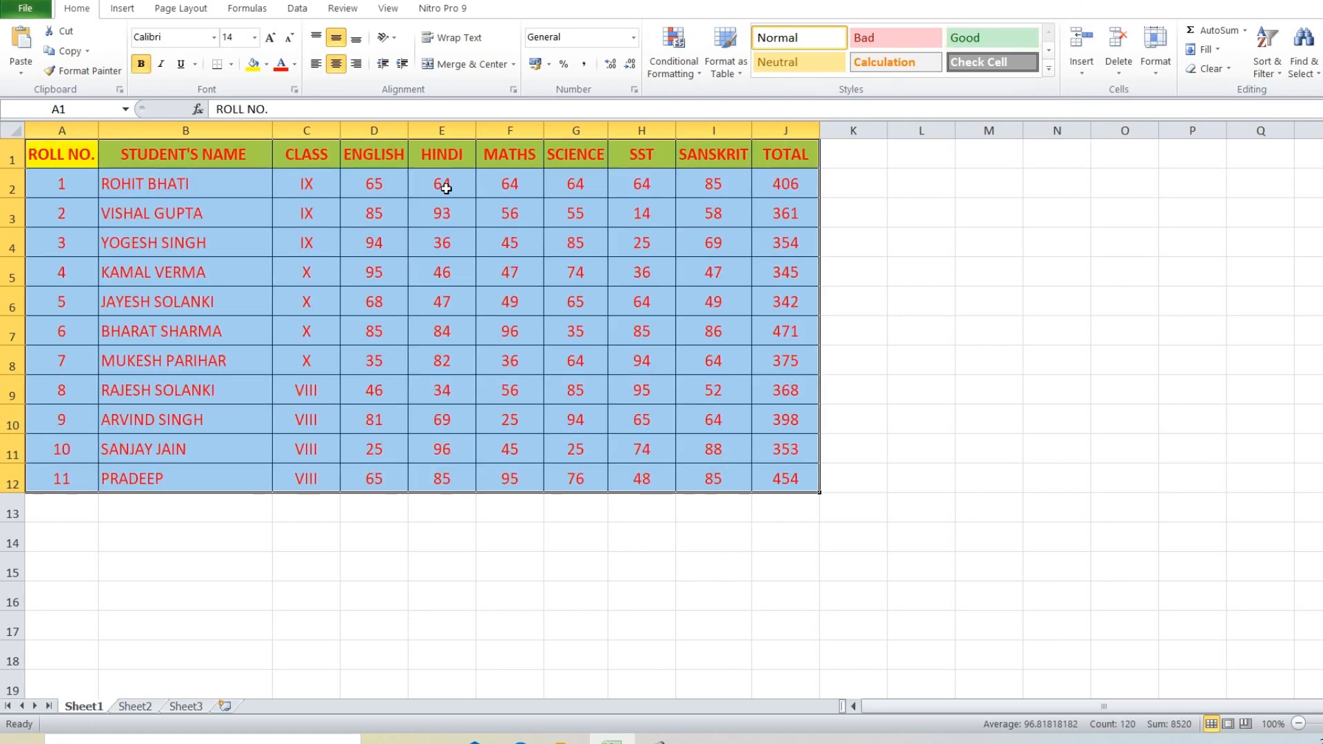
# Step: Clear only the formats of the marks table A1:J12 on Sheet1, and undo the clearing
pyautogui.click(1213, 68)
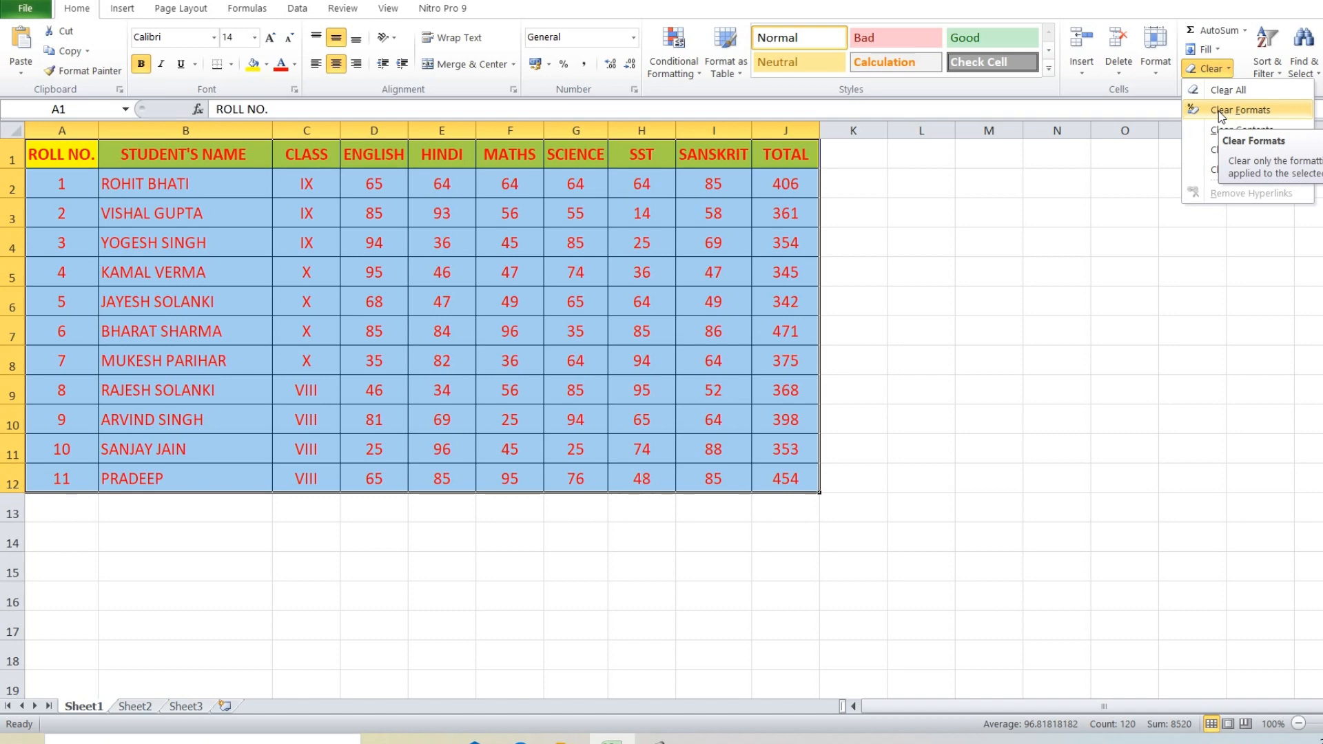
pyautogui.click(243, 261)
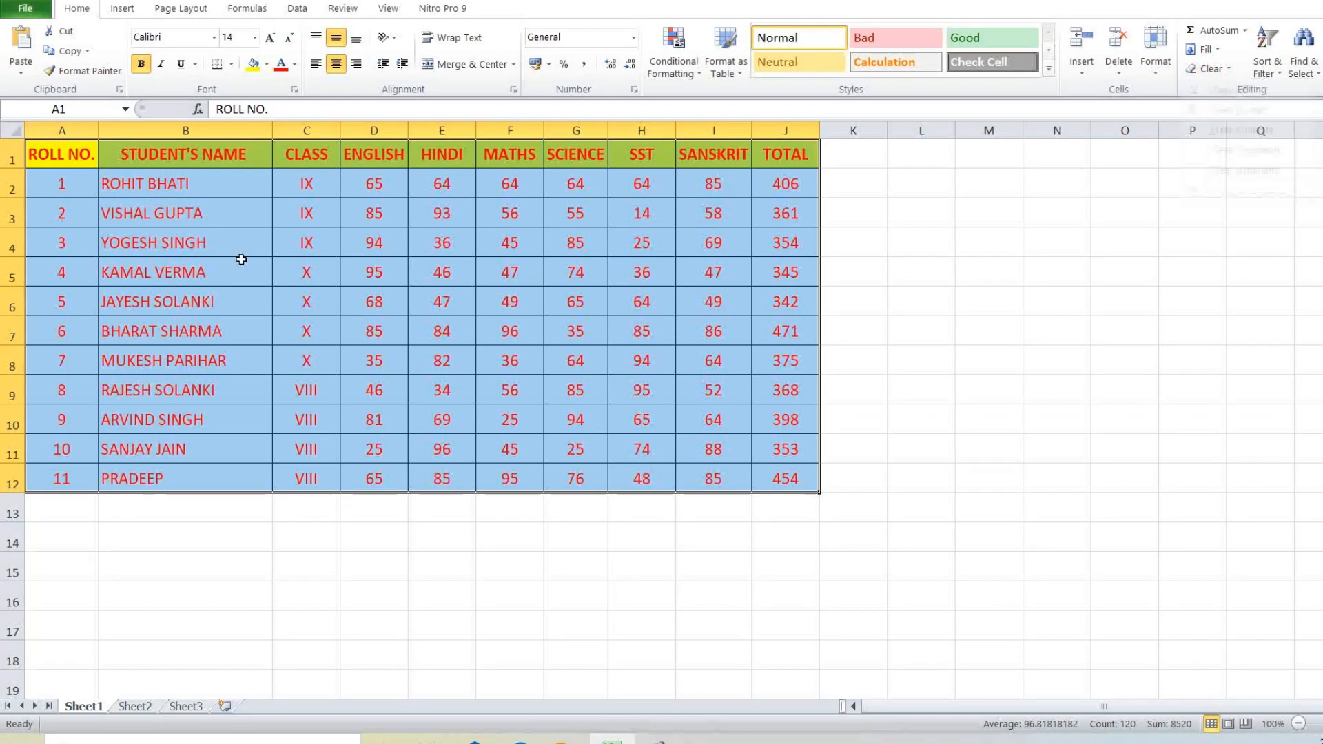
pyautogui.moveTo(62, 157); pyautogui.dragTo(796, 482)
pyautogui.click(1210, 69)
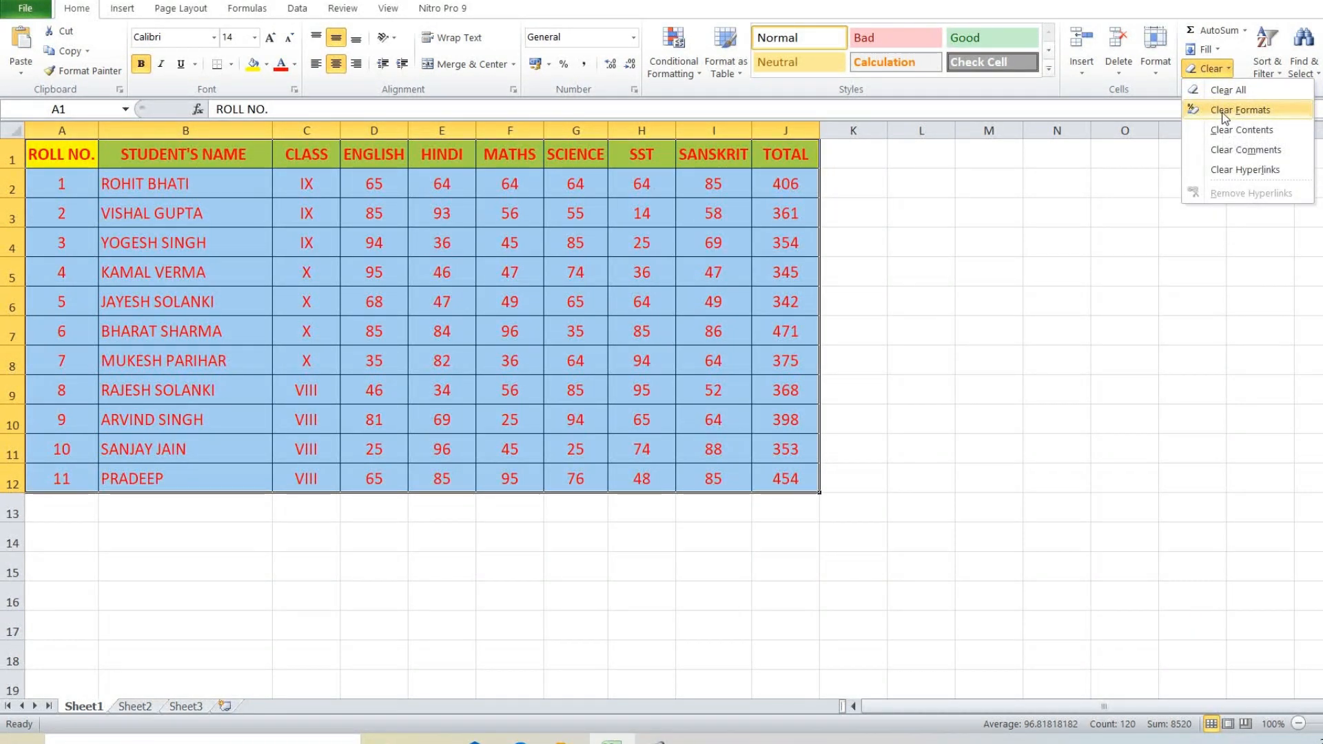
pyautogui.click(1243, 111)
pyautogui.click(739, 265)
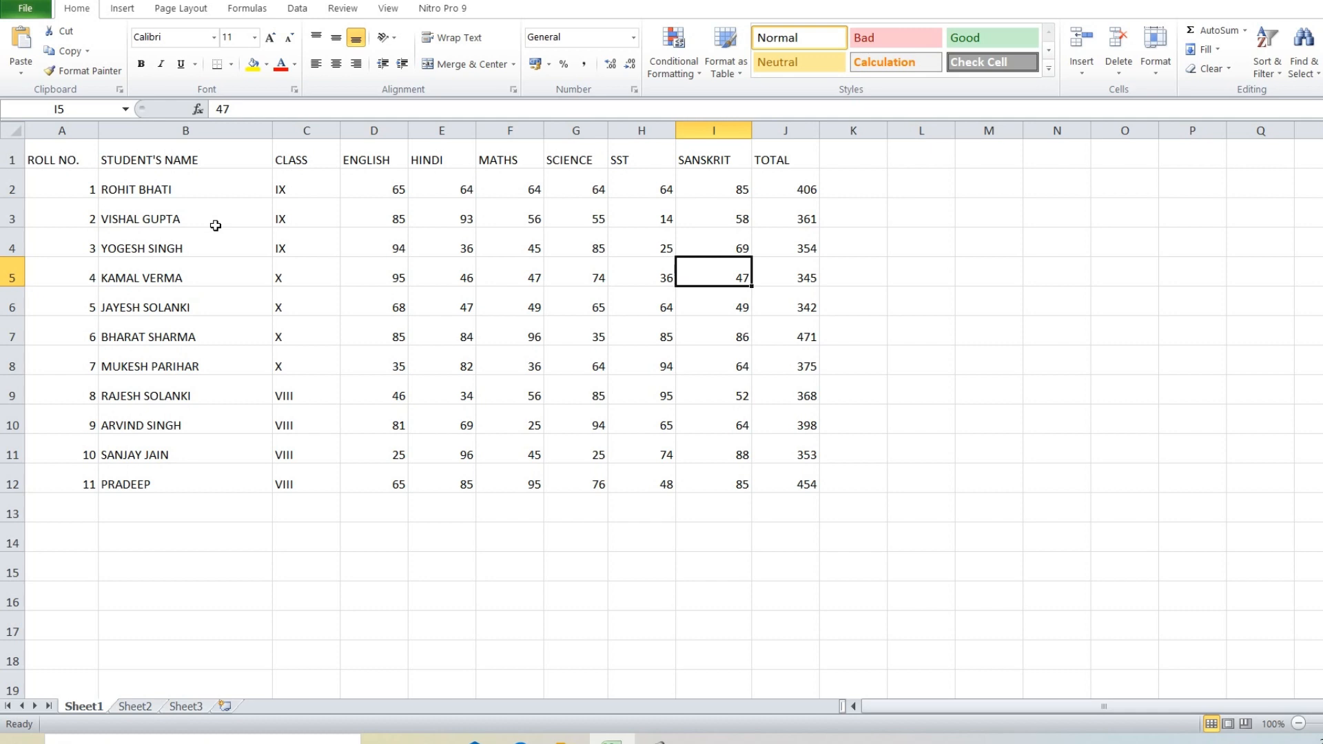
pyautogui.hotkey('ctrl', 'z')
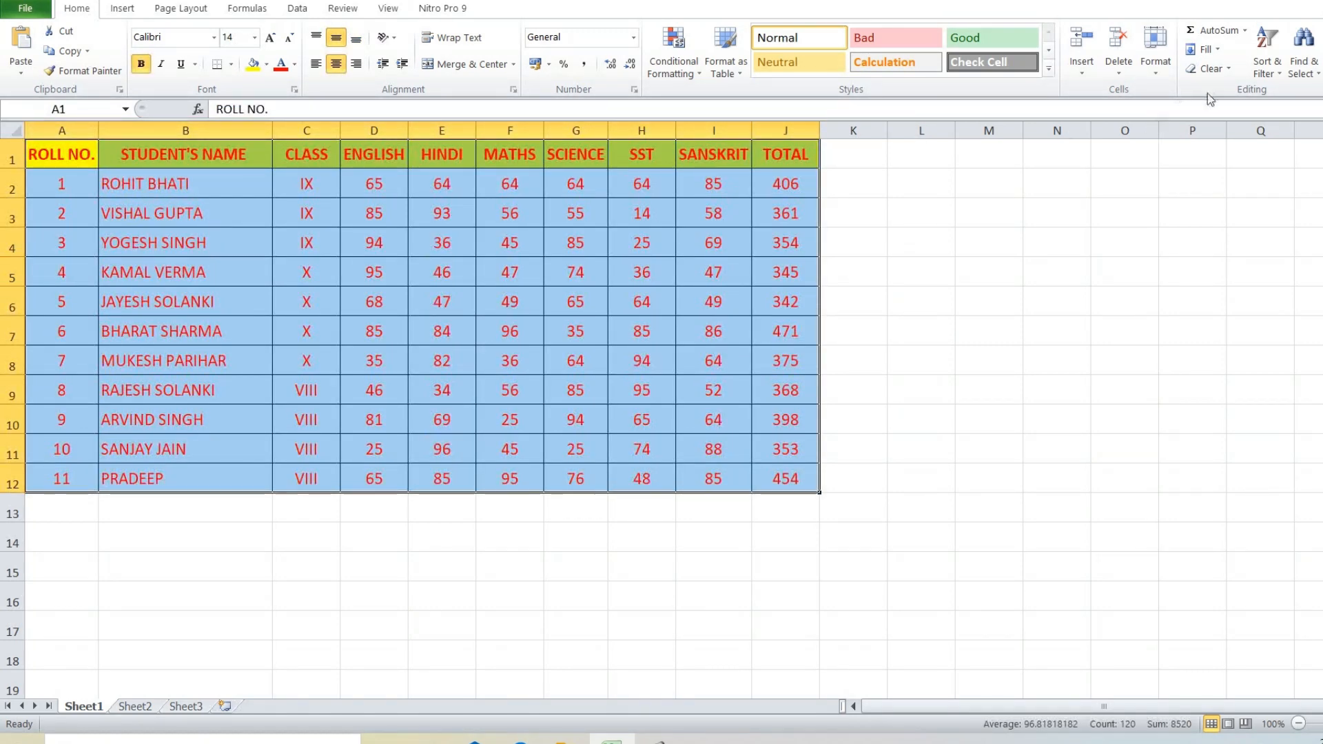
# Step: Open the Clear options for the selected marks table A1:J12
pyautogui.click(1207, 73)
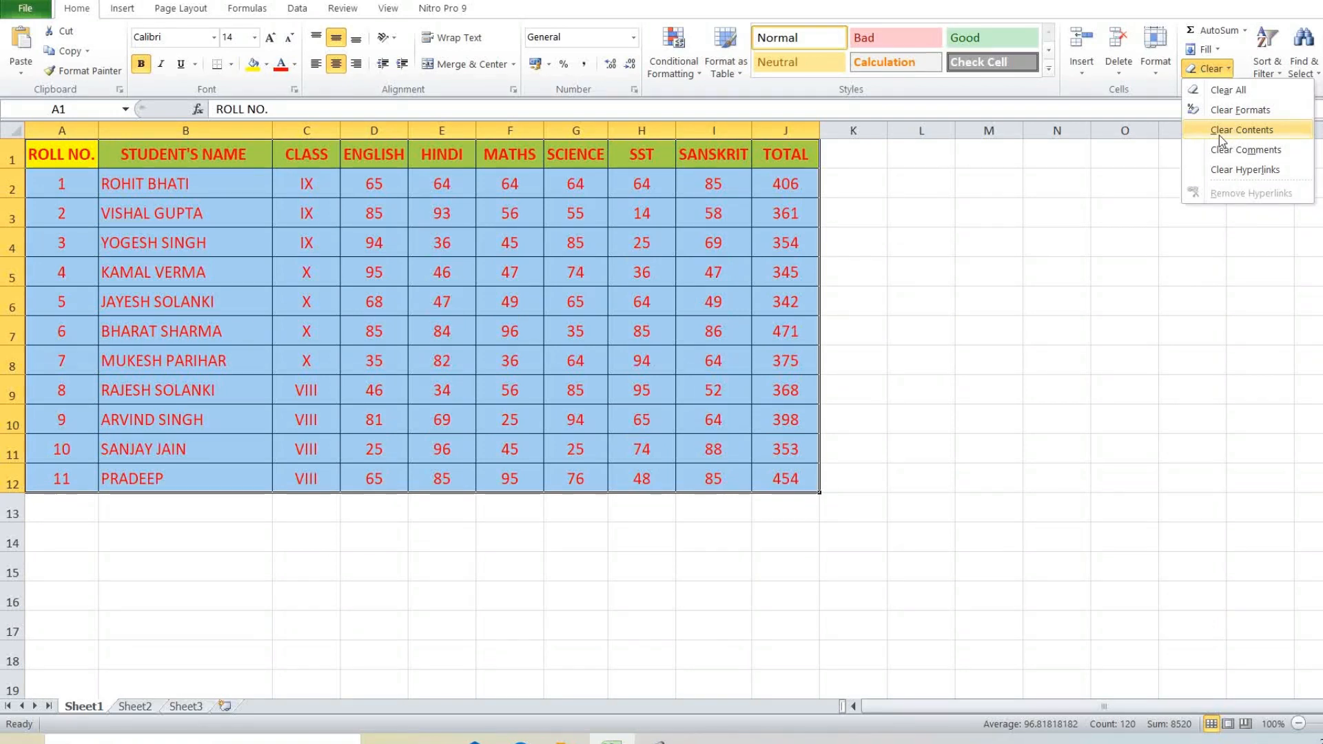
# Step: Clear only the contents of the student marks table A1:J12, keeping its formatting, and enter "s.no." in cell A1
pyautogui.click(1250, 134)
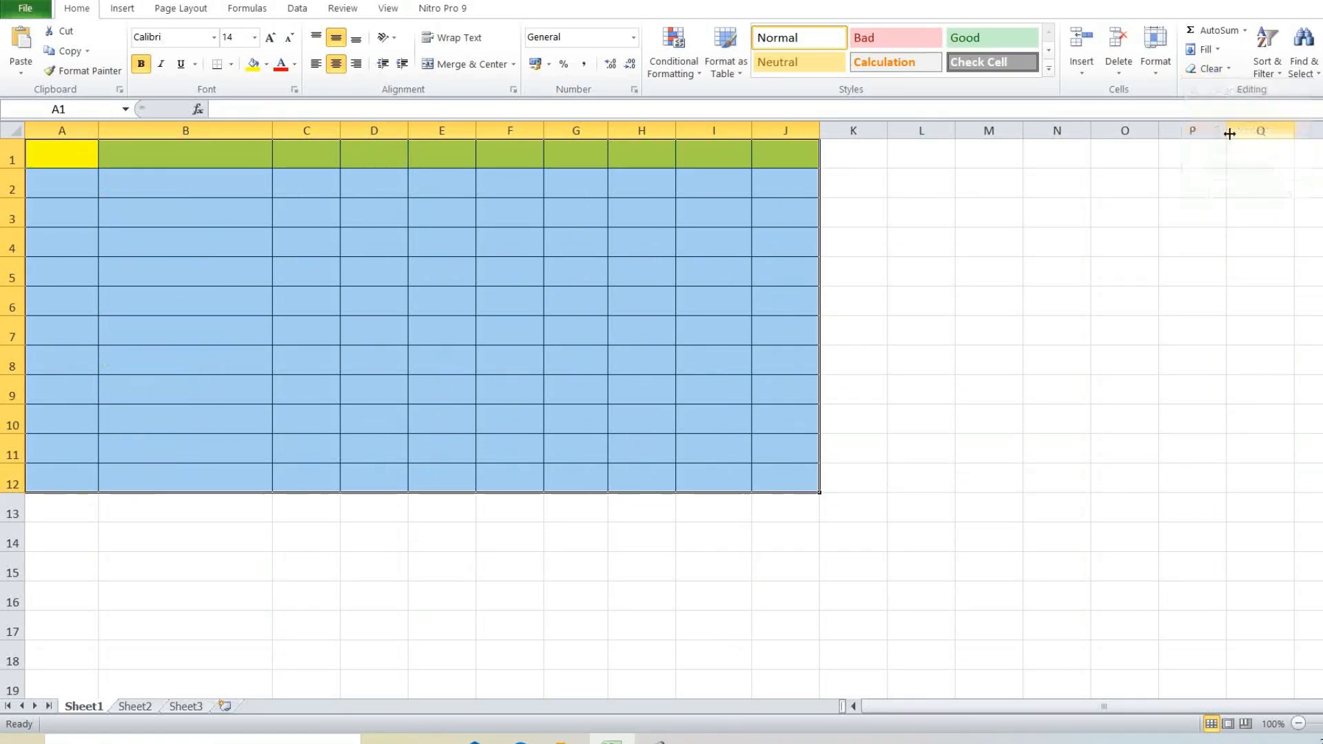
pyautogui.click(516, 256)
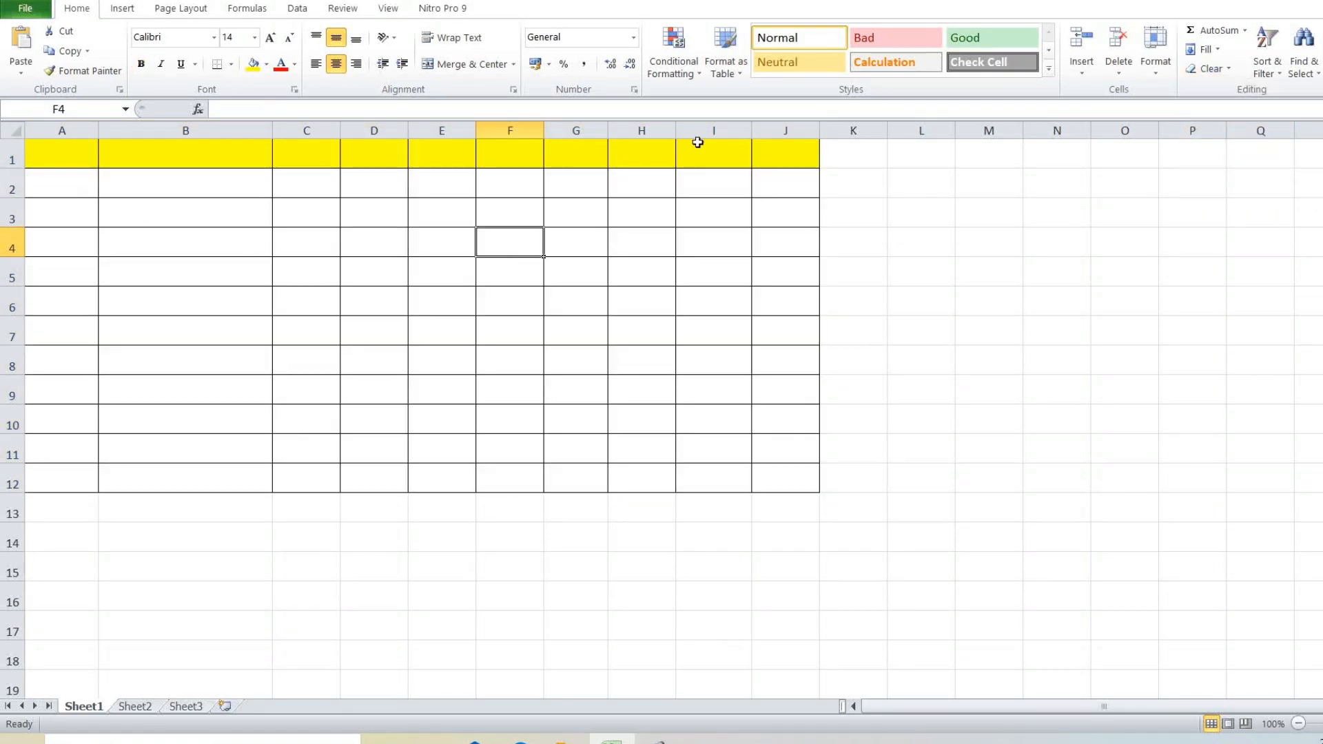
pyautogui.click(77, 160)
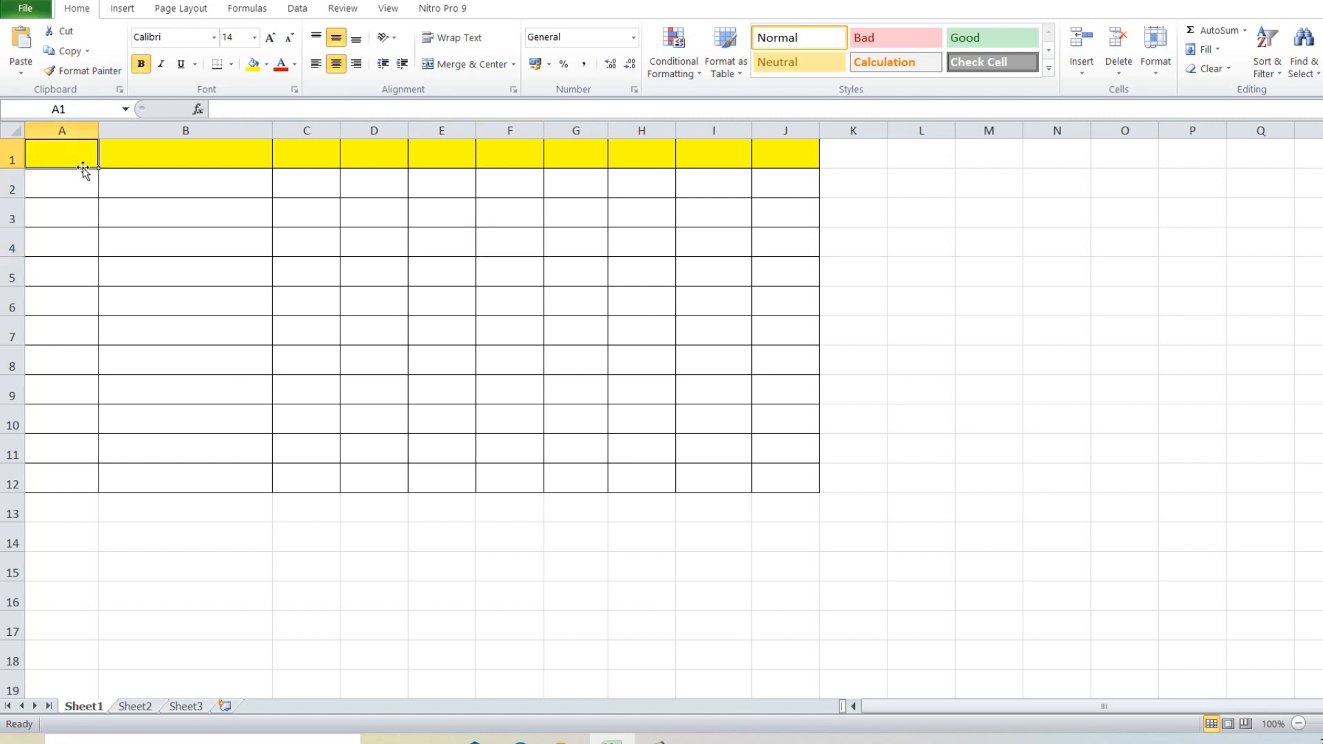
pyautogui.write('s')
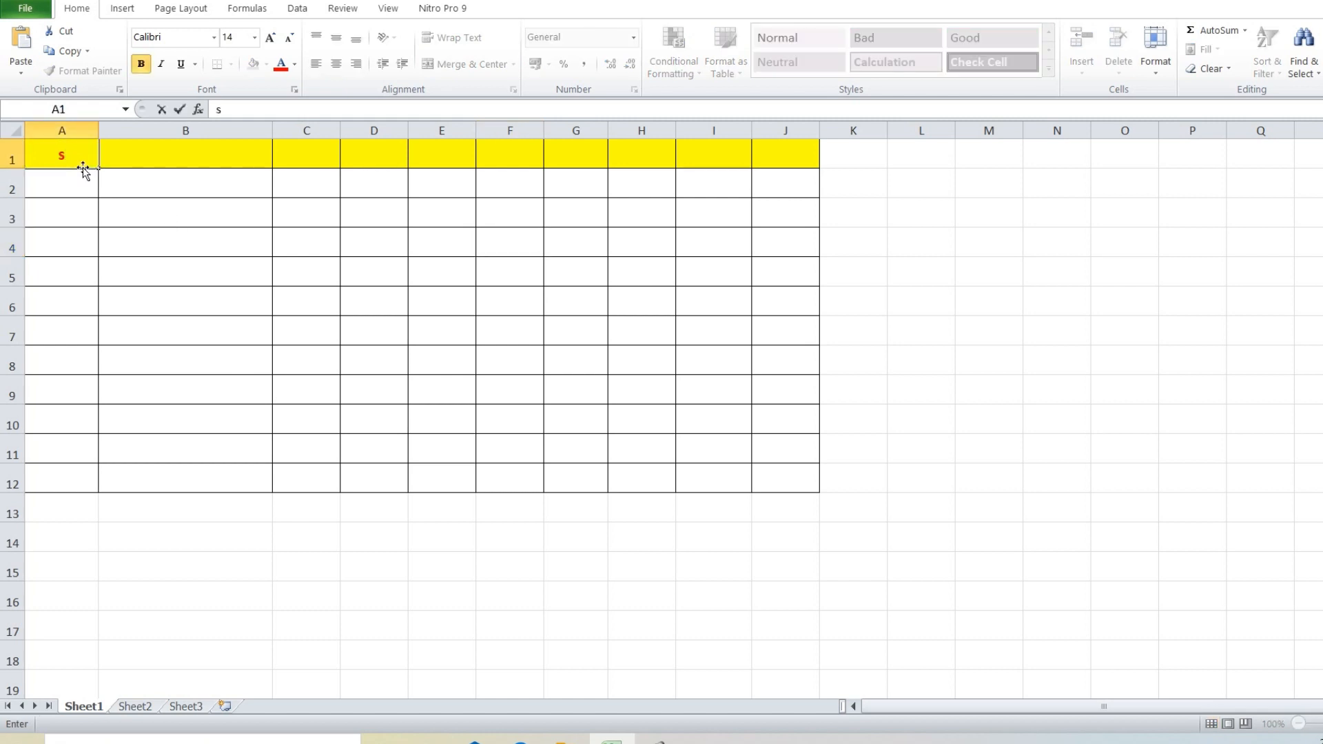
pyautogui.write('.no.')
pyautogui.press('Return')
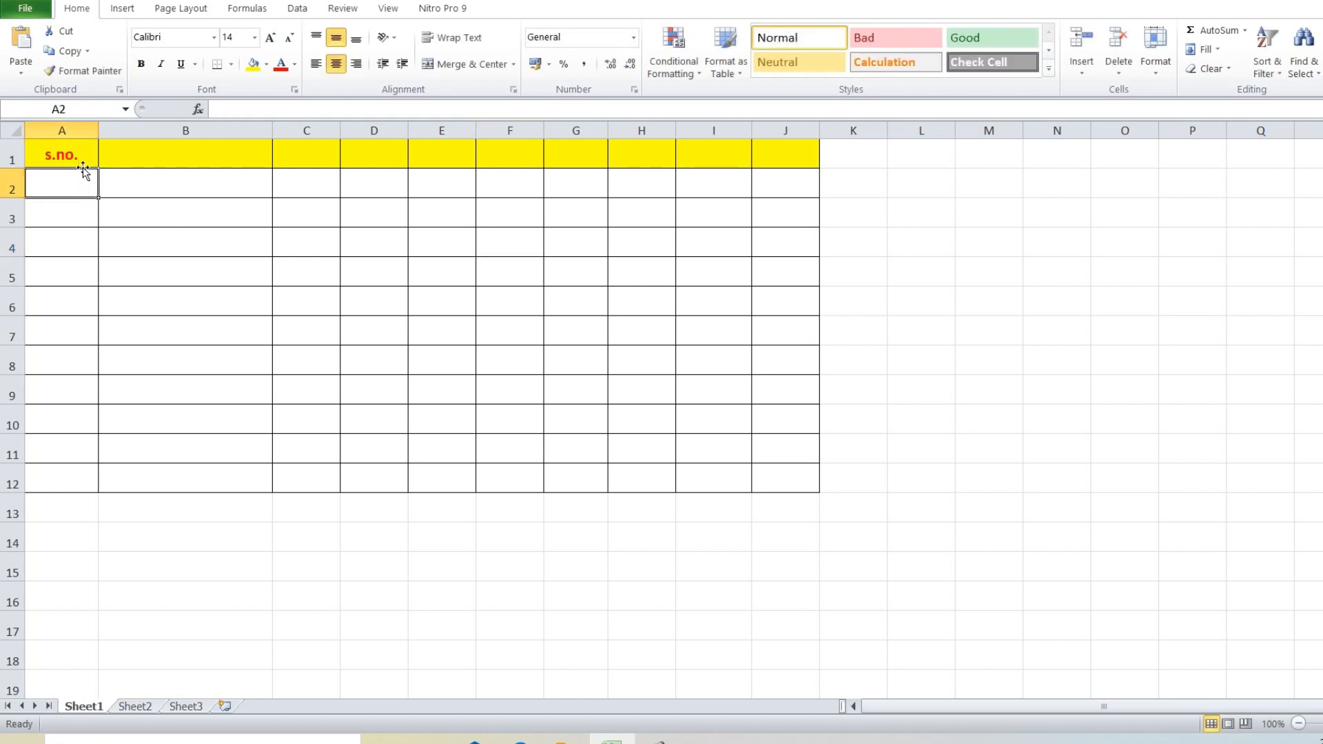
# Step: Undo the heading entry and the content clearing to restore the student marks table
pyautogui.hotkey('ctrl', 'z')
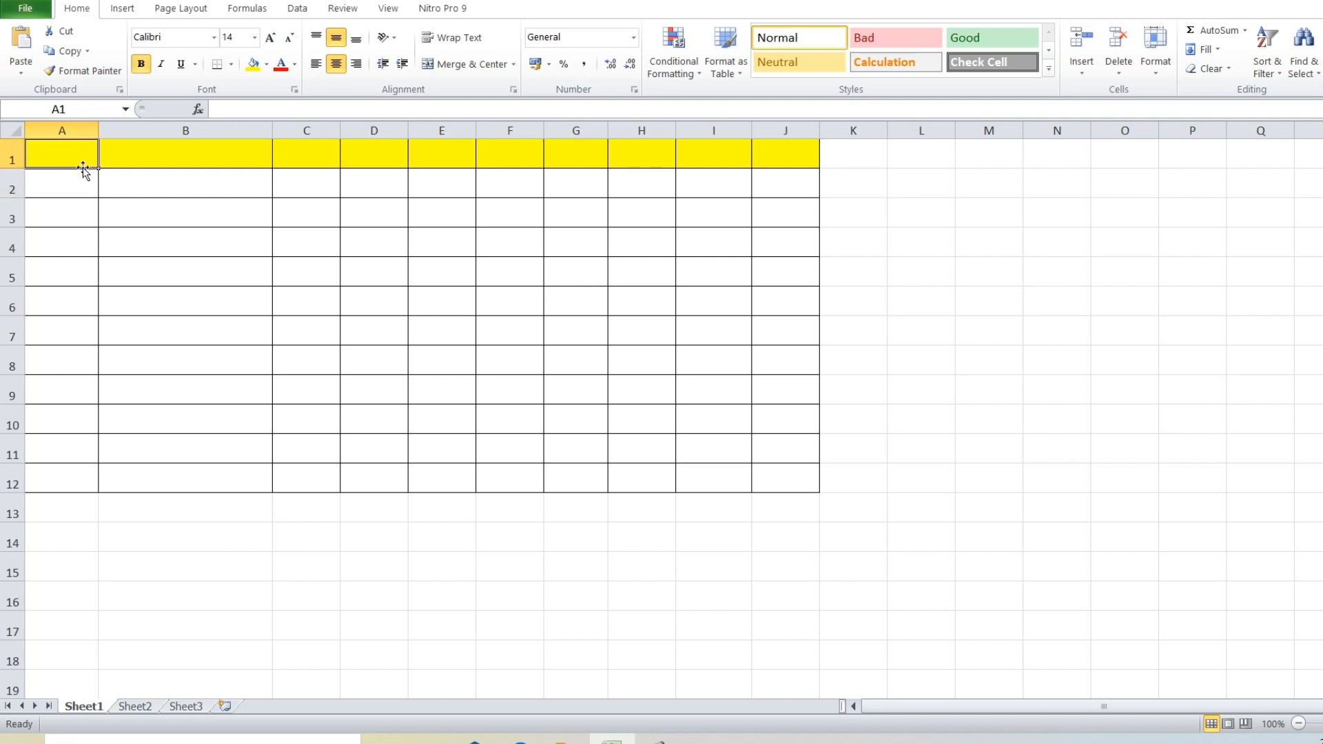
pyautogui.hotkey('ctrl', 'v')
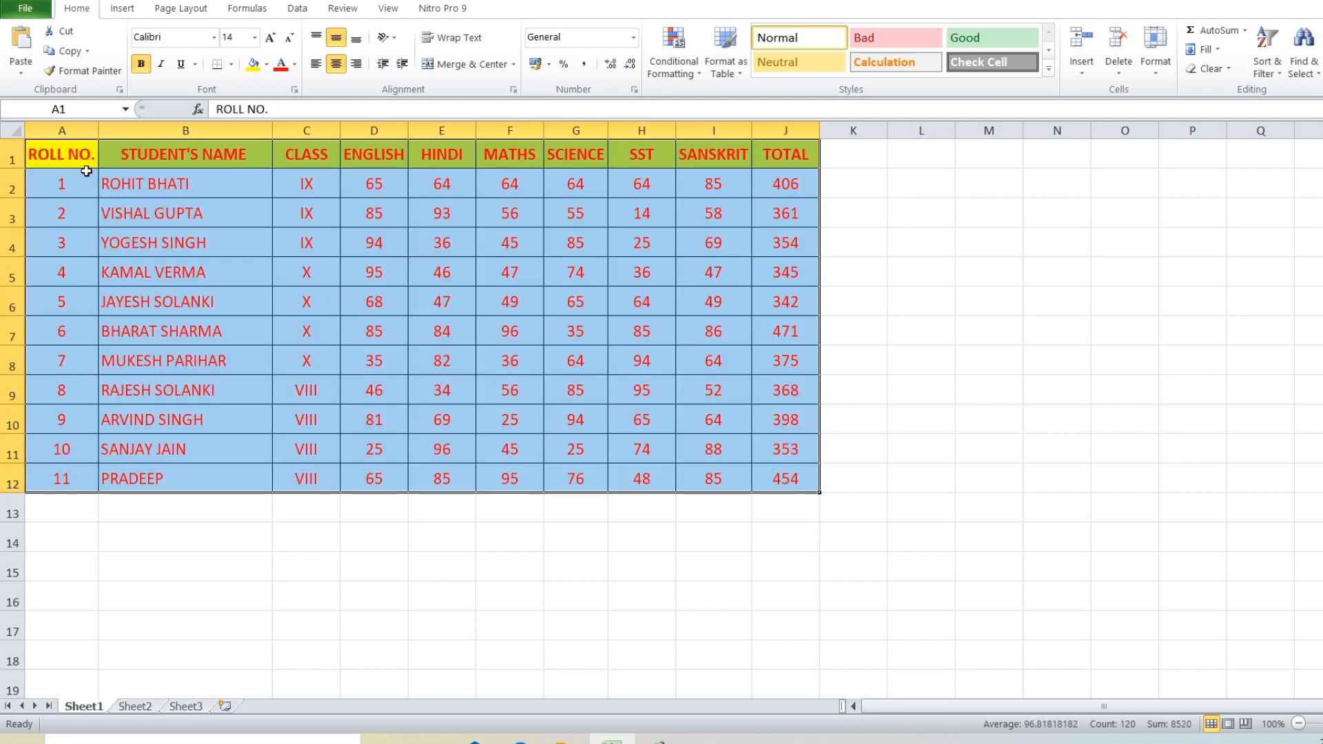
pyautogui.click(312, 255)
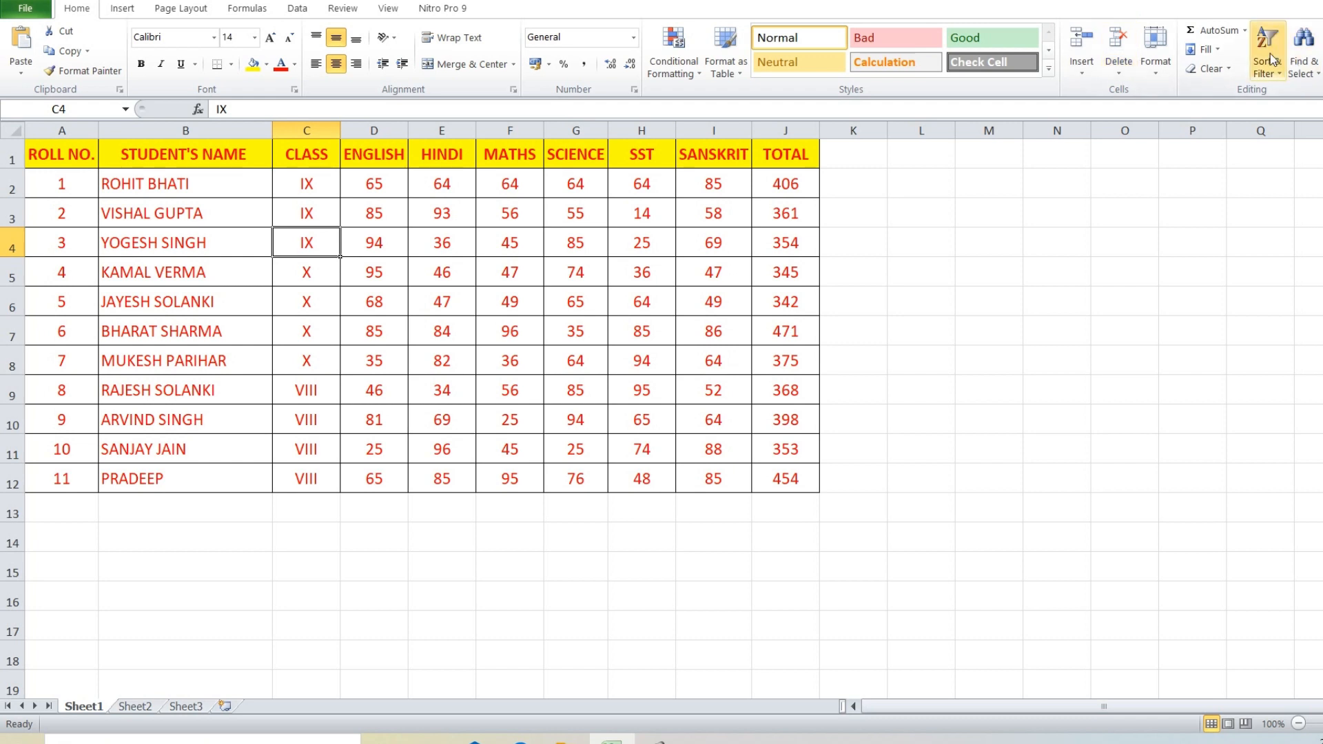
# Step: Examine the options for clearing formats, contents, comments and hyperlinks, and the command for adding a new comment
pyautogui.click(1222, 69)
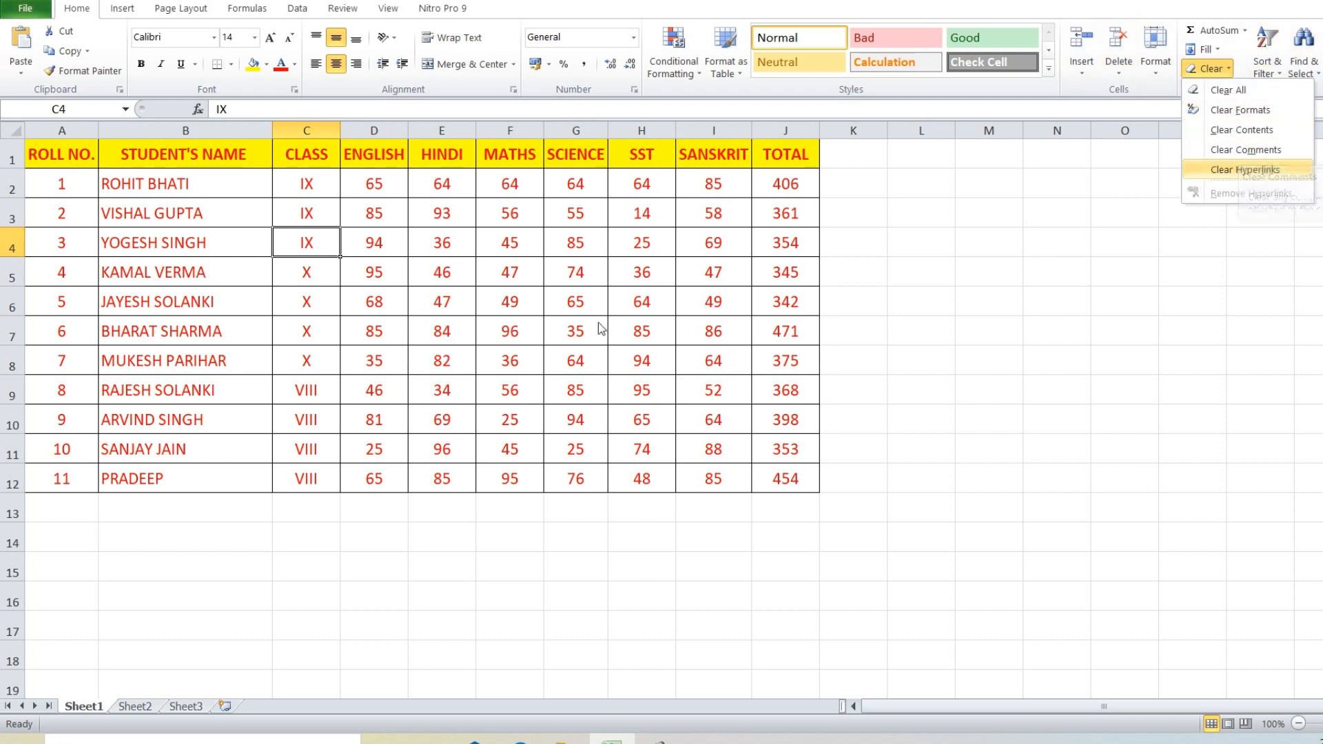
pyautogui.click(574, 325)
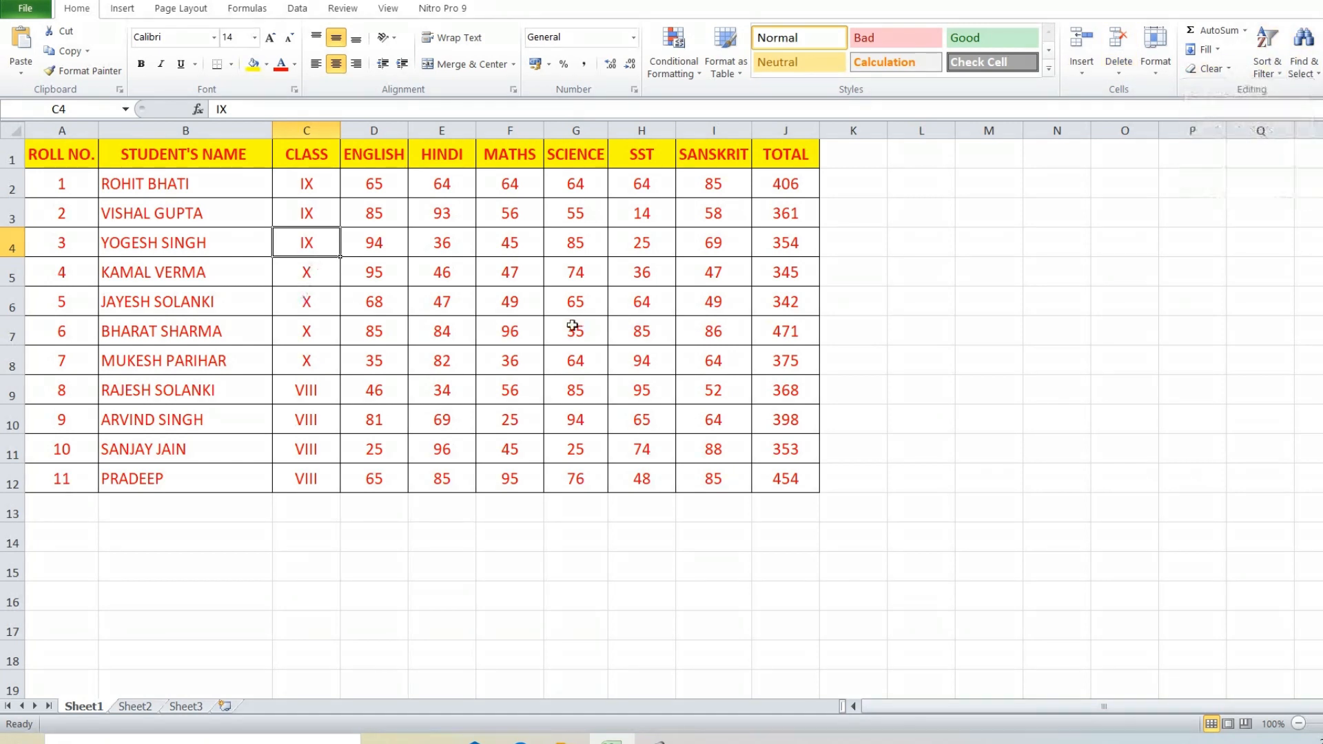
pyautogui.click(1211, 69)
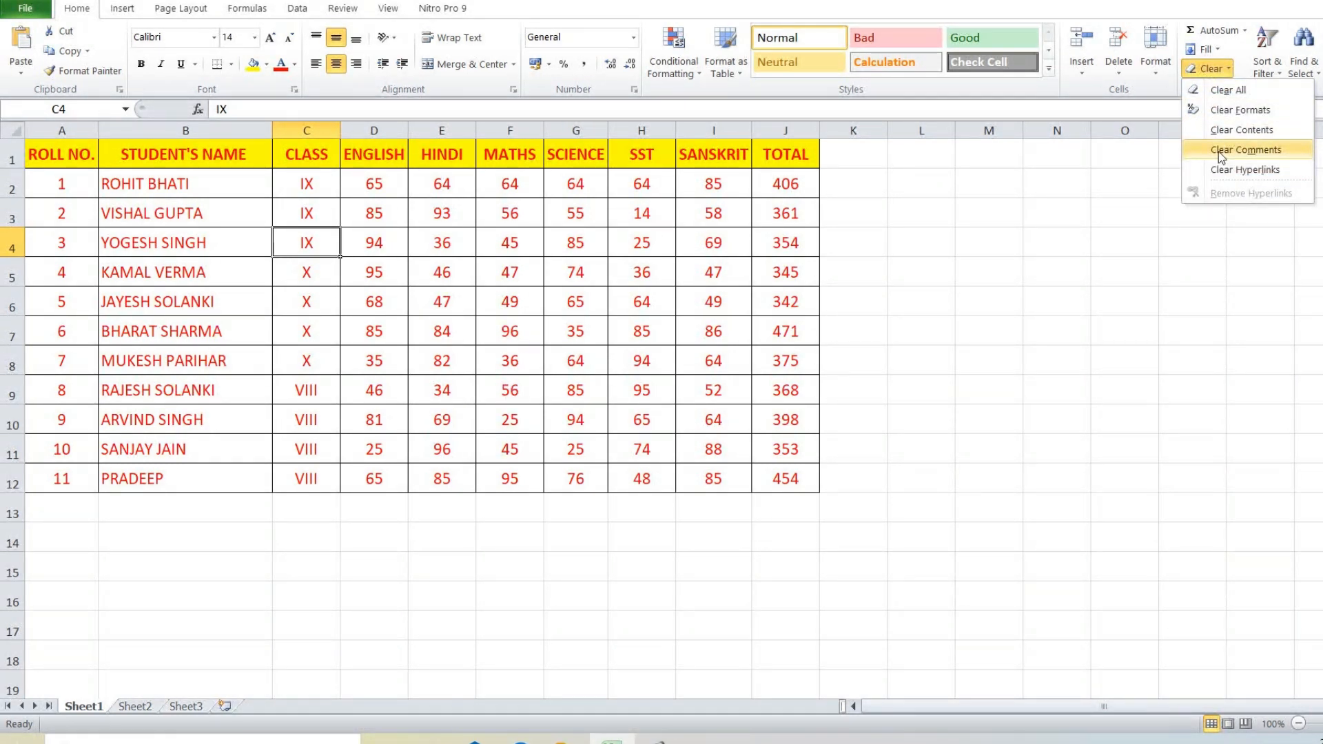
pyautogui.click(529, 270)
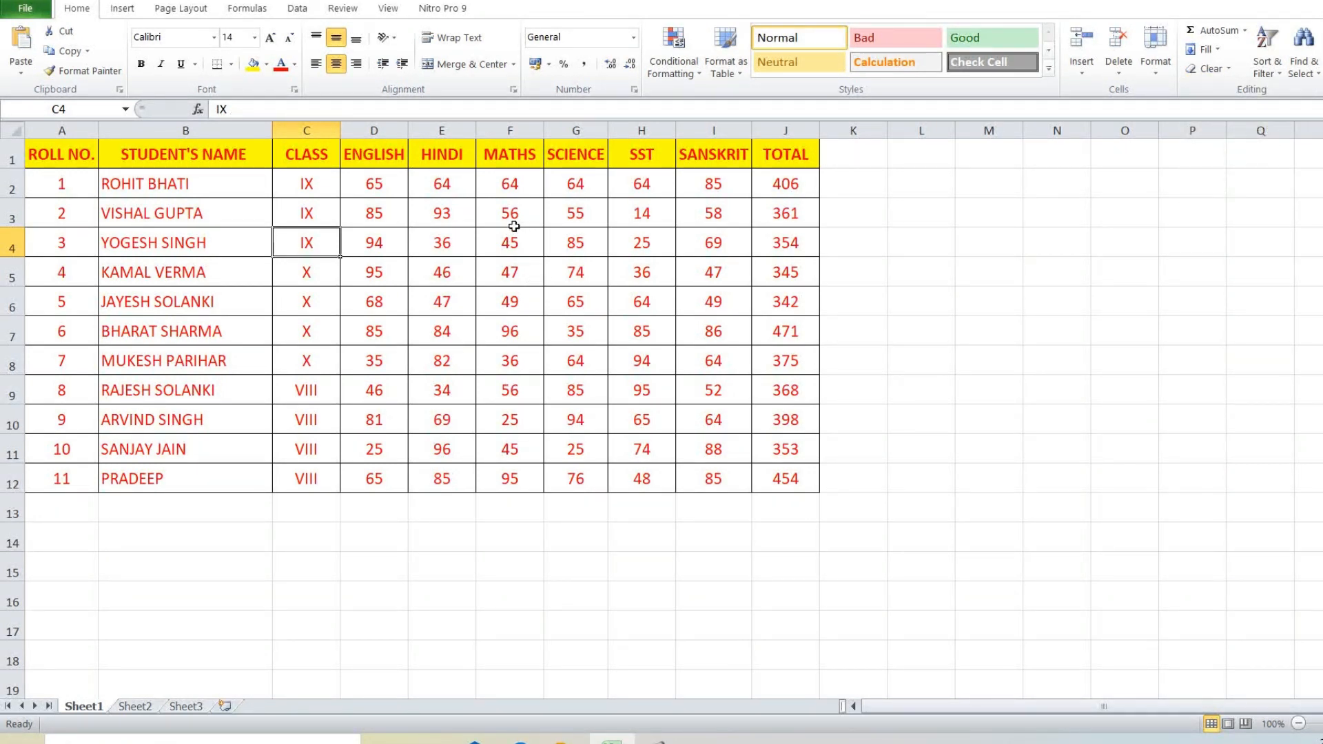
pyautogui.click(342, 8)
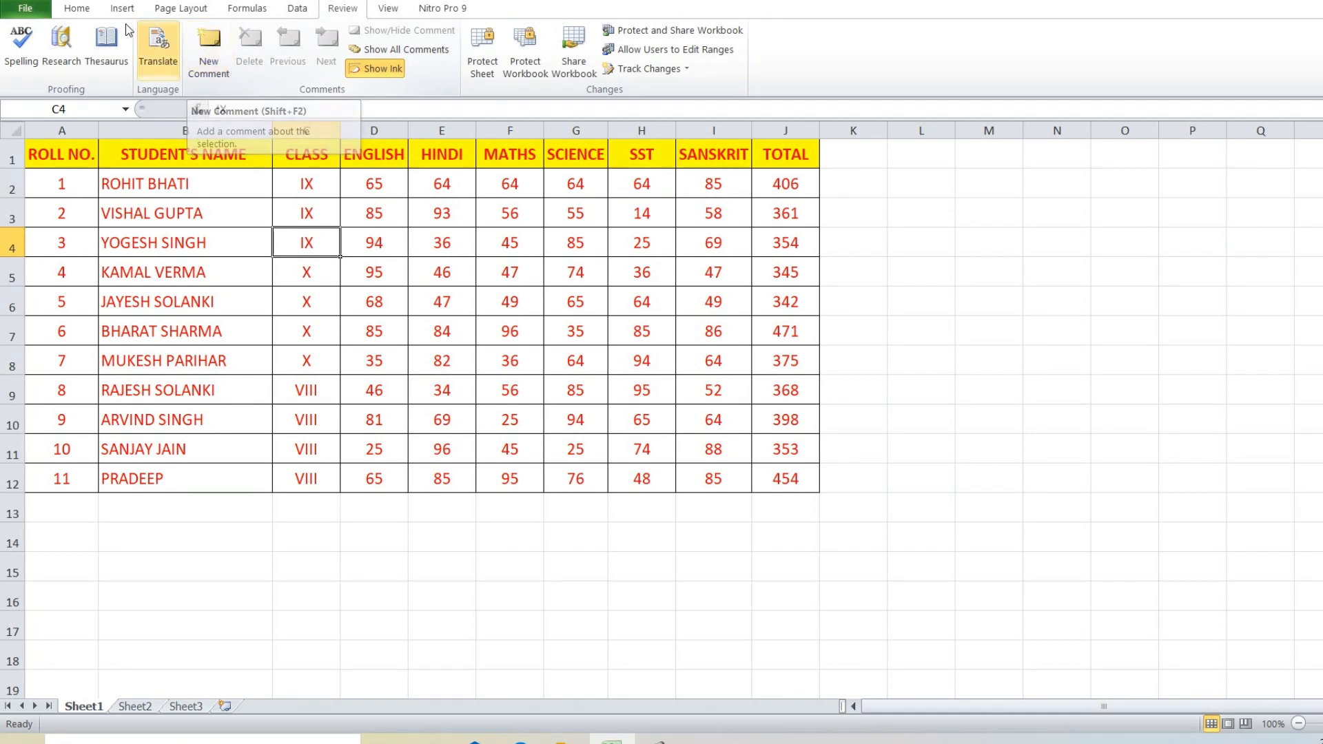
pyautogui.click(78, 8)
pyautogui.click(1207, 69)
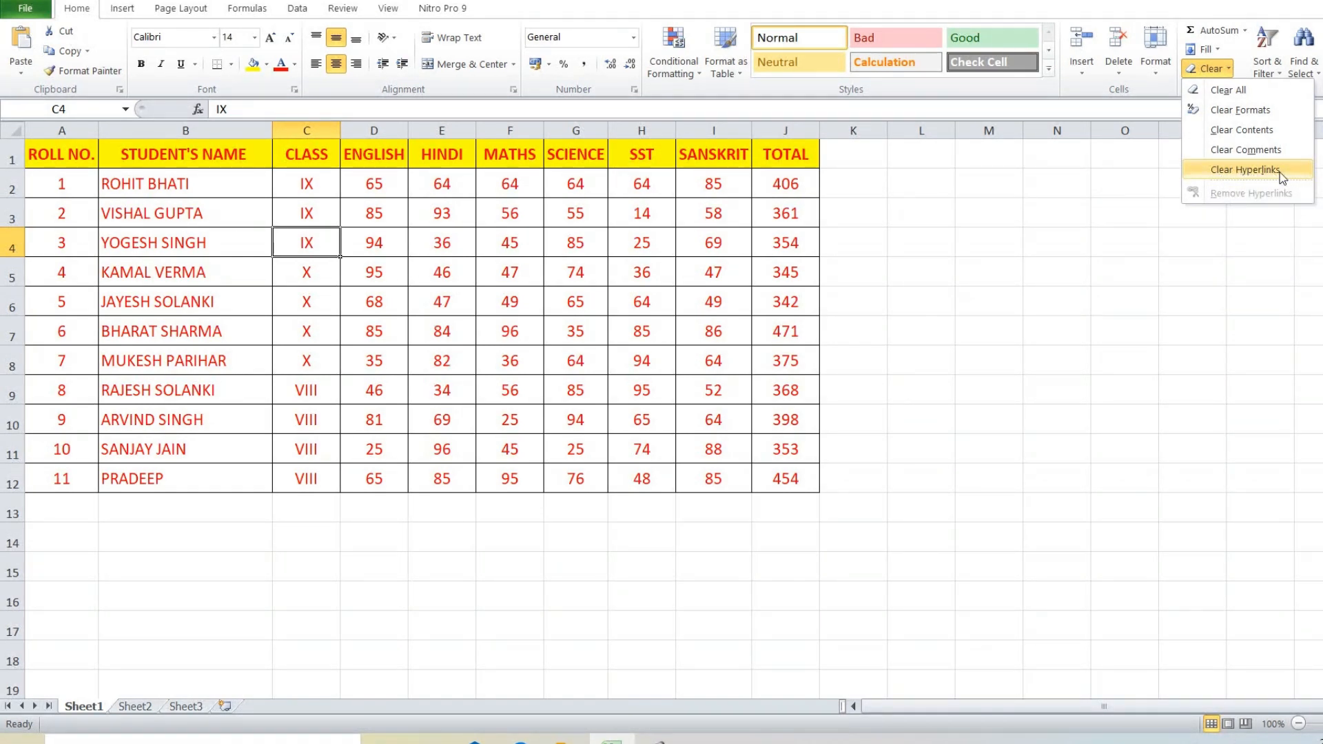
pyautogui.click(801, 339)
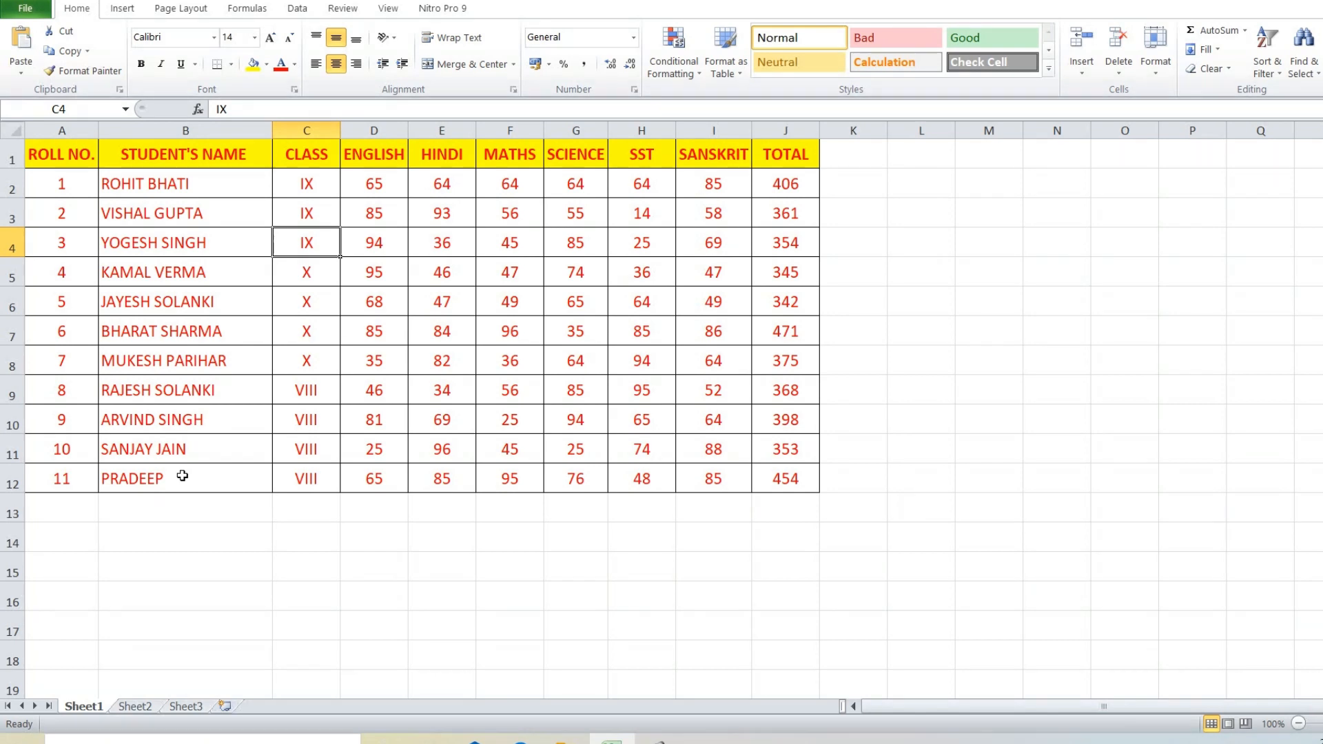
pyautogui.click(1209, 69)
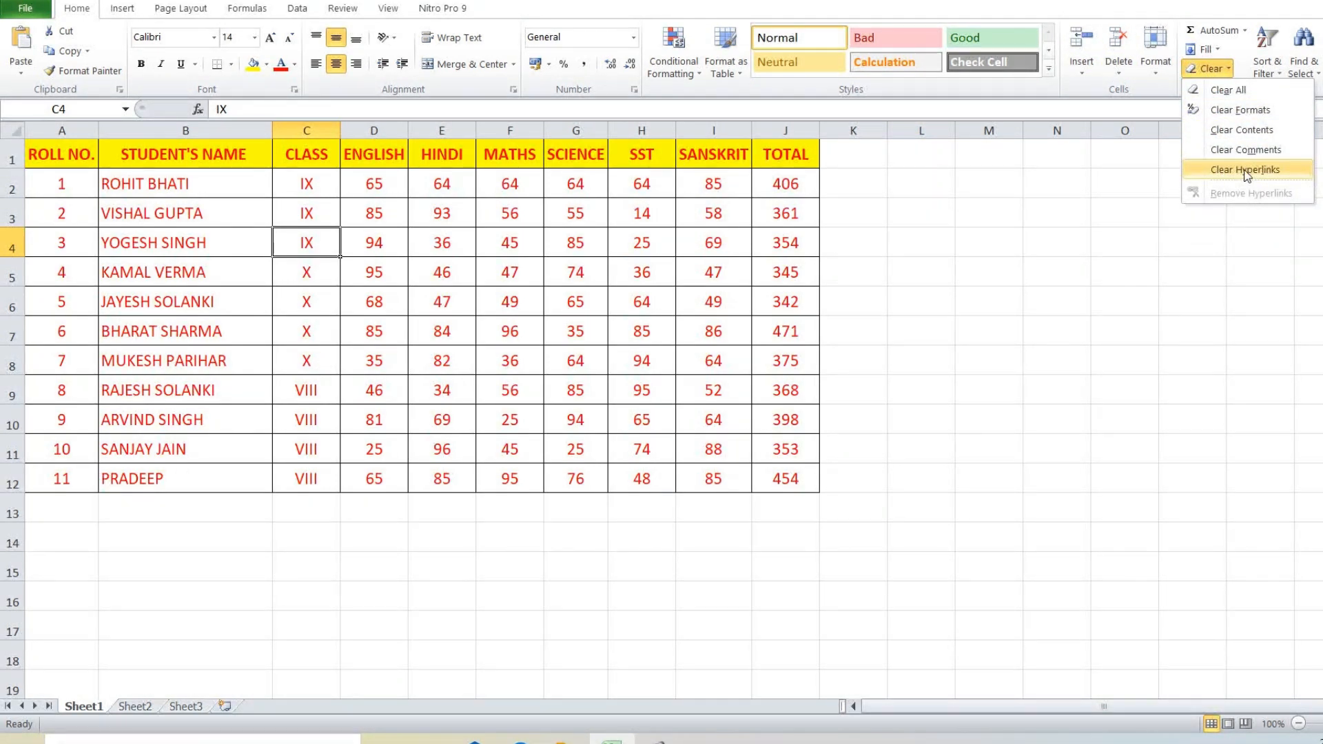
pyautogui.click(504, 274)
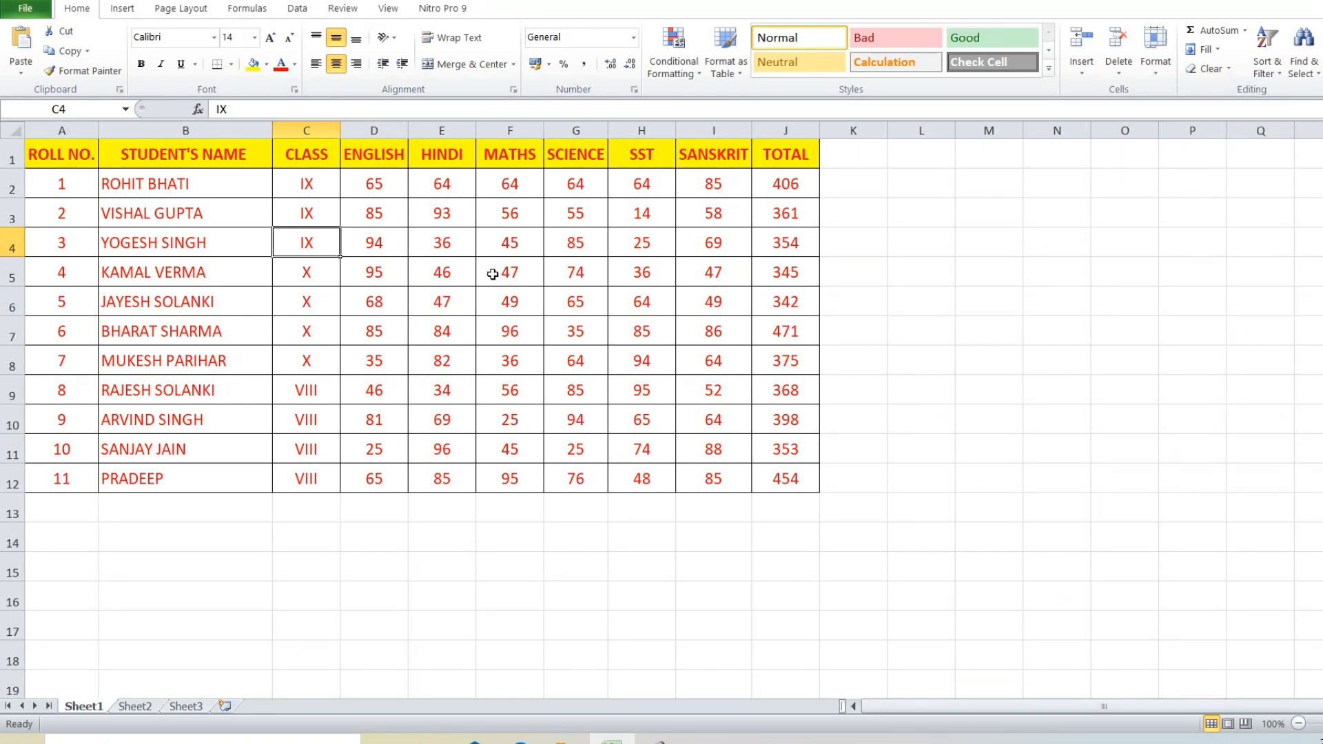
pyautogui.click(1207, 68)
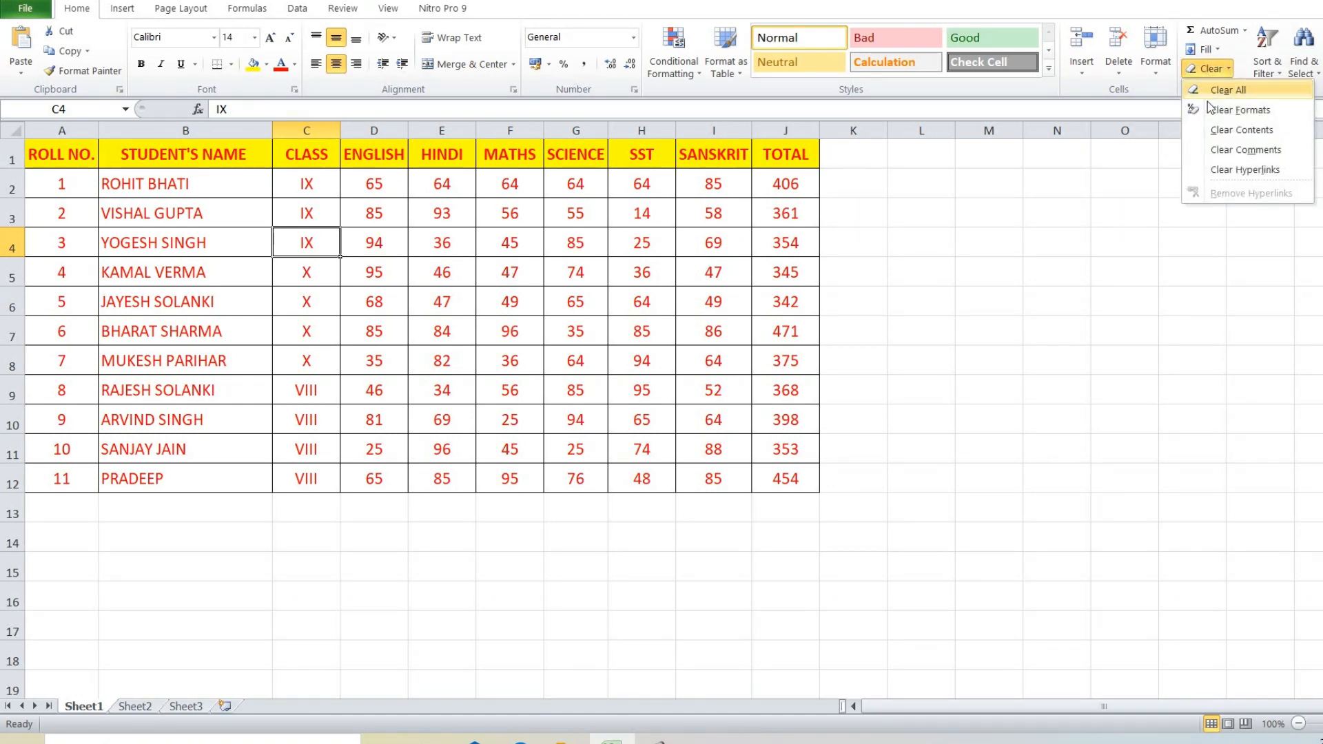
pyautogui.click(877, 280)
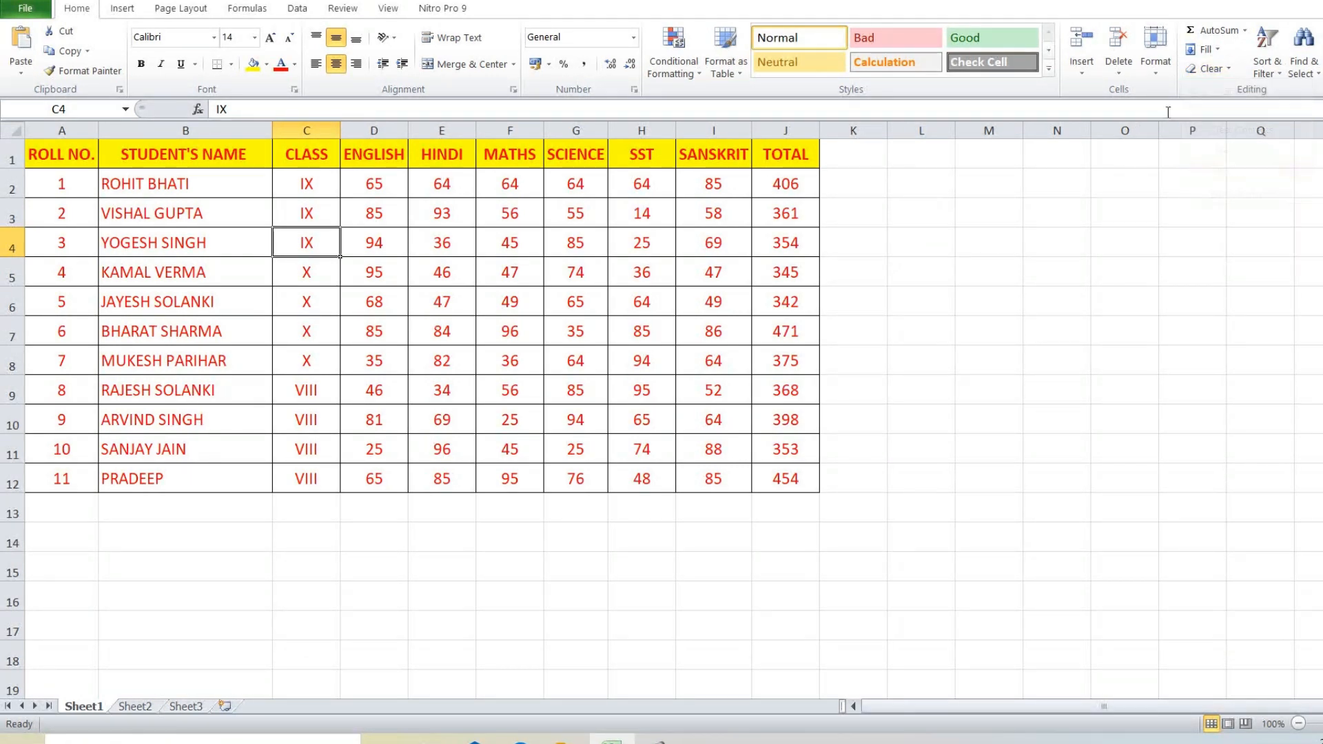
# Step: Examine the sort and filter options and the table's column headings from ROLL NO. to TOTAL
pyautogui.click(1269, 72)
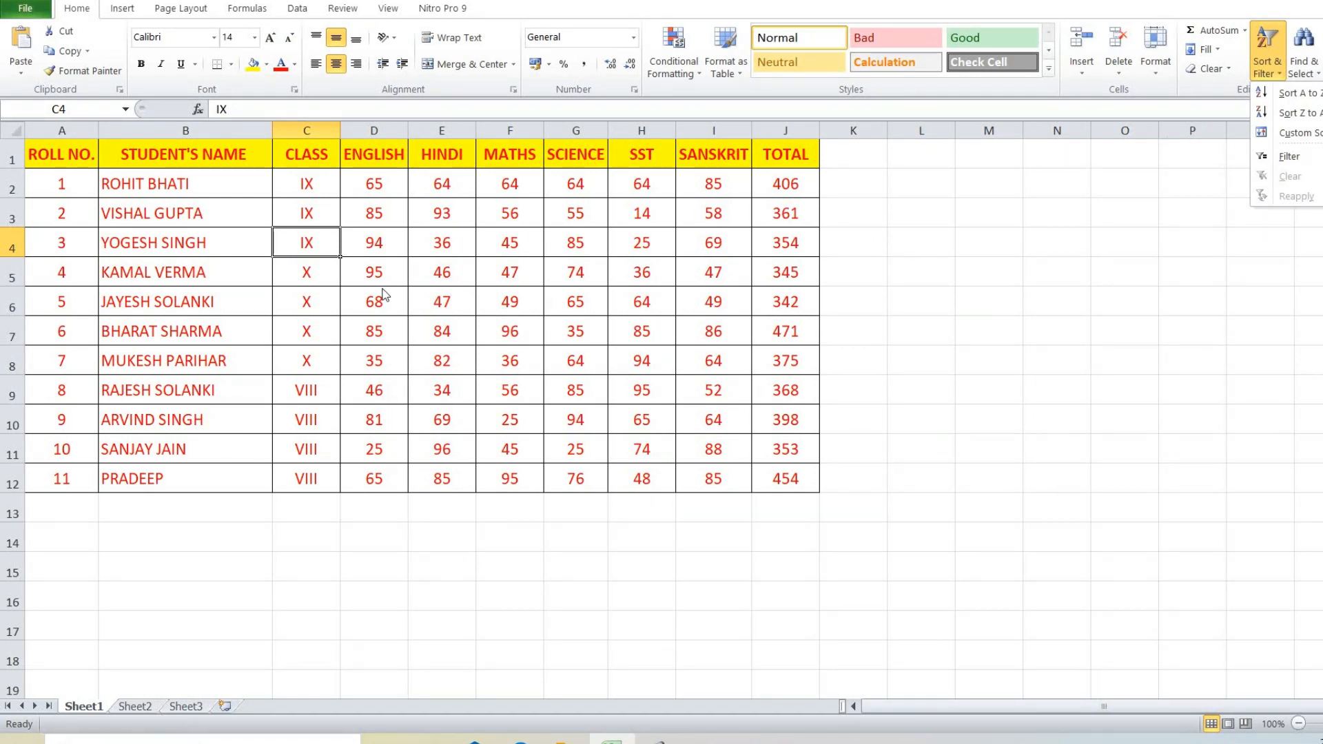
pyautogui.click(190, 243)
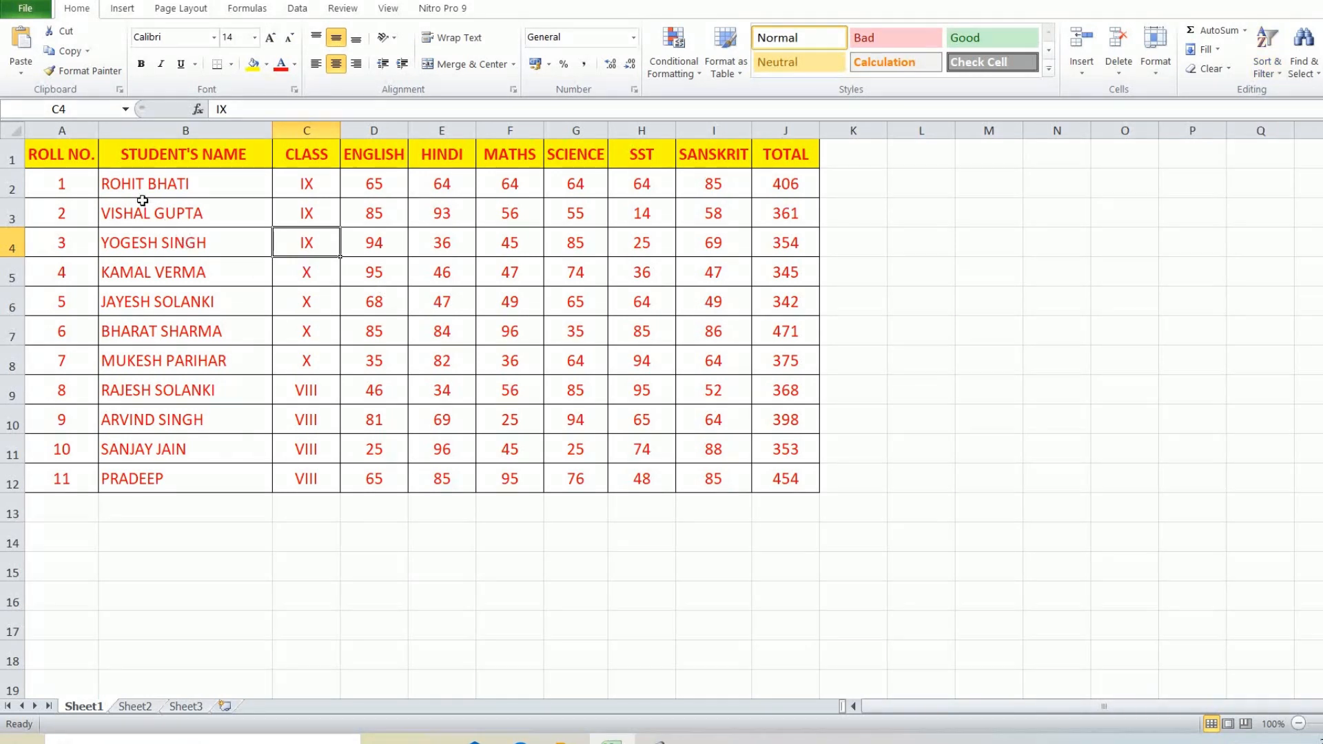
pyautogui.click(128, 182)
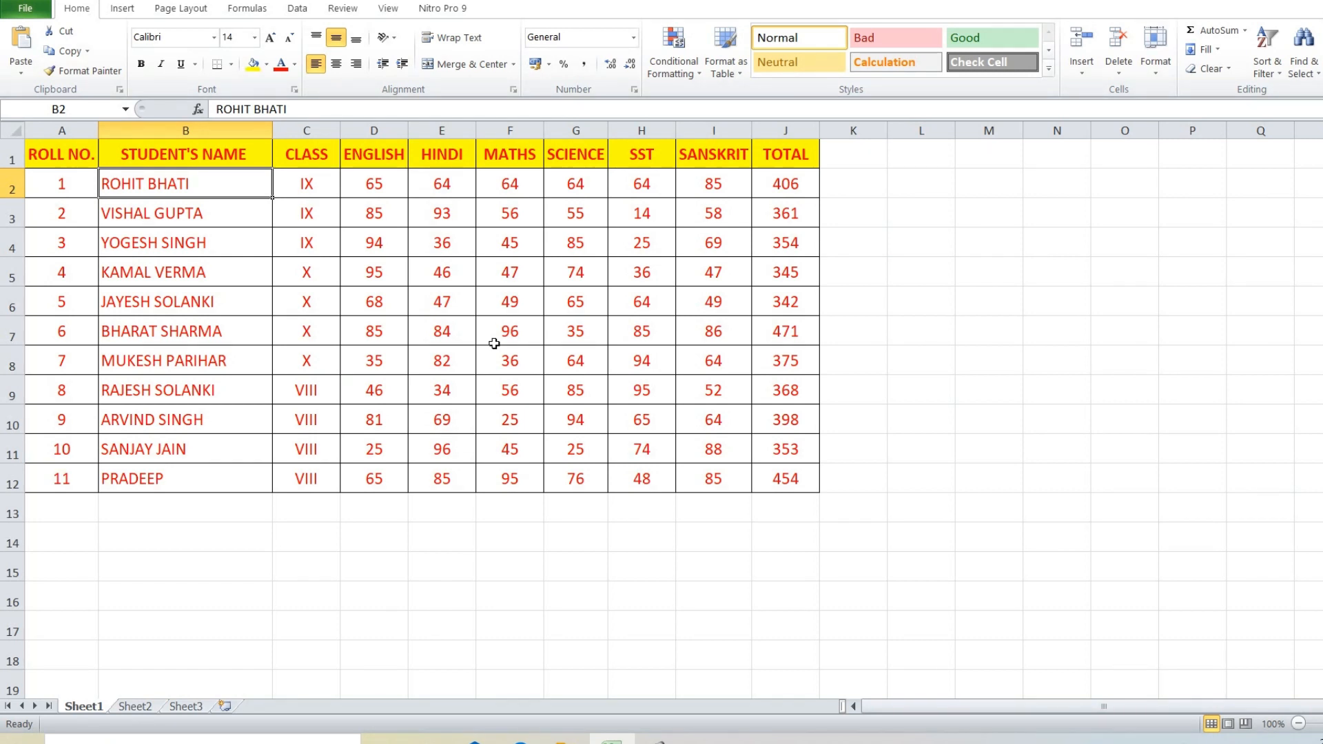
pyautogui.click(178, 155)
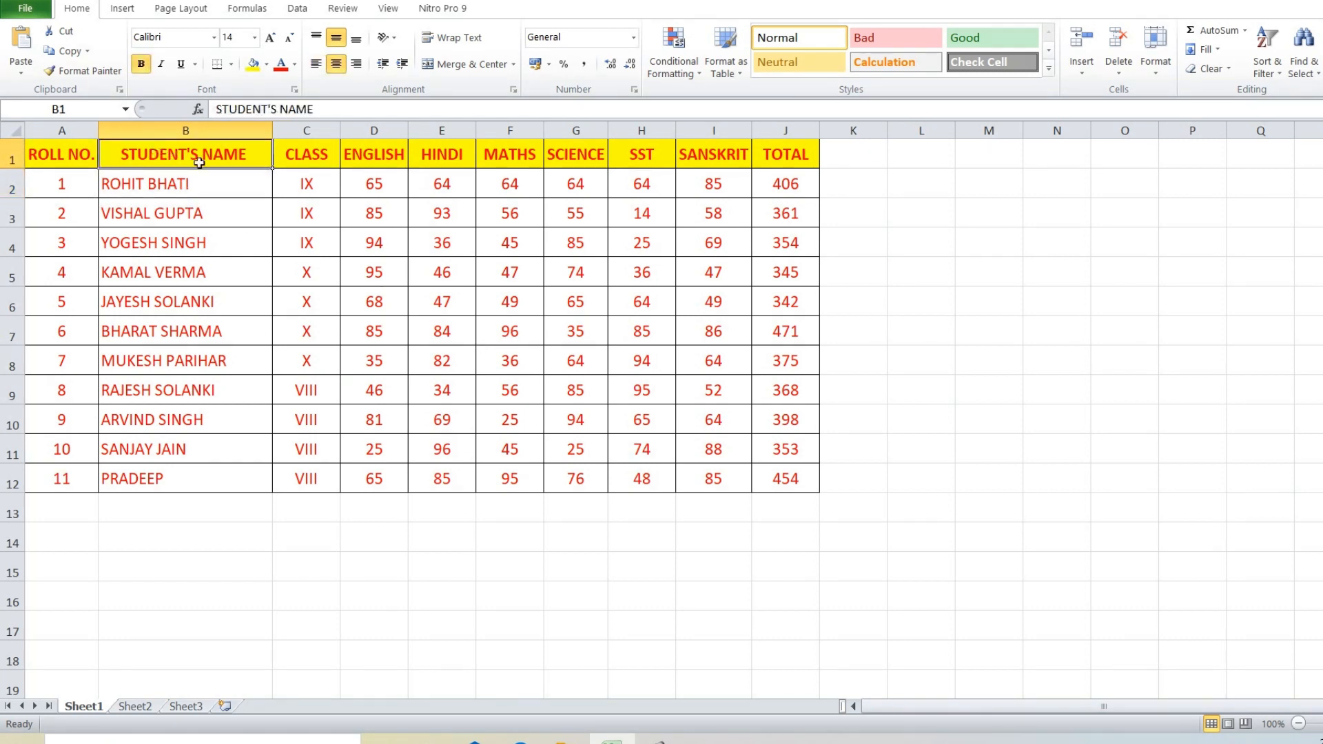
pyautogui.click(54, 158)
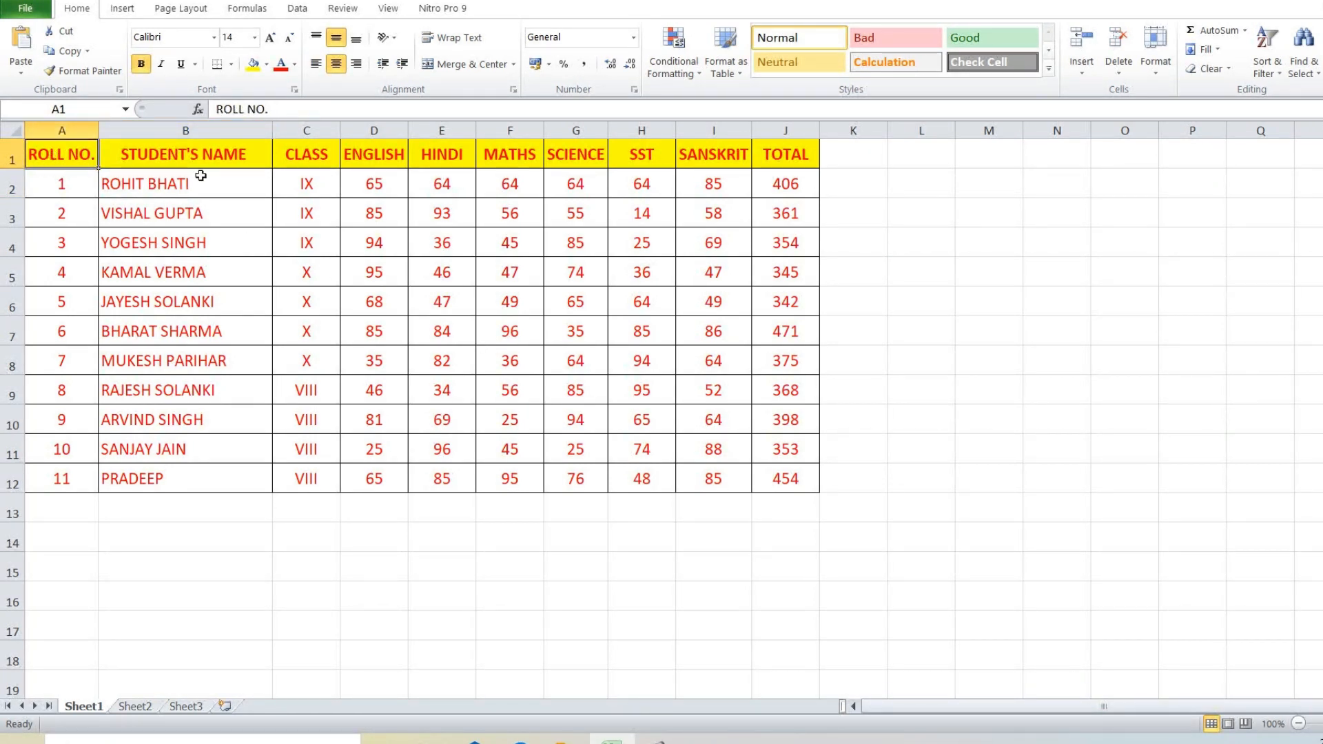
pyautogui.click(302, 160)
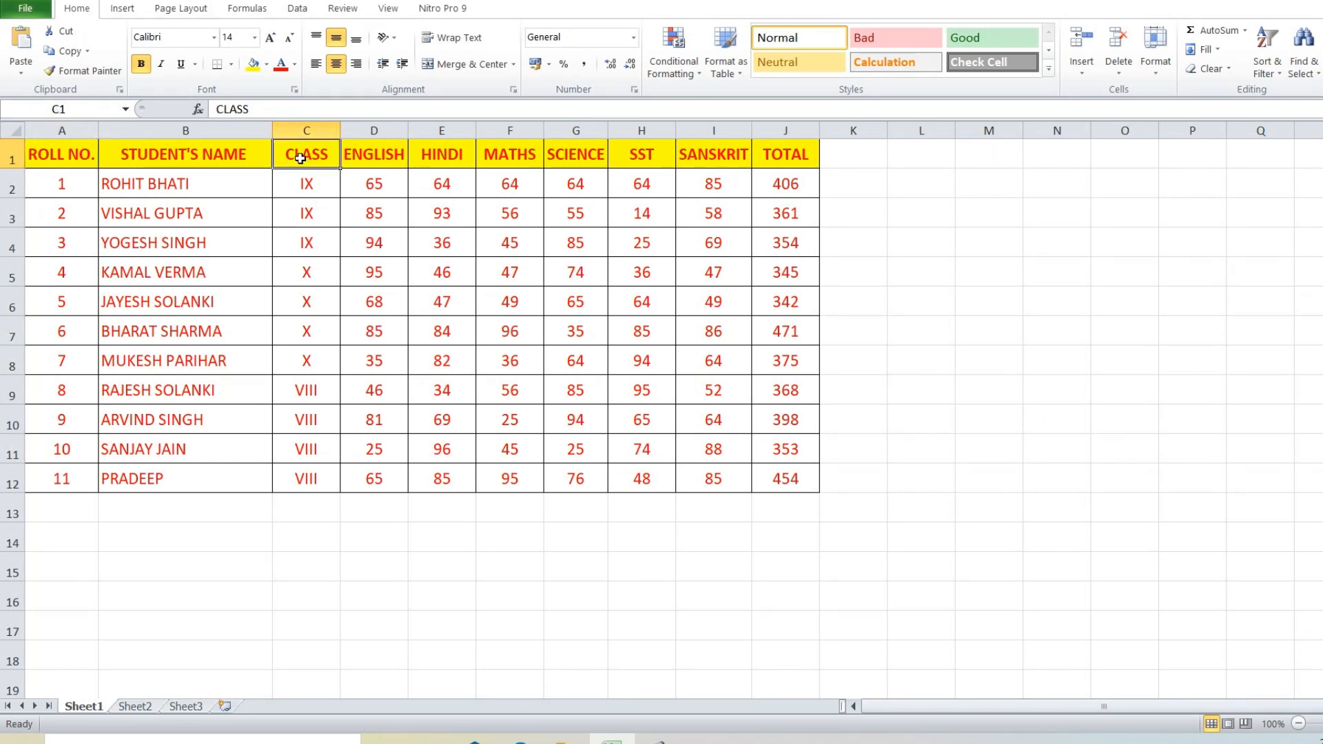
pyautogui.click(784, 154)
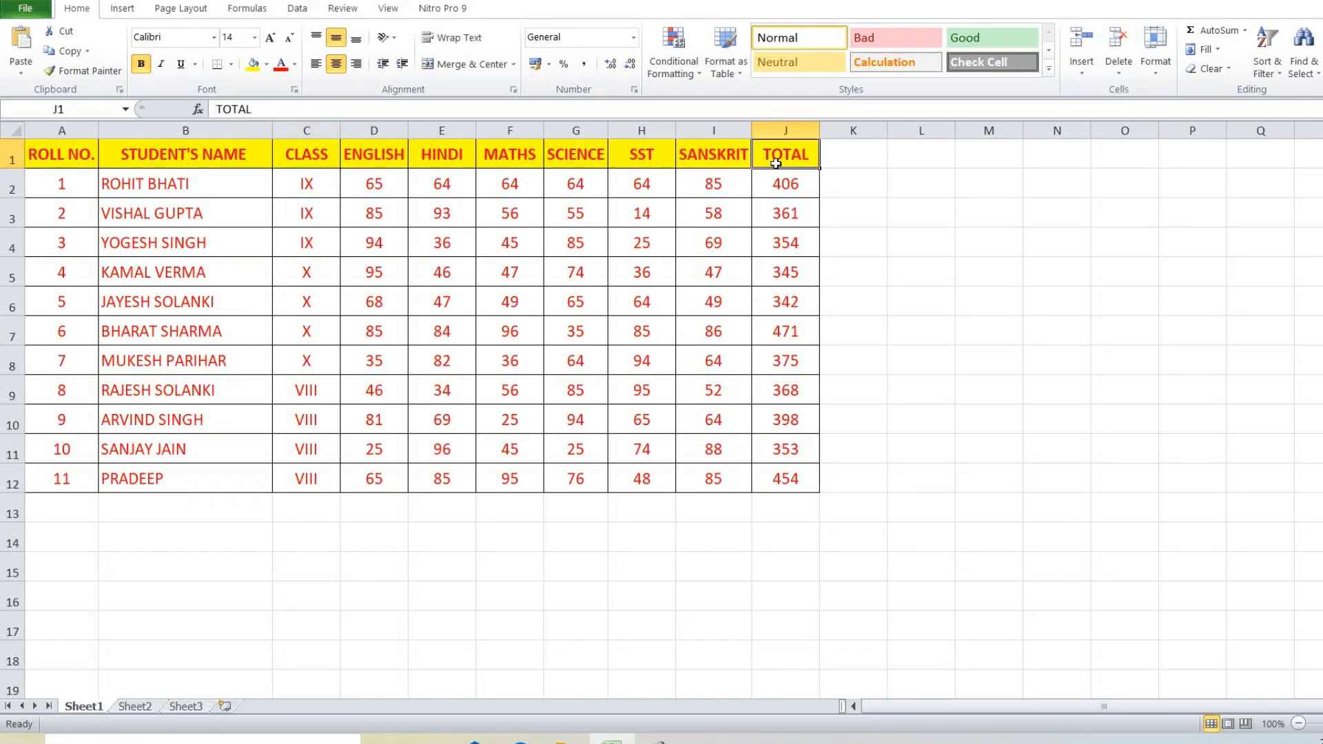
# Step: Sort the table by the STUDENT'S NAME column from A to Z, and again from Z to A
pyautogui.click(160, 157)
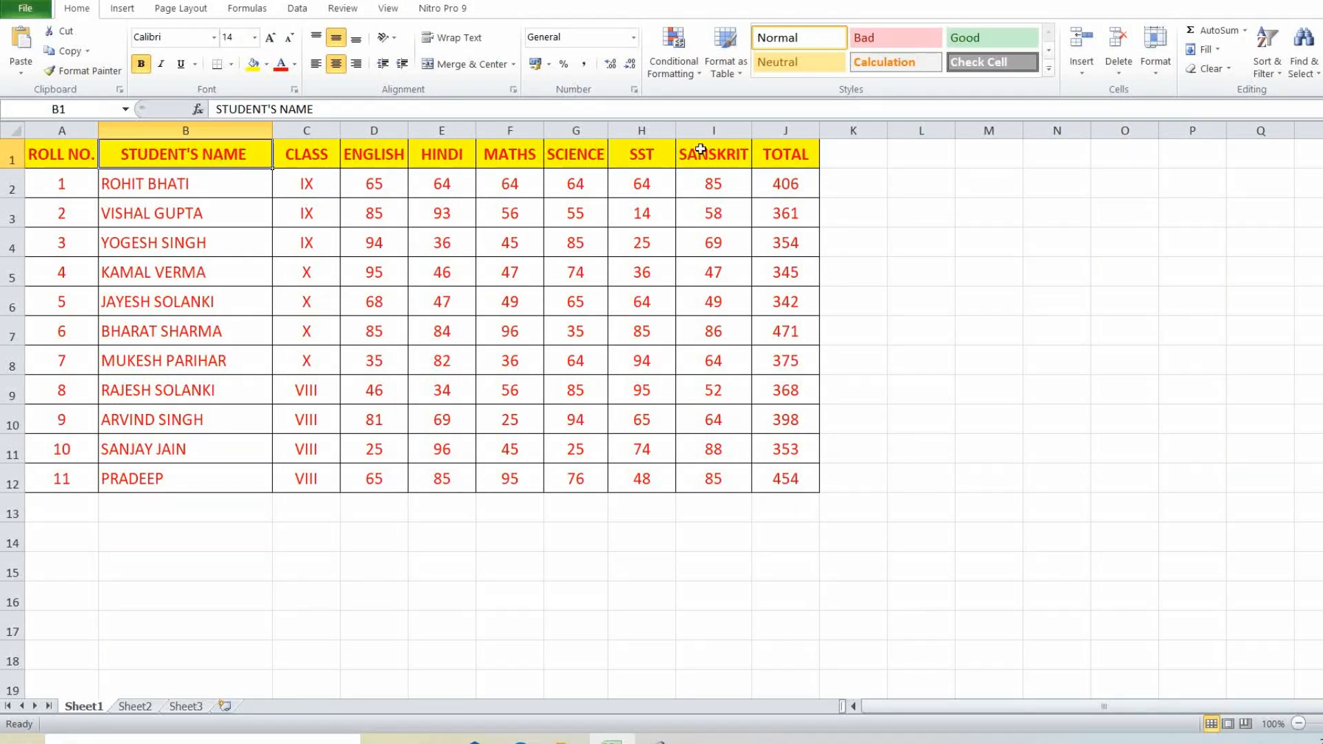
pyautogui.click(1264, 69)
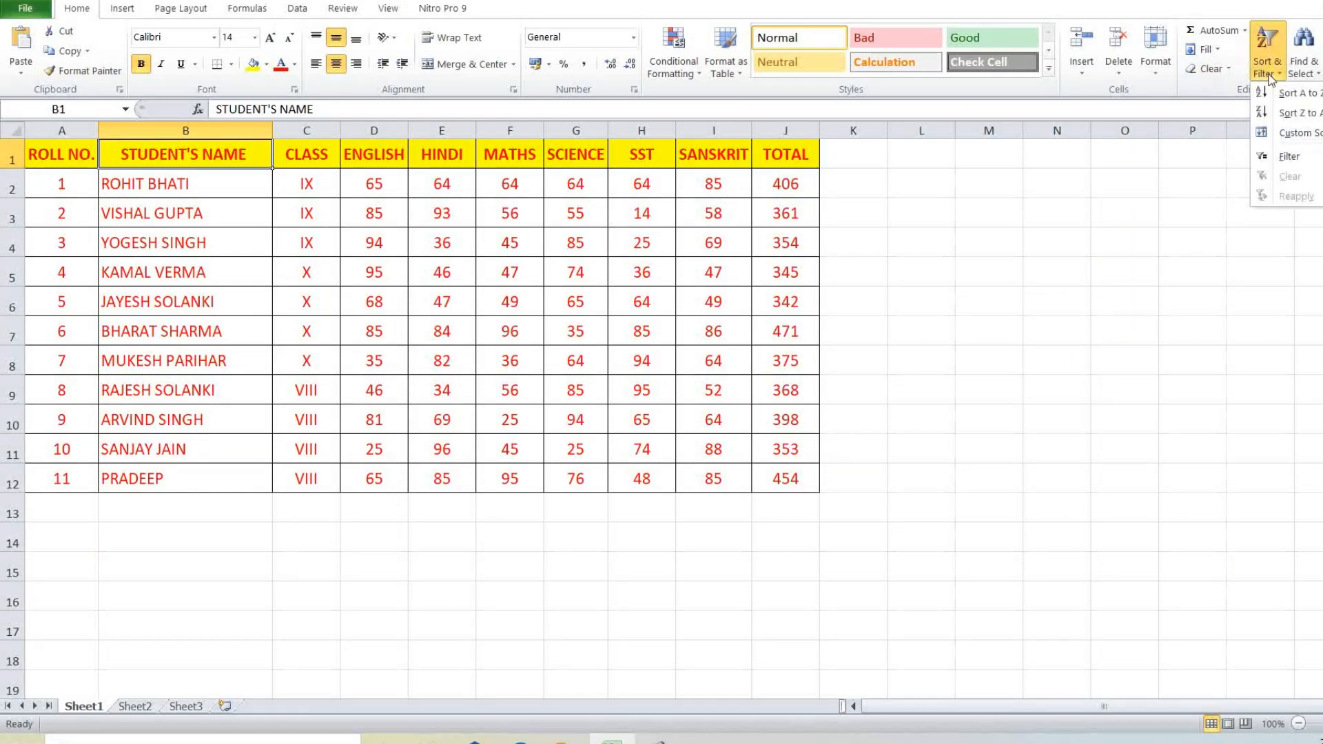
pyautogui.click(1311, 97)
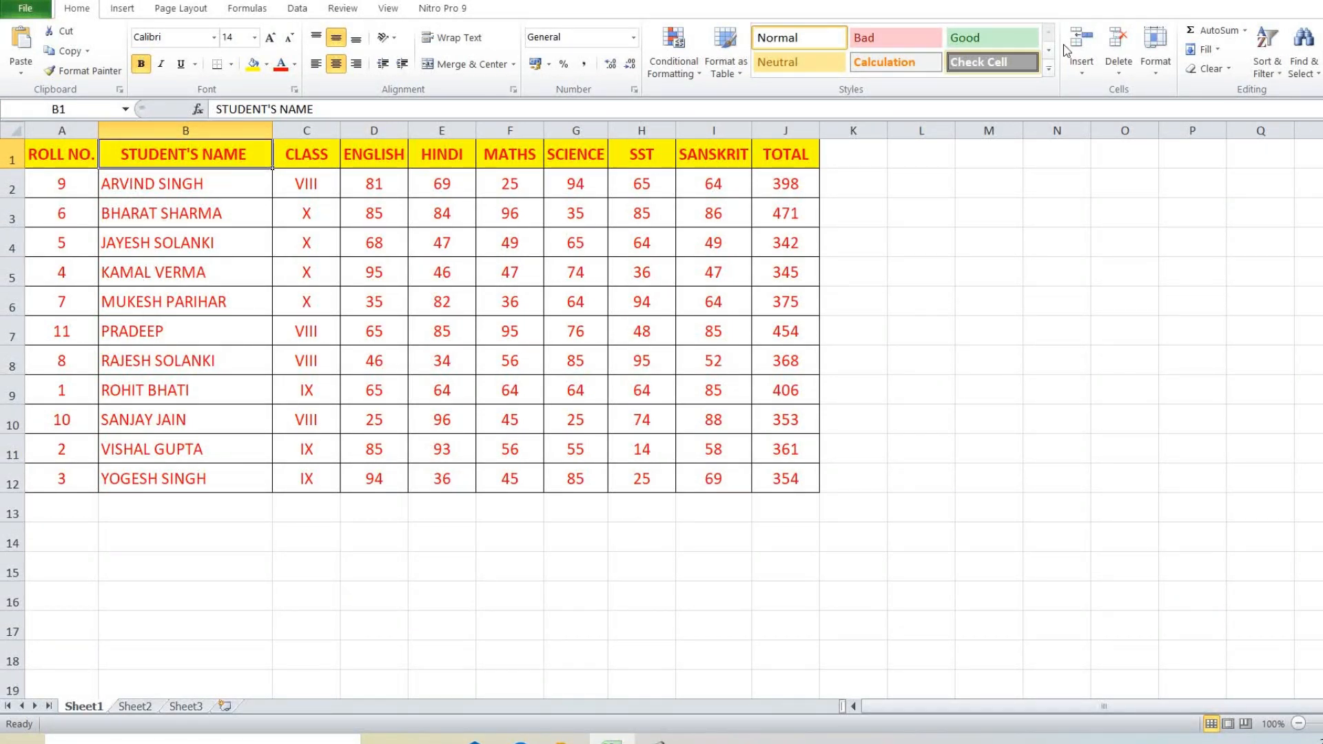
pyautogui.click(1274, 73)
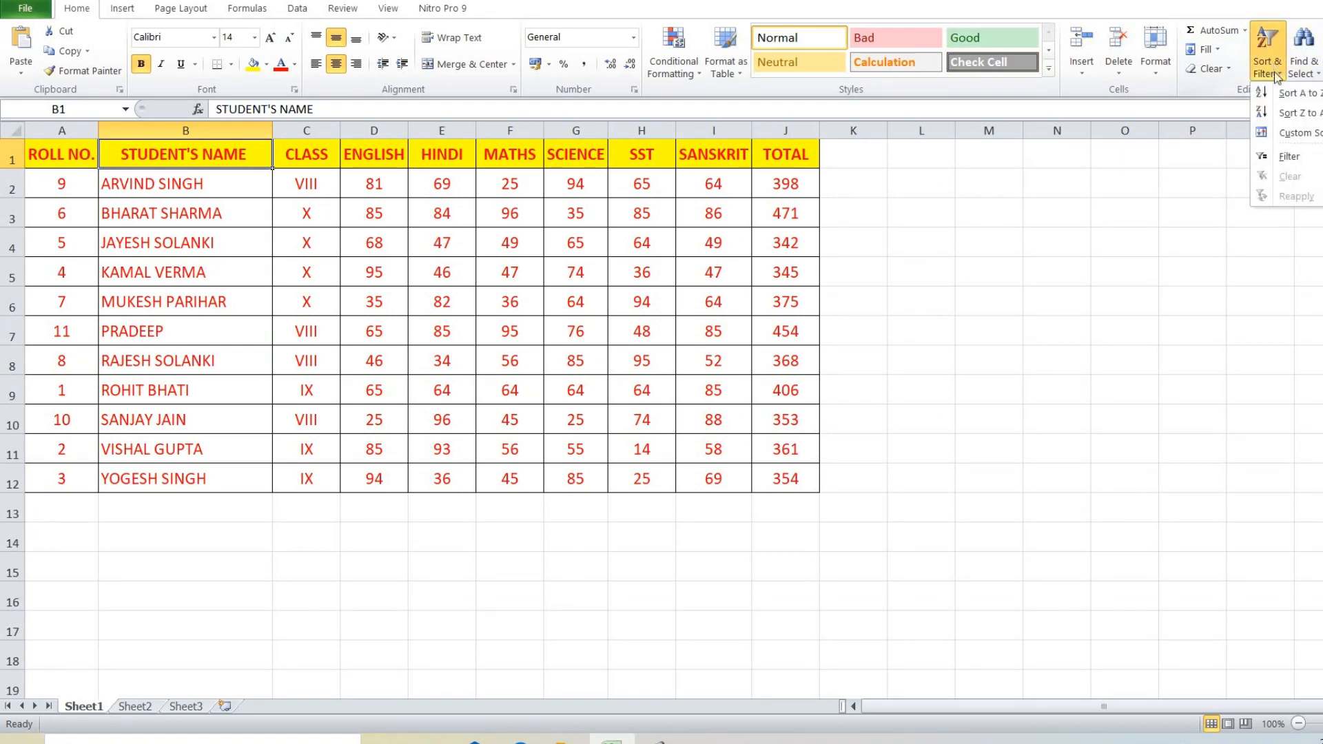
pyautogui.click(1297, 113)
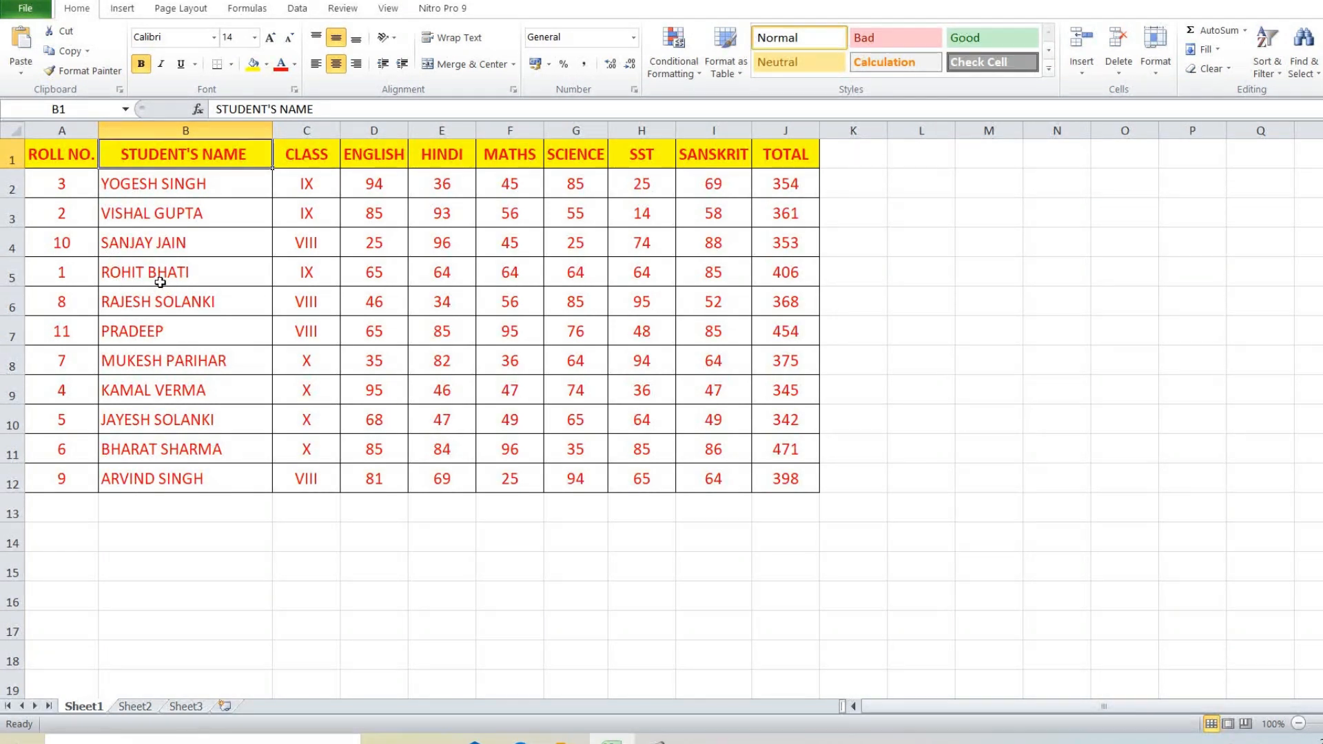
# Step: Sort the table by the ROLL NO. column in ascending order
pyautogui.click(48, 156)
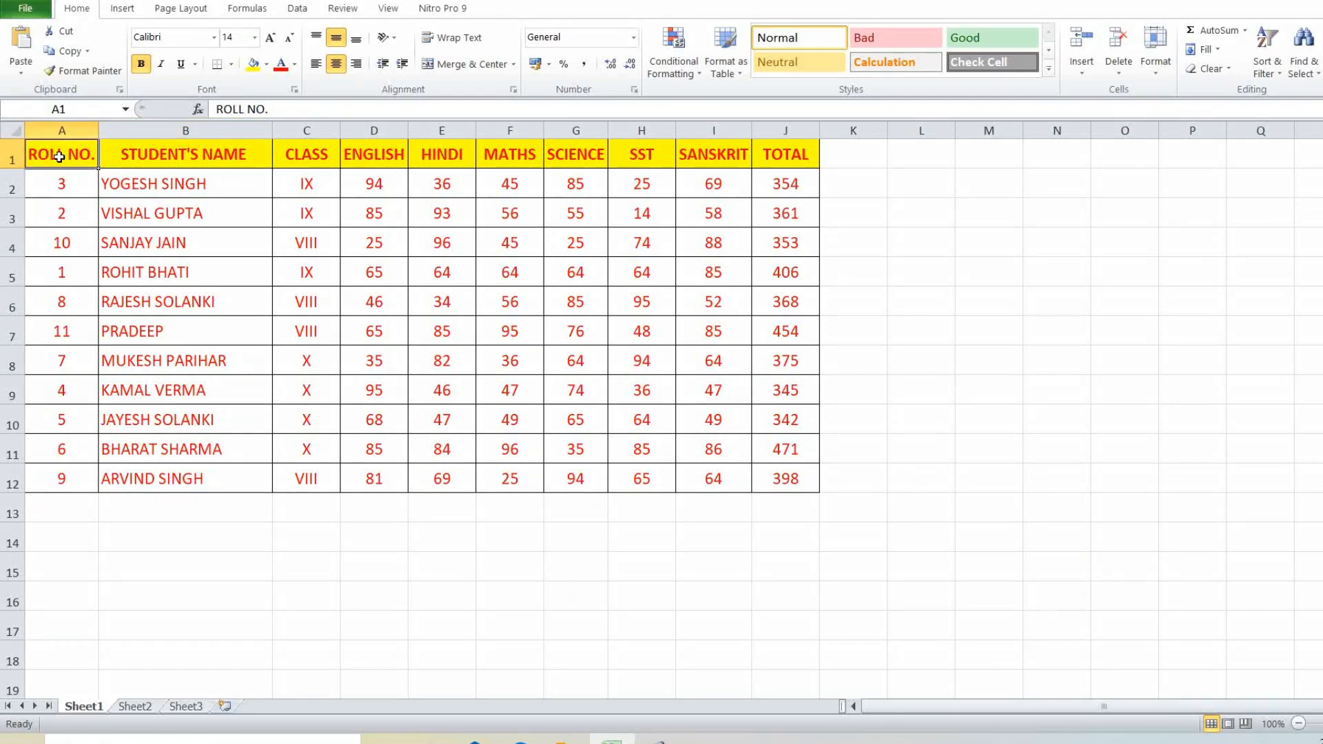
pyautogui.click(1267, 65)
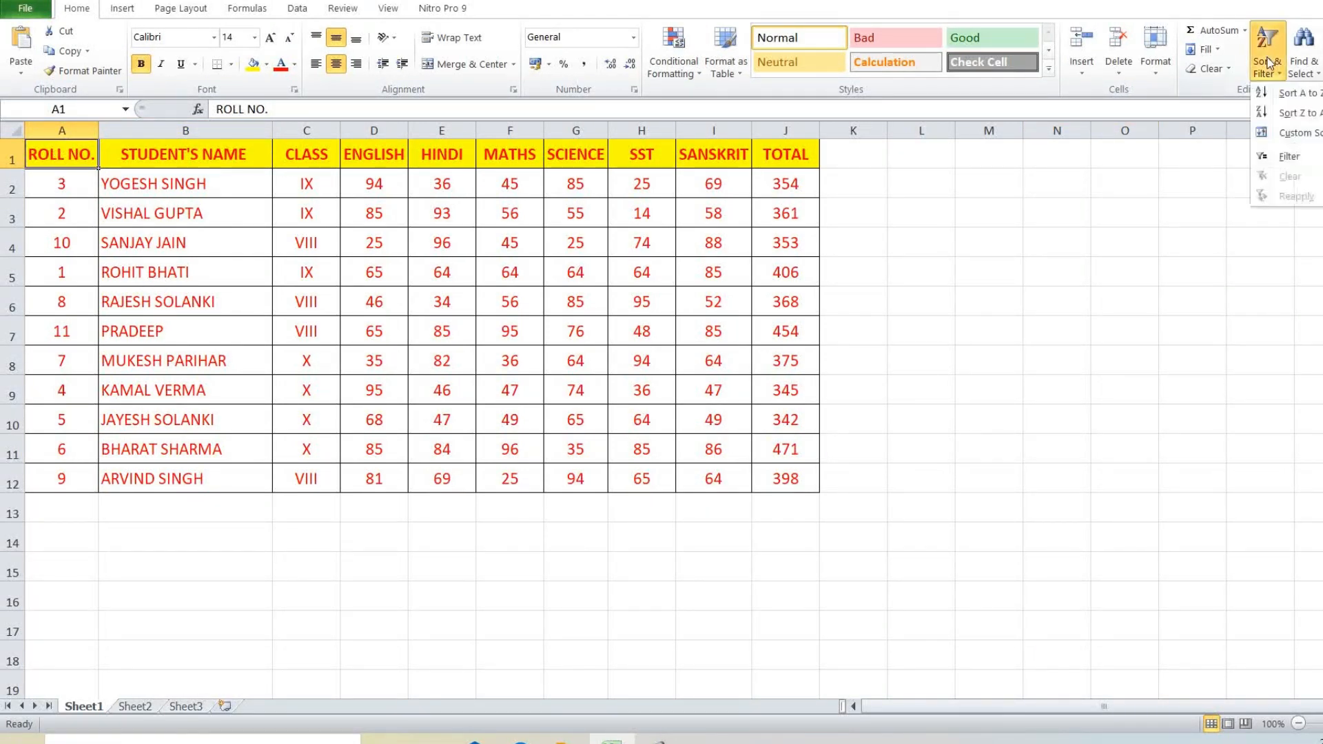
pyautogui.click(1294, 96)
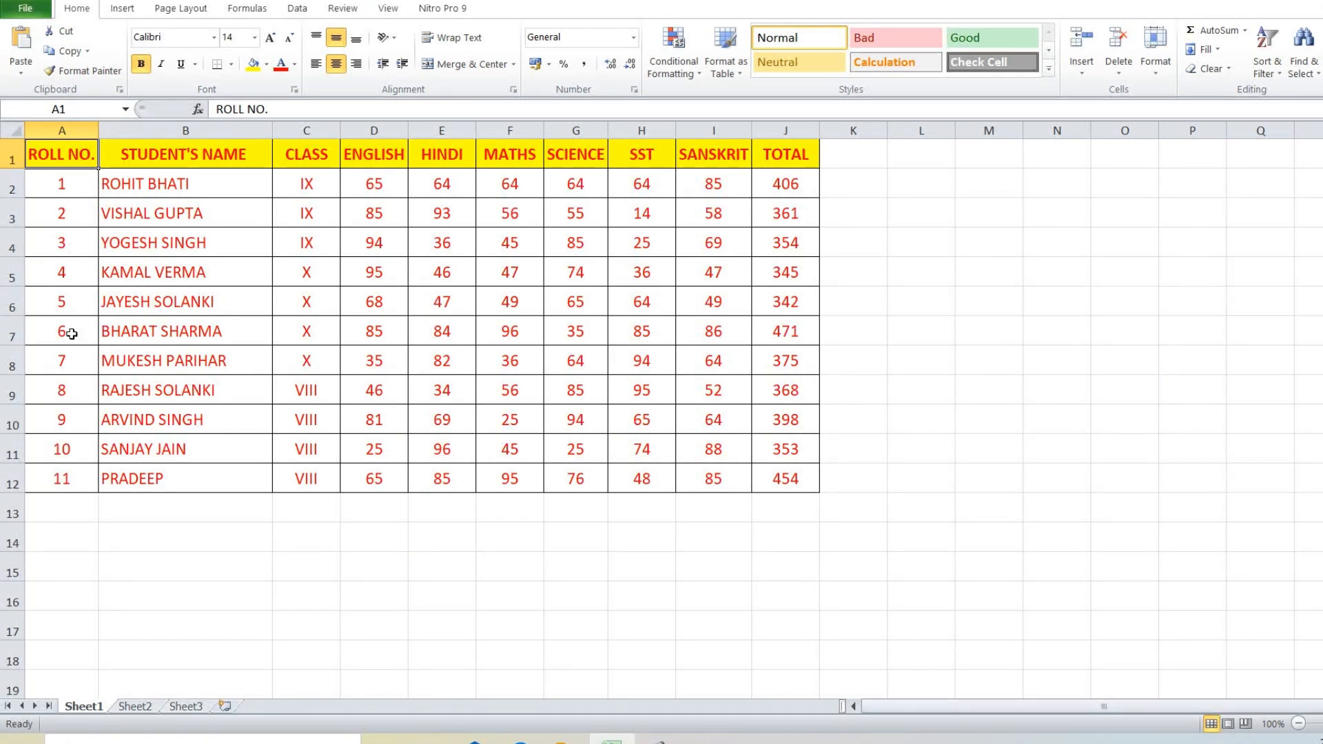
# Step: Sort the table by the ROLL NO. column in descending order, and undo that sort
pyautogui.click(1268, 67)
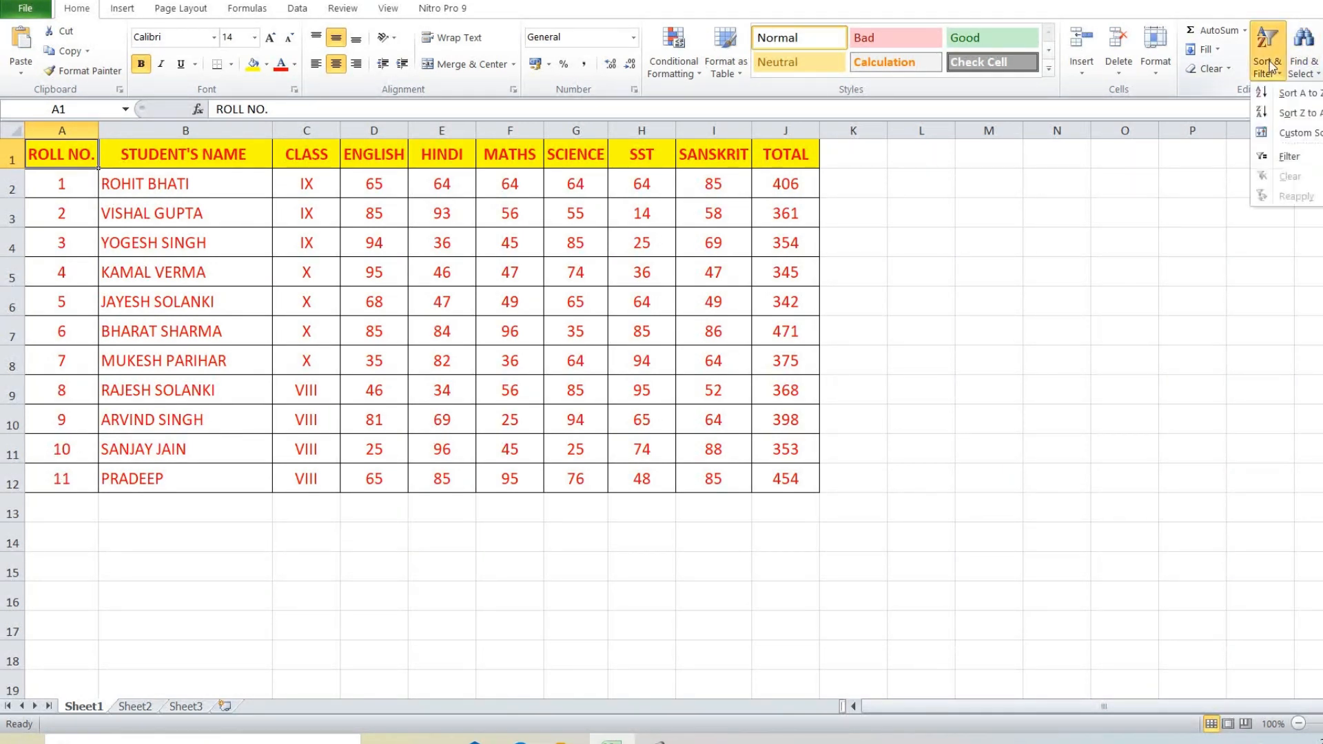
pyautogui.click(1298, 122)
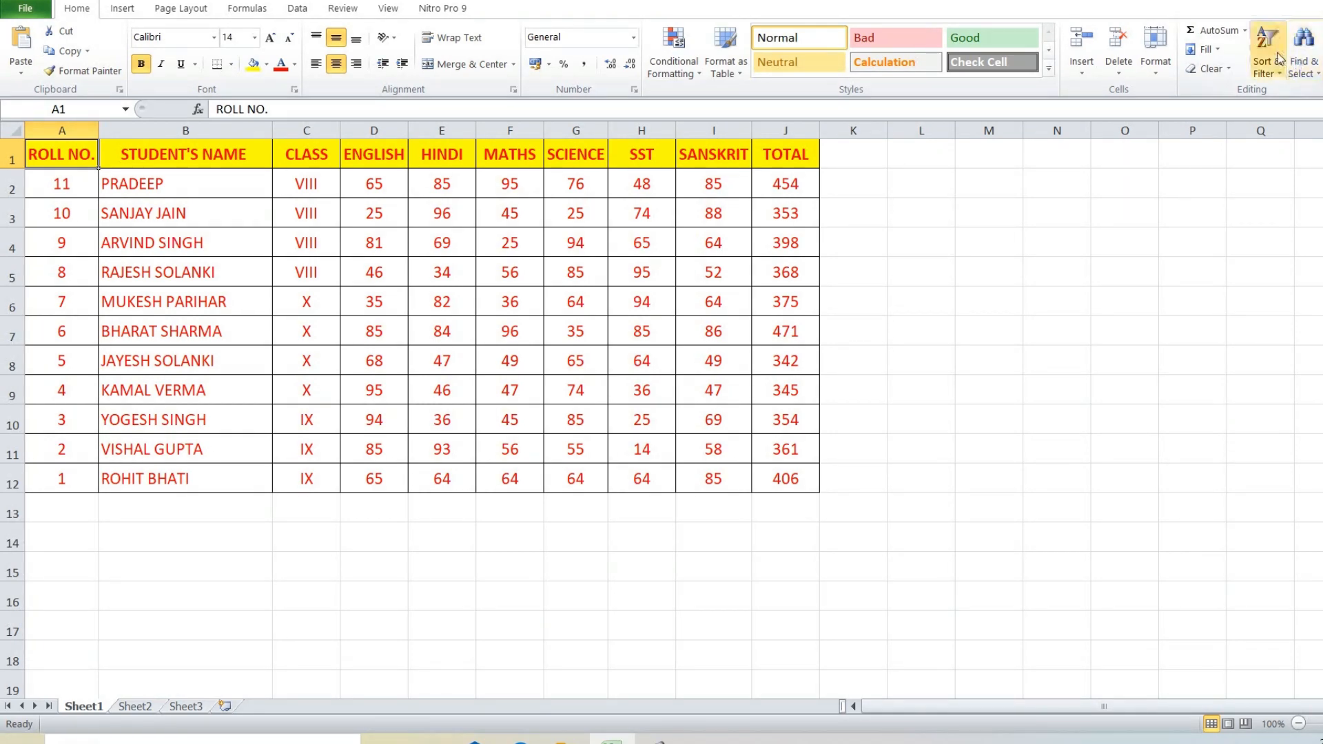
pyautogui.hotkey('ctrl', 'z')
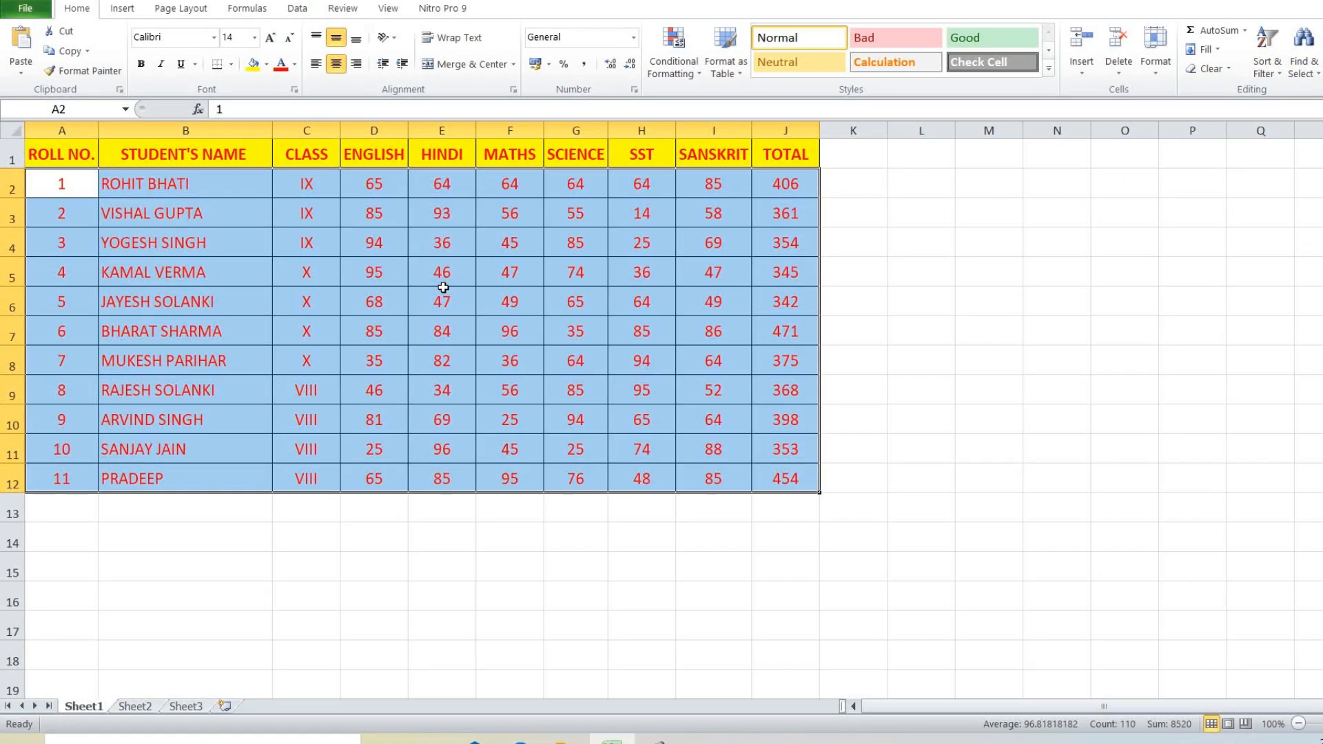
pyautogui.click(297, 327)
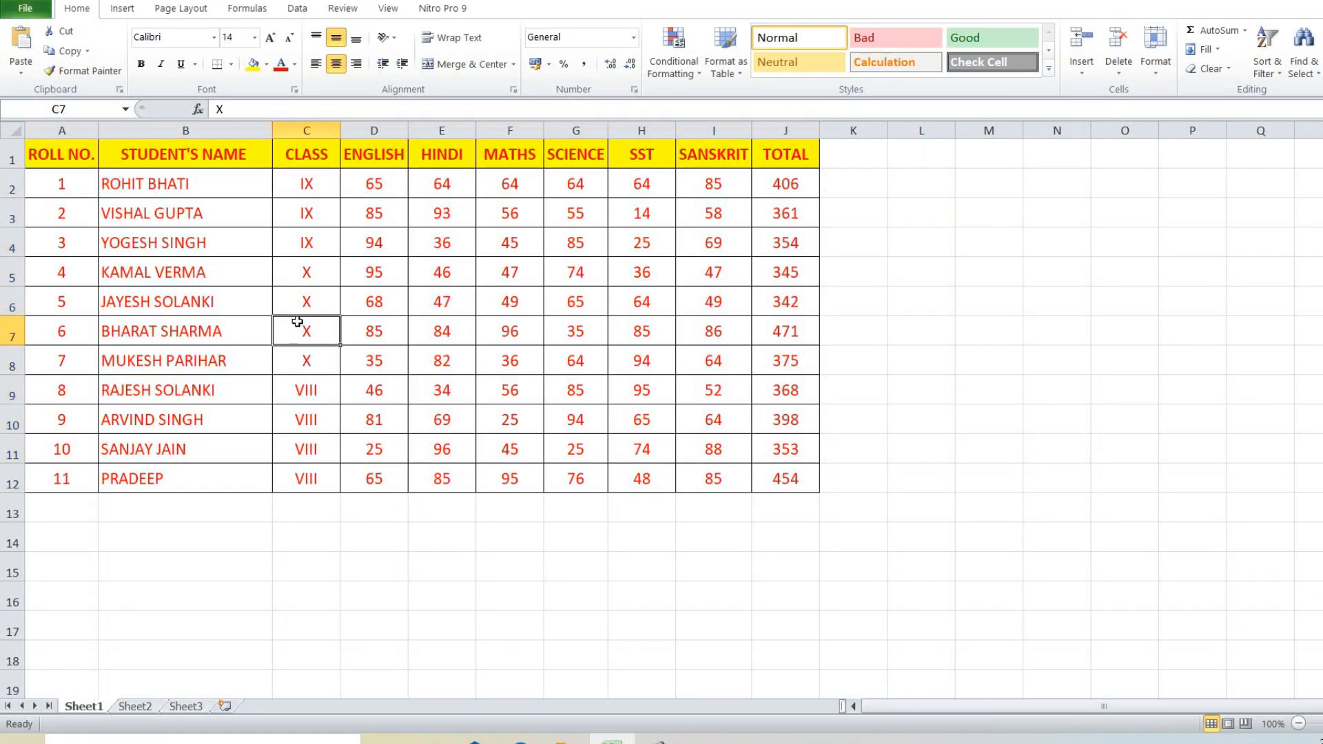
pyautogui.click(786, 158)
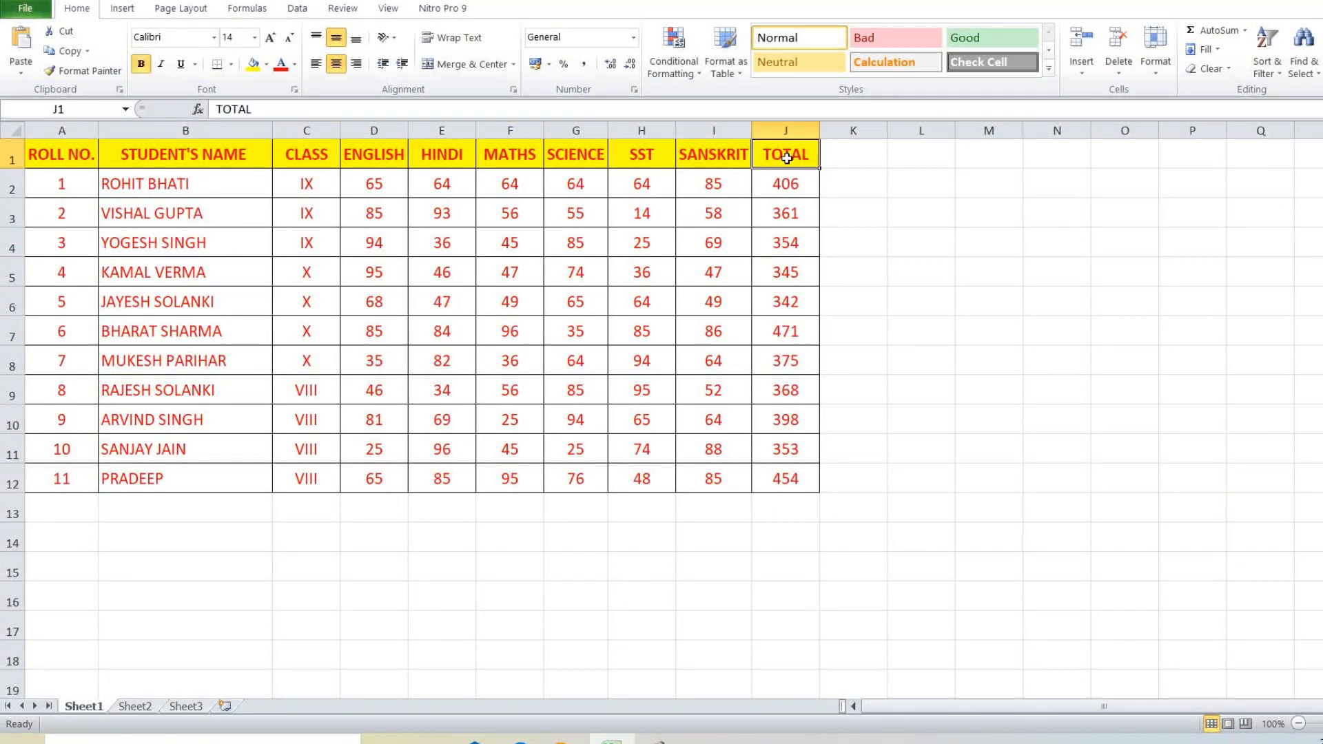
pyautogui.click(1275, 61)
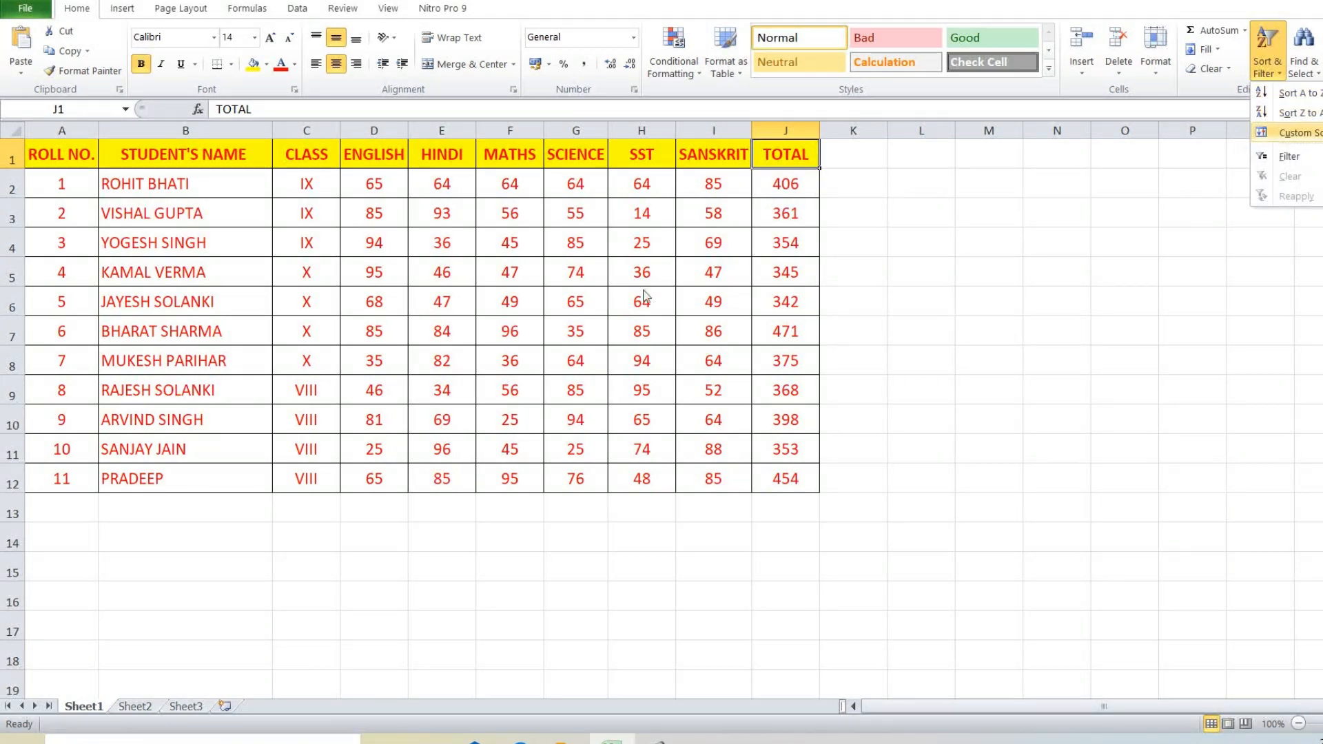
pyautogui.click(498, 368)
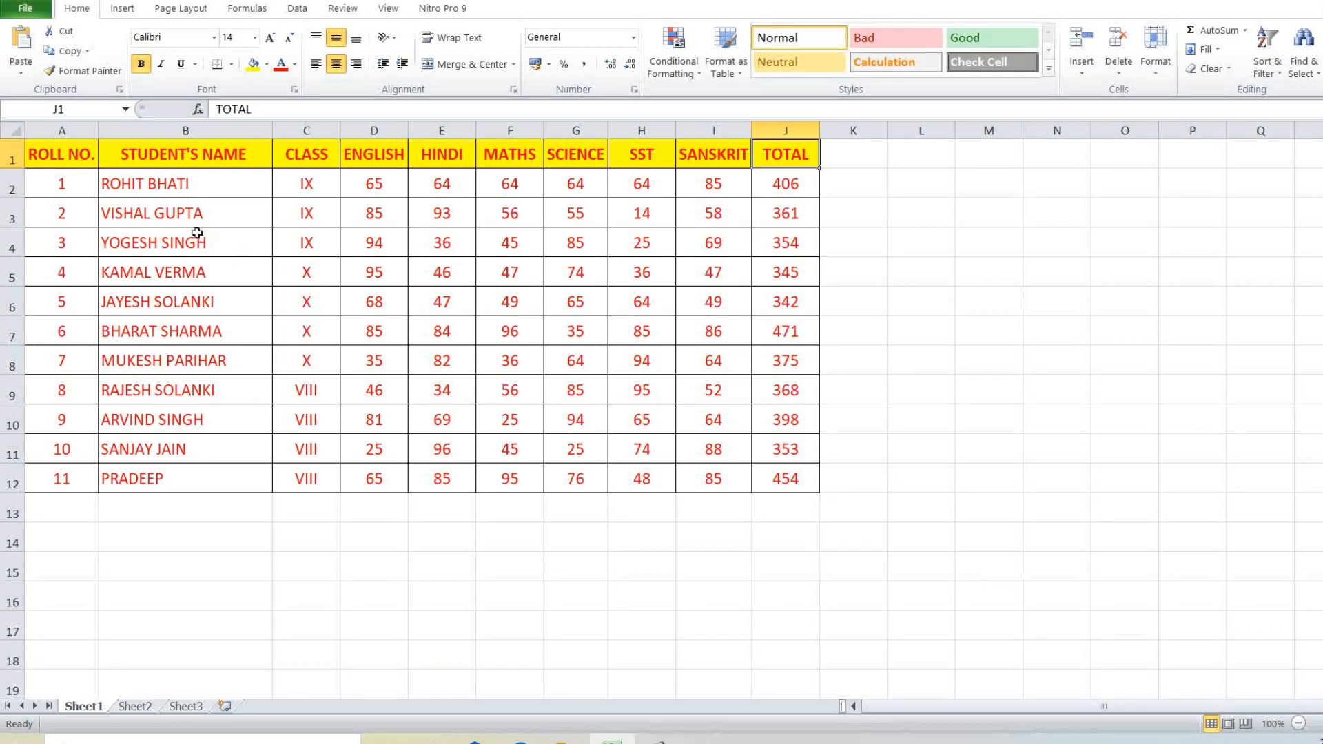
# Step: Start a custom sort from a cell in the STUDENT'S NAME column and reposition the Sort dialog near the table
pyautogui.click(193, 233)
pyautogui.click(1266, 65)
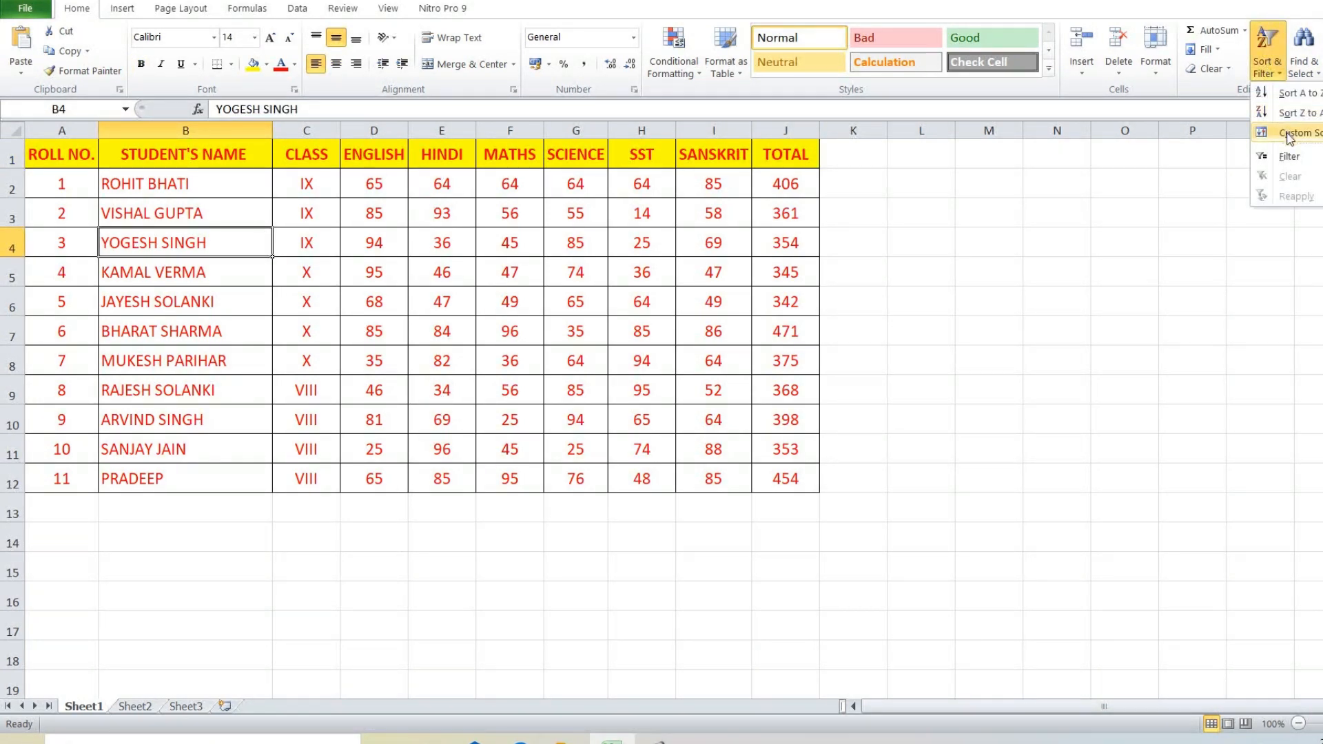
pyautogui.click(1290, 134)
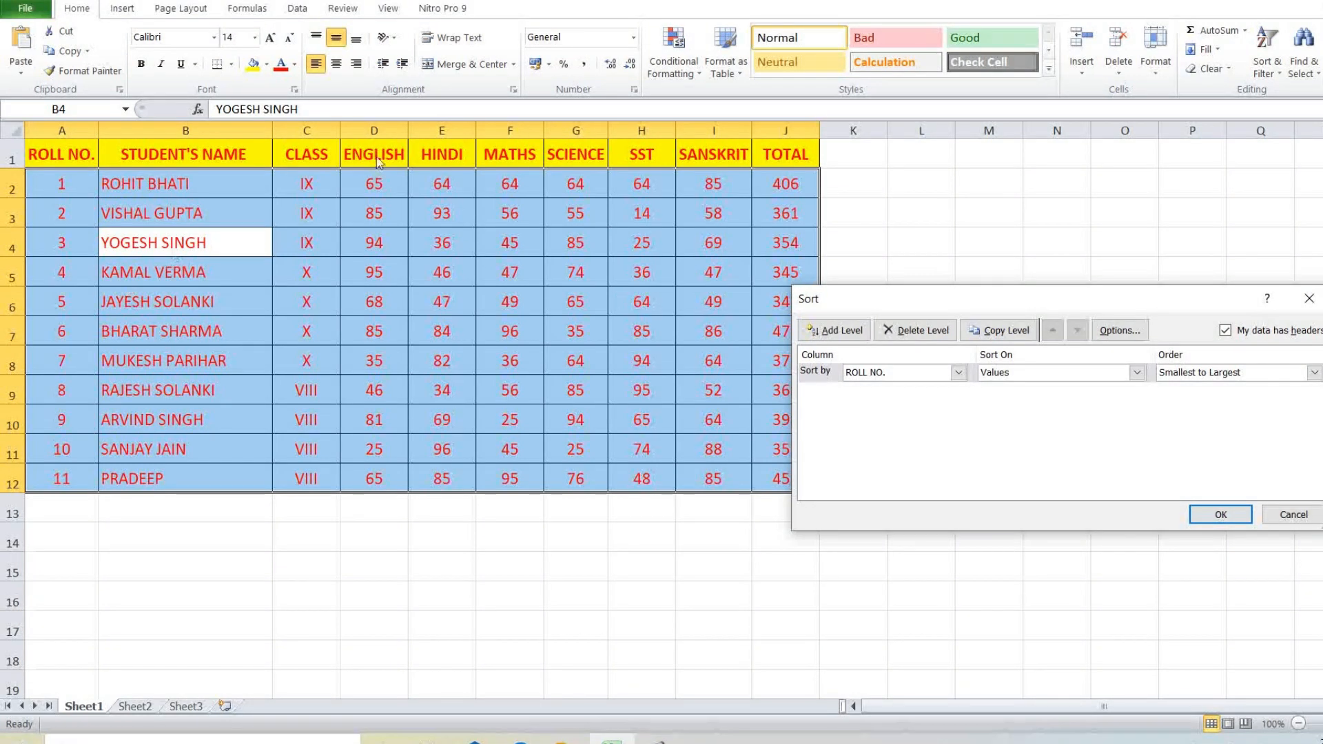
pyautogui.moveTo(941, 305); pyautogui.dragTo(809, 247)
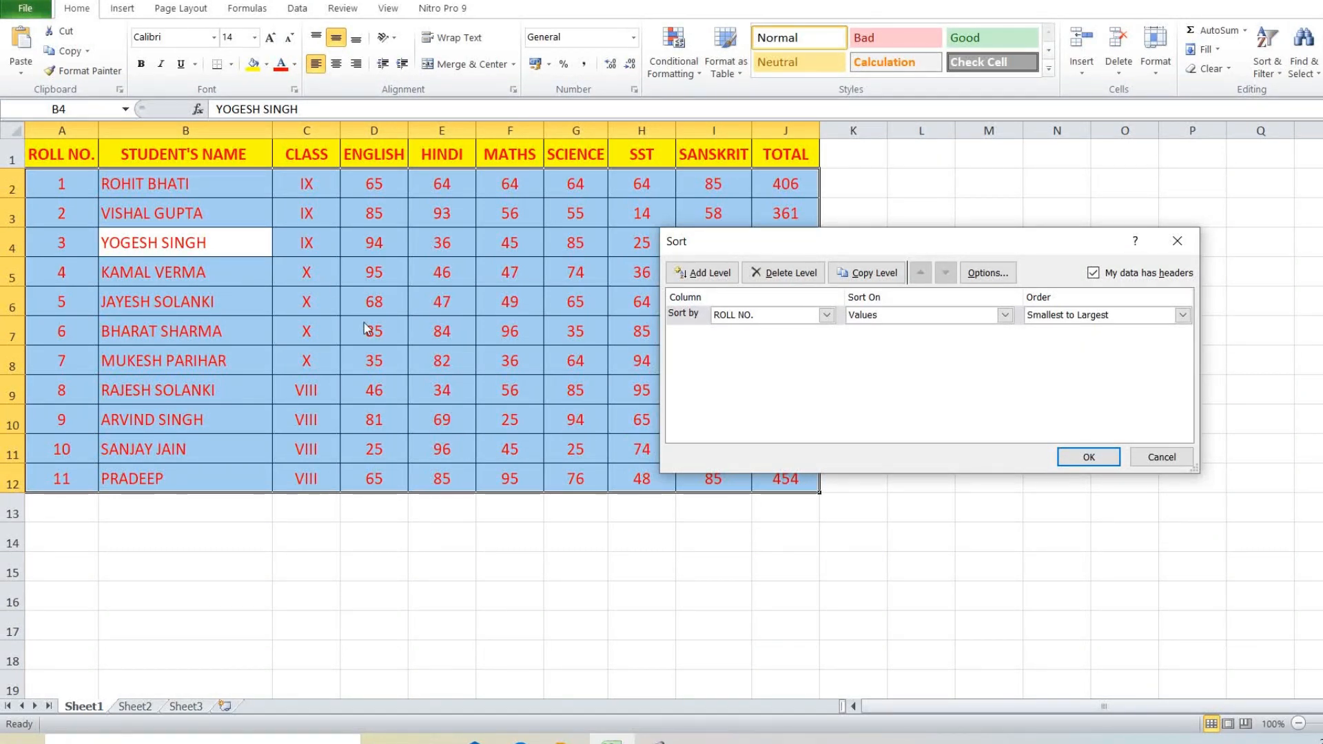
pyautogui.moveTo(803, 248); pyautogui.dragTo(740, 236)
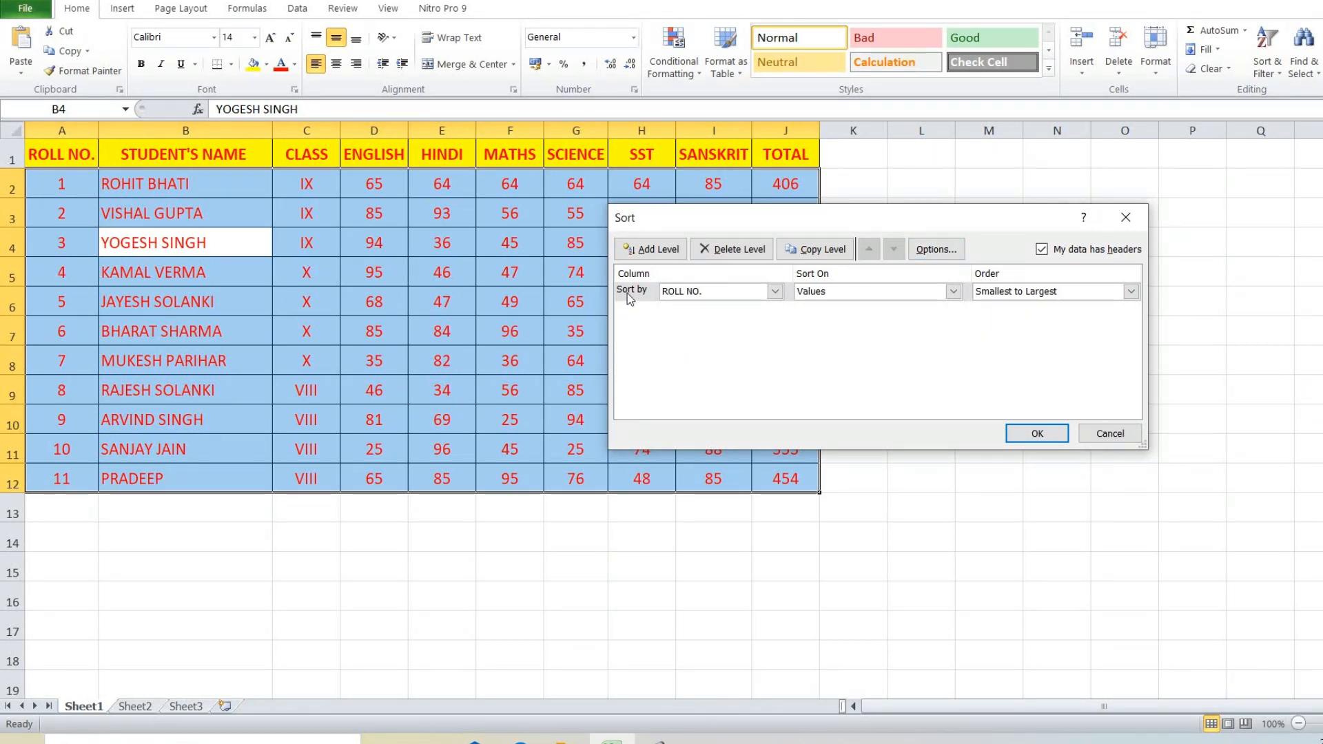
# Step: Try STUDENT'S NAME as the sort column, and ROLL NO. with the order Smallest to Largest
pyautogui.click(692, 292)
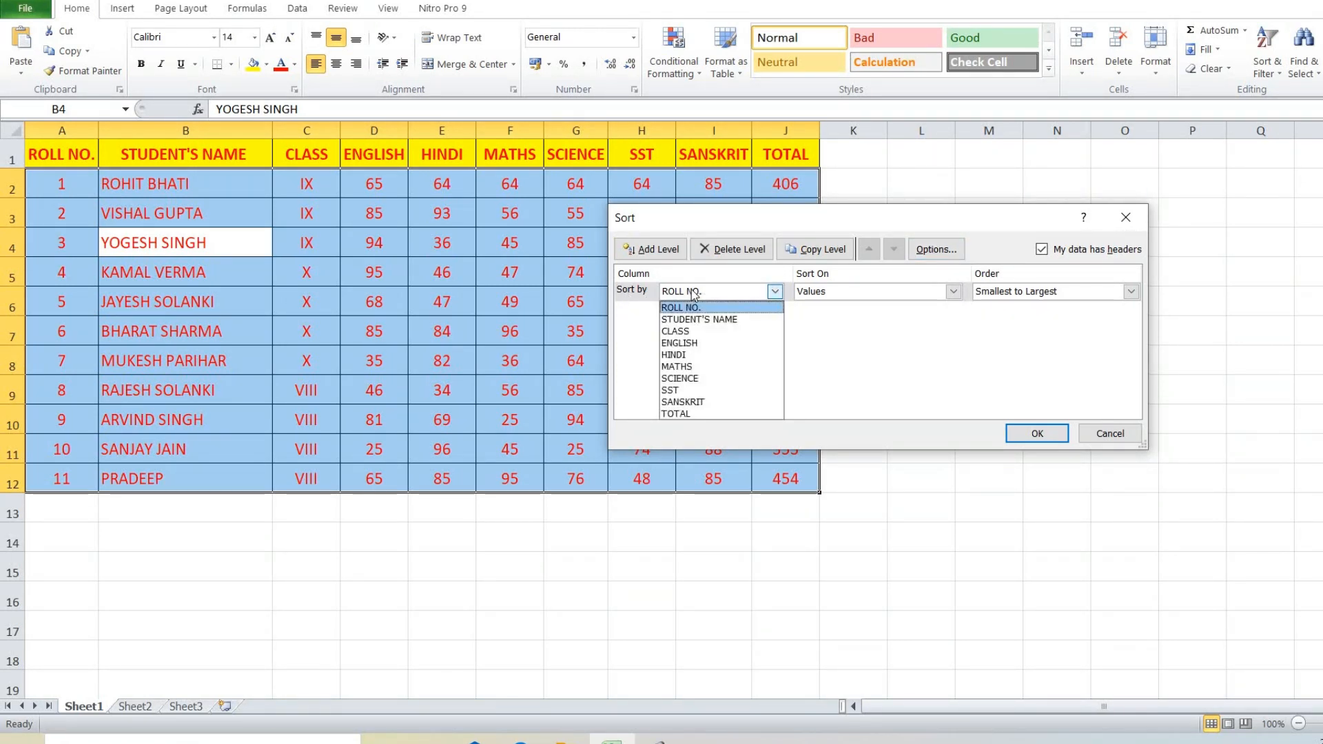
pyautogui.click(692, 292)
pyautogui.click(692, 292)
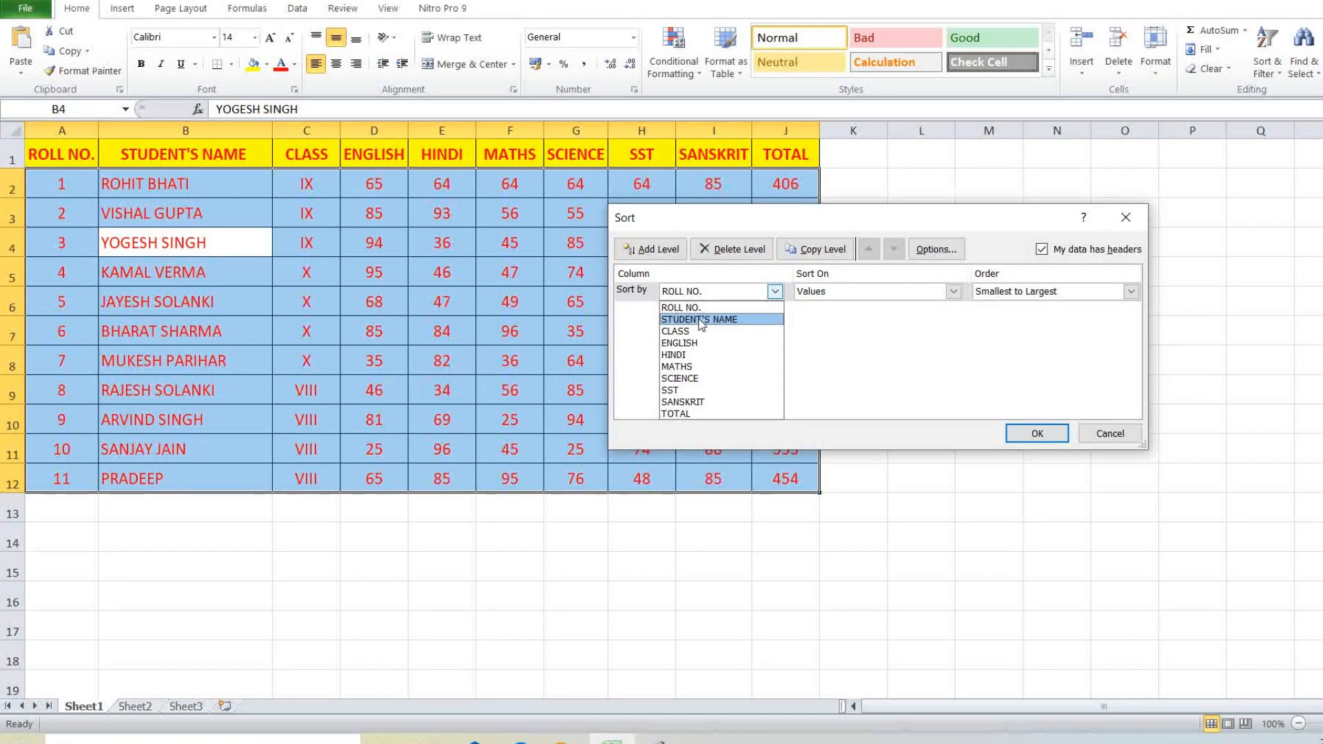
pyautogui.click(701, 320)
pyautogui.click(695, 295)
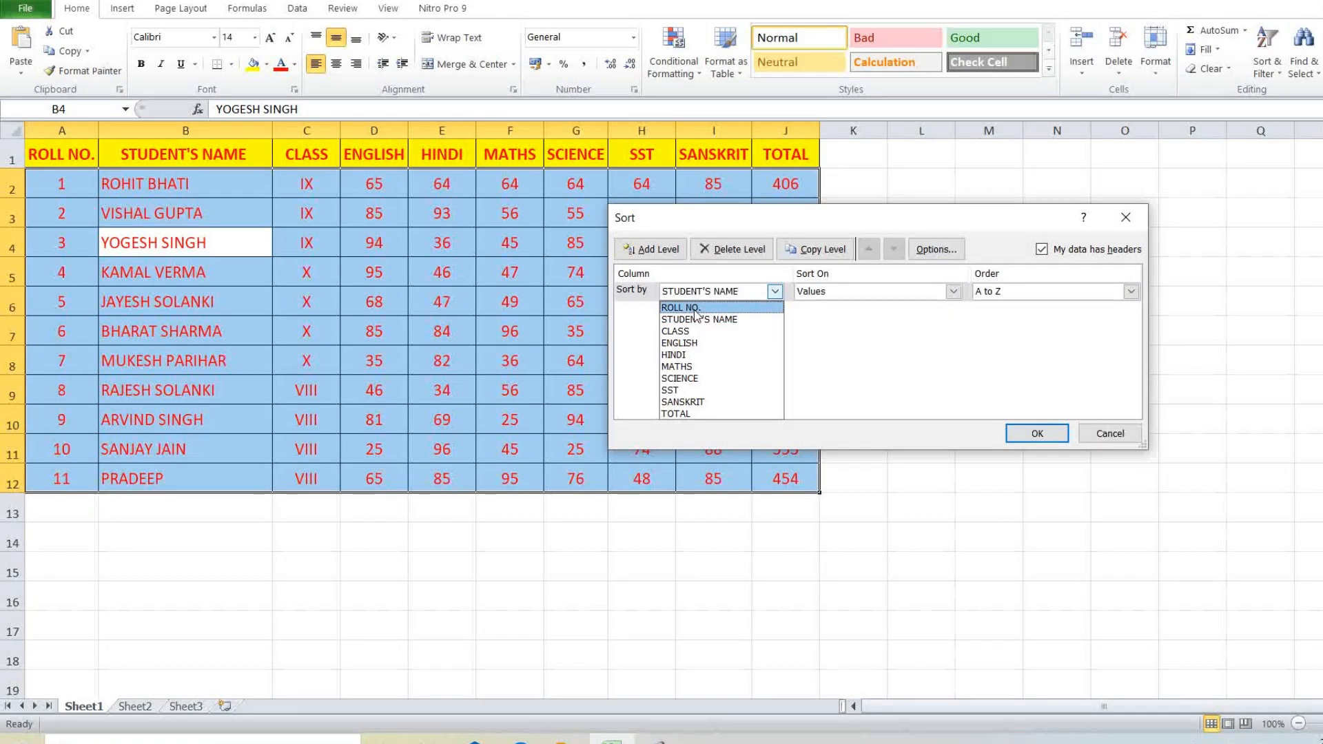
pyautogui.click(695, 308)
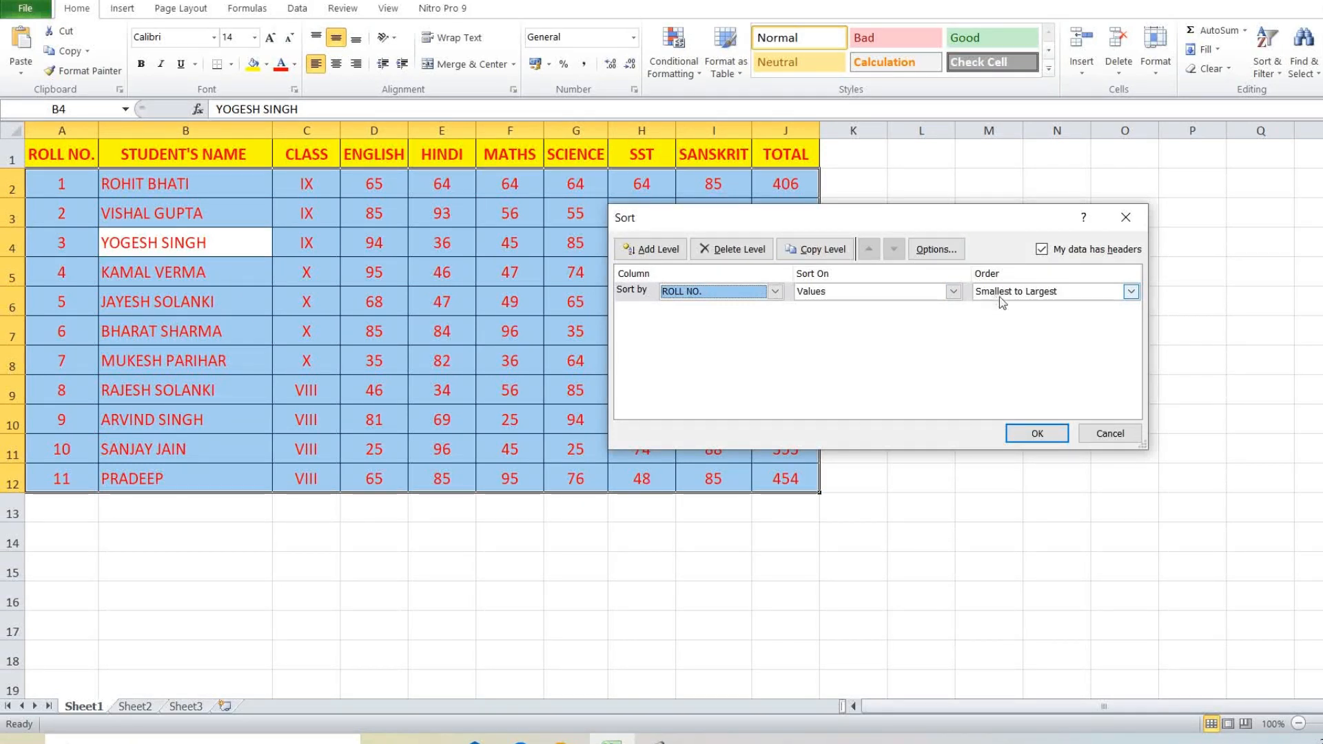
pyautogui.click(1054, 294)
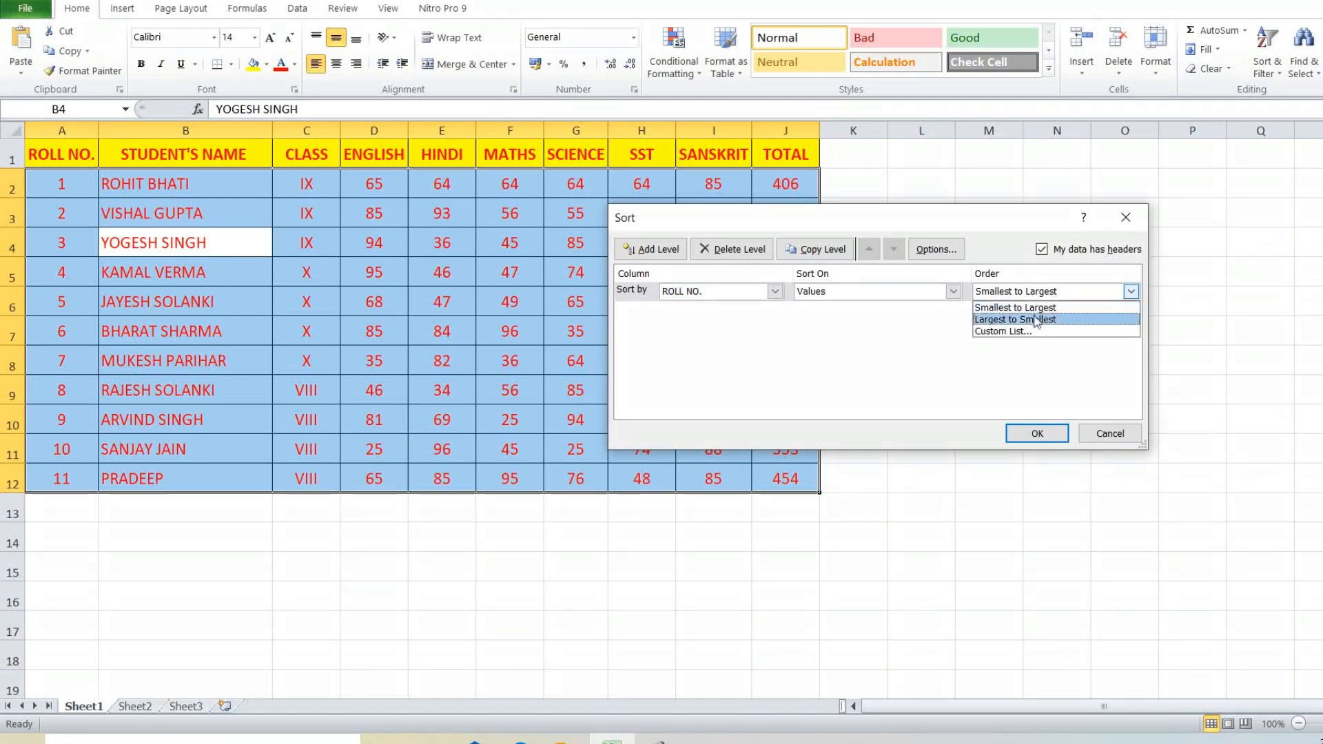
pyautogui.click(1030, 308)
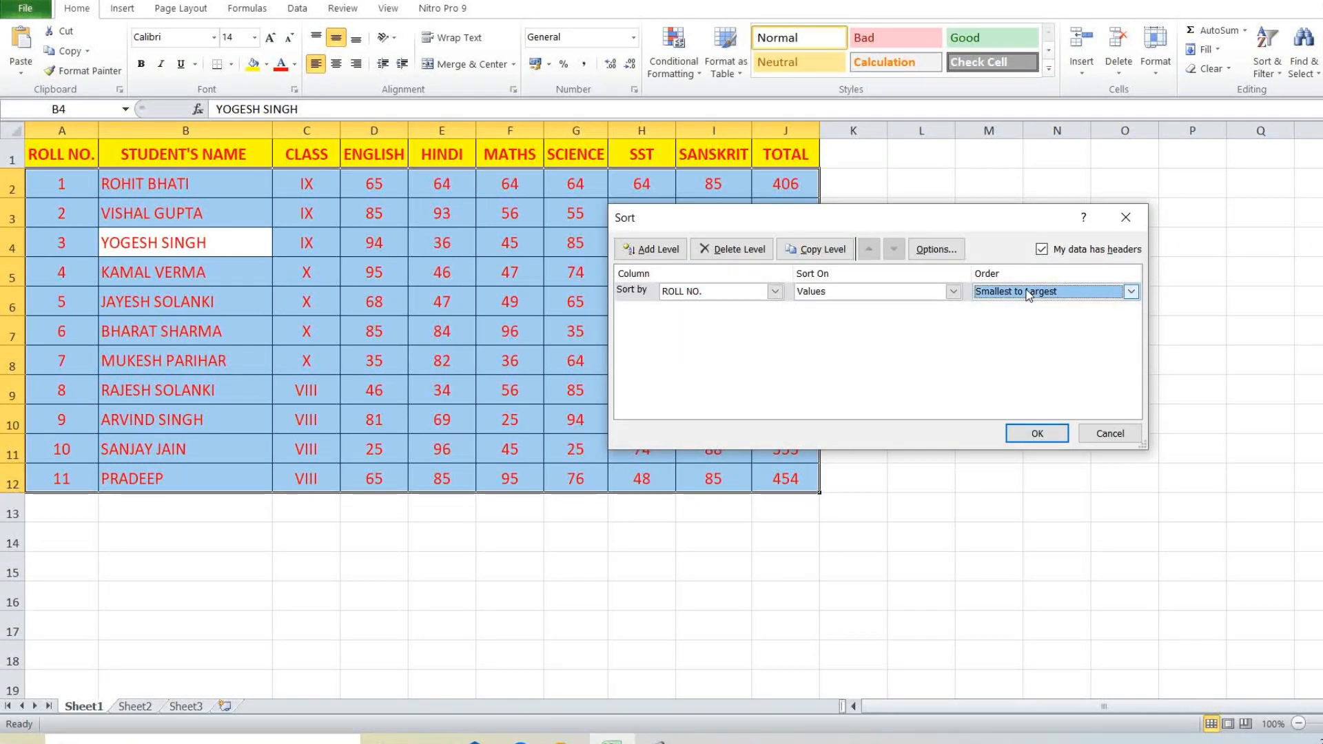
# Step: Set the custom sort to the STUDENT'S NAME column in A to Z order and apply it to the table
pyautogui.click(682, 293)
pyautogui.click(684, 321)
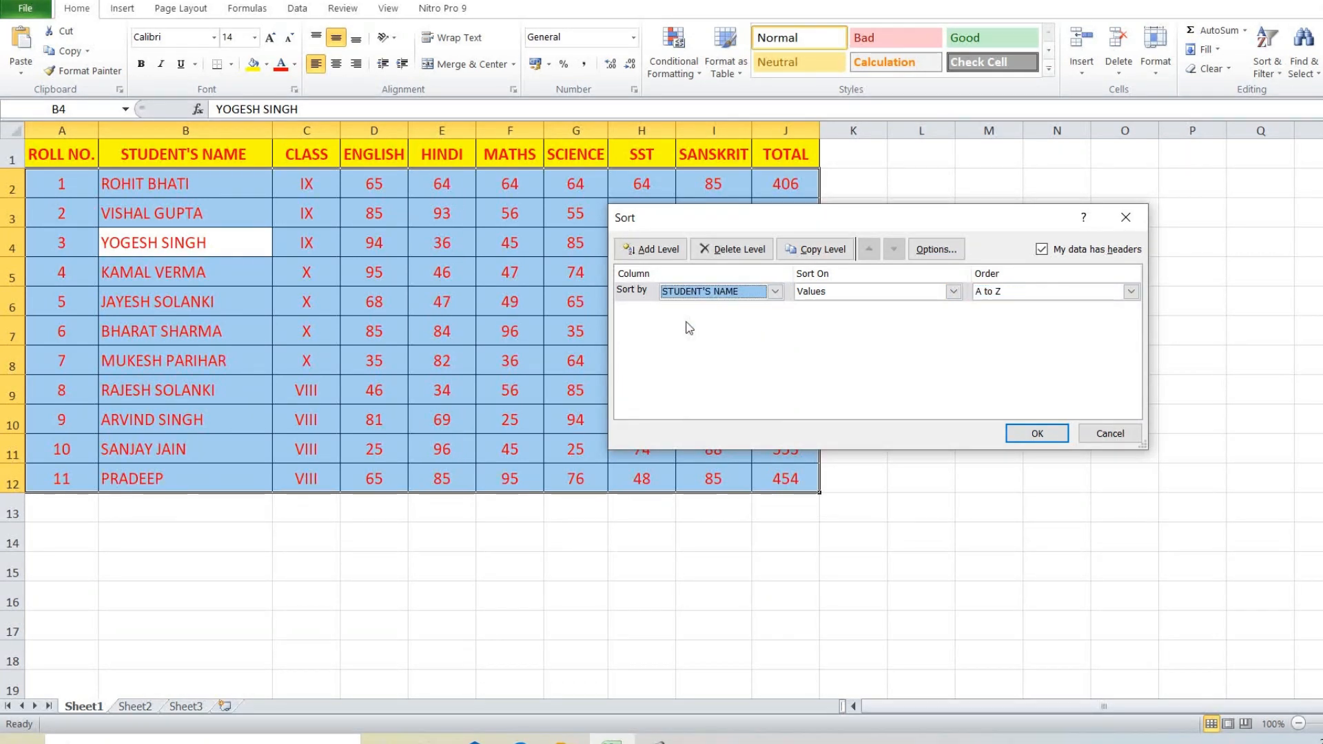
pyautogui.click(1130, 291)
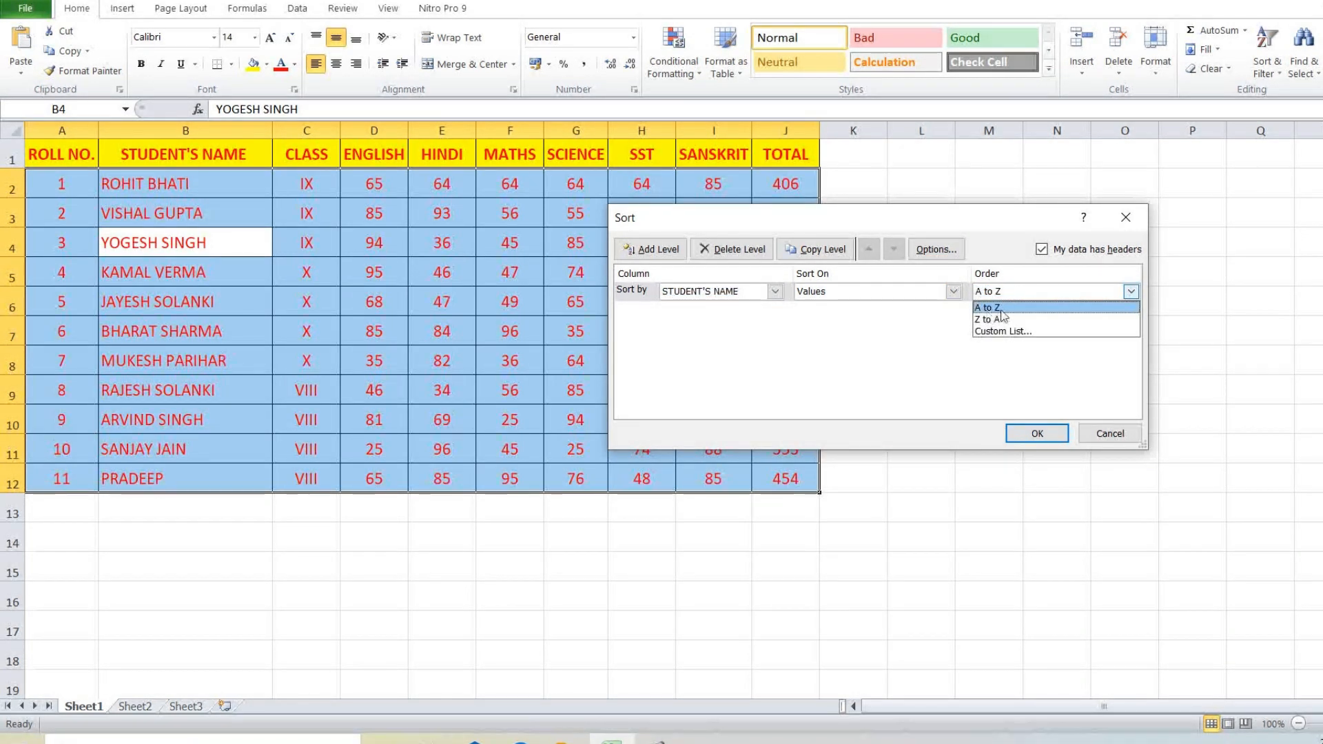
pyautogui.click(1004, 304)
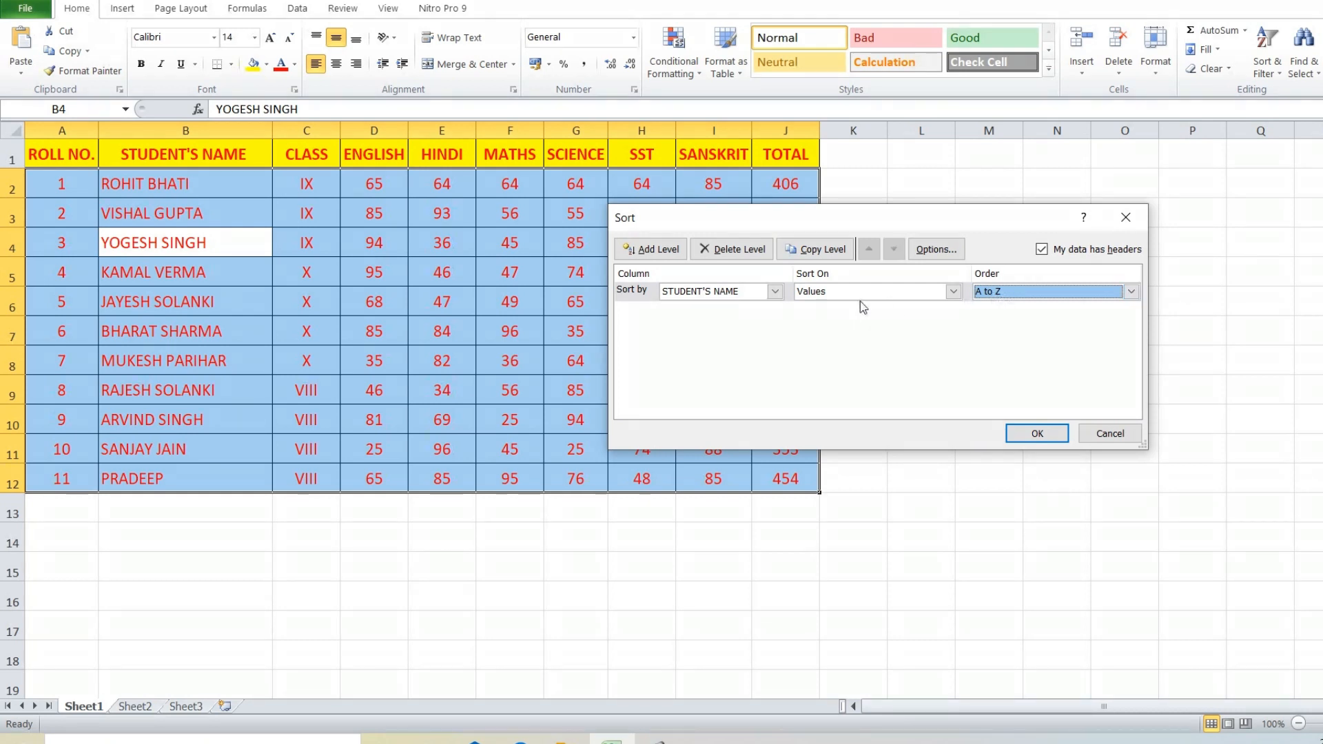
pyautogui.click(701, 294)
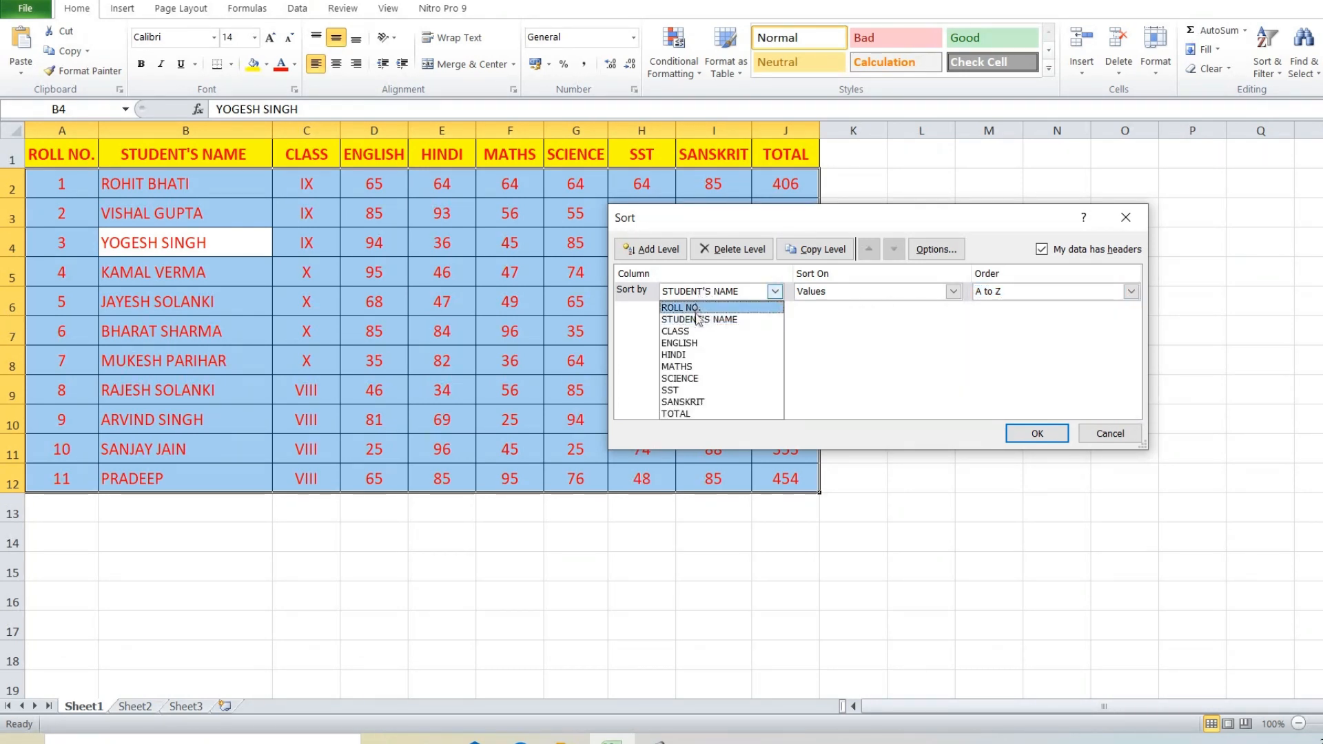
pyautogui.click(699, 319)
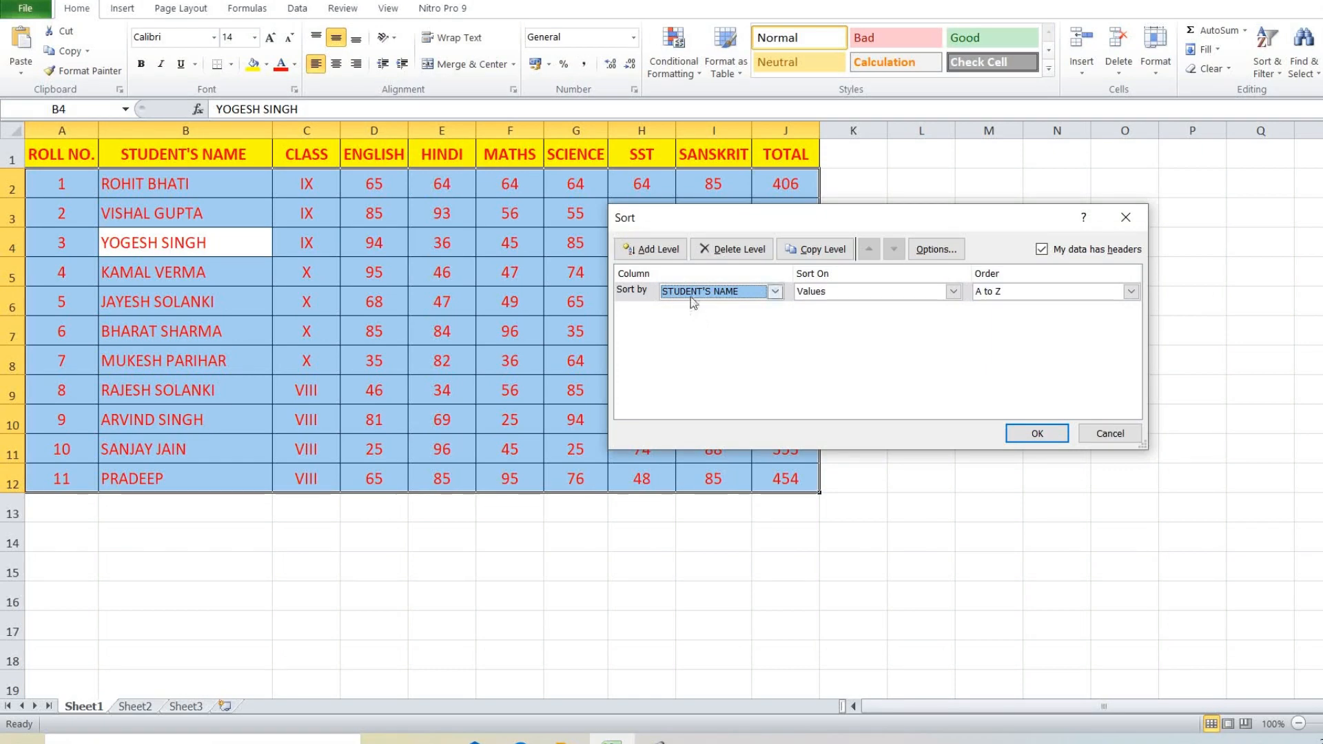
pyautogui.click(696, 293)
pyautogui.click(699, 320)
pyautogui.click(1037, 434)
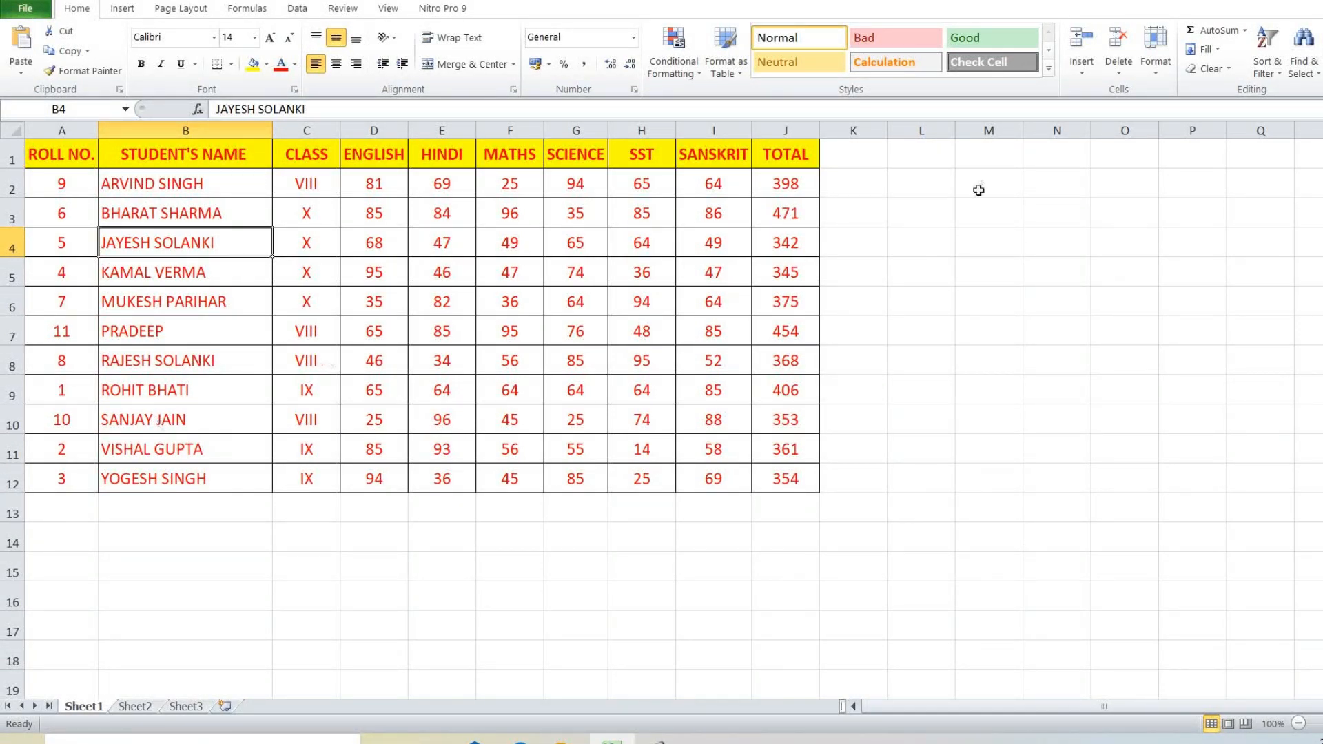
# Step: Start another custom sort, add a second sort level, and set the first level's column to CLASS
pyautogui.click(1268, 66)
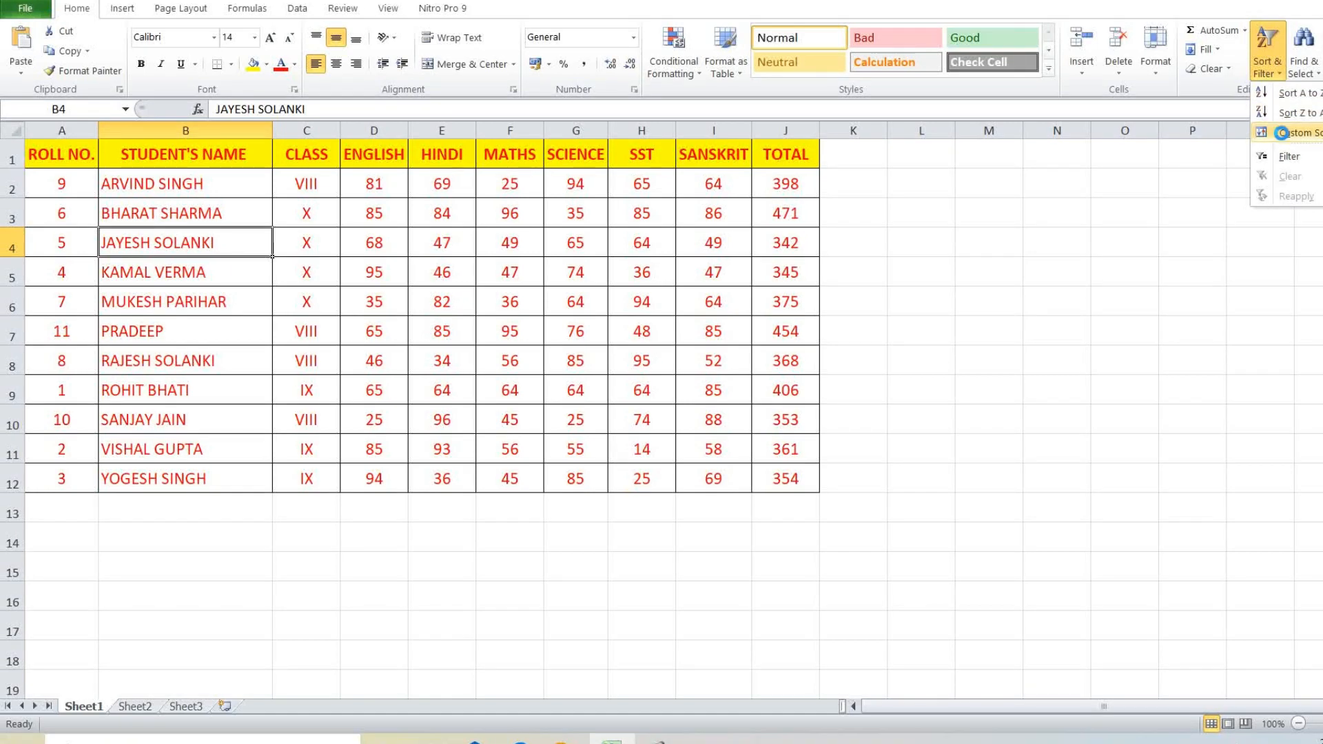
pyautogui.click(1281, 132)
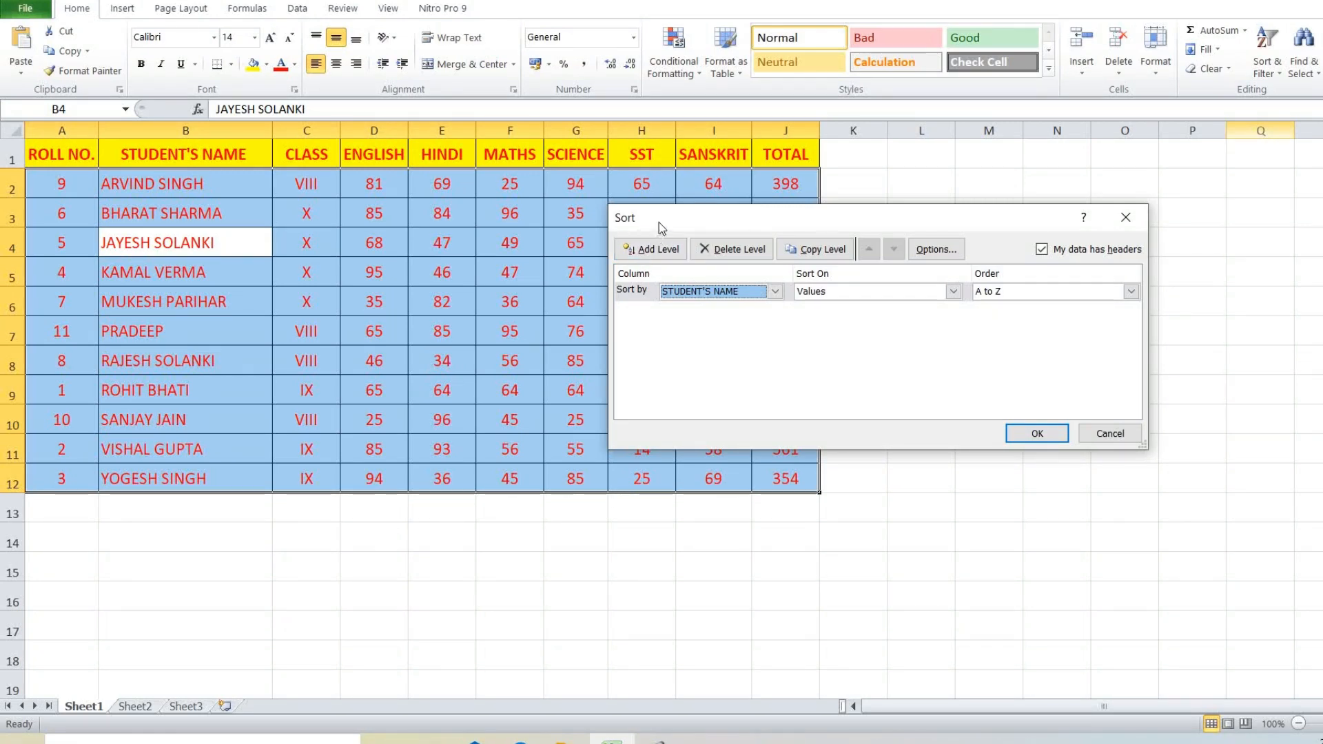
pyautogui.moveTo(659, 221); pyautogui.dragTo(372, 505)
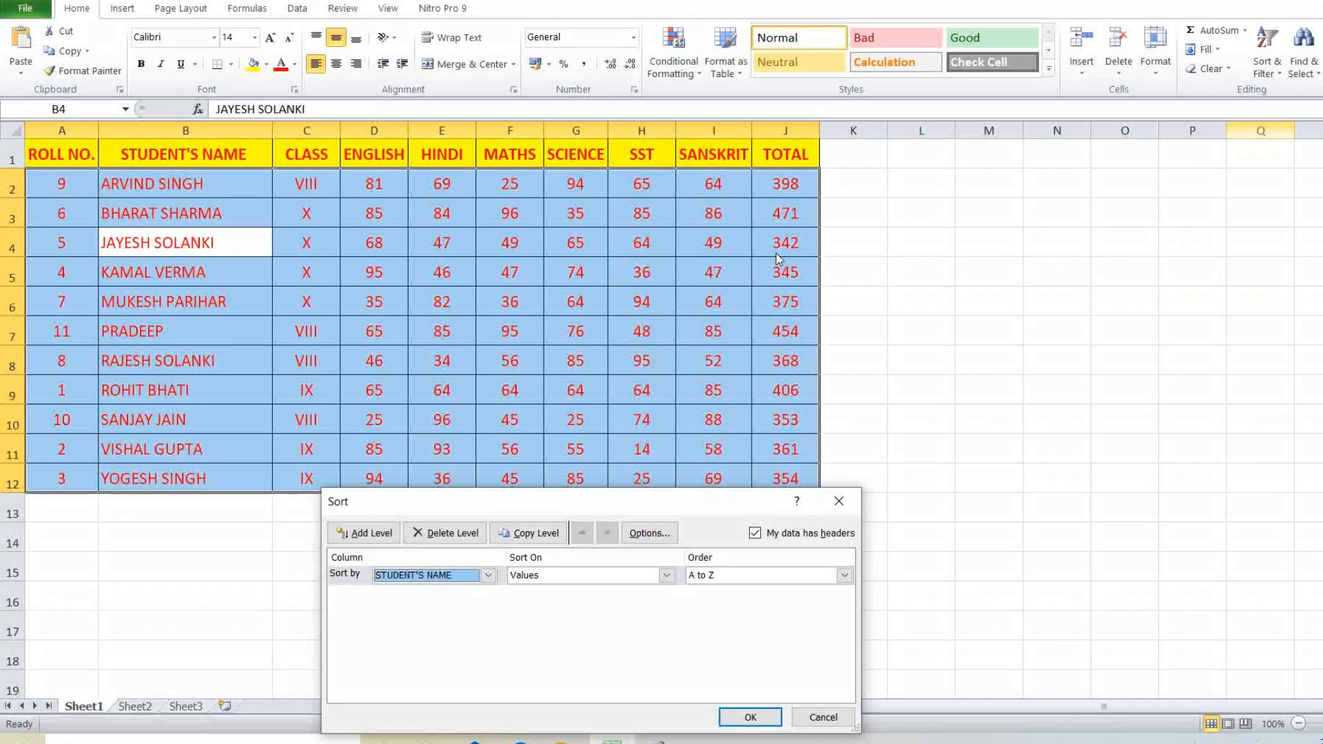
pyautogui.moveTo(597, 502); pyautogui.dragTo(1070, 208)
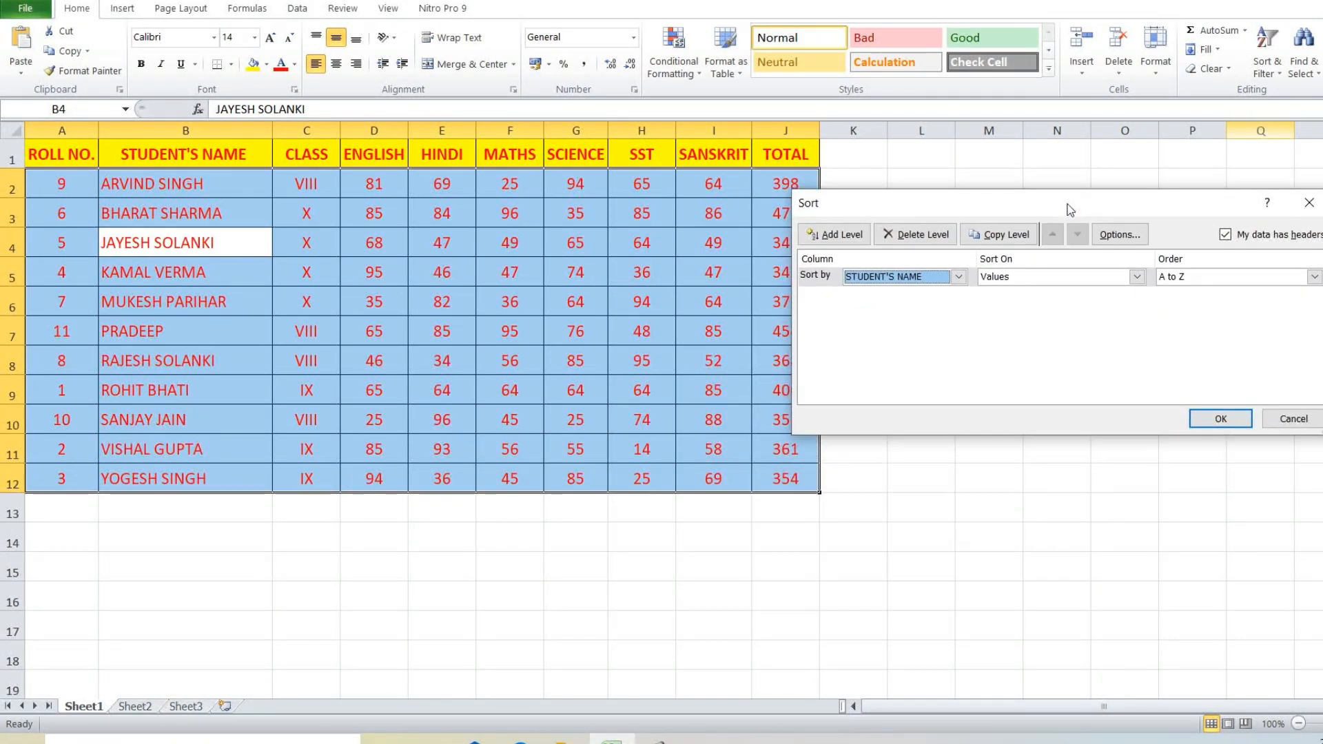
pyautogui.click(833, 241)
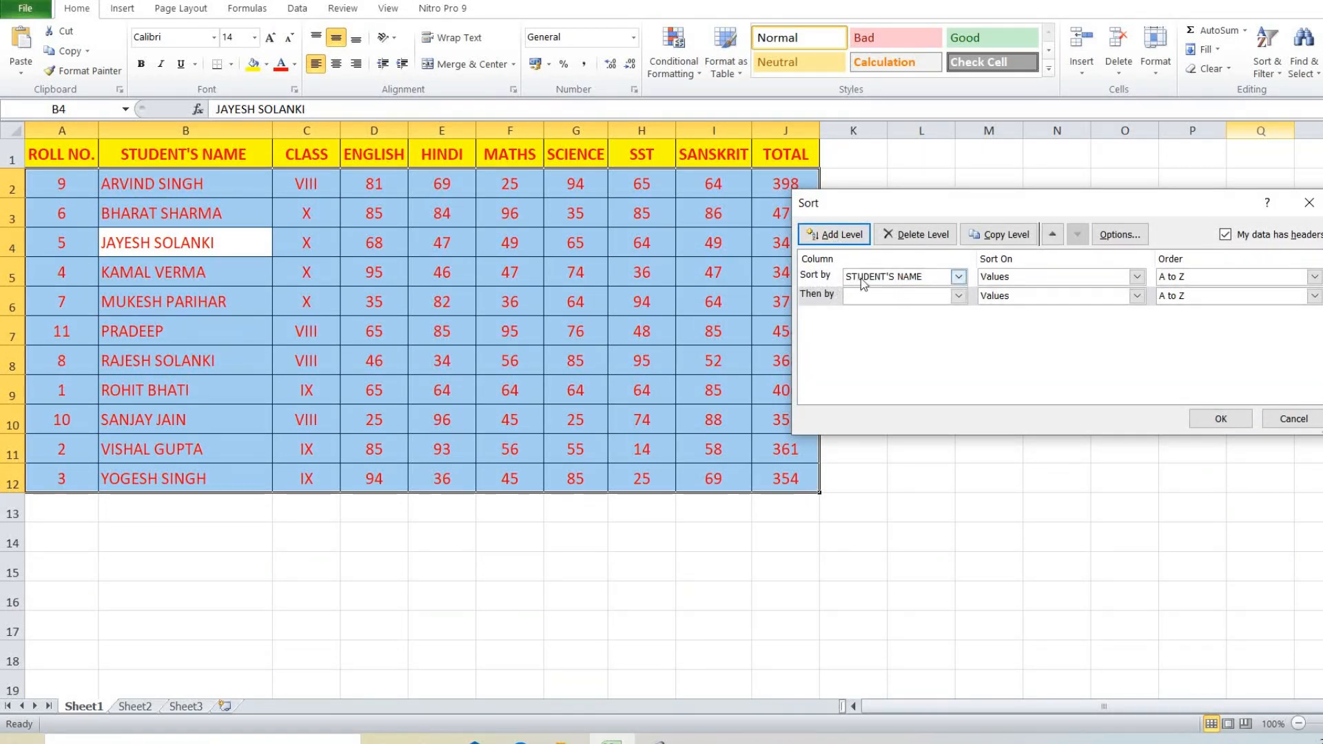
pyautogui.click(957, 276)
pyautogui.click(864, 321)
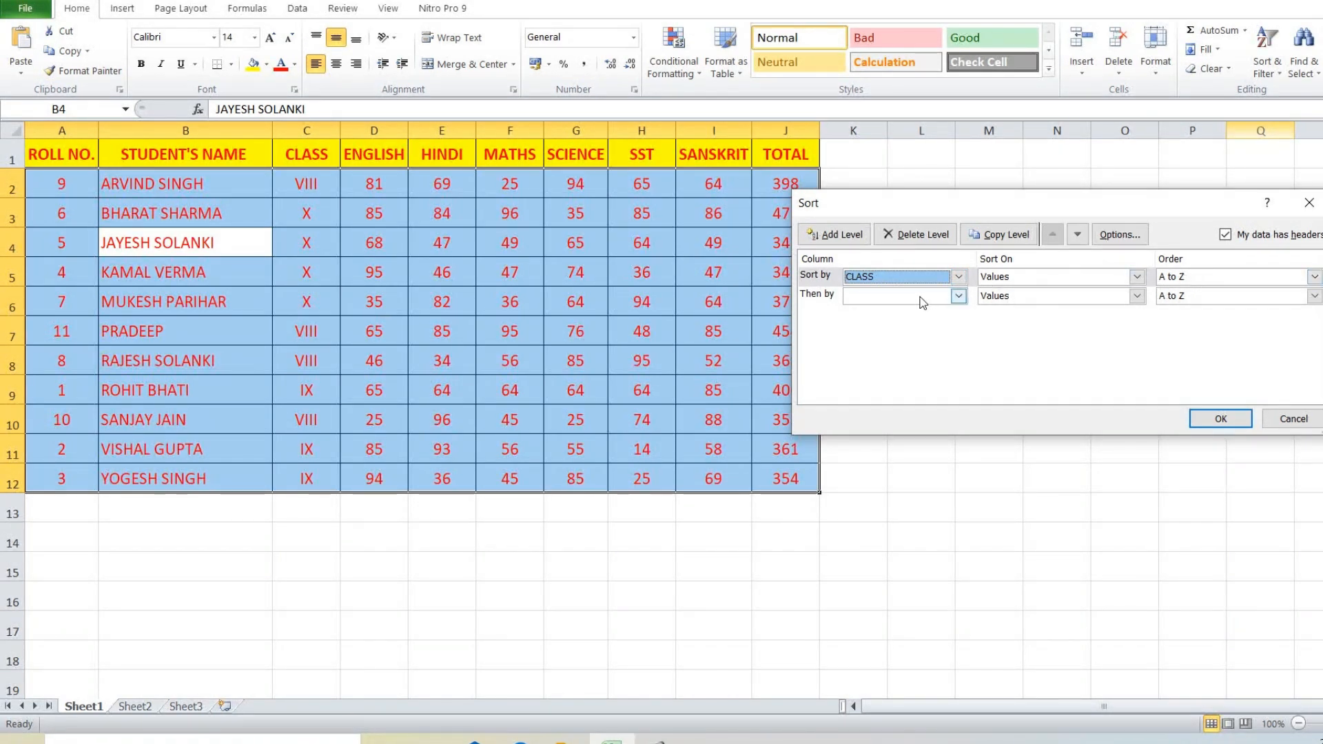
# Step: Set the second sort level to TOTAL with the order Largest to Smallest, and apply the two-level sort
pyautogui.click(890, 294)
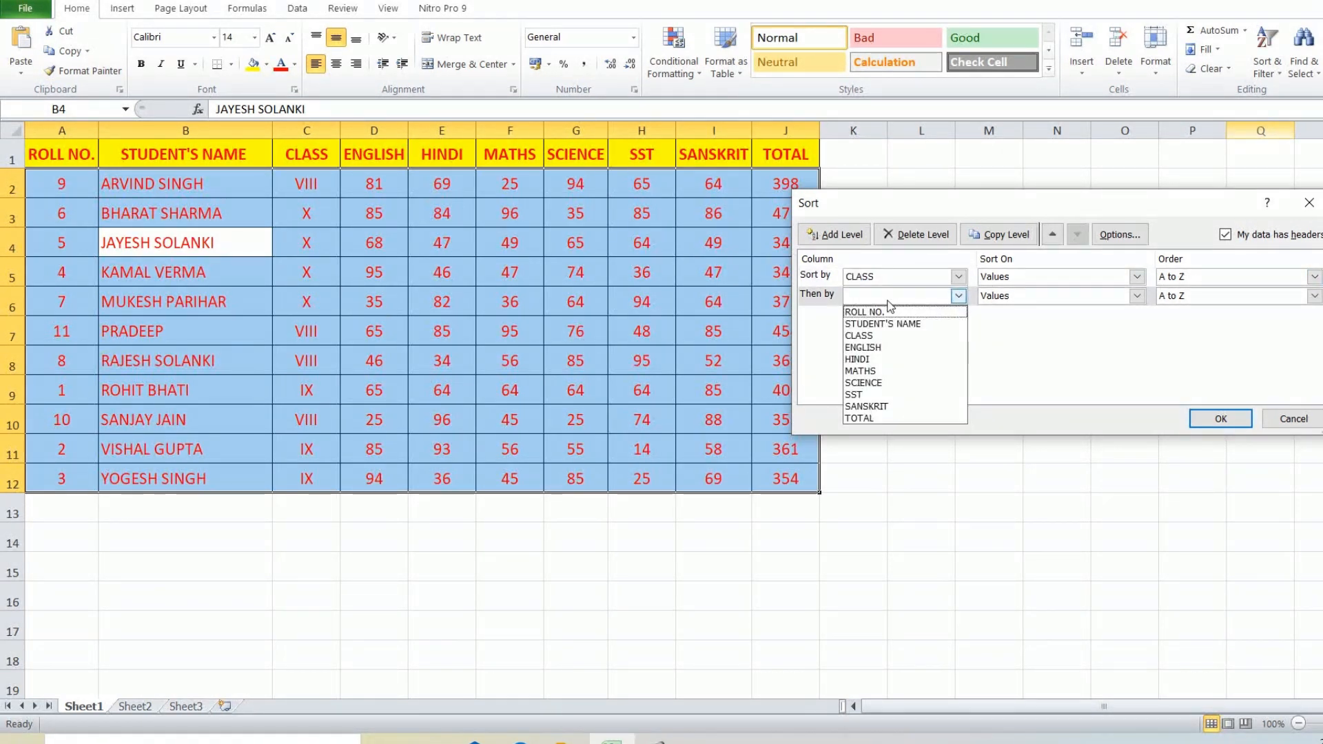
pyautogui.click(863, 417)
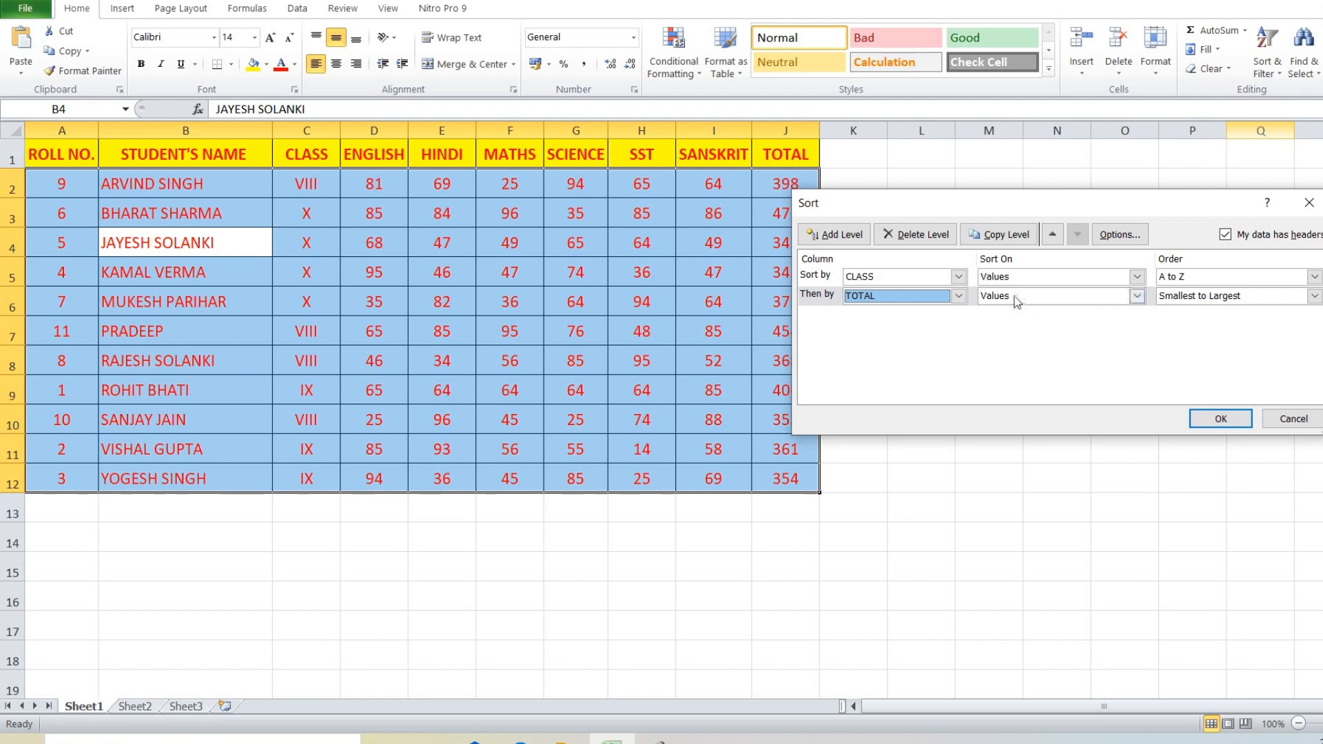
pyautogui.click(1195, 297)
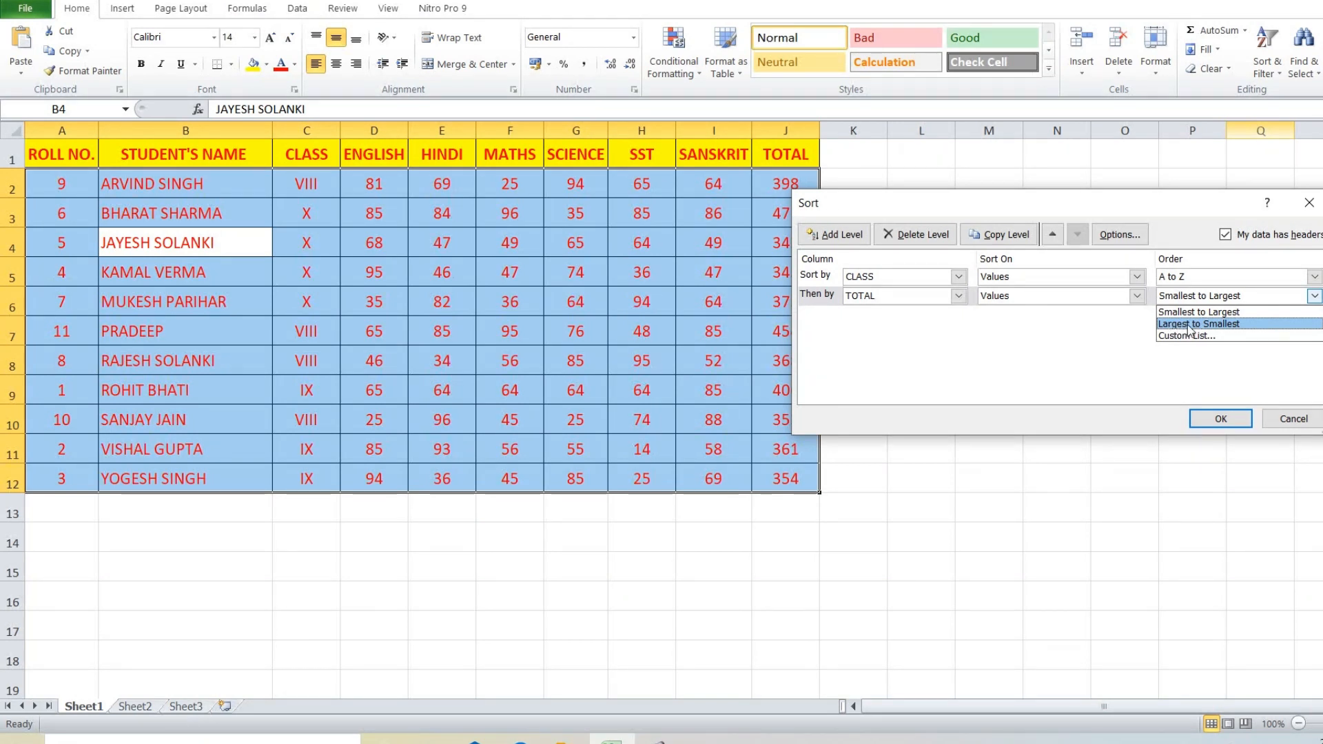
pyautogui.click(1188, 328)
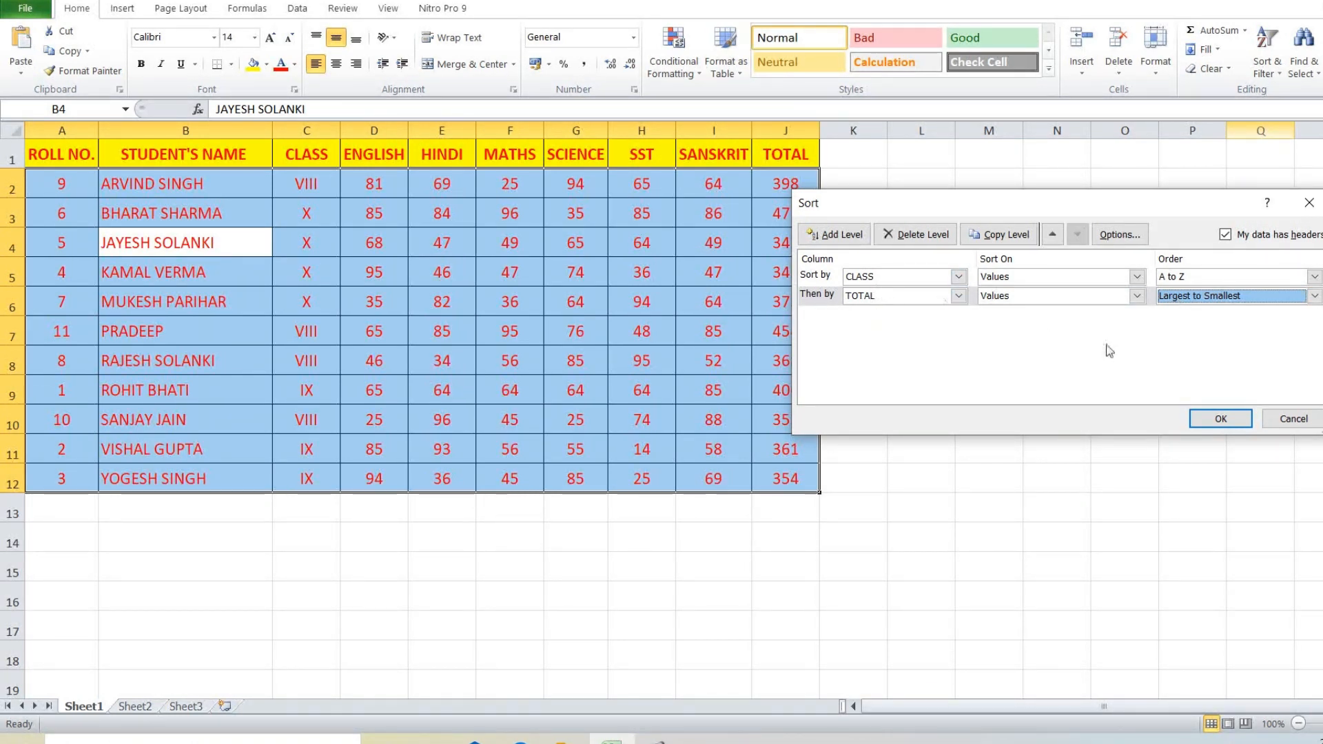
pyautogui.click(1220, 418)
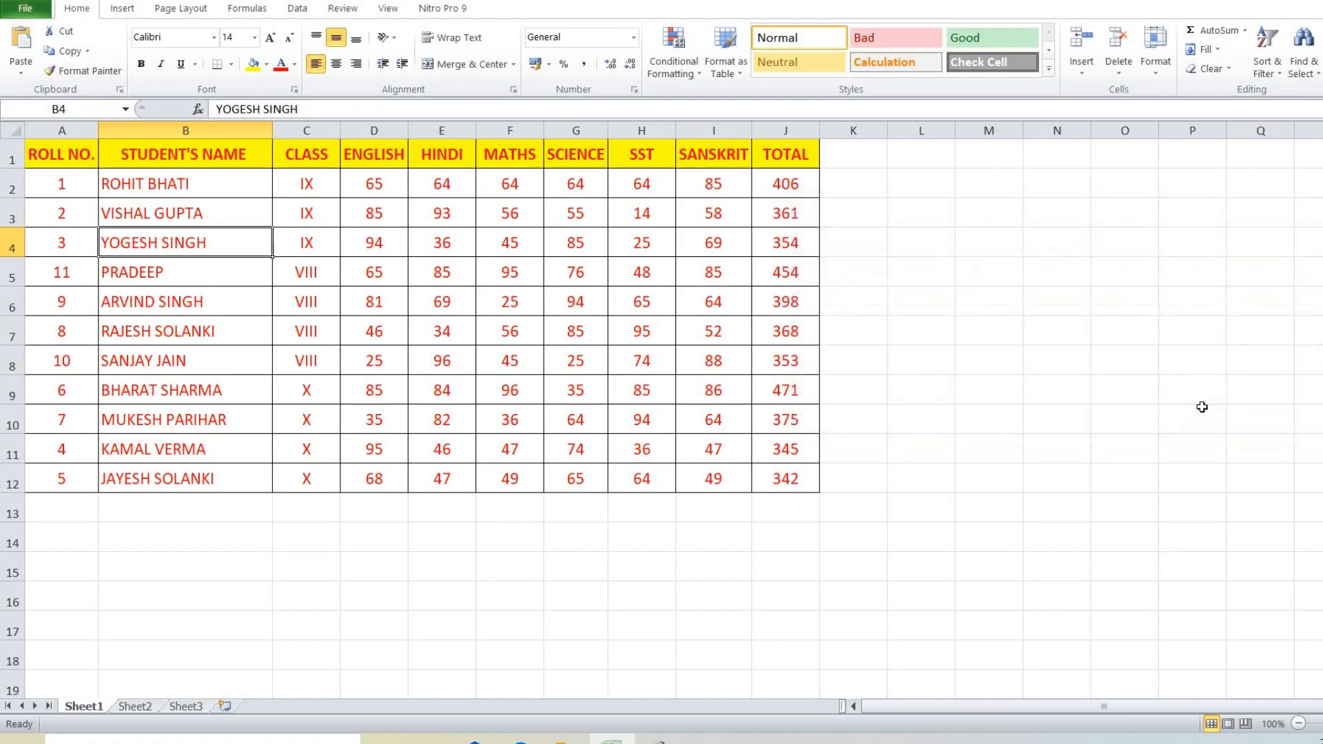
# Step: Examine how the CLASS column is grouped, highlighting the class IX rows from CLASS to TOTAL
pyautogui.click(713, 361)
pyautogui.moveTo(298, 183); pyautogui.dragTo(322, 462)
pyautogui.moveTo(304, 182); pyautogui.dragTo(772, 239)
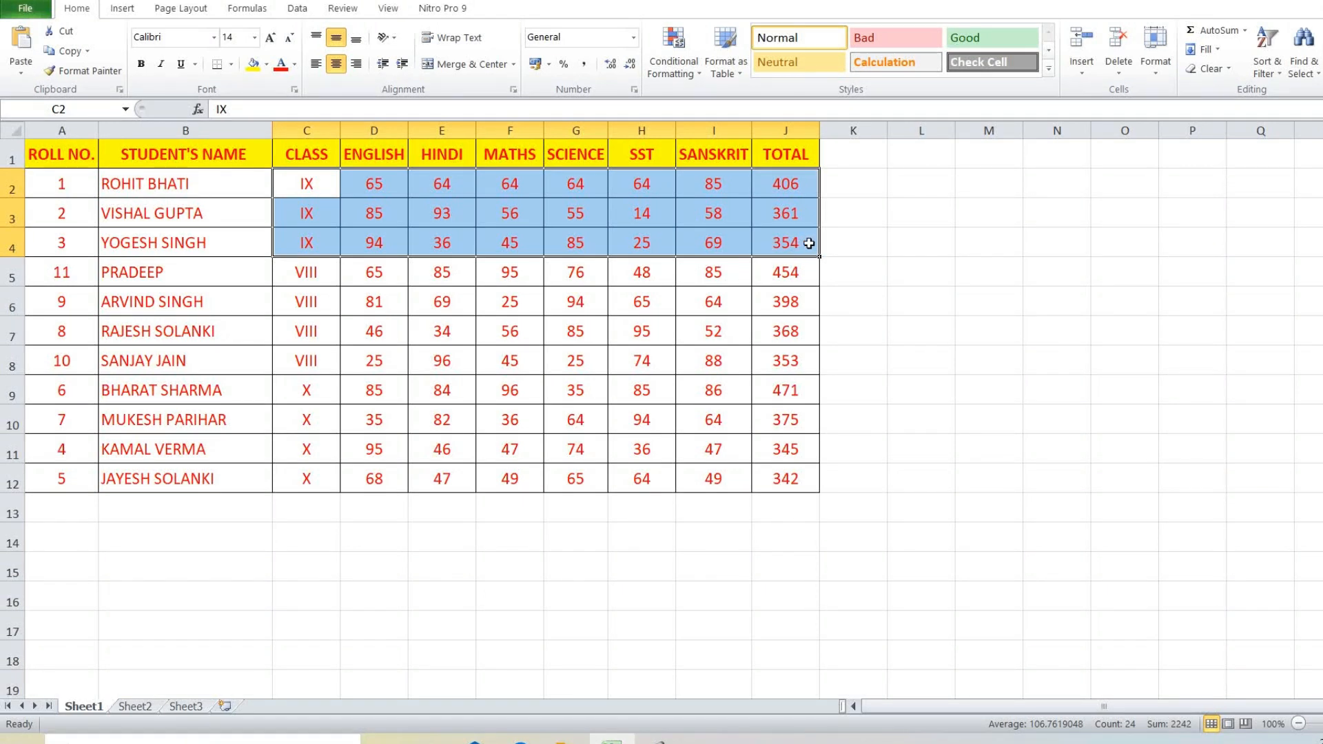
# Step: Examine the class VIII rows, highlighting them from CLASS to TOTAL
pyautogui.moveTo(306, 271); pyautogui.dragTo(754, 348)
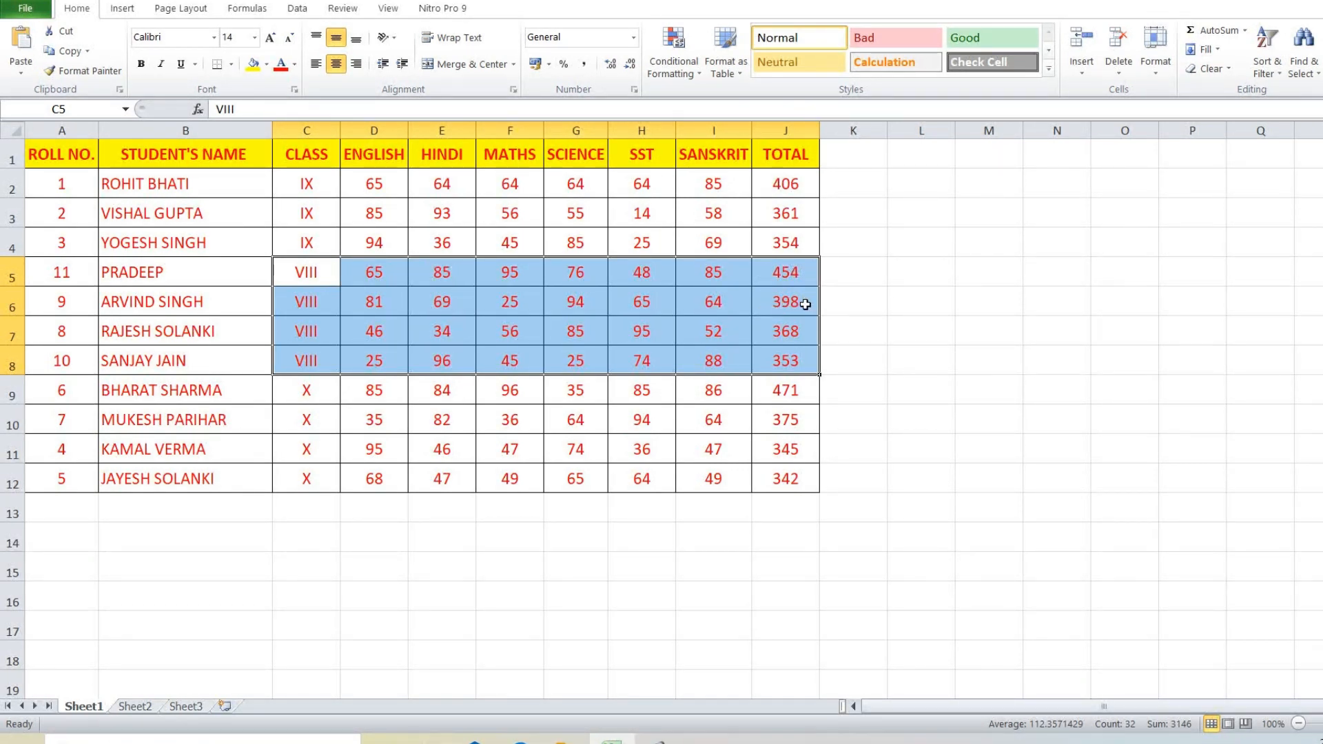
pyautogui.click(719, 310)
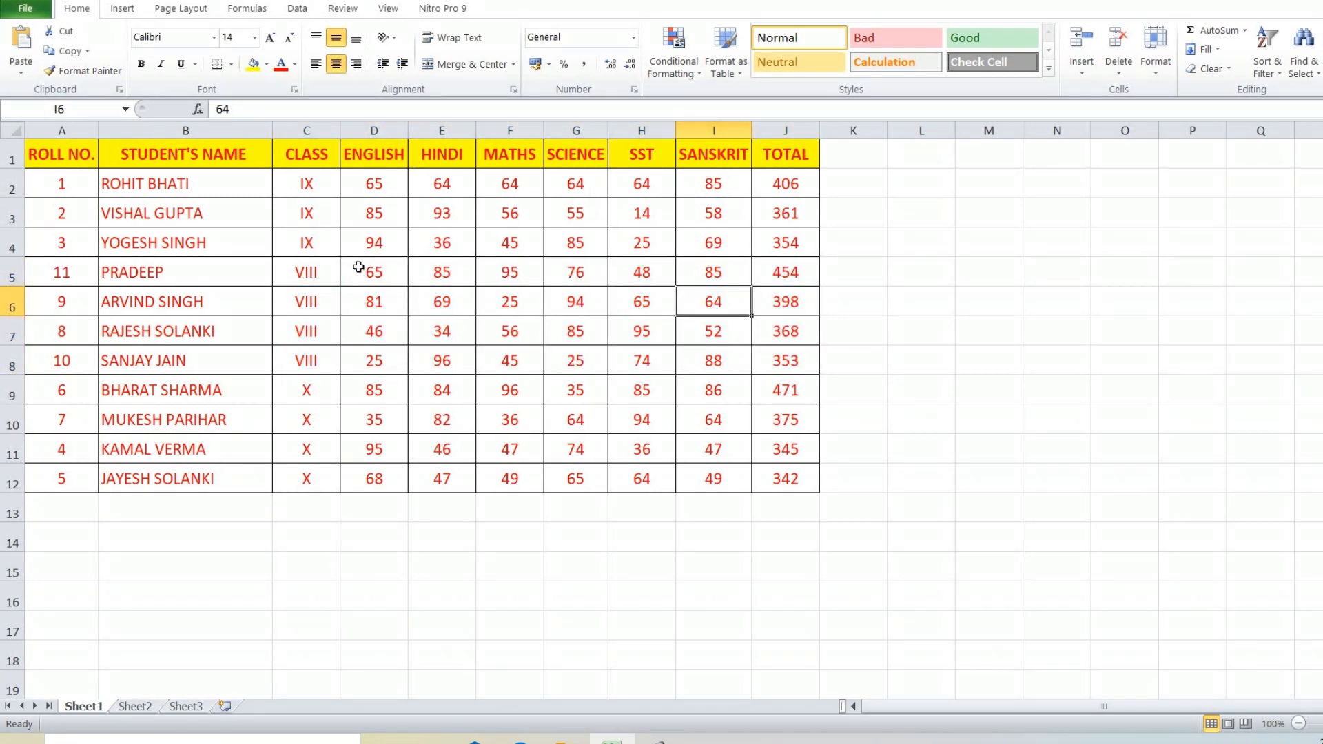
# Step: Start a custom sort of the table and delete its TOTAL sort level, leaving only the CLASS level
pyautogui.click(310, 246)
pyautogui.click(1264, 77)
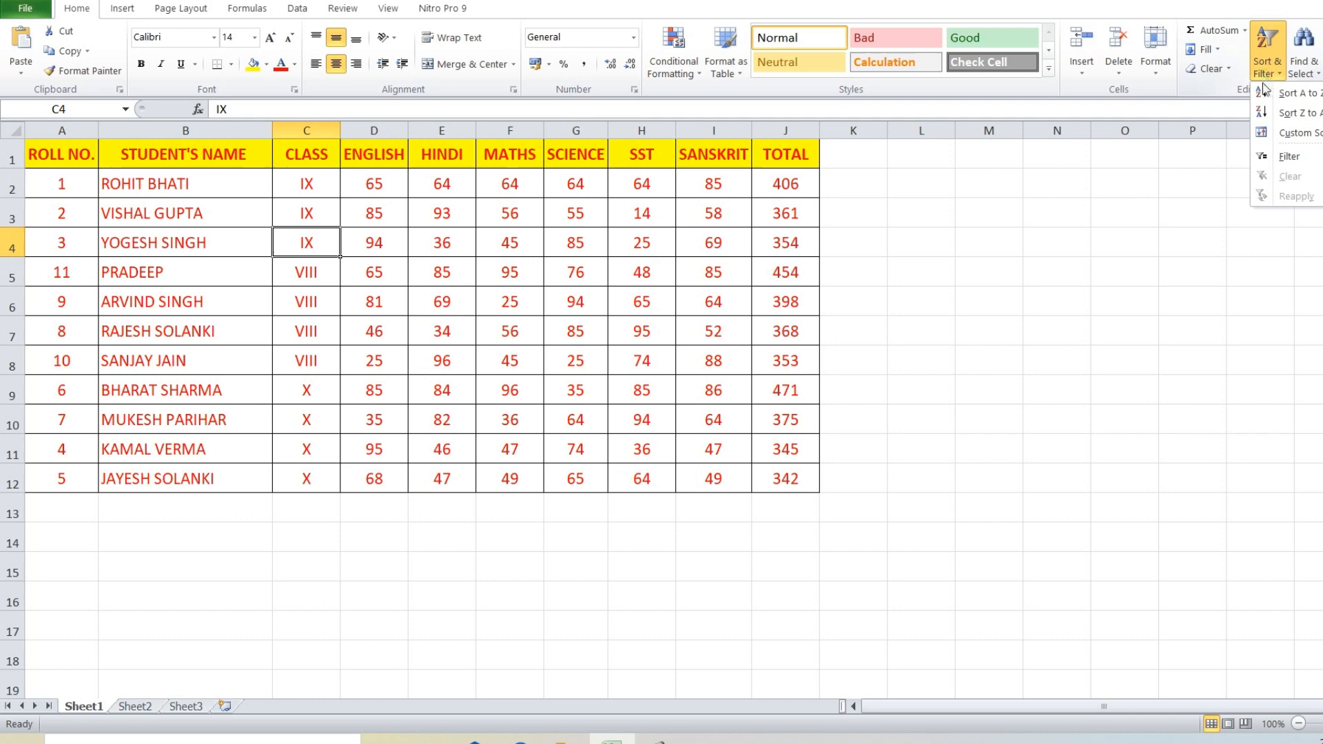
pyautogui.click(1285, 134)
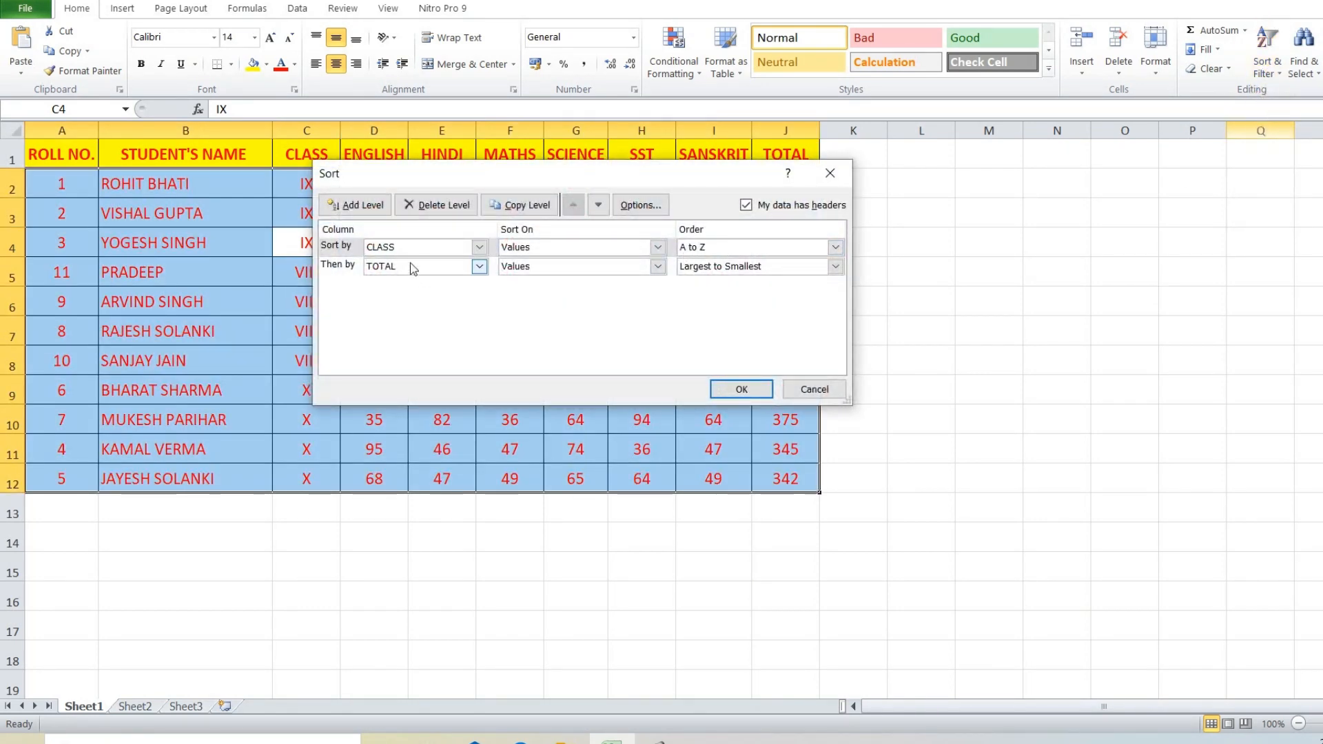
pyautogui.click(405, 267)
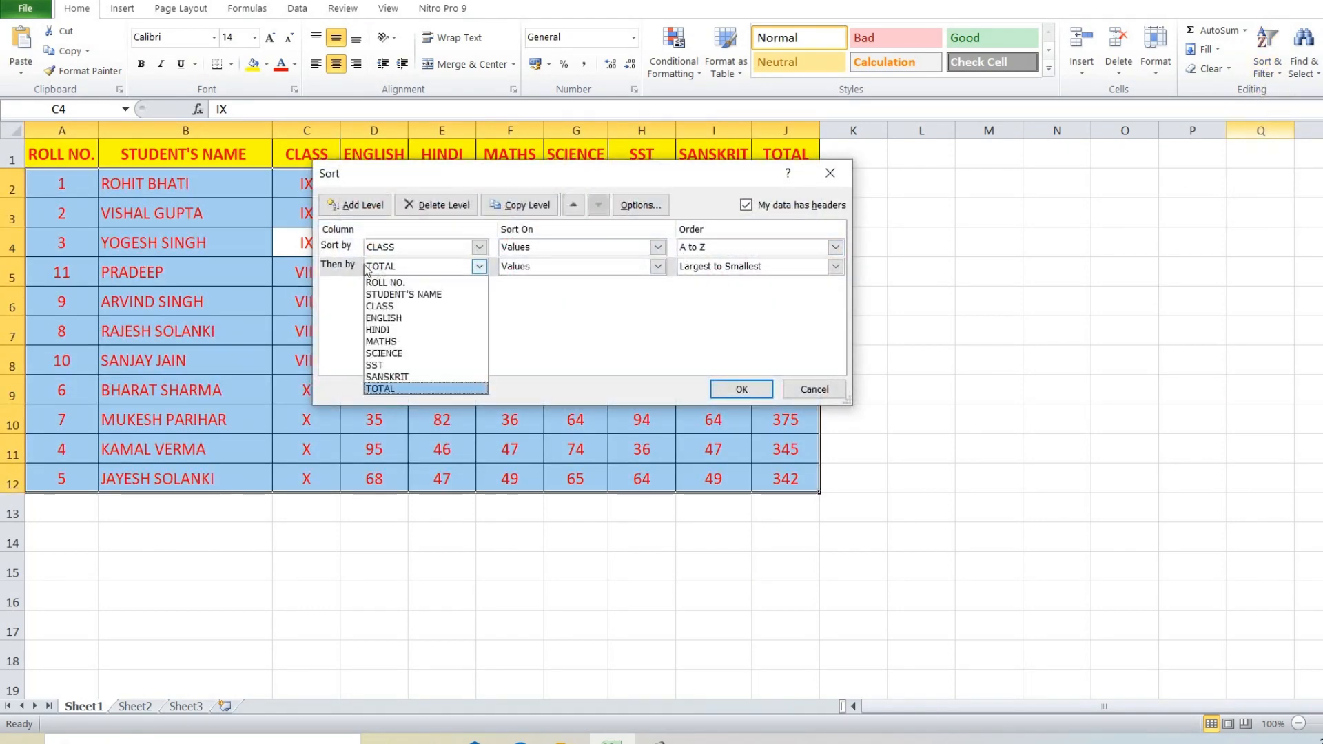
pyautogui.click(433, 209)
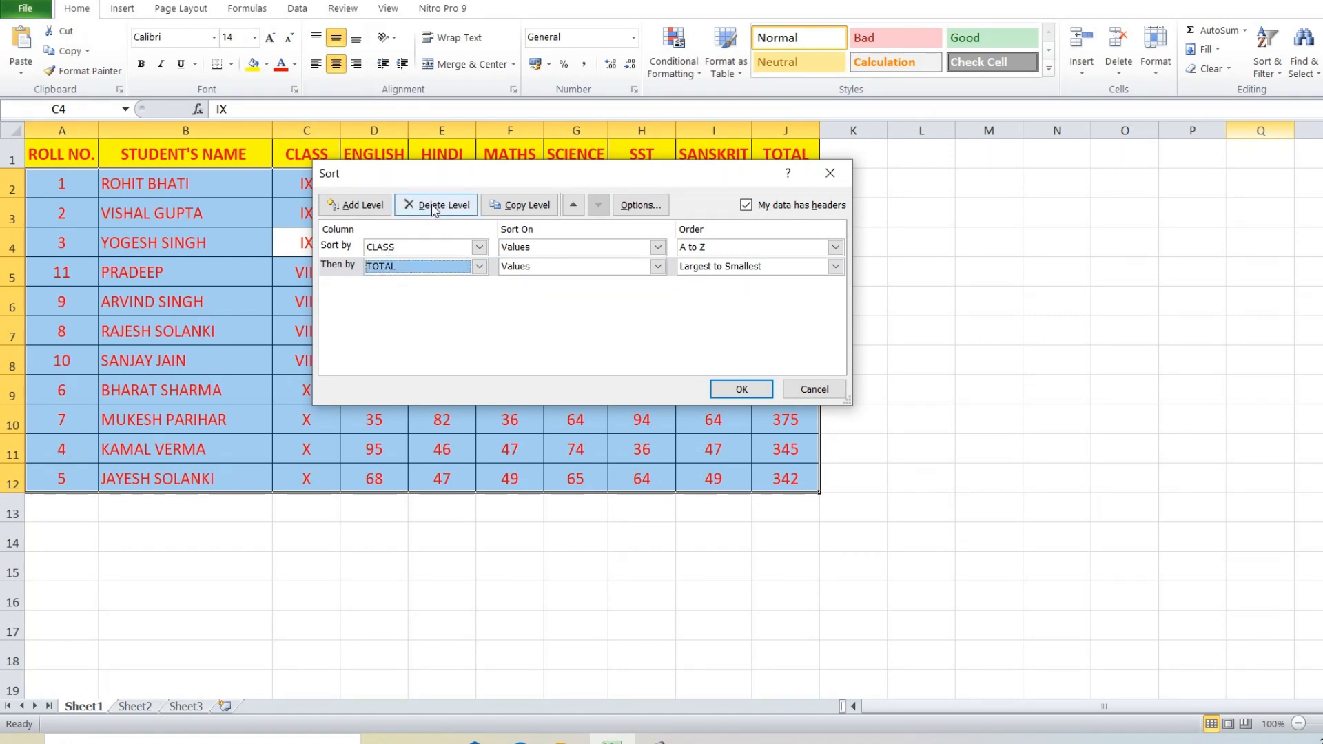
pyautogui.click(433, 210)
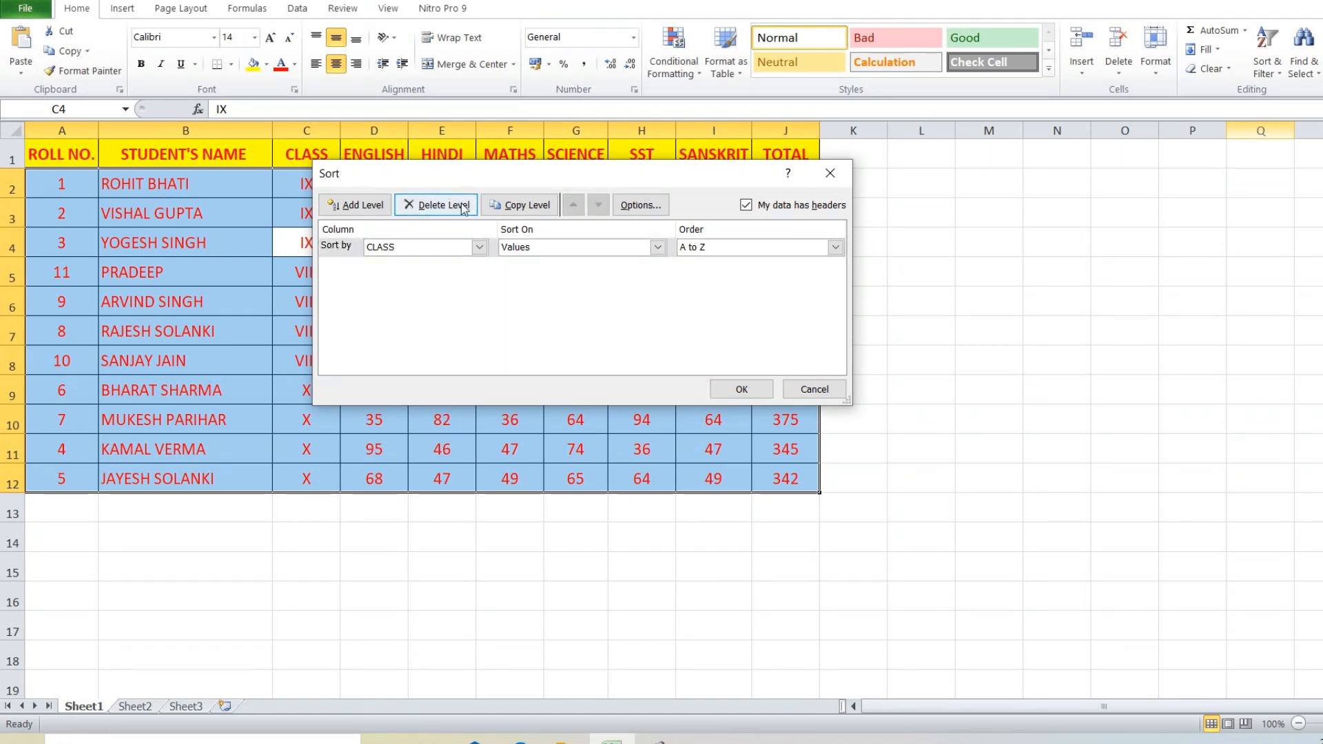
pyautogui.click(388, 248)
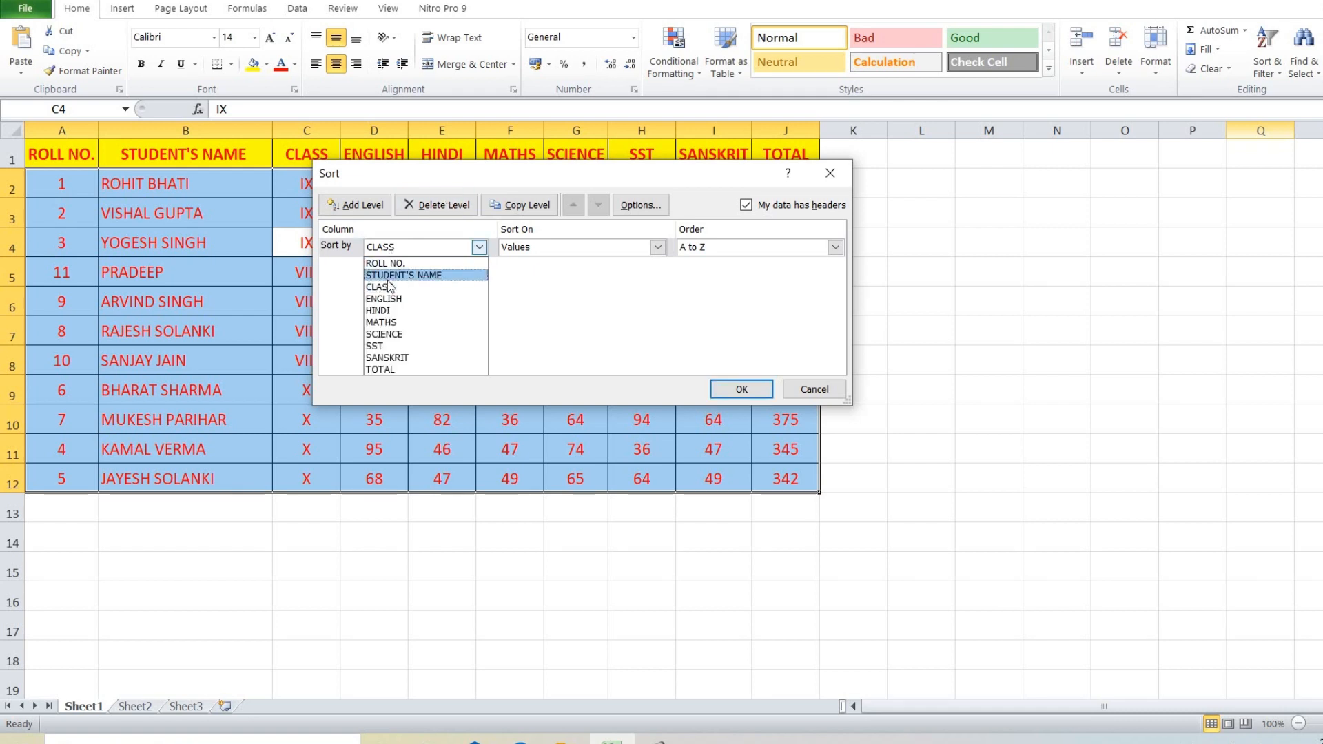
pyautogui.click(582, 303)
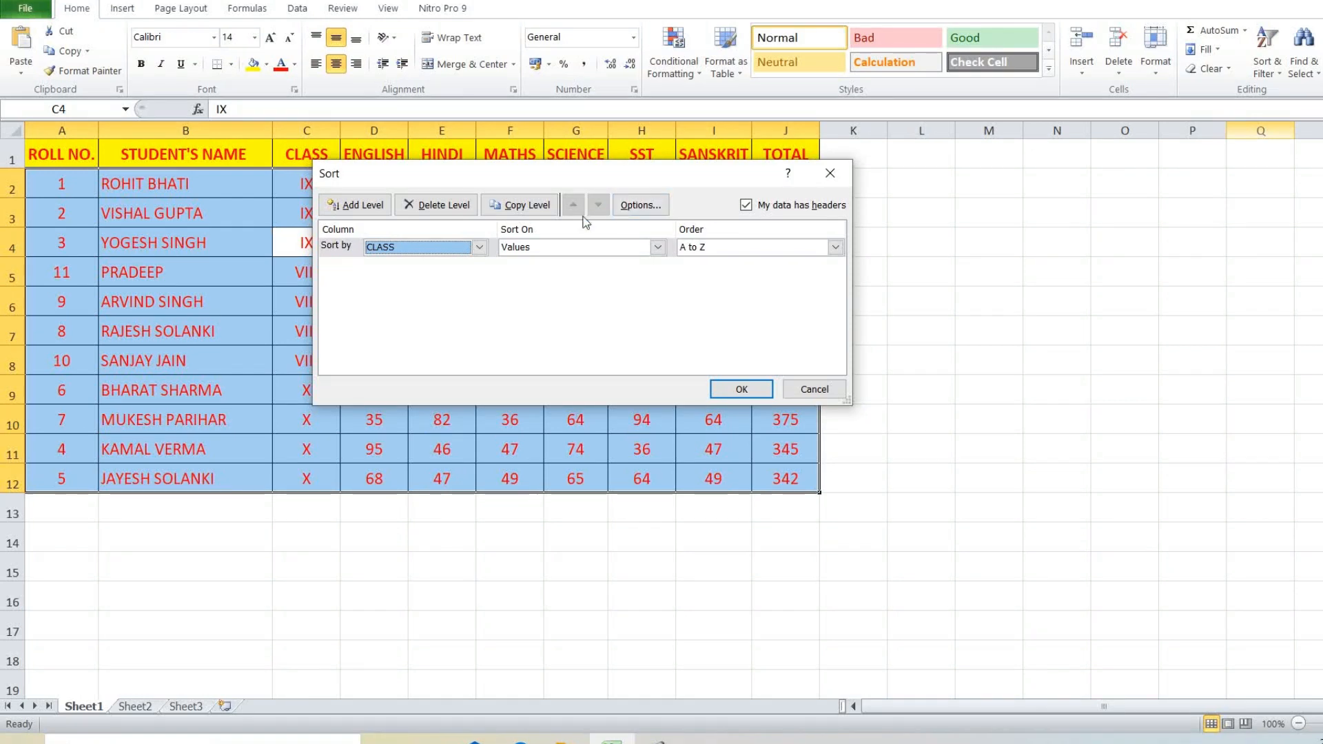
# Step: Set the custom sort's orientation to Sort left to right
pyautogui.click(640, 204)
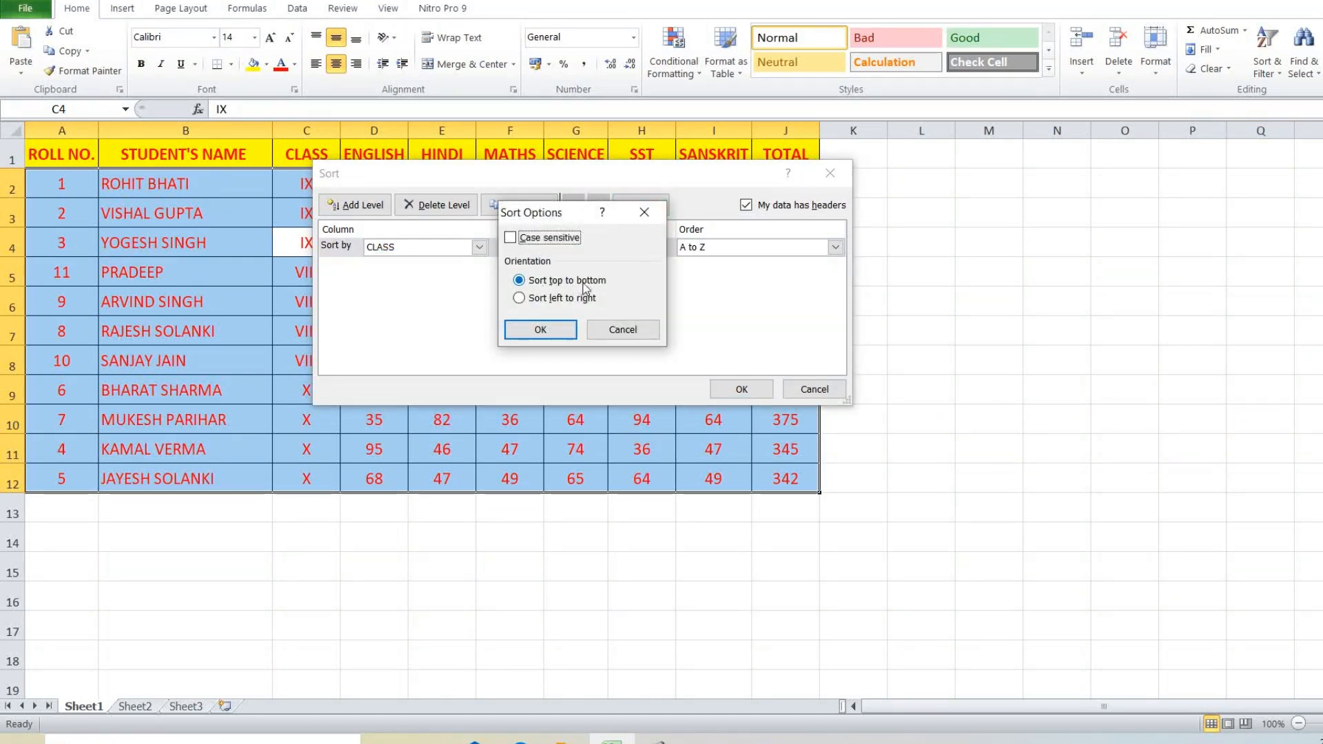
pyautogui.click(554, 298)
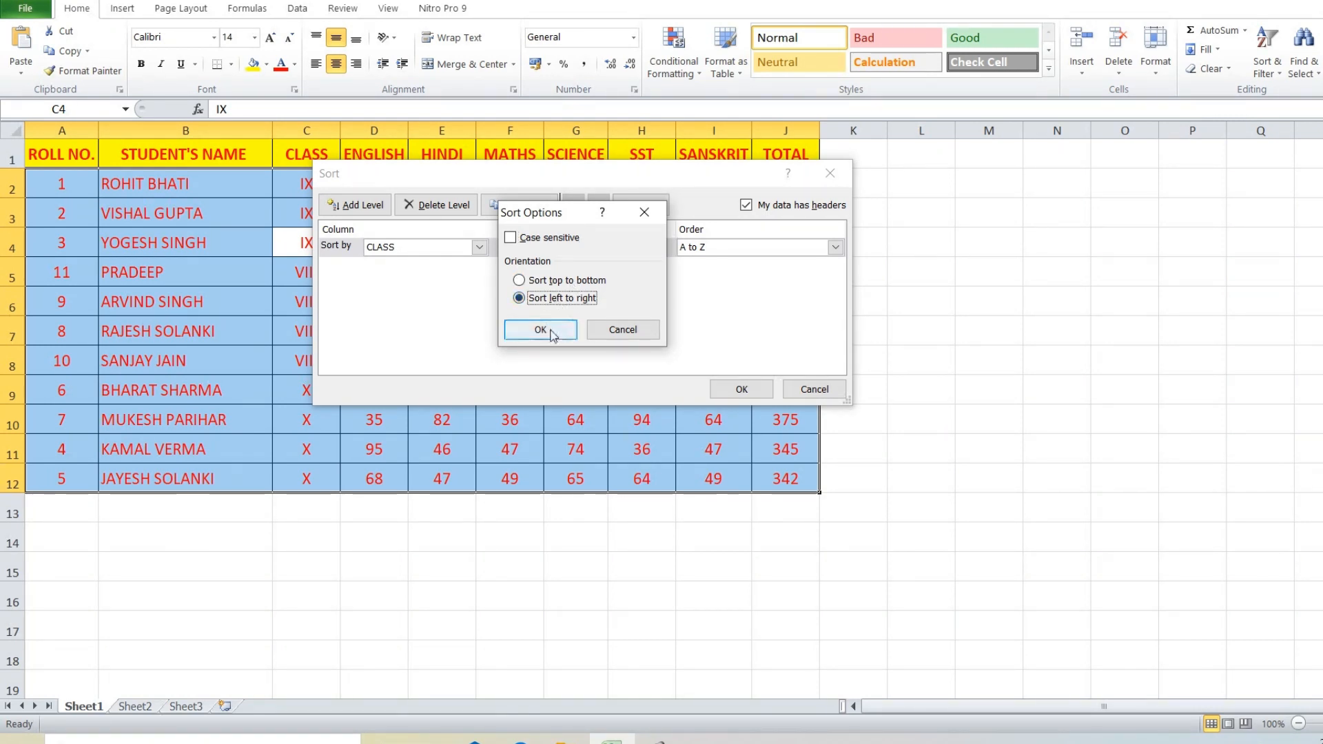
pyautogui.click(553, 334)
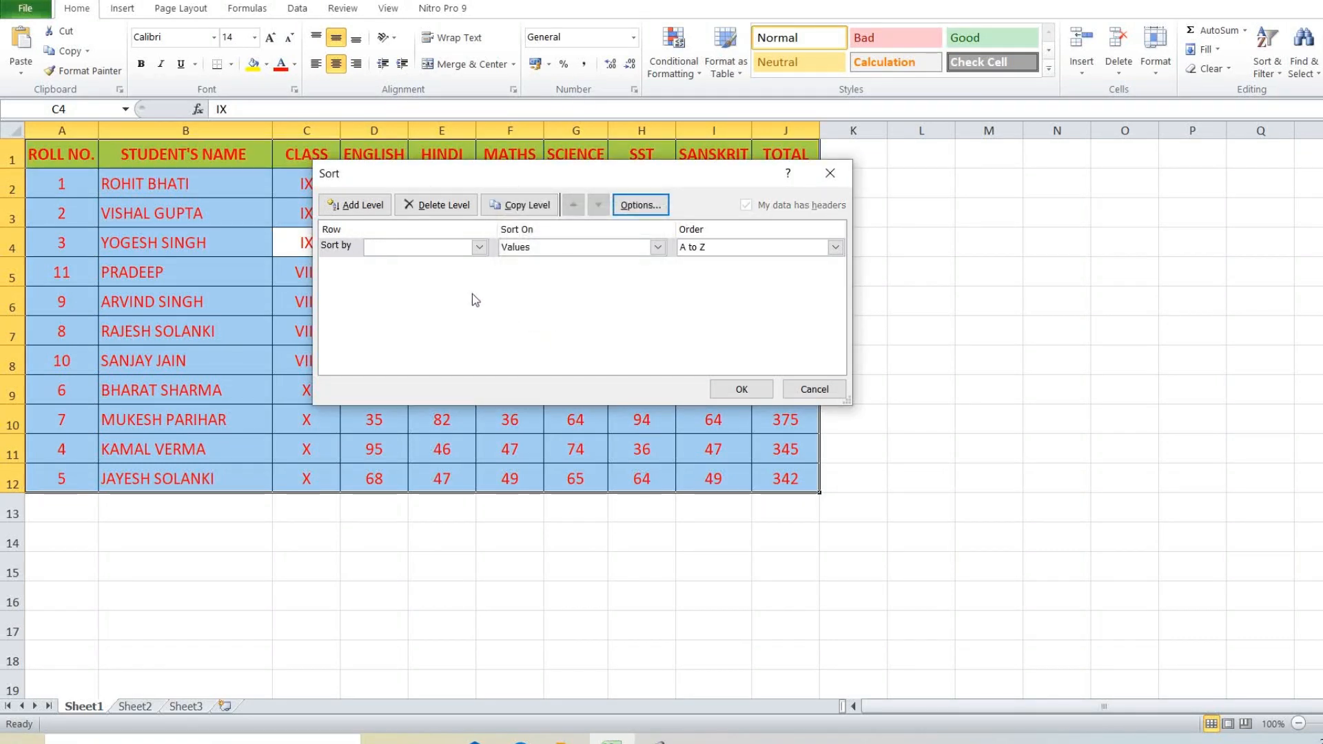
# Step: Set the sort to Row 1 by values in A to Z order and apply it to the table
pyautogui.click(404, 250)
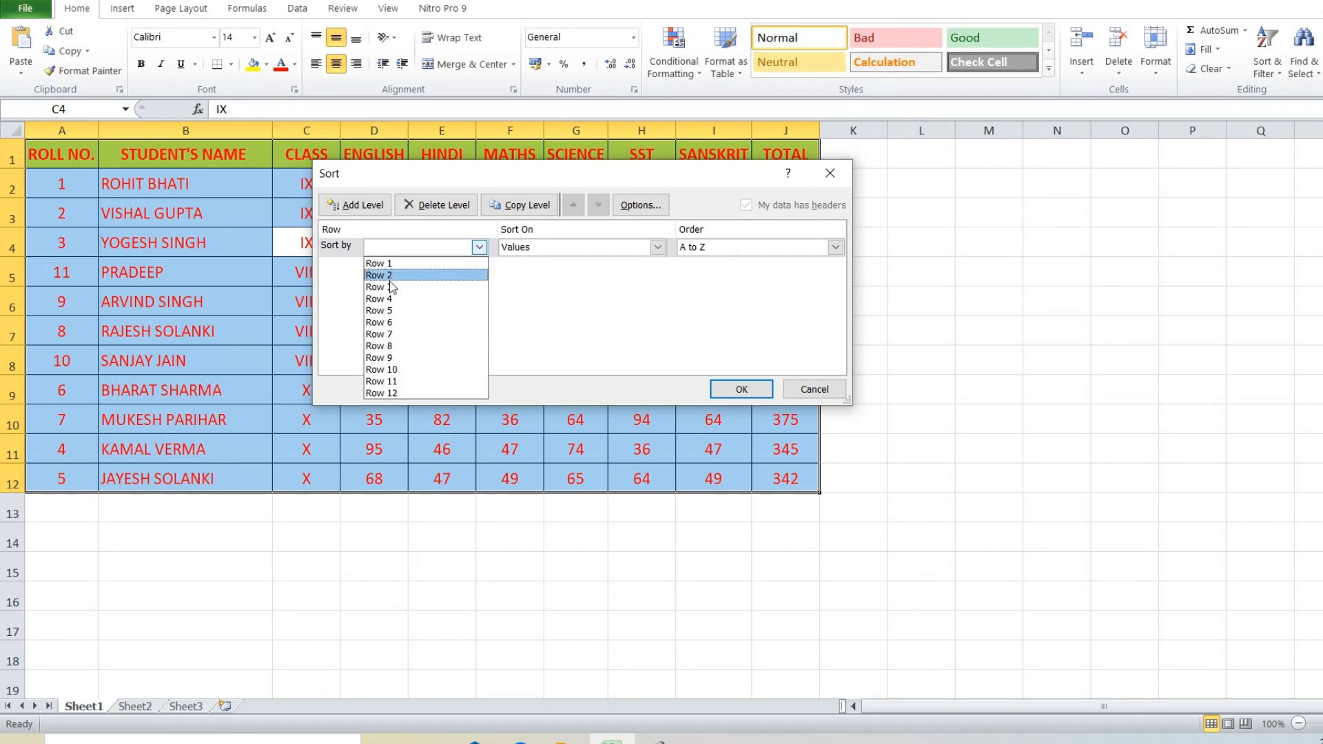
pyautogui.click(386, 265)
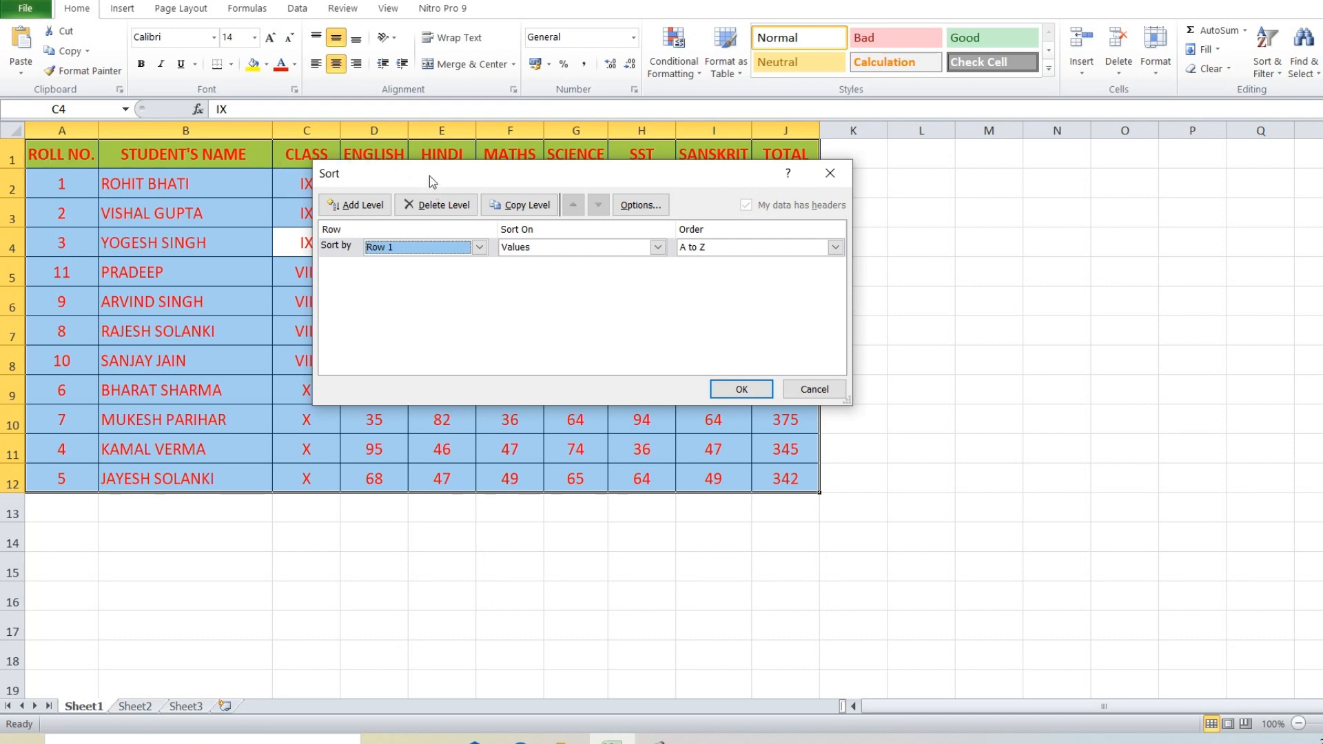
pyautogui.moveTo(429, 175); pyautogui.dragTo(416, 303)
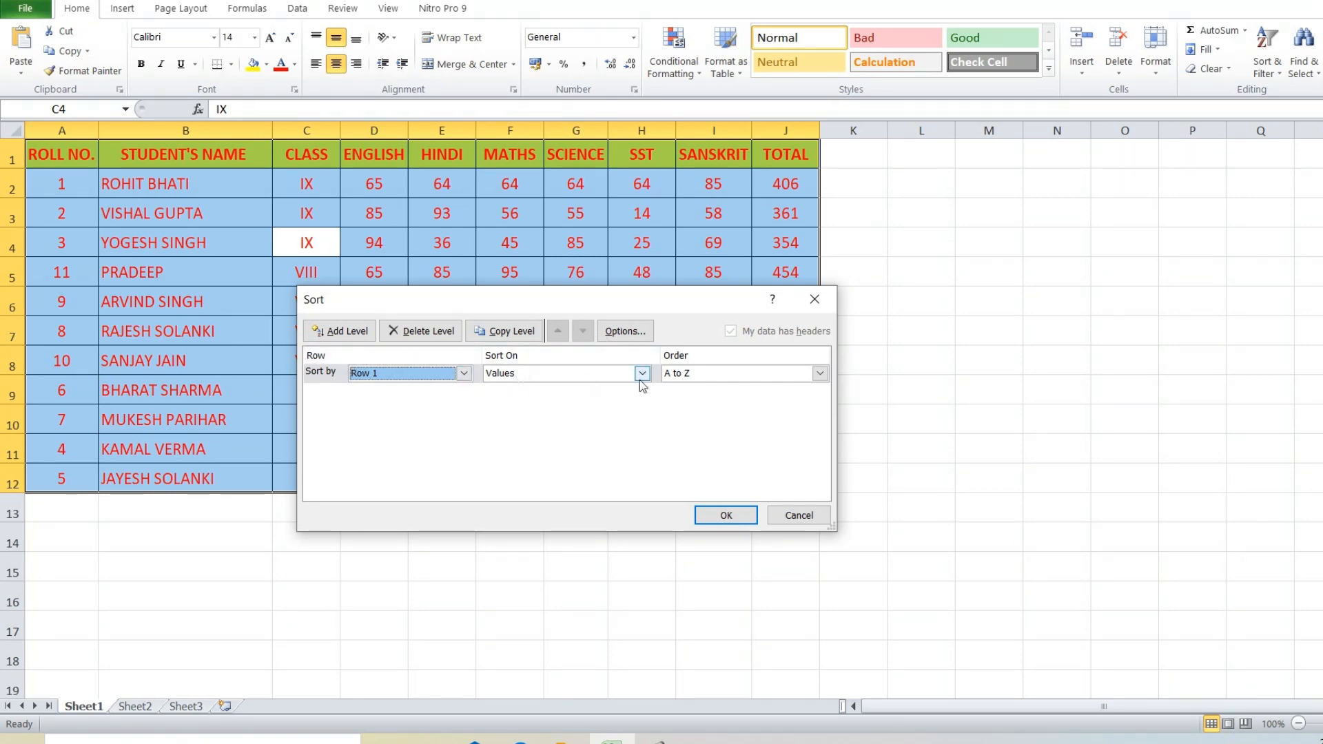
pyautogui.click(725, 515)
pyautogui.click(455, 365)
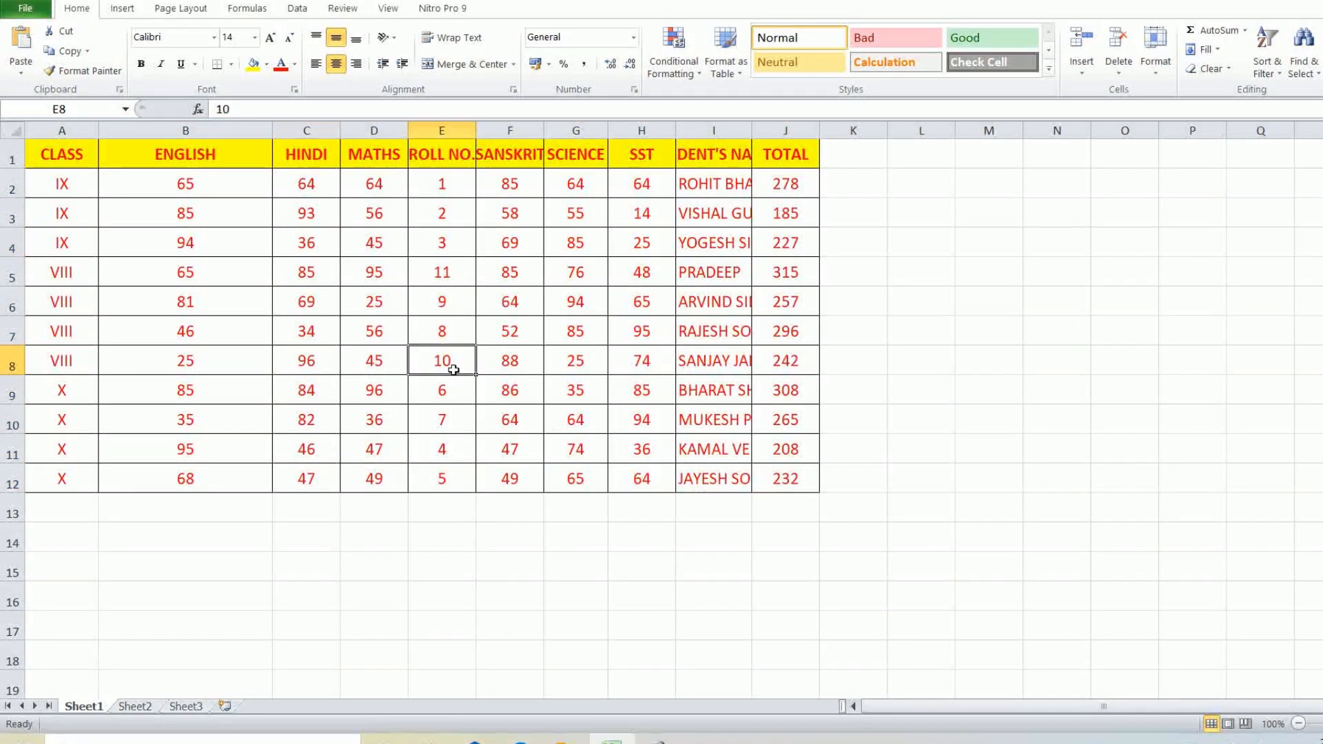
# Step: Examine the order of the header cells in row 1, going from CLASS to ROLL NO
pyautogui.click(60, 151)
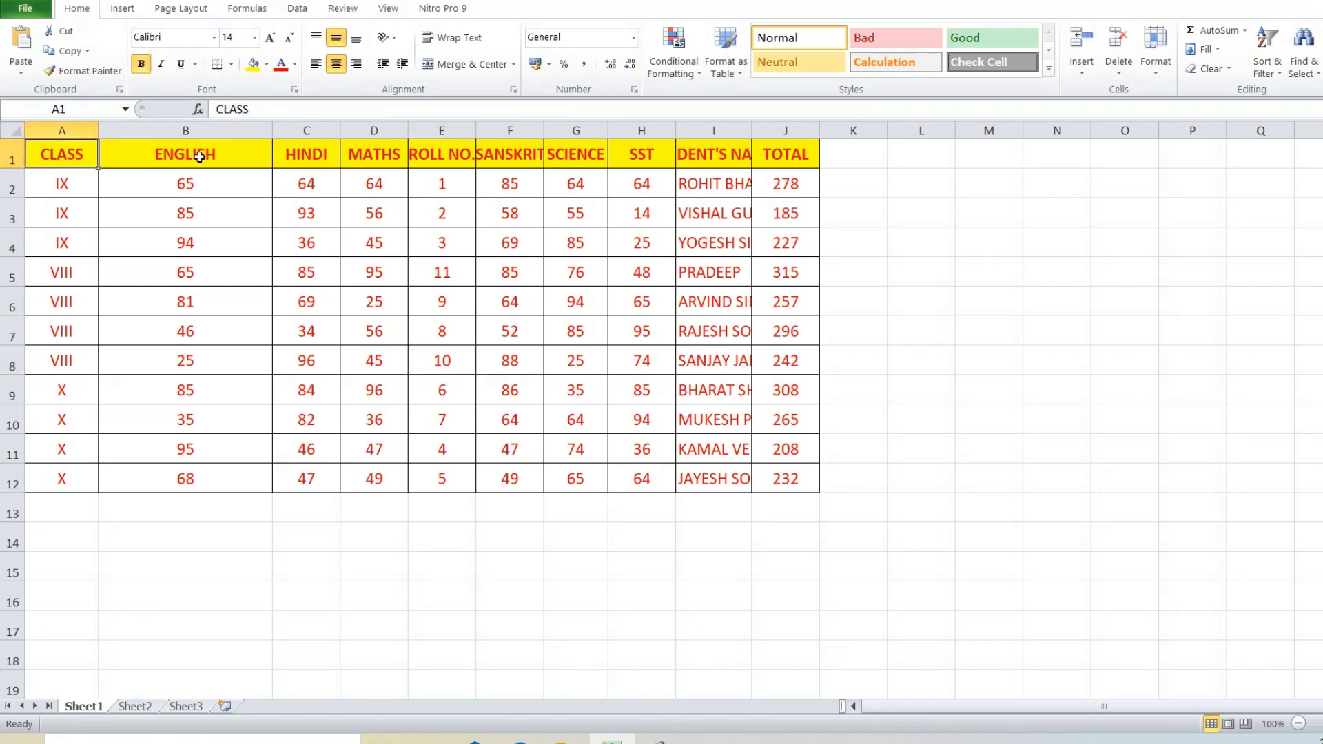
pyautogui.click(249, 164)
pyautogui.click(296, 157)
pyautogui.click(370, 153)
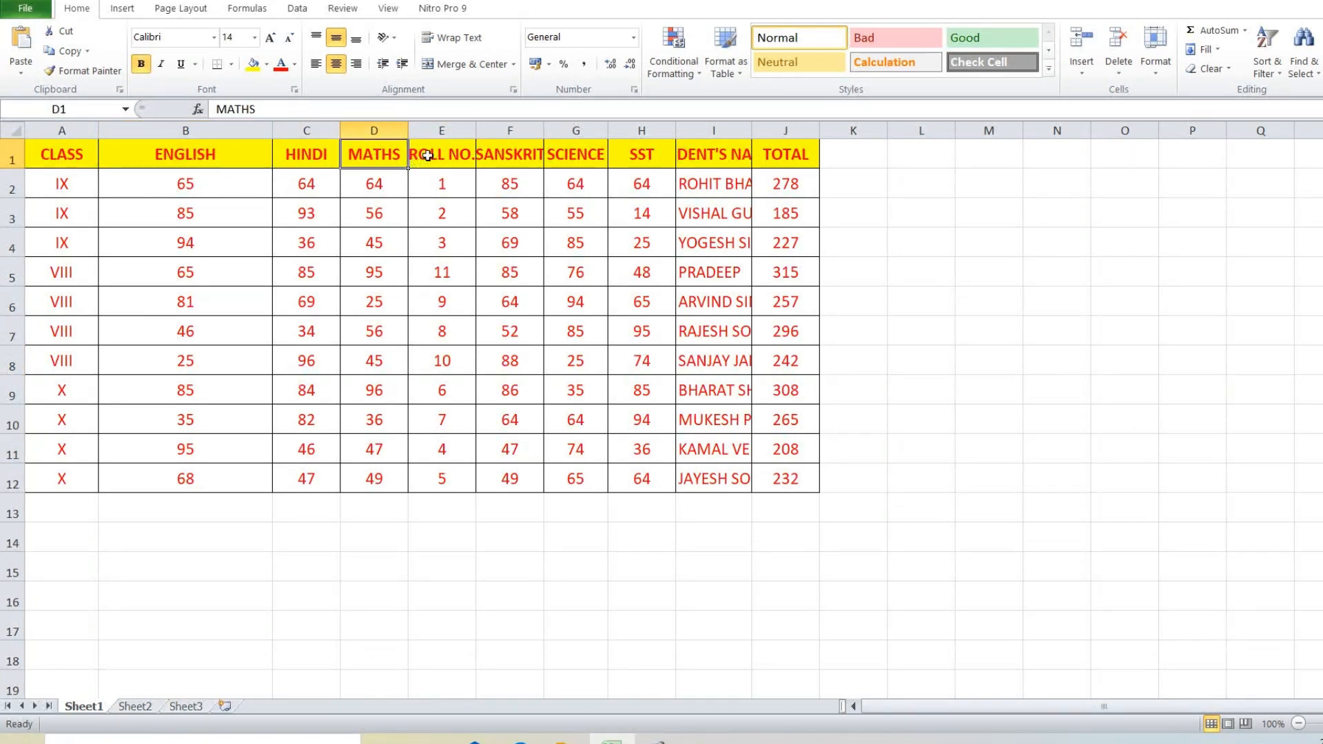
pyautogui.click(427, 155)
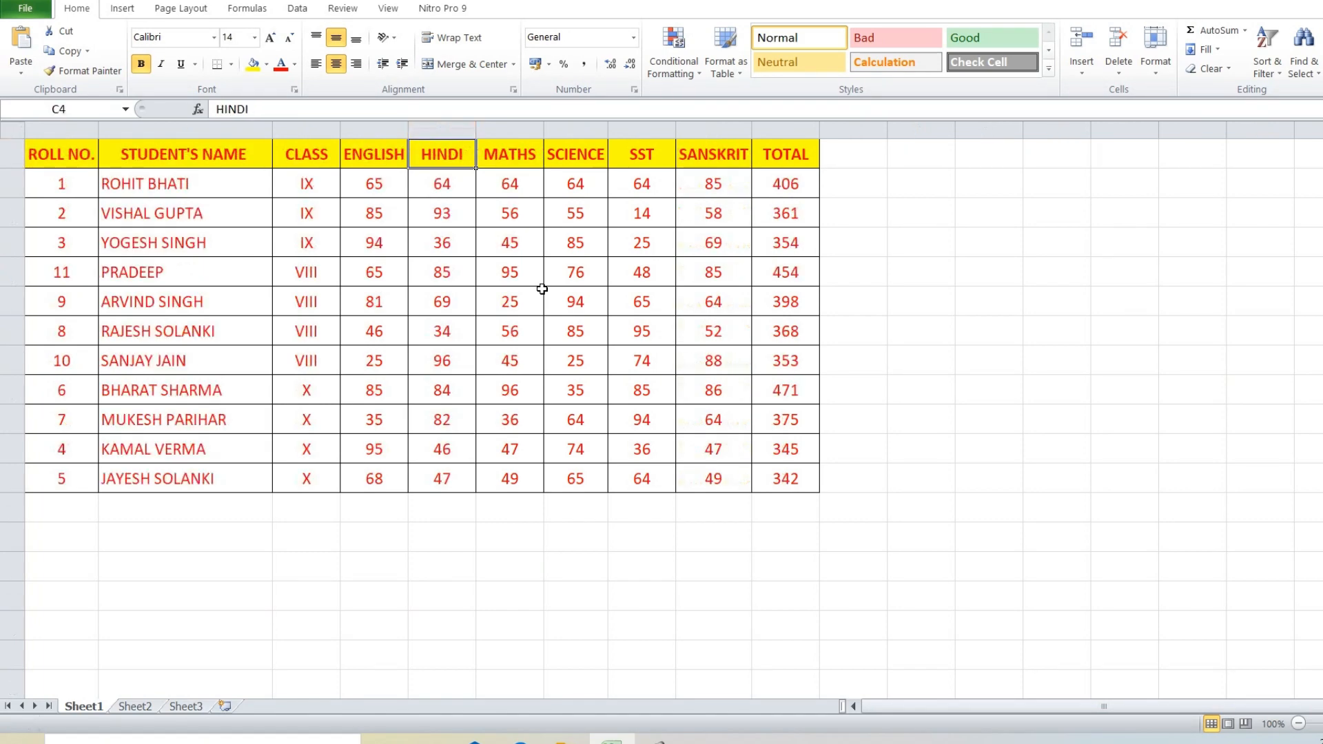
# Step: Undo the left-to-right sort of the table
pyautogui.hotkey('ctrl', 'a')
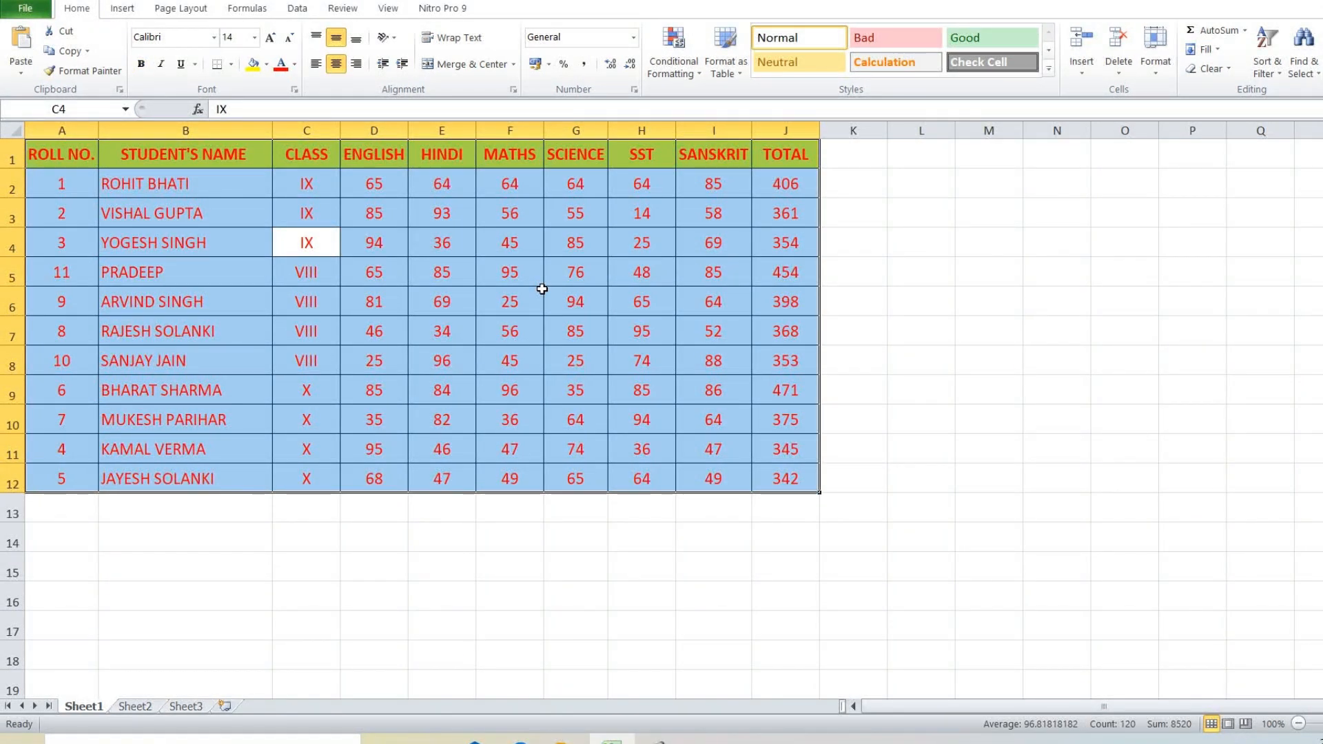
pyautogui.click(542, 293)
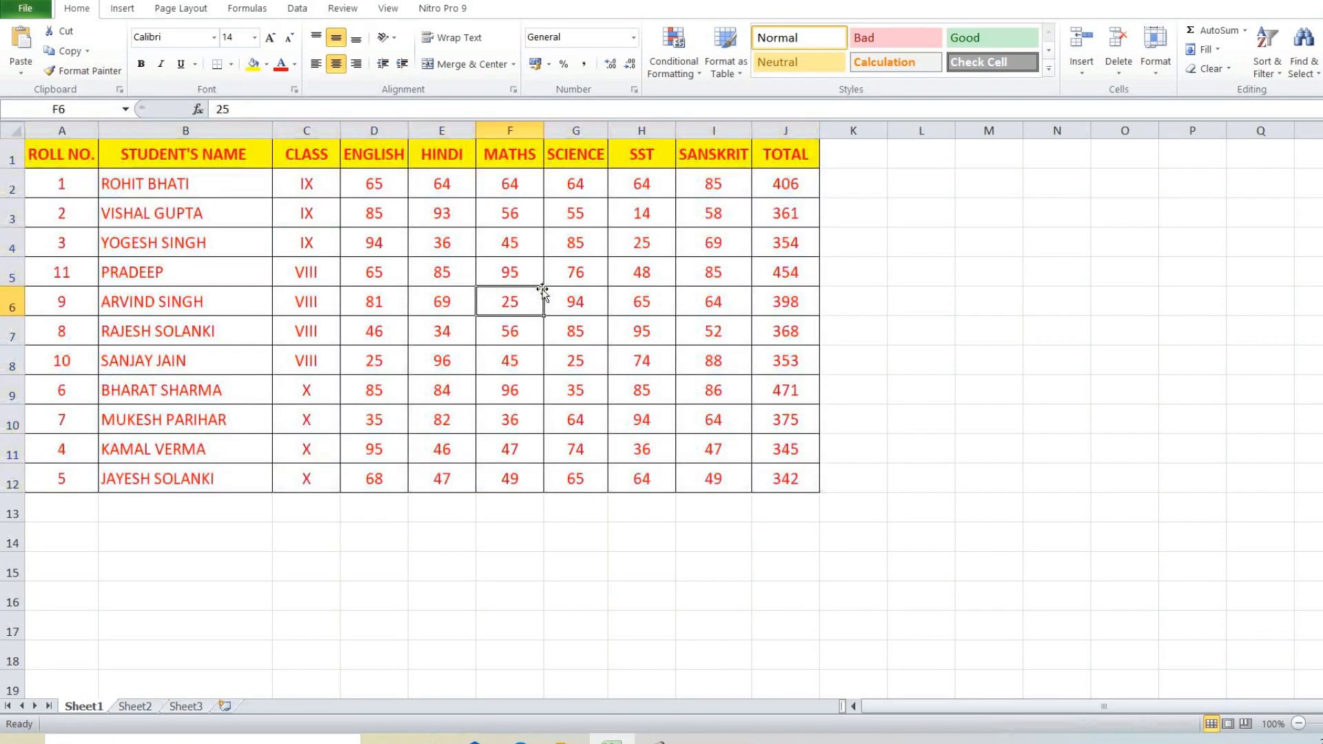
# Step: Turn on filtering for the table's header row
pyautogui.click(1267, 64)
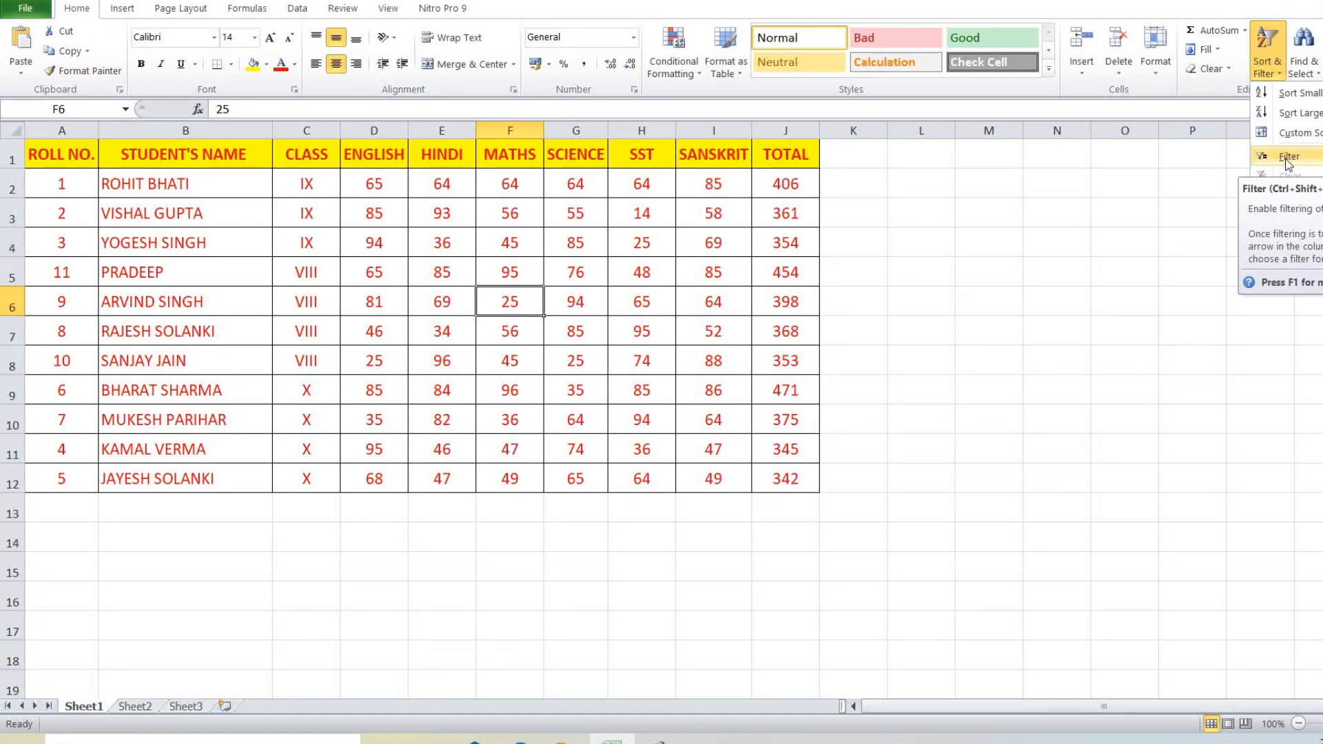
pyautogui.click(485, 266)
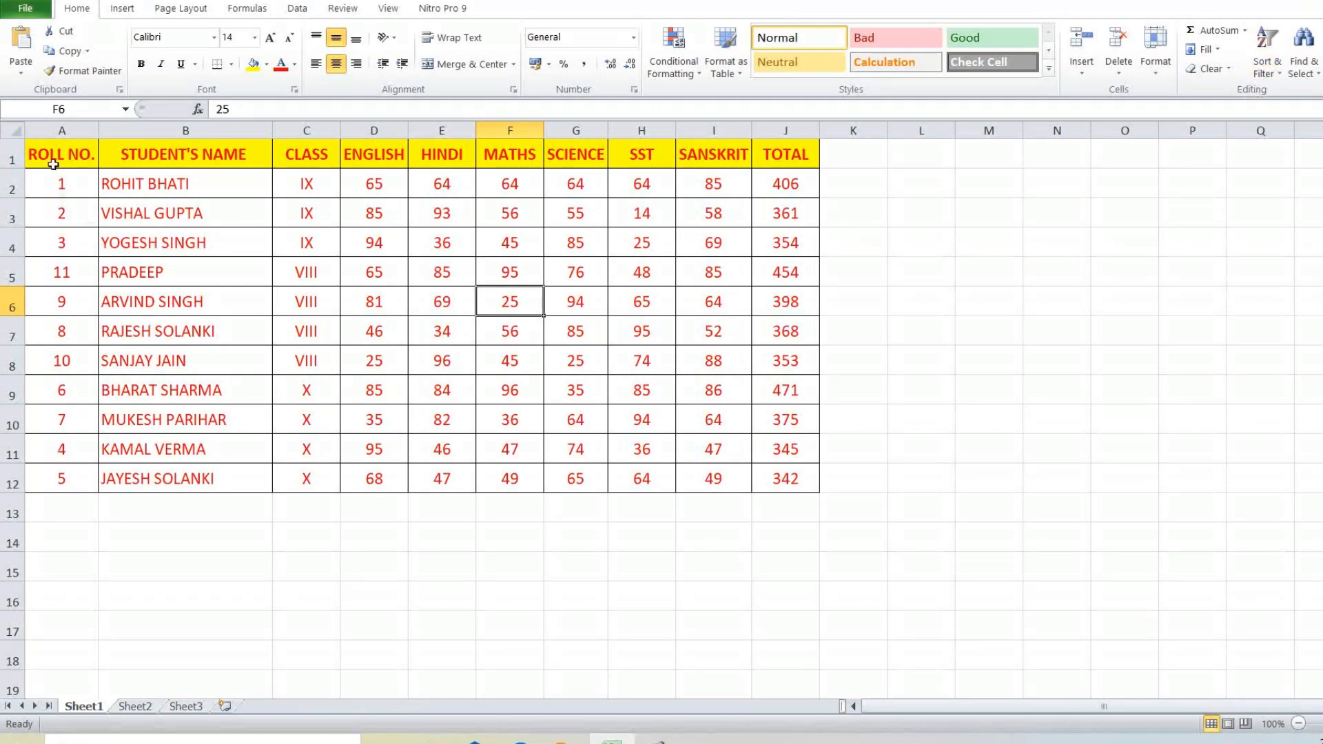
pyautogui.click(143, 151)
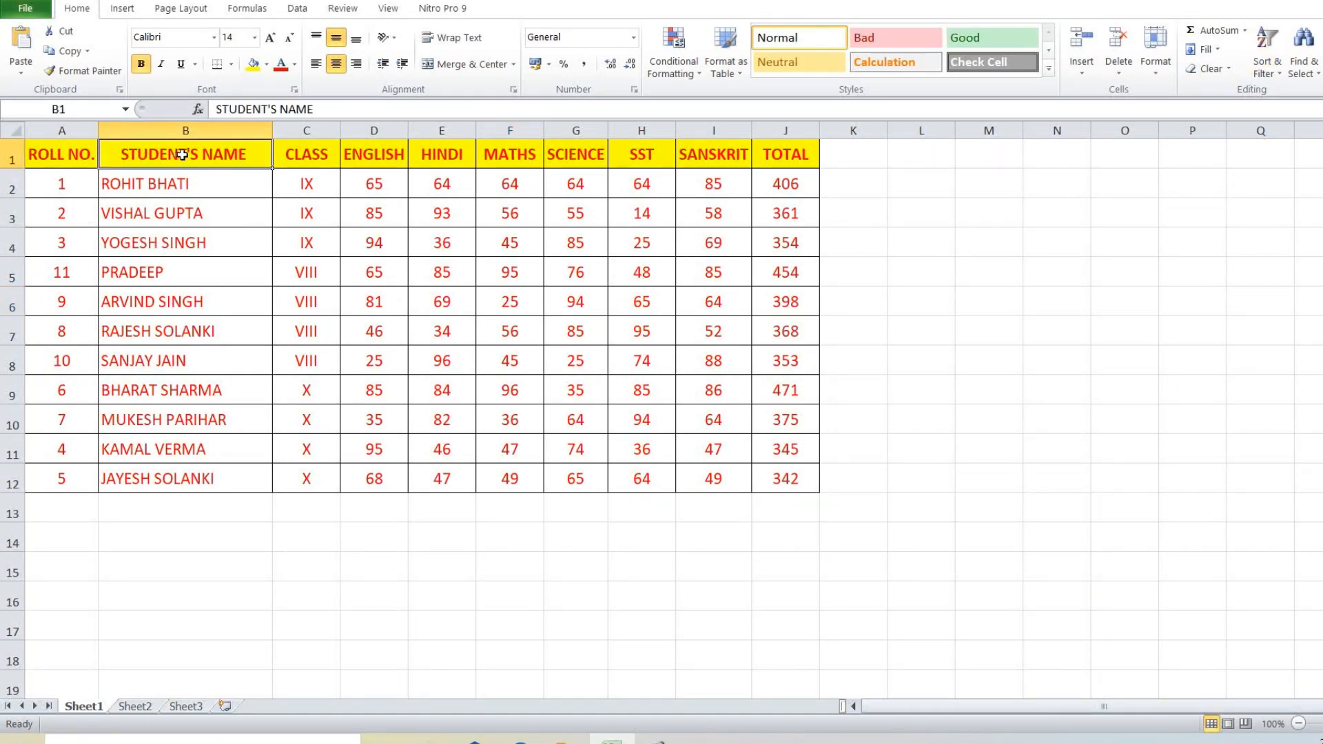
pyautogui.click(1267, 61)
pyautogui.click(1287, 159)
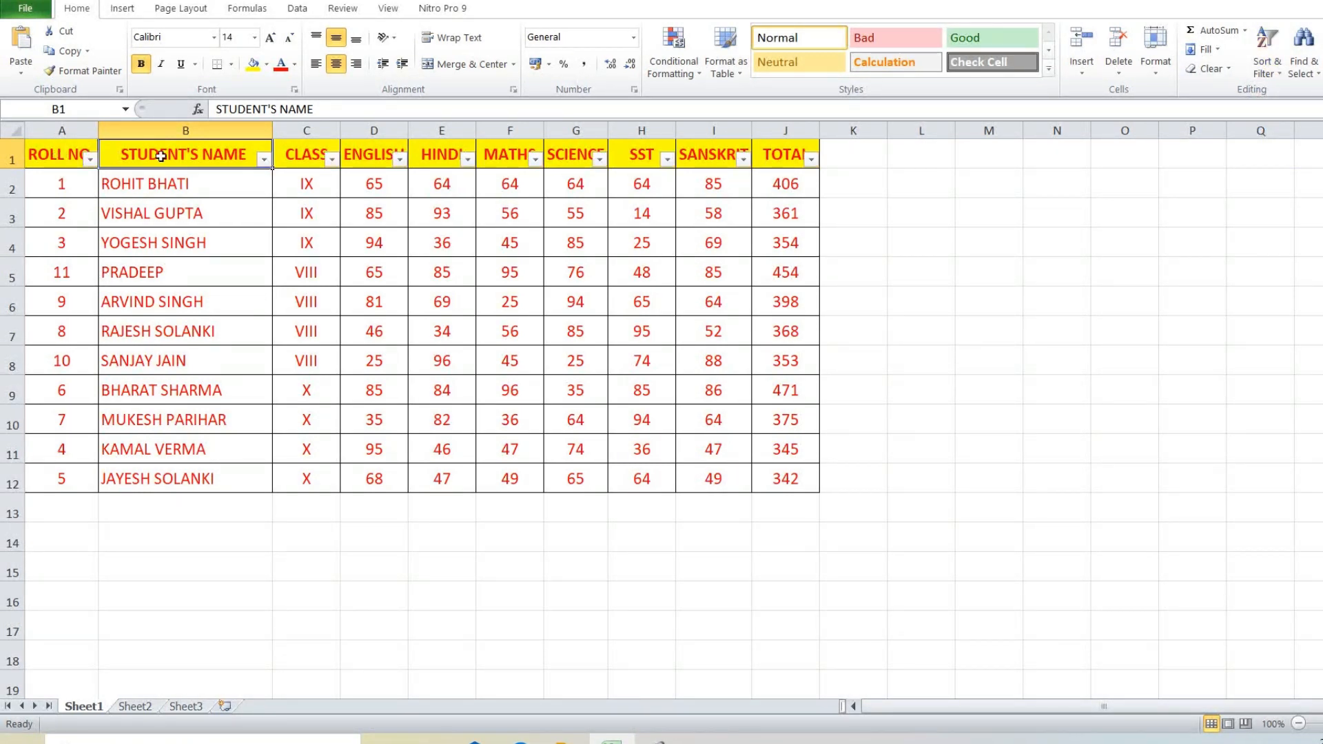
# Step: Sort the table by the ROLL NO. column from smallest to largest using its header filter
pyautogui.click(91, 159)
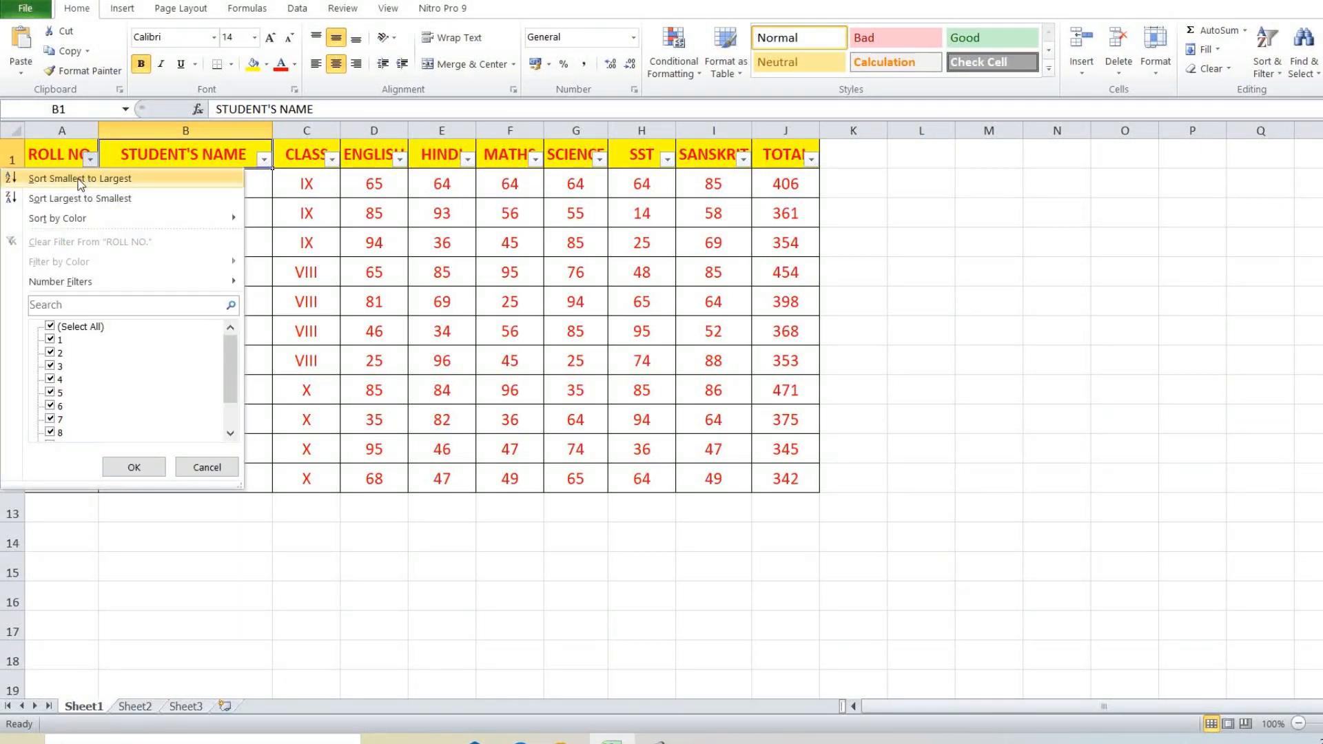
pyautogui.click(80, 179)
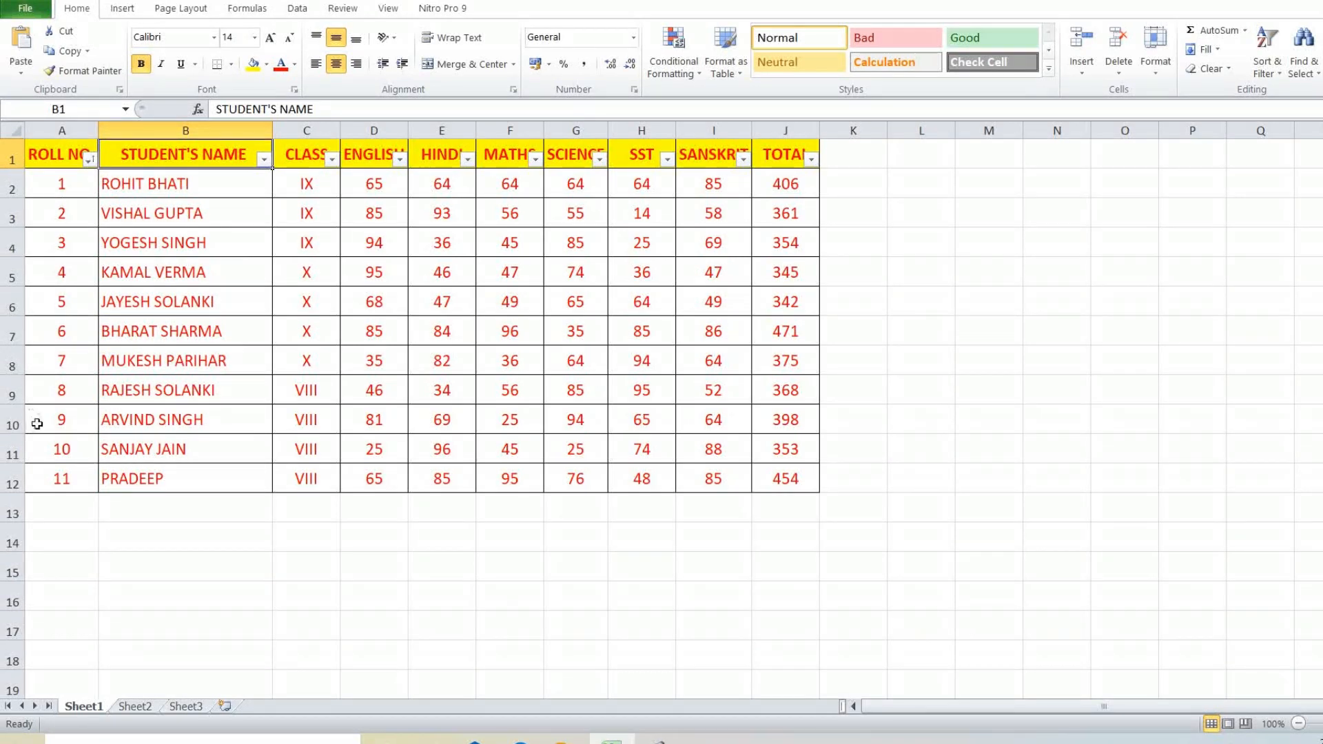
# Step: Sort the table A to Z by STUDENT'S NAME and after that A to Z by CLASS, using their header filters
pyautogui.click(264, 159)
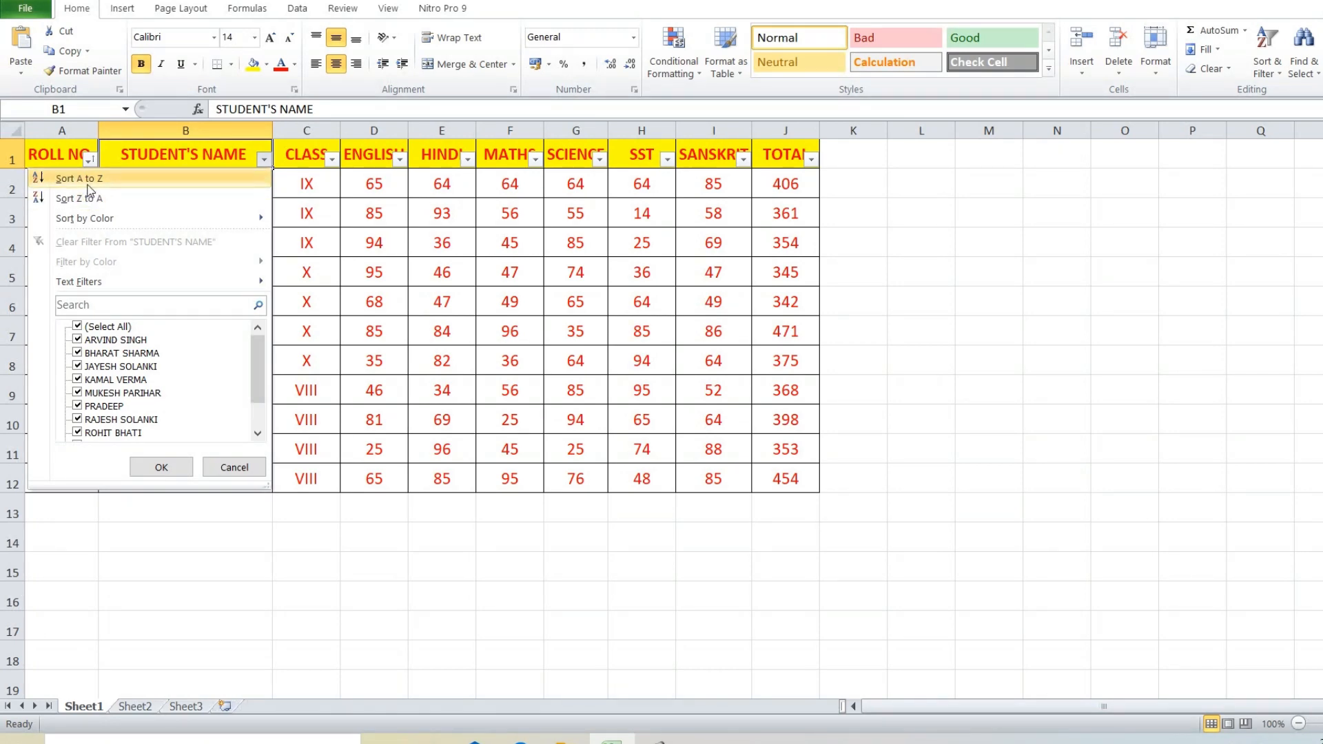
pyautogui.click(79, 178)
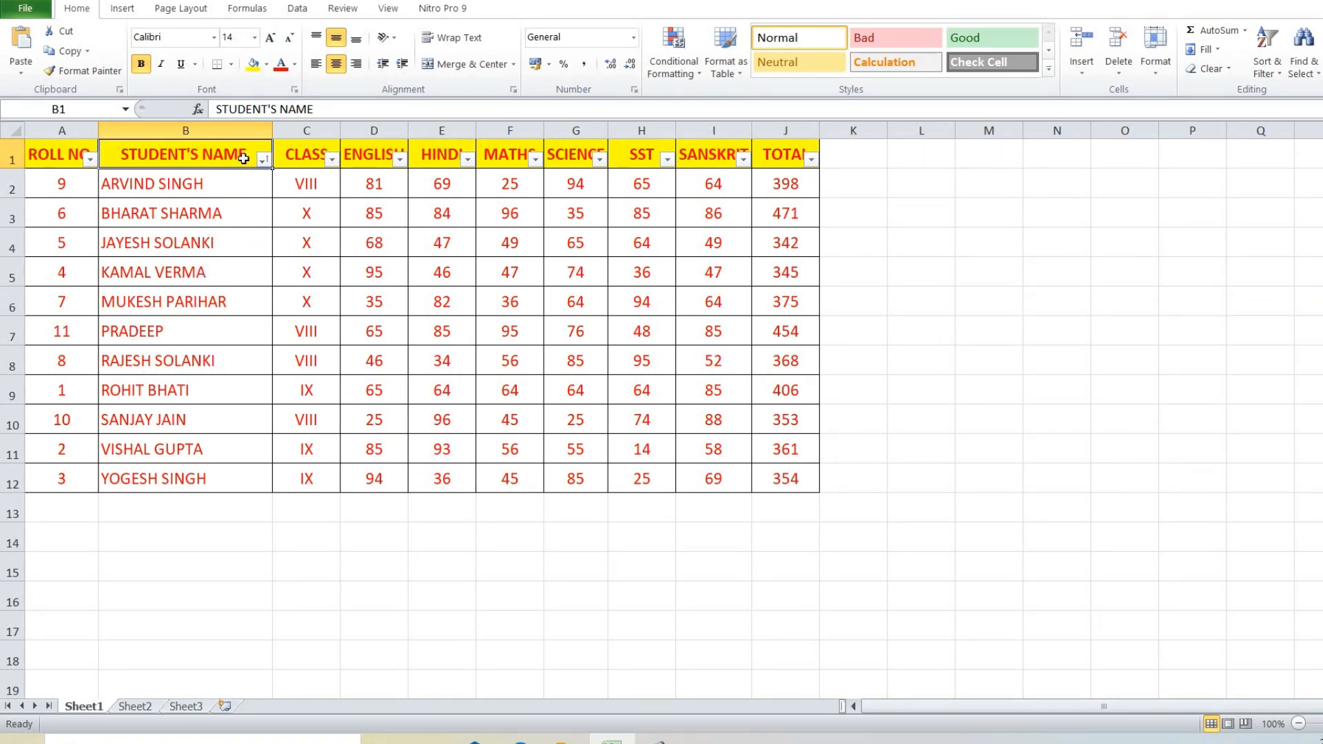
pyautogui.click(332, 160)
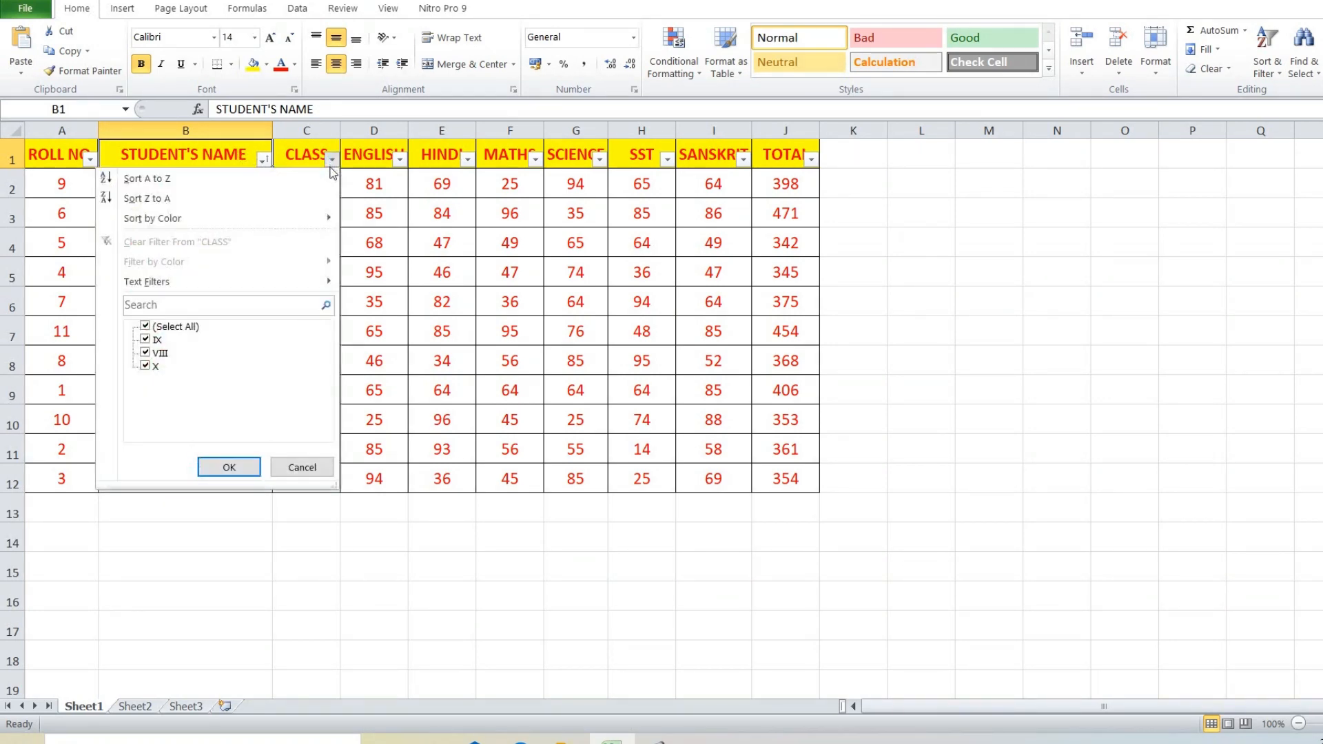
pyautogui.click(289, 181)
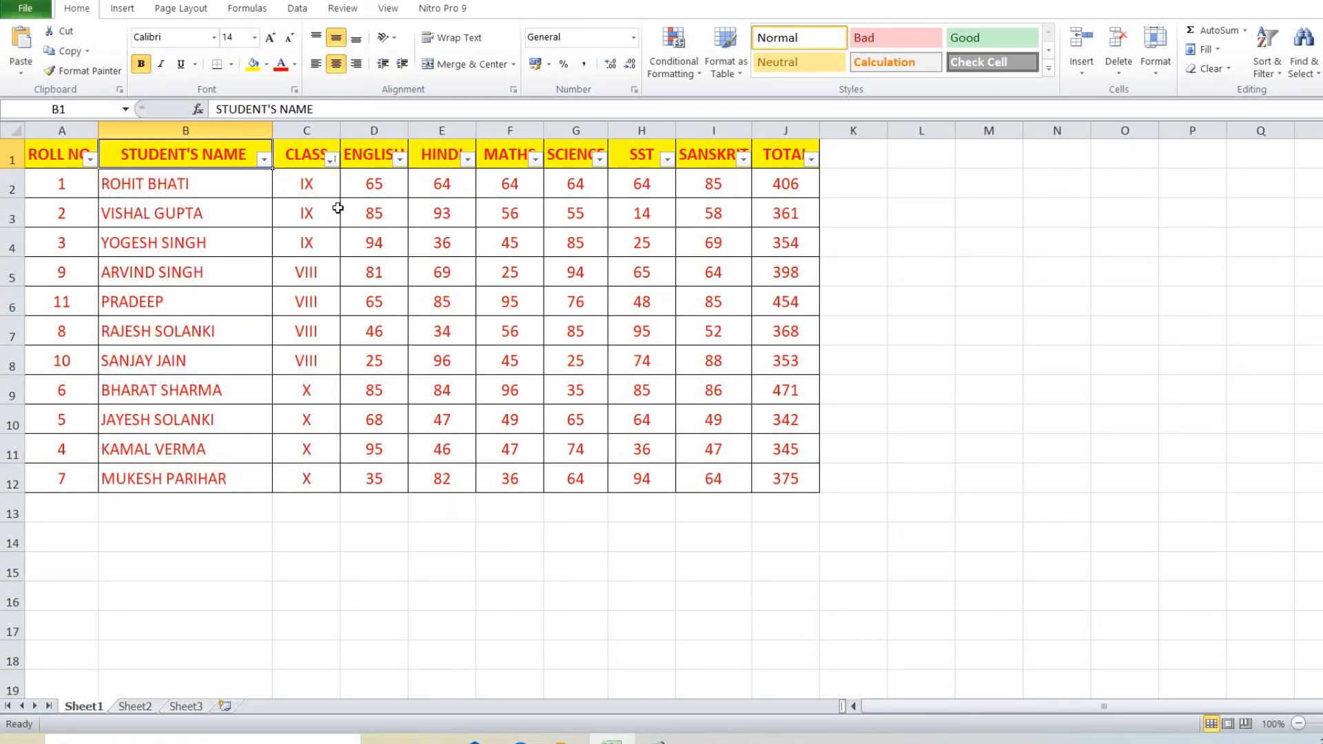
# Step: Look at the Sort by Color option in the TOTAL column's filter and close it without sorting
pyautogui.click(811, 160)
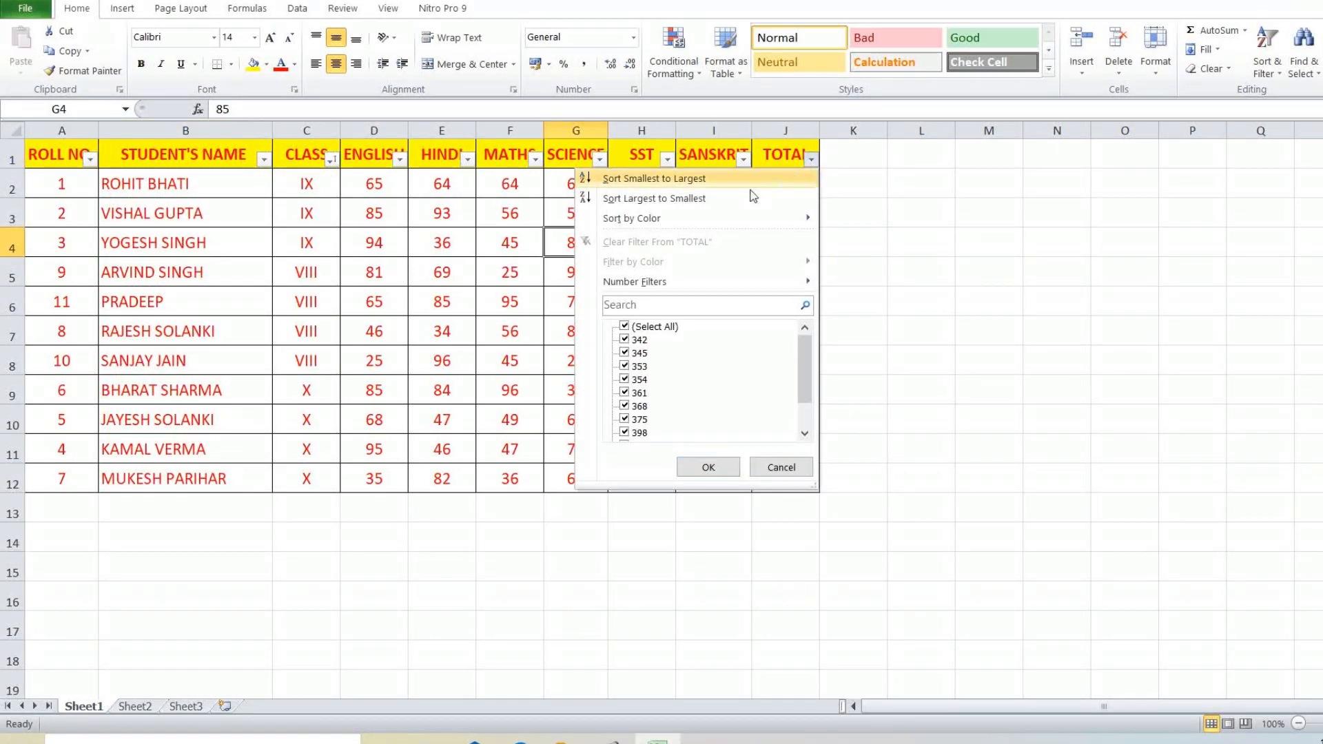
pyautogui.moveTo(668, 222)
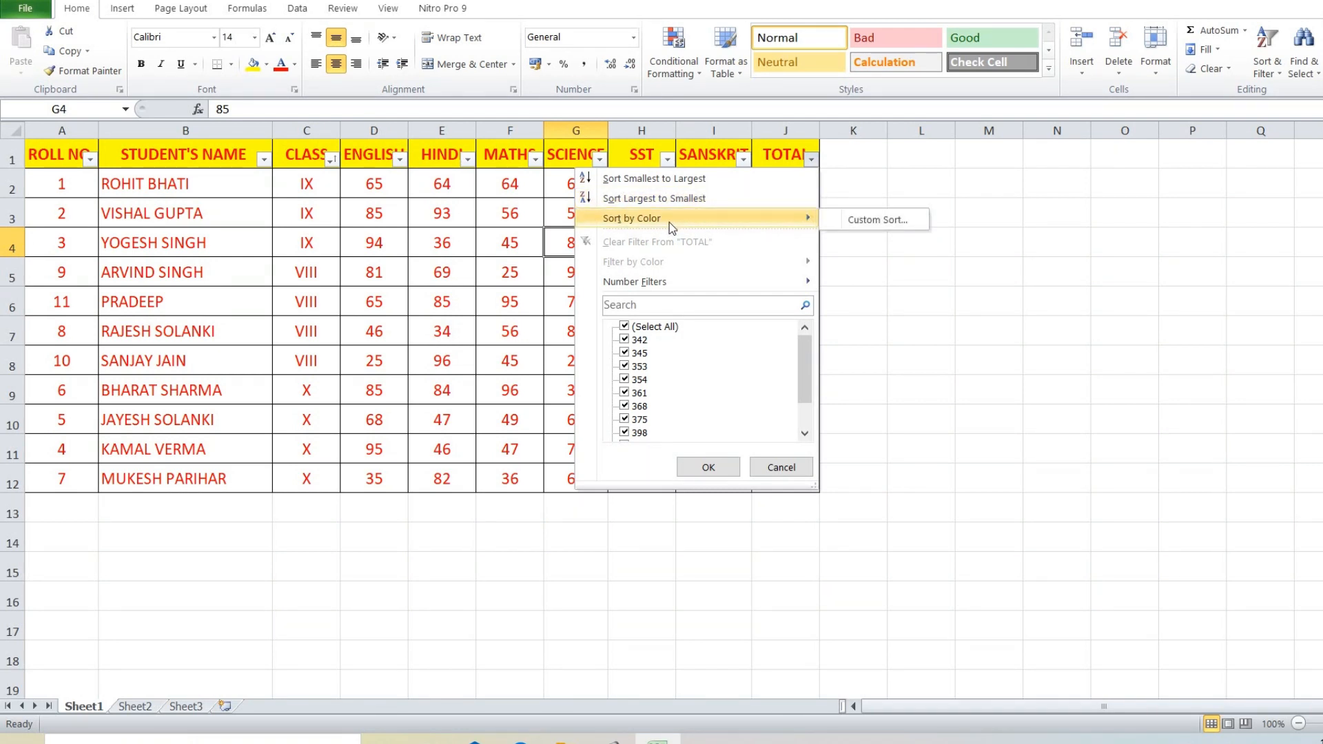
pyautogui.click(541, 239)
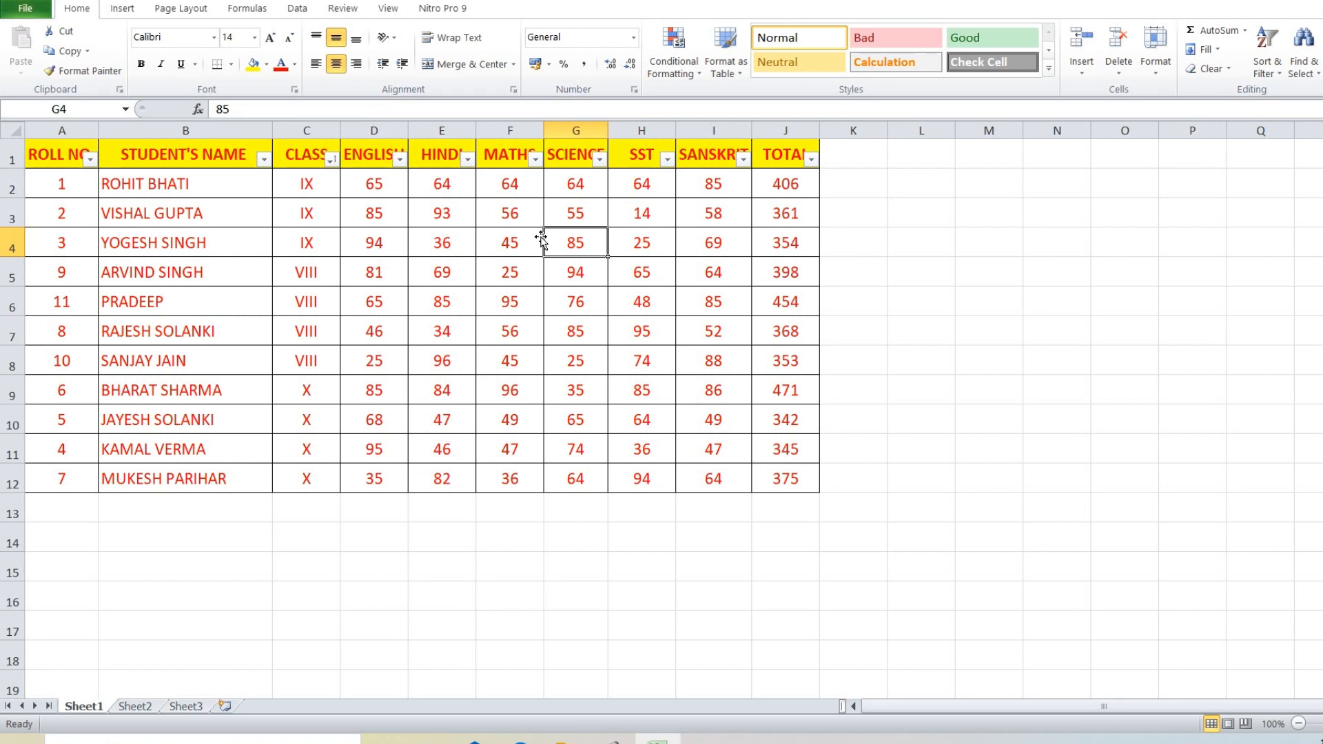
# Step: Add a conditional formatting rule to the TOTAL values that gives cells greater than 400 a custom green fill
pyautogui.moveTo(786, 184); pyautogui.dragTo(797, 481)
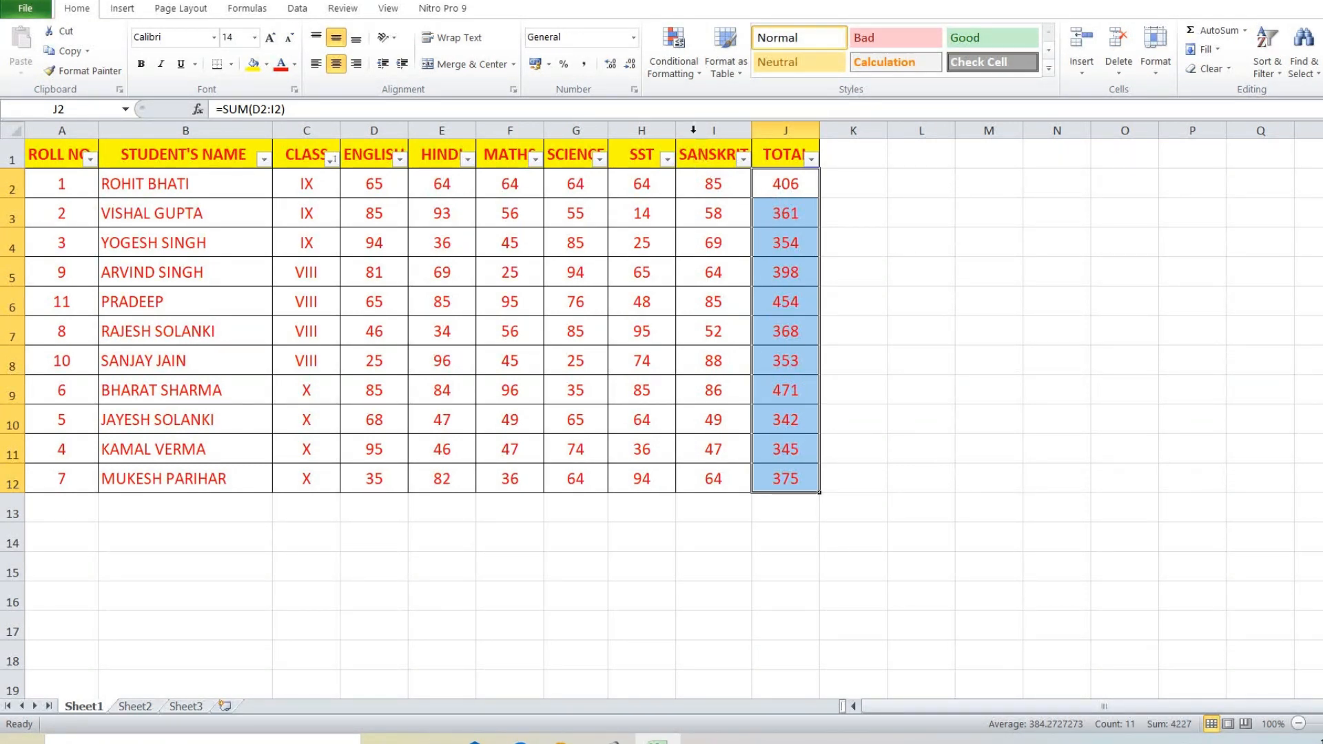
pyautogui.click(675, 73)
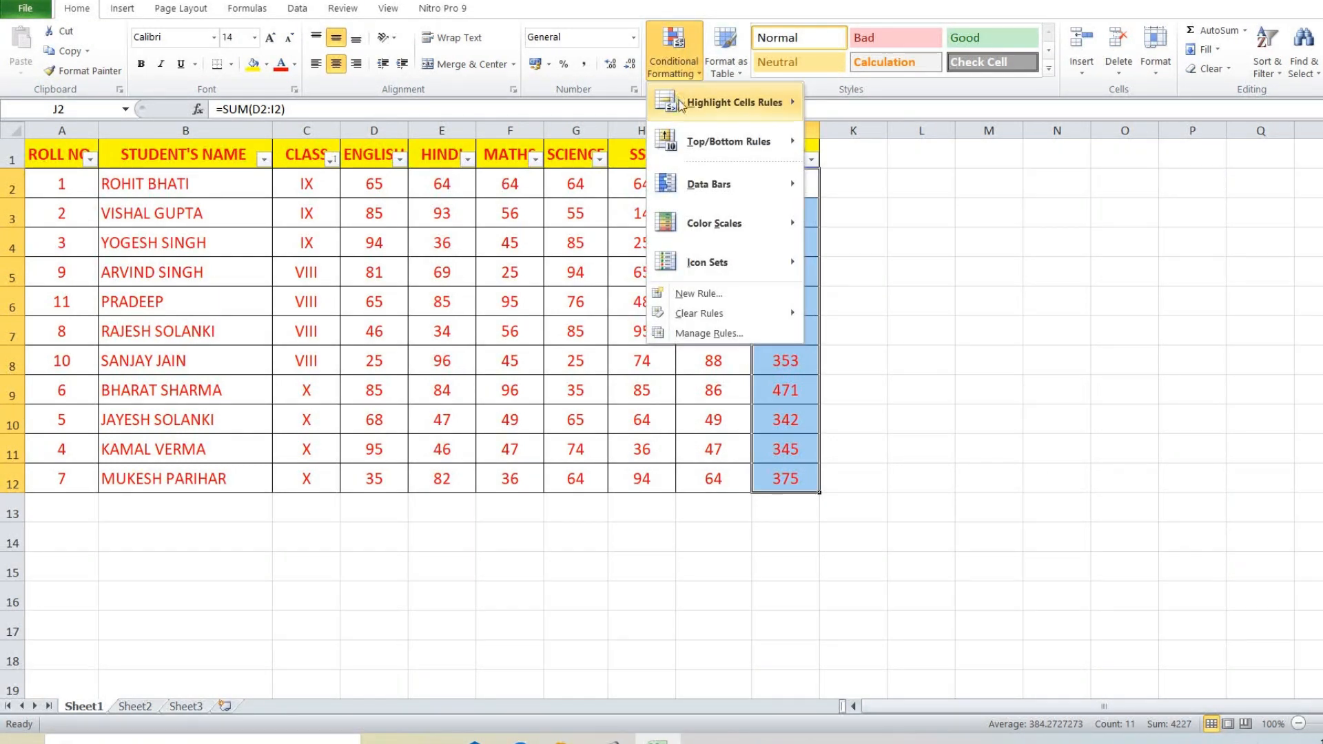
pyautogui.moveTo(682, 103)
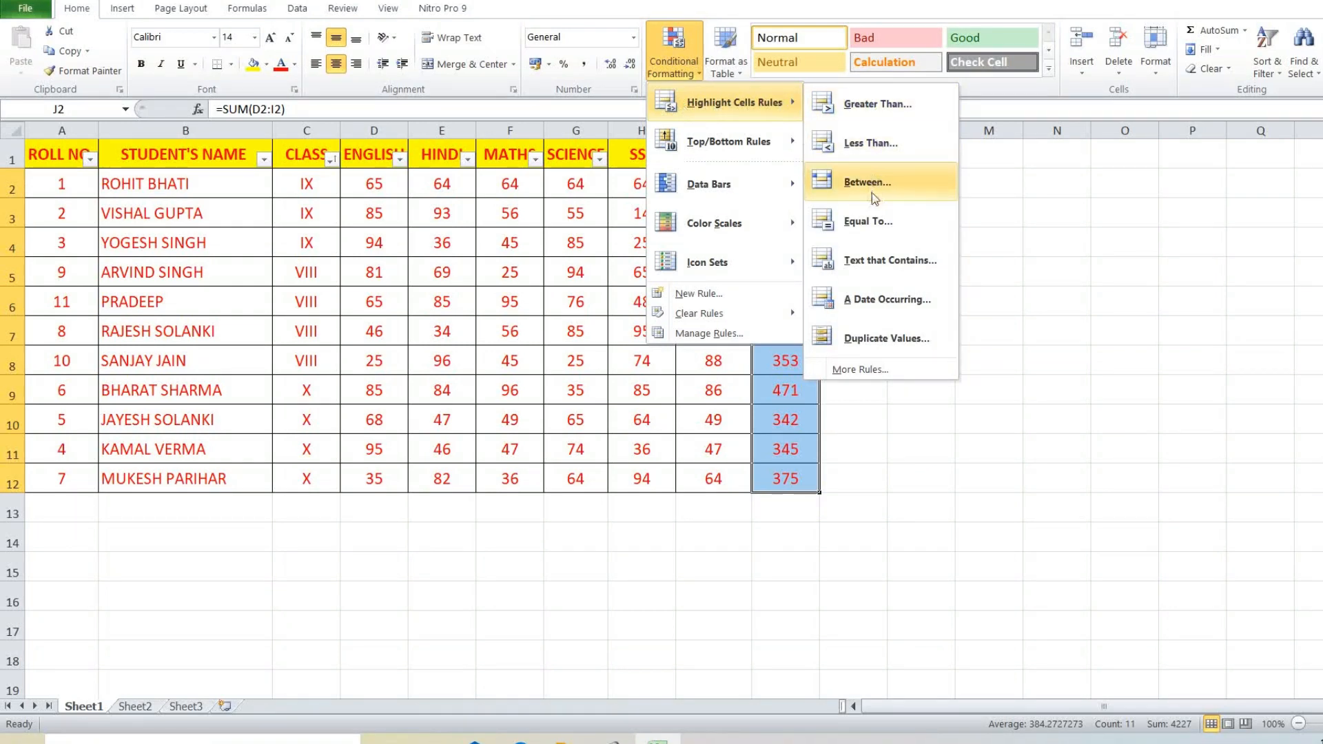
pyautogui.click(870, 105)
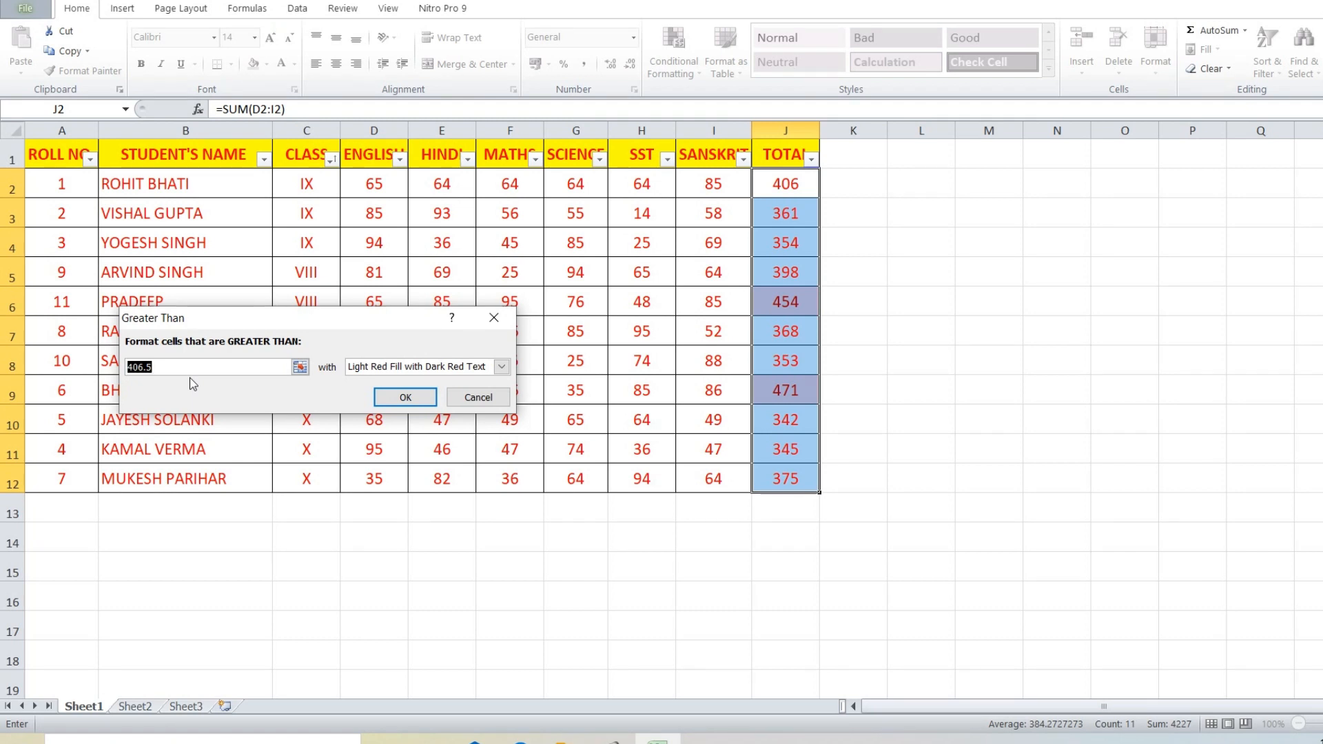
pyautogui.write('400')
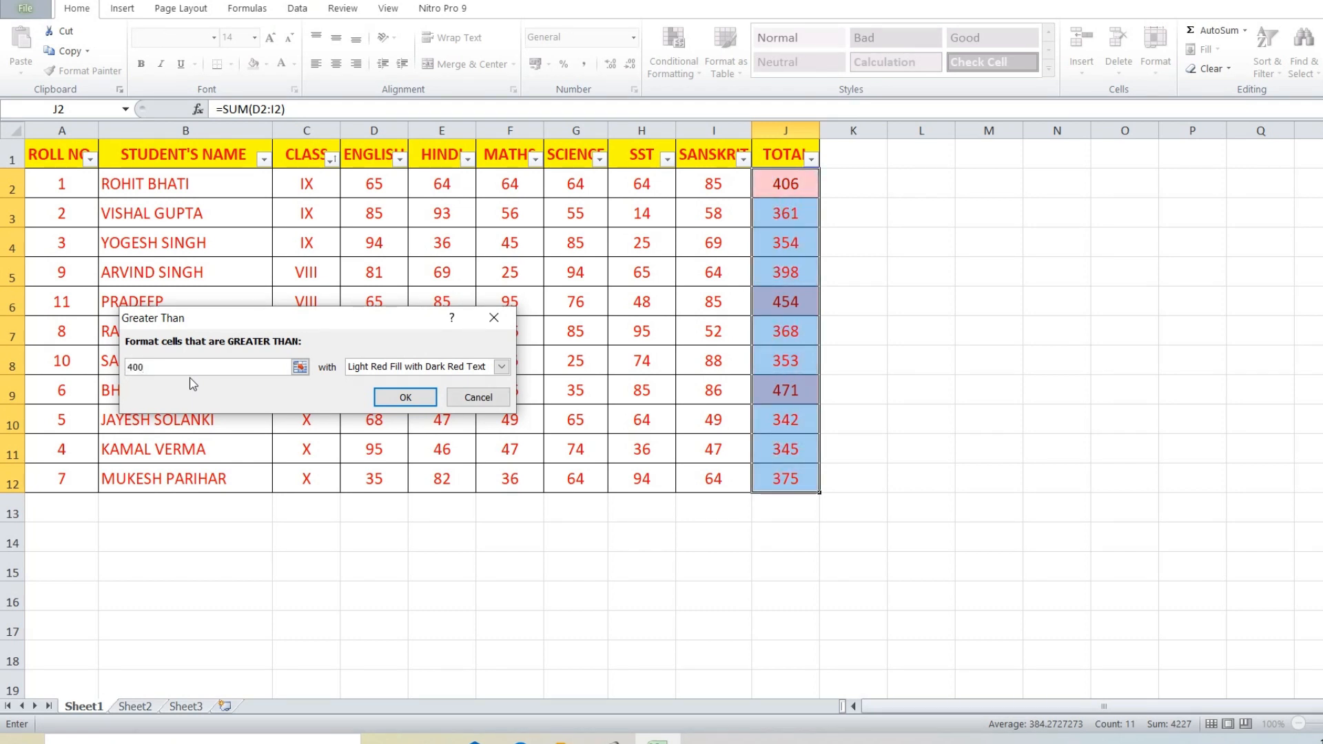
pyautogui.click(391, 367)
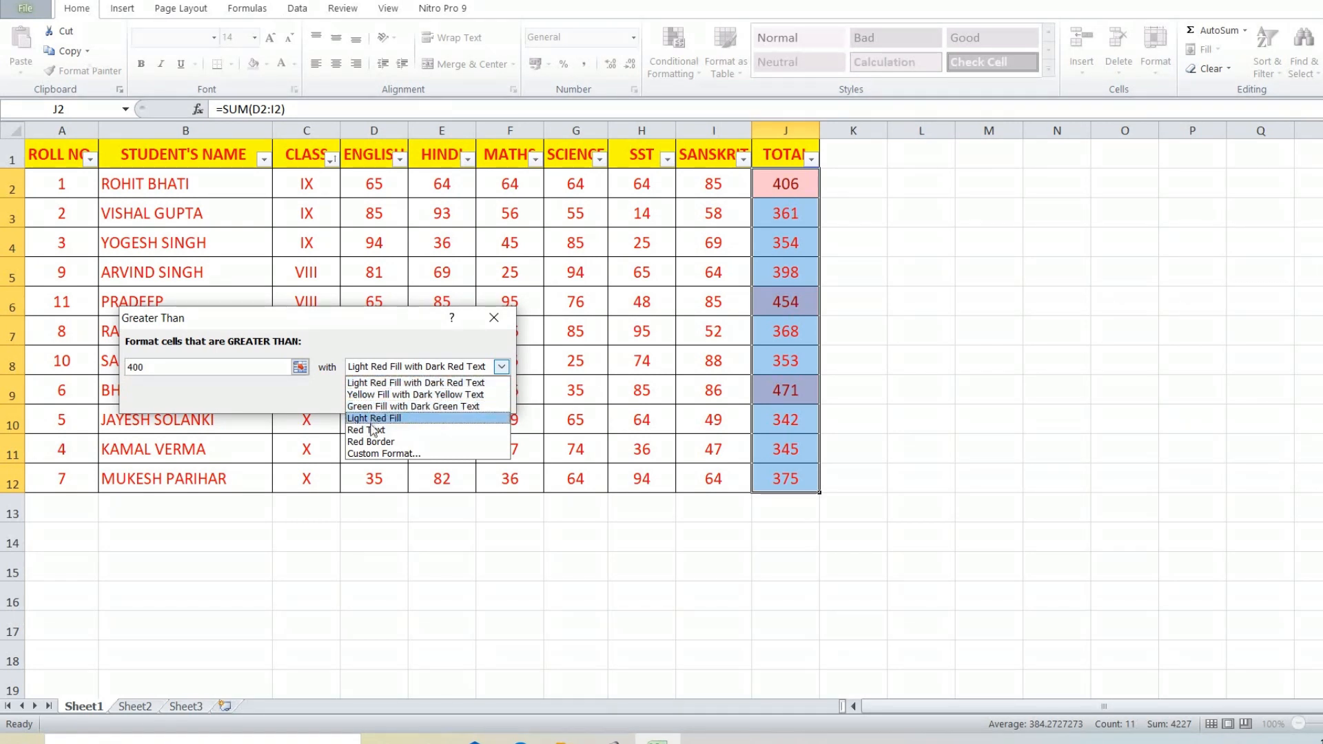
pyautogui.click(375, 453)
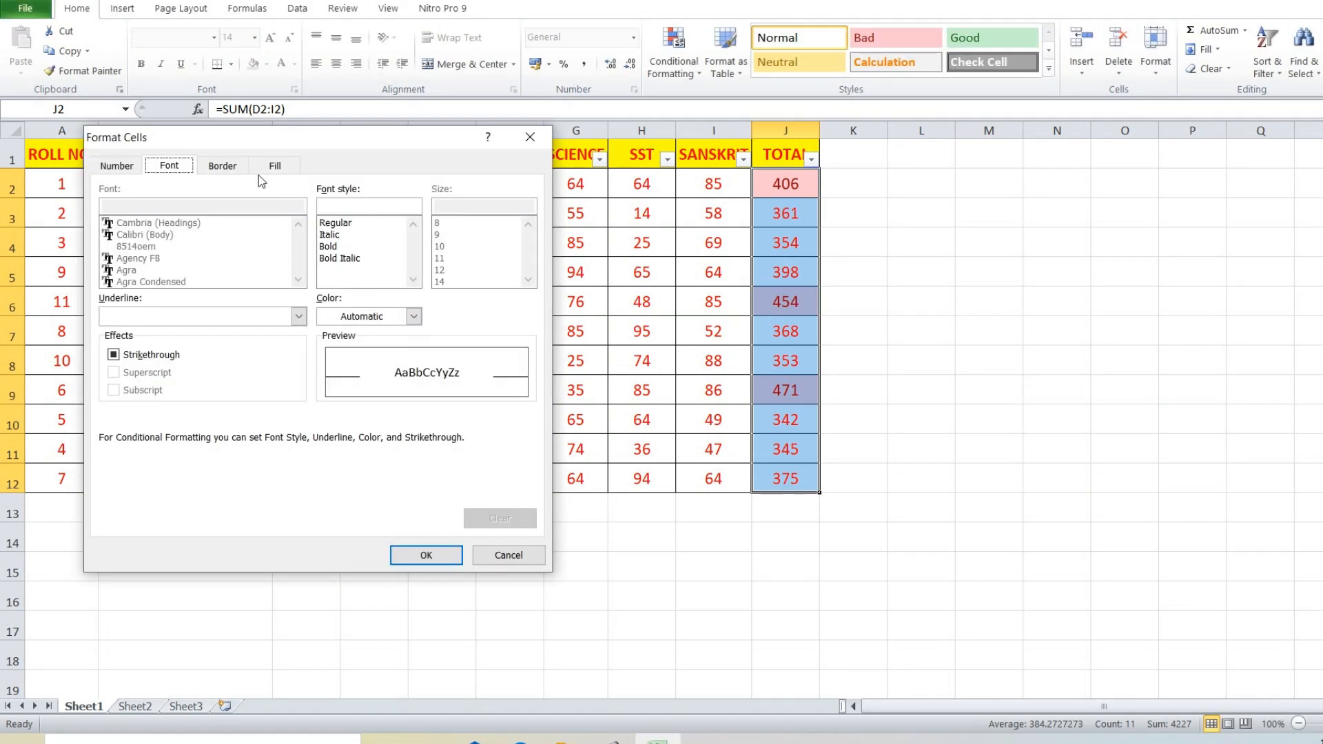
pyautogui.click(268, 168)
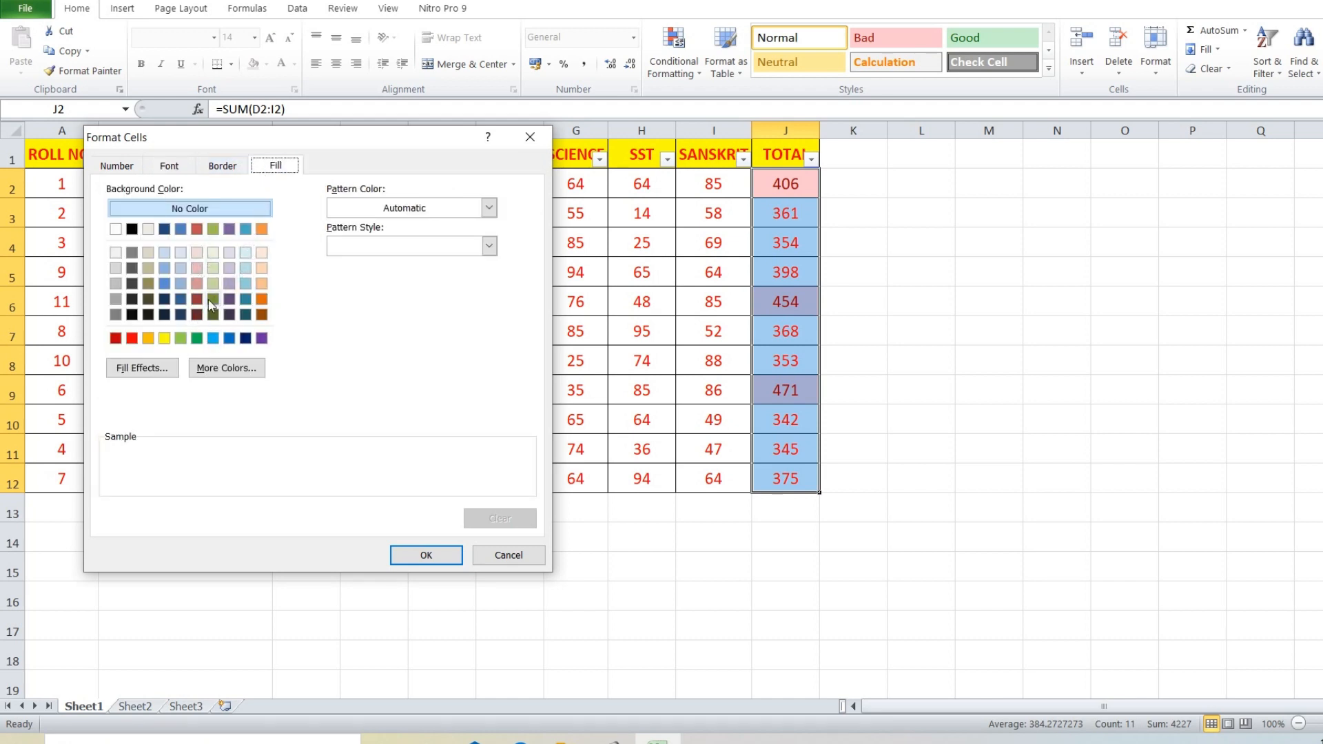
pyautogui.click(196, 339)
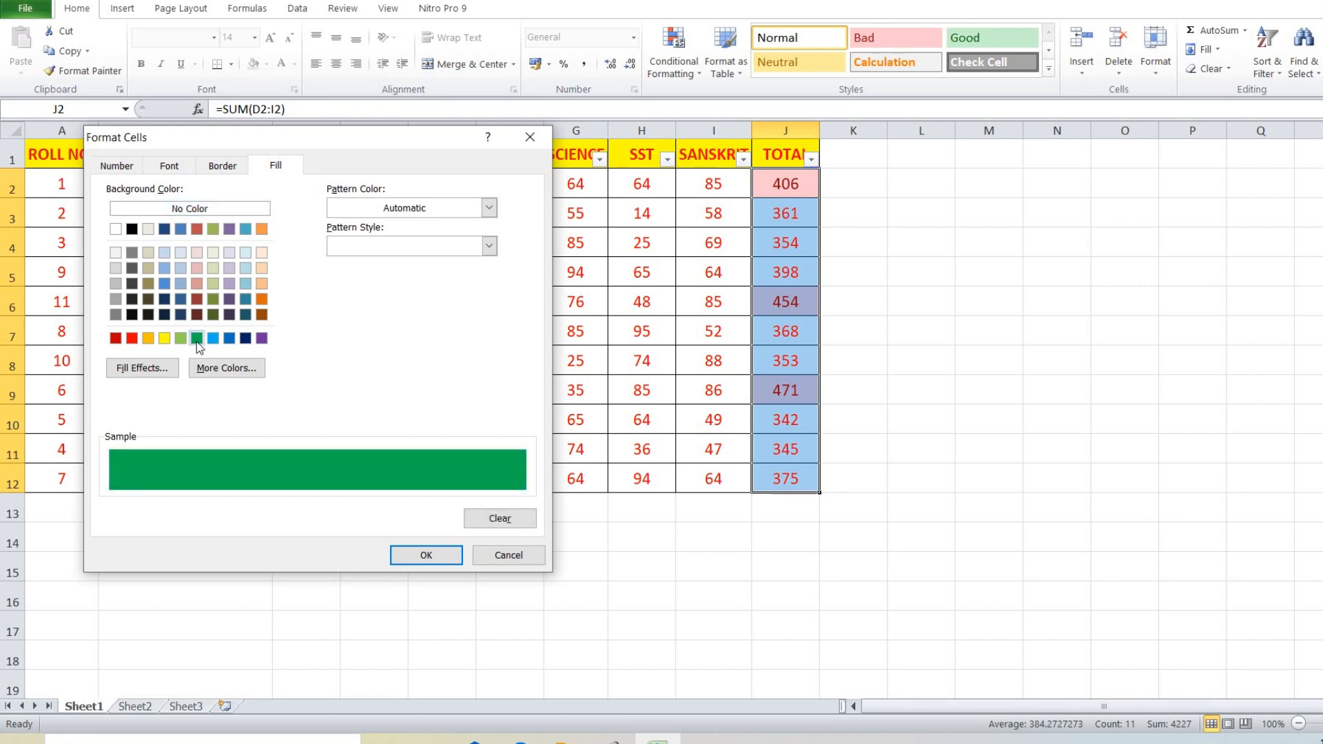
pyautogui.click(417, 556)
pyautogui.click(402, 397)
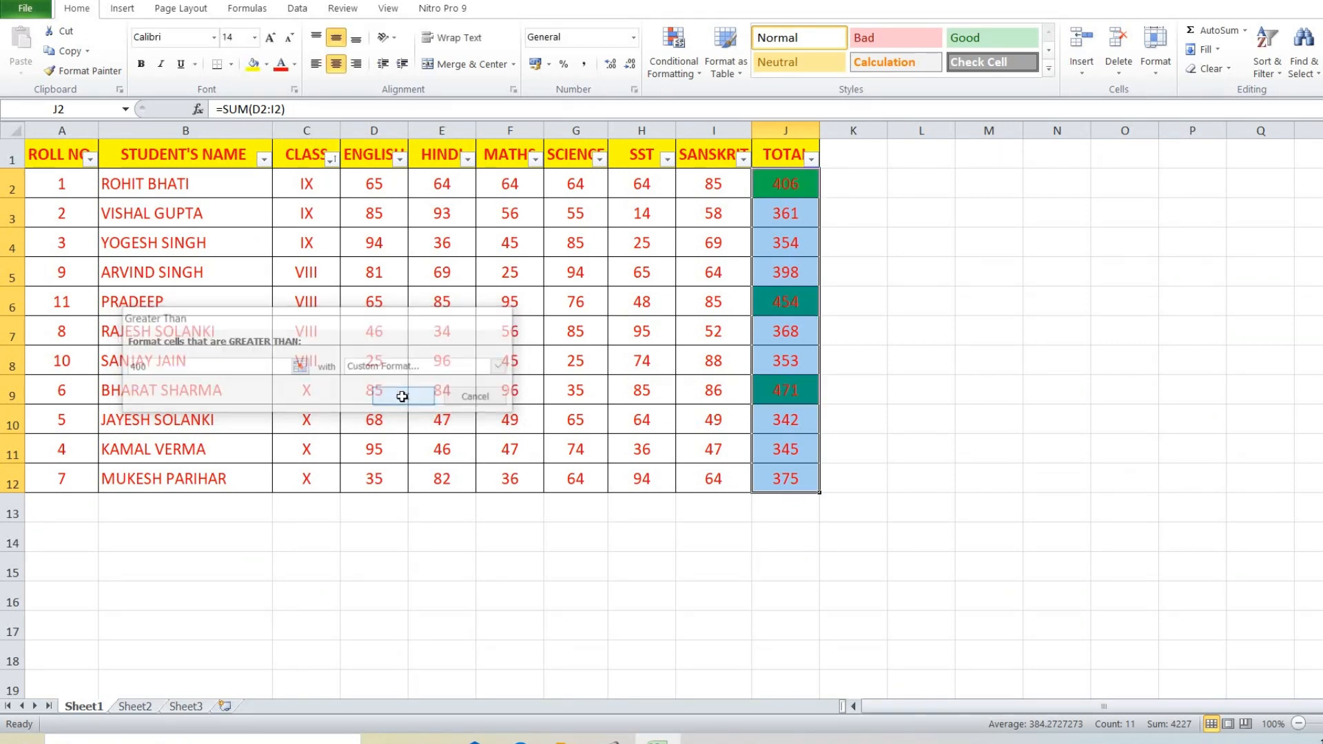
pyautogui.click(761, 250)
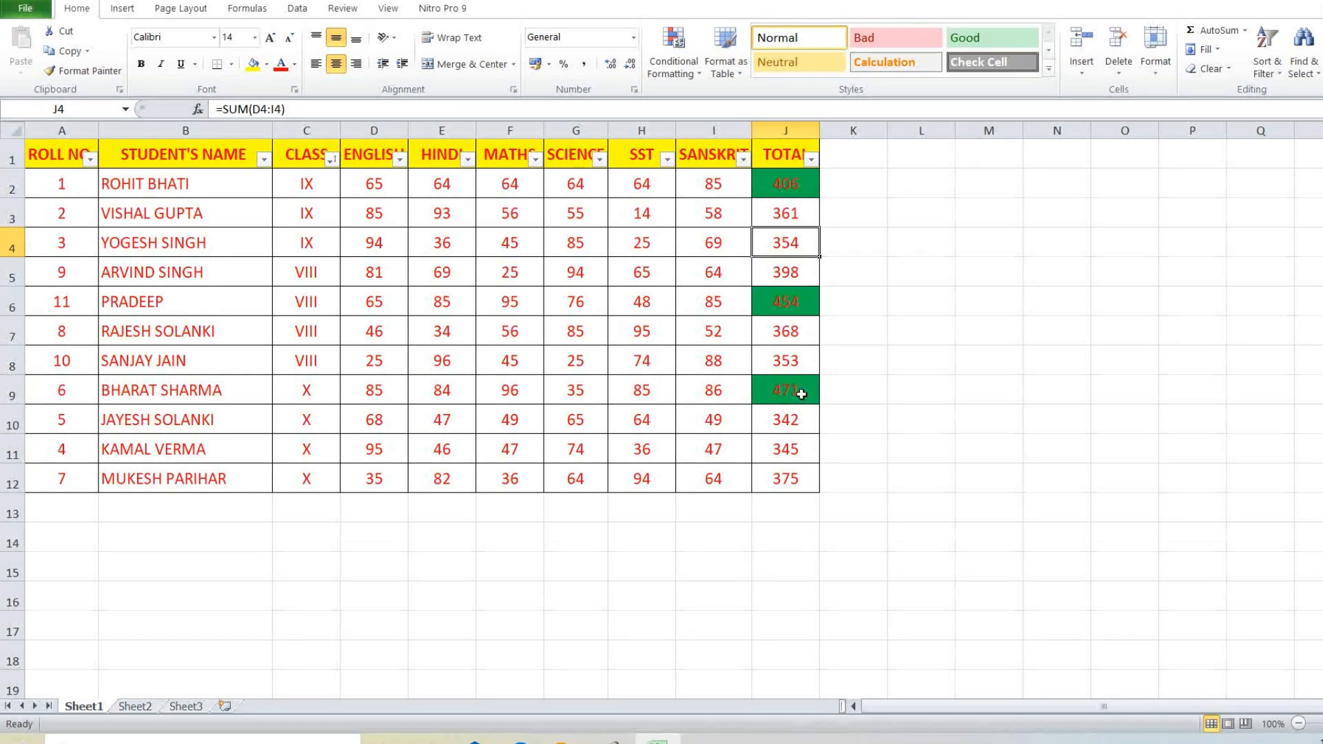
# Step: Sort the table by the green cell color using the TOTAL column's header filter
pyautogui.click(811, 160)
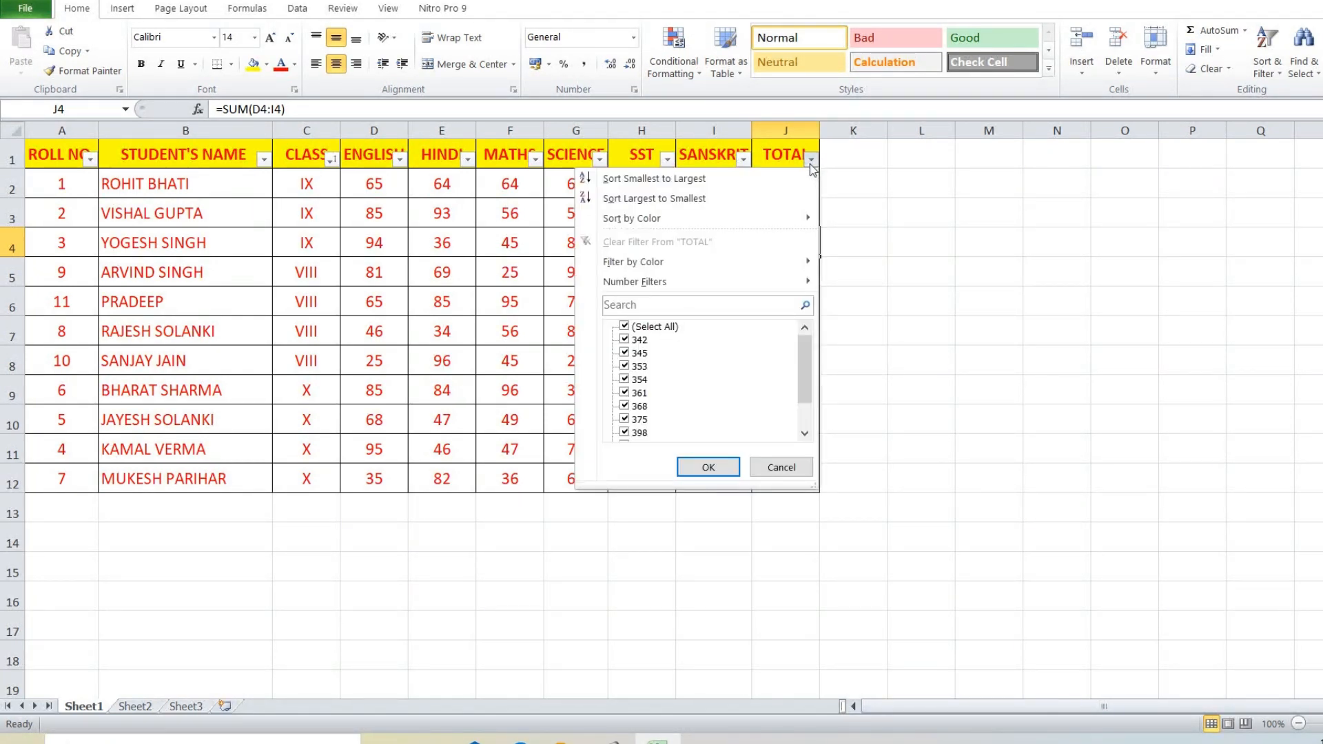
pyautogui.moveTo(646, 222)
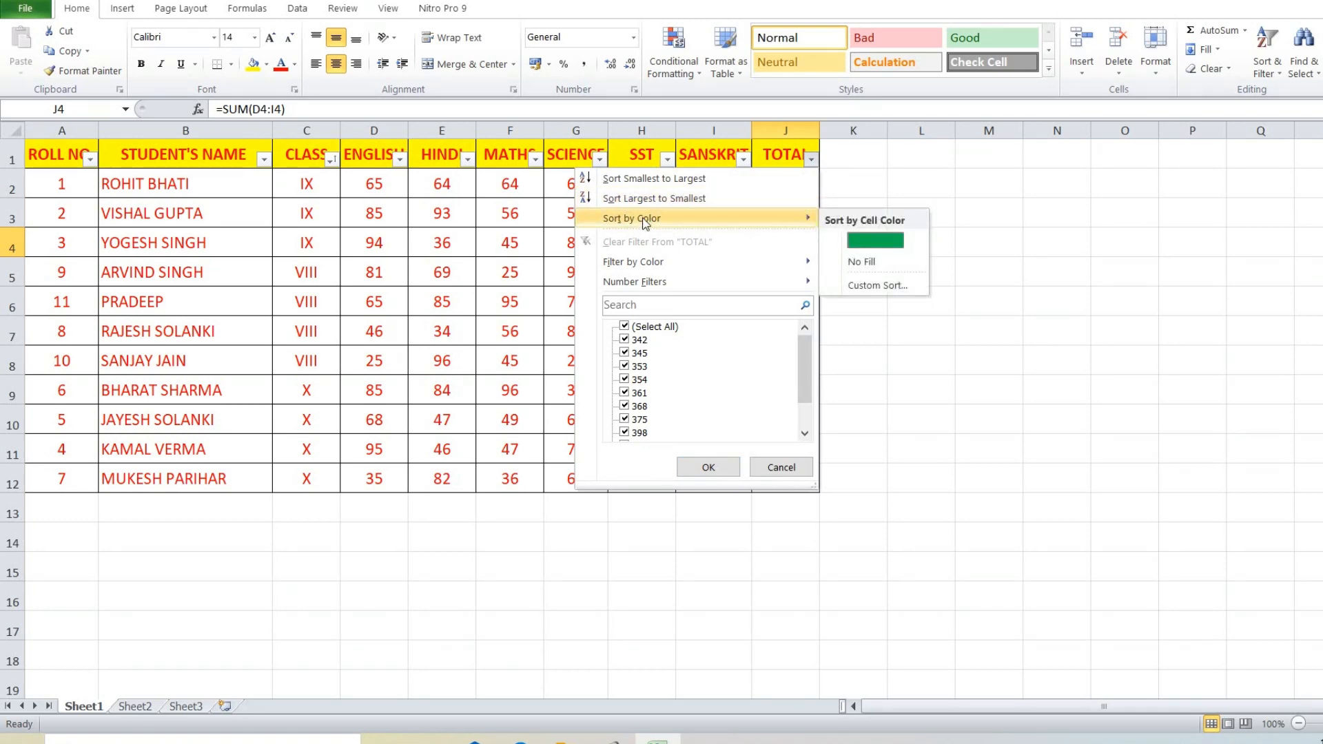
pyautogui.click(867, 251)
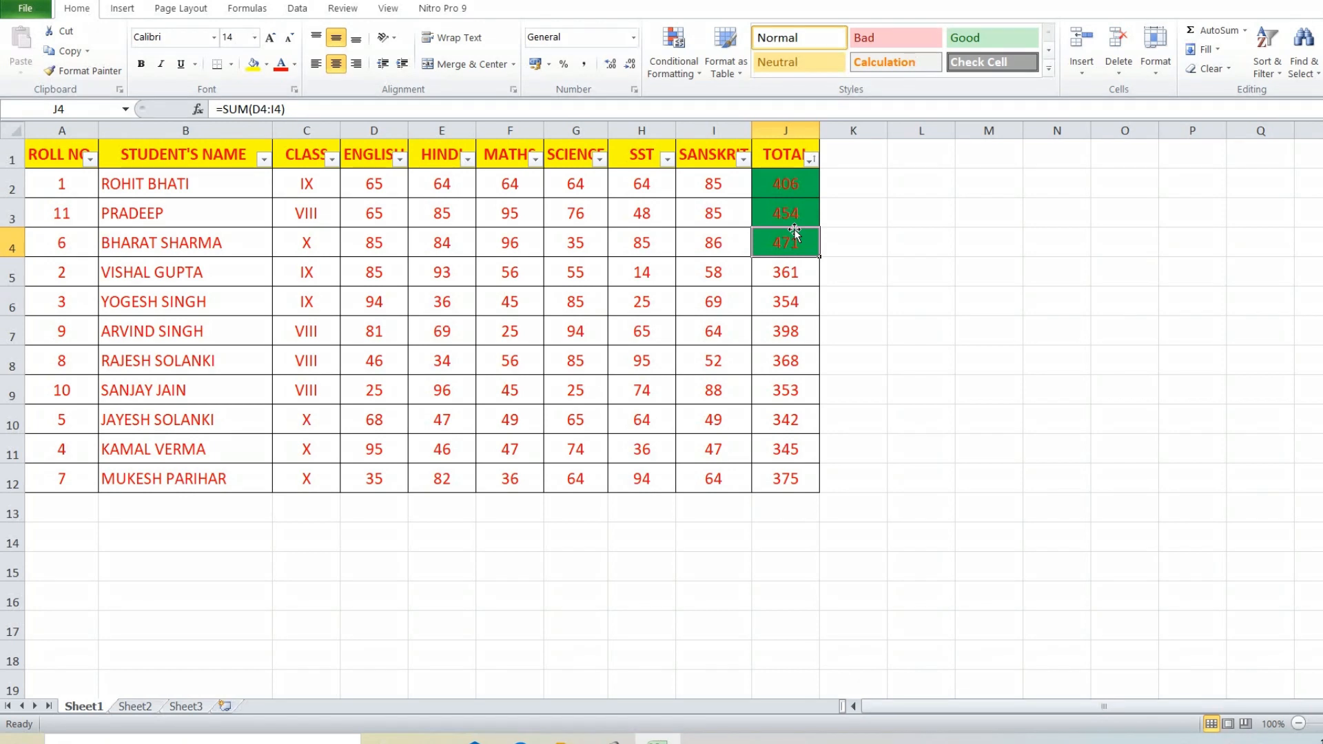
# Step: Add a conditional formatting rule to the TOTAL values that gives cells less than 350 a custom yellow fill
pyautogui.moveTo(789, 183); pyautogui.dragTo(786, 477)
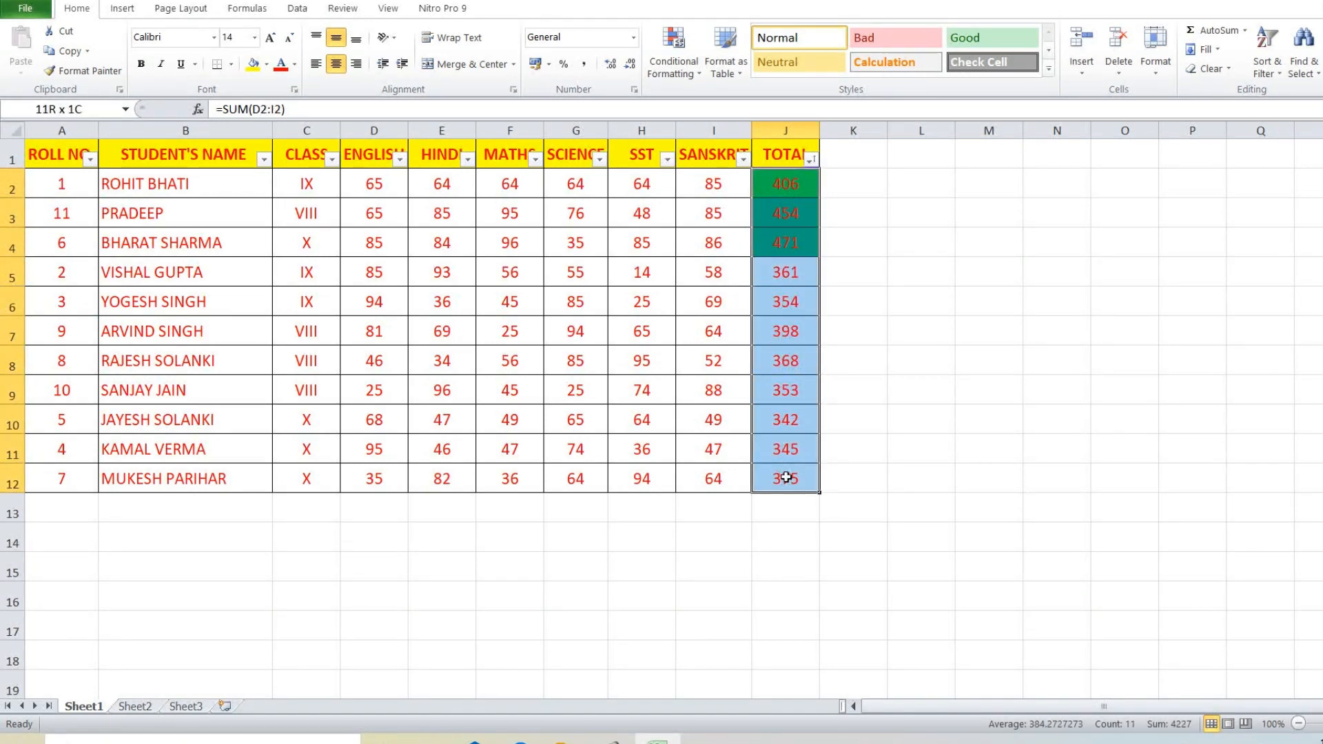
pyautogui.click(679, 74)
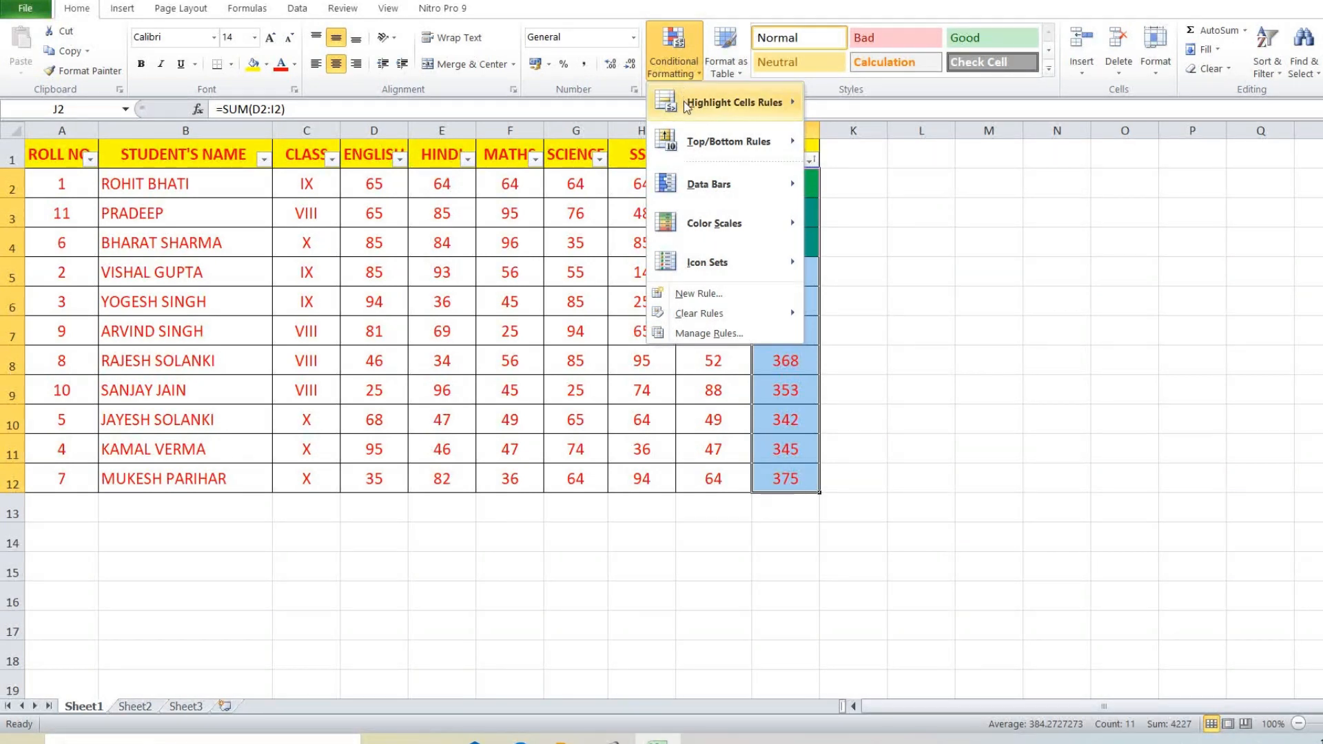
pyautogui.moveTo(758, 103)
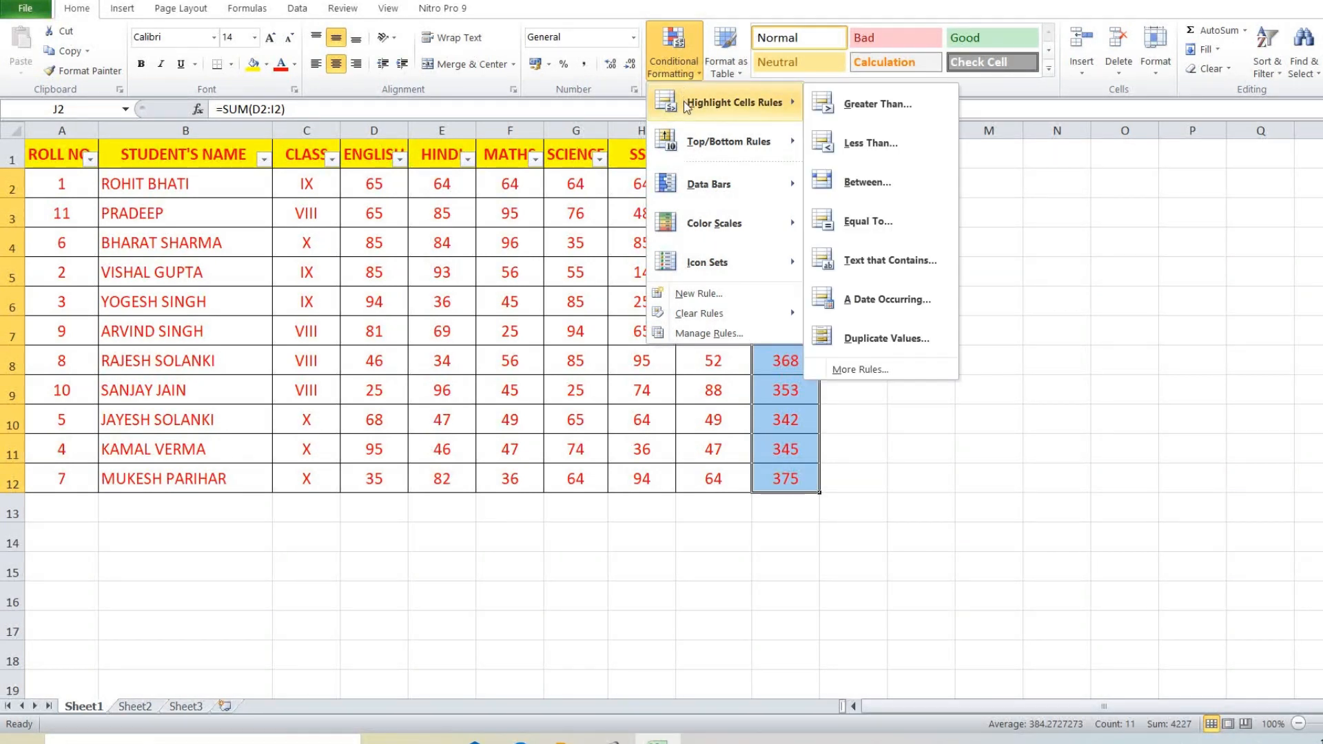
pyautogui.click(875, 145)
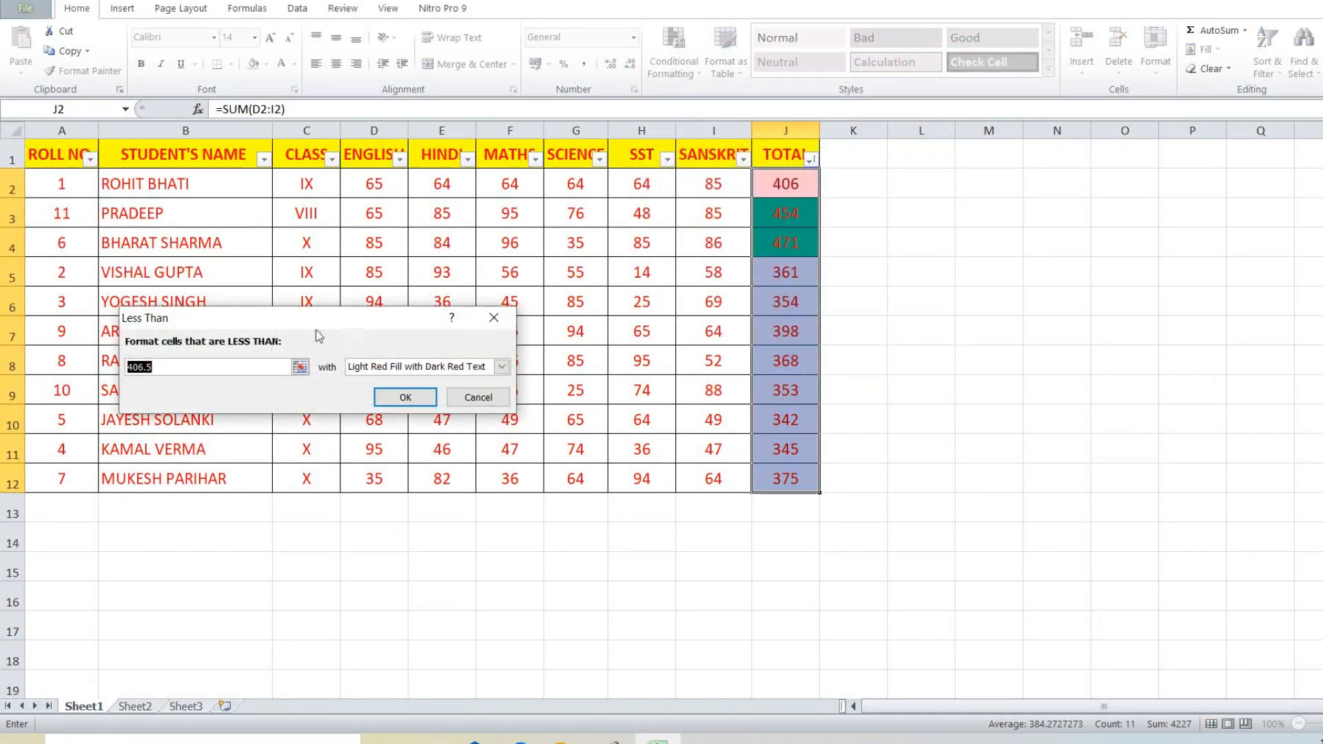
pyautogui.write('350')
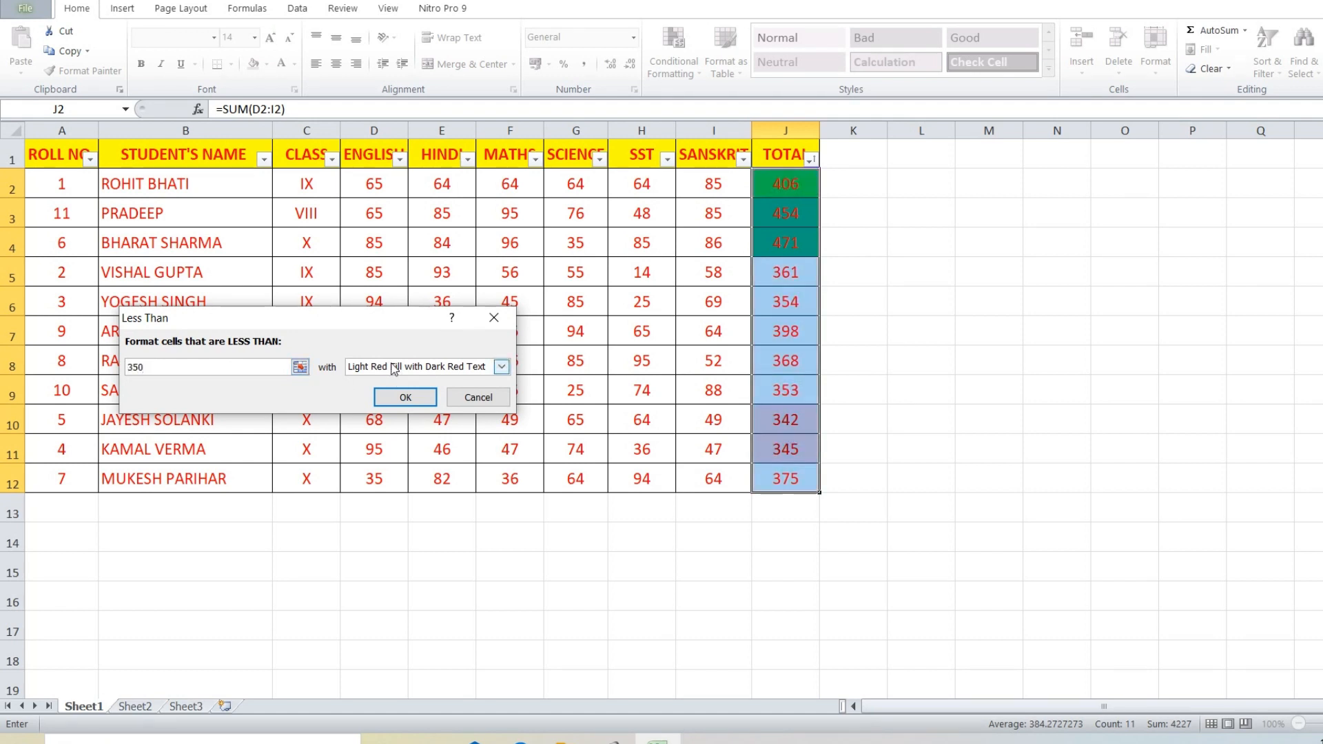
pyautogui.click(502, 367)
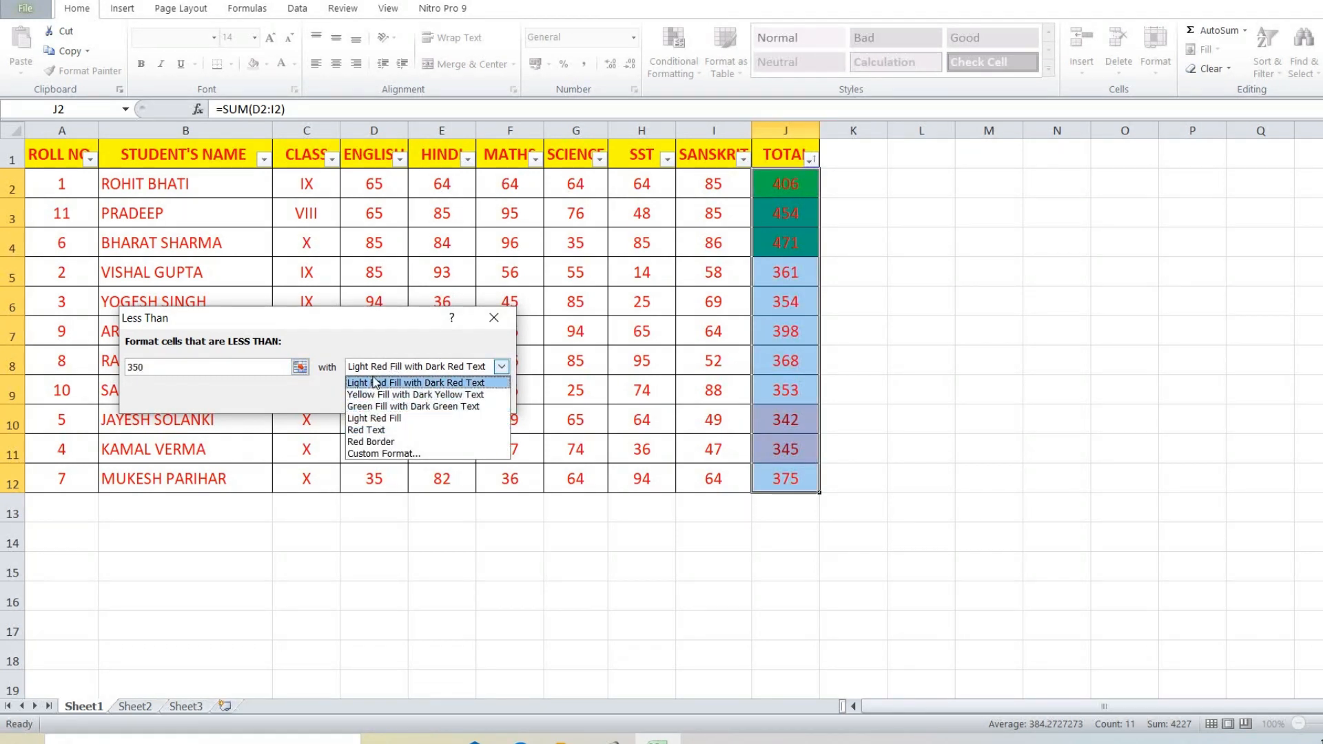
pyautogui.click(375, 453)
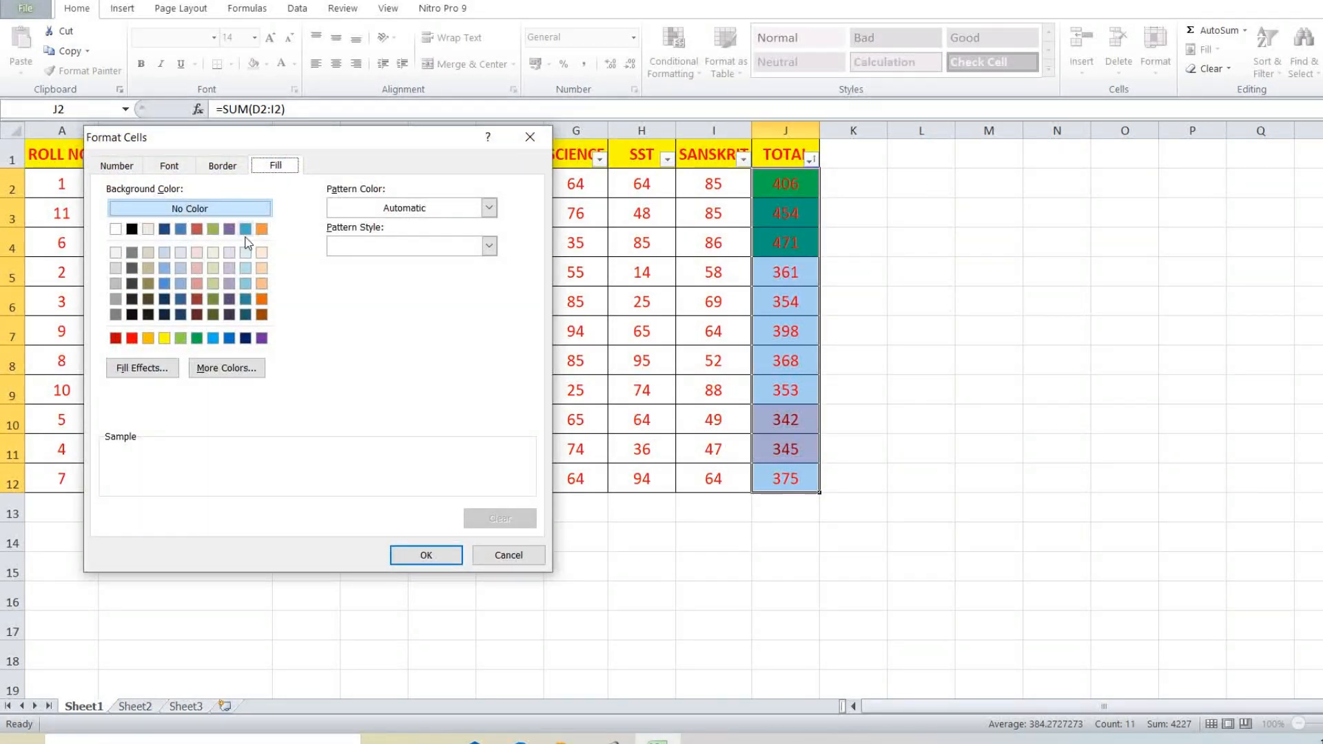
pyautogui.click(164, 338)
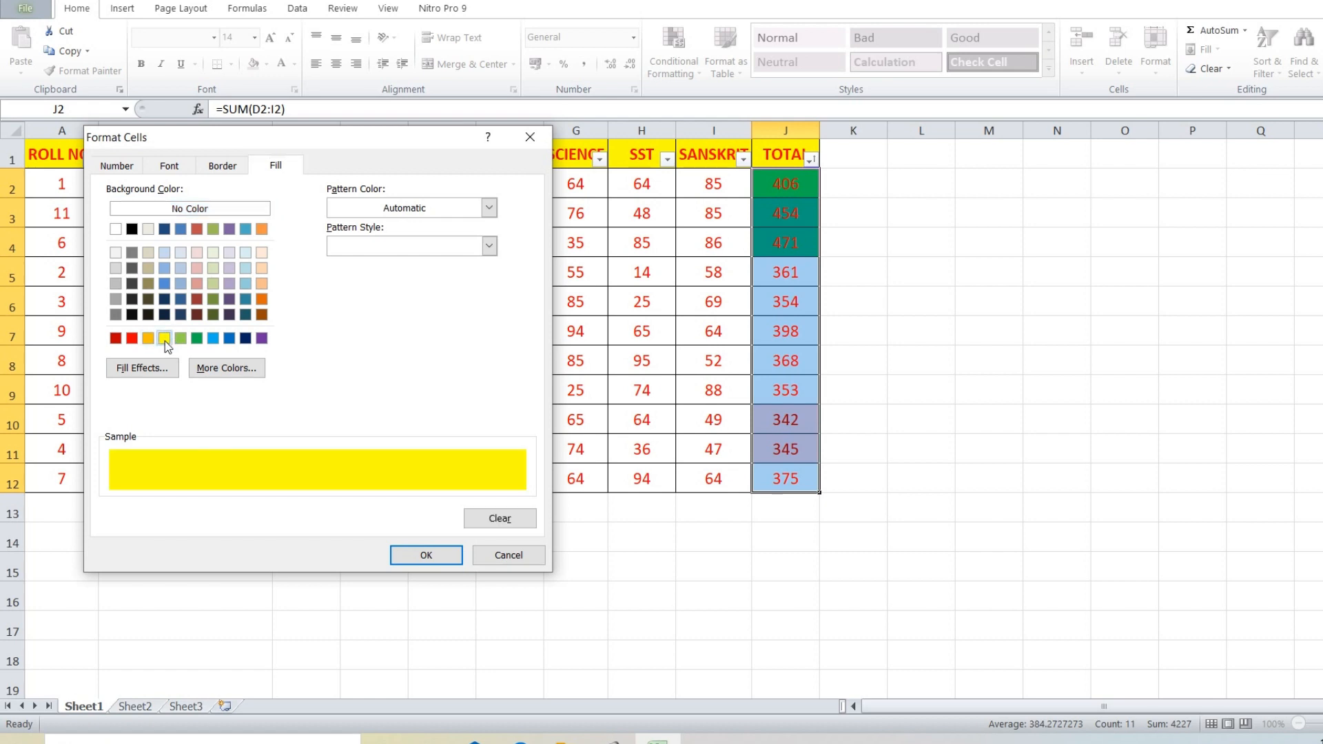
pyautogui.click(421, 555)
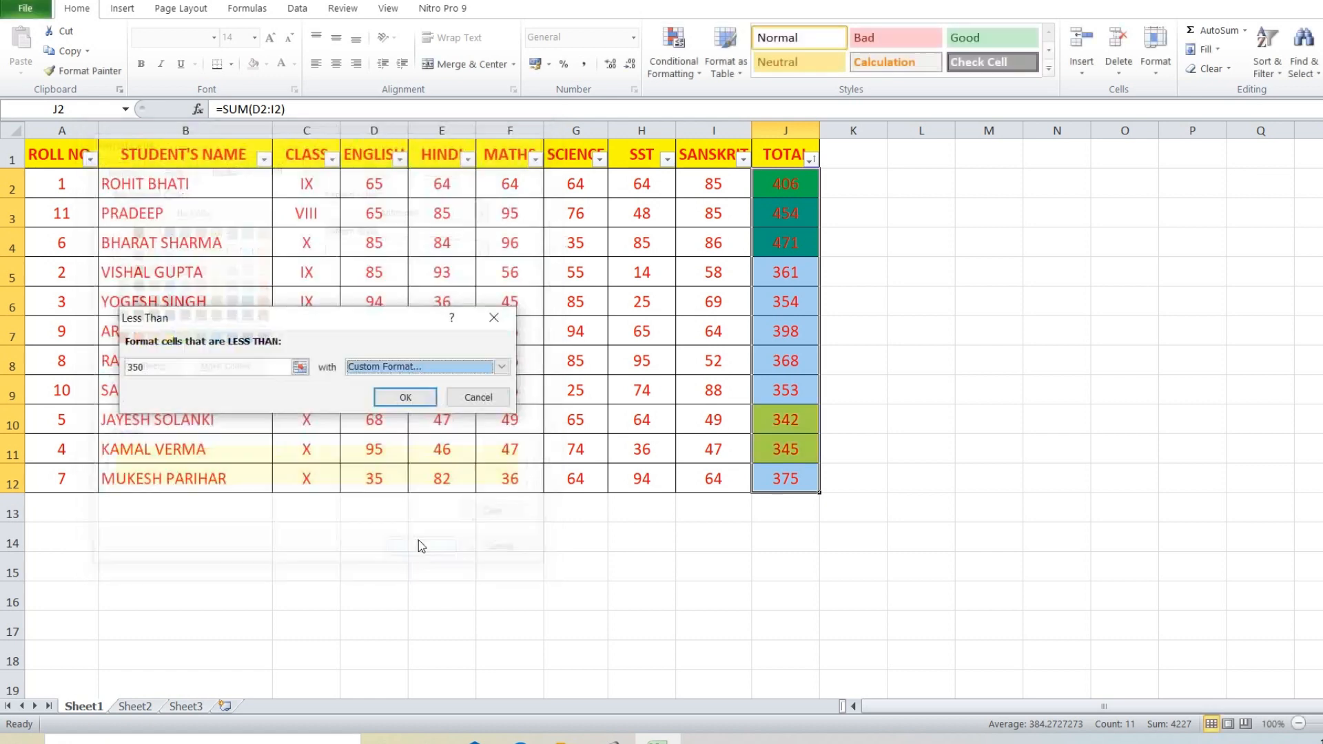
pyautogui.click(406, 398)
pyautogui.click(786, 303)
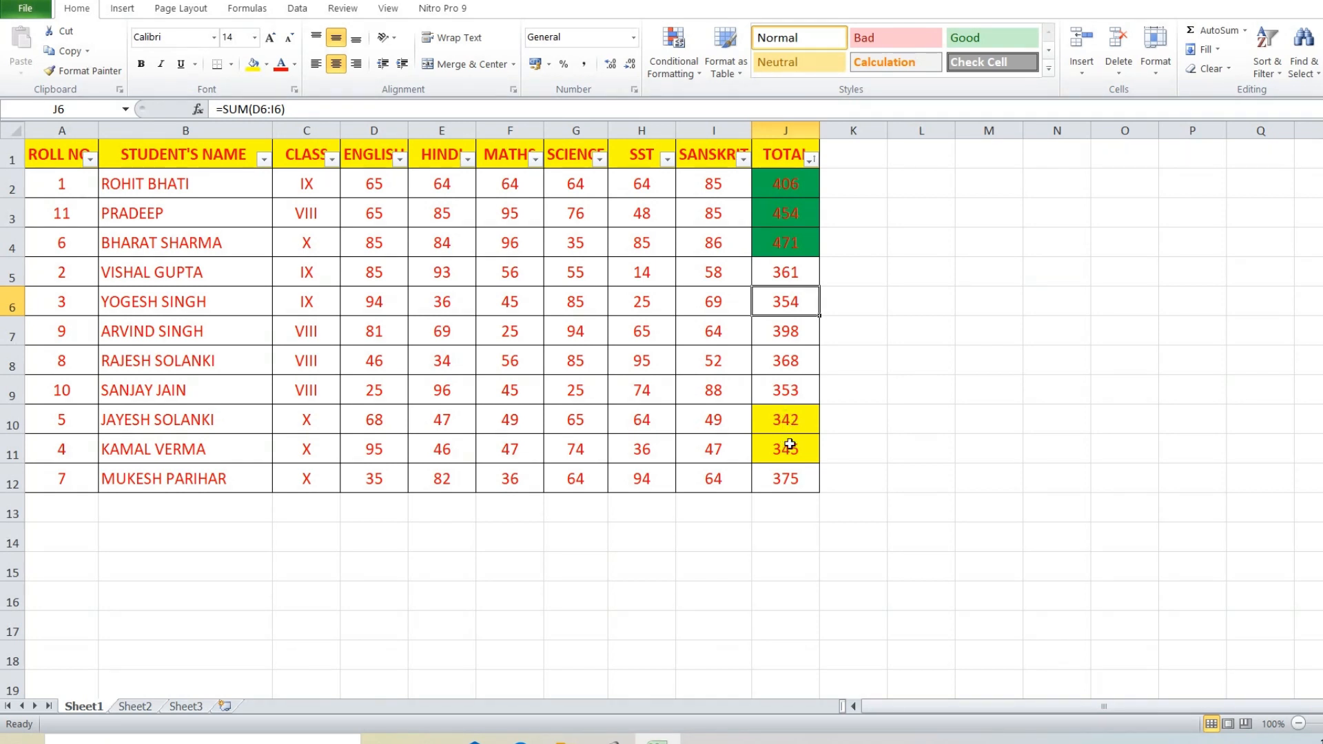
# Step: Sort the table by the yellow cell color using the TOTAL column's header filter
pyautogui.click(810, 159)
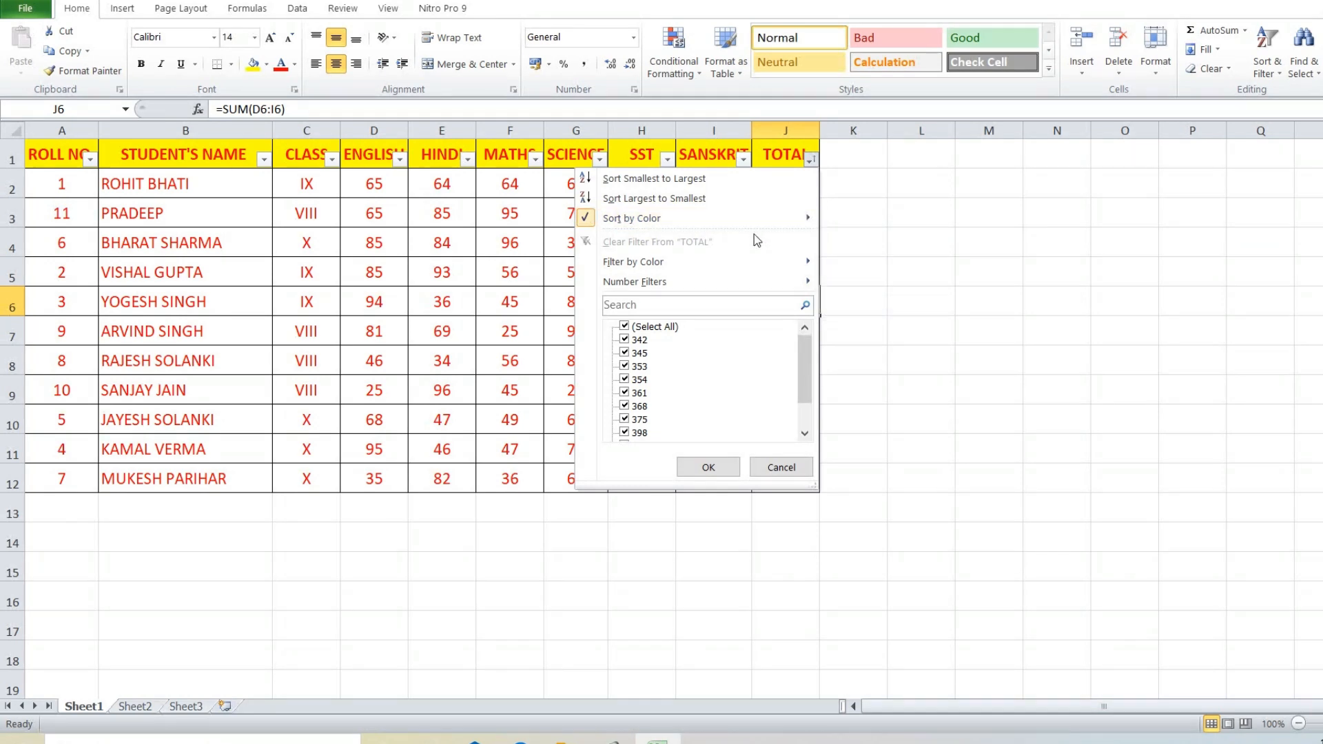
pyautogui.moveTo(790, 224)
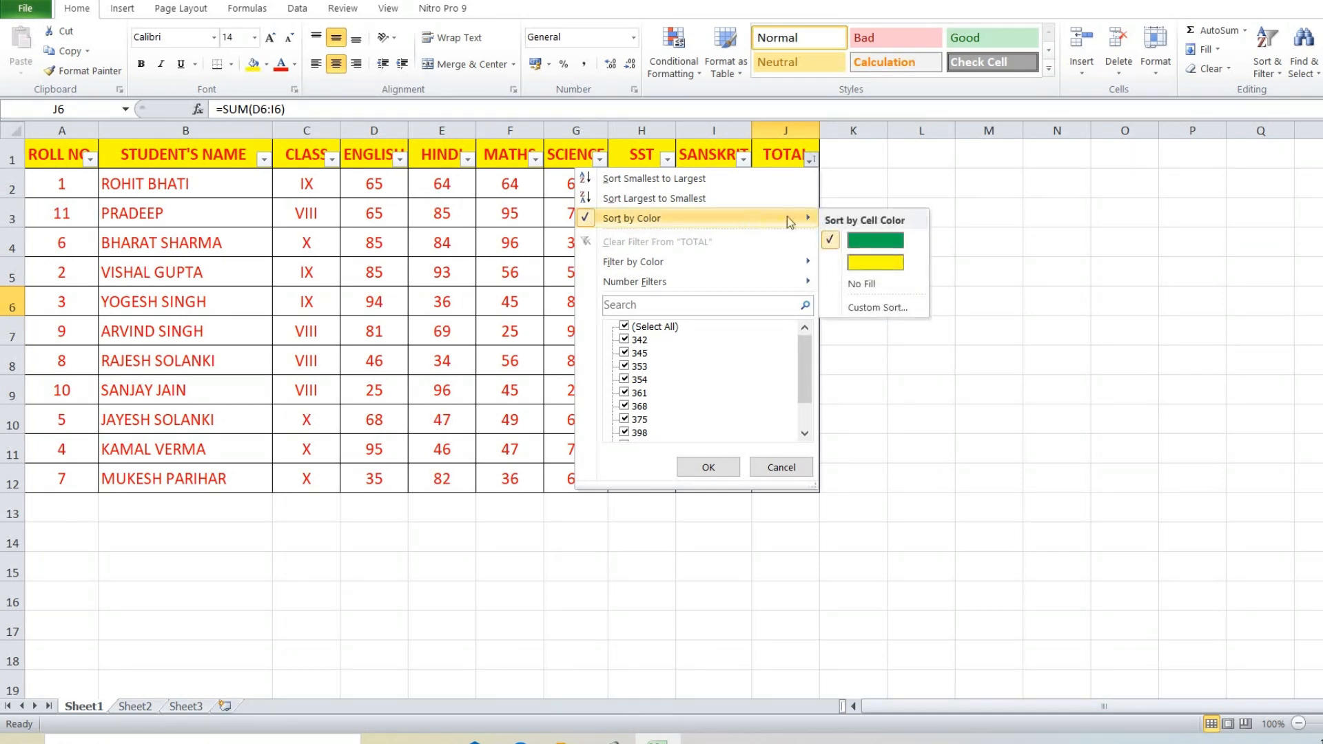
pyautogui.click(870, 266)
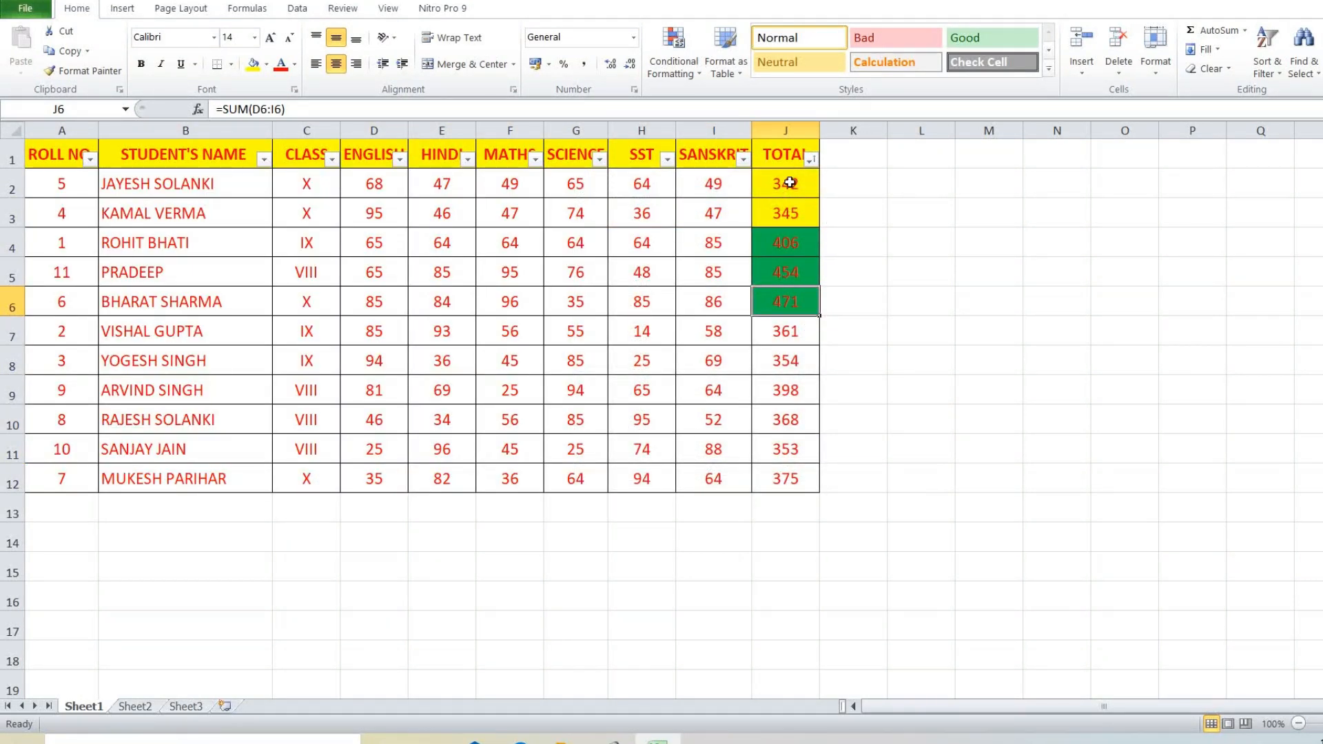
# Step: Look at the Sort by Color and Filter by Color choices for the TOTAL column and close them without applying any
pyautogui.click(811, 159)
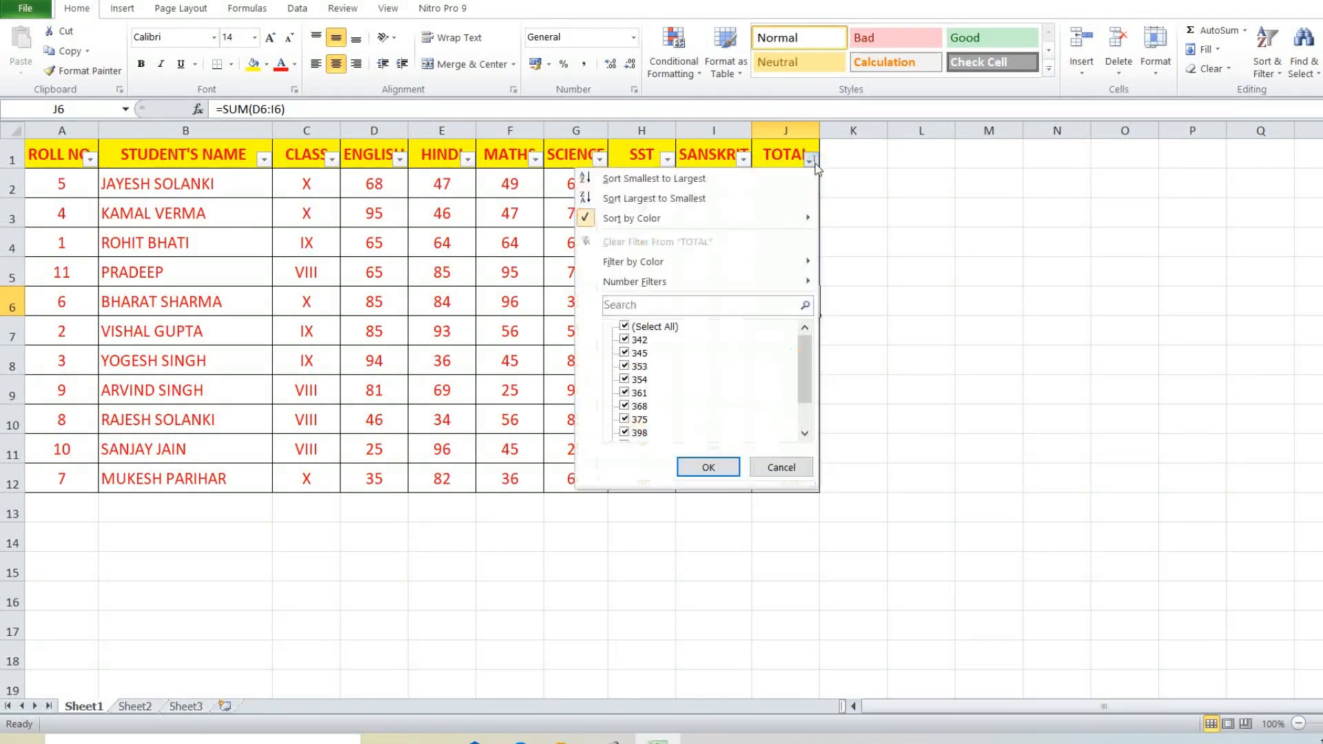
pyautogui.moveTo(731, 228)
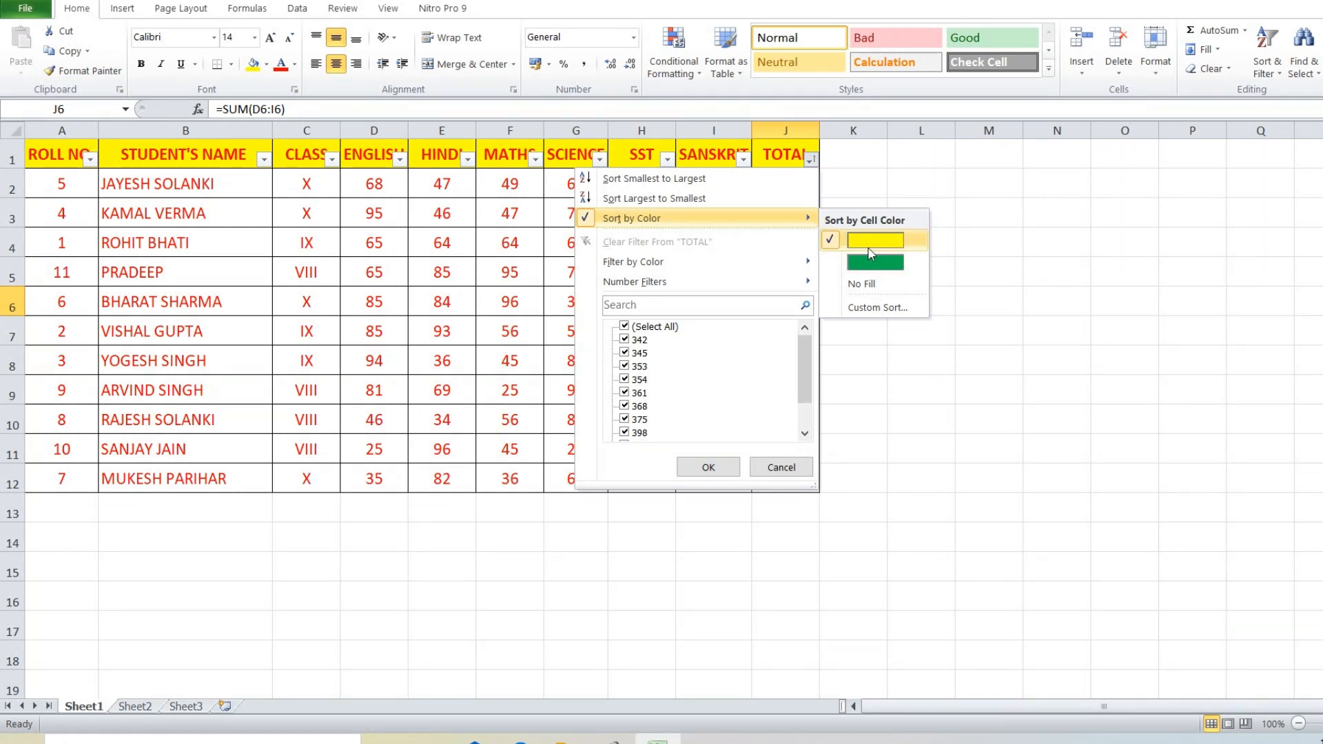
pyautogui.moveTo(633, 268)
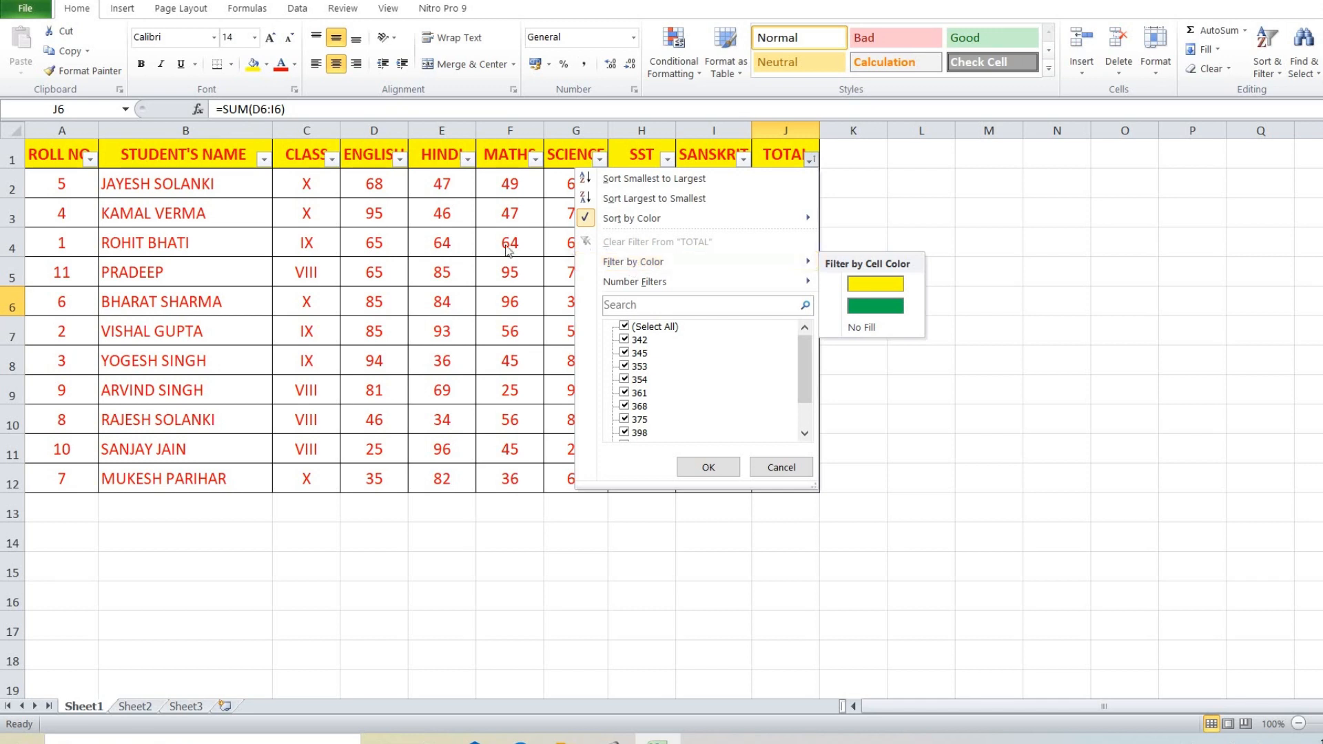
pyautogui.click(471, 250)
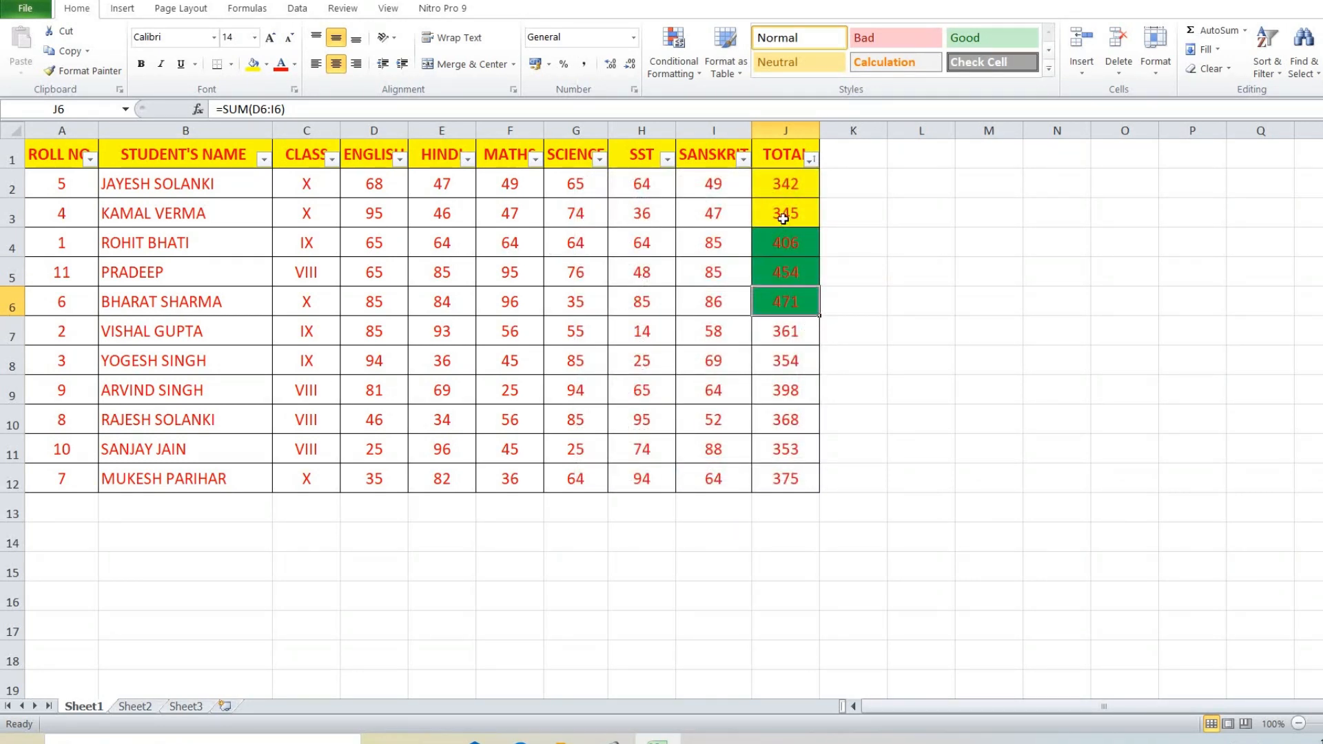
# Step: Filter the TOTAL column by cell color to show only the rows with a green fill
pyautogui.click(810, 159)
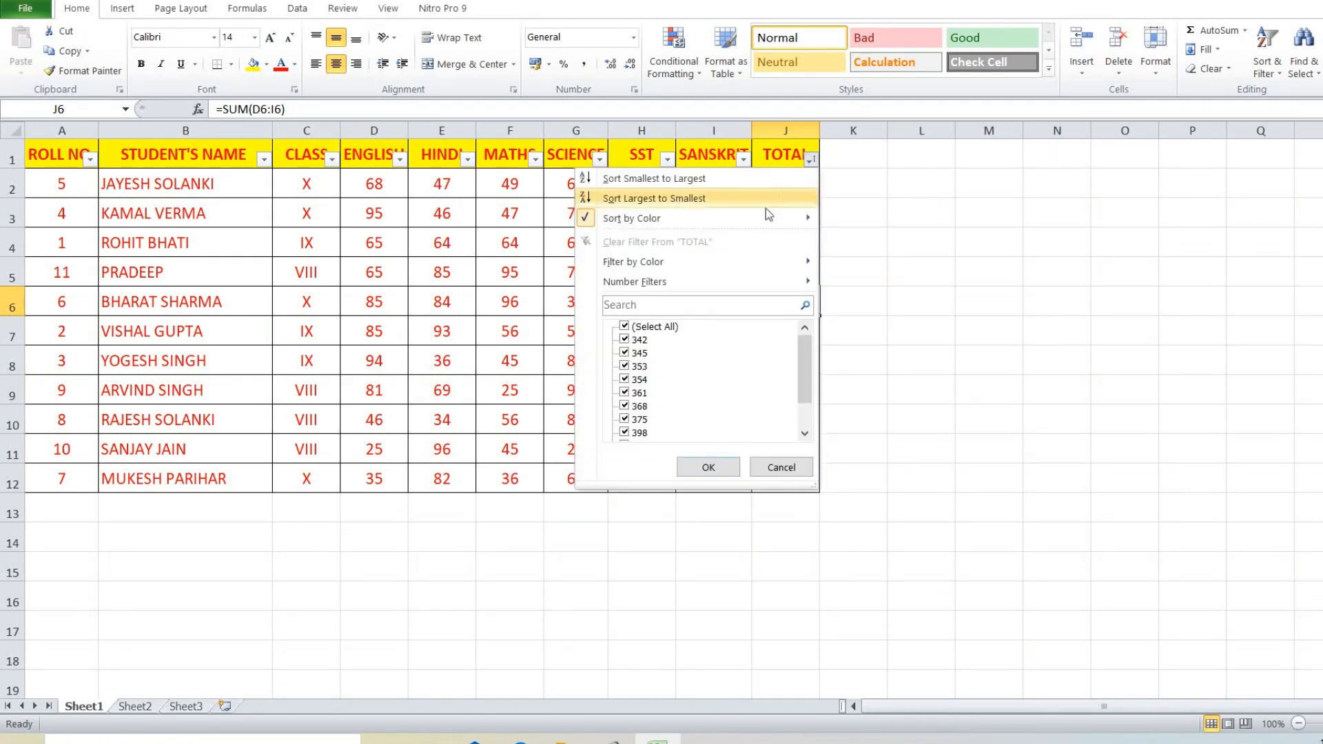
pyautogui.moveTo(646, 263)
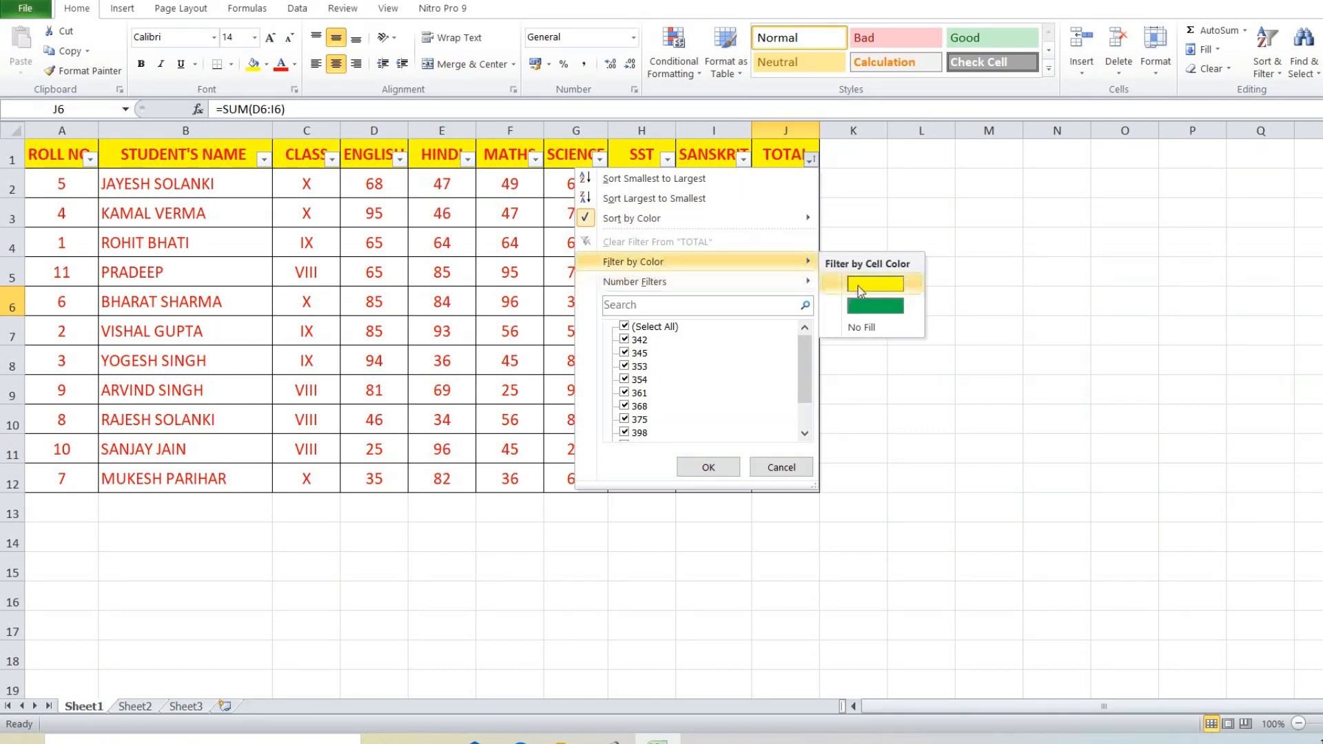
pyautogui.click(870, 312)
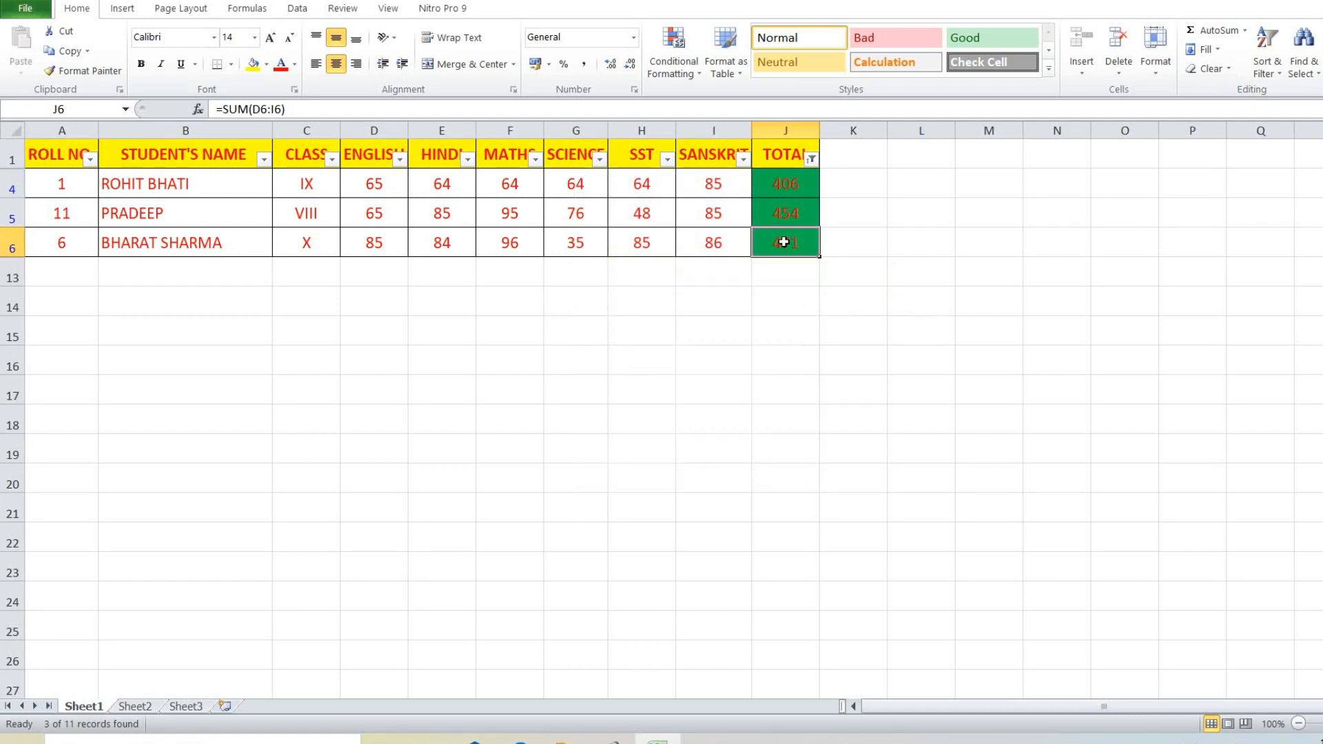
# Step: Clear the green cell-color filter from the TOTAL column so that all student rows show
pyautogui.click(811, 159)
pyautogui.moveTo(734, 272)
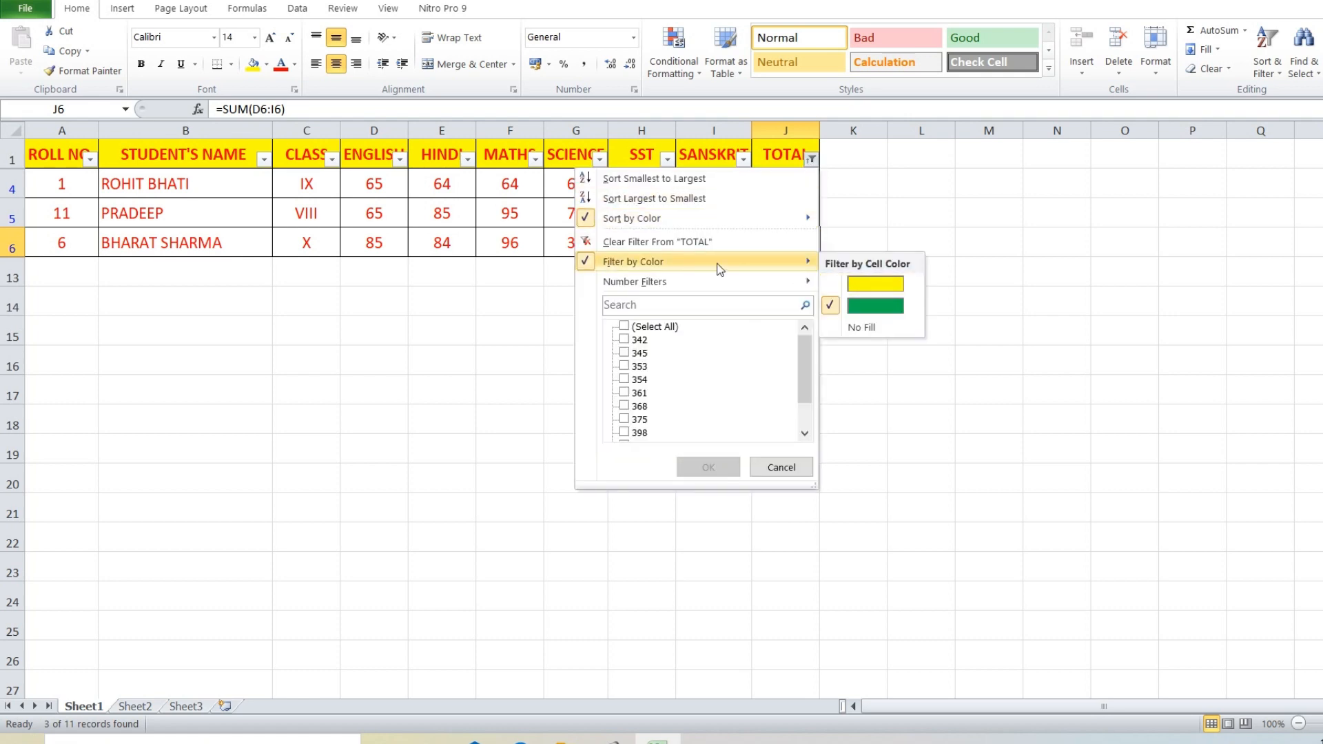
pyautogui.click(658, 242)
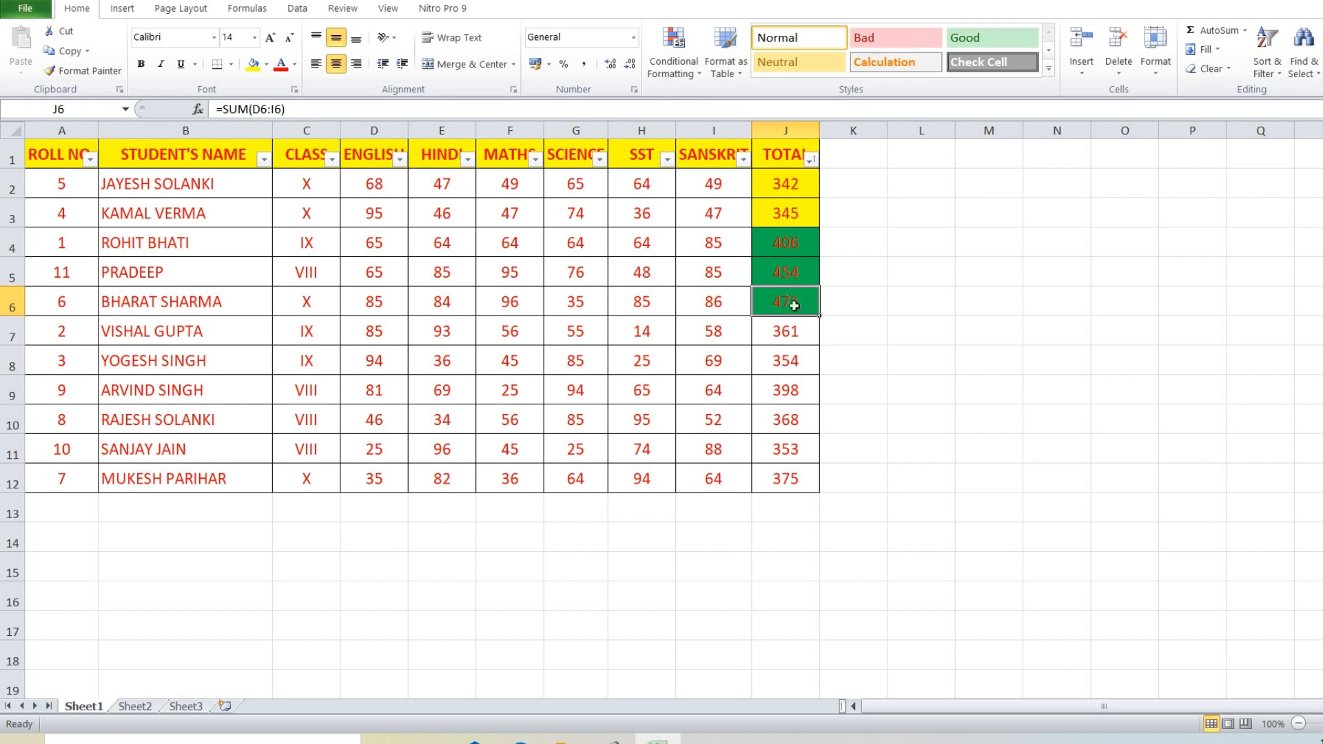
# Step: Filter the TOTAL column with a number filter for values greater than 350
pyautogui.click(810, 159)
pyautogui.moveTo(630, 286)
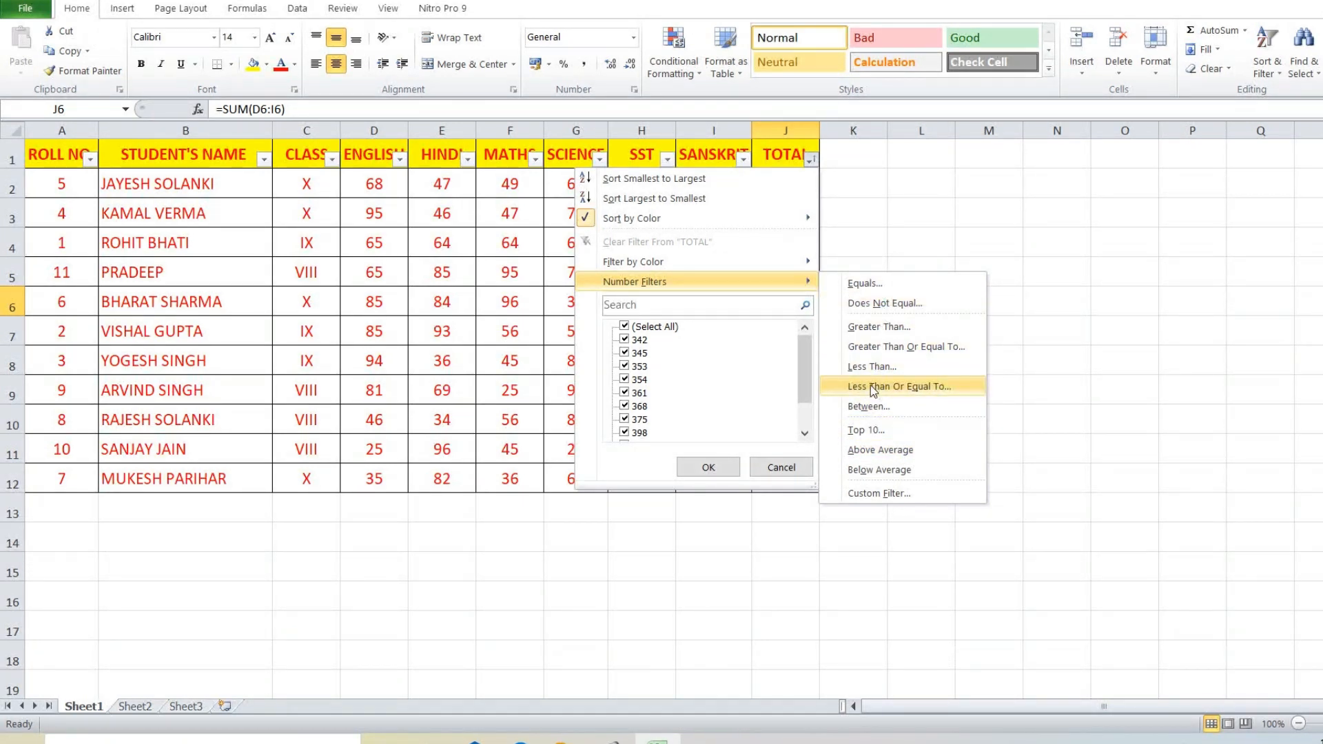
pyautogui.click(867, 327)
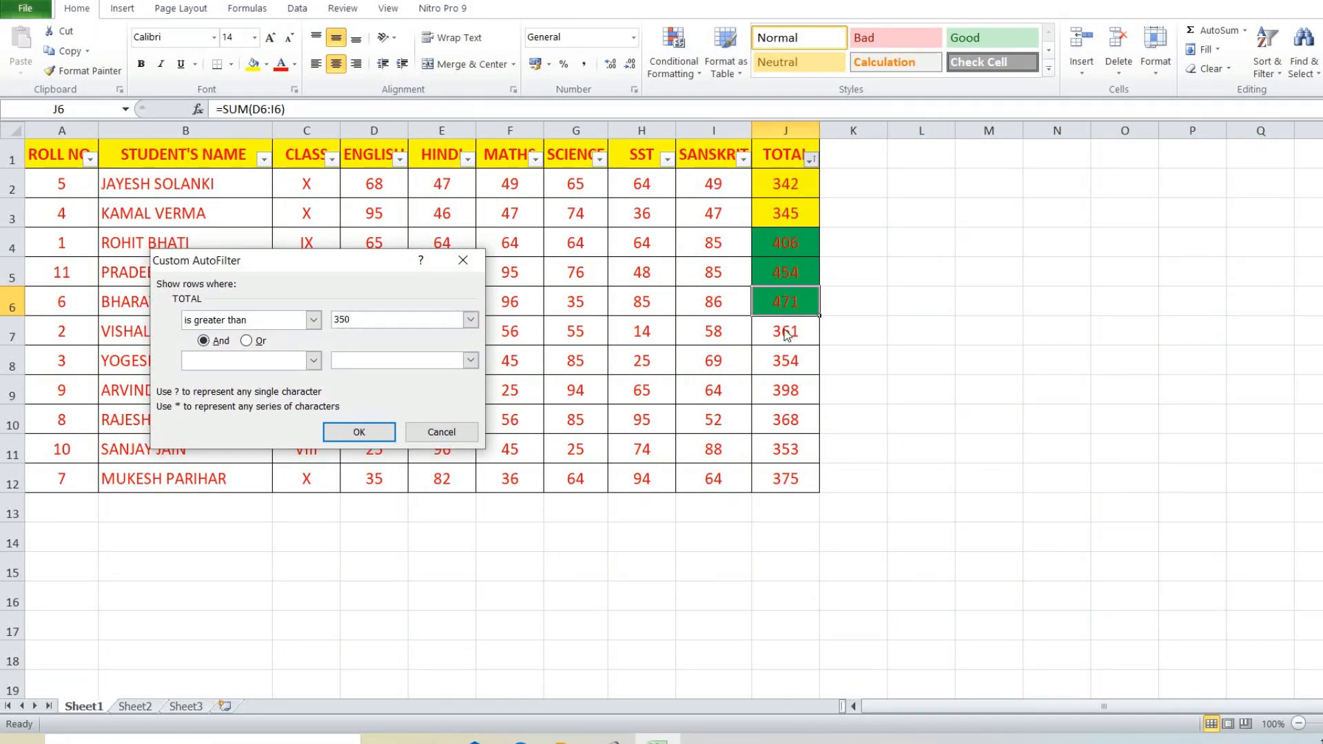
pyautogui.click(359, 432)
pyautogui.moveTo(786, 181); pyautogui.dragTo(792, 419)
pyautogui.click(784, 391)
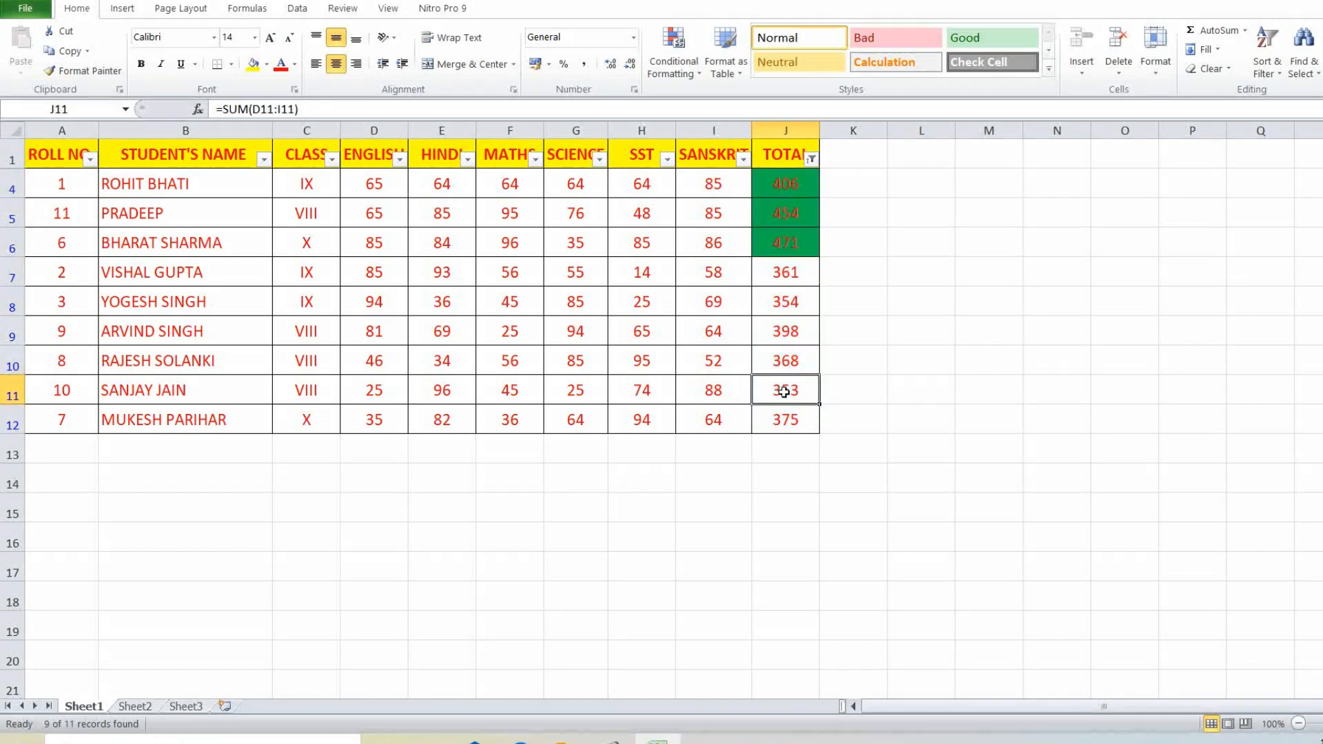
# Step: Clear the greater-than number filter from the TOTAL column
pyautogui.click(811, 159)
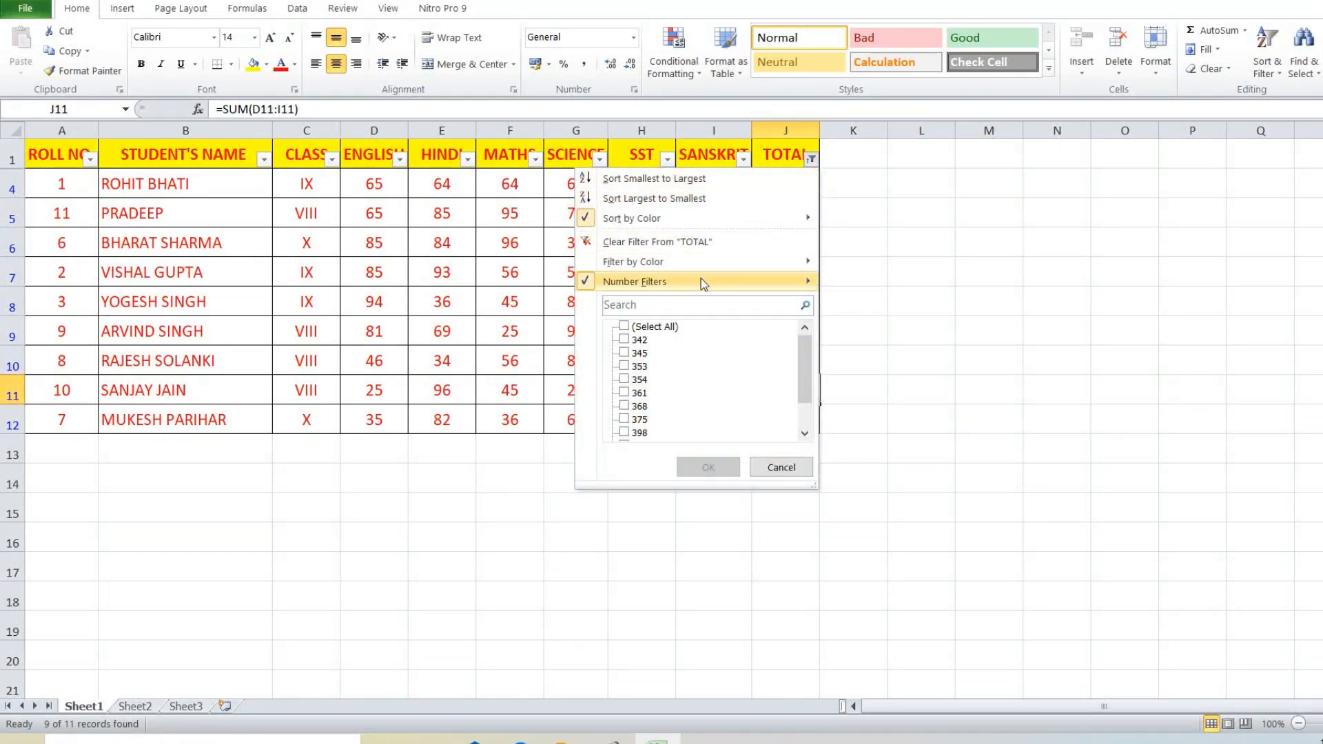
pyautogui.moveTo(670, 286)
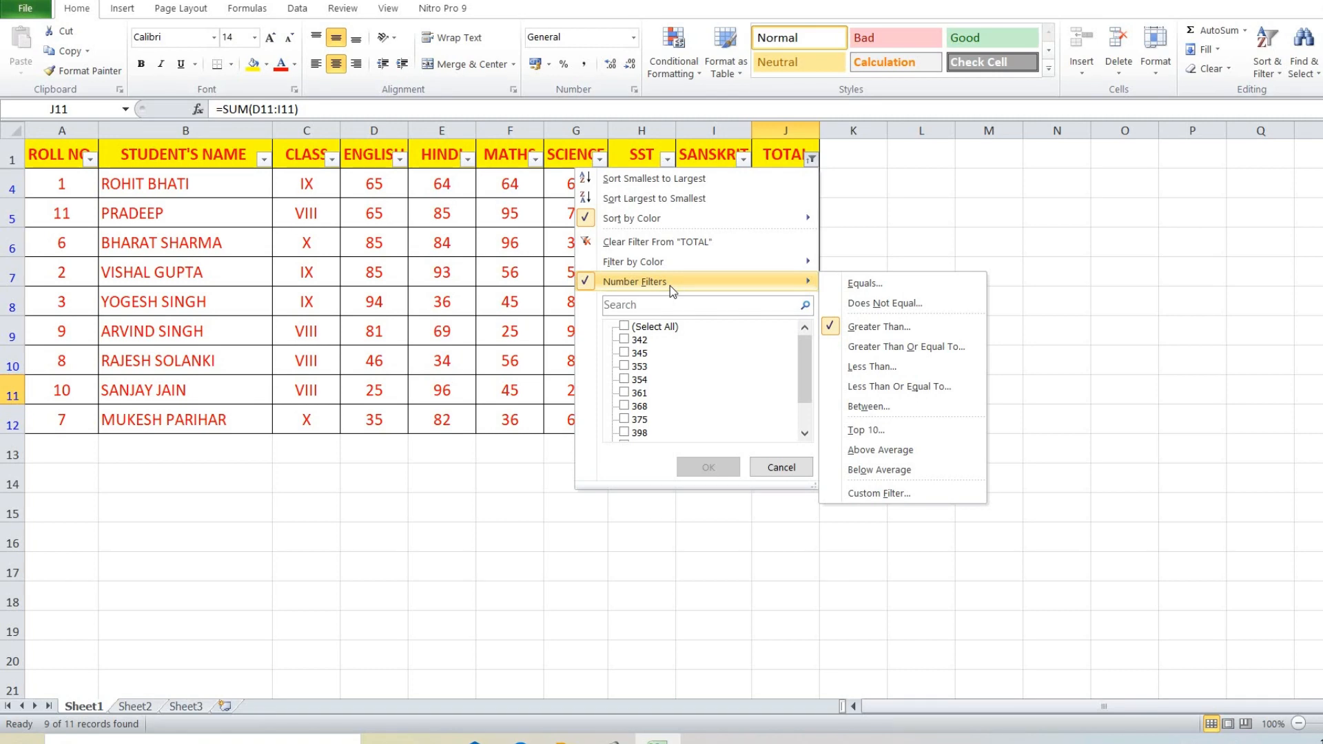
pyautogui.click(619, 242)
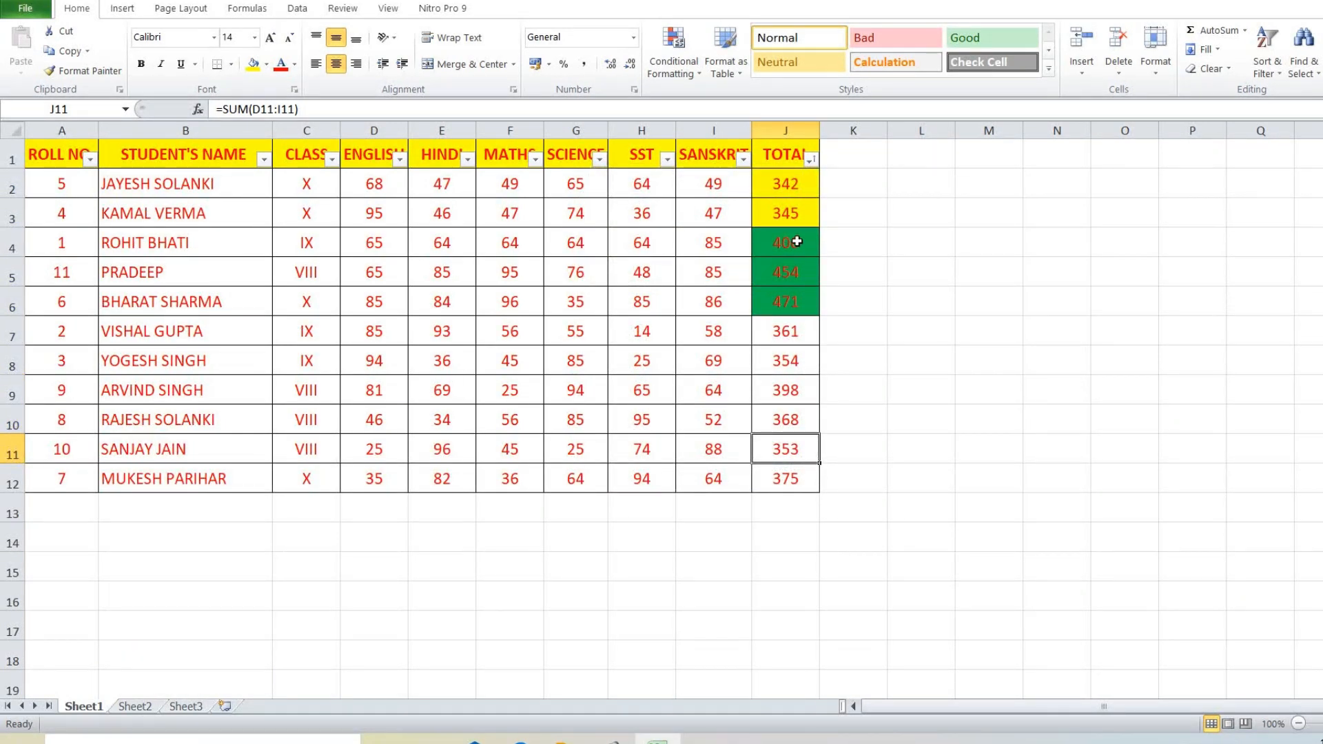
# Step: Filter the CLASS column to show only the class X students
pyautogui.click(331, 159)
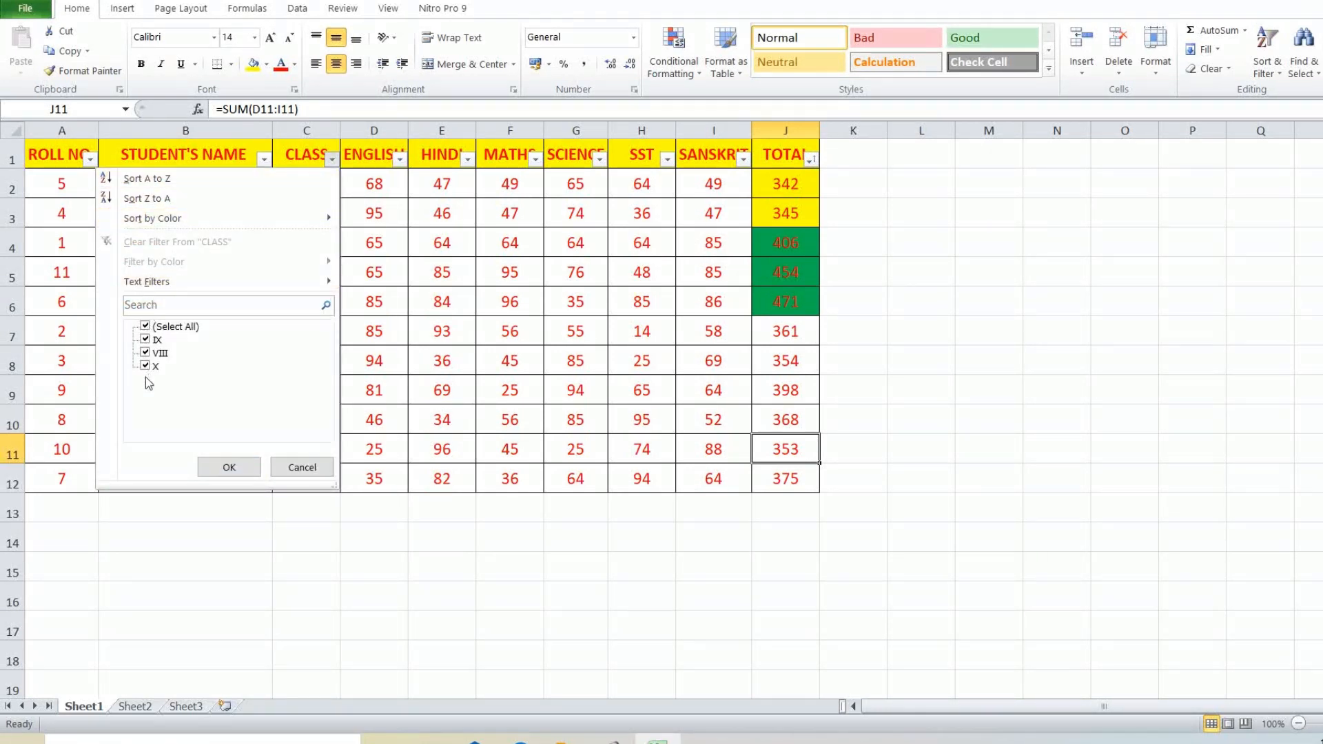
pyautogui.click(145, 327)
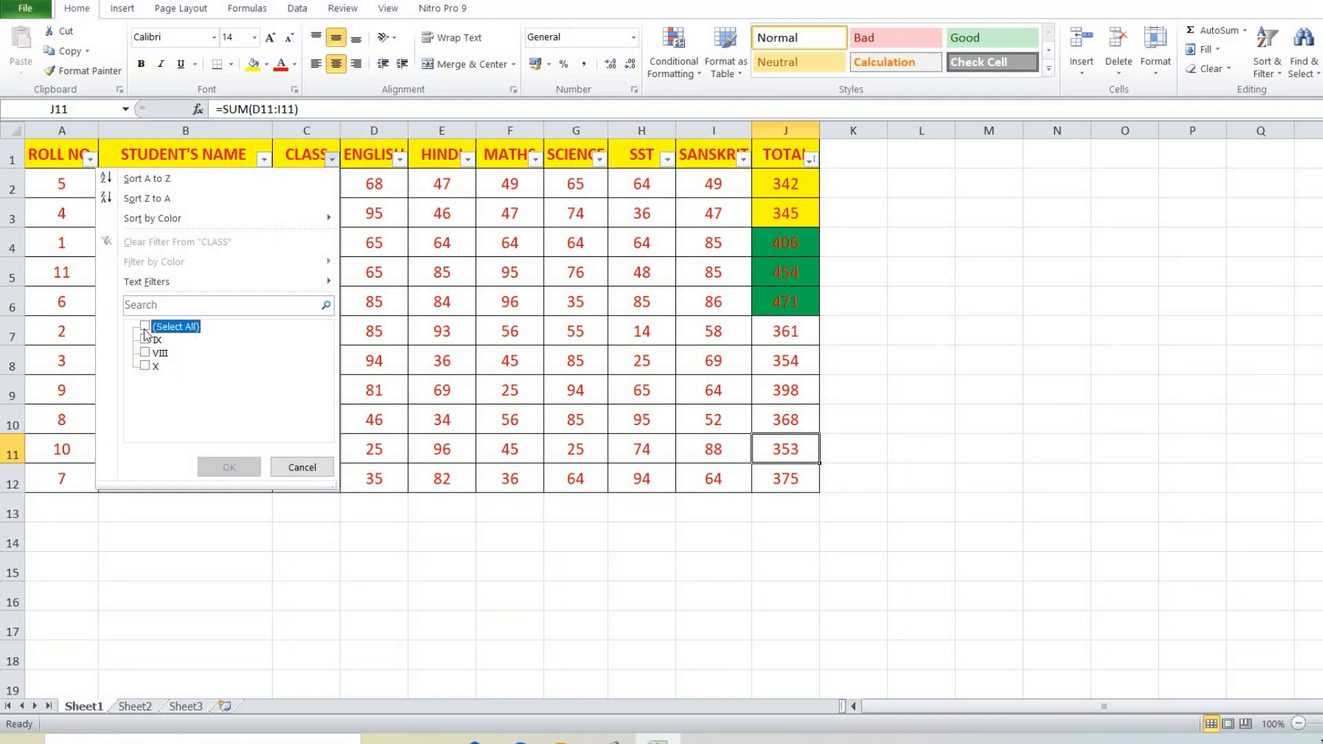
pyautogui.click(145, 366)
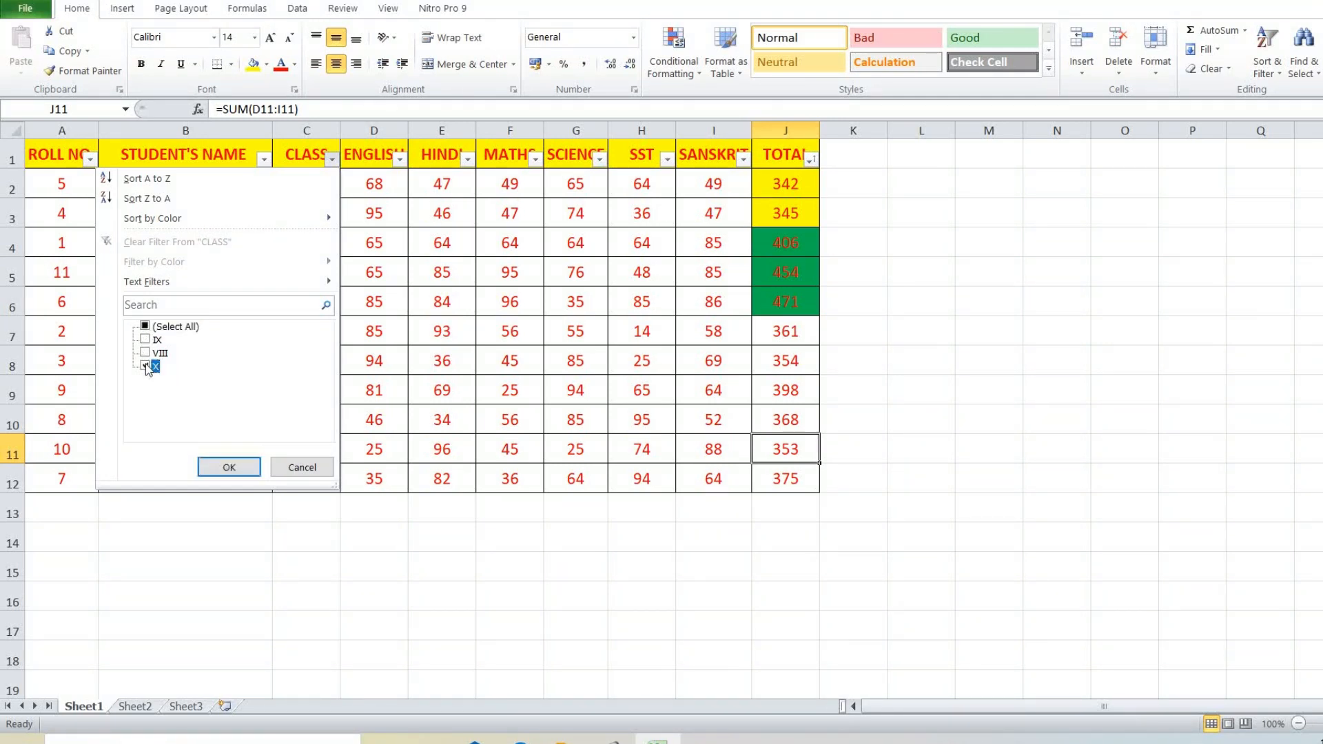
pyautogui.click(230, 467)
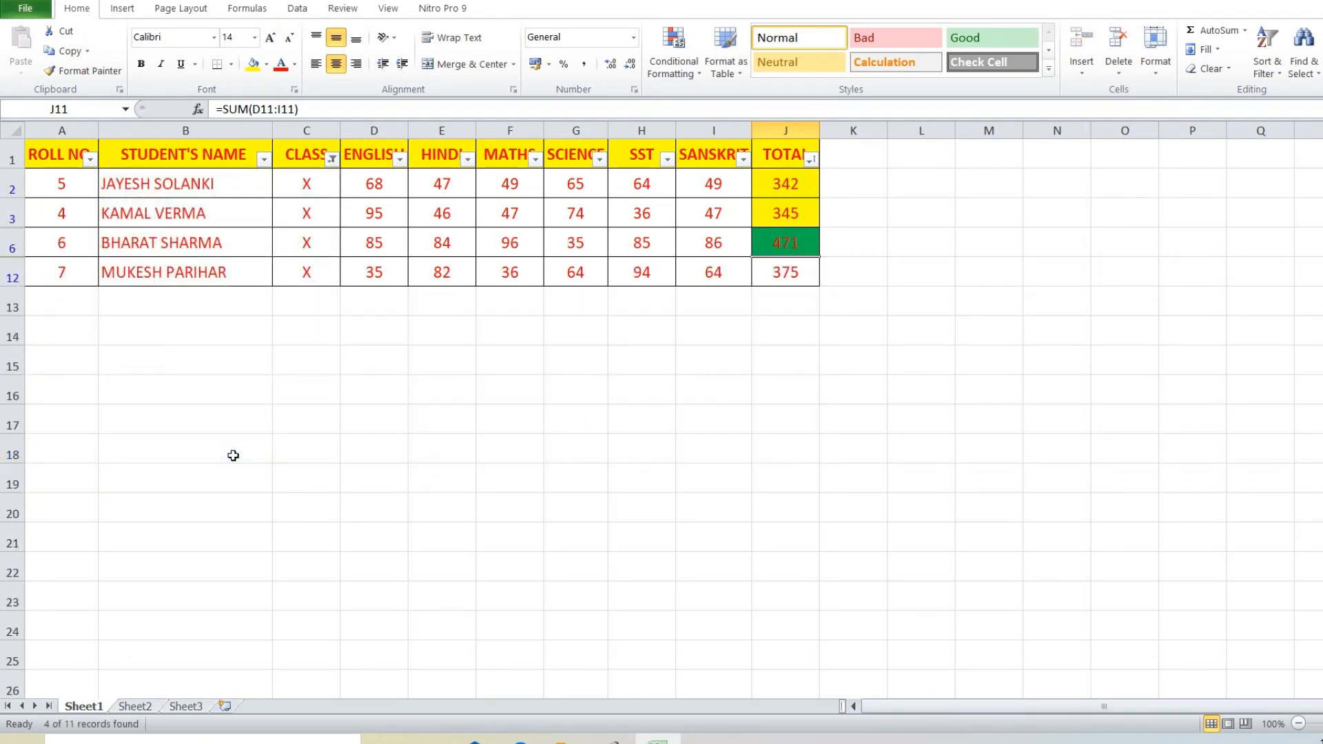
# Step: Include all classes again in the CLASS column's header filter
pyautogui.click(332, 160)
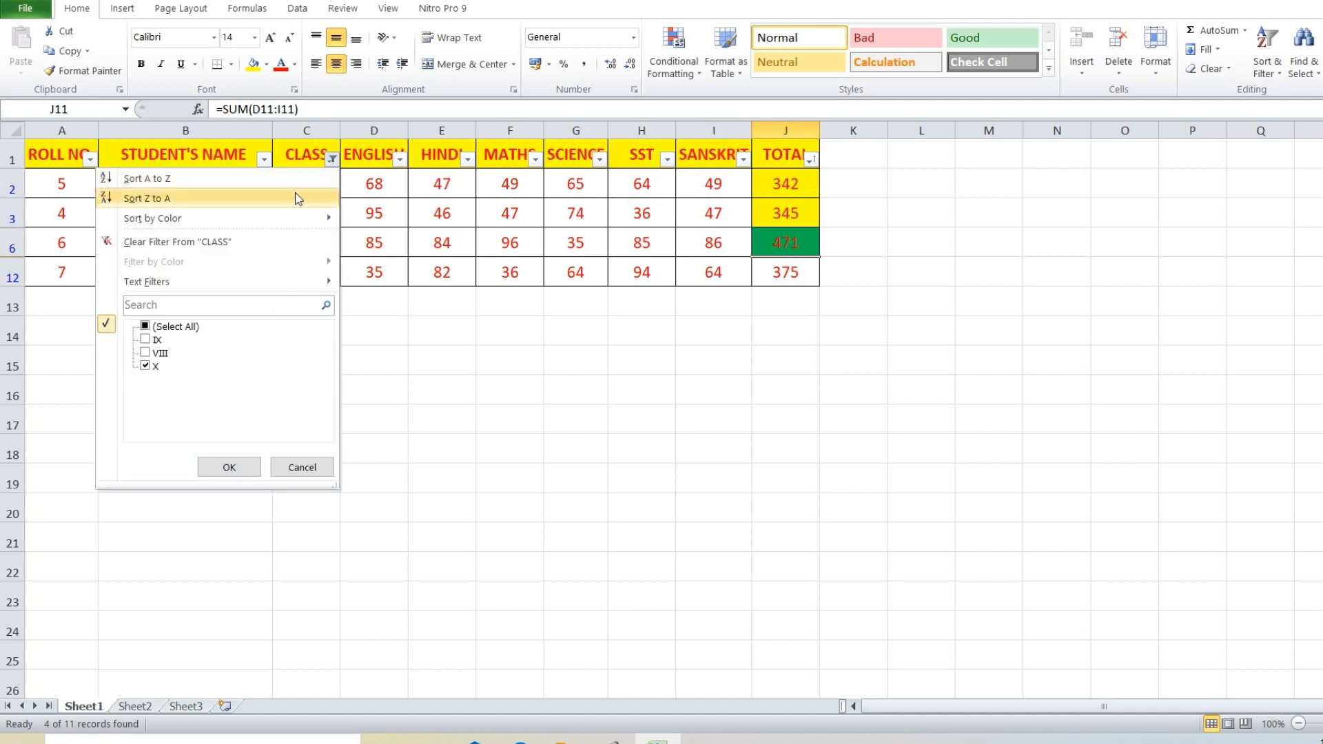
pyautogui.click(145, 328)
pyautogui.click(234, 466)
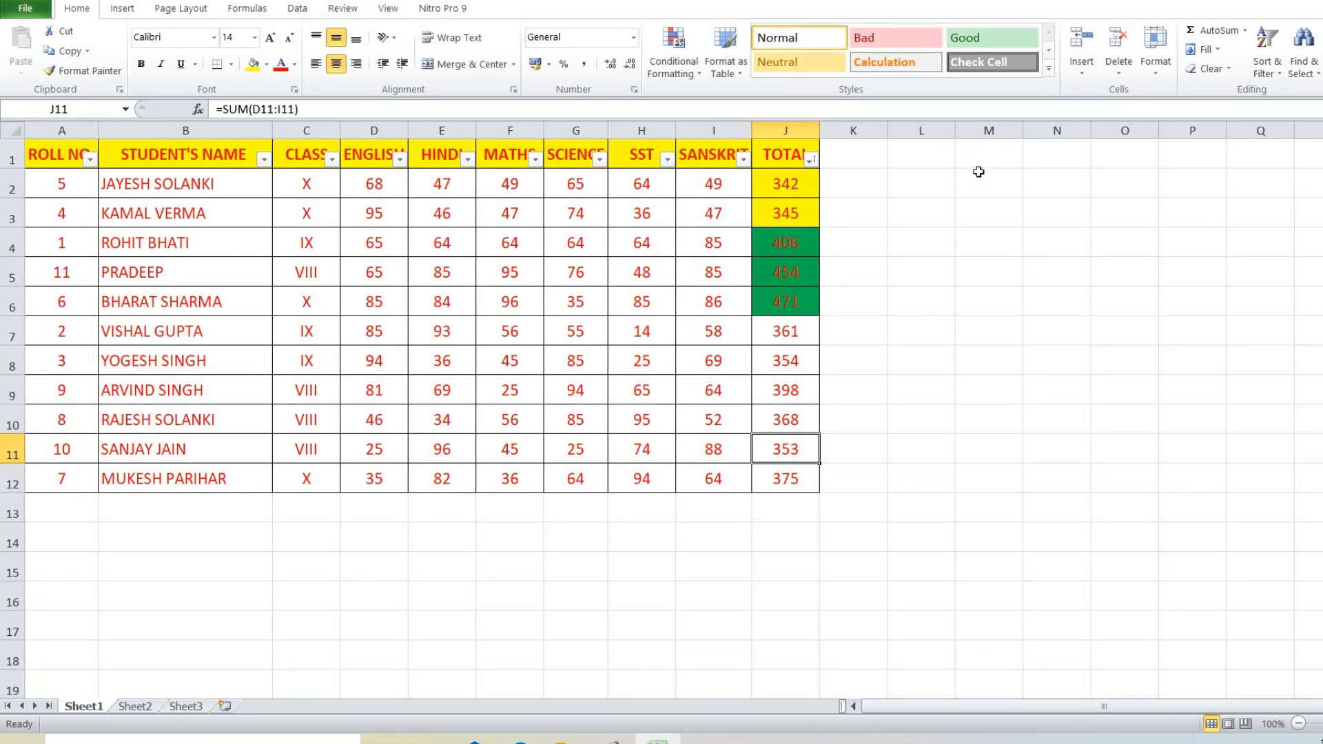
# Step: Turn off filtering for the marks table to remove the filter arrows from its header row
pyautogui.click(713, 242)
pyautogui.click(1266, 55)
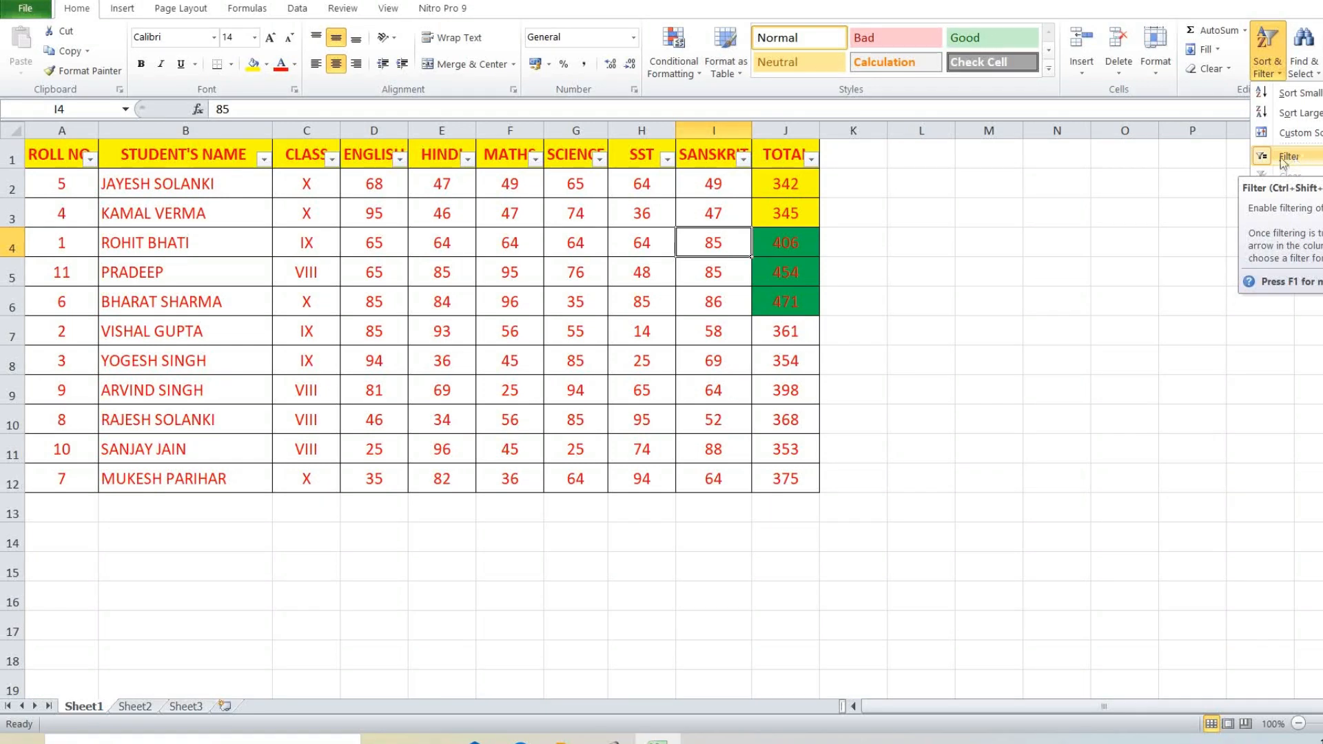
pyautogui.click(361, 273)
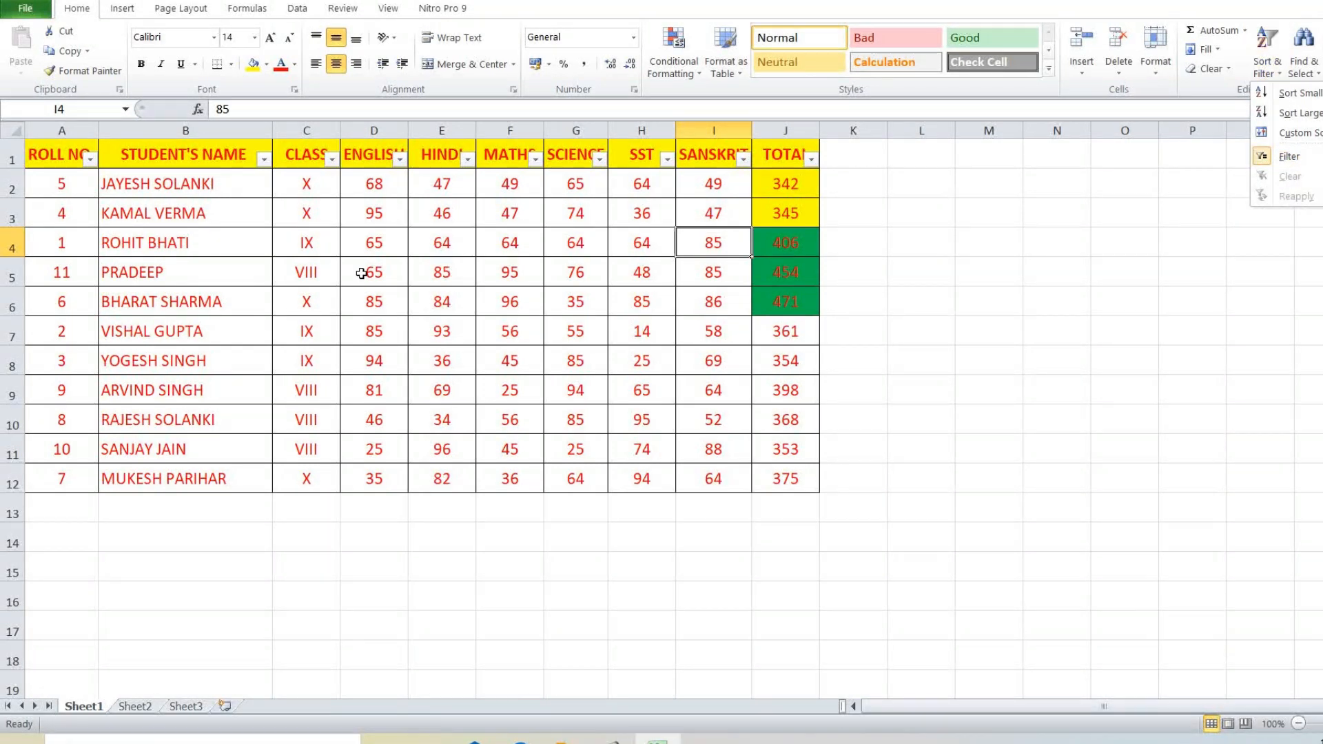
pyautogui.click(306, 151)
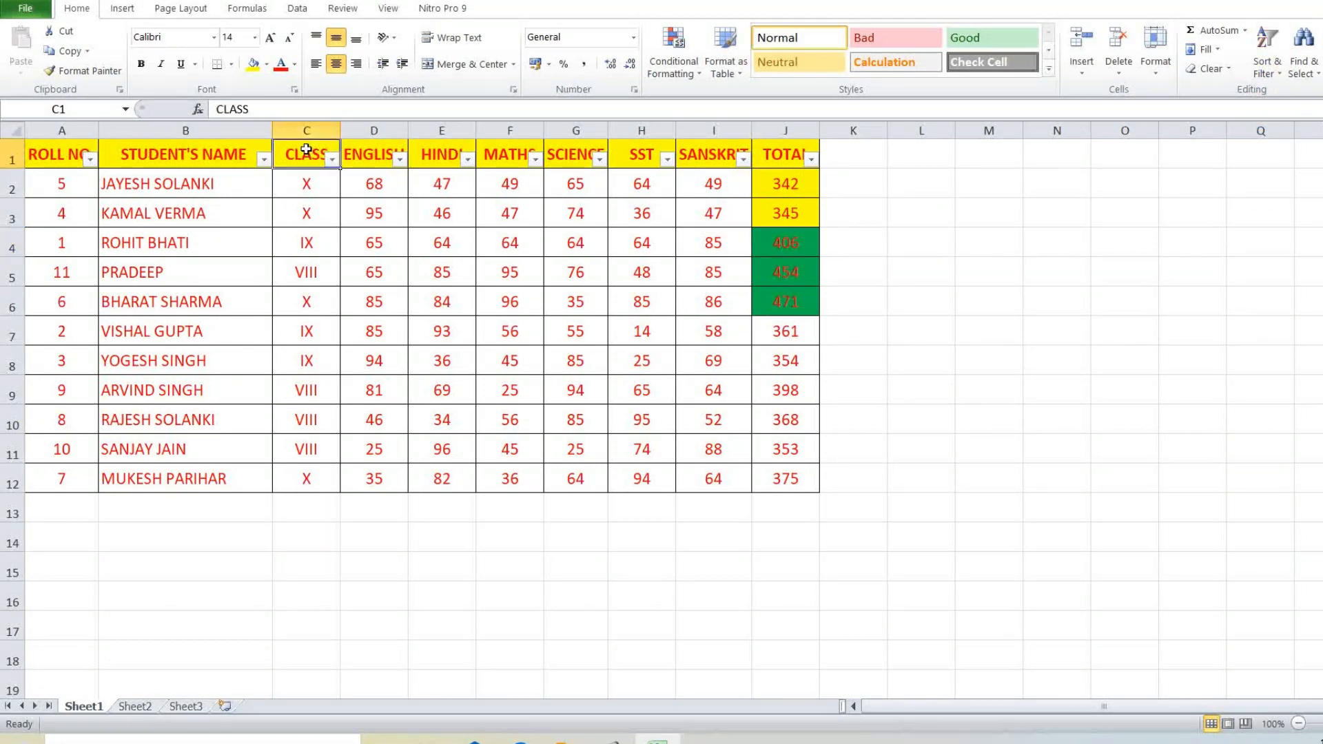
pyautogui.click(1268, 65)
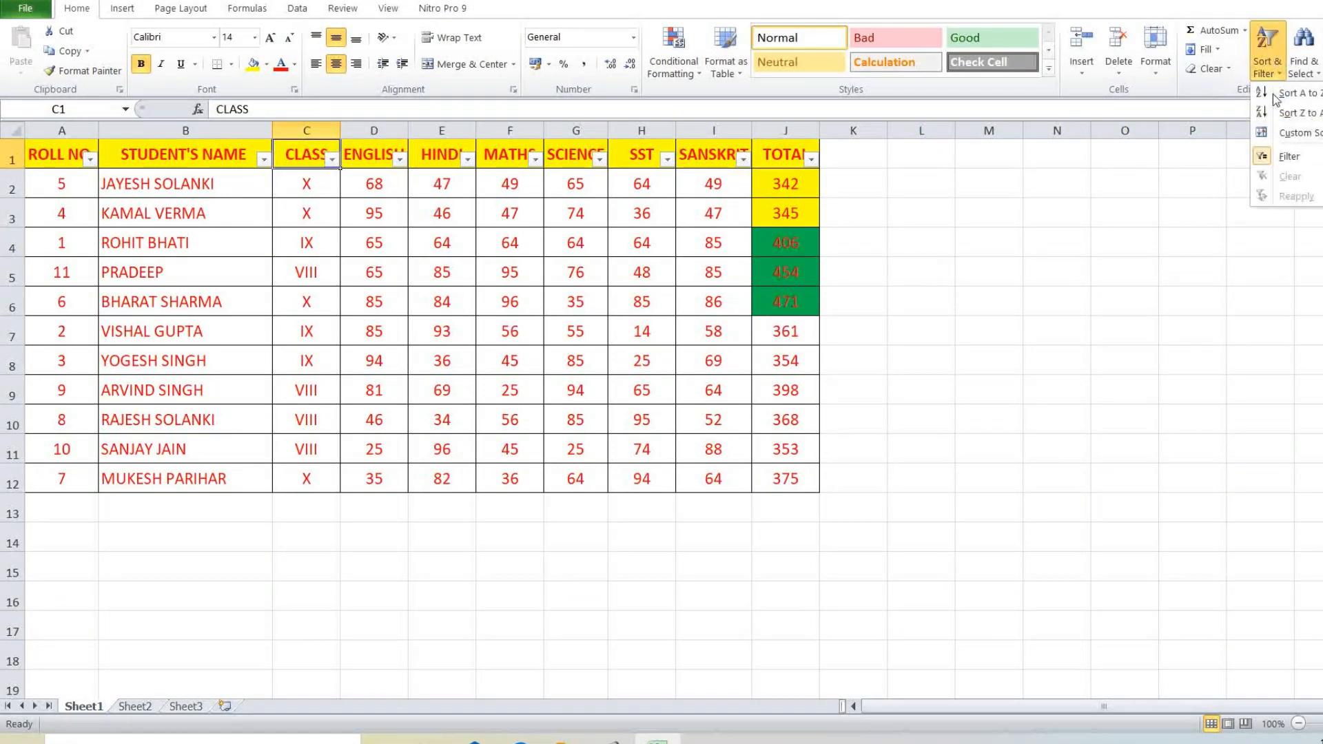
pyautogui.click(1287, 160)
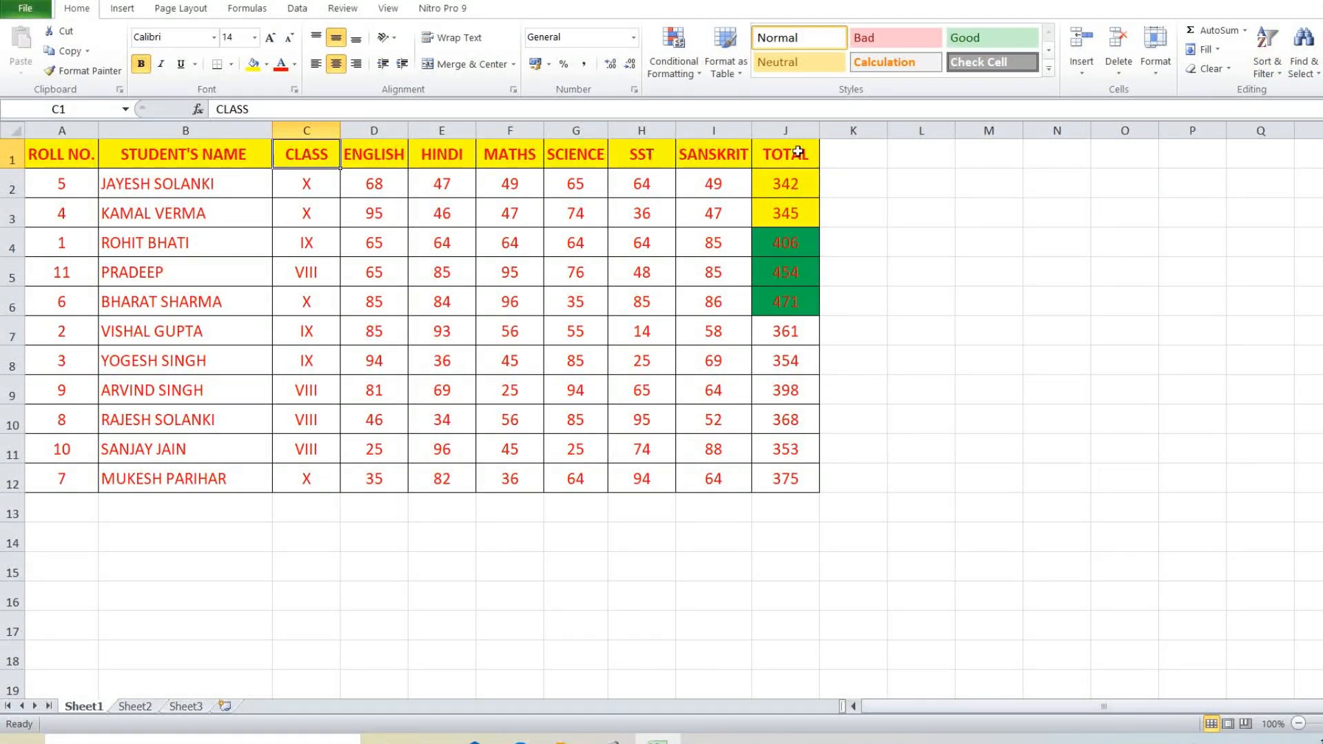
# Step: Search the sheet for a student by first name with Find, look for the next match and close the search
pyautogui.click(1301, 66)
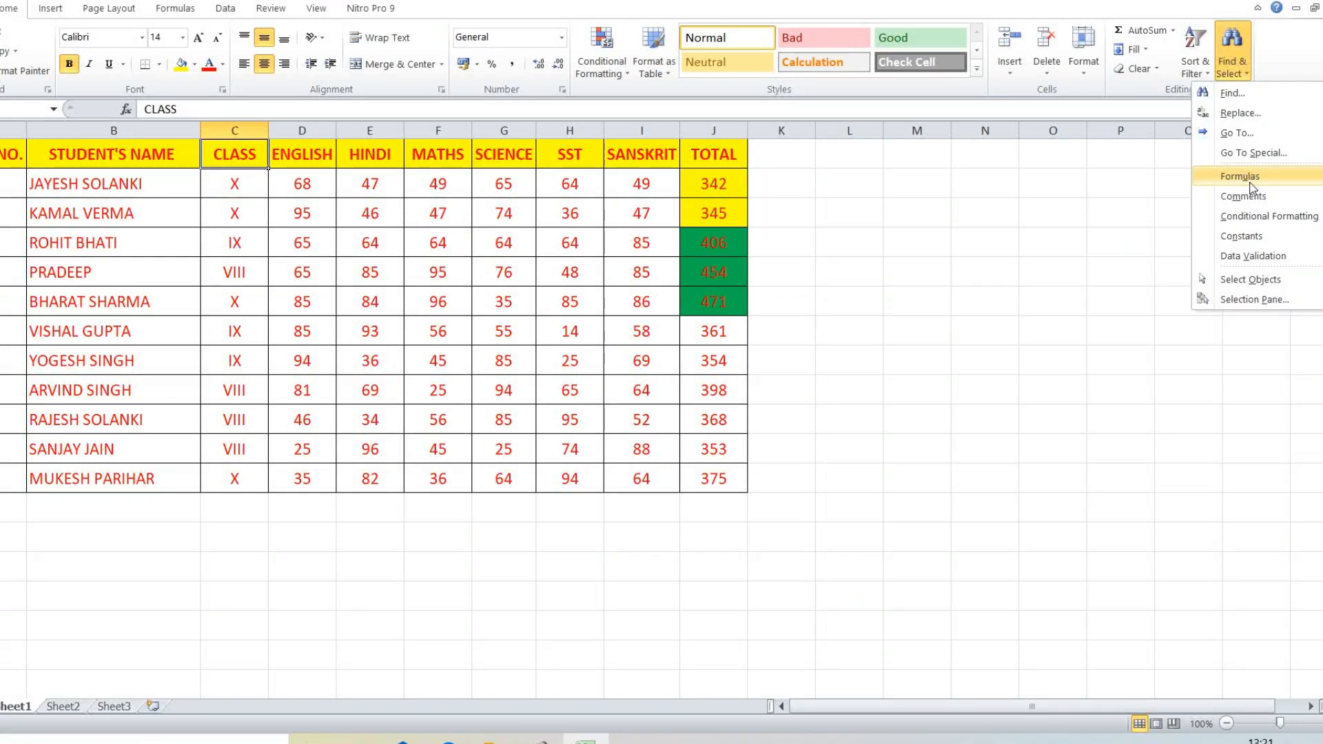
pyautogui.click(1225, 97)
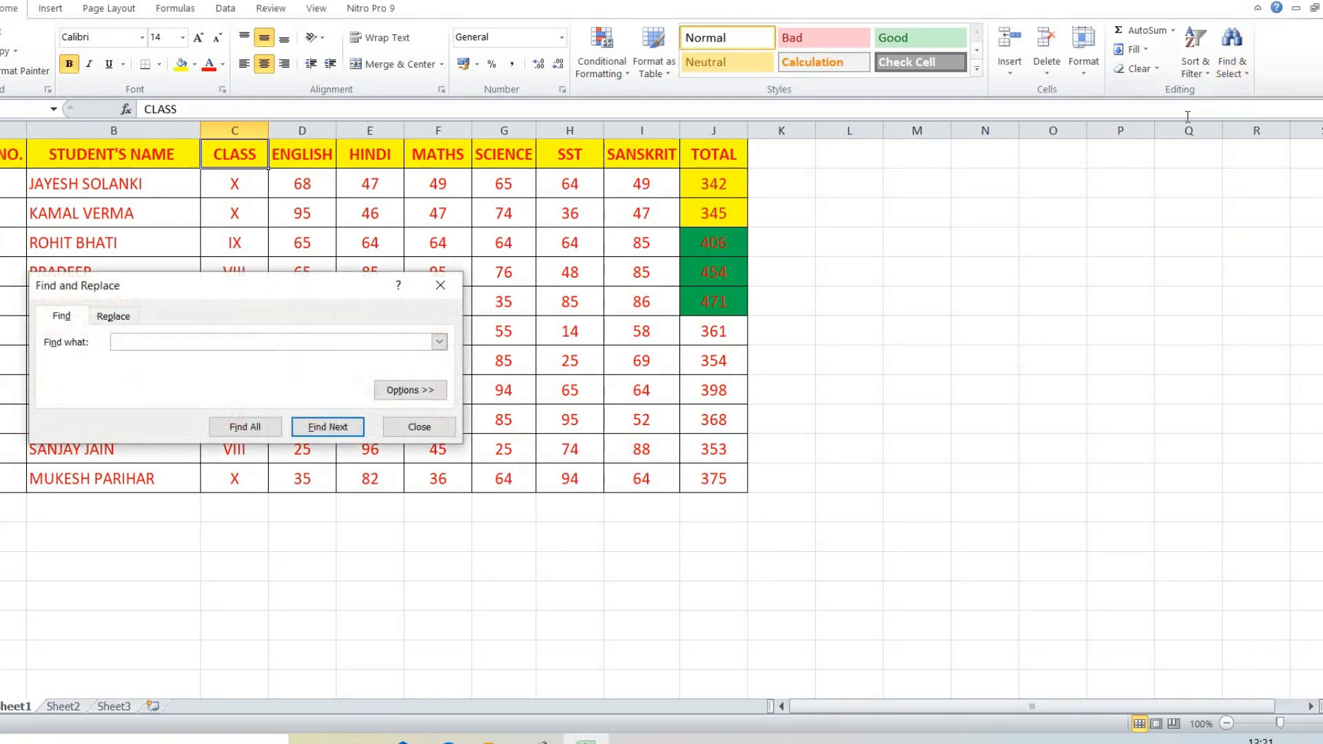
pyautogui.moveTo(245, 292); pyautogui.dragTo(615, 353)
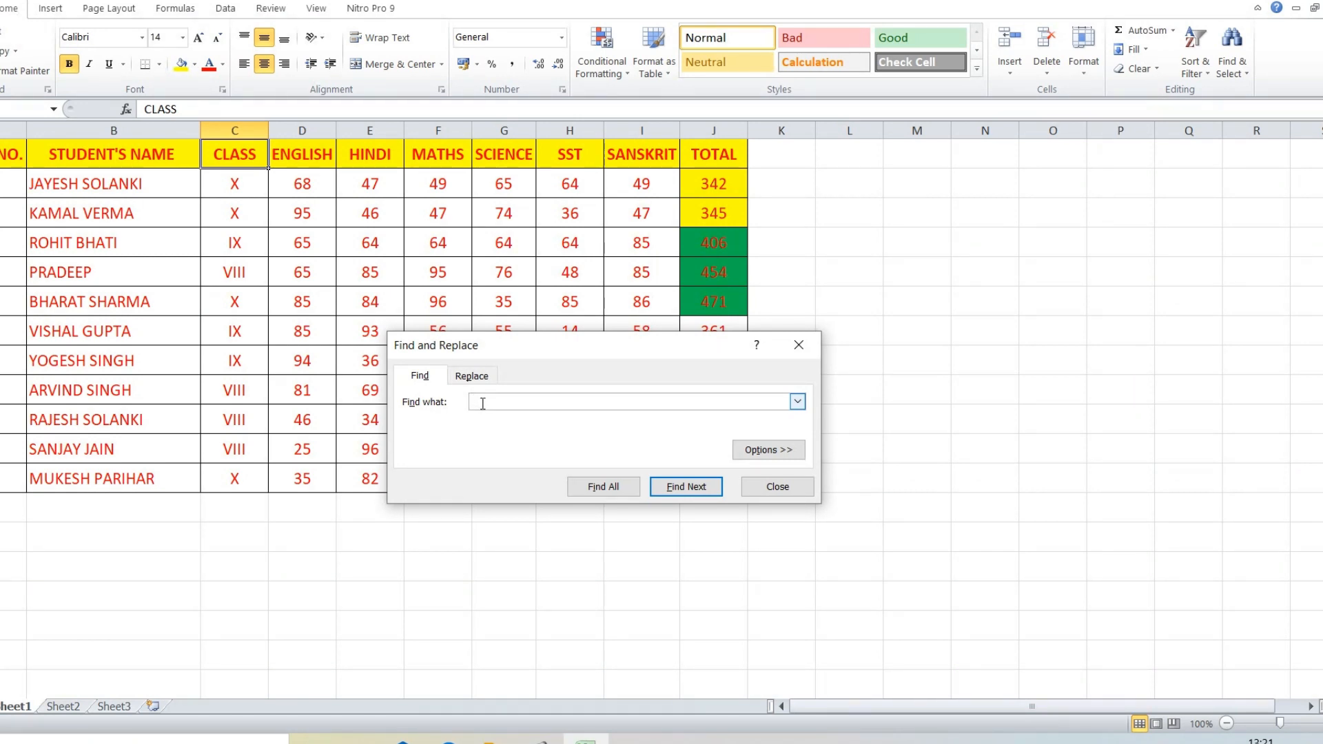
pyautogui.write('KAMAL')
pyautogui.click(679, 489)
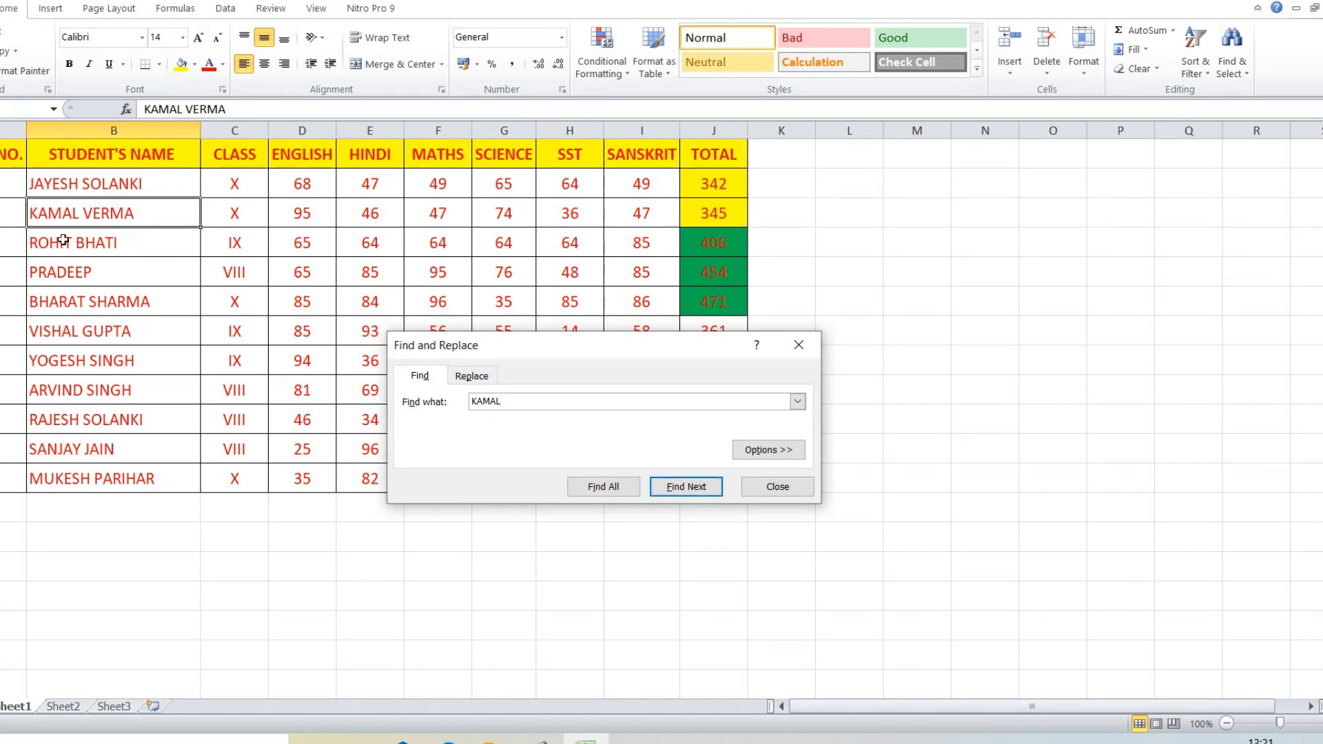
pyautogui.click(696, 487)
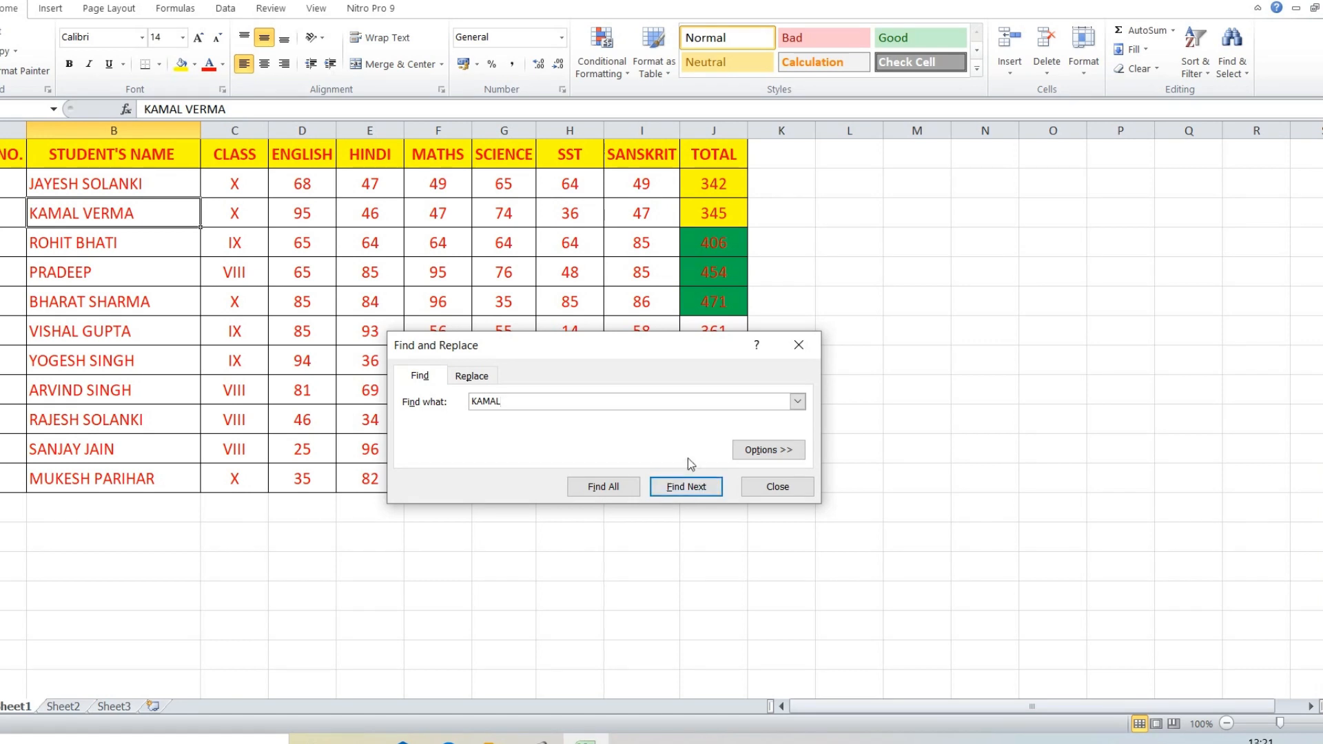
pyautogui.click(778, 487)
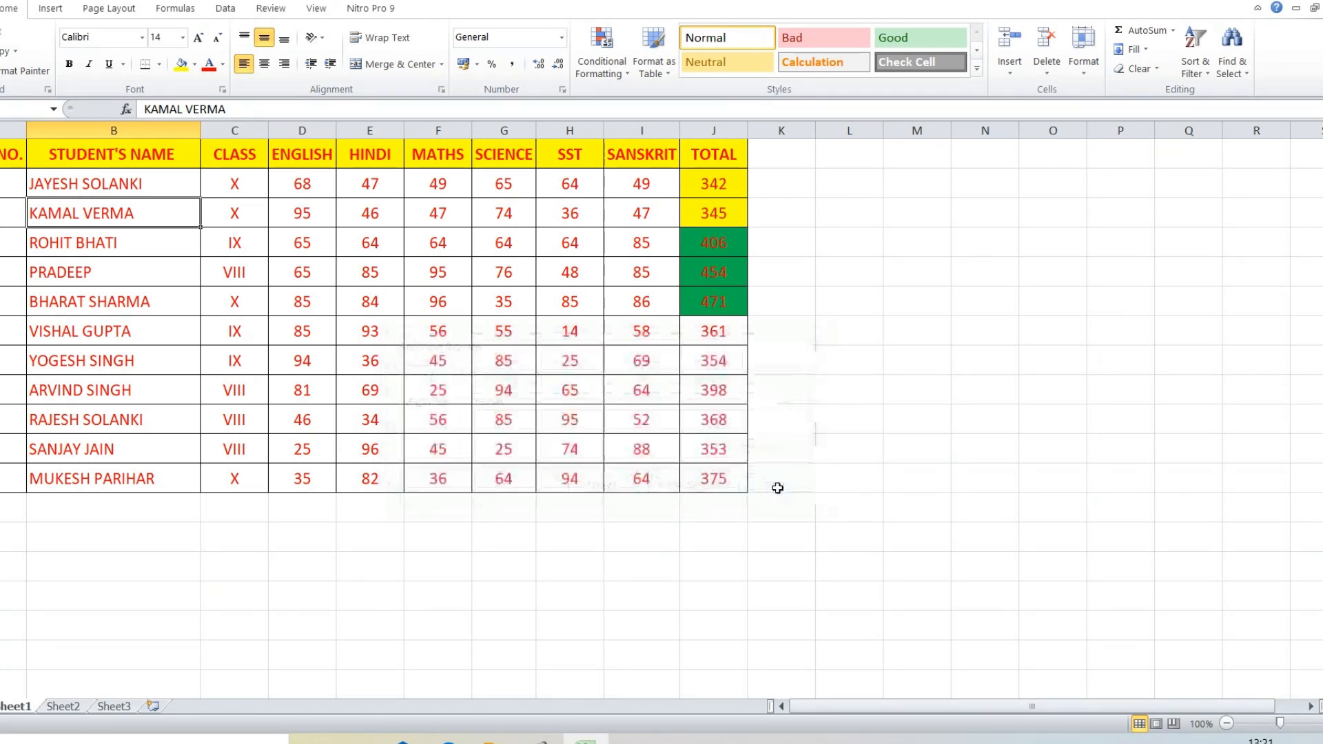
# Step: Replace every VIII with V in the sheet using Replace All, and close the Find and Replace dialog
pyautogui.click(597, 391)
pyautogui.click(1232, 61)
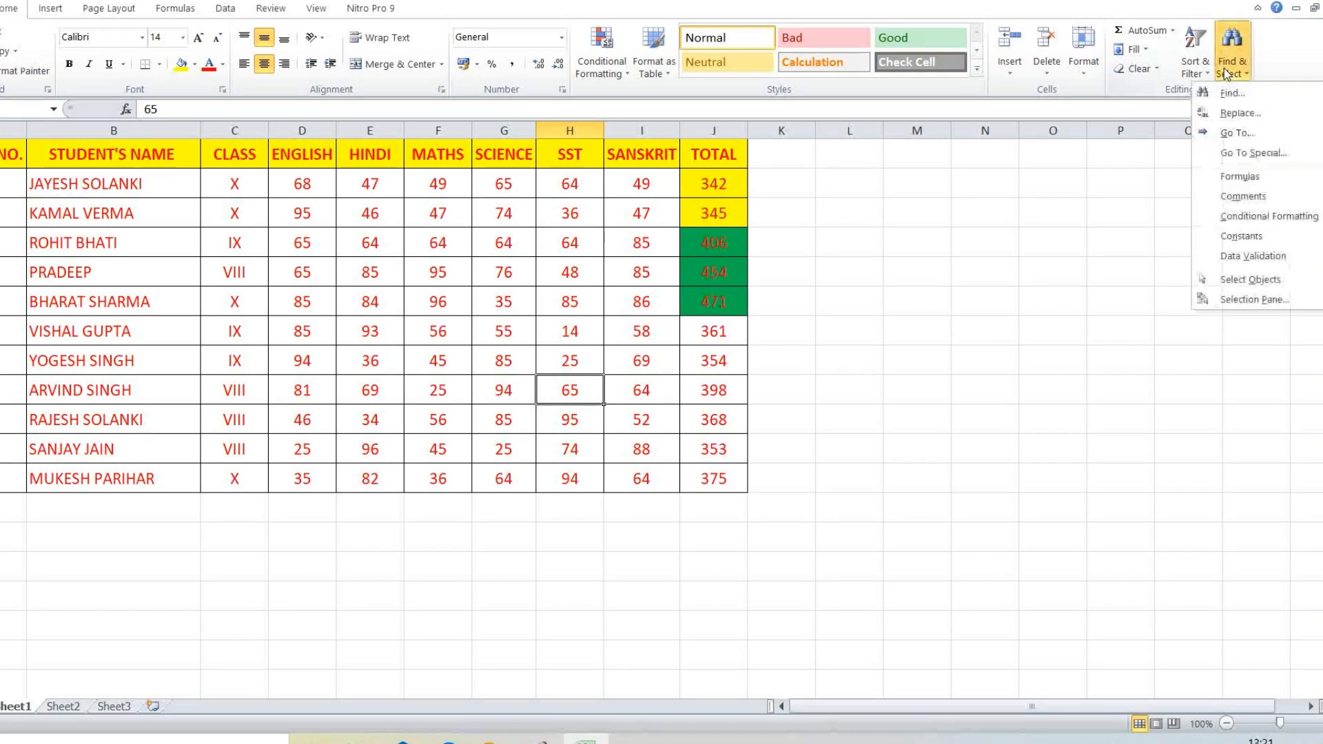
pyautogui.click(1240, 115)
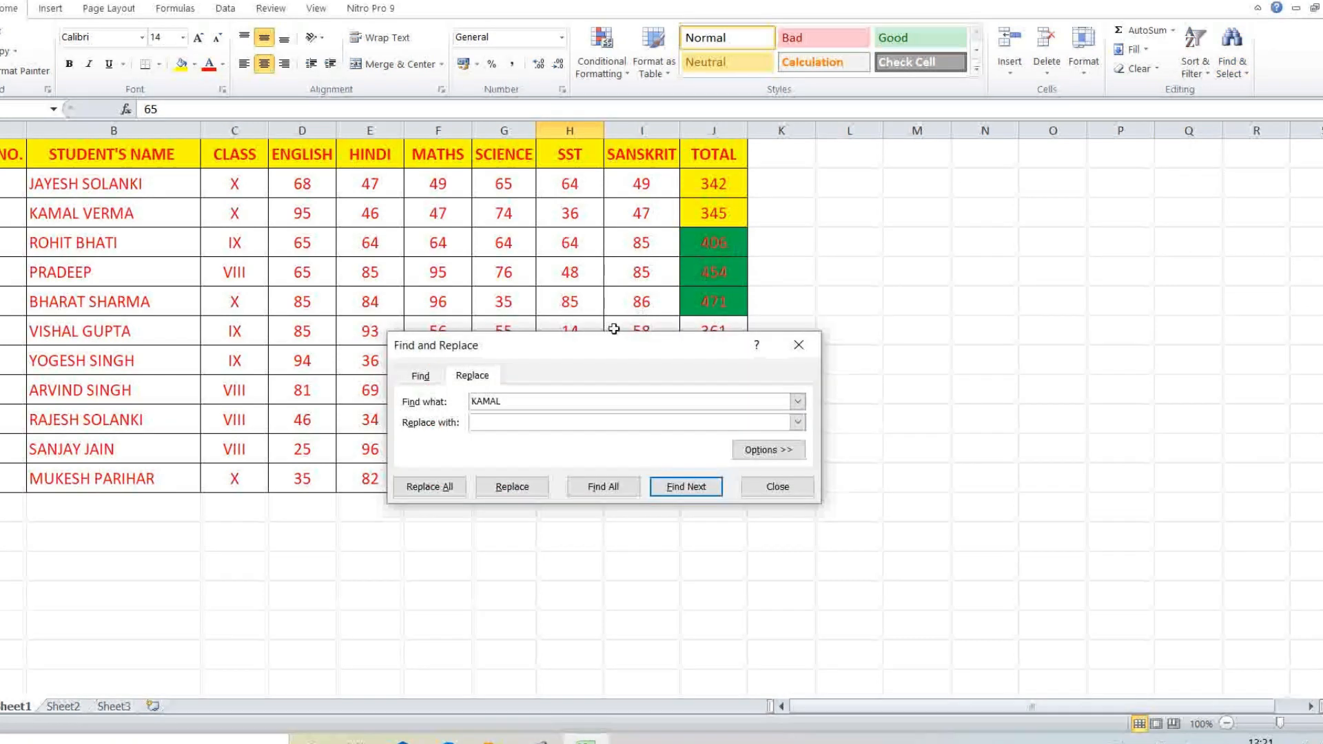
pyautogui.moveTo(599, 351); pyautogui.dragTo(367, 380)
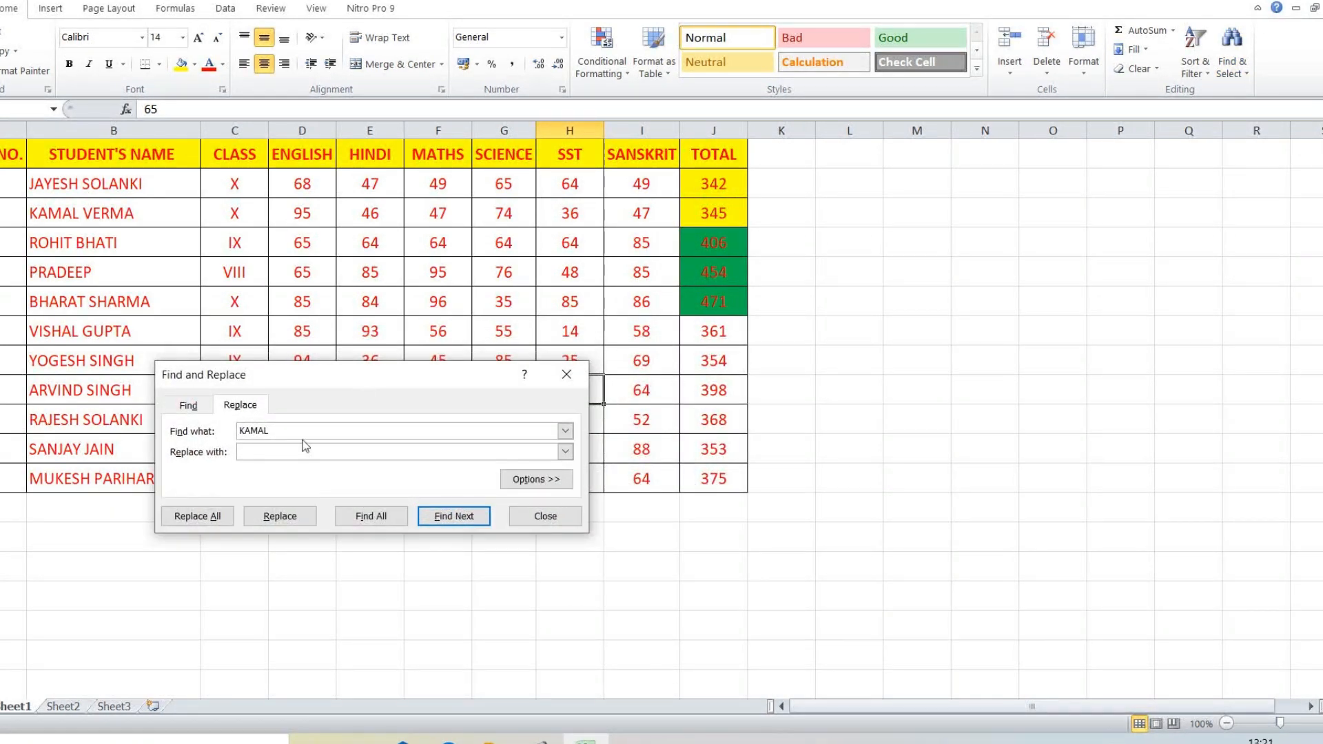
pyautogui.doubleClick(268, 429)
pyautogui.moveTo(263, 372); pyautogui.dragTo(568, 209)
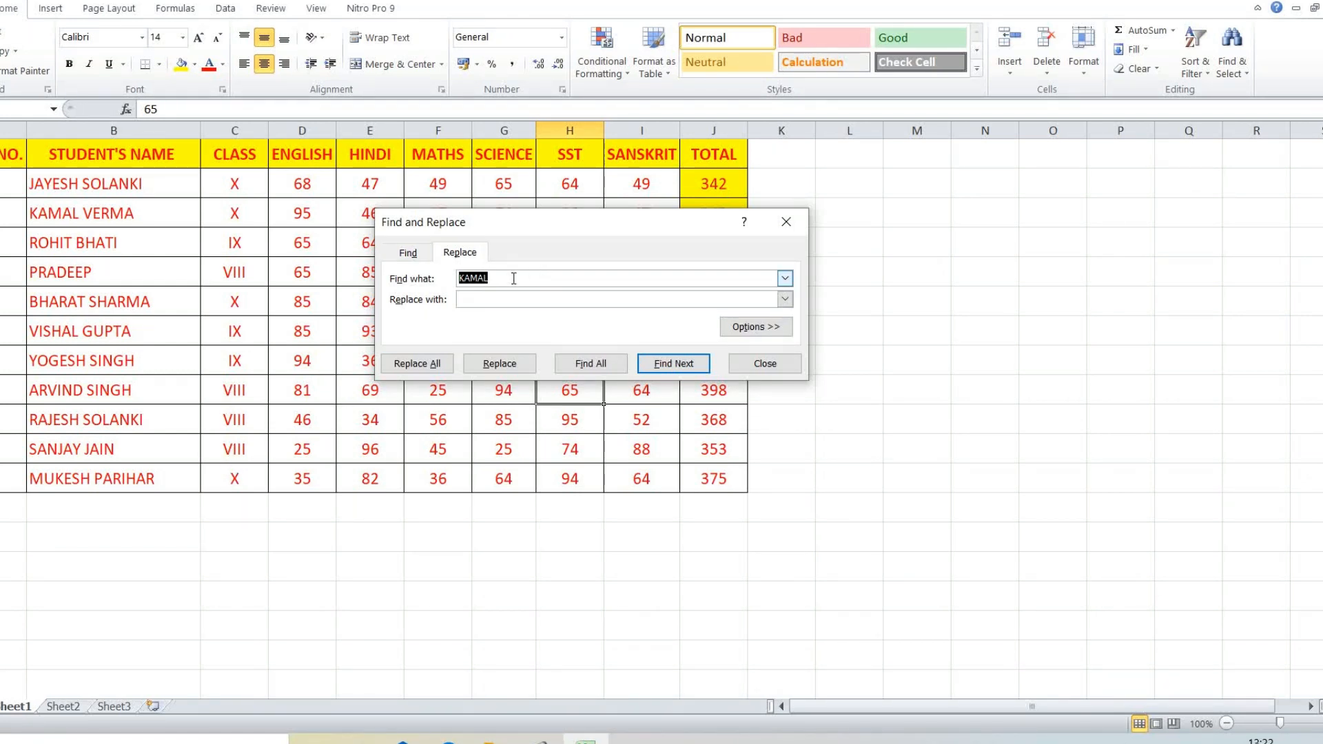
pyautogui.write('VIII')
pyautogui.click(469, 301)
pyautogui.click(430, 370)
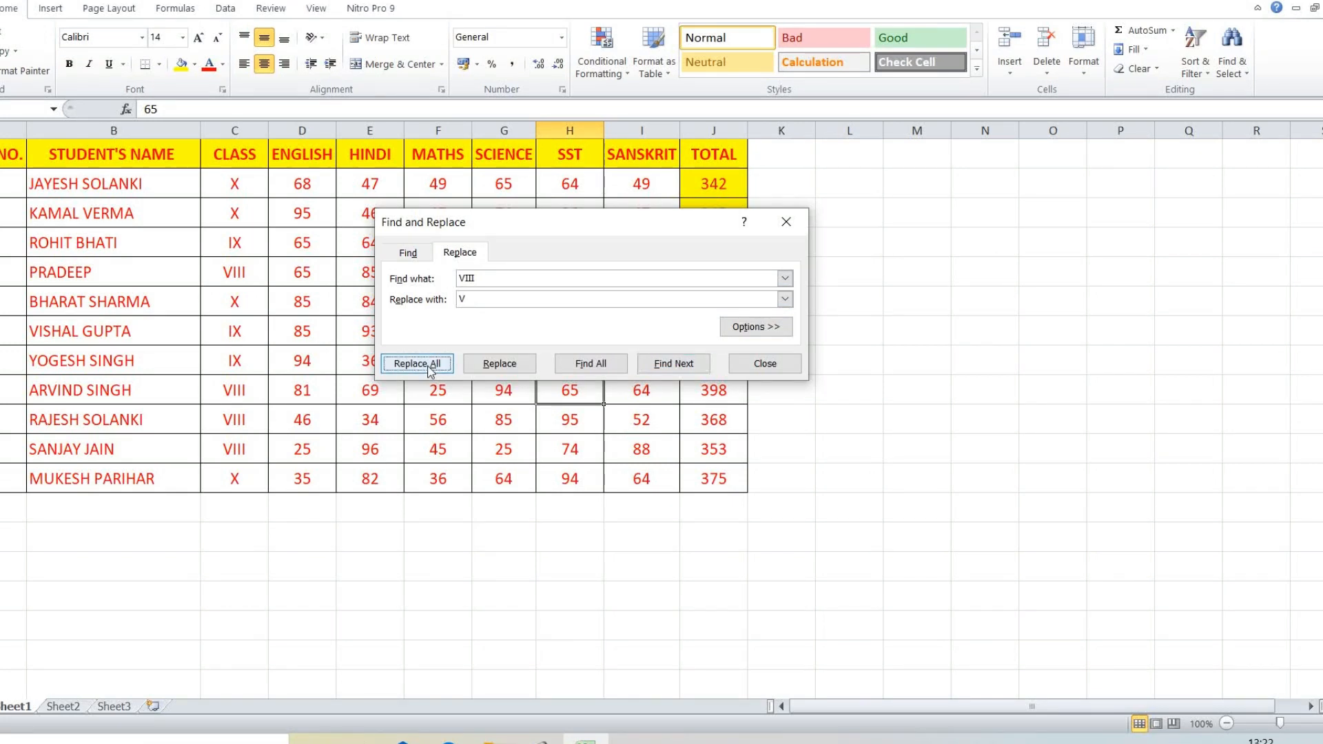
pyautogui.click(638, 409)
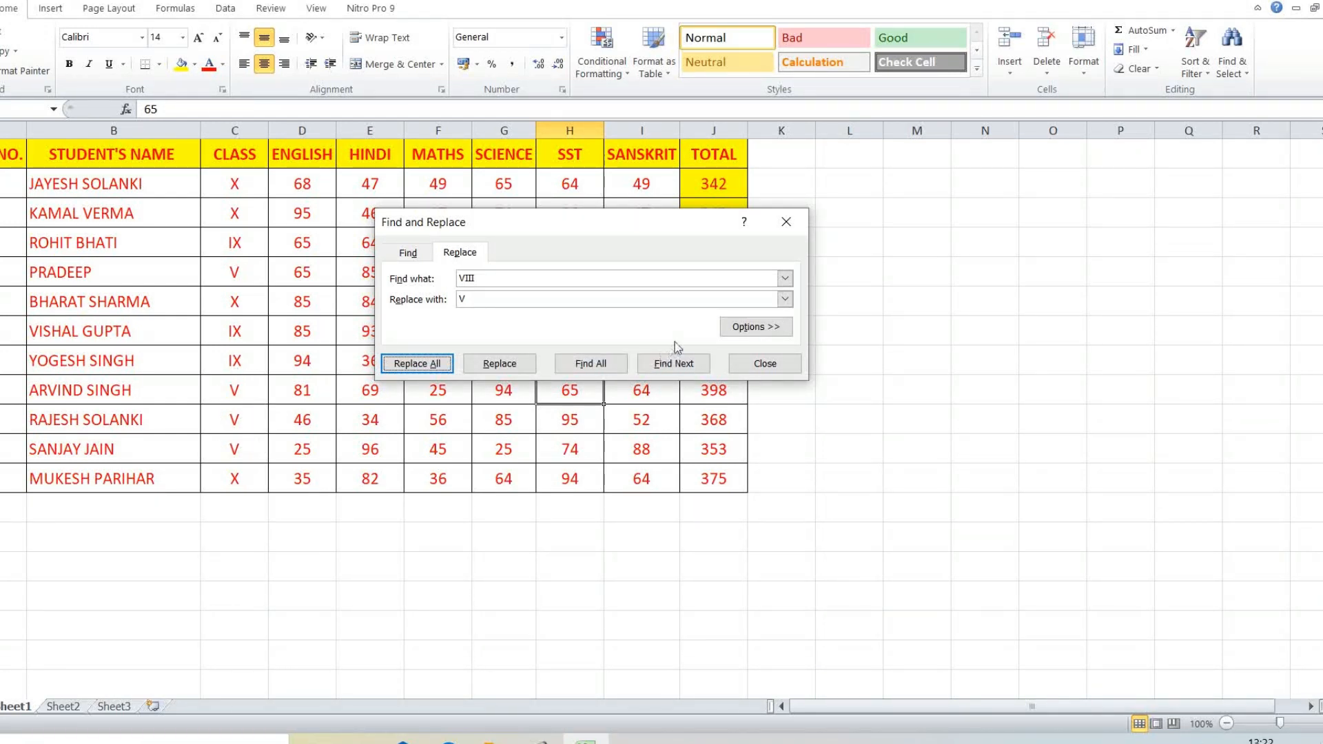
pyautogui.click(763, 365)
# Step: Jump to cell H100 with the Go To command
pyautogui.click(460, 322)
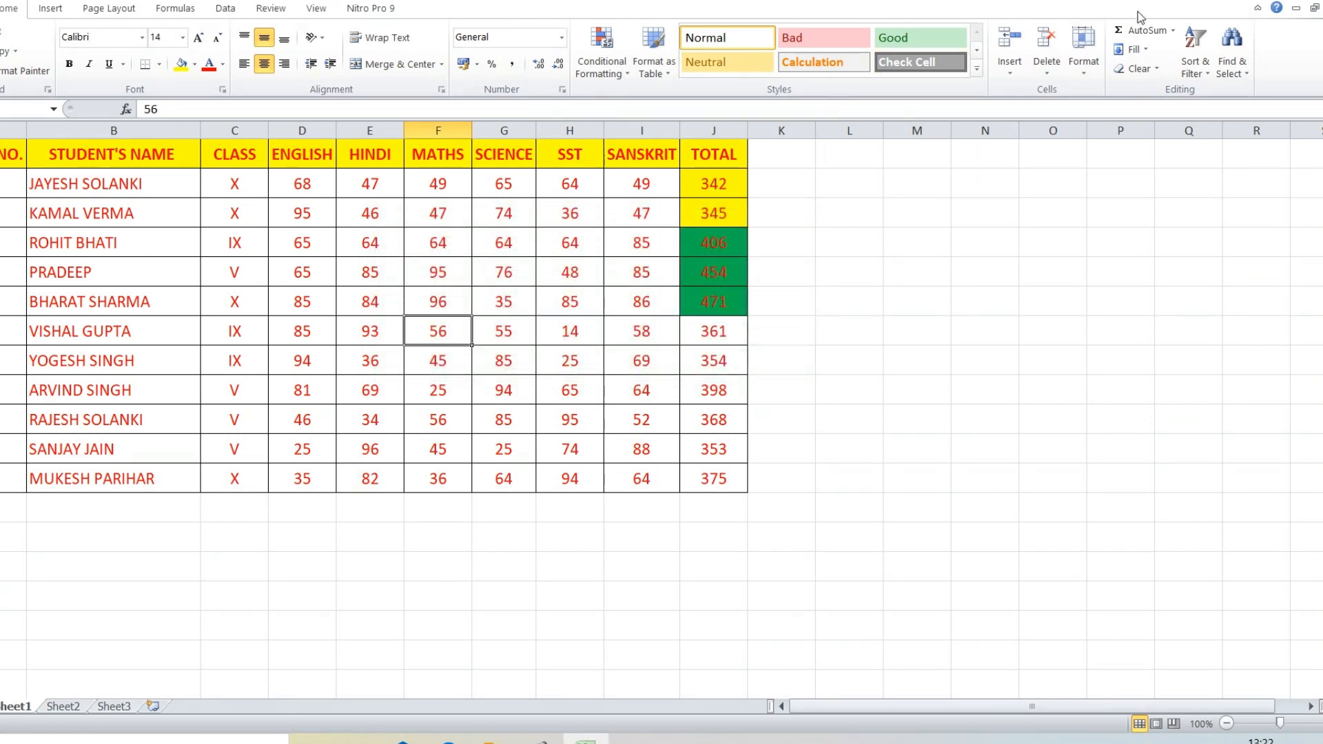
pyautogui.click(1232, 55)
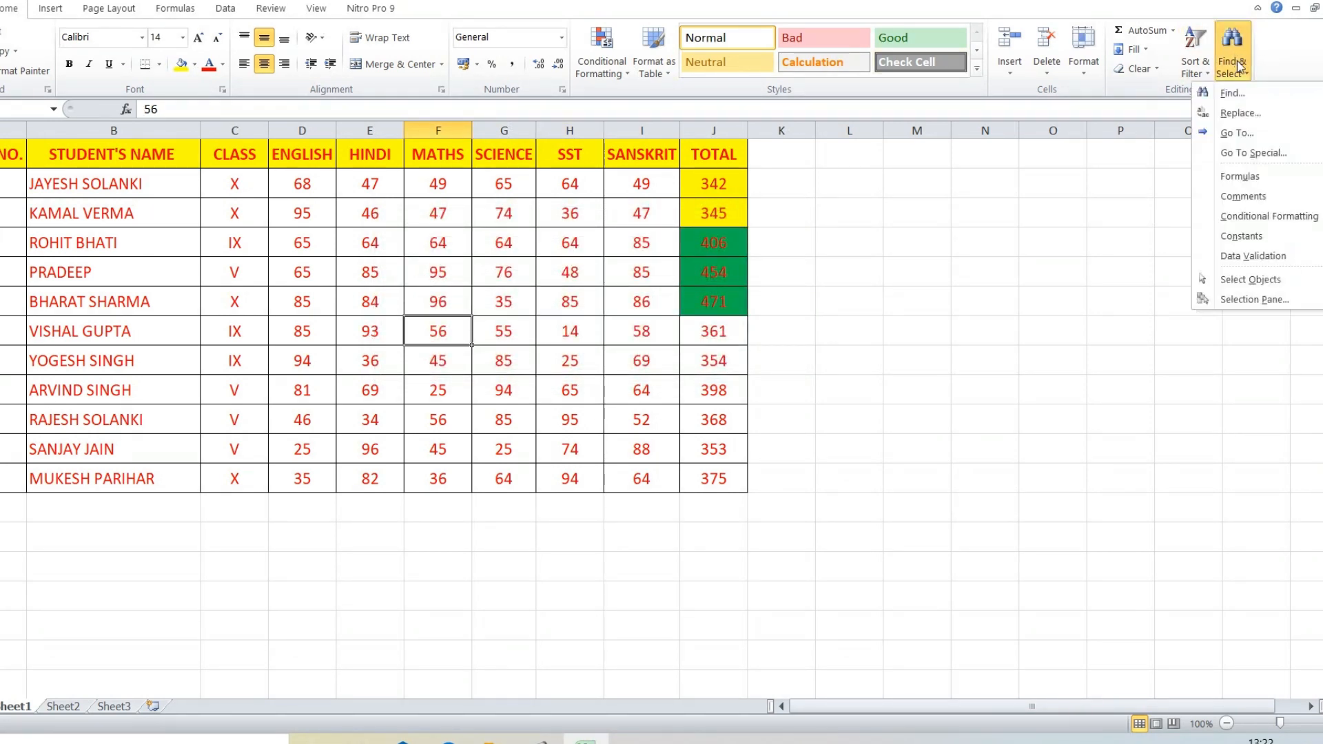
pyautogui.click(1233, 135)
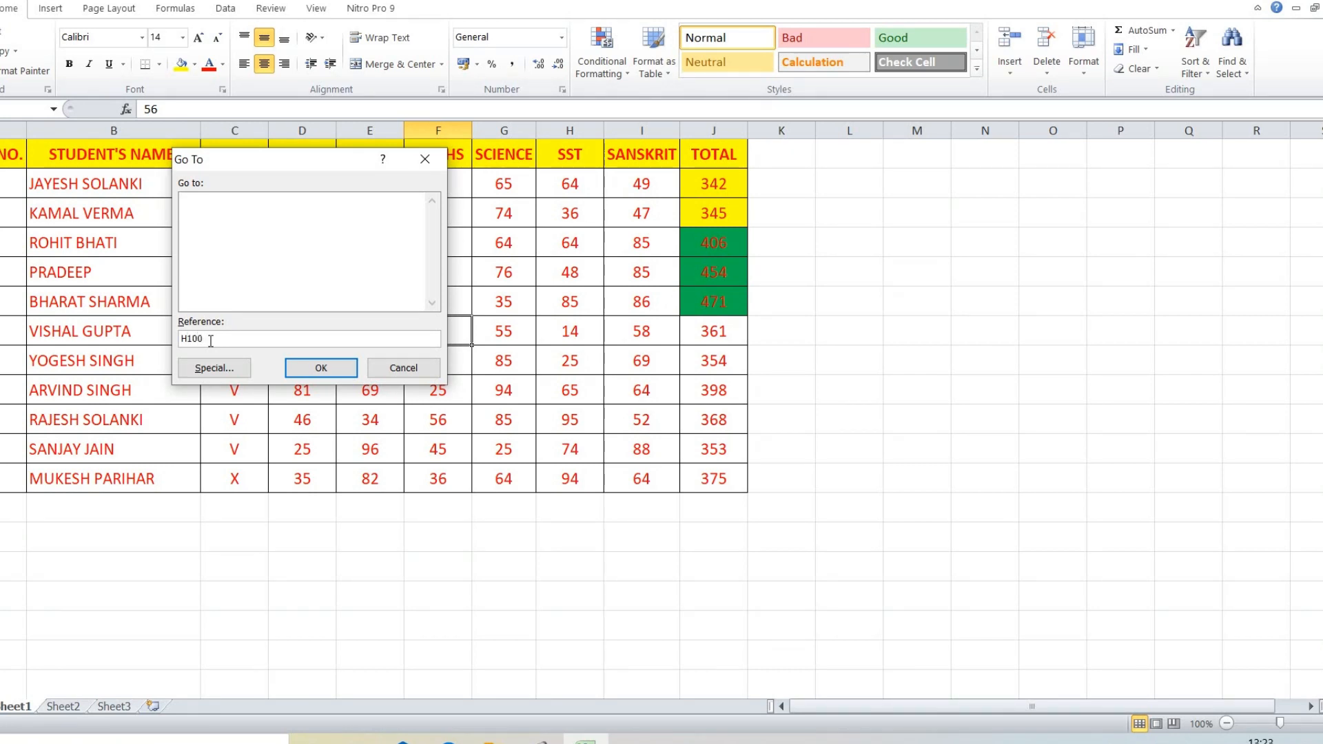
pyautogui.click(326, 375)
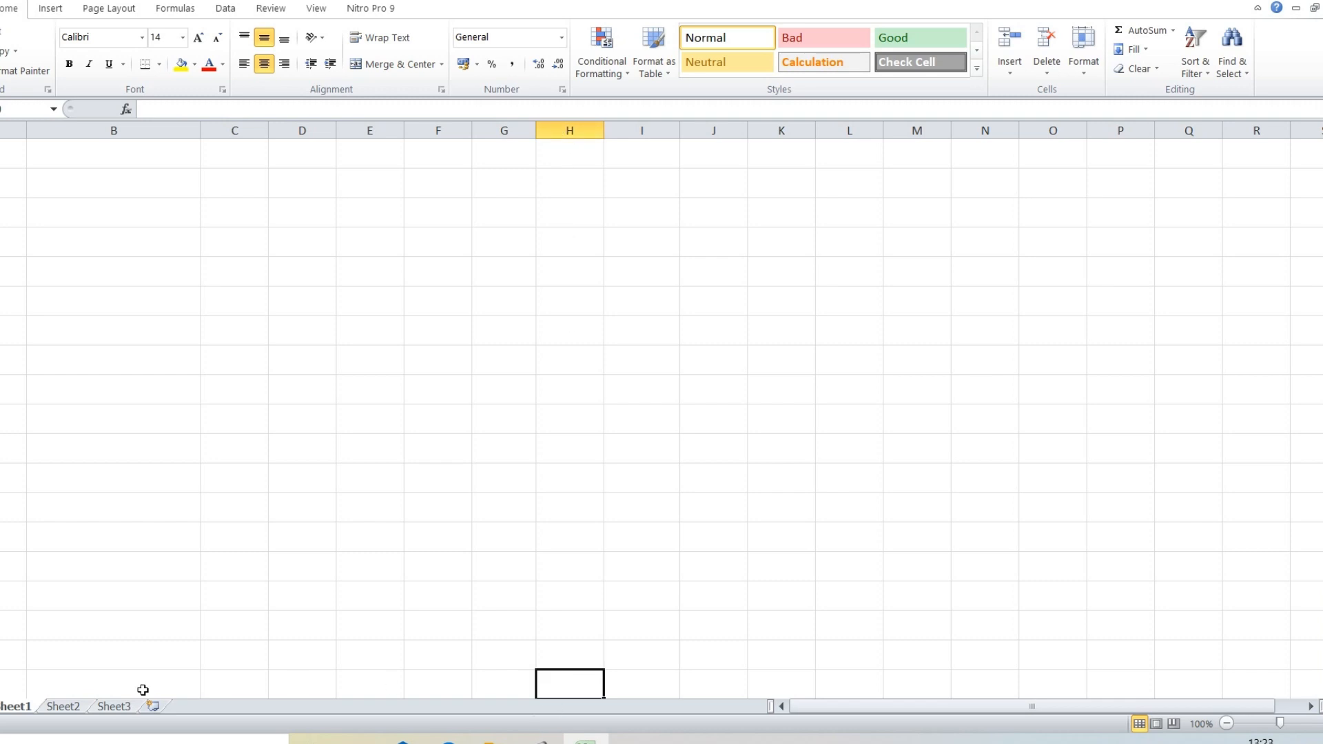
# Step: Delete the marks in cells E3, E6, G4, G7, E9, G10 and F10 of the student table
pyautogui.scroll(2, 568, 586)
pyautogui.scroll(20, 585, 421)
pyautogui.click(459, 307)
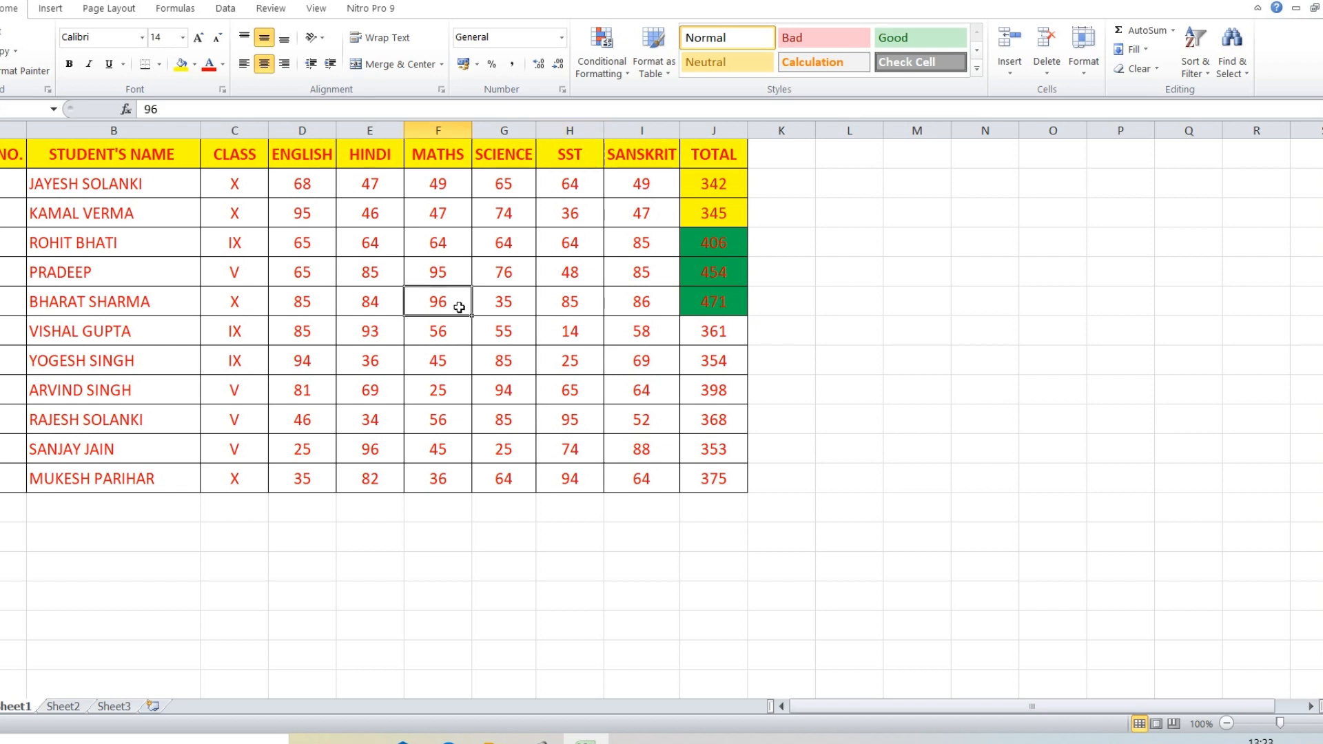
pyautogui.click(350, 224)
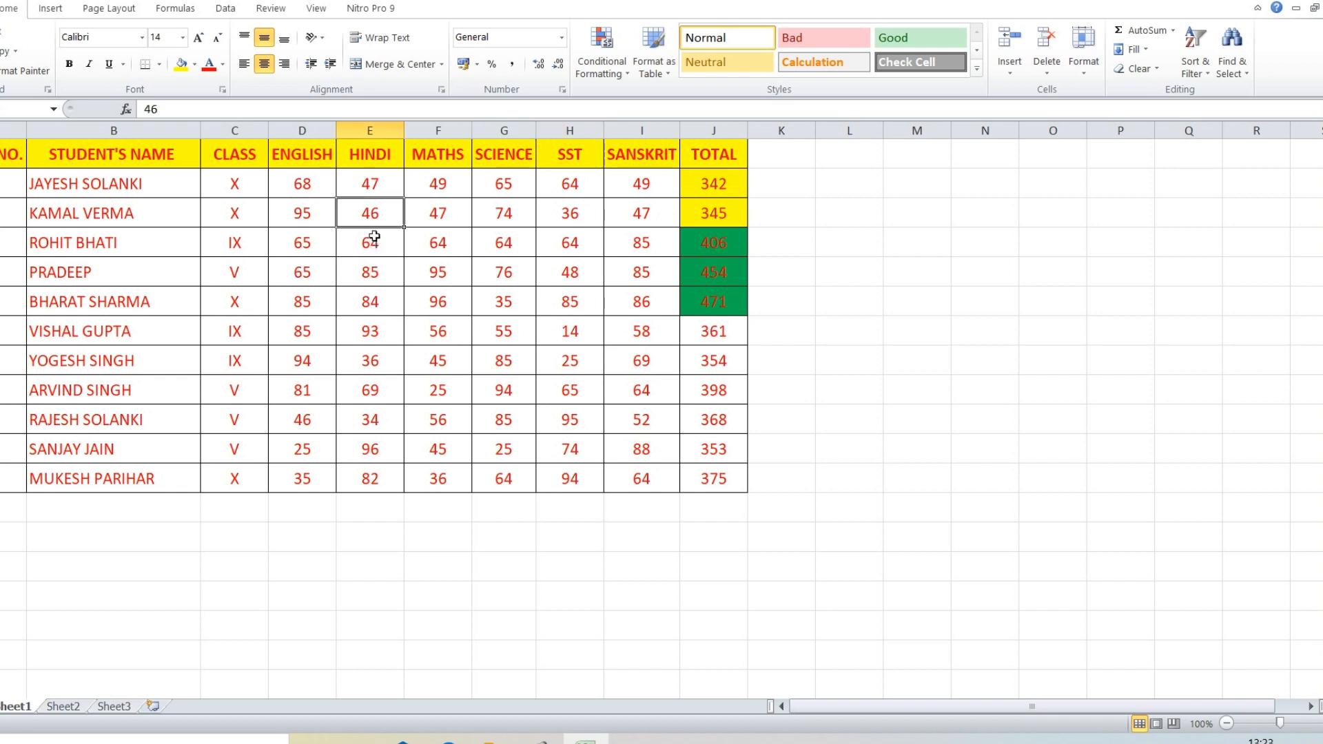
pyautogui.press('Delete')
pyautogui.click(363, 298)
pyautogui.press('Delete')
pyautogui.click(507, 256)
pyautogui.press('Delete')
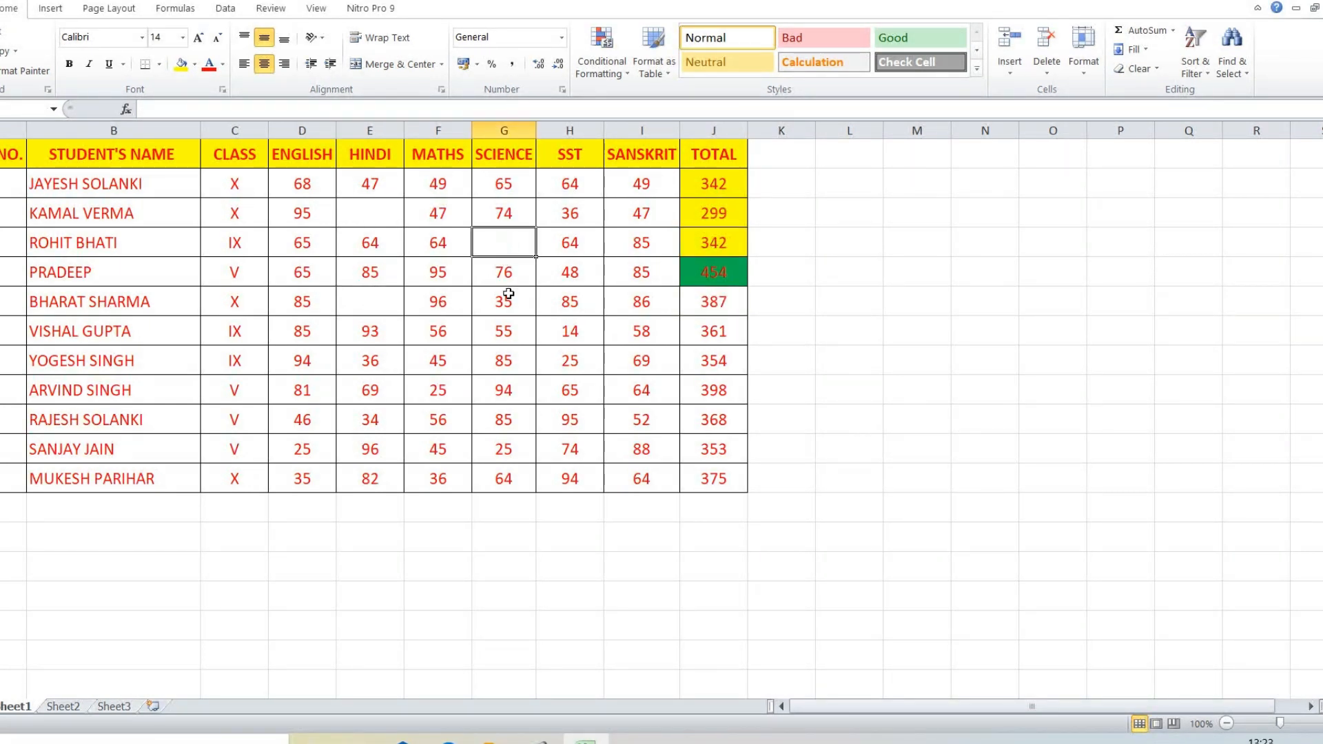
pyautogui.click(509, 321)
pyautogui.press('Delete')
pyautogui.click(398, 396)
pyautogui.press('Delete')
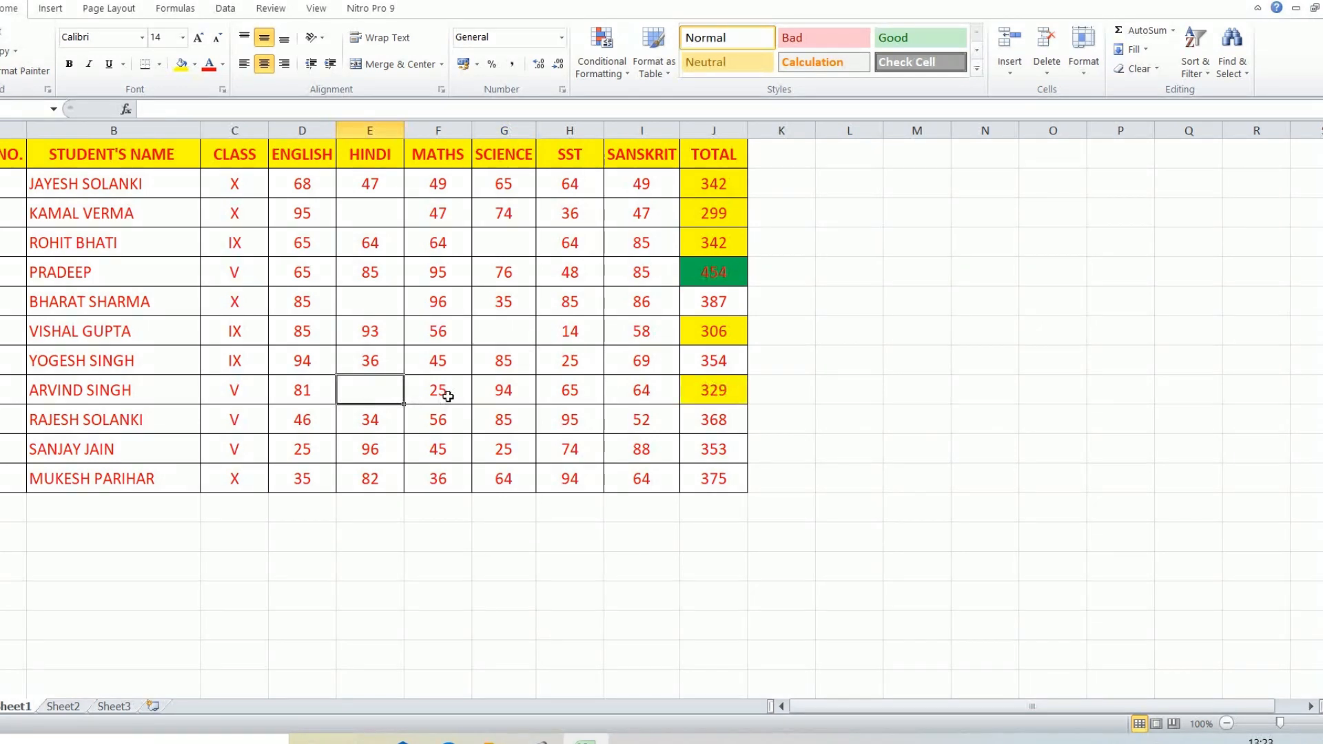
pyautogui.click(500, 420)
pyautogui.press('Delete')
pyautogui.click(438, 420)
pyautogui.press('Delete')
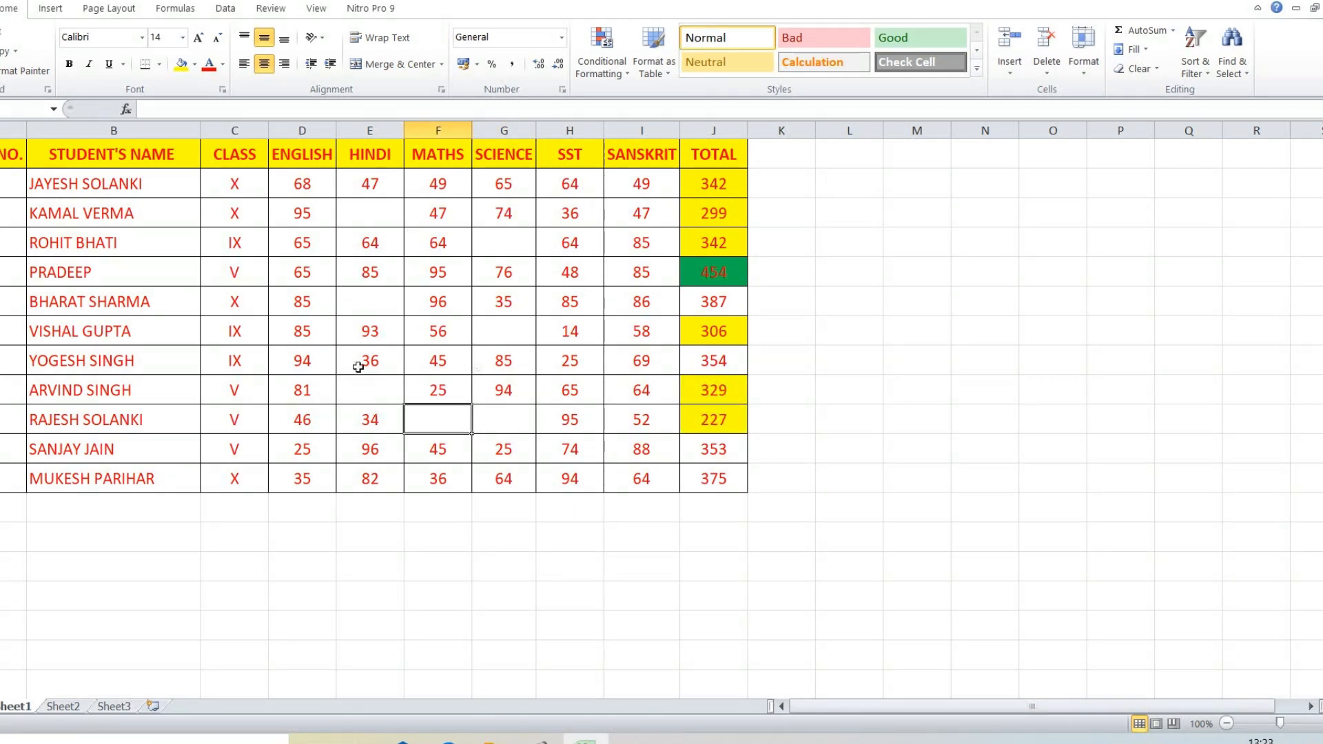
# Step: Select all blank cells in the marks table with Go To Special and fill every one of them with AB at once
pyautogui.click(385, 311)
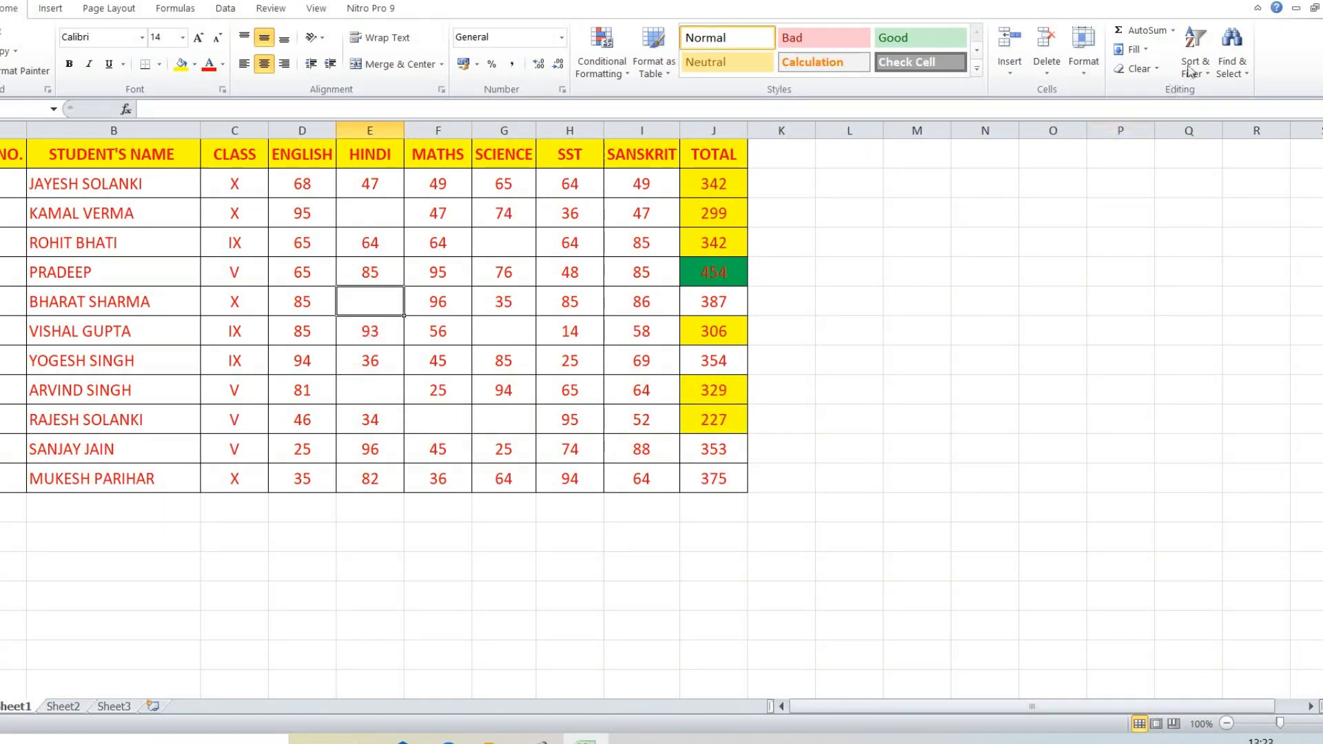
pyautogui.click(1231, 62)
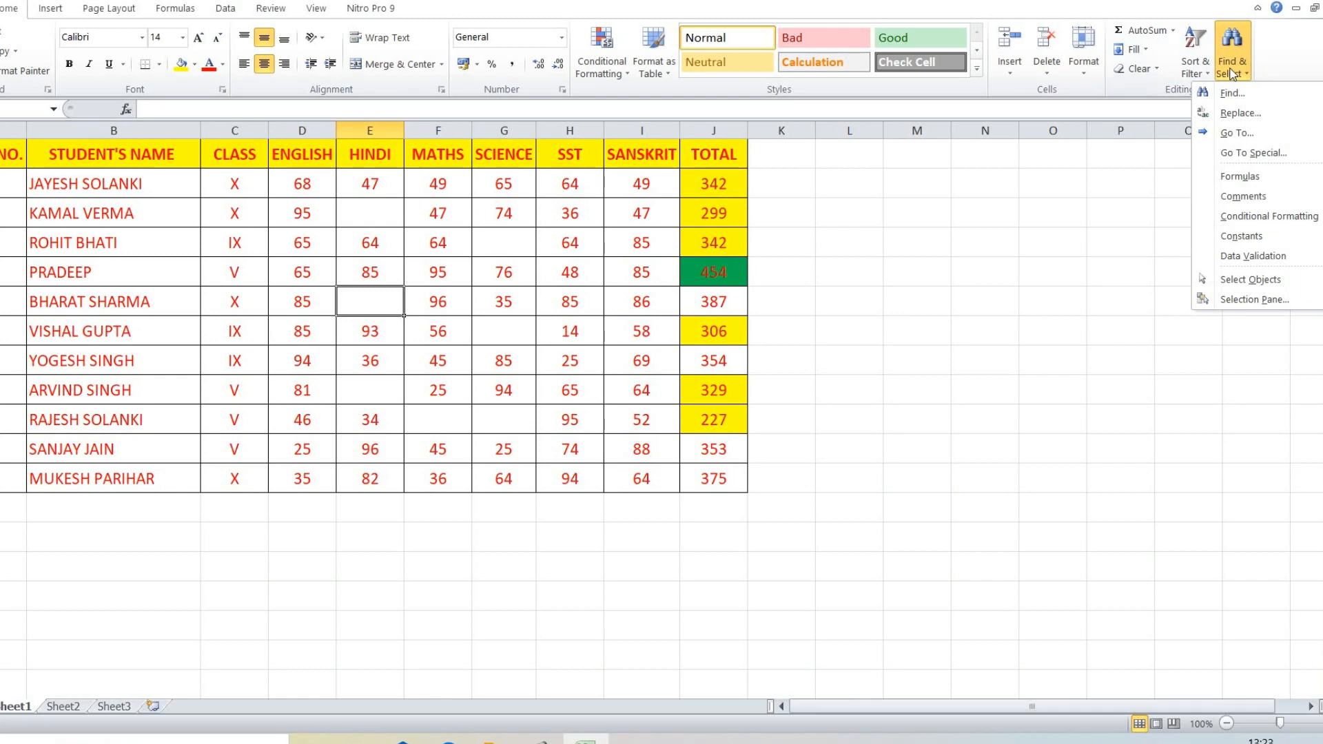
pyautogui.click(1248, 153)
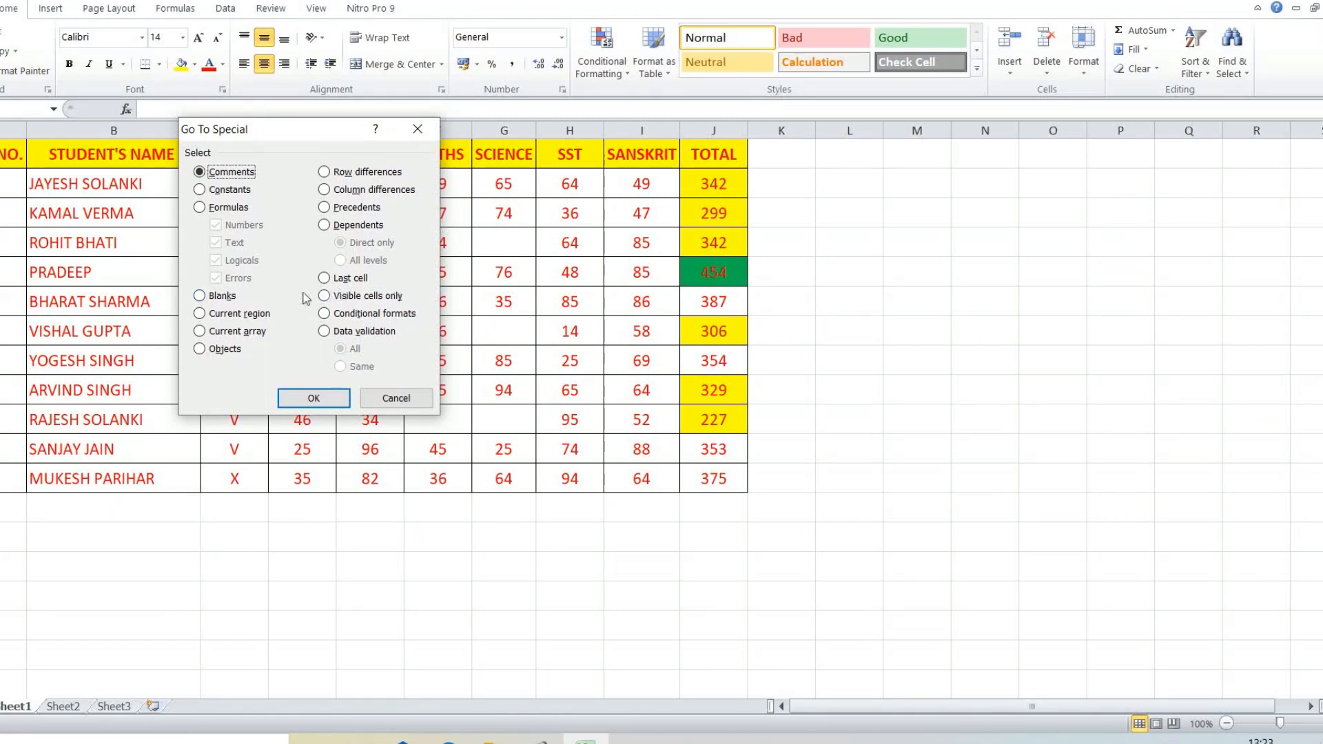
pyautogui.click(200, 296)
pyautogui.click(314, 398)
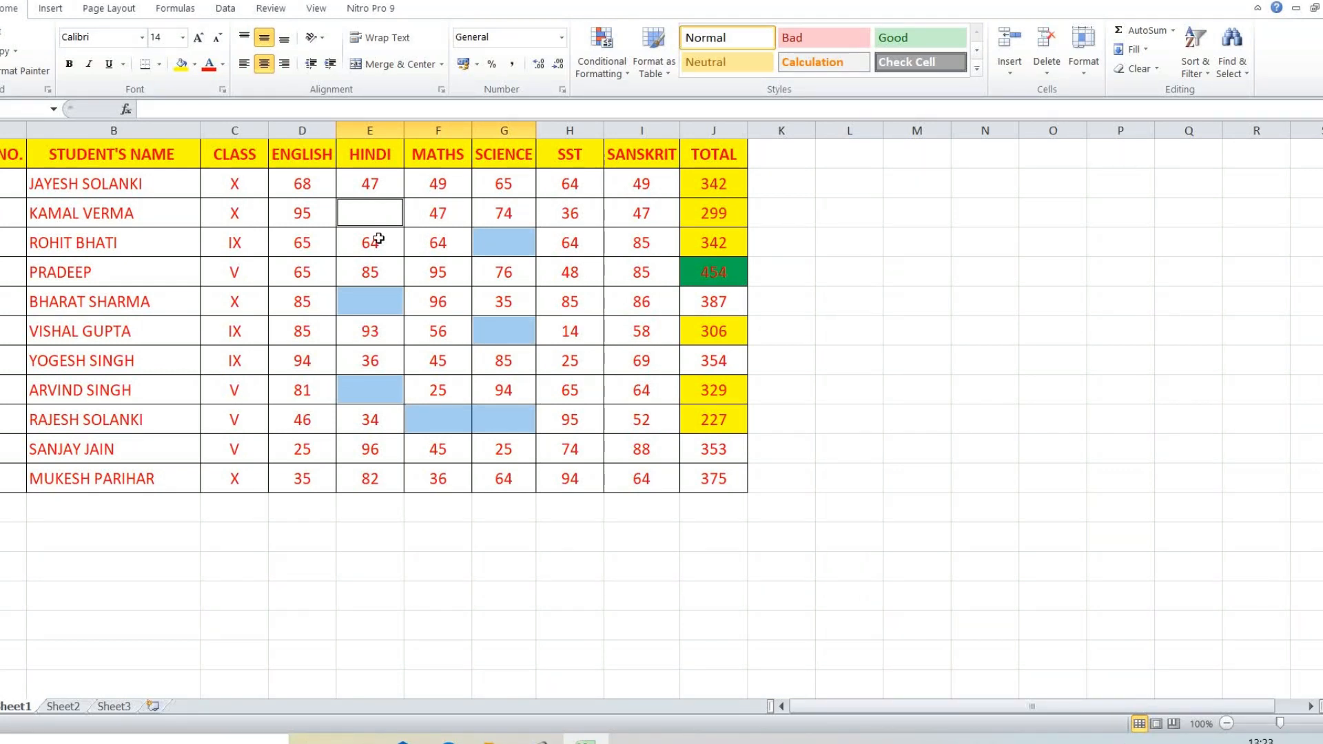
pyautogui.write('AB')
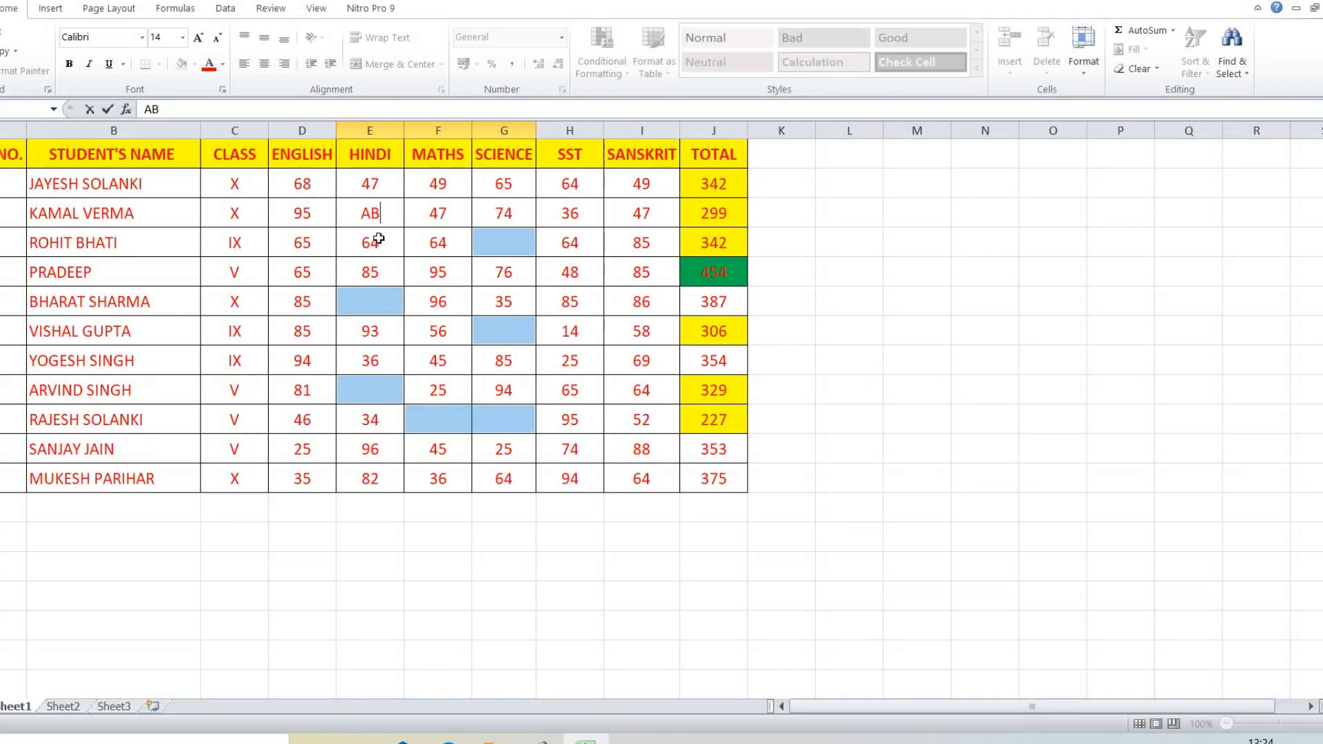
pyautogui.hotkey('ctrl', 'Return')
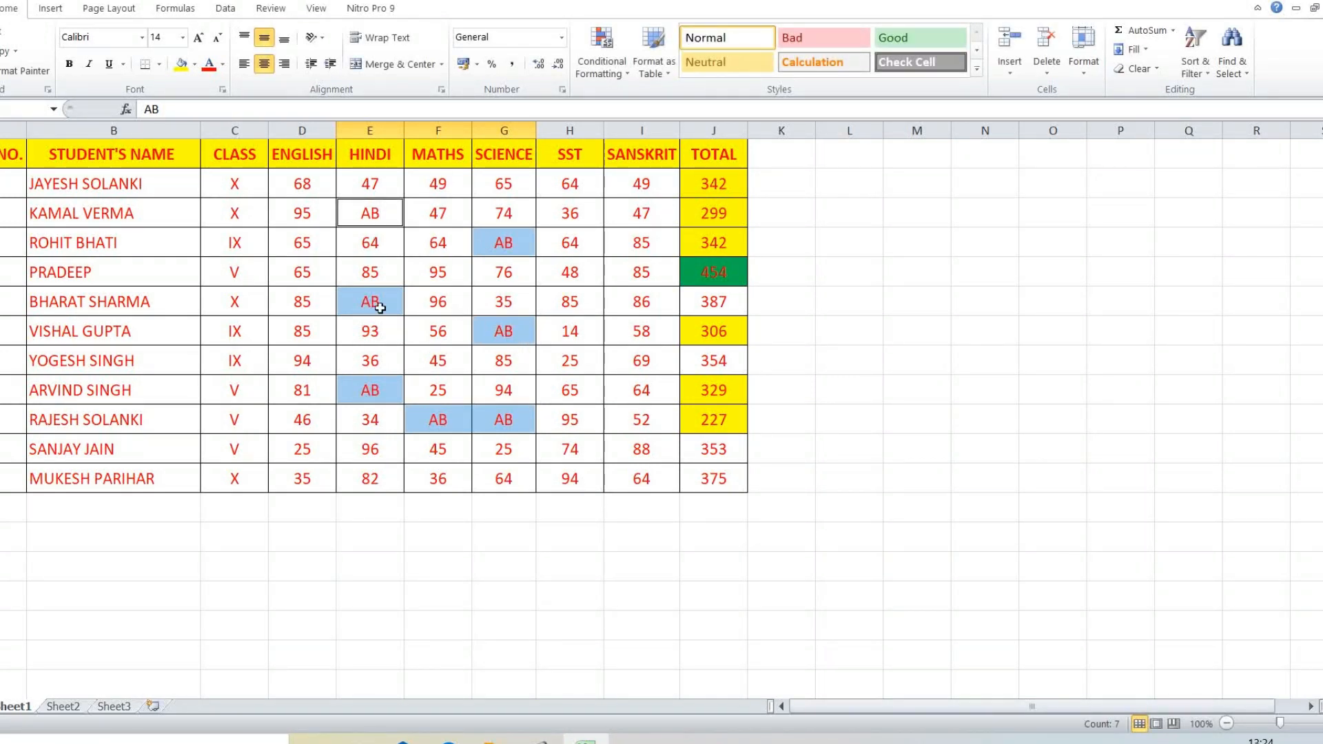
pyautogui.click(359, 388)
pyautogui.click(438, 420)
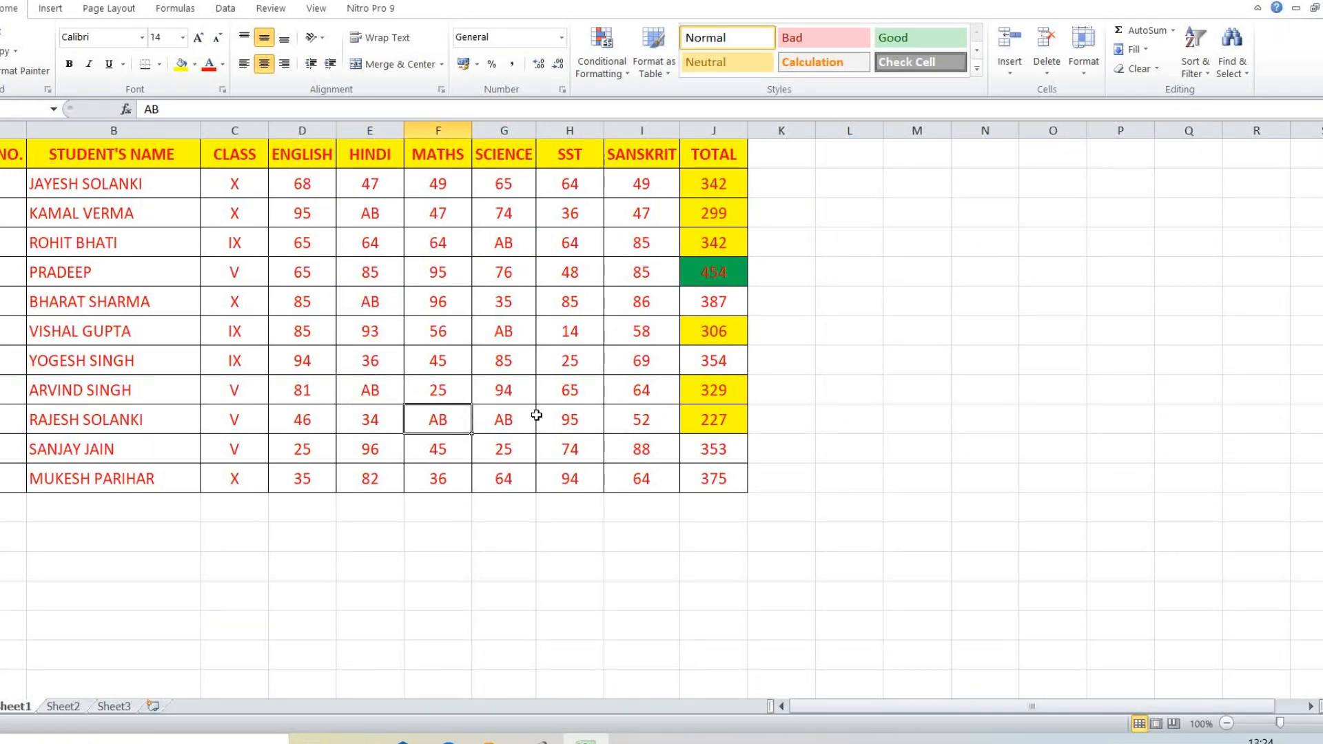
pyautogui.moveTo(537, 416); pyautogui.dragTo(528, 411)
# Step: Select every cell containing a formula with Go To Special, keeping all formula result types included, and then deselect them
pyautogui.click(507, 333)
pyautogui.click(1231, 56)
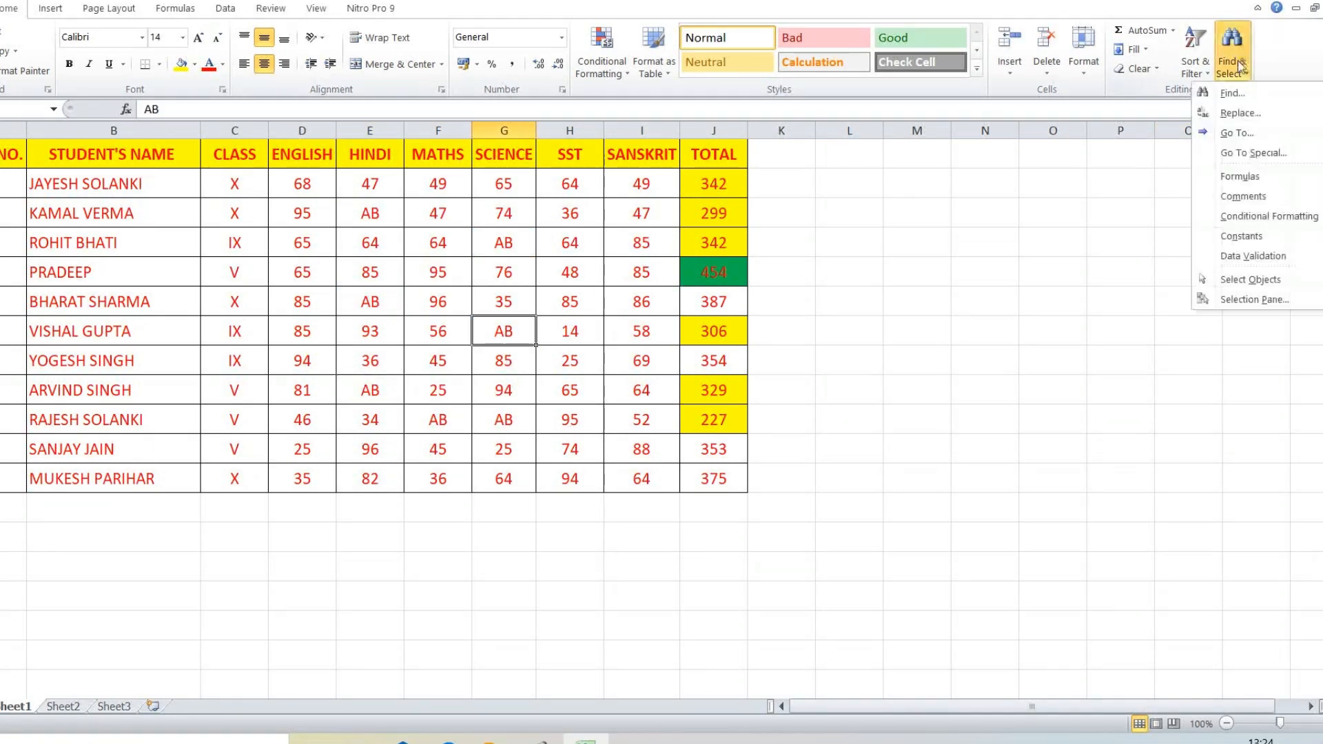
pyautogui.click(1242, 154)
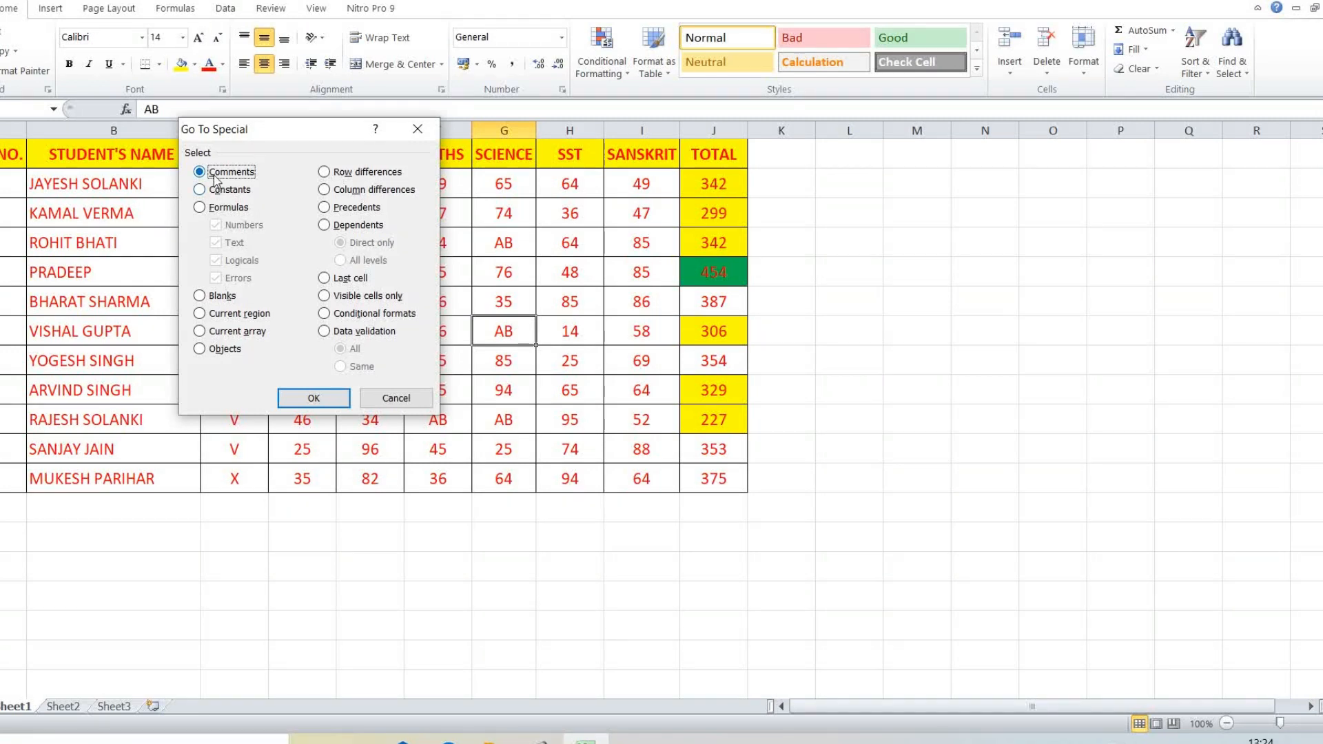
pyautogui.click(200, 208)
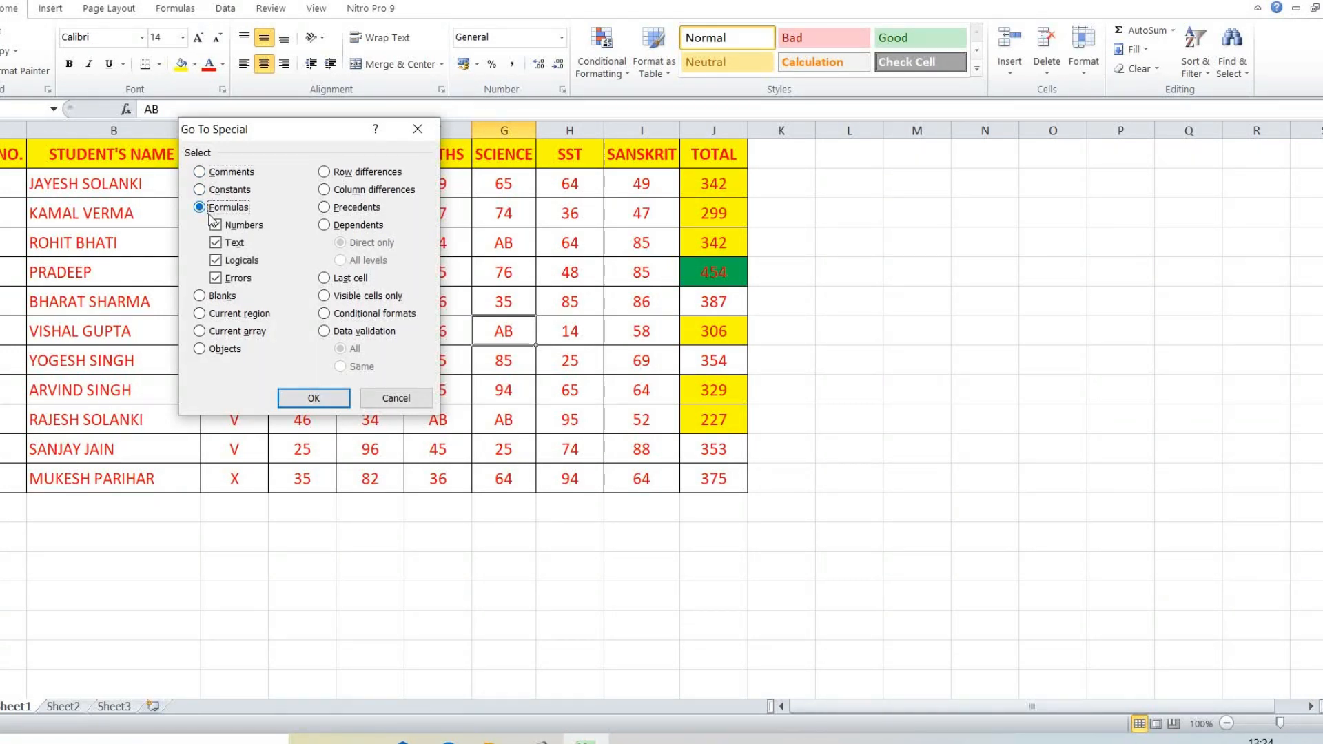
pyautogui.click(314, 398)
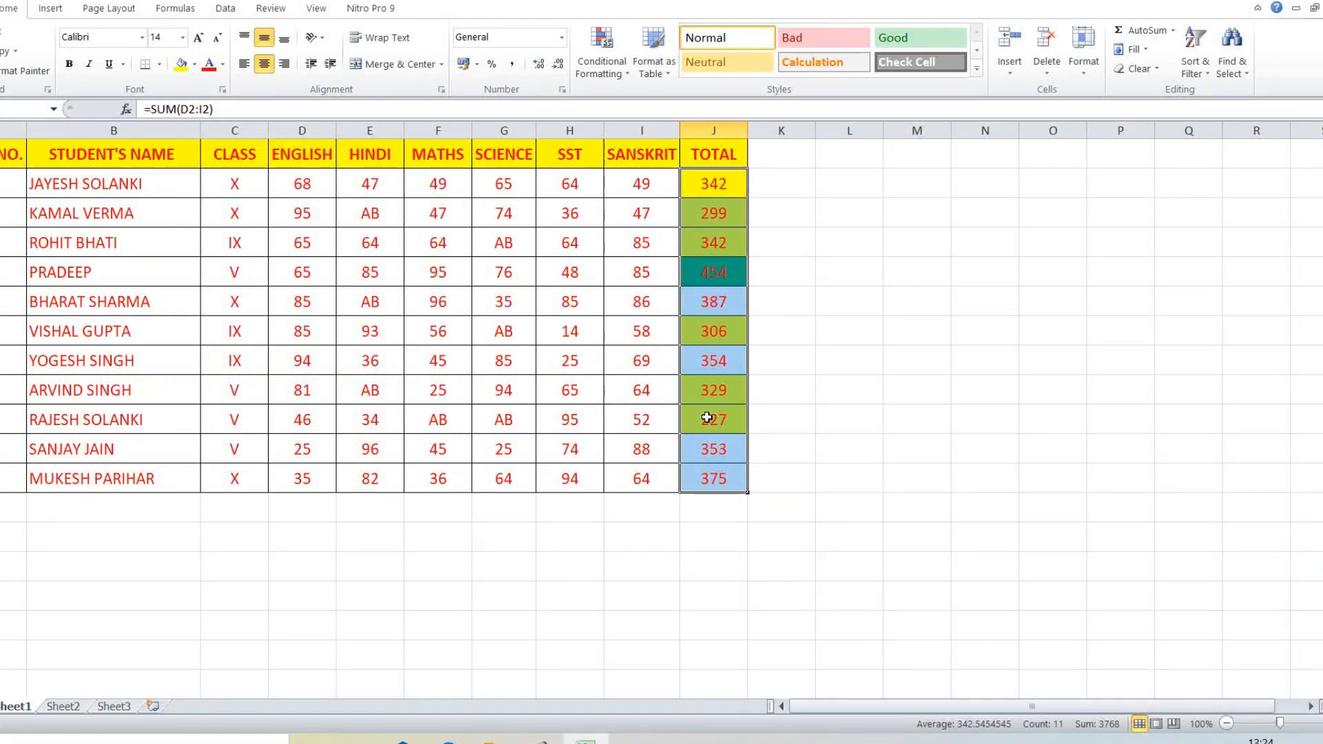
pyautogui.click(438, 325)
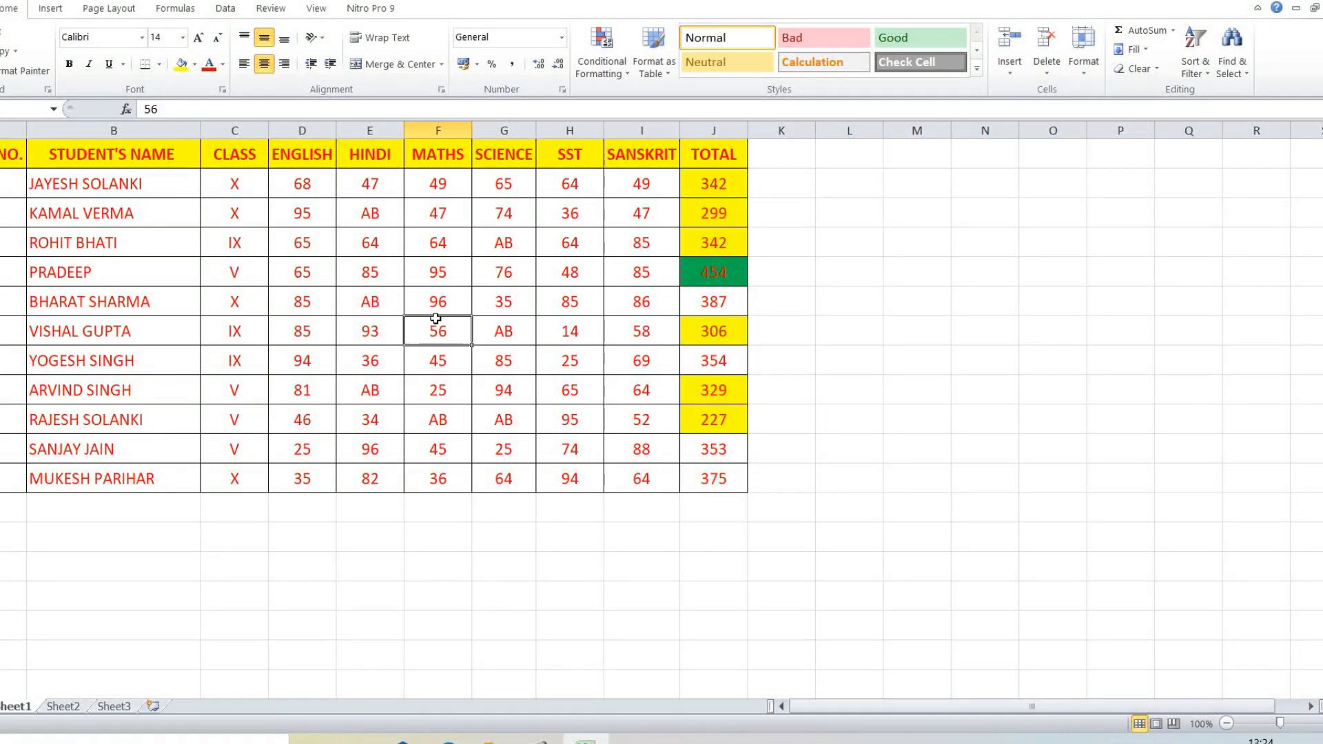
pyautogui.click(1230, 65)
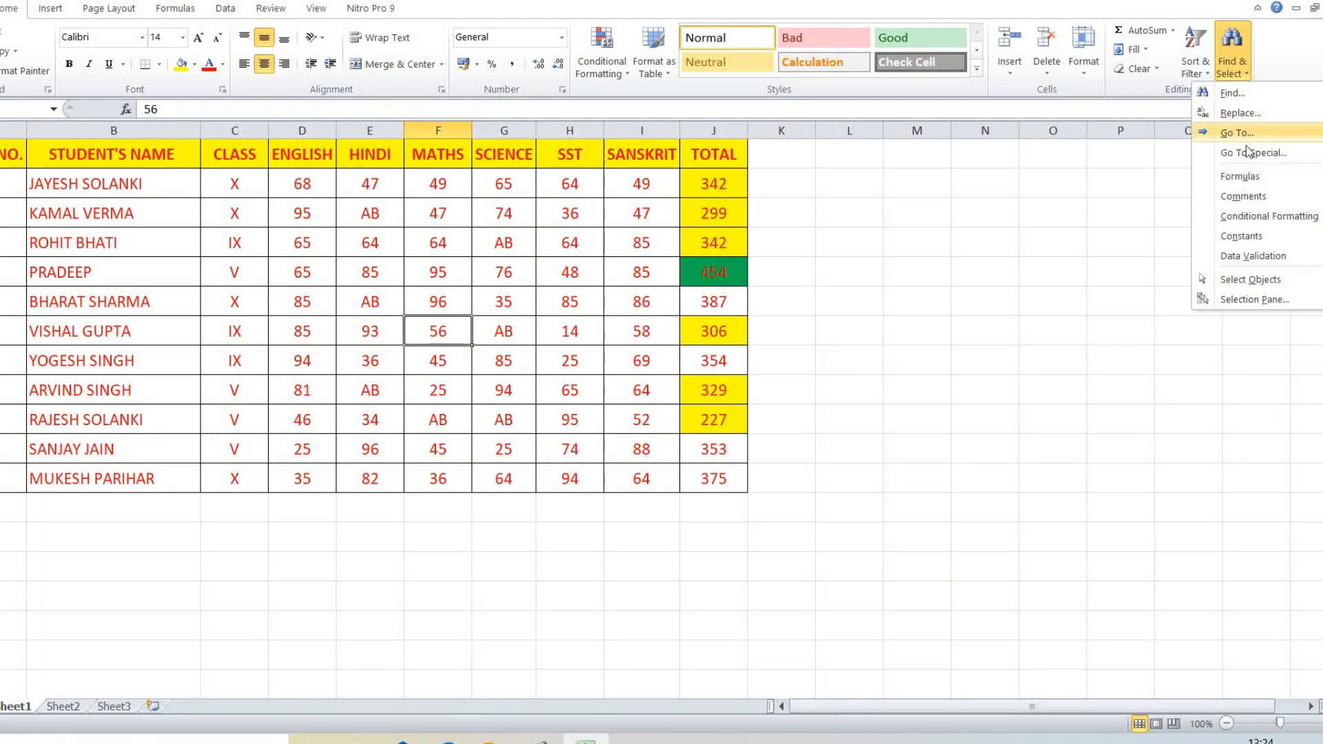
pyautogui.click(1275, 153)
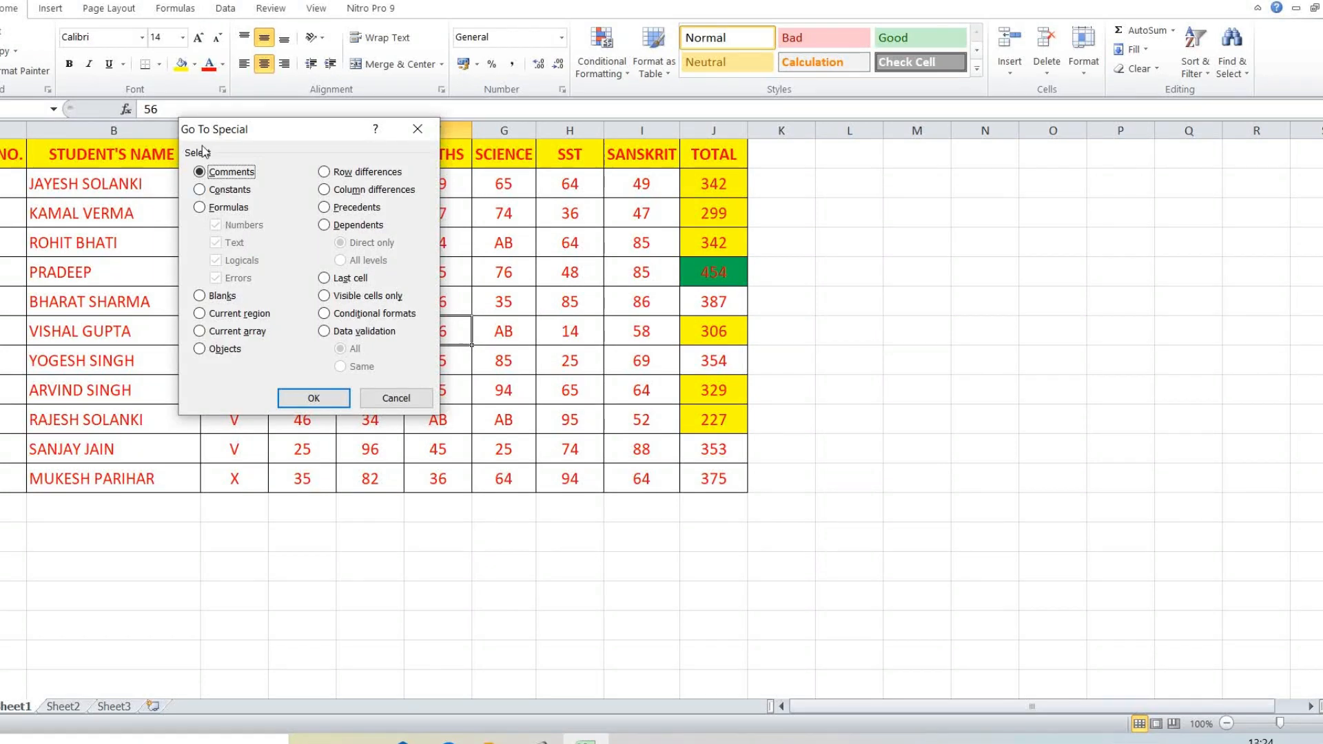
pyautogui.press('Escape')
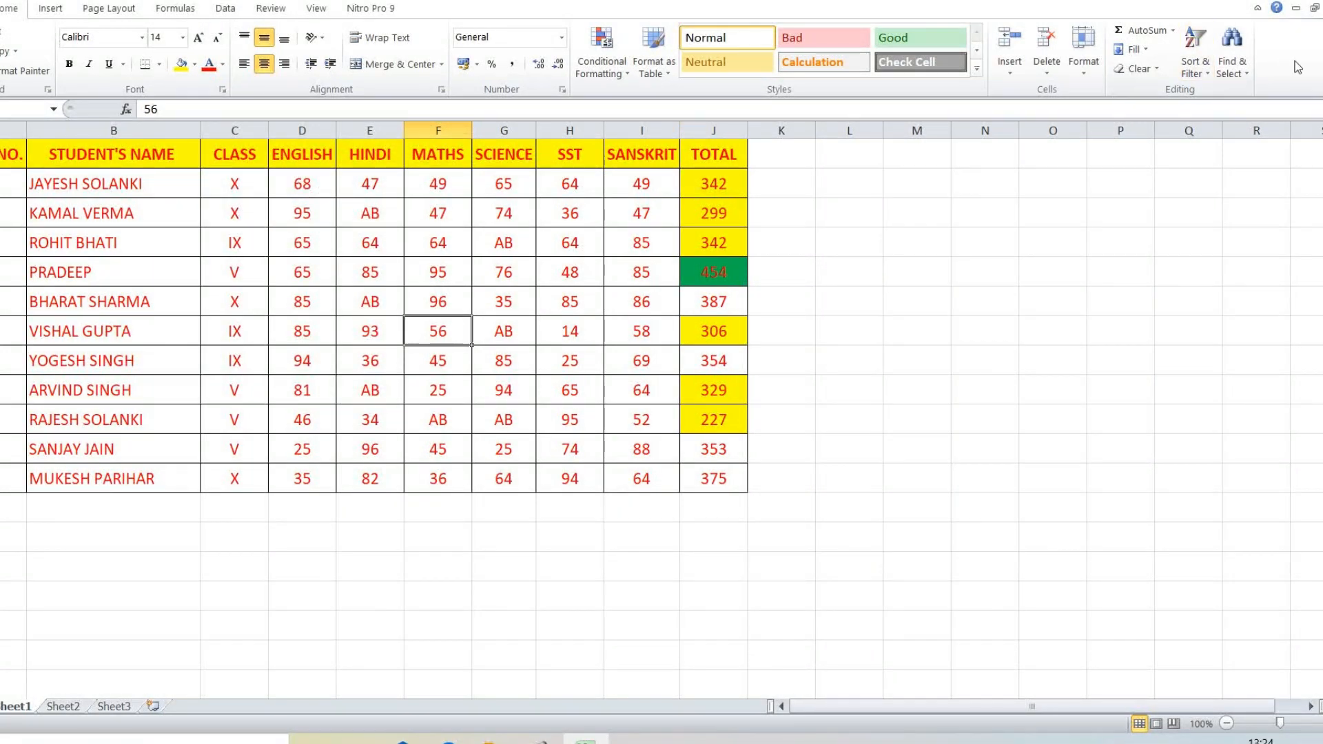
# Step: Select all cells with conditional formatting through Find & Select, and return to a single cell in the HINDI column
pyautogui.click(1248, 70)
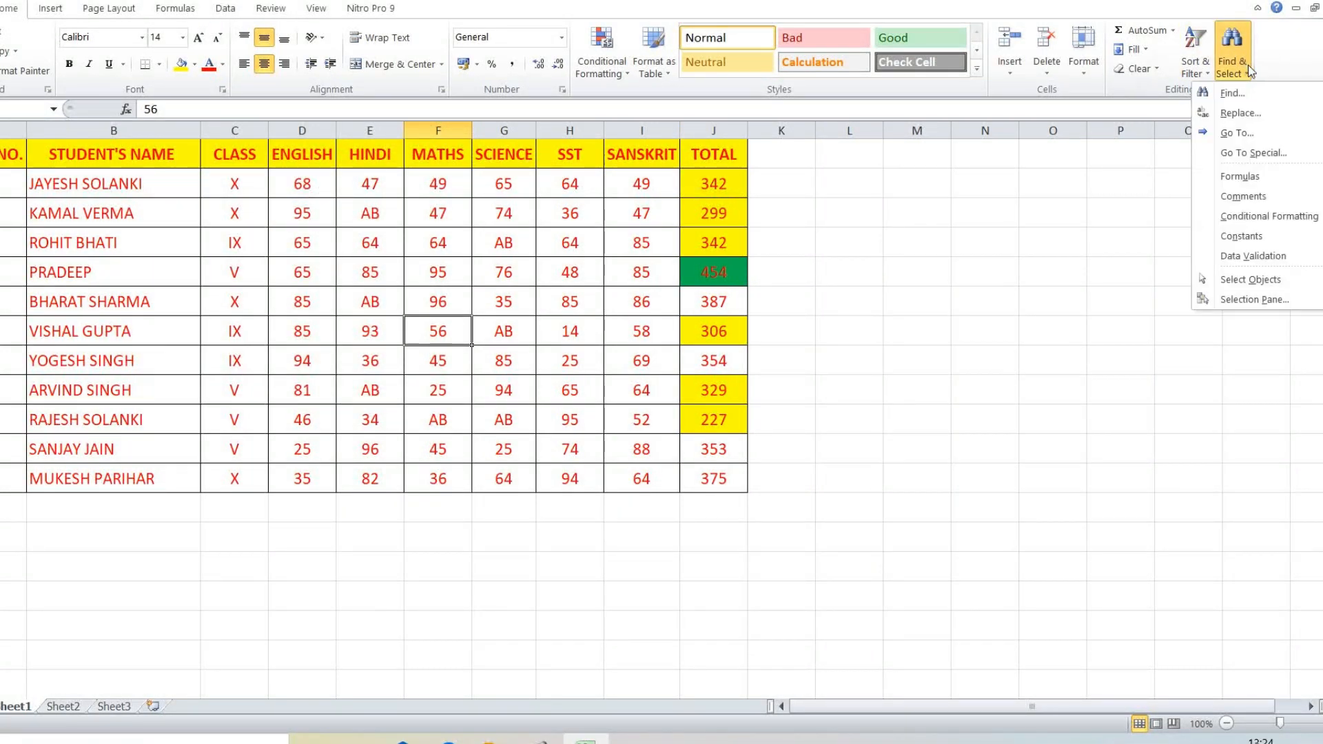
pyautogui.click(1254, 220)
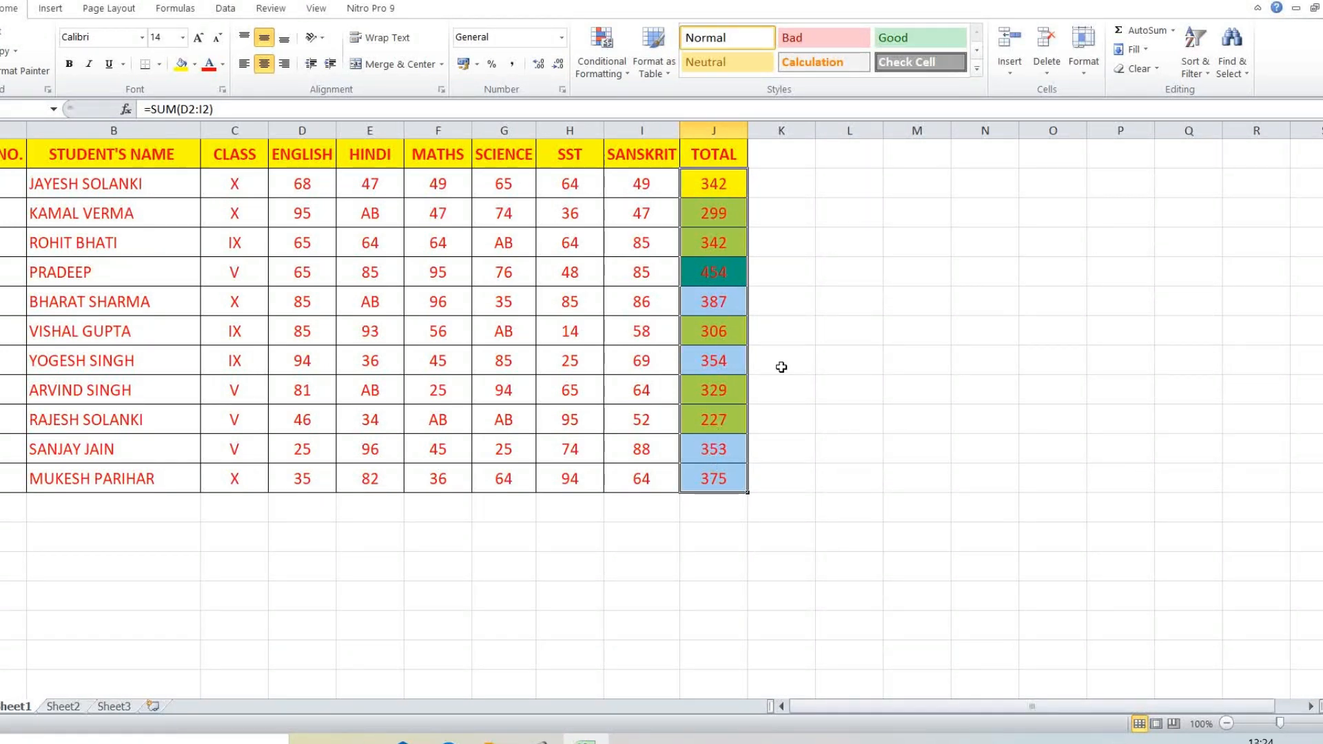
pyautogui.click(1231, 63)
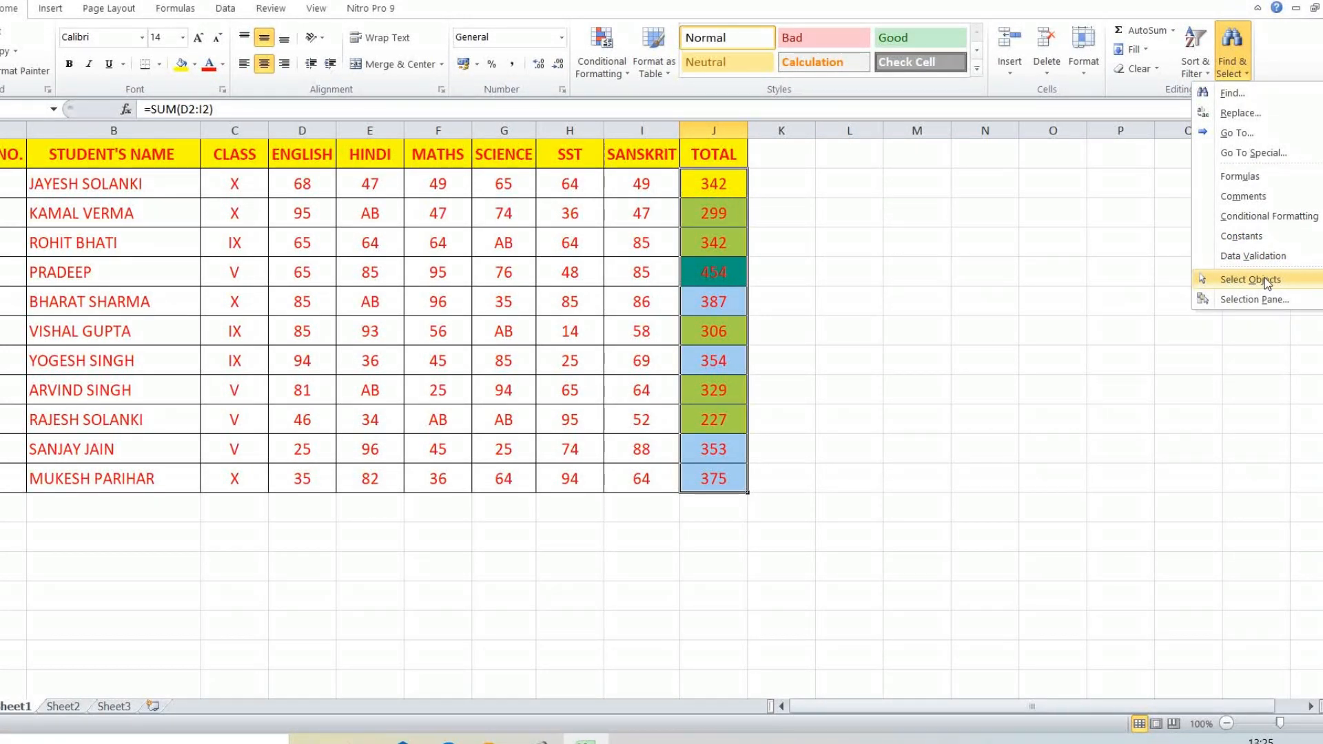
pyautogui.click(399, 245)
pyautogui.click(389, 239)
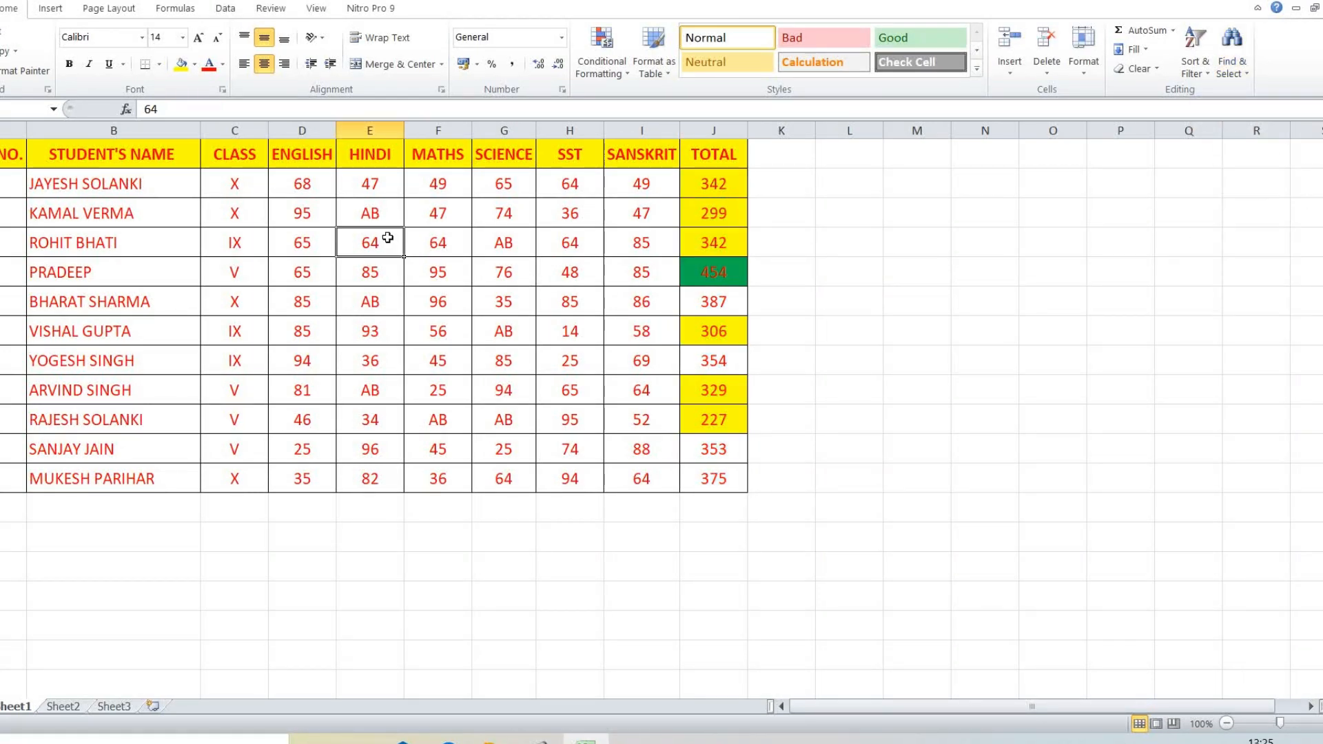
# Step: Draw a rectangle shape about 1.51" high and 1.54" wide over the upper student names
pyautogui.click(50, 9)
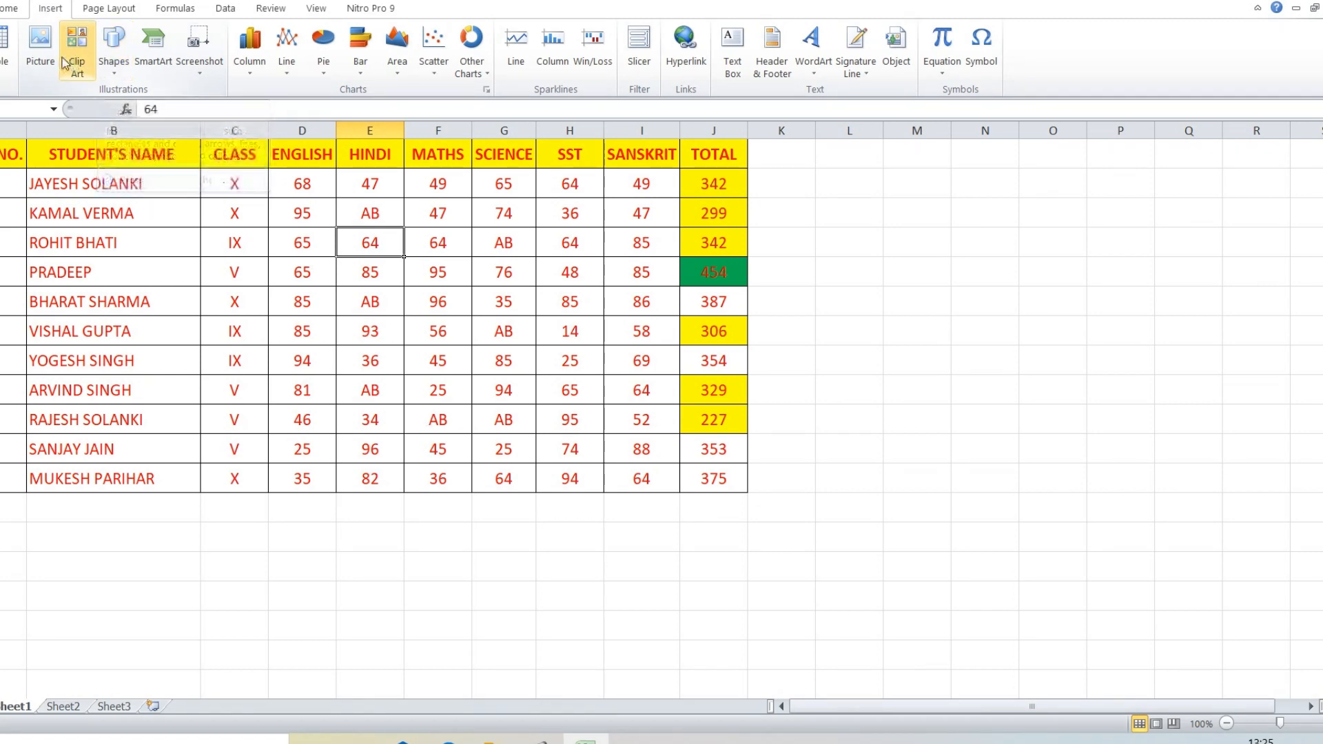
pyautogui.click(113, 55)
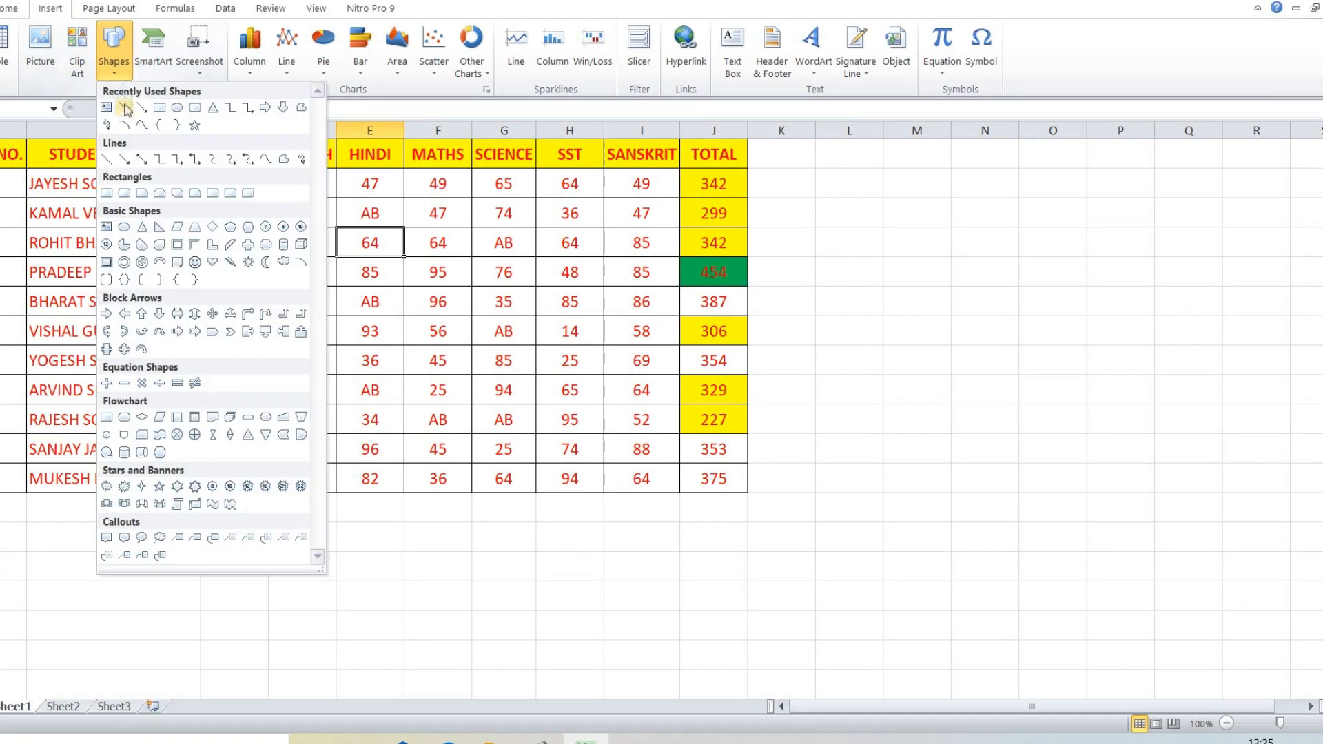
pyautogui.click(159, 111)
pyautogui.moveTo(3, 193); pyautogui.dragTo(138, 320)
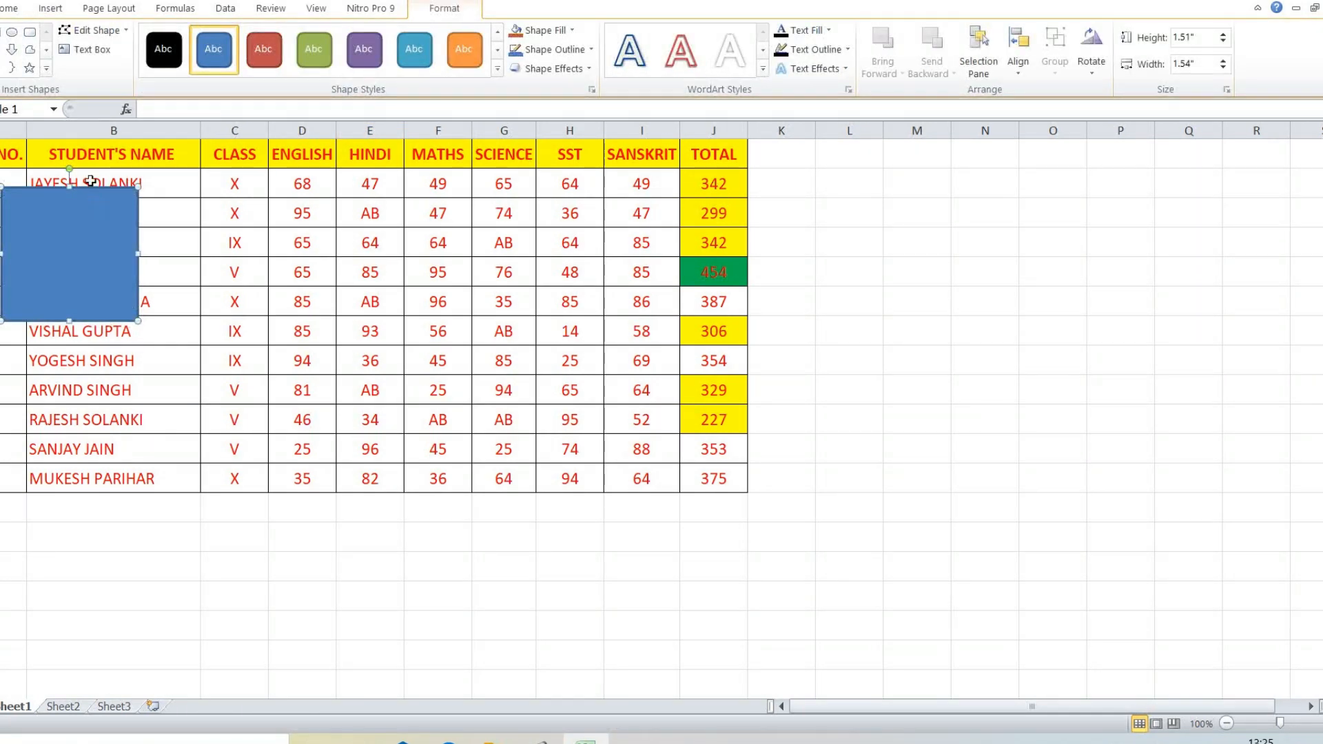
# Step: Draw an oval about 1.86" high and 2.18" wide over columns C to E, select each shape in turn and deselect them
pyautogui.click(12, 32)
pyautogui.moveTo(210, 194); pyautogui.dragTo(403, 358)
pyautogui.click(99, 277)
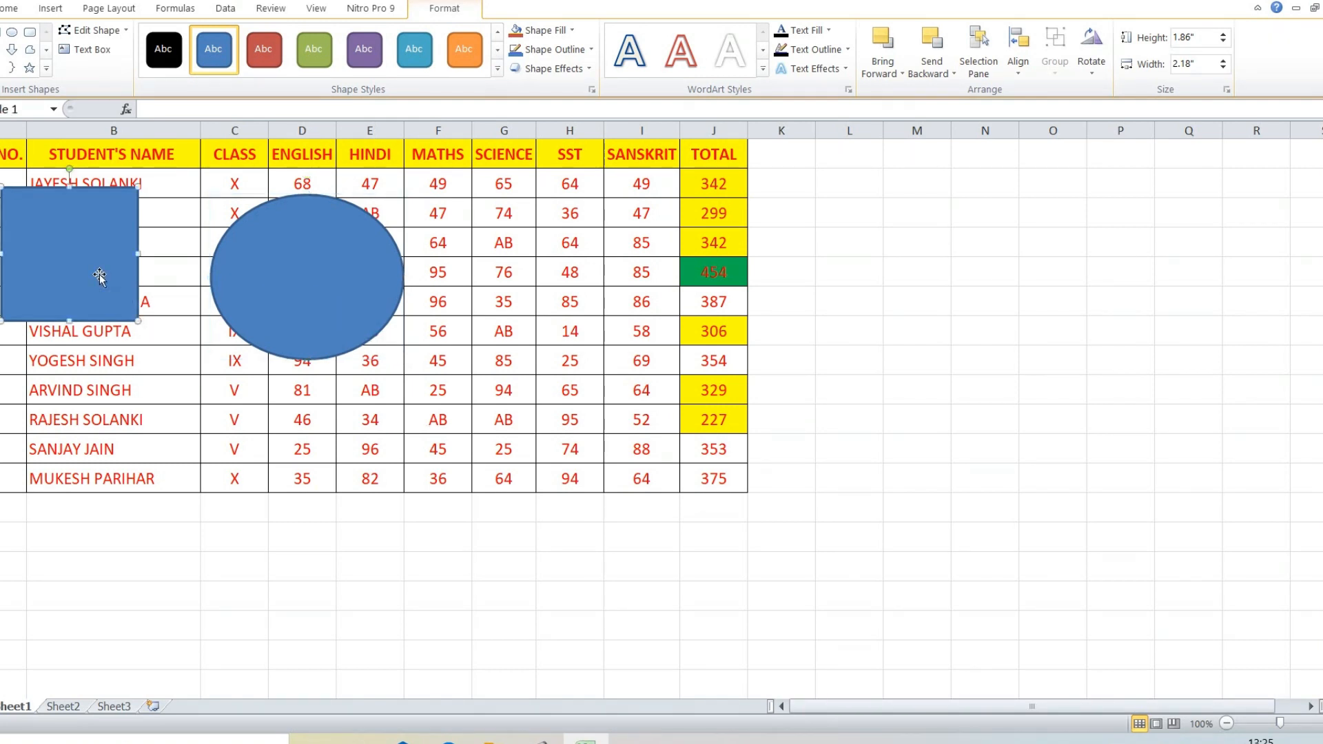
pyautogui.click(277, 277)
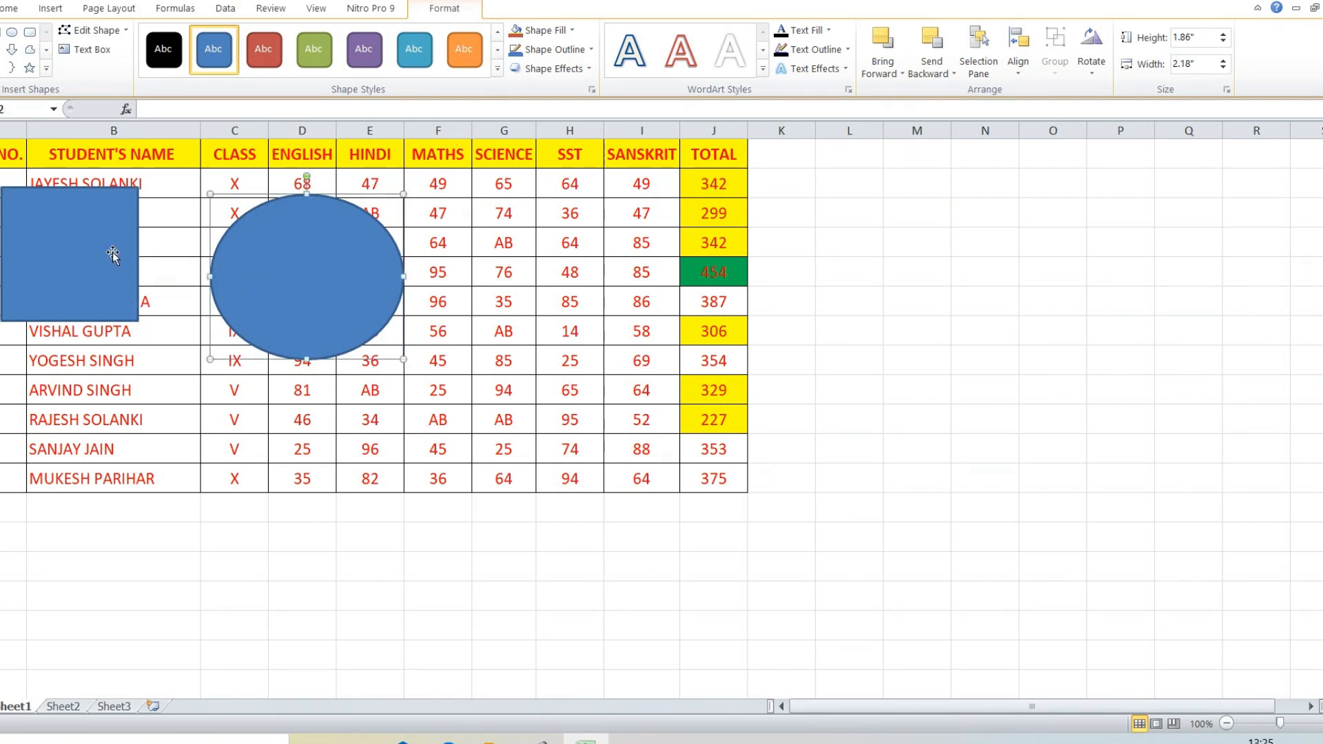
pyautogui.click(419, 301)
# Step: Turn on Select Objects mode, pick the oval and try to select ranges of cells in the marks columns
pyautogui.click(1244, 73)
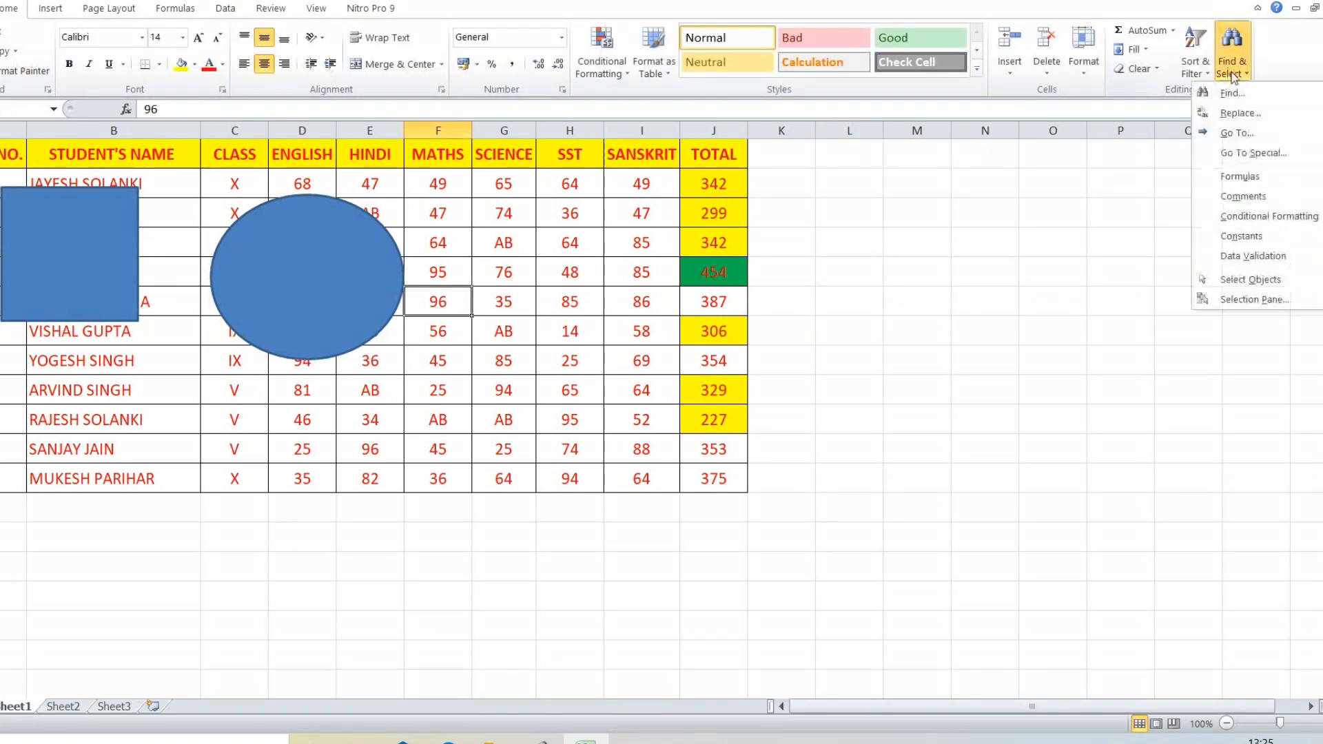
pyautogui.click(1253, 280)
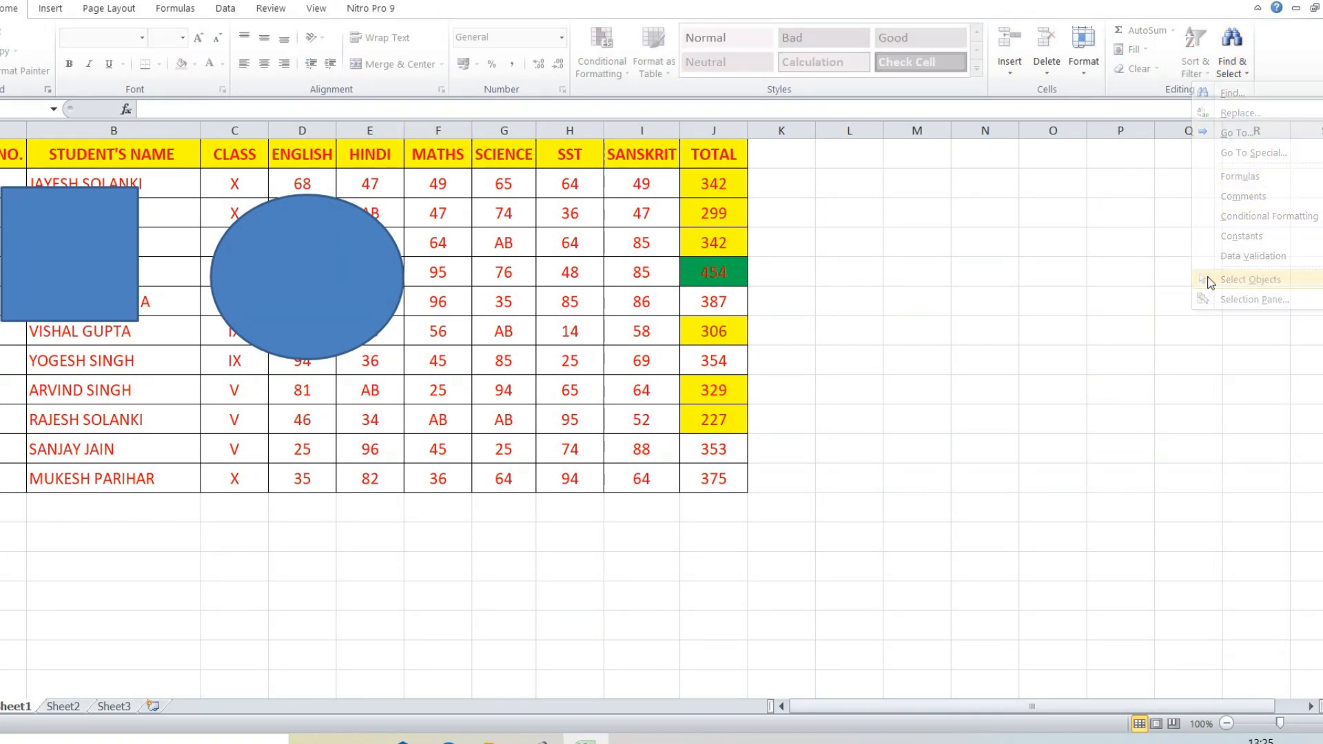
pyautogui.click(327, 266)
pyautogui.click(509, 272)
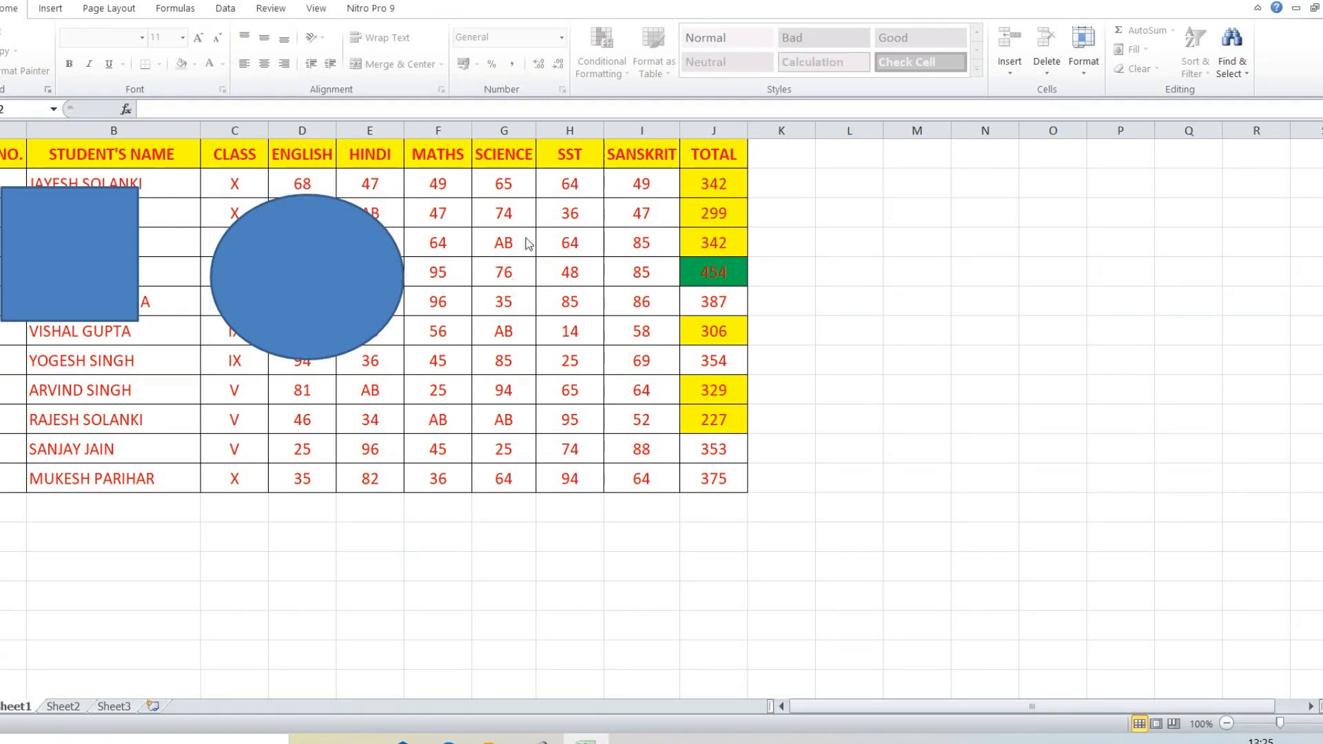
pyautogui.moveTo(535, 187); pyautogui.dragTo(776, 395)
pyautogui.moveTo(498, 238); pyautogui.dragTo(663, 381)
pyautogui.moveTo(522, 277); pyautogui.dragTo(593, 353)
pyautogui.moveTo(469, 337); pyautogui.dragTo(614, 452)
# Step: Move the oval over columns F to I near the table's lower rows and the rectangle over columns D to F
pyautogui.moveTo(301, 258); pyautogui.dragTo(539, 391)
pyautogui.moveTo(60, 265); pyautogui.dragTo(345, 319)
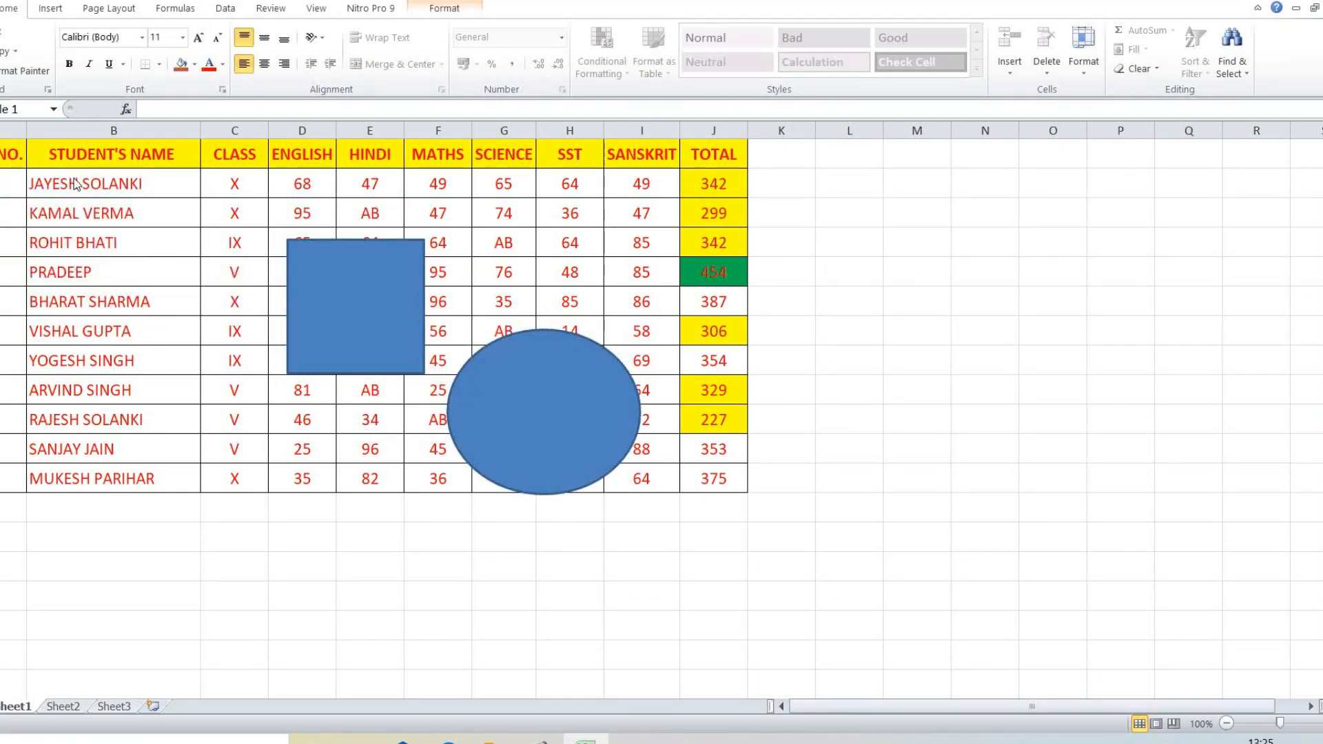
pyautogui.moveTo(76, 182); pyautogui.dragTo(100, 493)
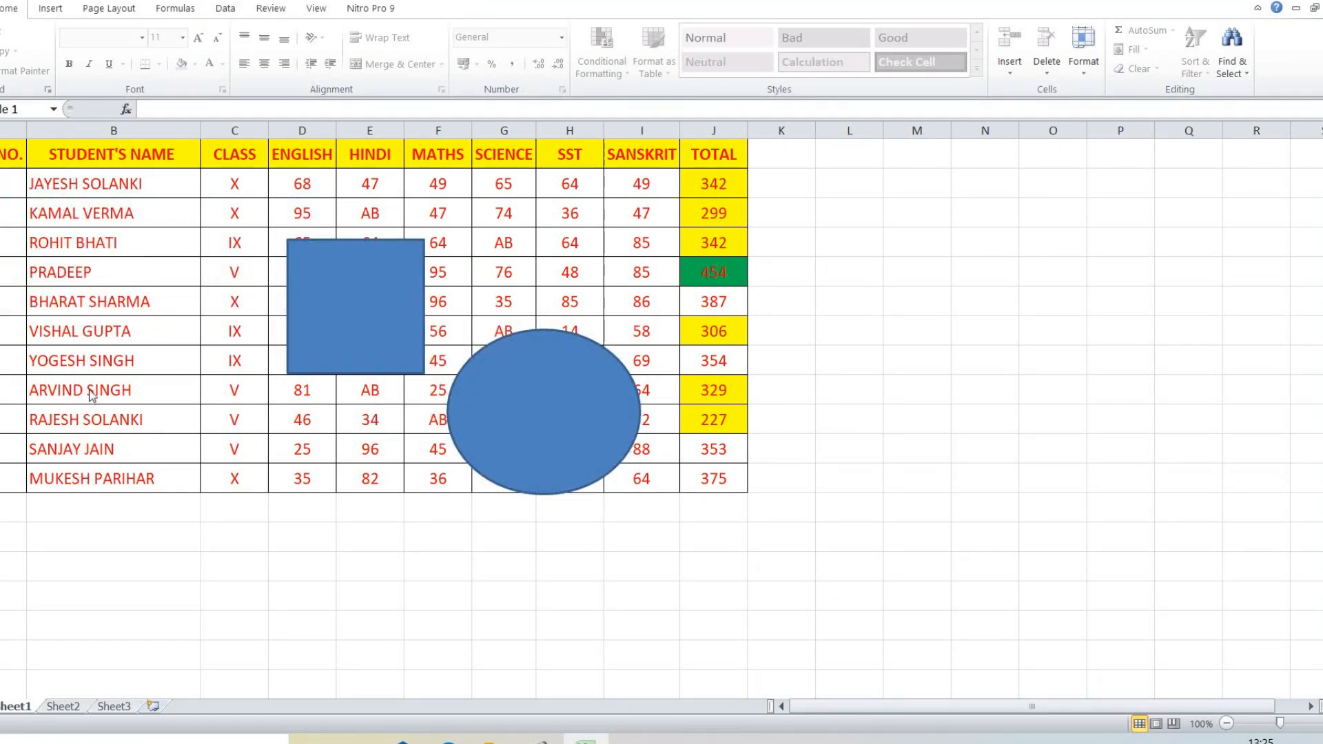
# Step: Turn off Select Objects mode and show the Selection Pane for the sheet's shapes
pyautogui.click(1231, 63)
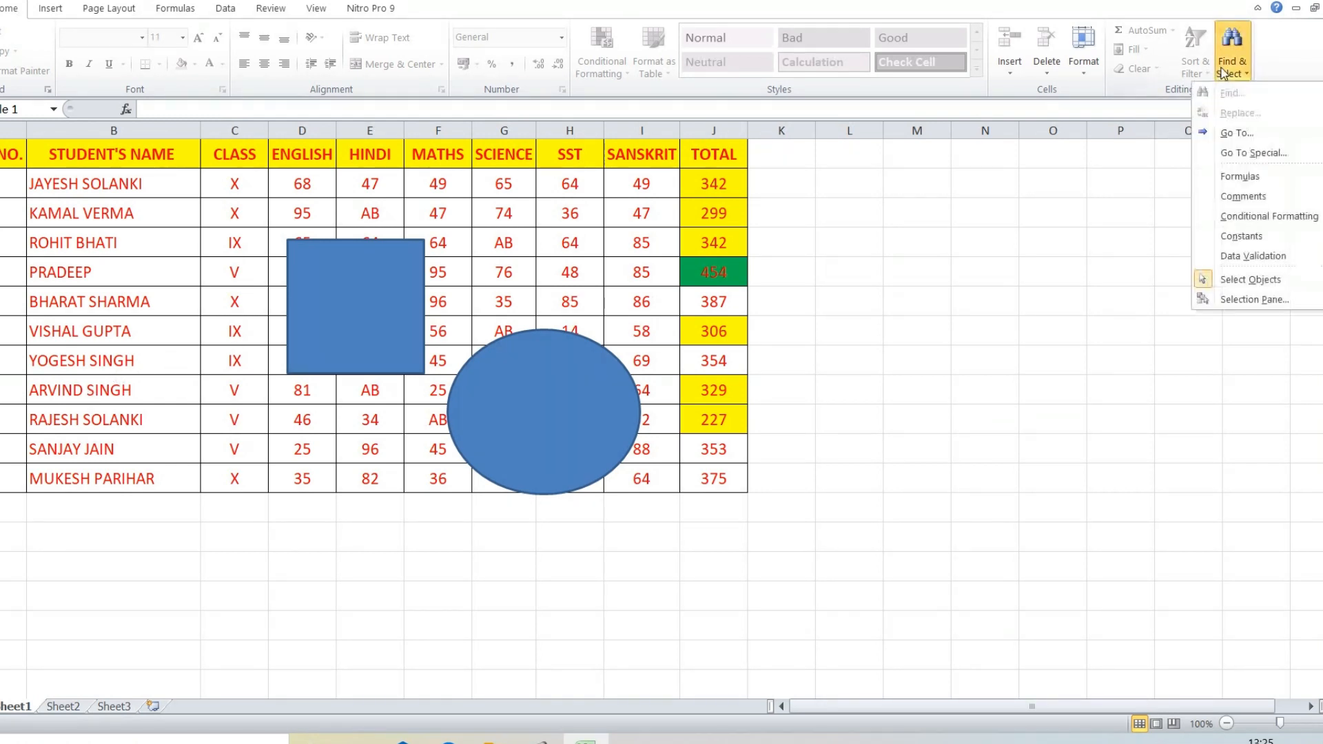
pyautogui.click(1258, 280)
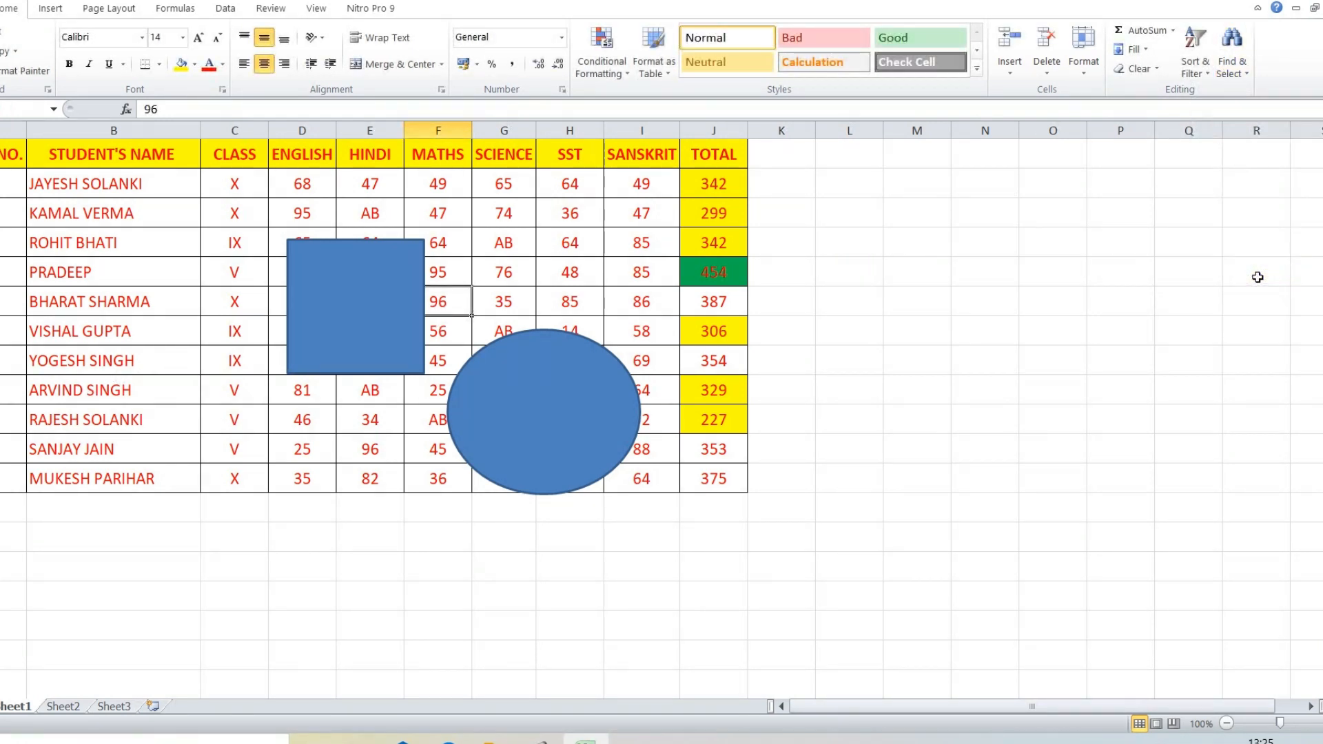
pyautogui.click(1232, 68)
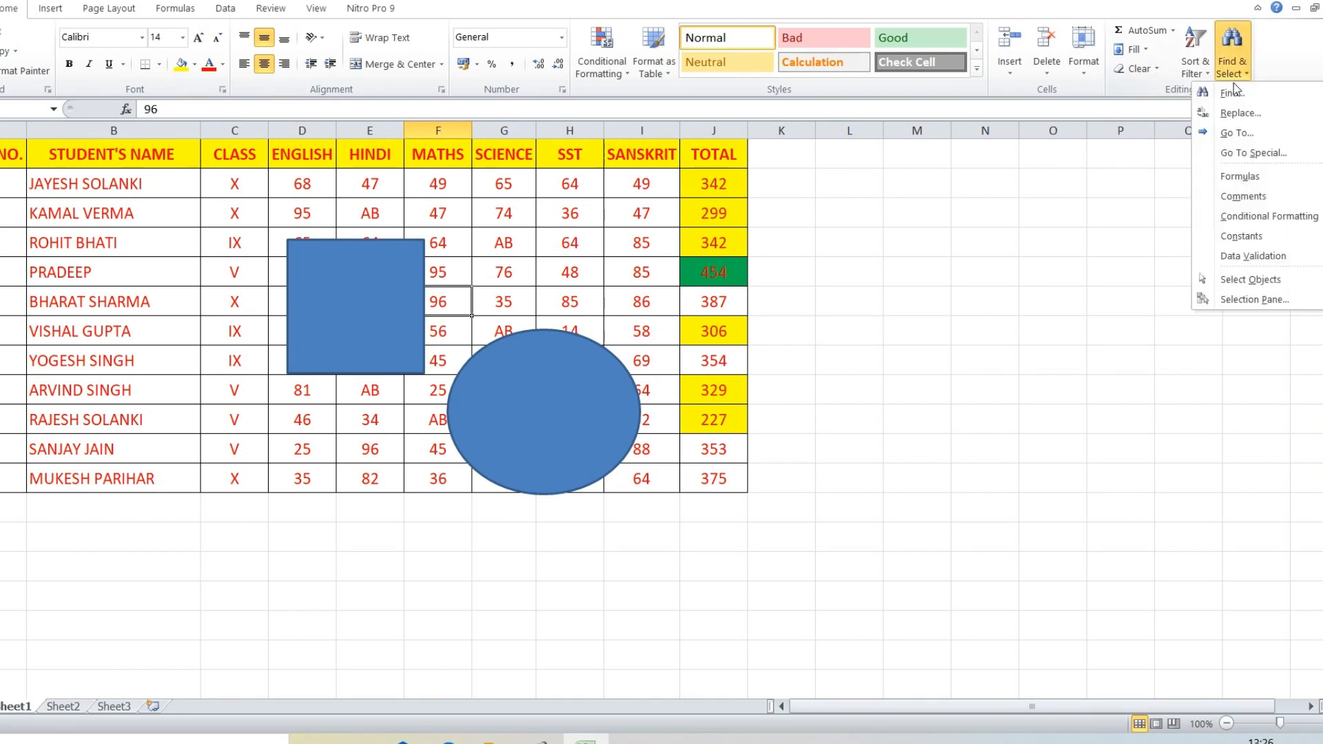
pyautogui.click(1251, 301)
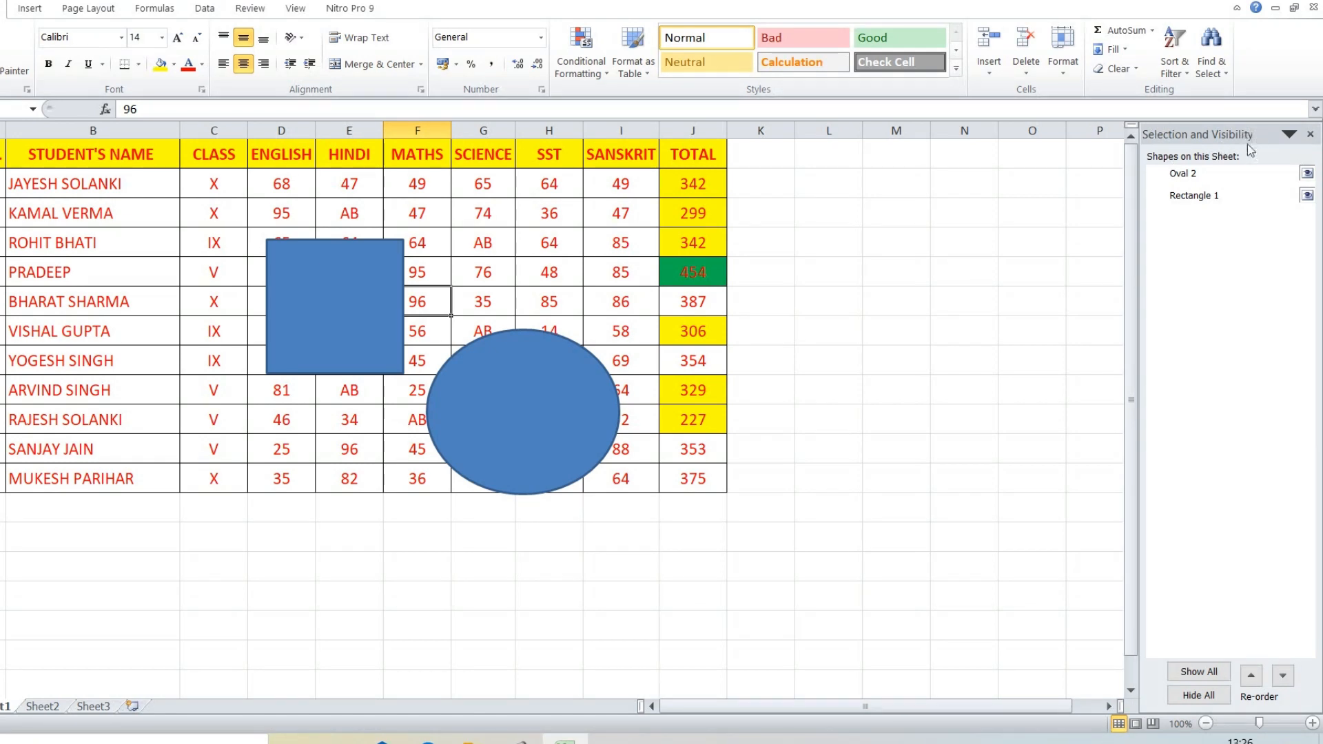
# Step: Move the oval up over columns G to I, and select the rectangle and the oval alternately using the shape list
pyautogui.moveTo(509, 415); pyautogui.dragTo(550, 315)
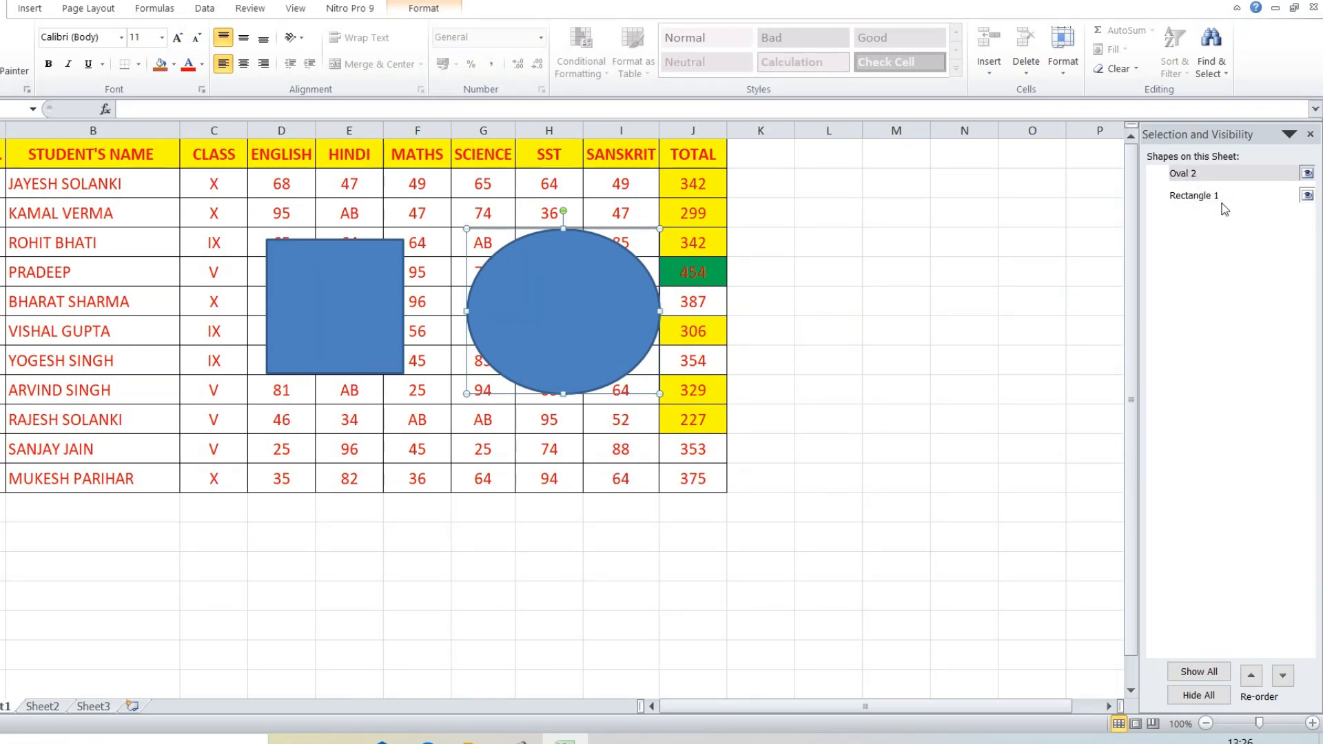
pyautogui.click(345, 327)
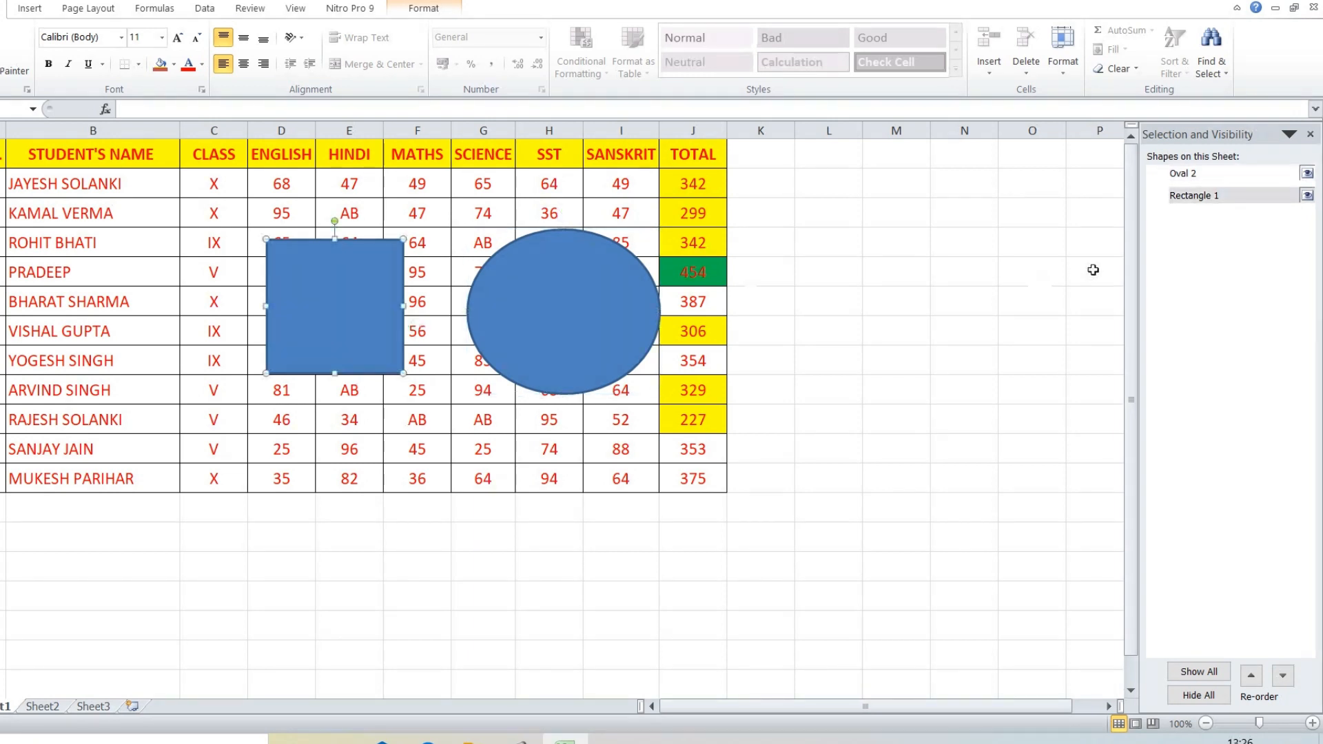
pyautogui.click(1191, 176)
pyautogui.click(1194, 199)
pyautogui.click(1180, 173)
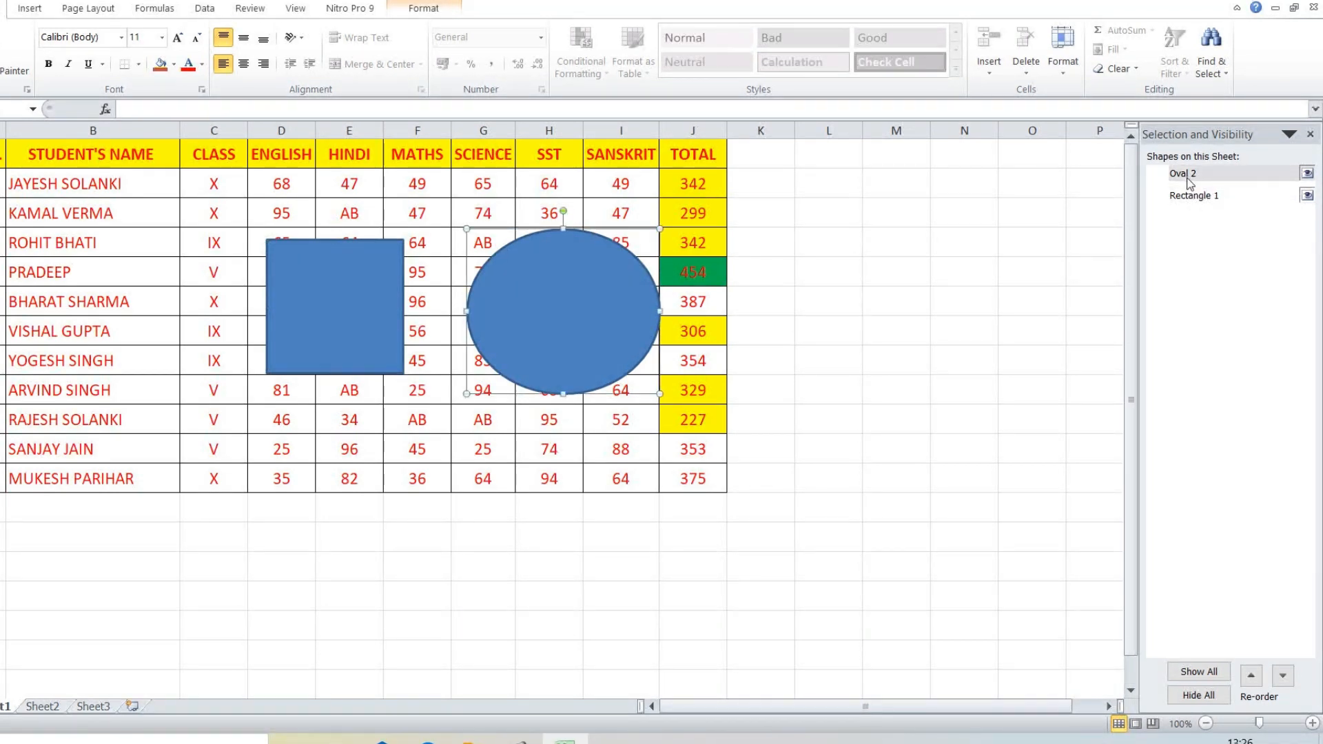
# Step: Hide and show the oval and the rectangle individually, and hide and show all shapes at once
pyautogui.click(1307, 174)
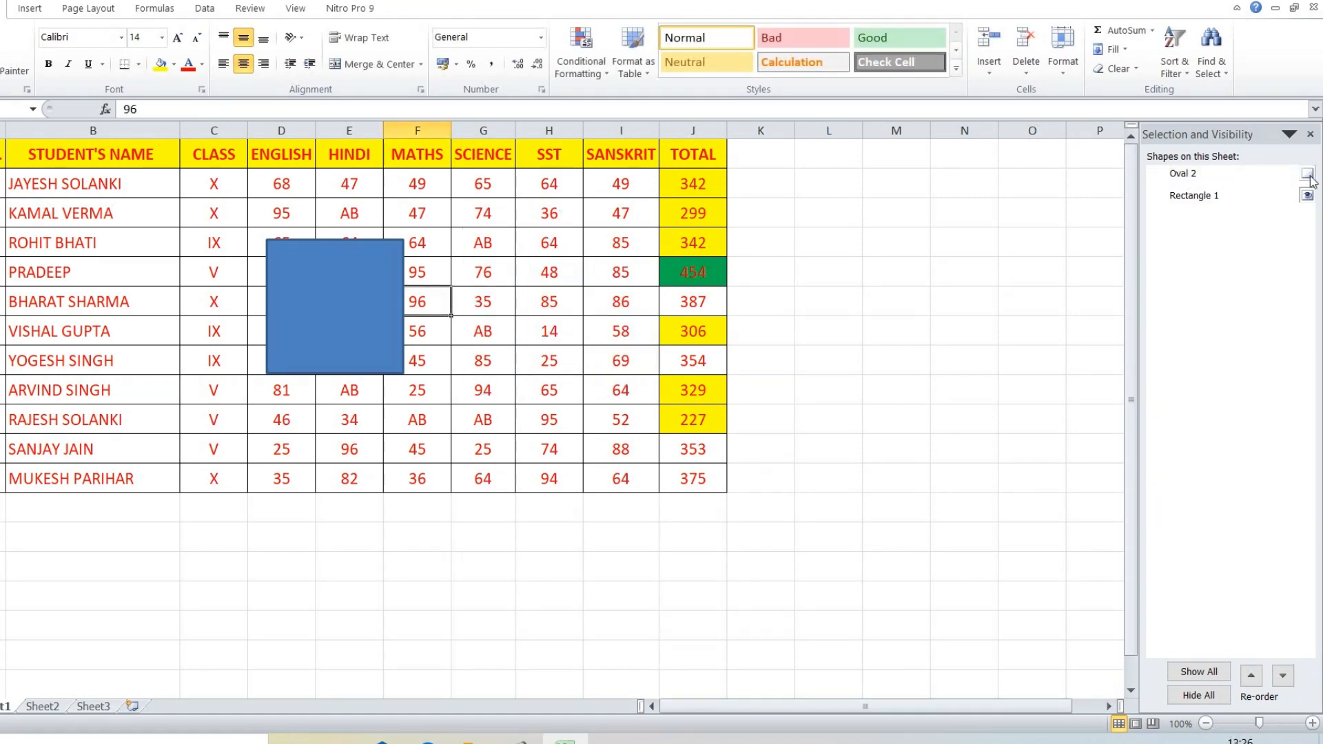
pyautogui.click(1307, 175)
pyautogui.click(1307, 196)
pyautogui.click(1307, 196)
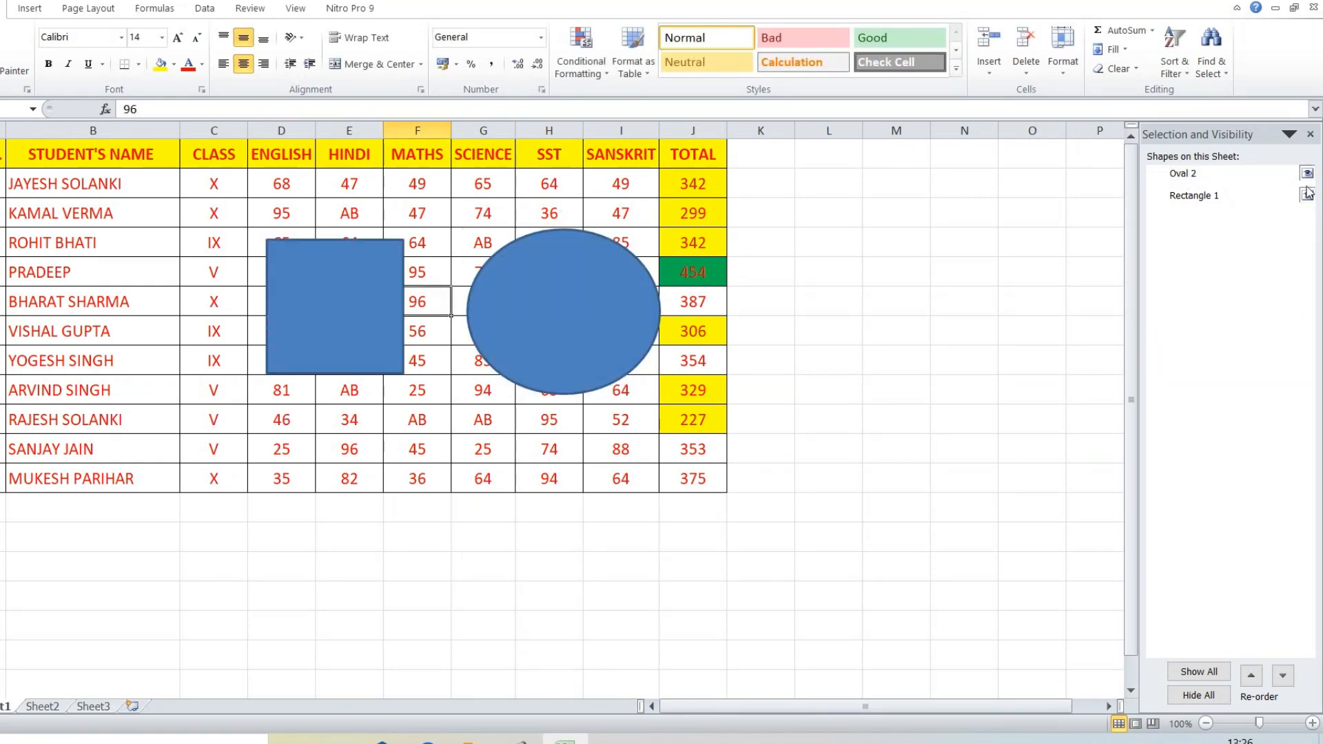
pyautogui.click(1198, 695)
pyautogui.click(1197, 673)
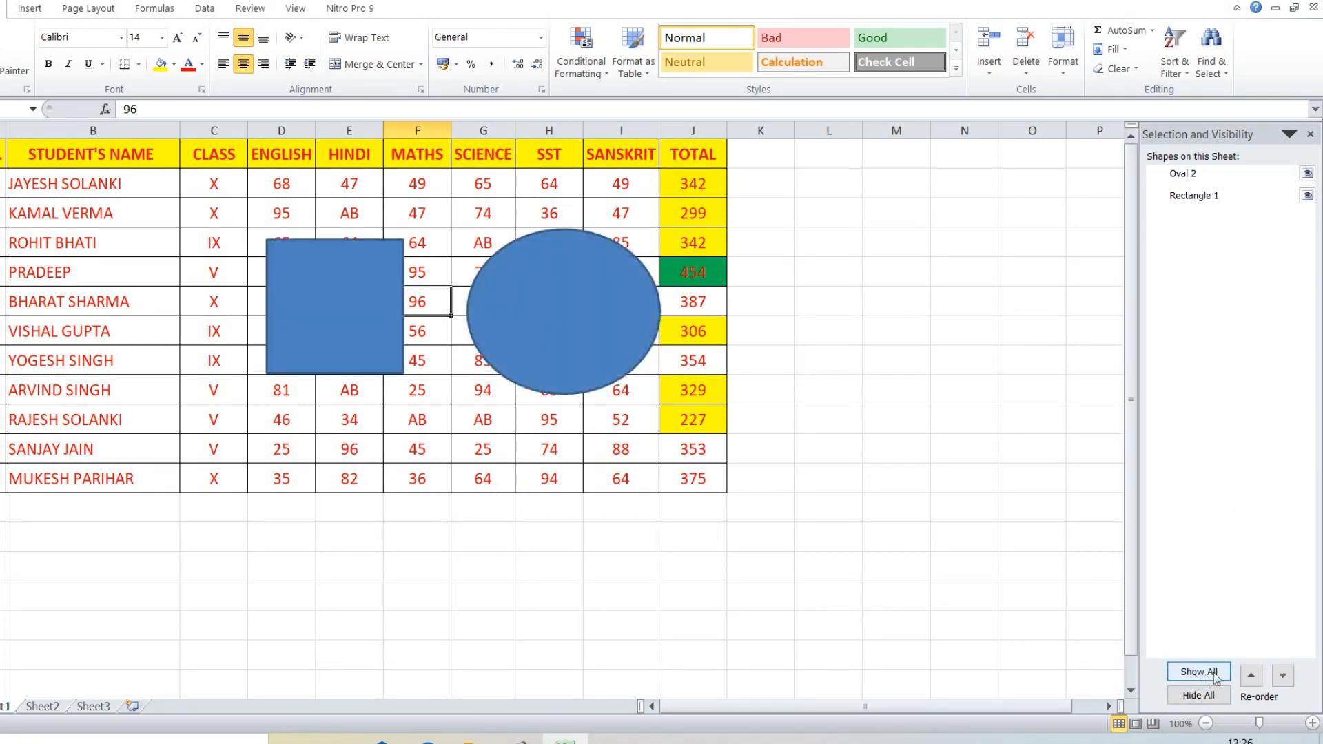
# Step: Move the oval to overlap the rectangle's right half, and send it behind the rectangle and back to the front
pyautogui.click(1203, 197)
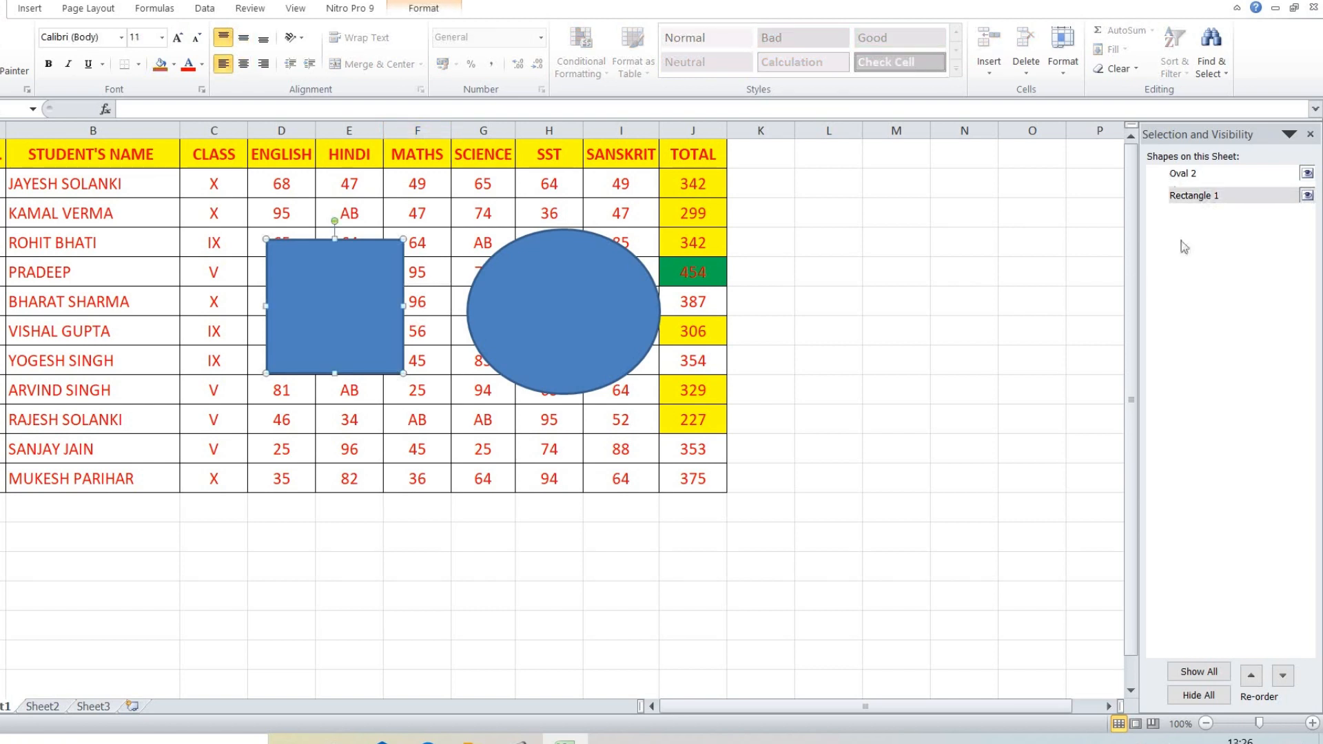
pyautogui.moveTo(538, 323); pyautogui.dragTo(420, 326)
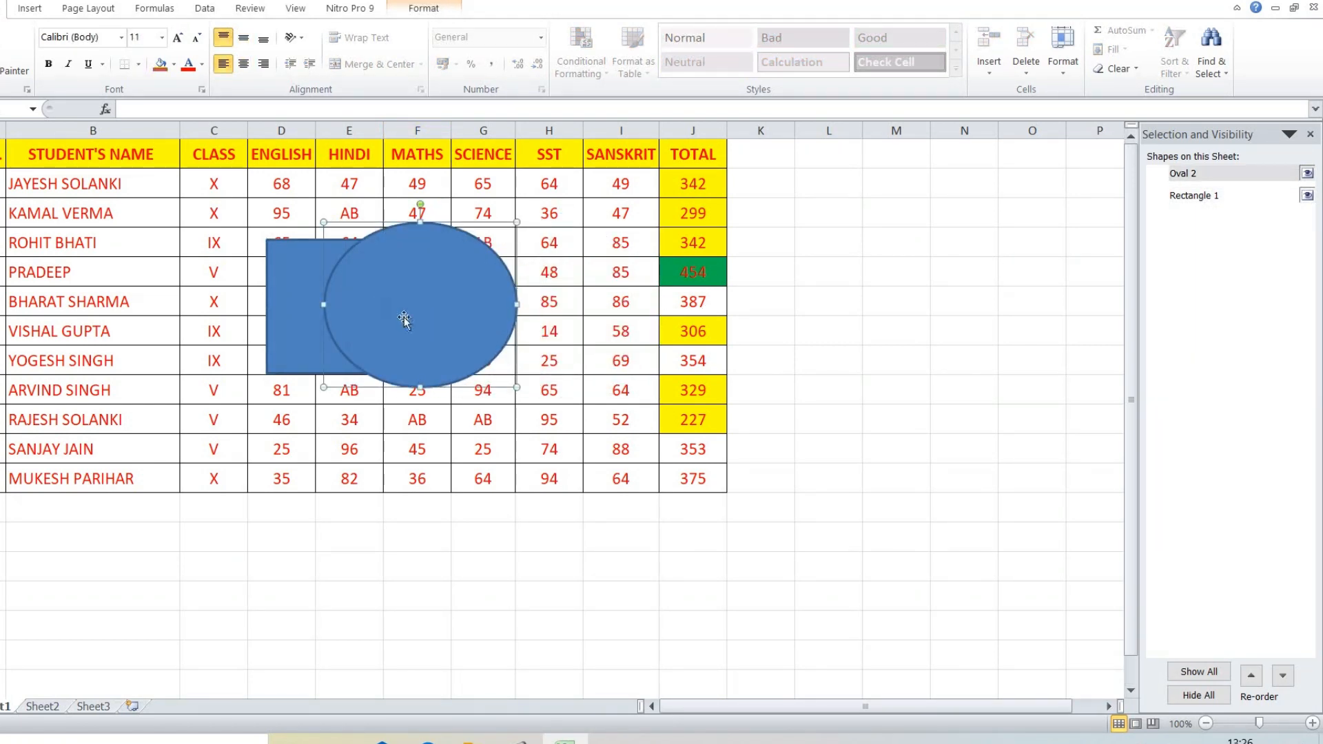
pyautogui.click(1195, 176)
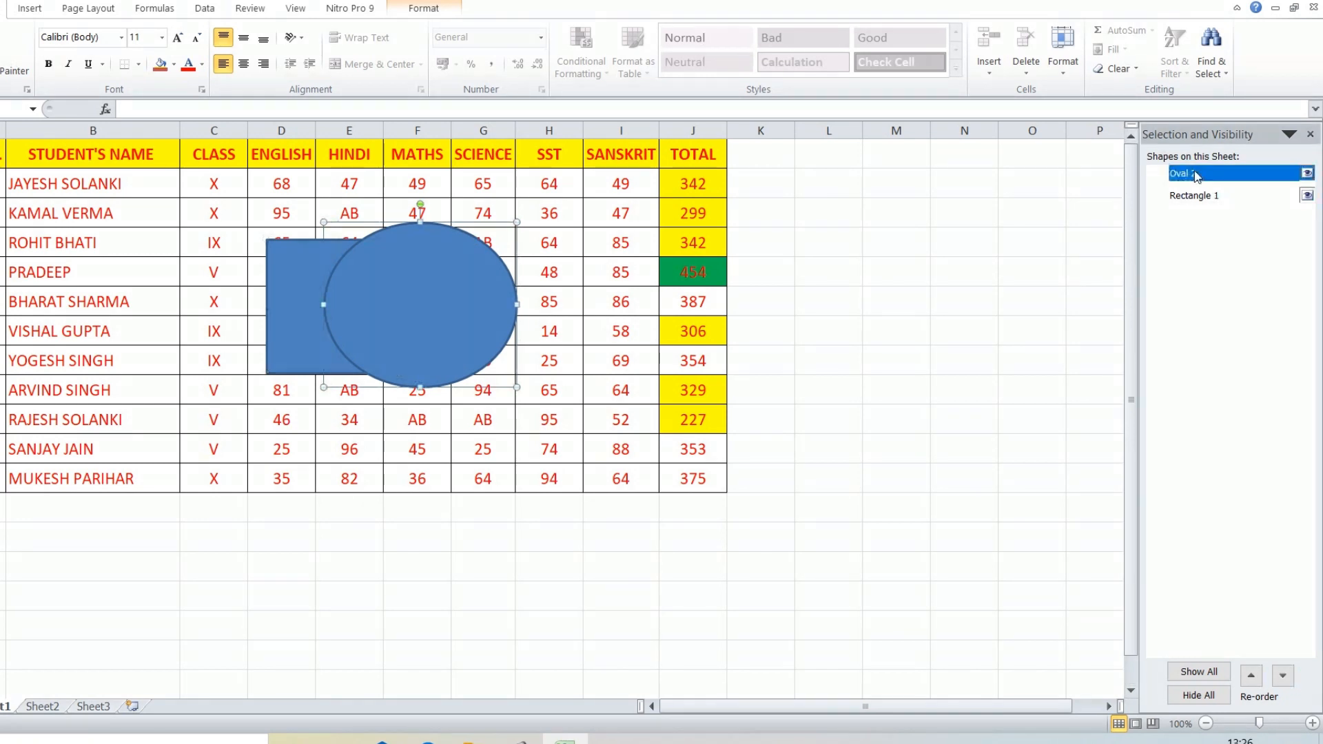
pyautogui.click(1283, 677)
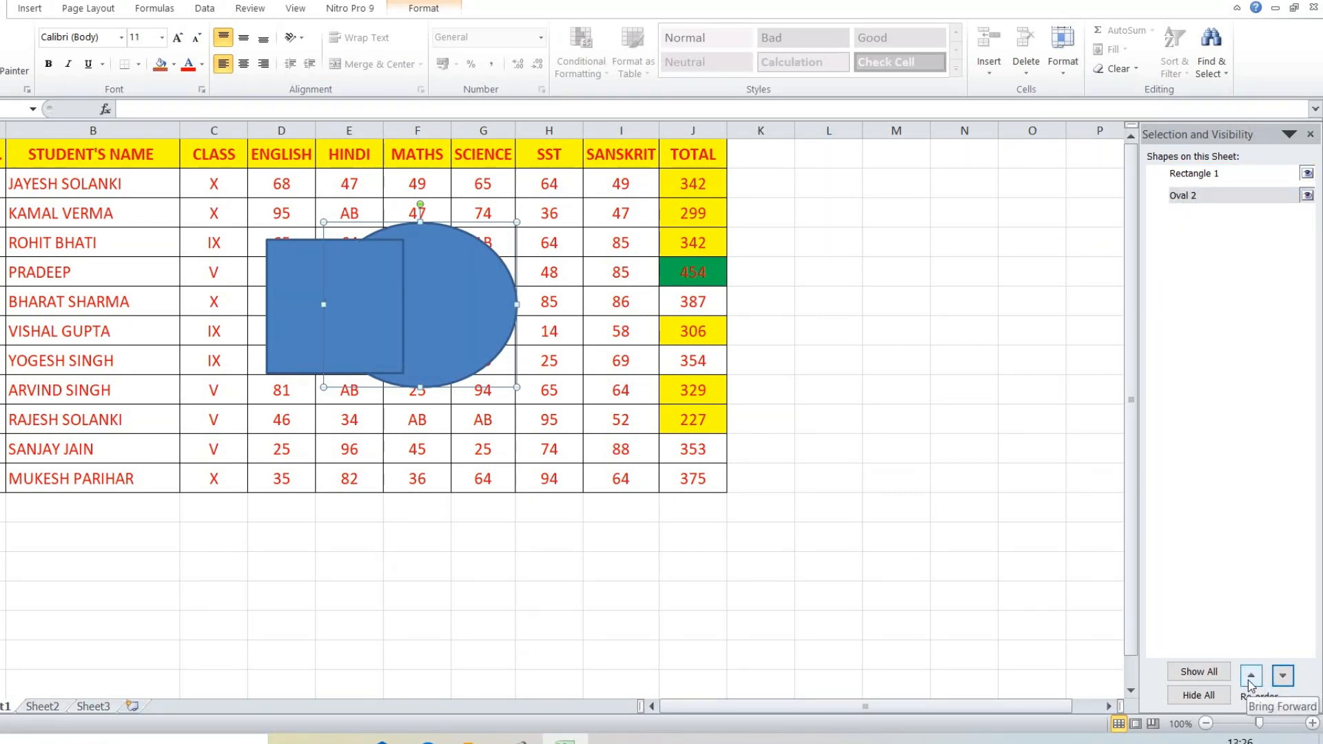
pyautogui.click(1250, 676)
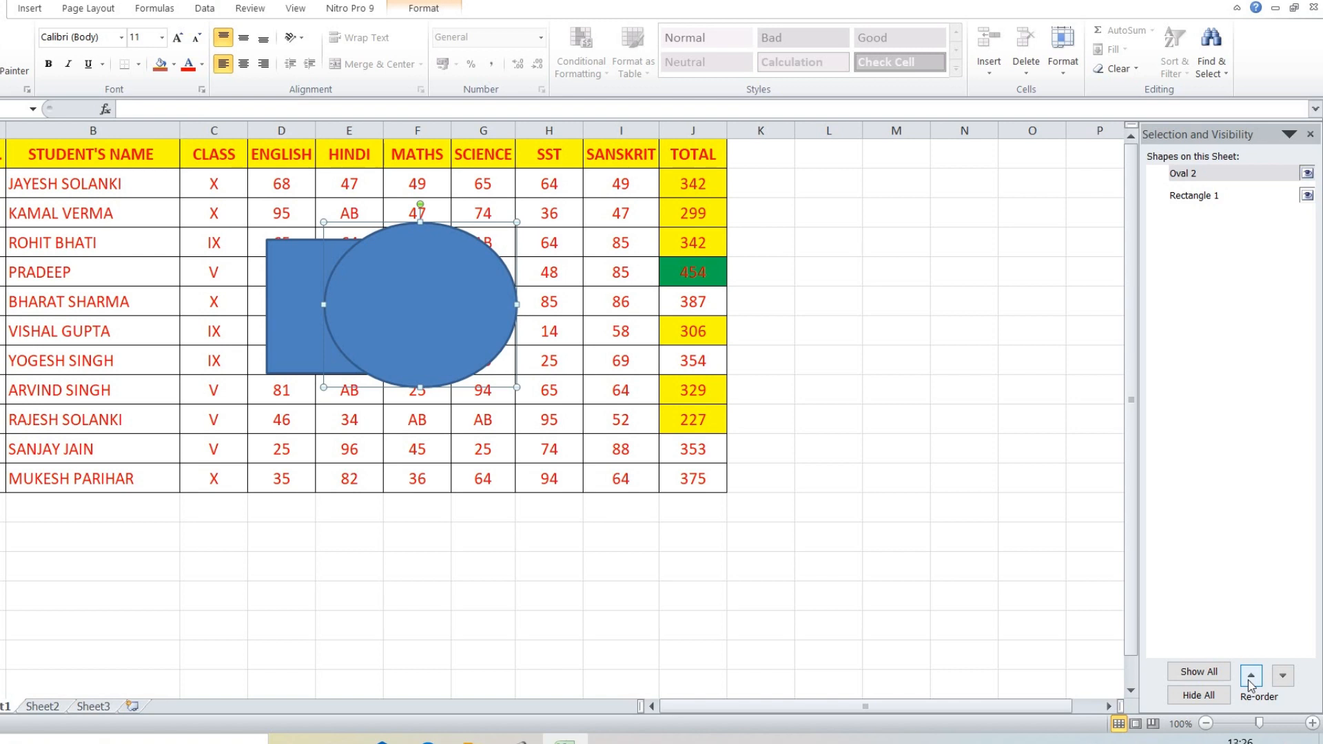
# Step: Close the Selection Pane and deselect the oval by selecting the empty column K cell beside the 329 total
pyautogui.click(1310, 134)
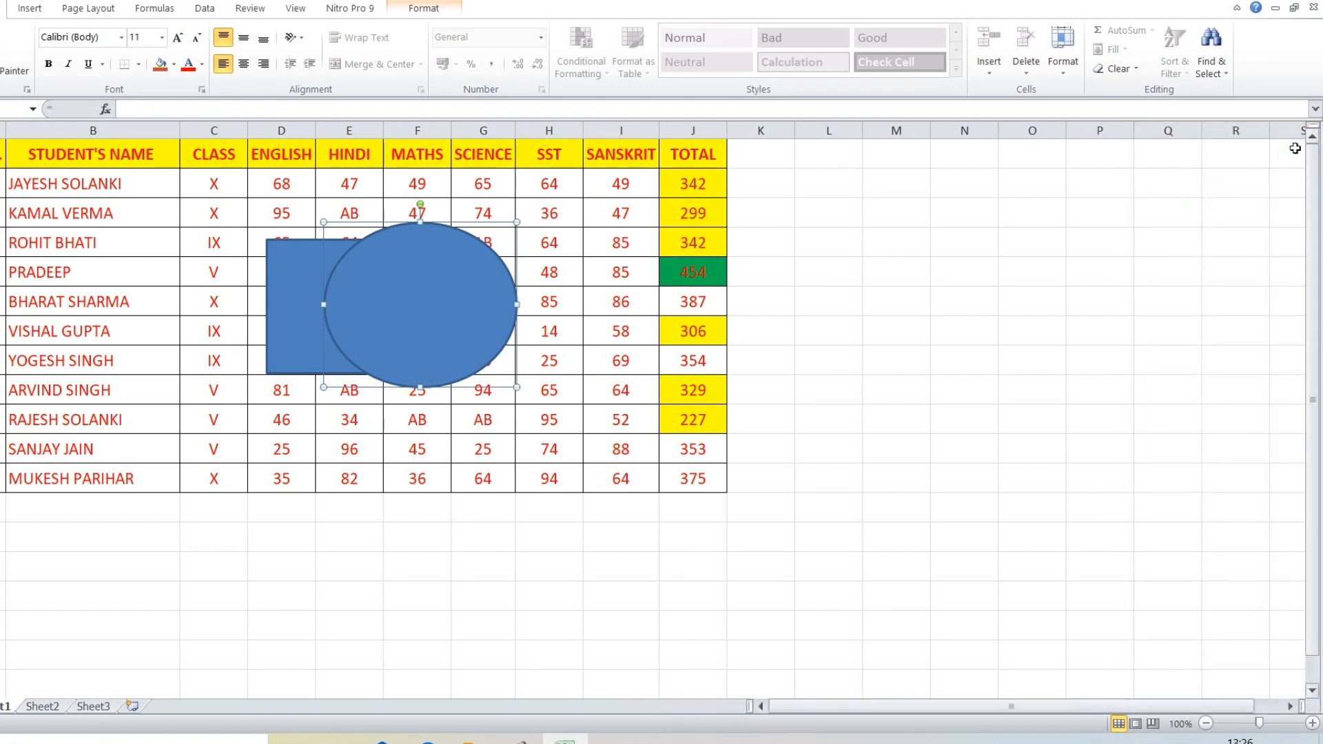
pyautogui.click(1210, 53)
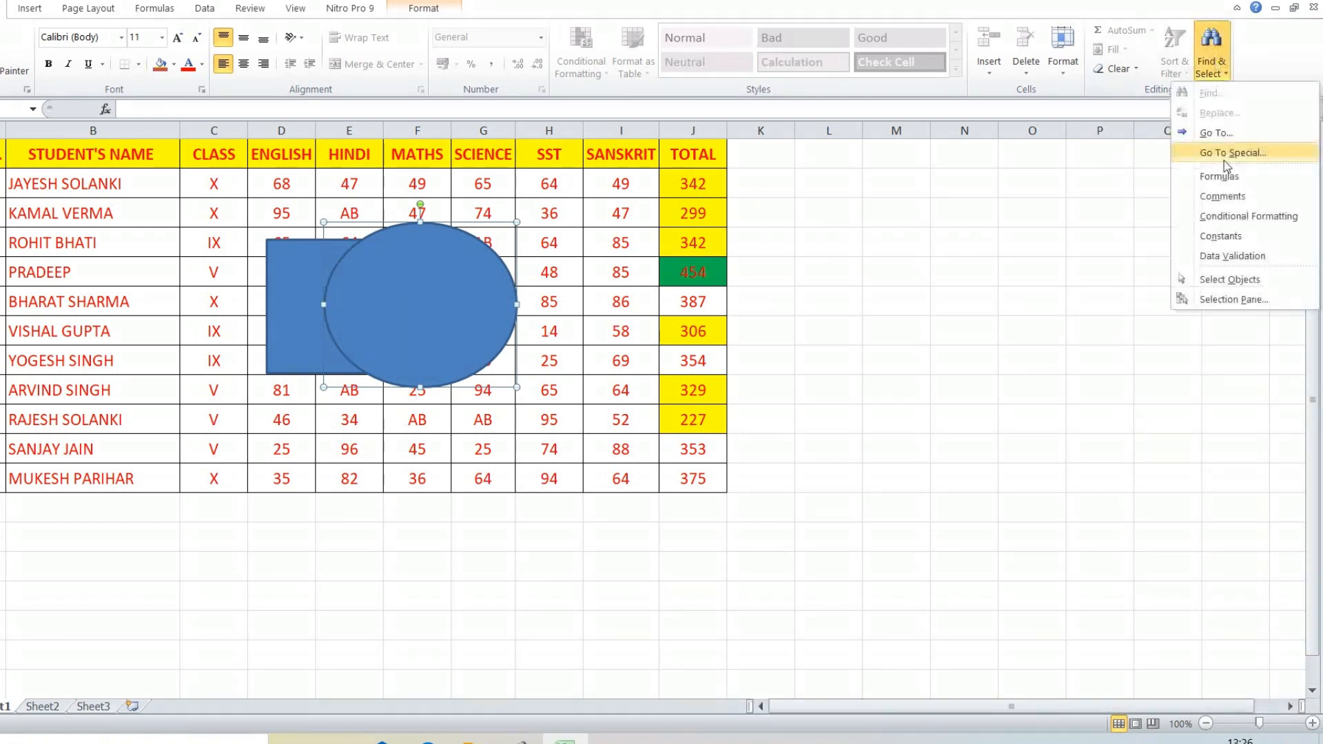
pyautogui.click(1156, 91)
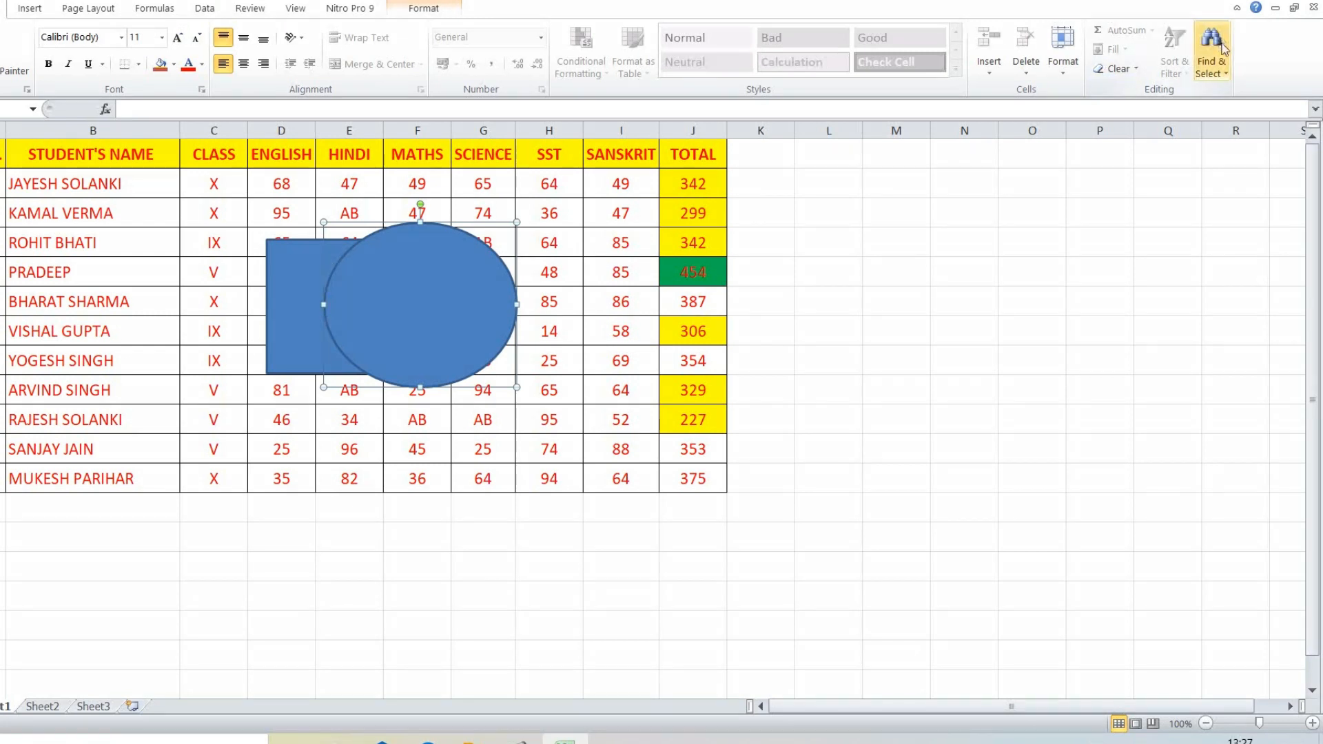
pyautogui.click(747, 383)
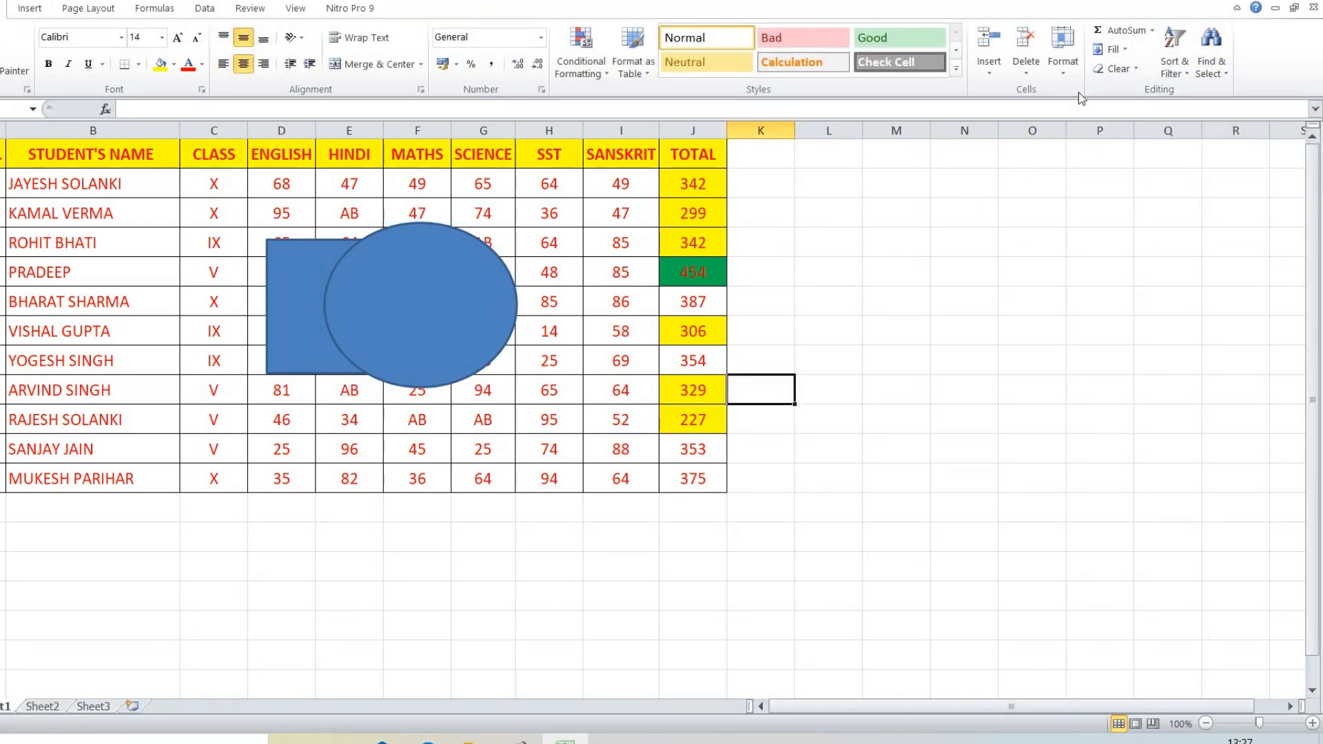